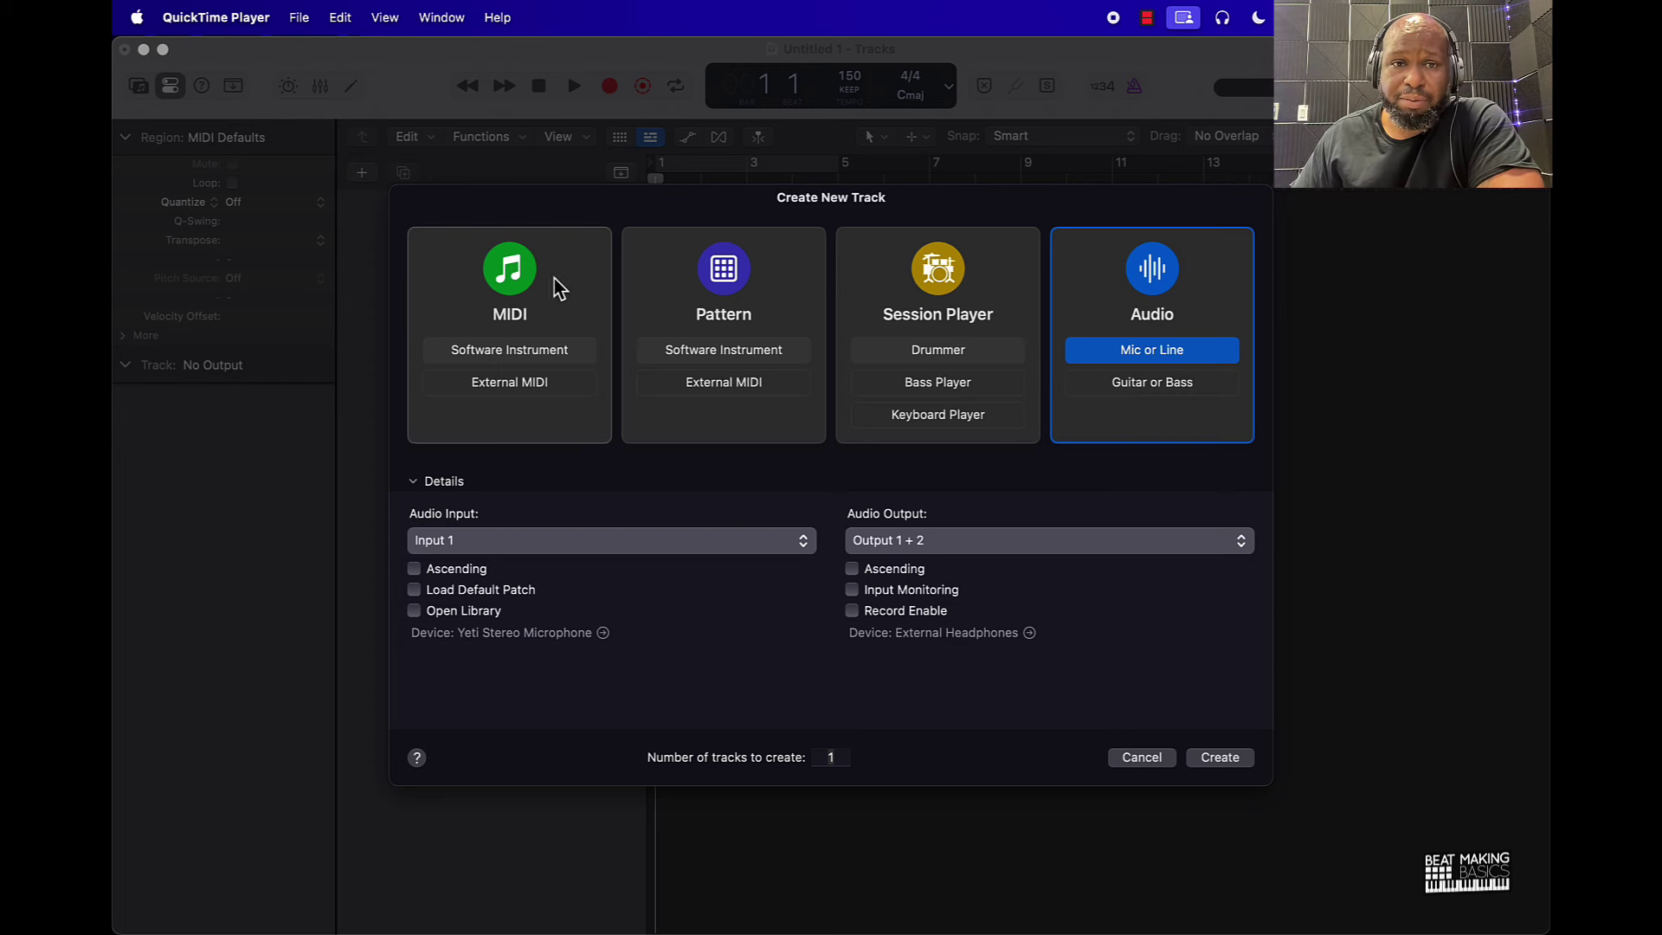
# Compare the MIDI, Pattern, Session Player and Audio track types, including the instrument choices for MIDI and Pattern tracks.
pyautogui.click(575, 299)
pyautogui.click(579, 298)
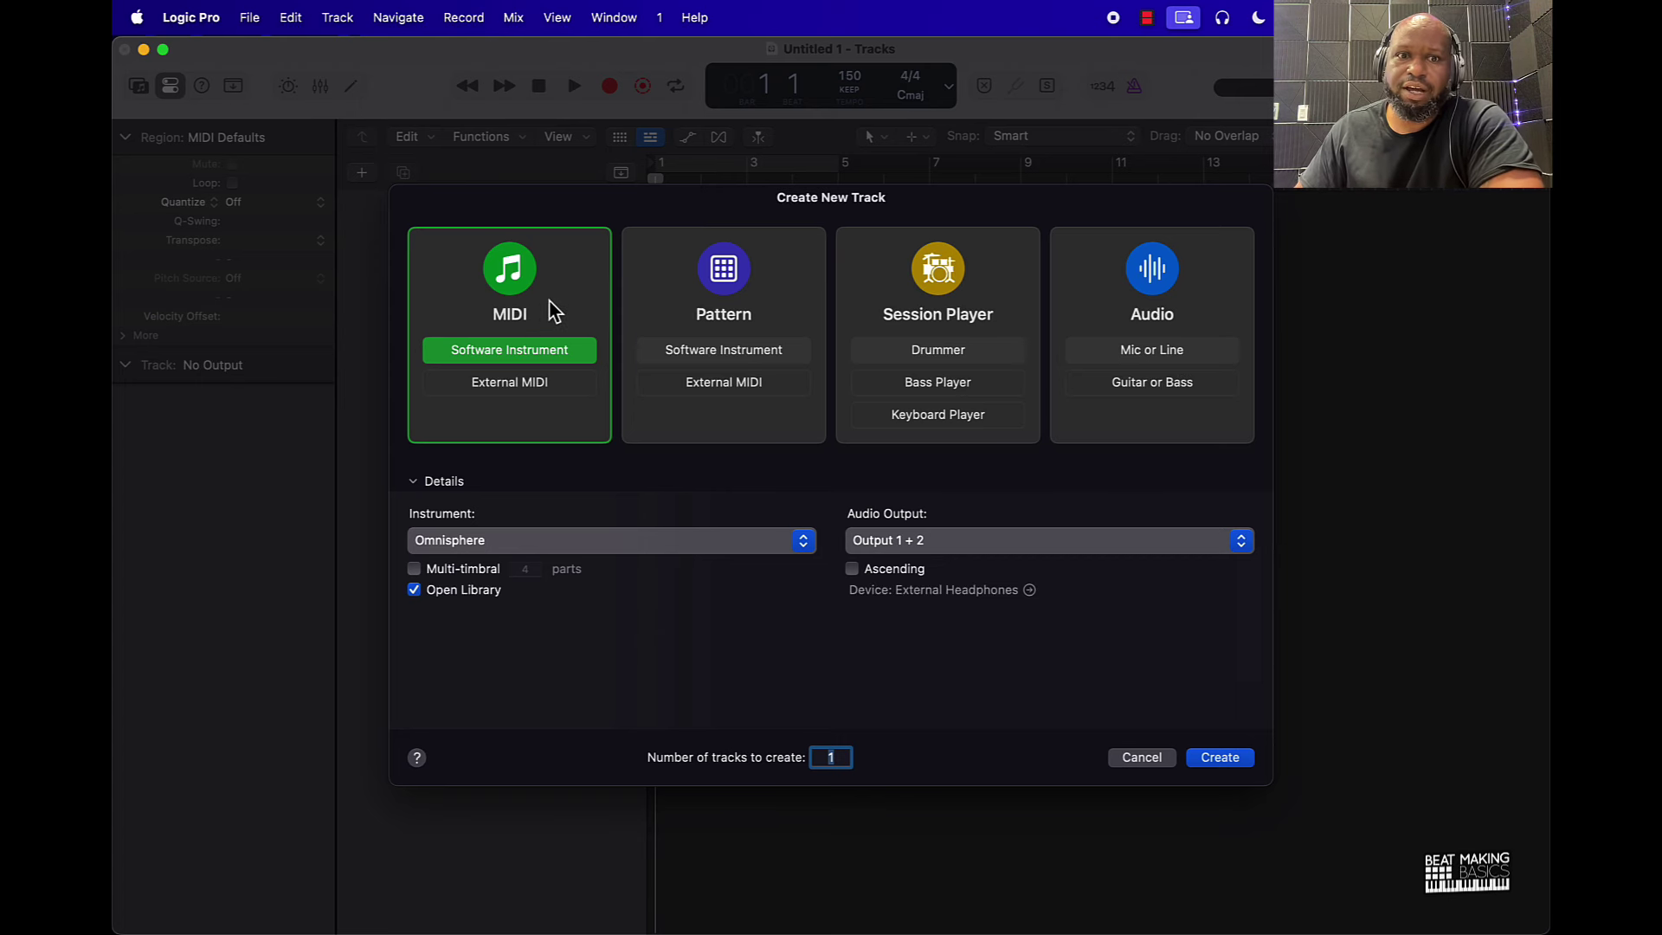
pyautogui.click(571, 546)
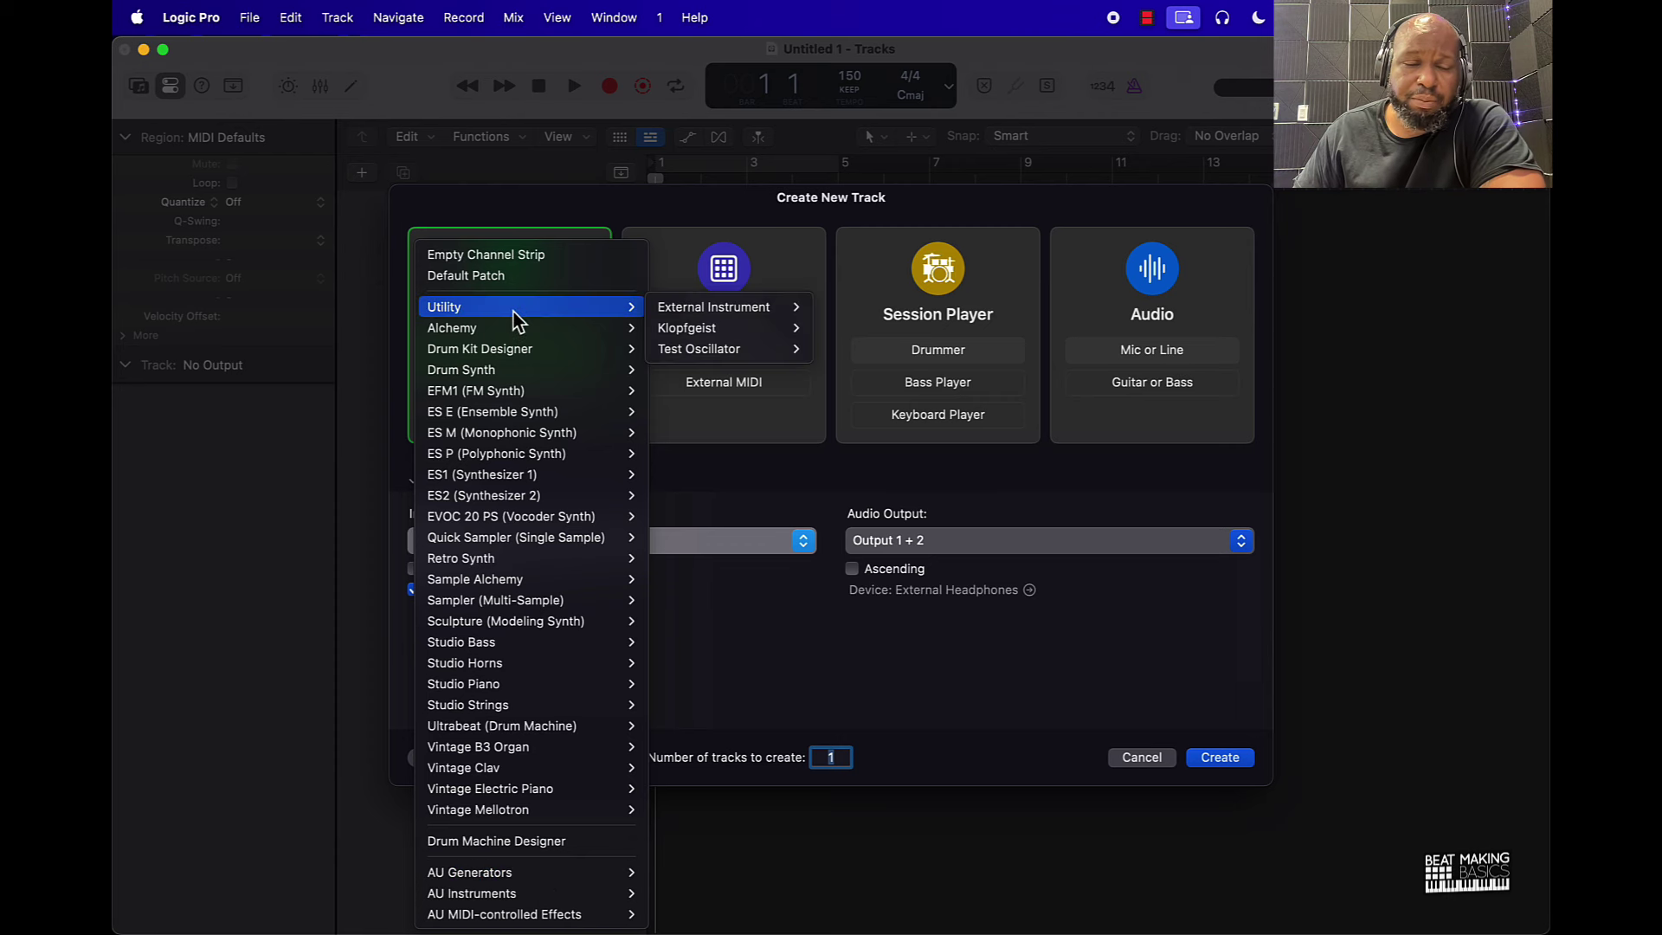
pyautogui.moveTo(489, 333)
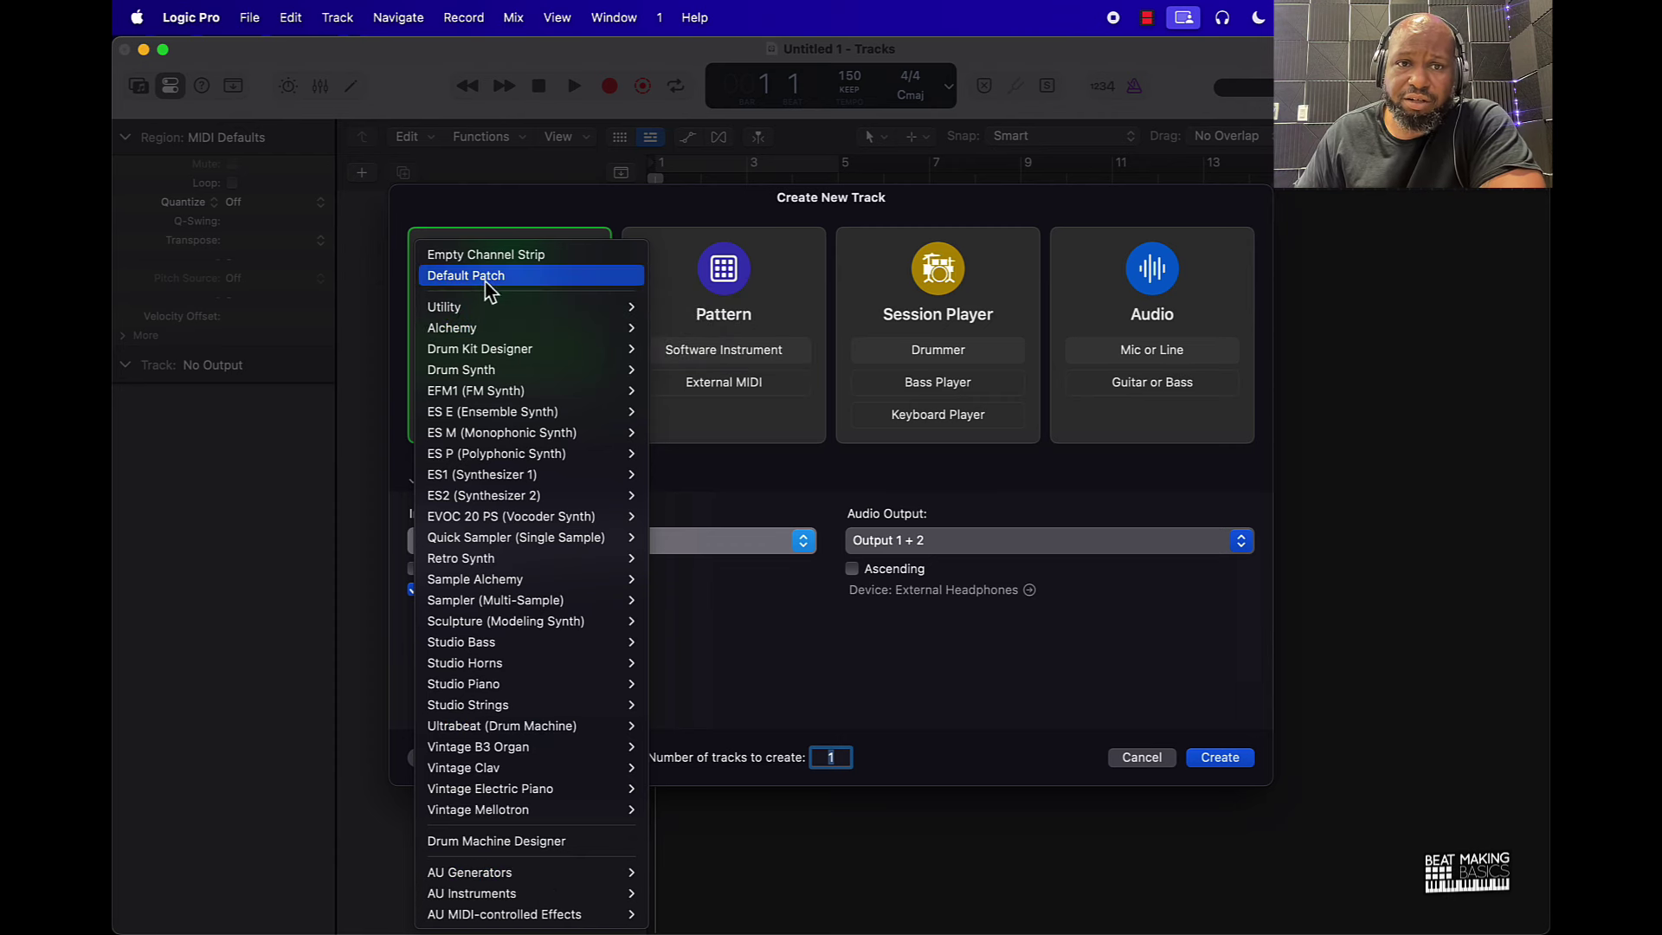
pyautogui.click(718, 504)
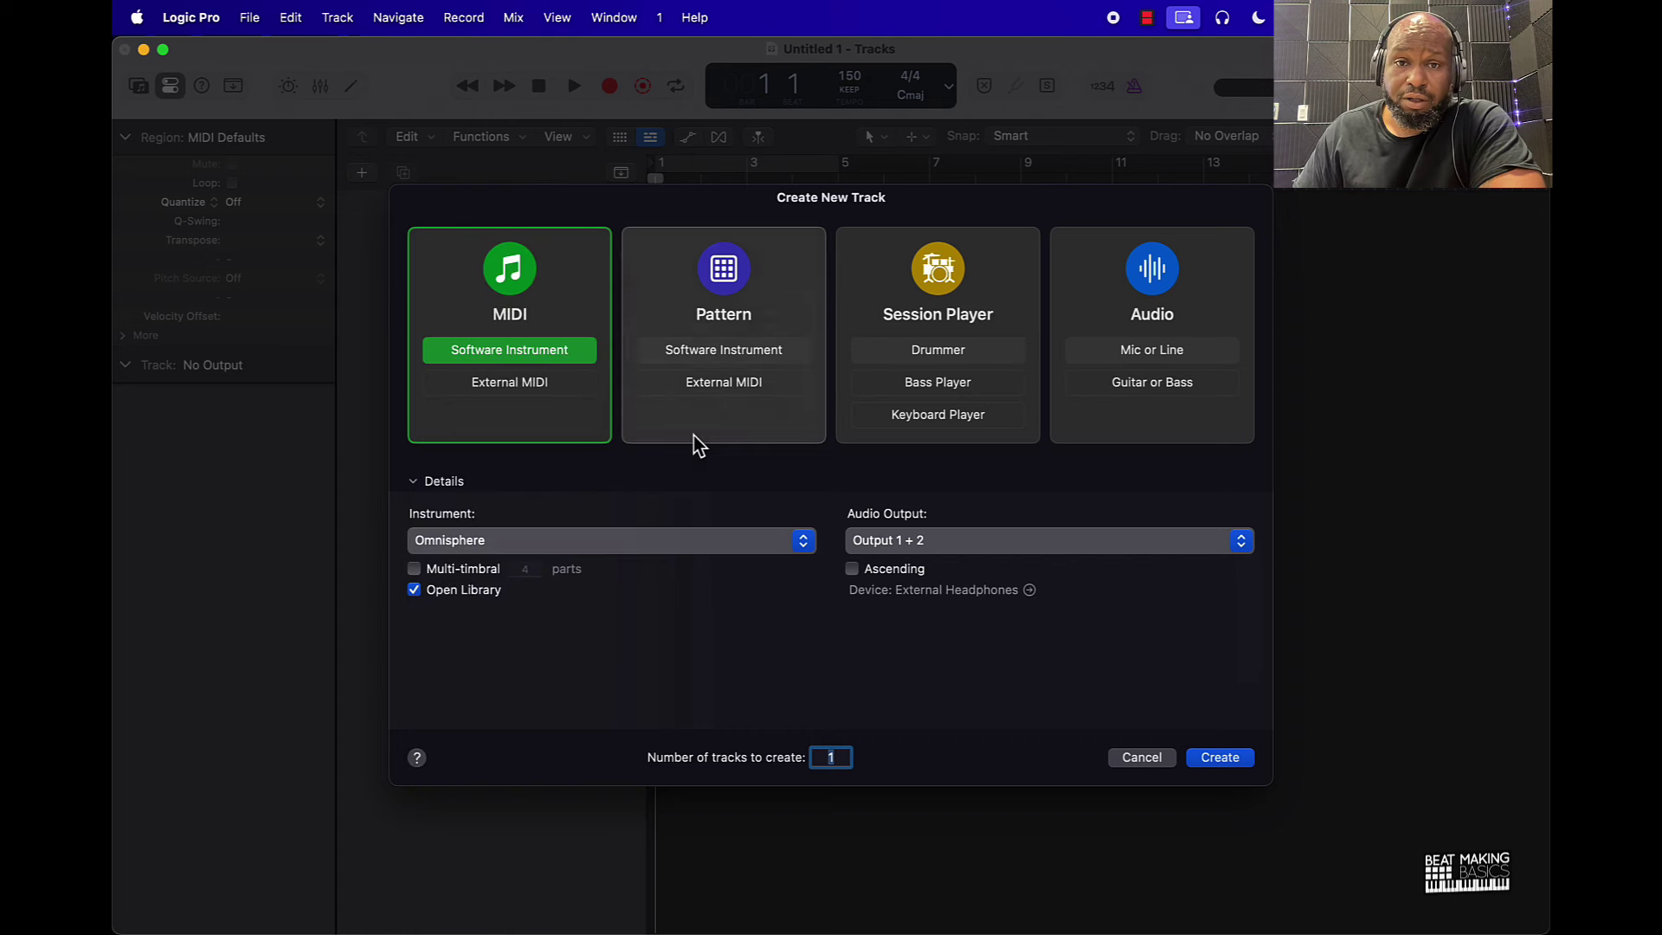
pyautogui.click(693, 277)
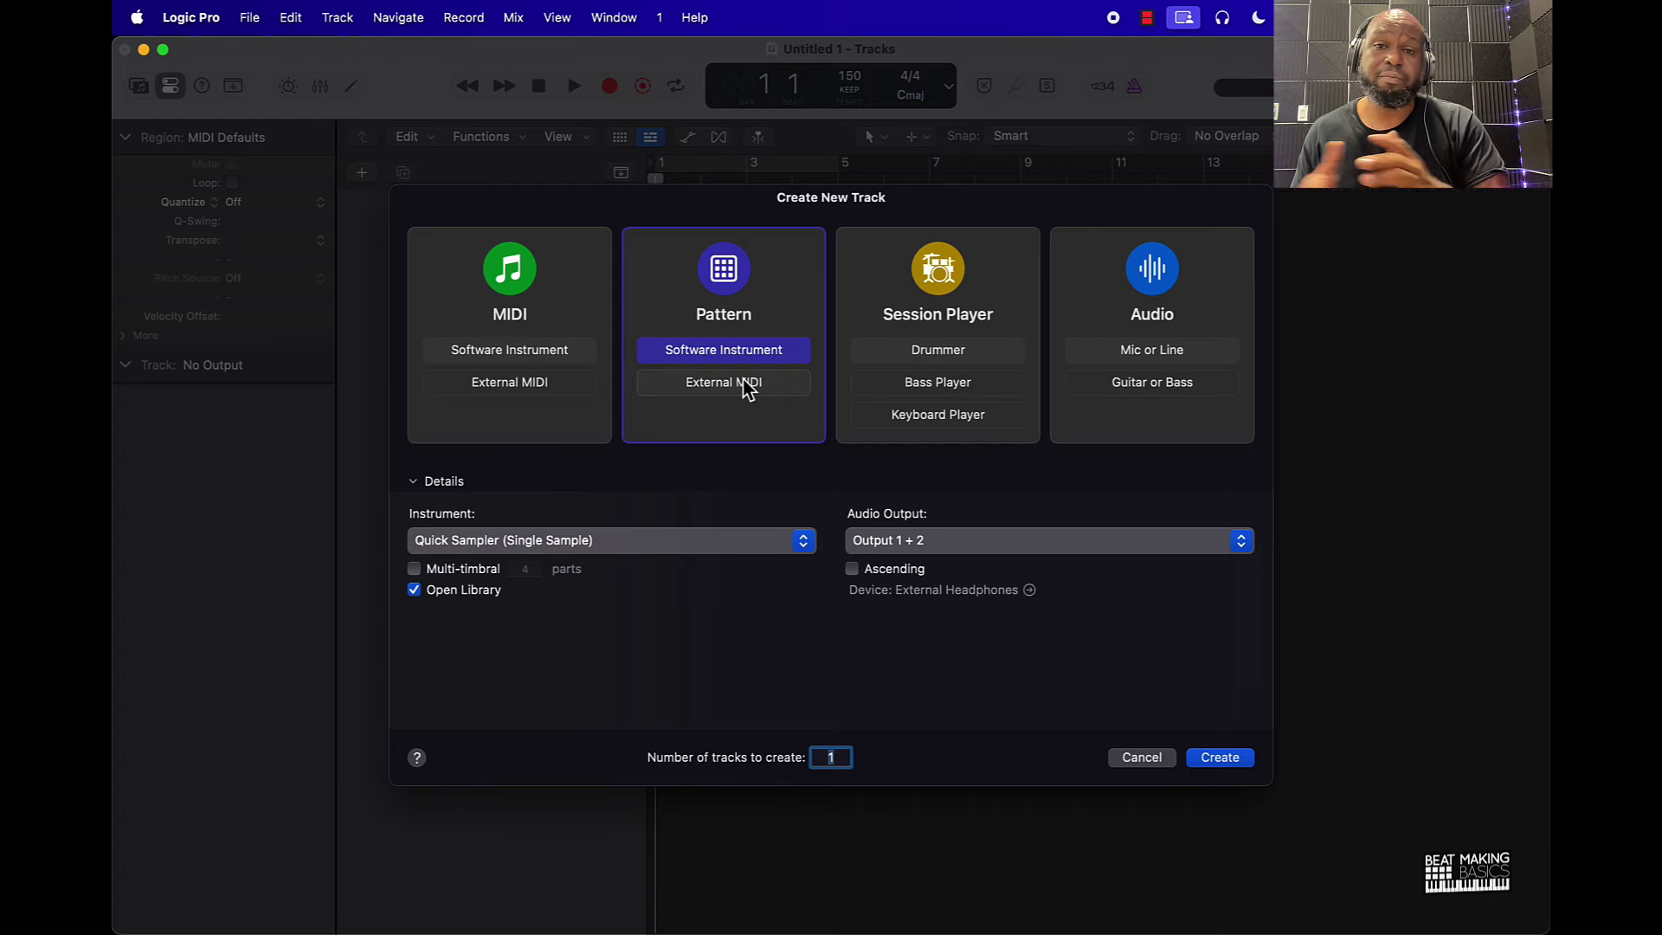
pyautogui.click(670, 541)
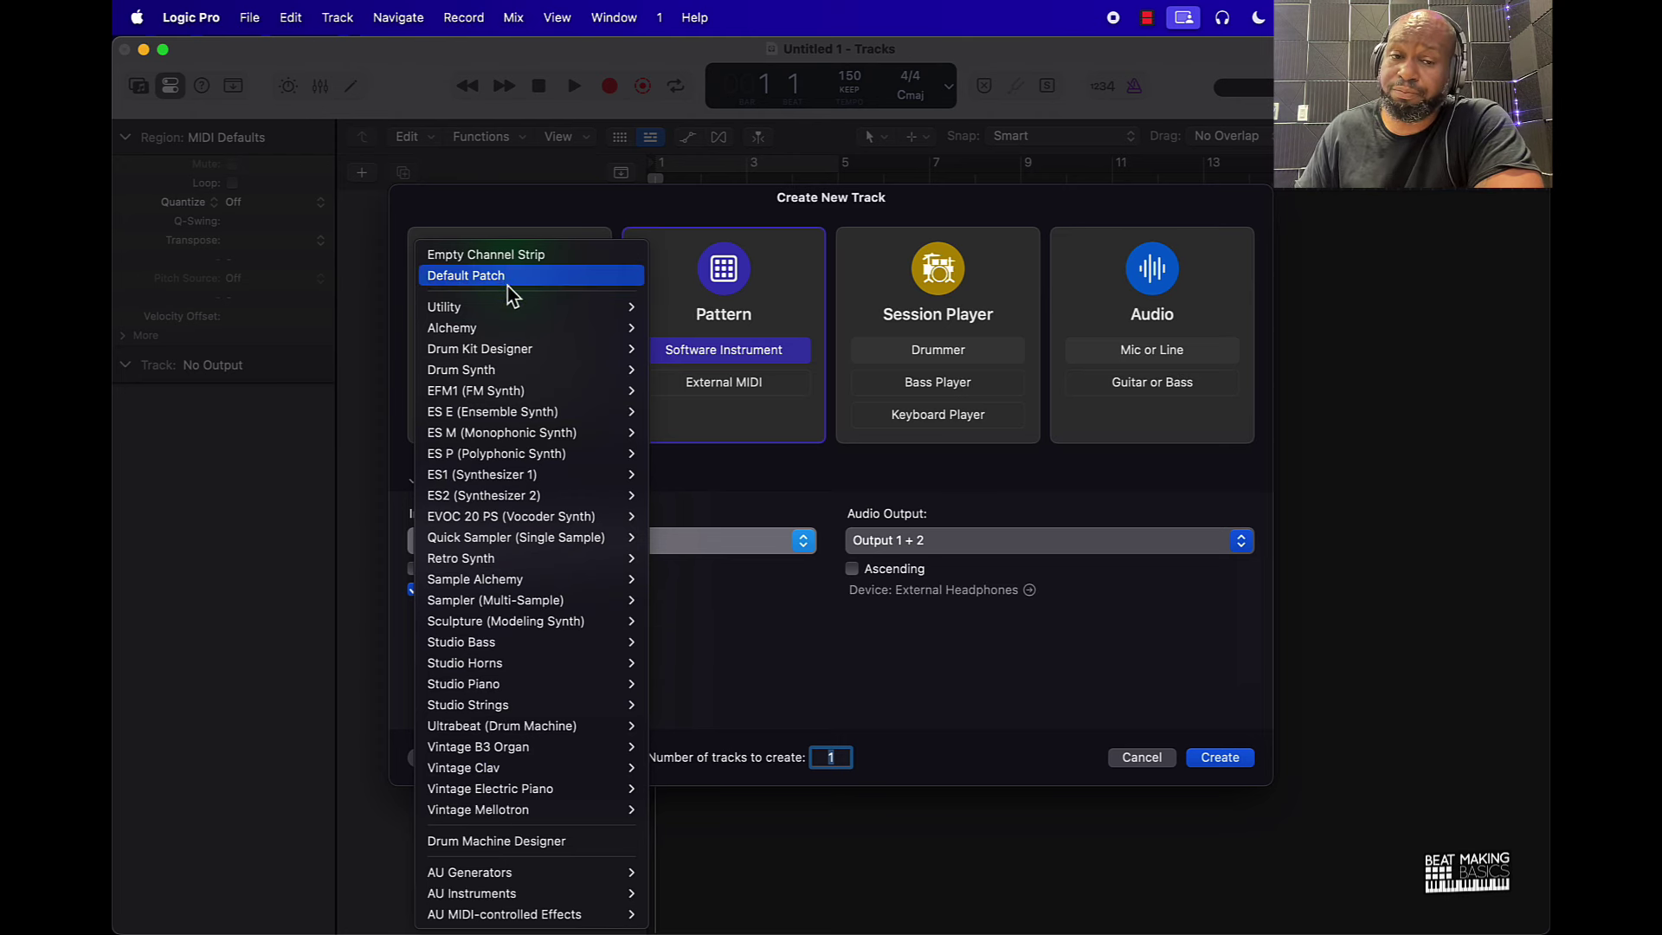
pyautogui.click(744, 621)
pyautogui.click(951, 355)
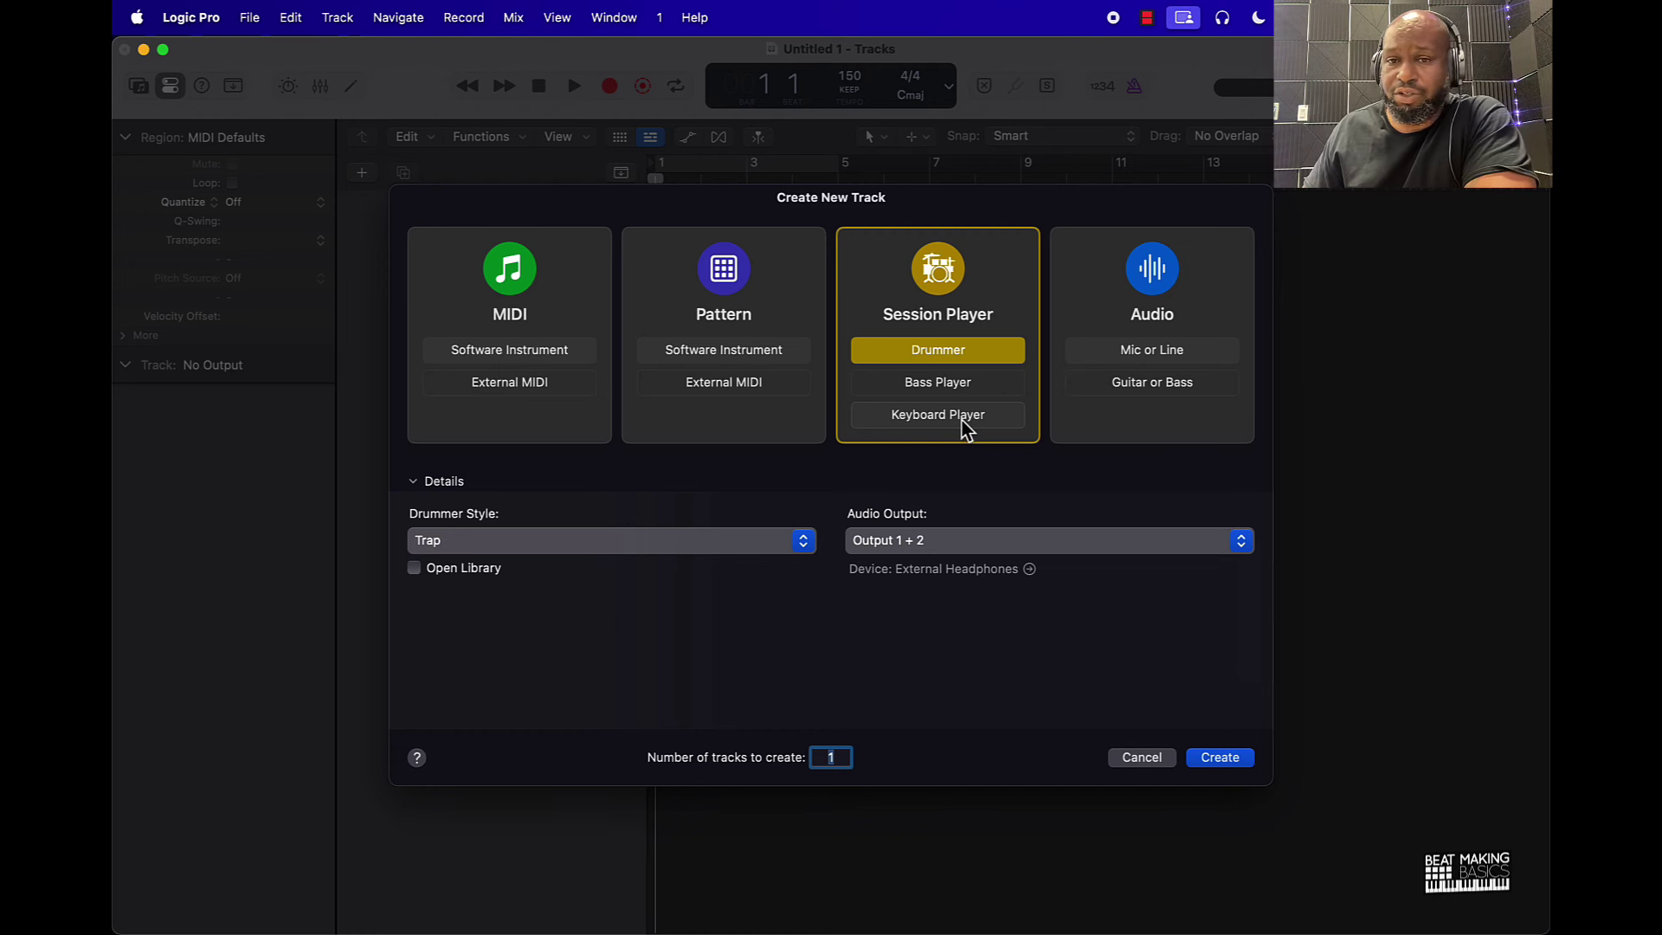
pyautogui.click(1160, 429)
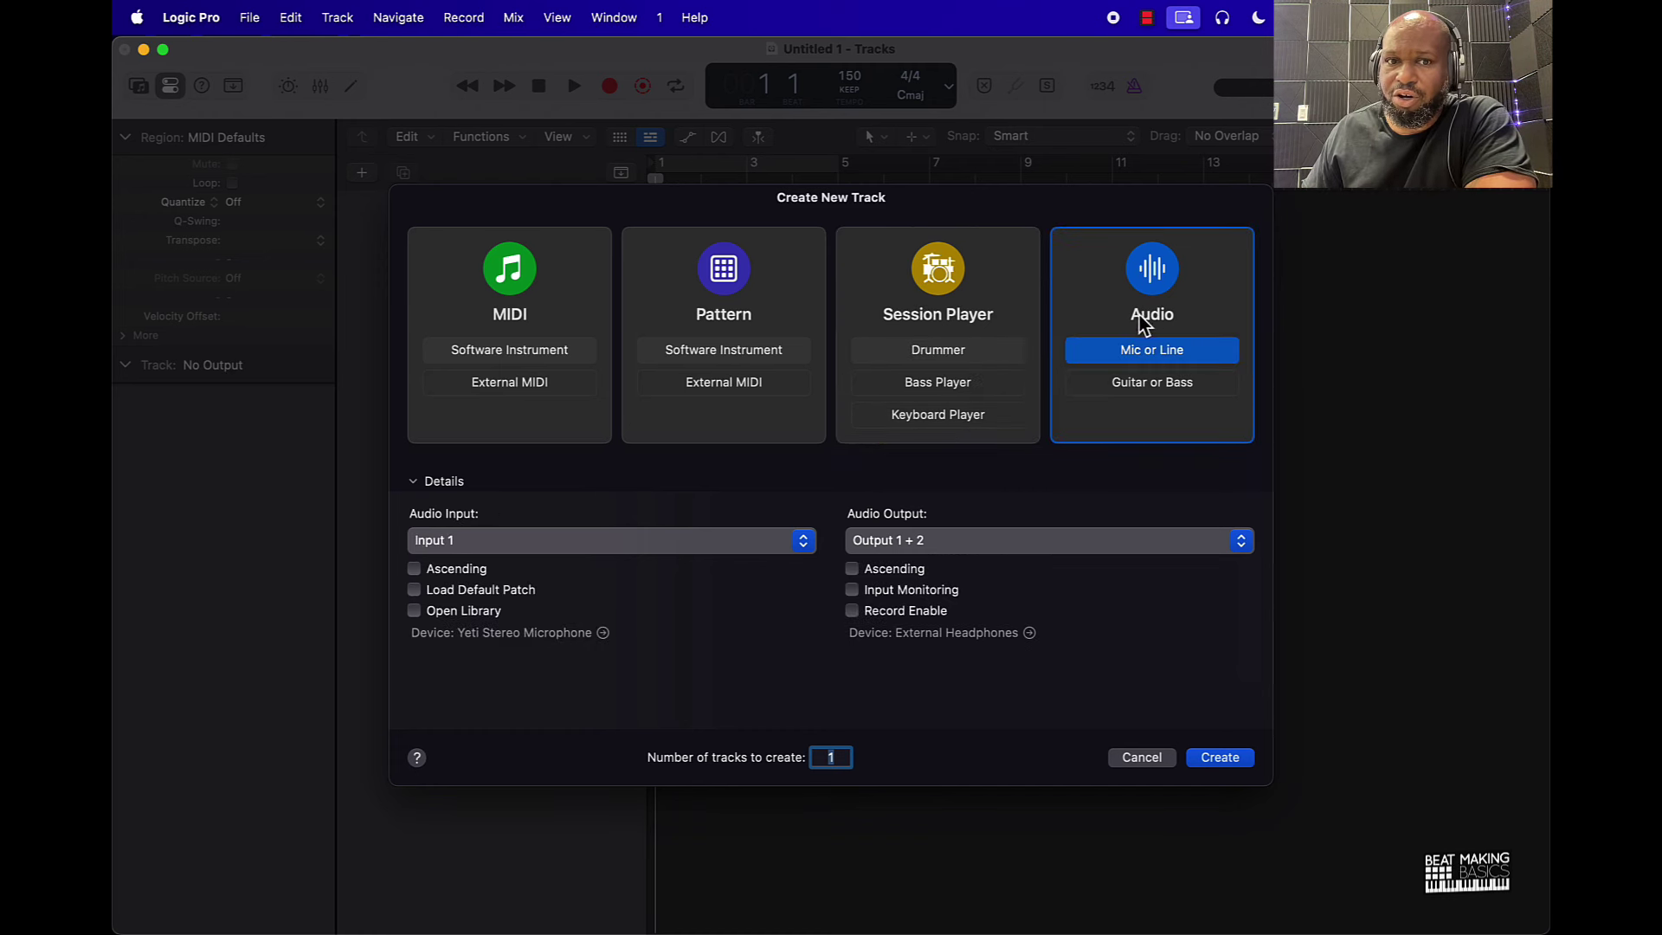
# Create one Session Player Drummer track in the Trap style.
pyautogui.click(1005, 286)
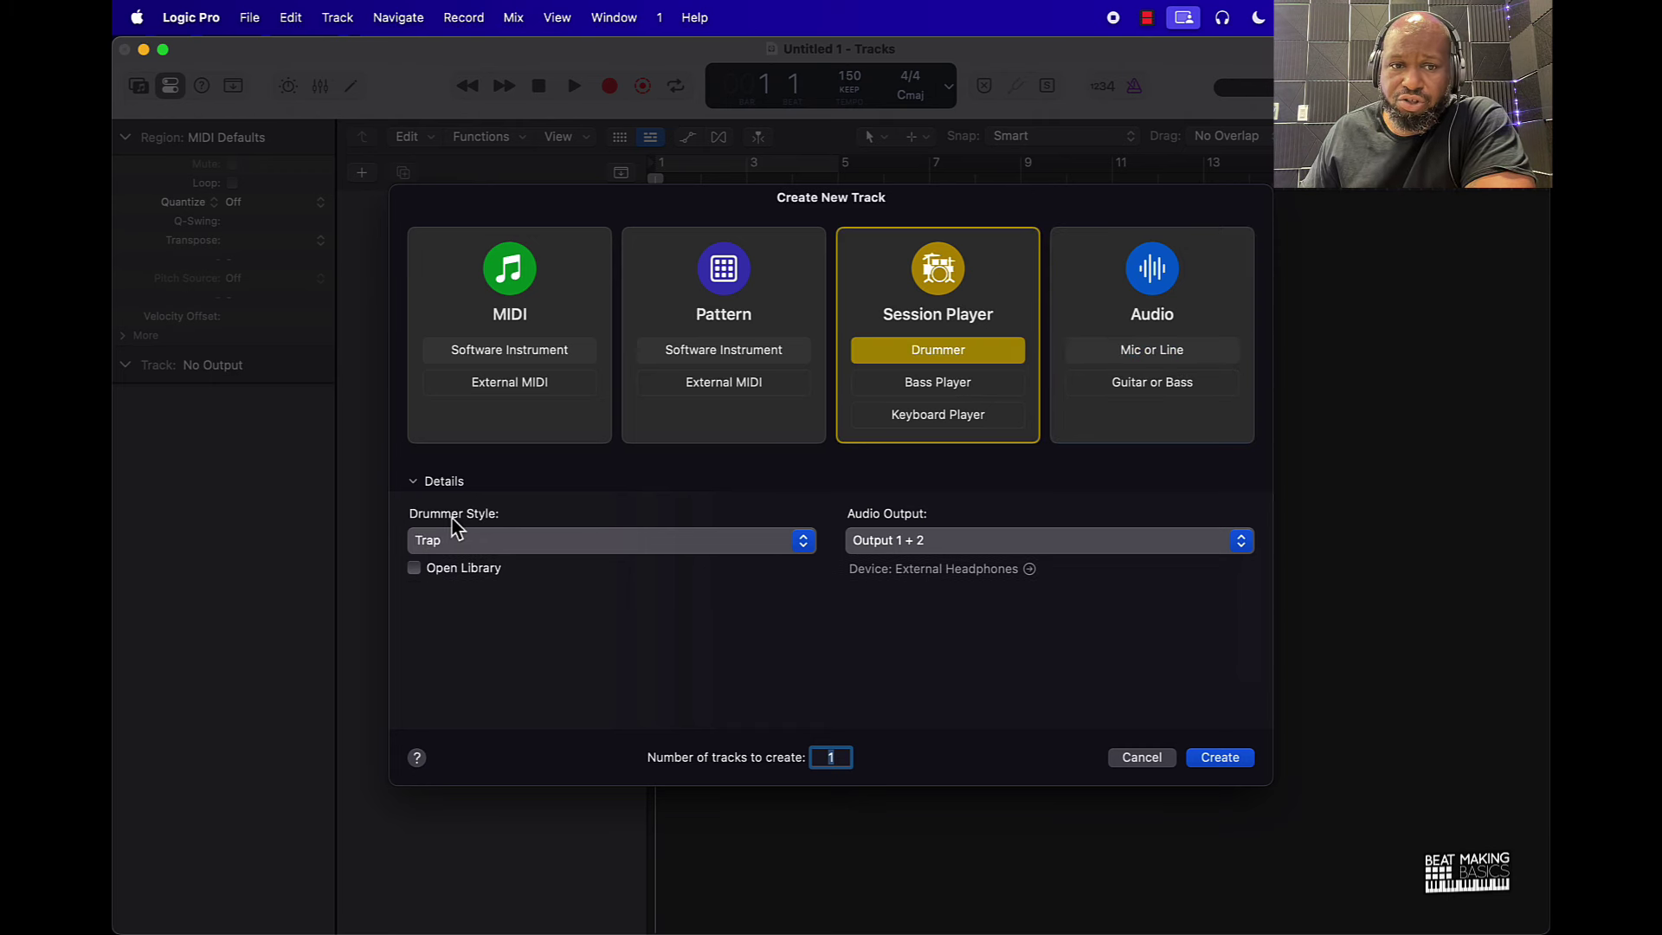
pyautogui.click(468, 537)
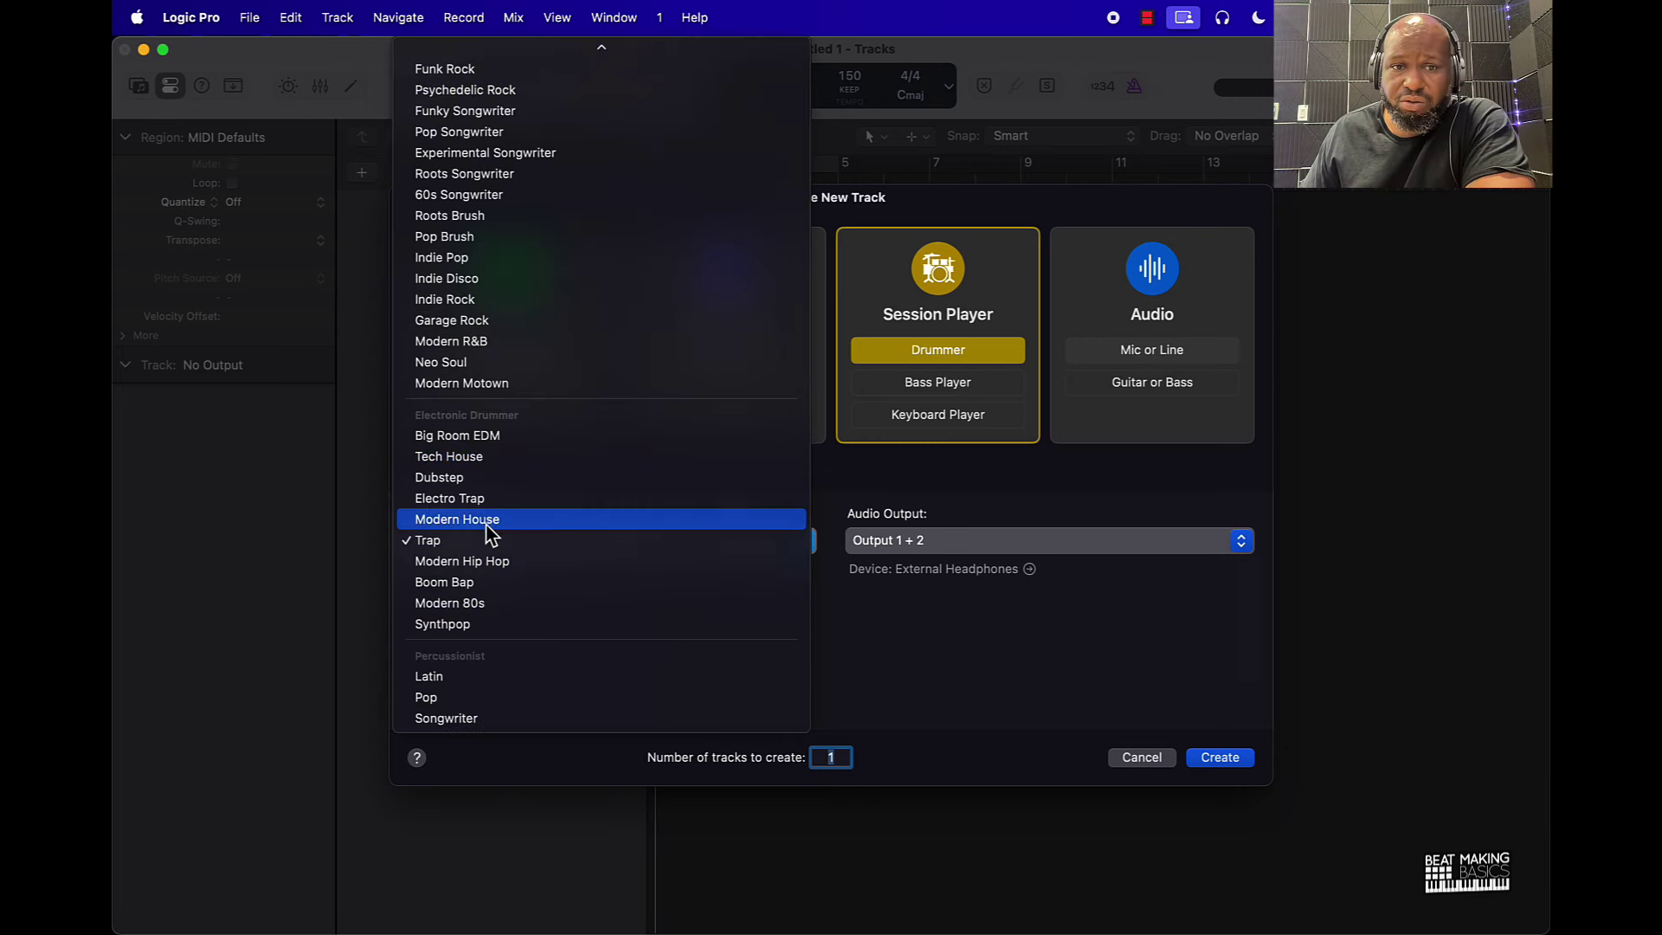
pyautogui.click(1213, 782)
pyautogui.click(1221, 763)
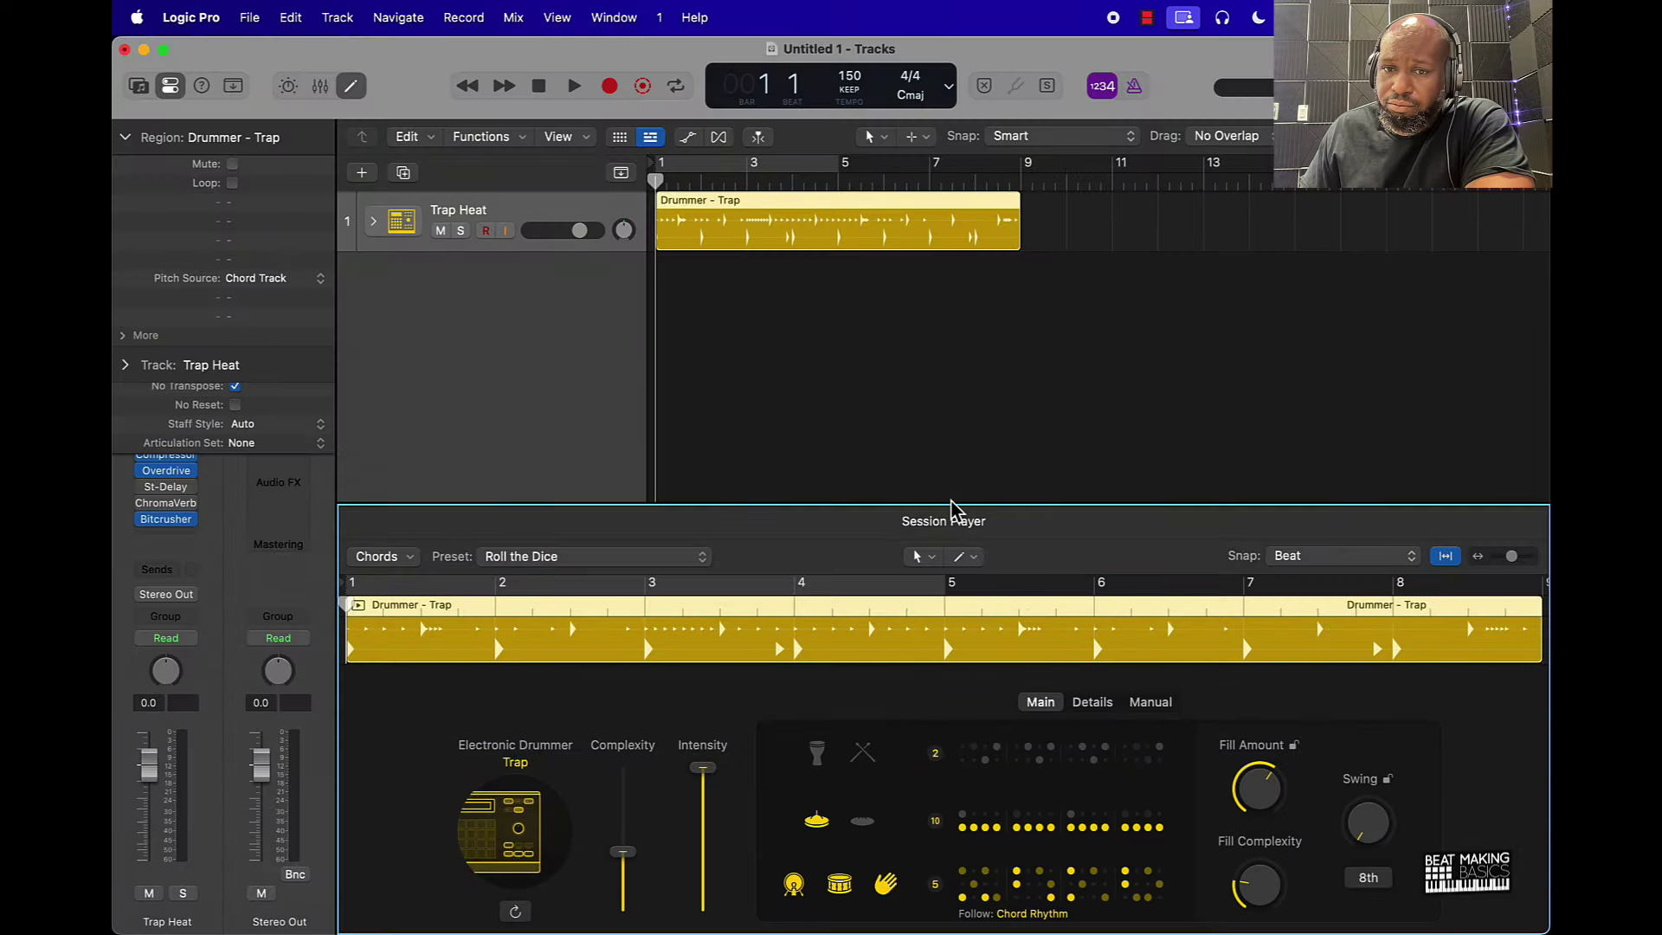
# Enlarge the Session Player editor, then raise the drummer's Complexity to maximum and audition the beat.
pyautogui.moveTo(951, 507); pyautogui.dragTo(951, 391)
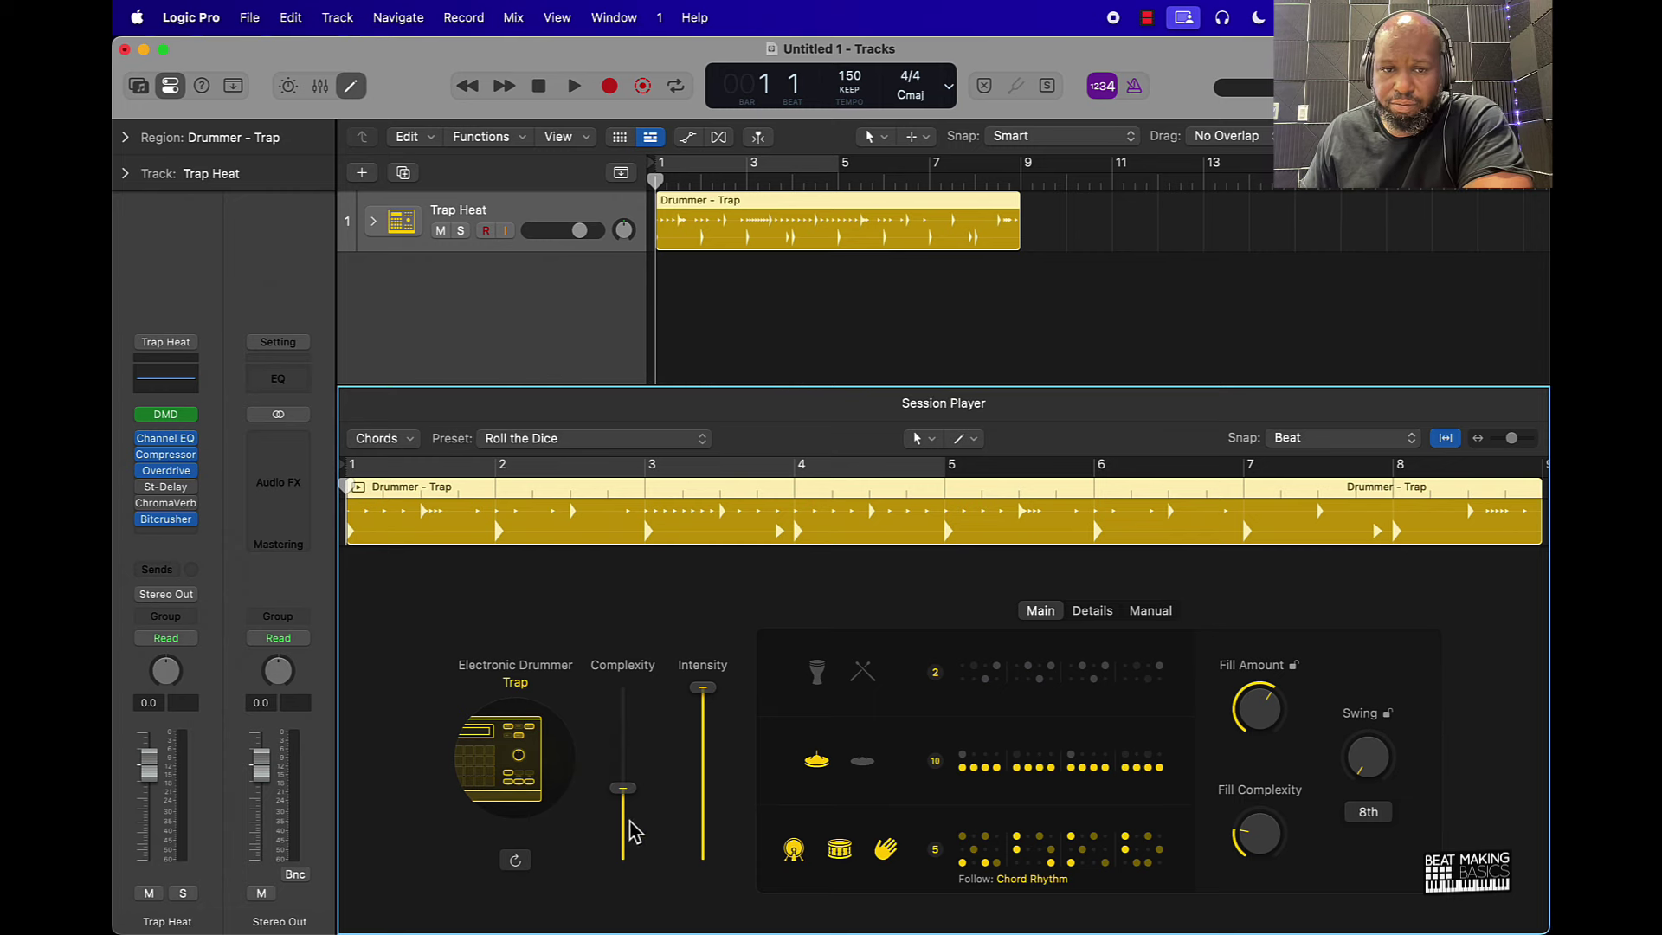
pyautogui.moveTo(632, 803); pyautogui.dragTo(646, 671)
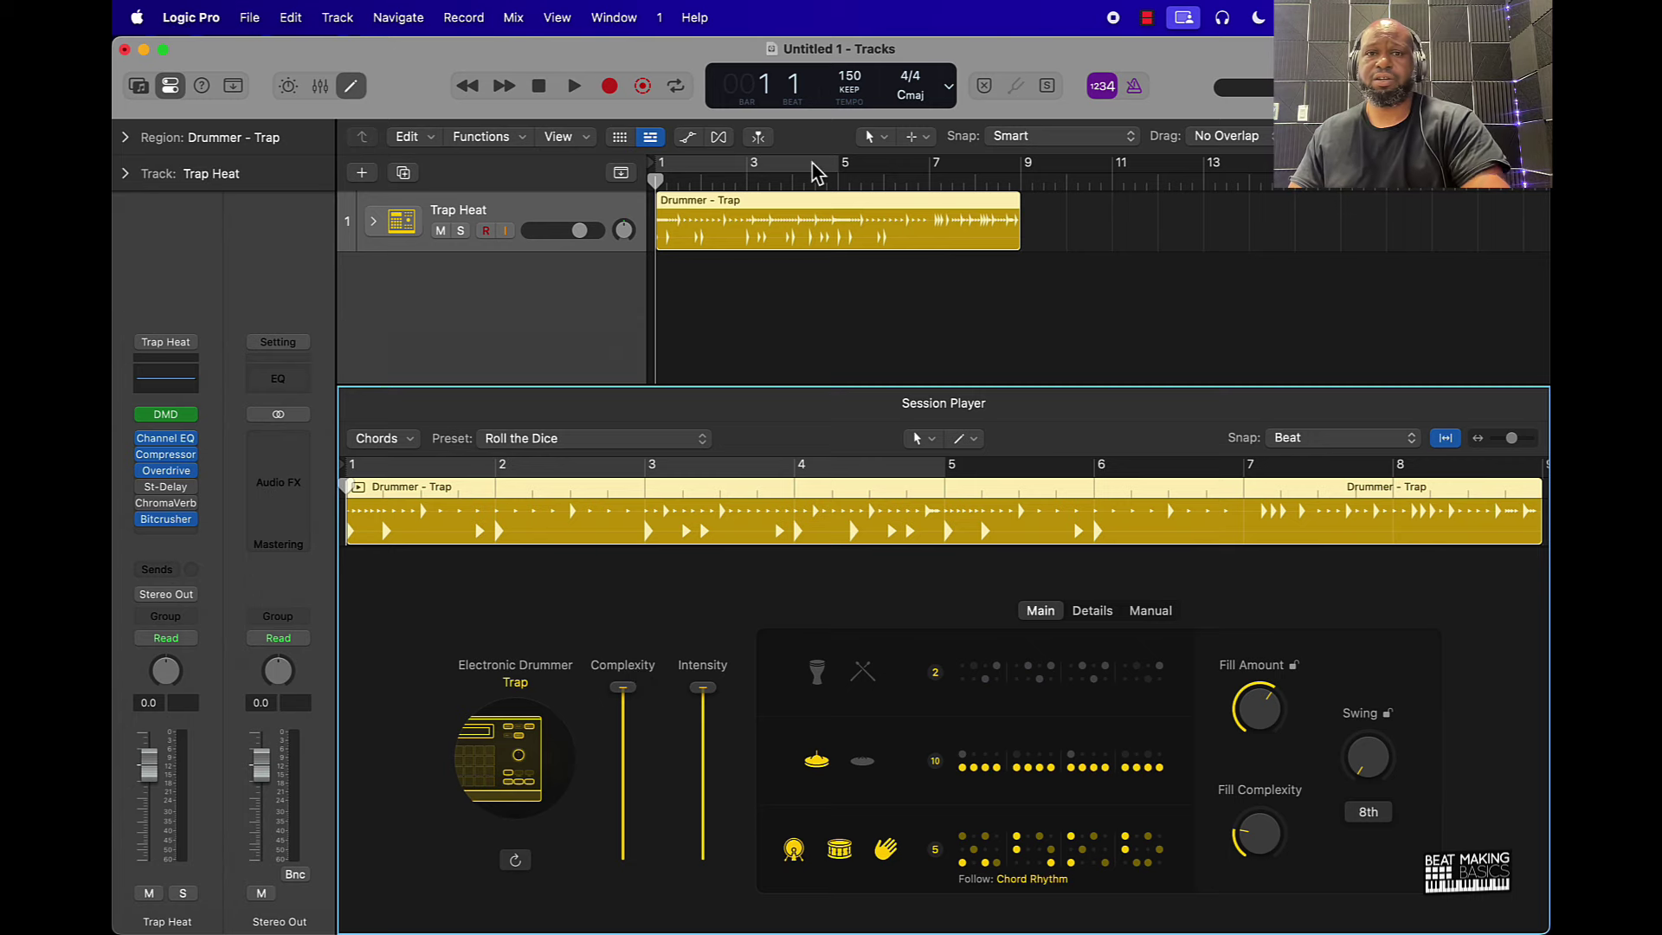
pyautogui.press('space')
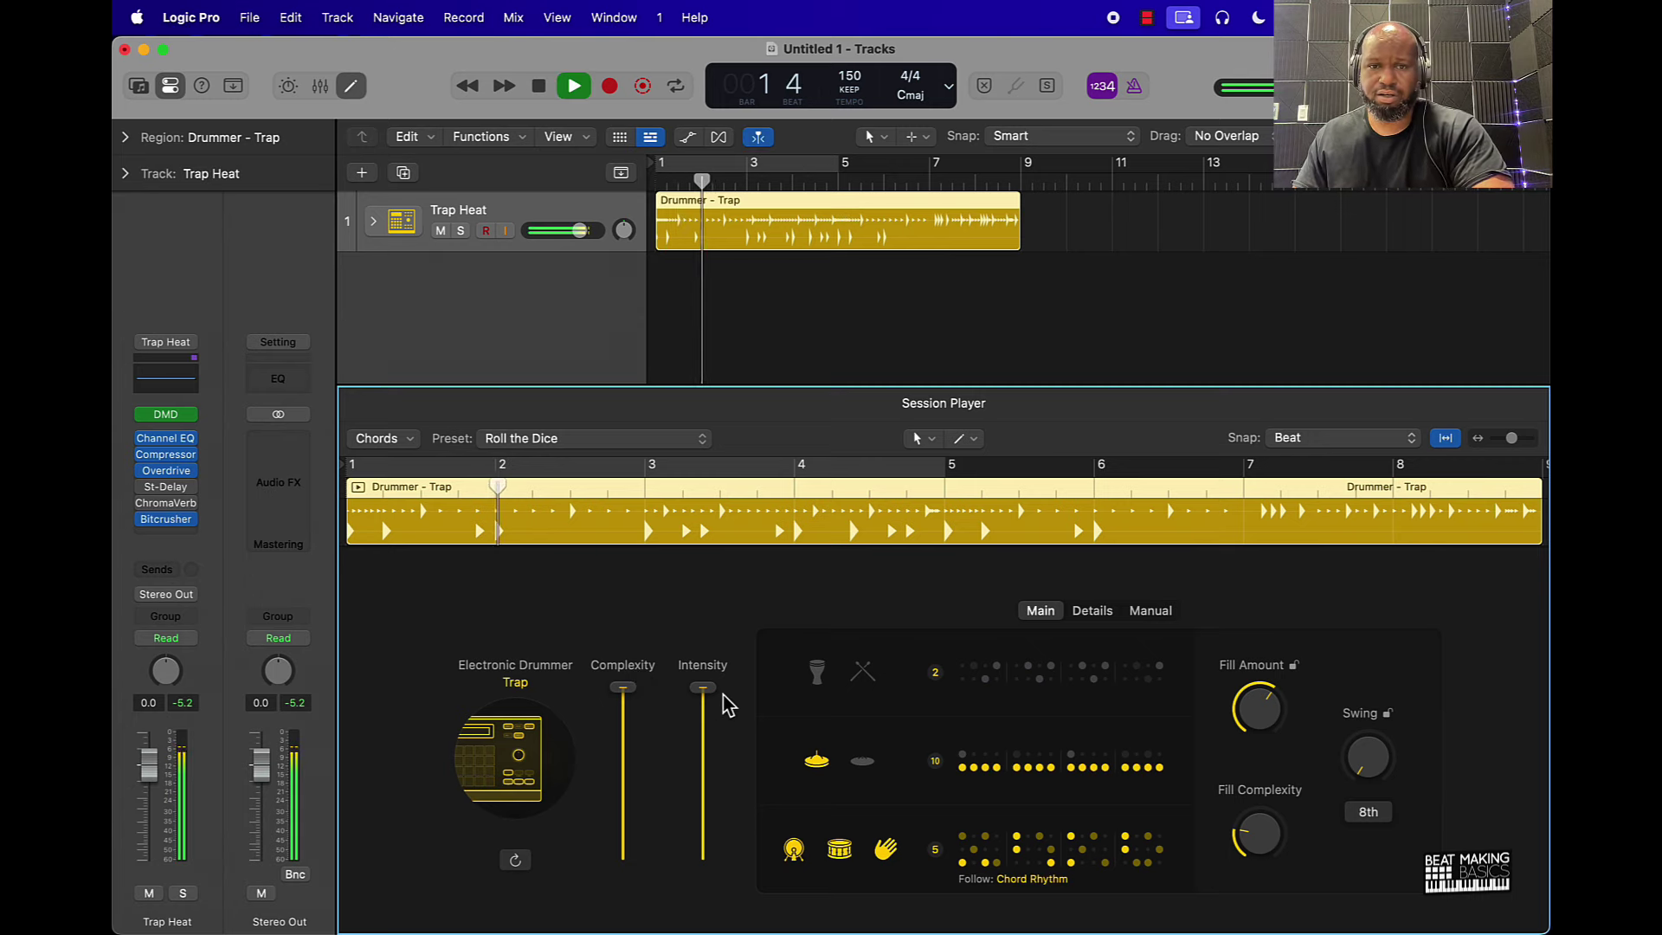
pyautogui.press('space')
# Lower the drummer's Intensity to about half and Complexity to about 60 percent, cycling playback over bars 1 to 5.
pyautogui.moveTo(704, 690); pyautogui.dragTo(687, 781)
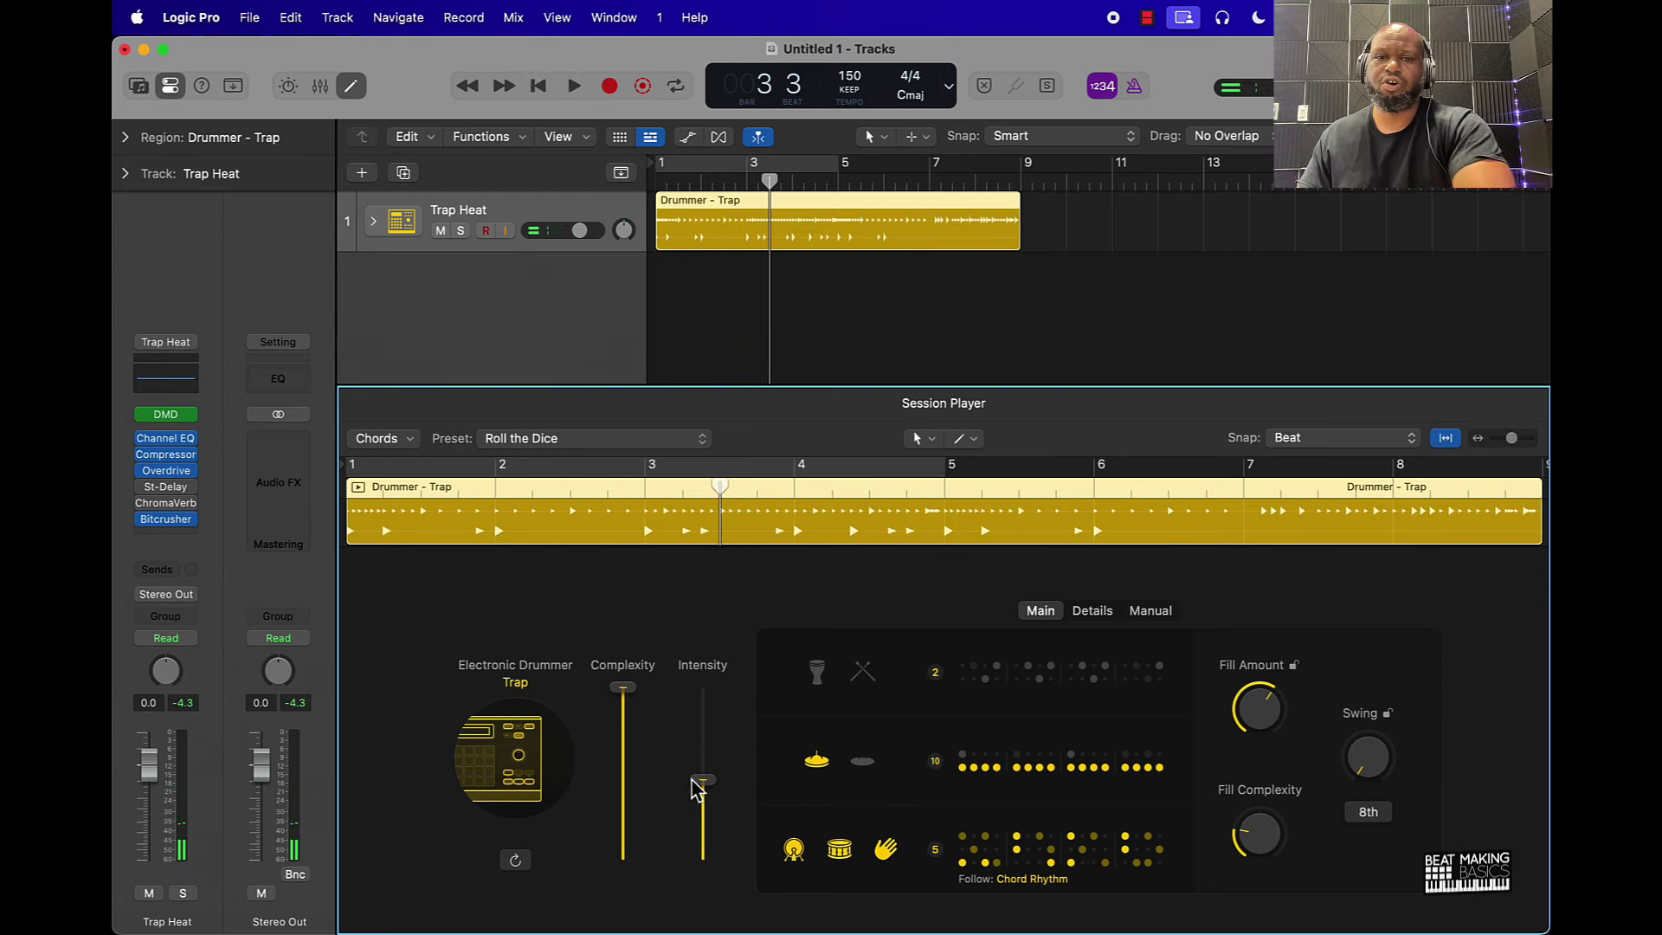
pyautogui.press('space')
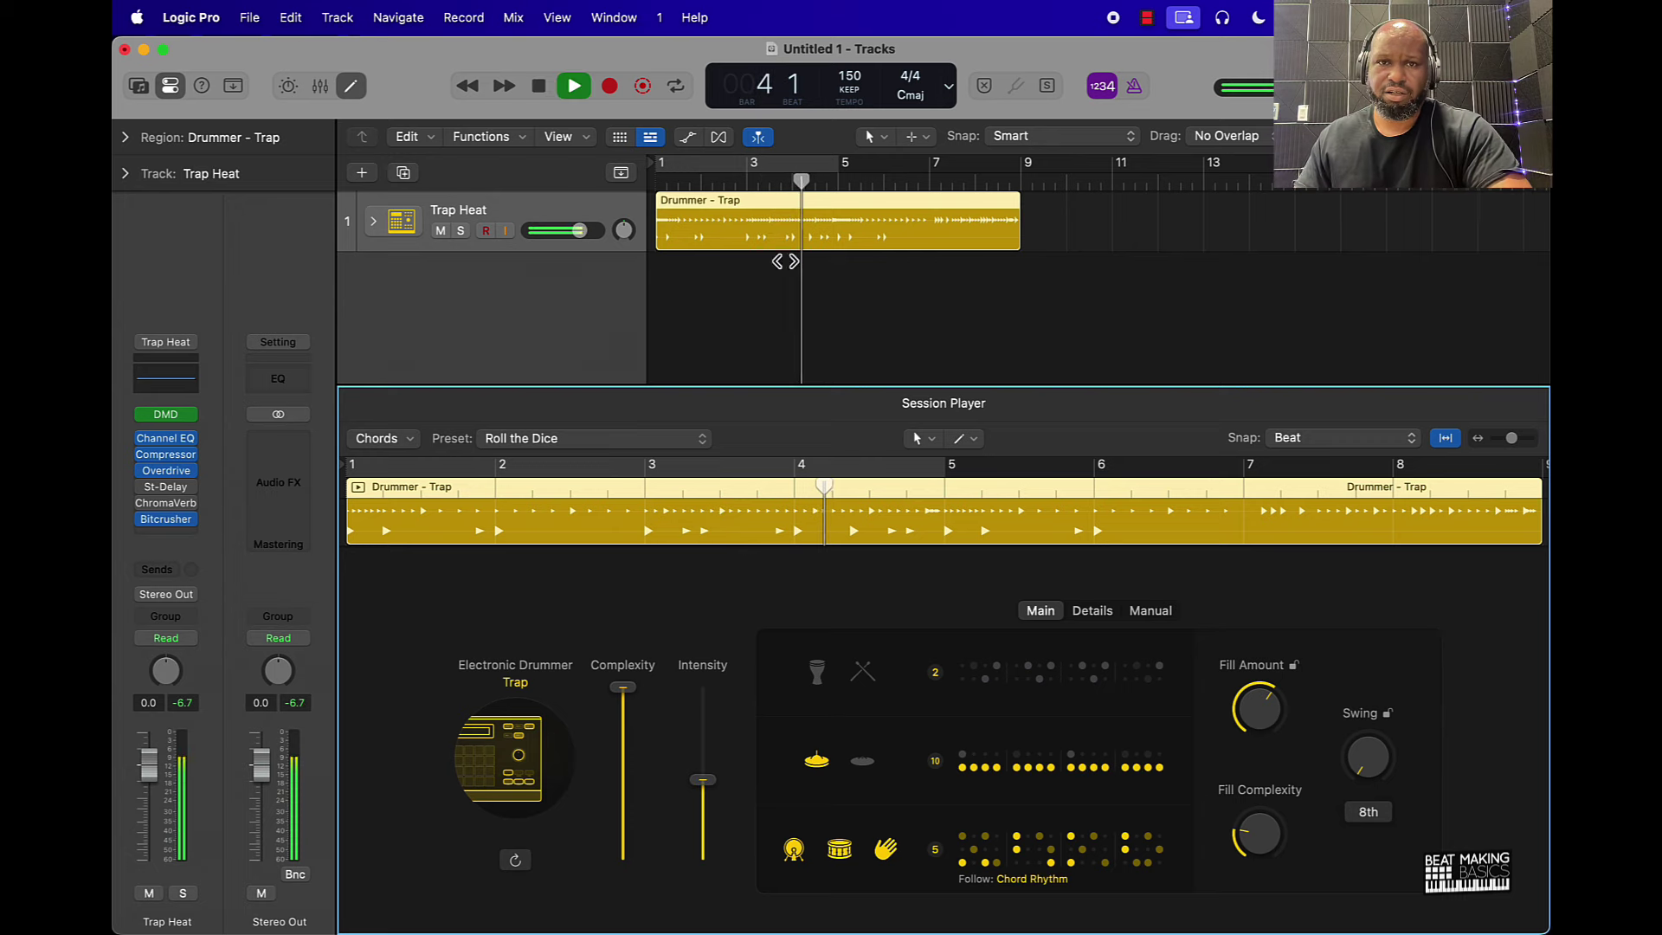
pyautogui.click(760, 164)
pyautogui.moveTo(623, 688); pyautogui.dragTo(625, 771)
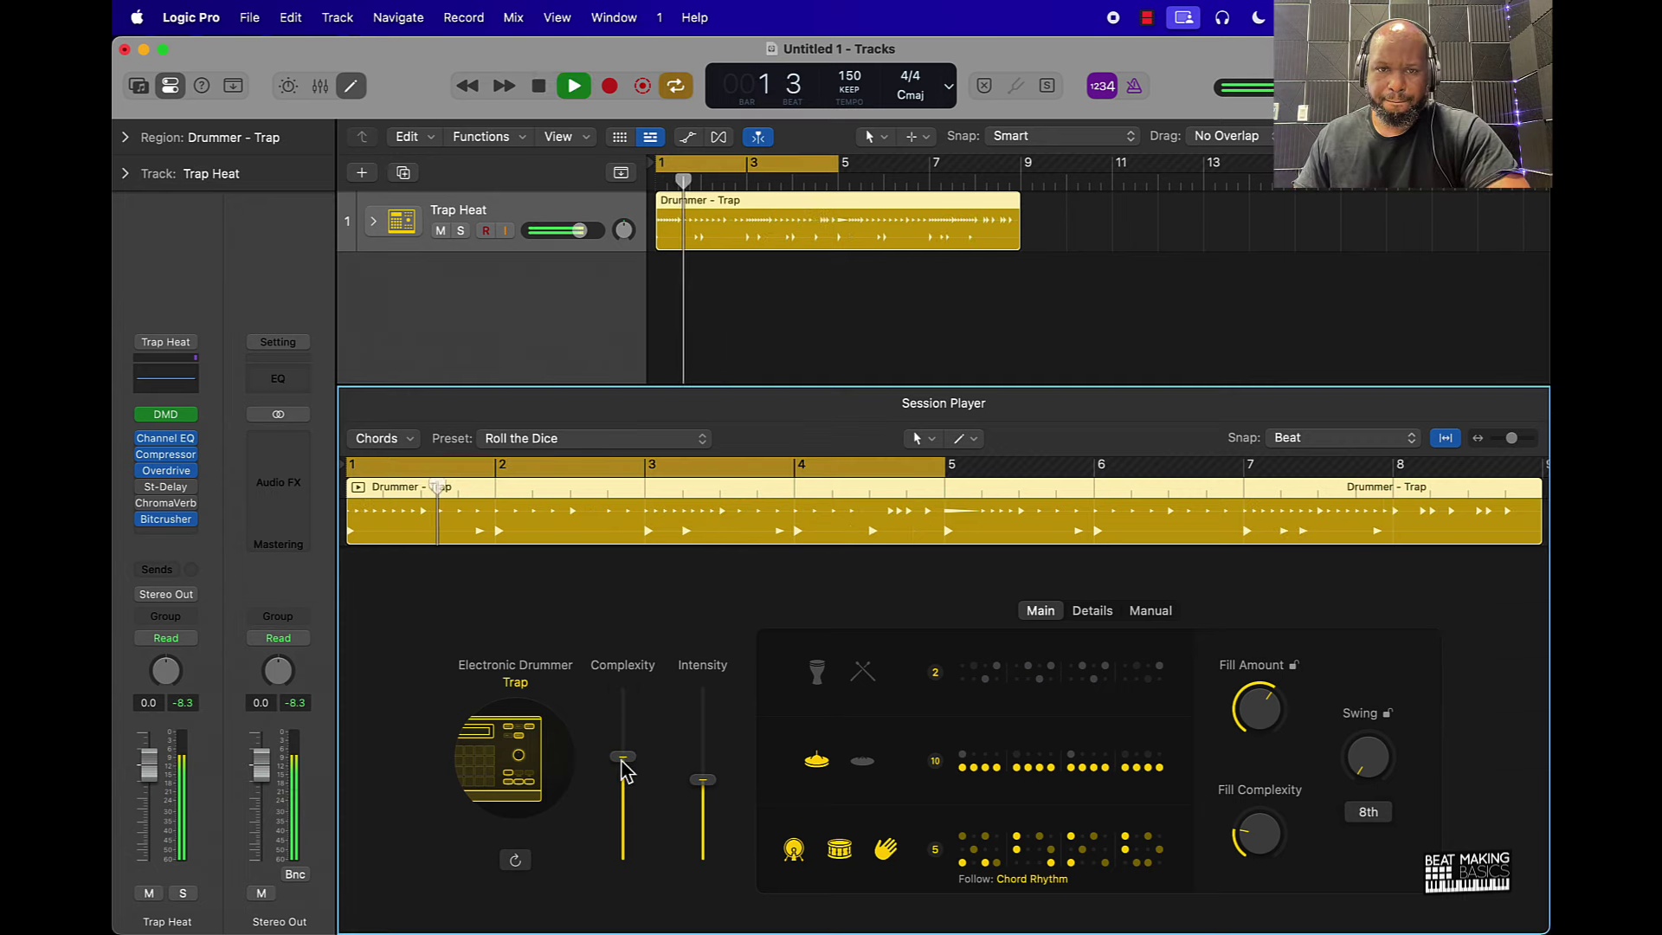
pyautogui.press('space')
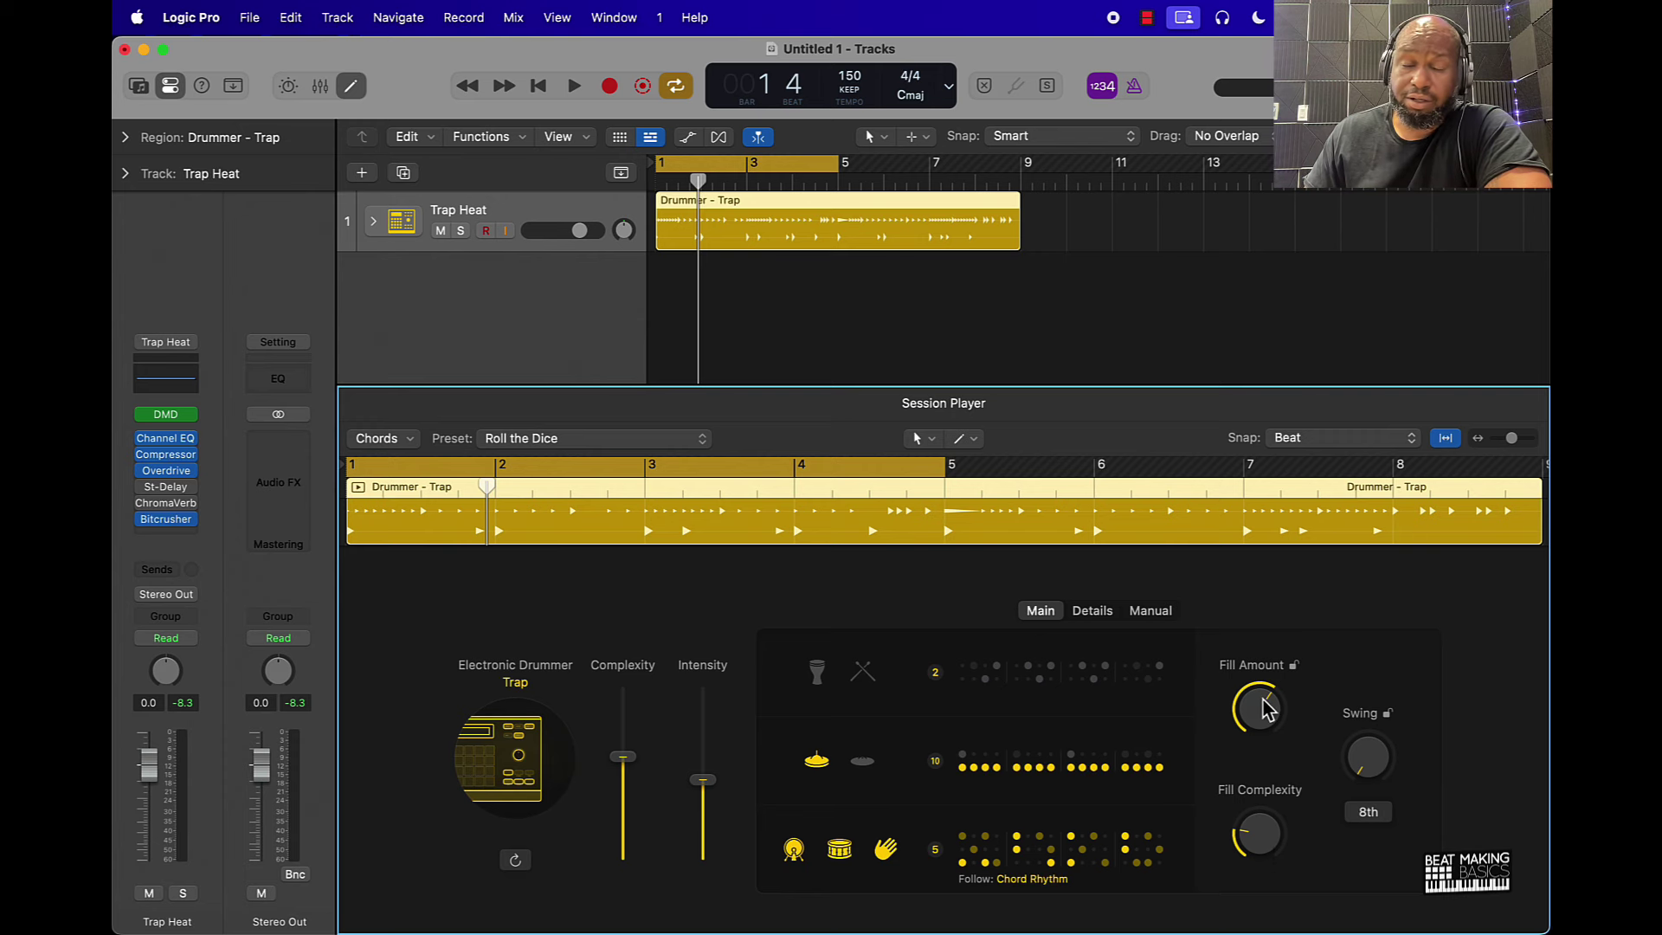
# Add the hand-drum, crossed-sticks and second cymbal parts to the drummer's pattern and audition it.
pyautogui.click(817, 677)
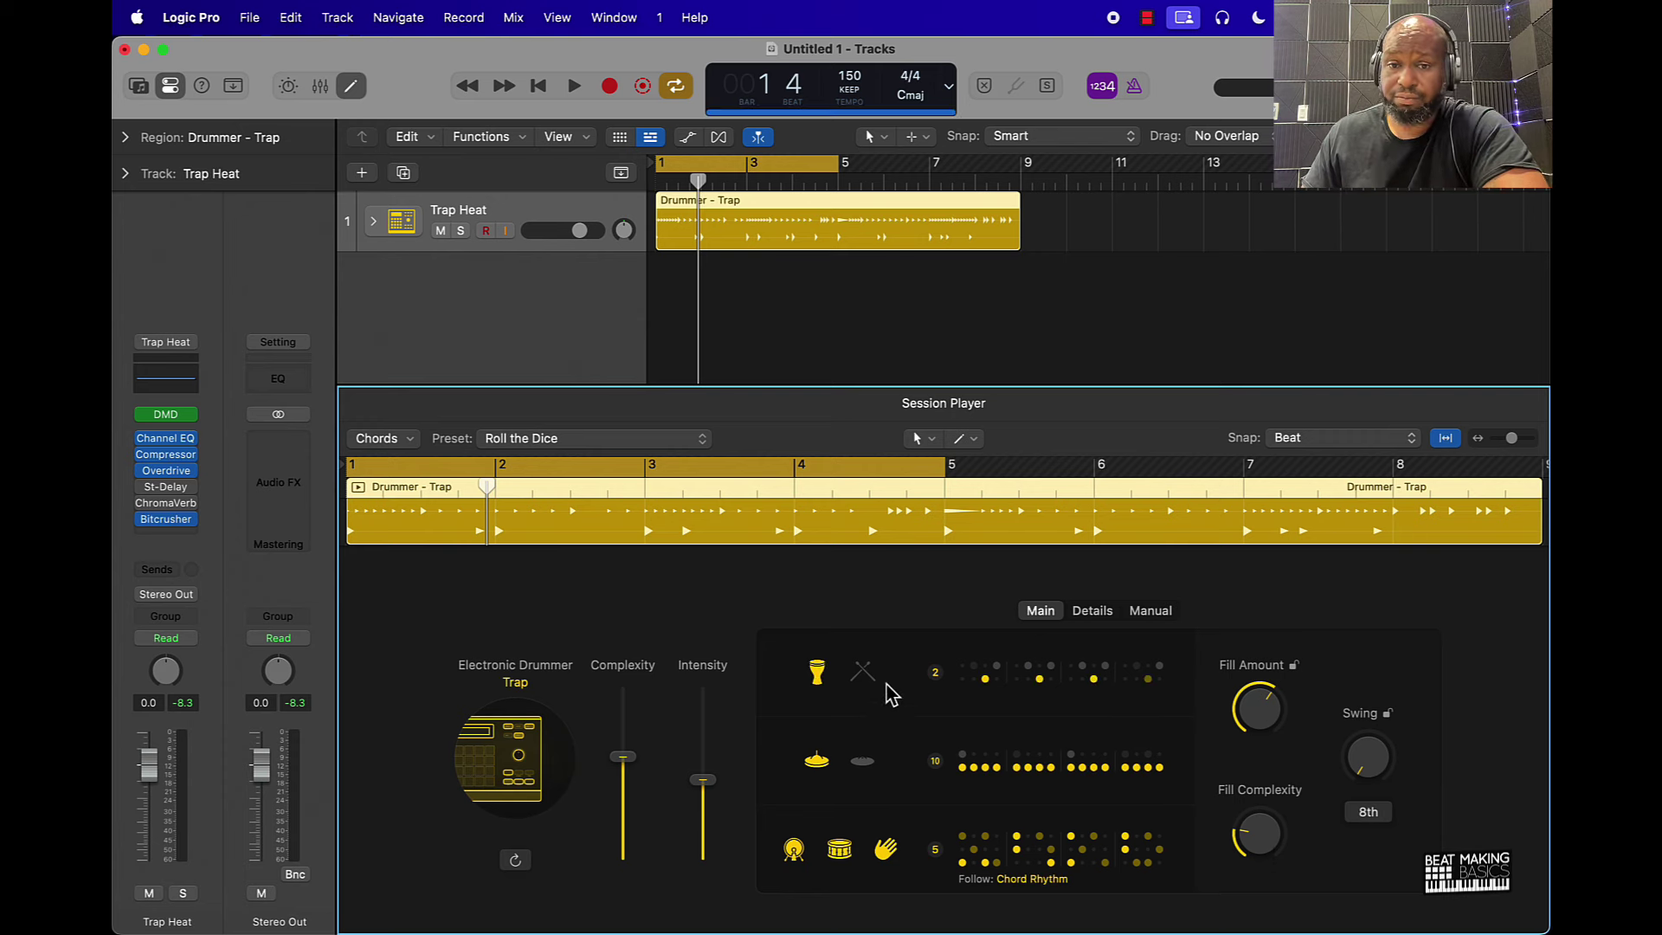
pyautogui.click(864, 672)
pyautogui.press('space')
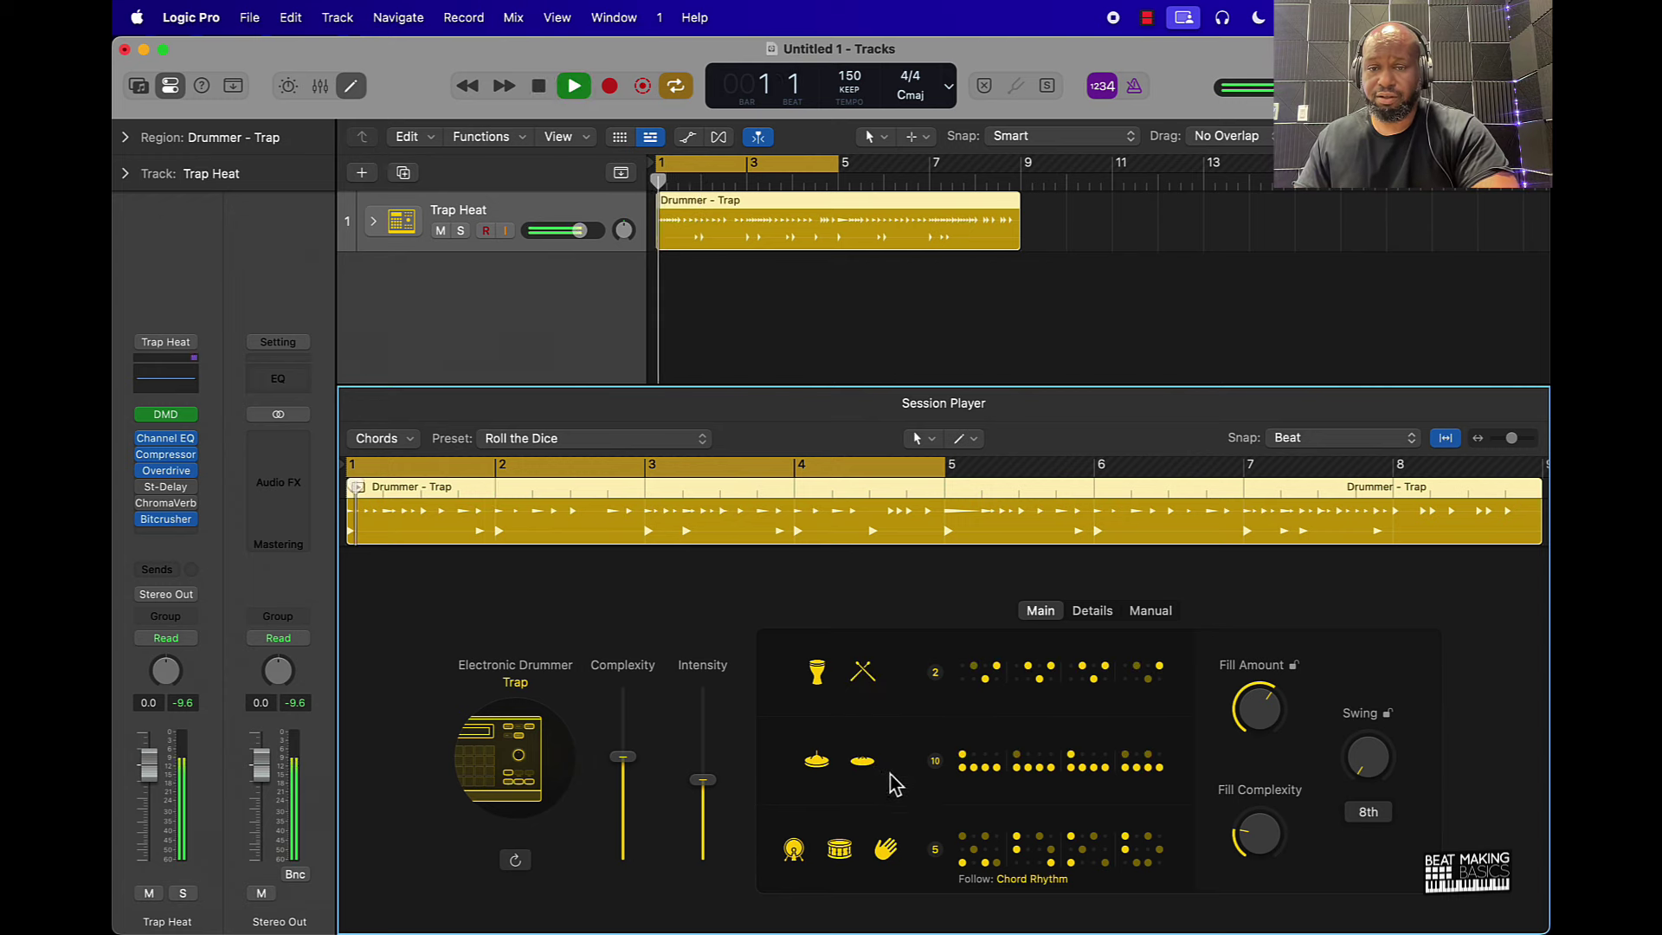
# Raise the Fill Complexity to about two-thirds and add a light 8th-note Swing, auditioning the groove.
pyautogui.moveTo(1266, 844); pyautogui.dragTo(1260, 818)
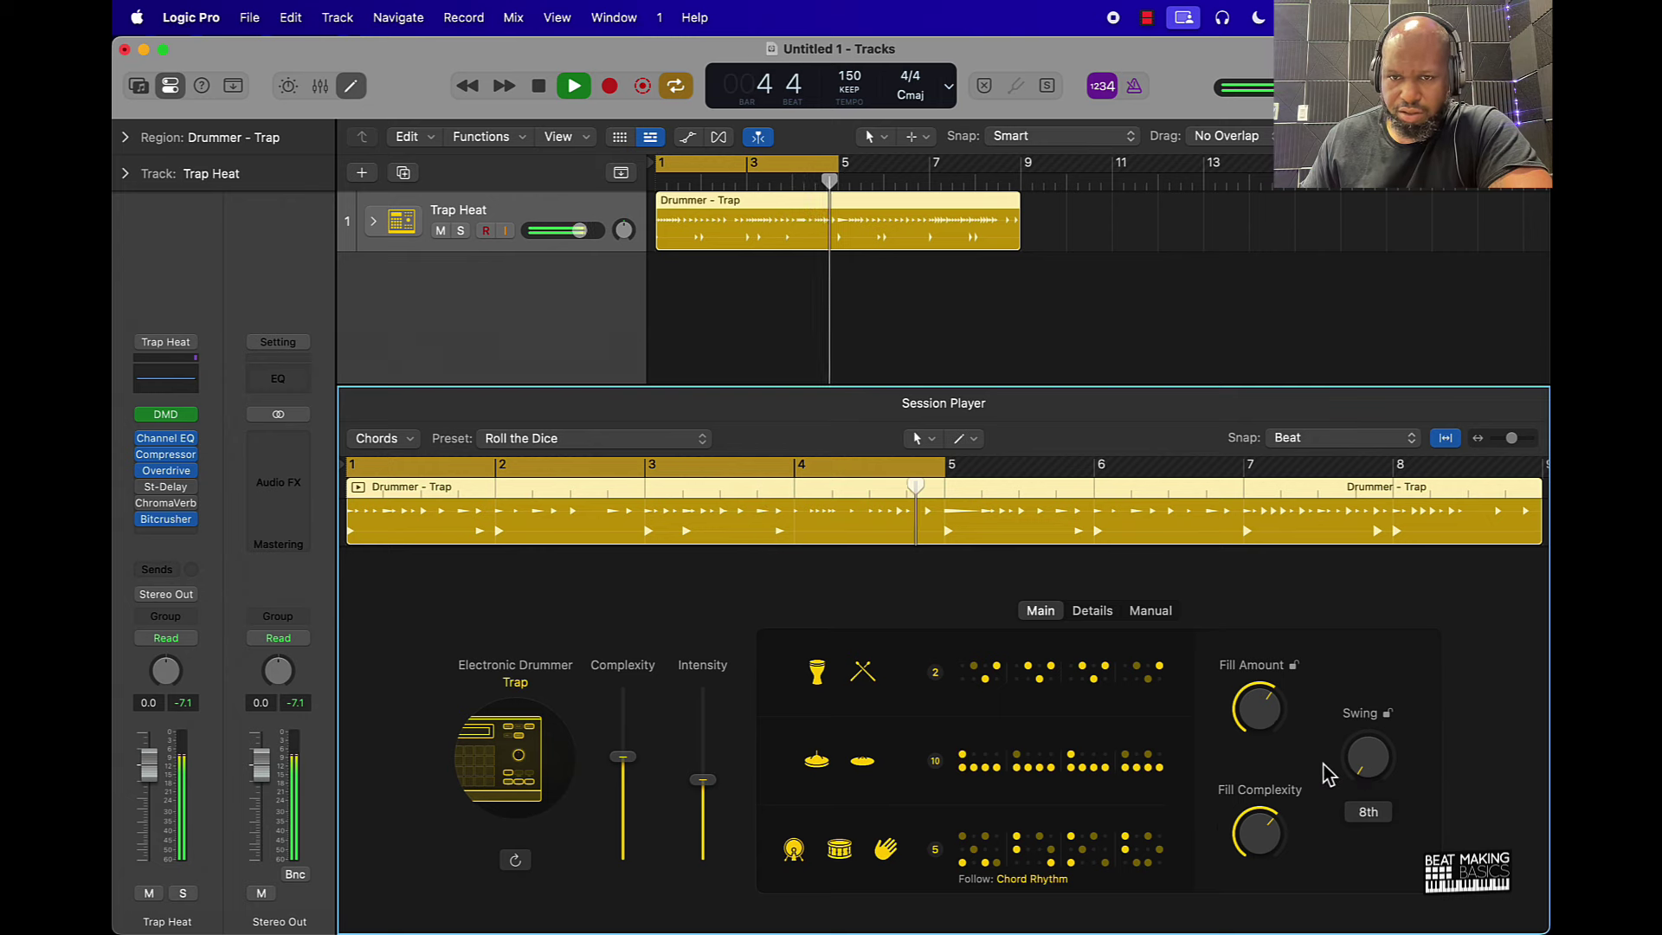
pyautogui.press('space')
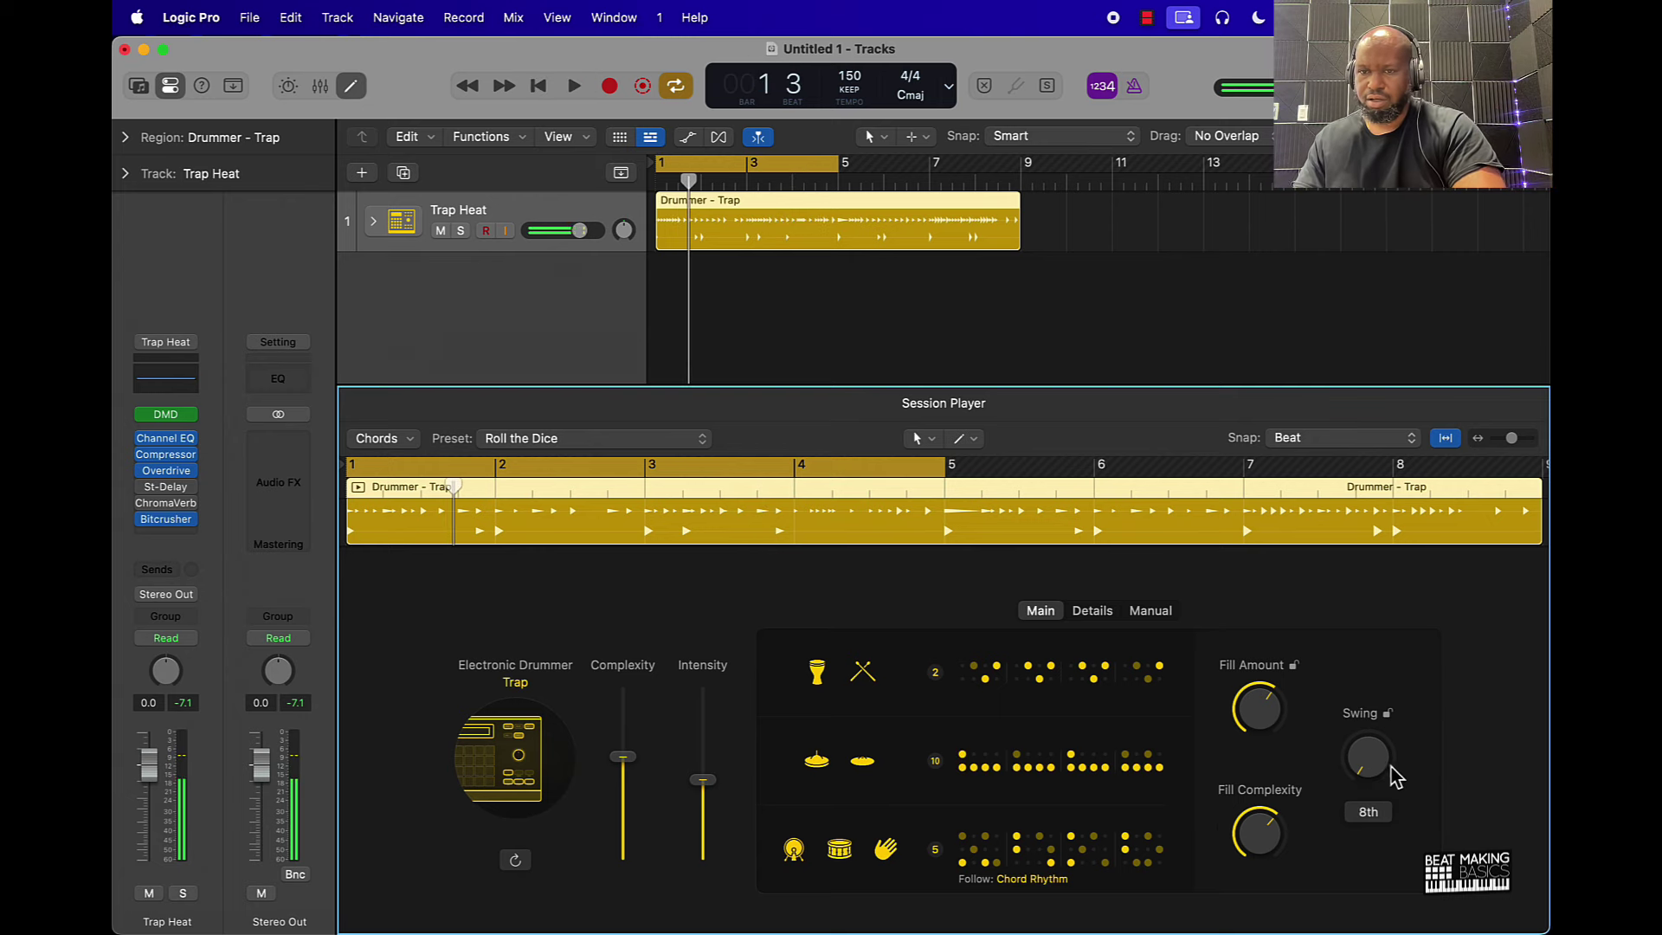
pyautogui.moveTo(1395, 776); pyautogui.dragTo(1366, 706)
pyautogui.press('space')
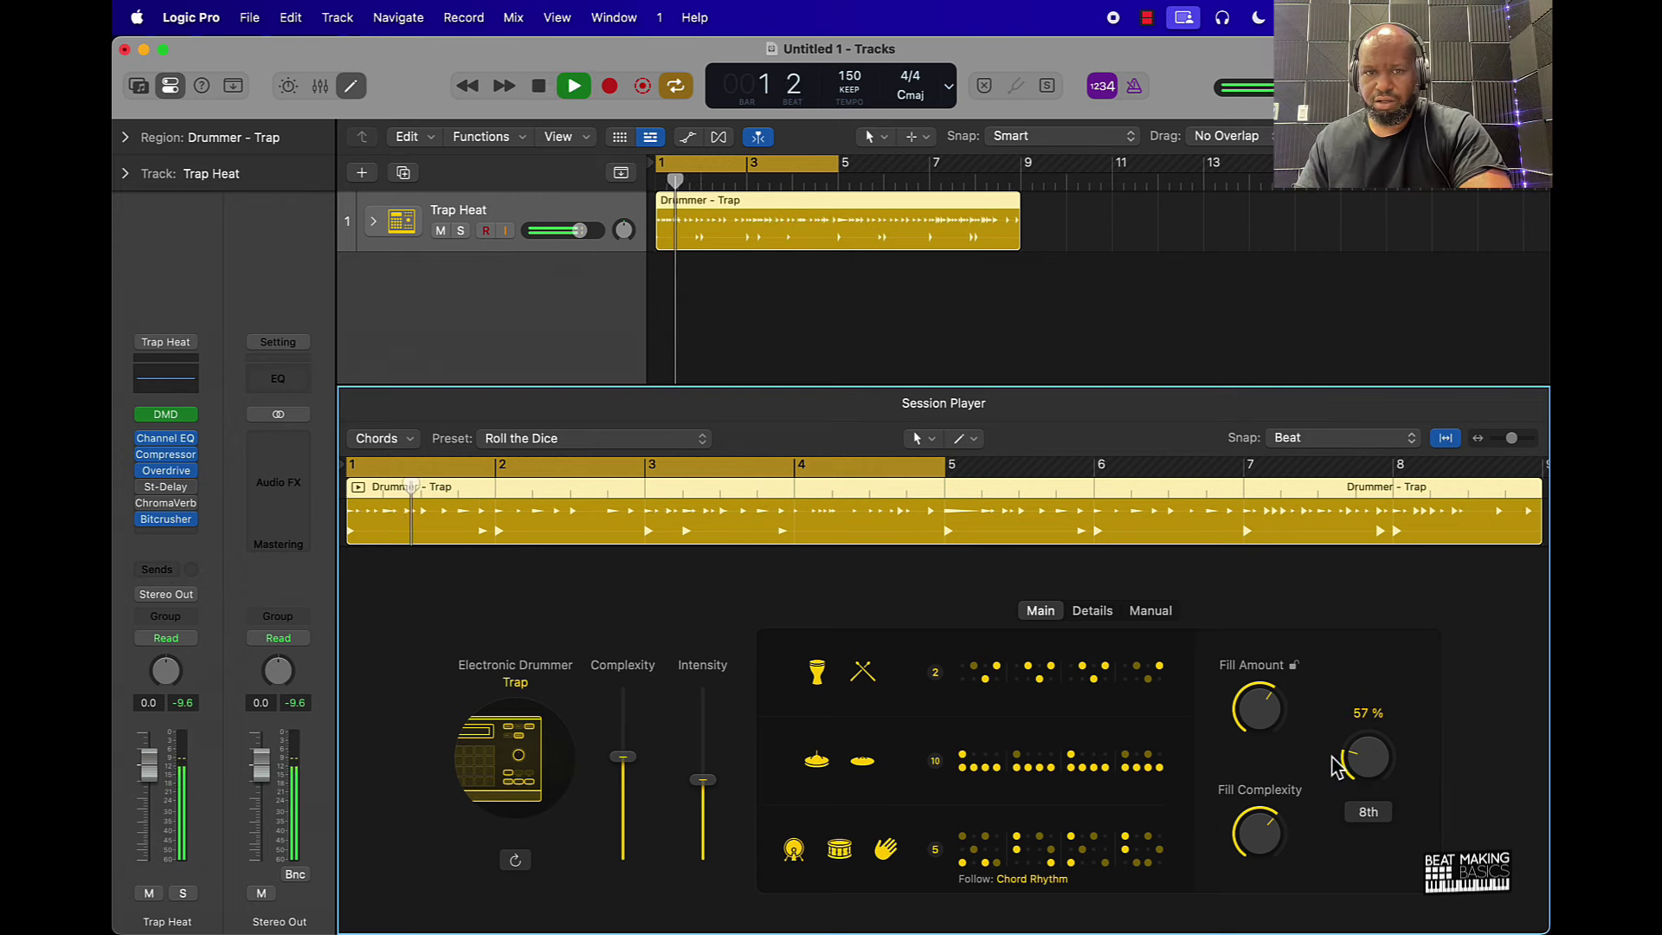
pyautogui.moveTo(1365, 762); pyautogui.dragTo(1354, 793)
pyautogui.press('space')
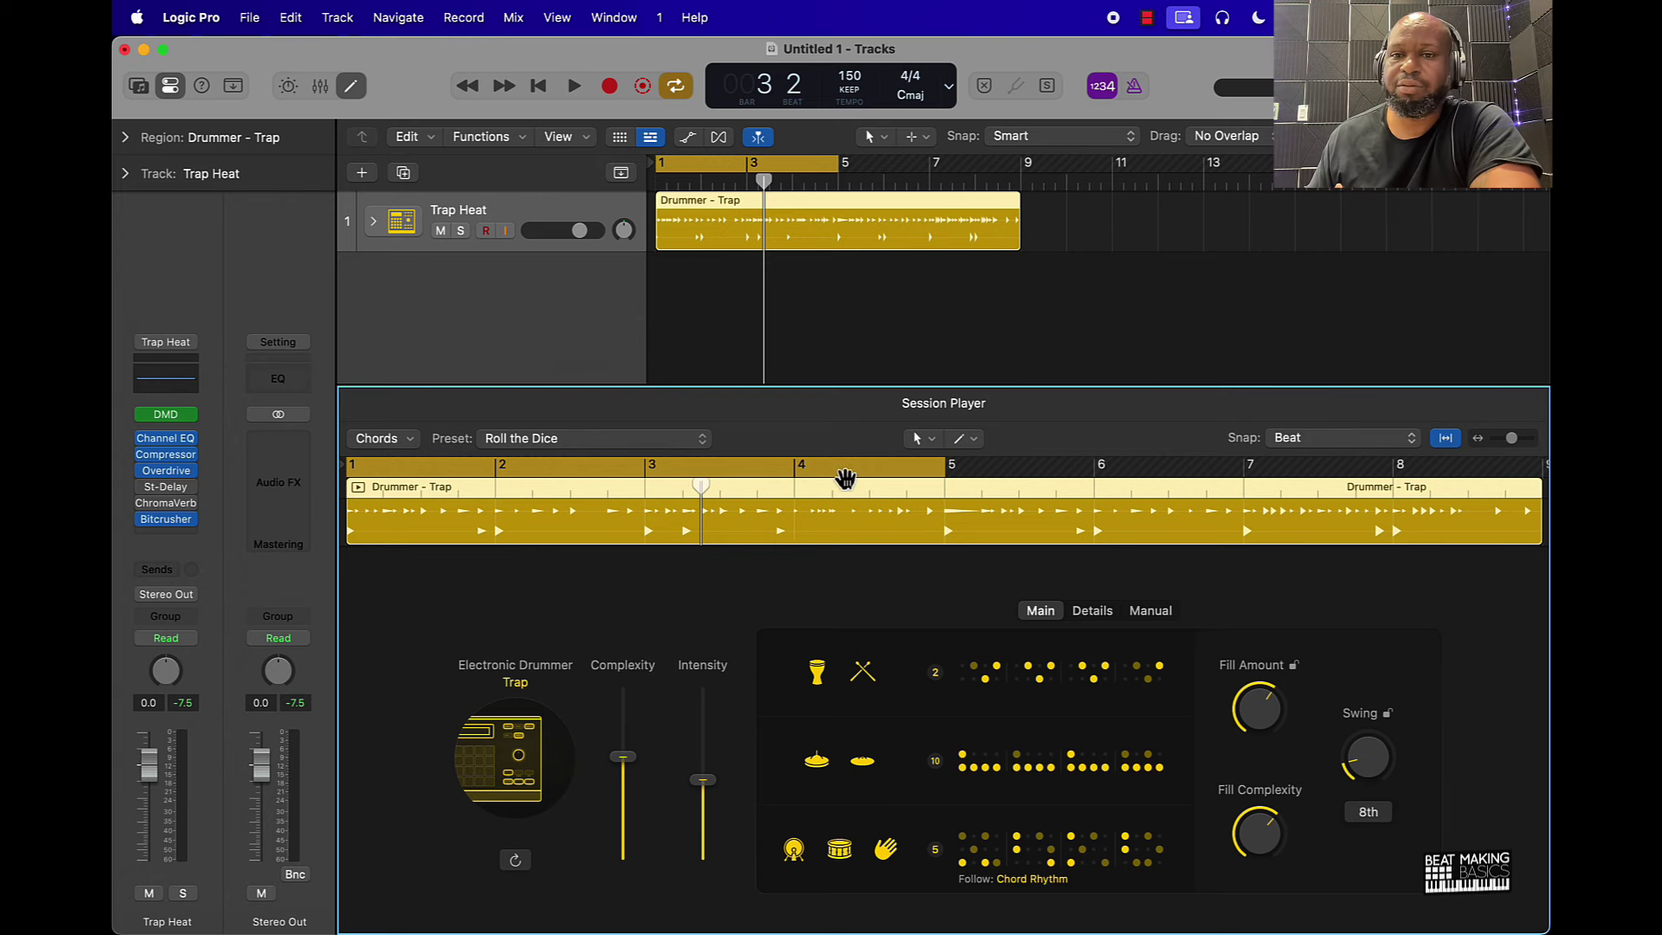
# In the drummer's detail settings, lower the Phrase Variation to about half and audition the beat.
pyautogui.click(1098, 618)
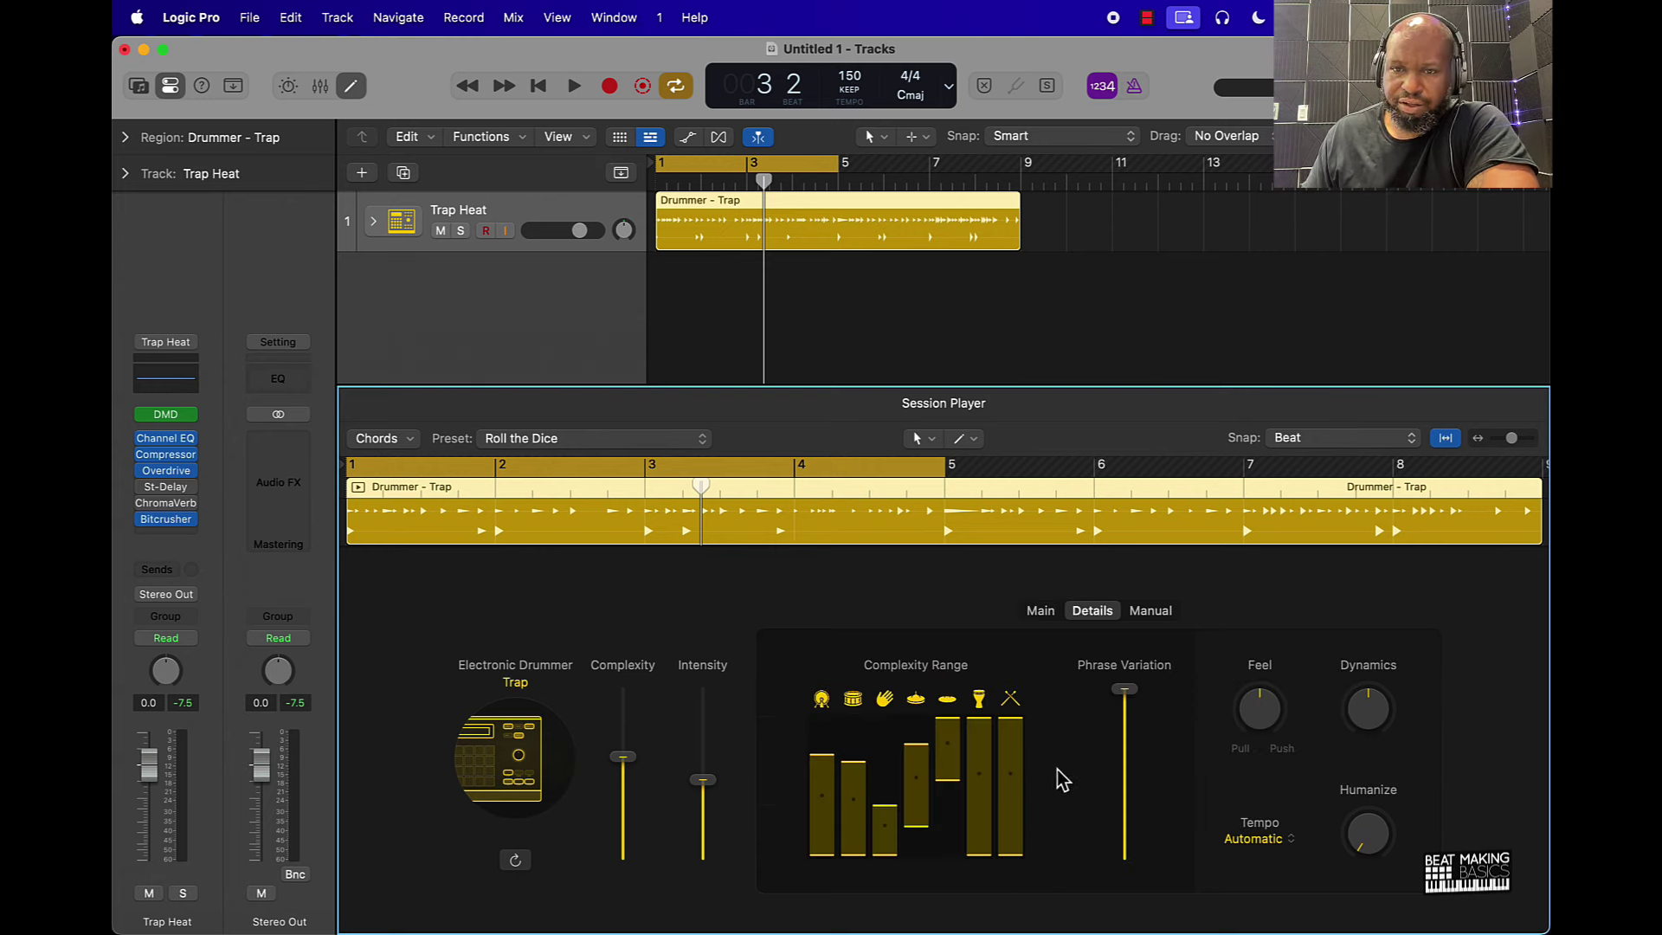
pyautogui.moveTo(1127, 702); pyautogui.dragTo(1132, 786)
pyautogui.press('space')
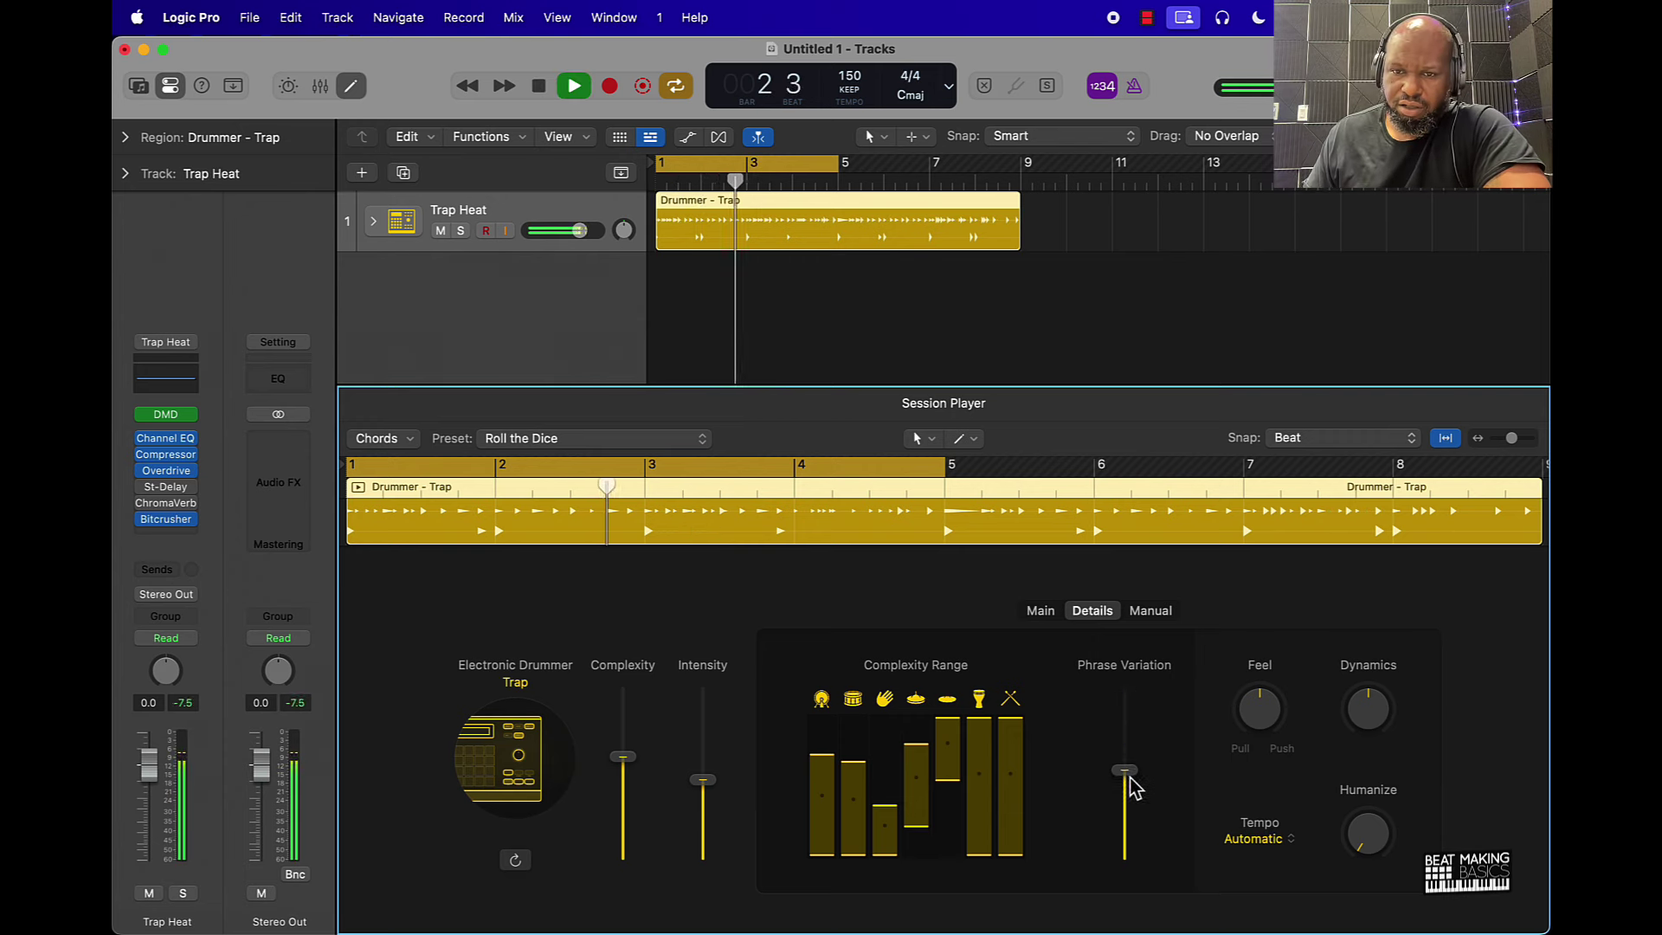
pyautogui.press('space')
# Raise the Complexity Range of the hi-hat, clap and snare, and lower the upper limit of the hand drum's range.
pyautogui.moveTo(926, 776); pyautogui.dragTo(922, 751)
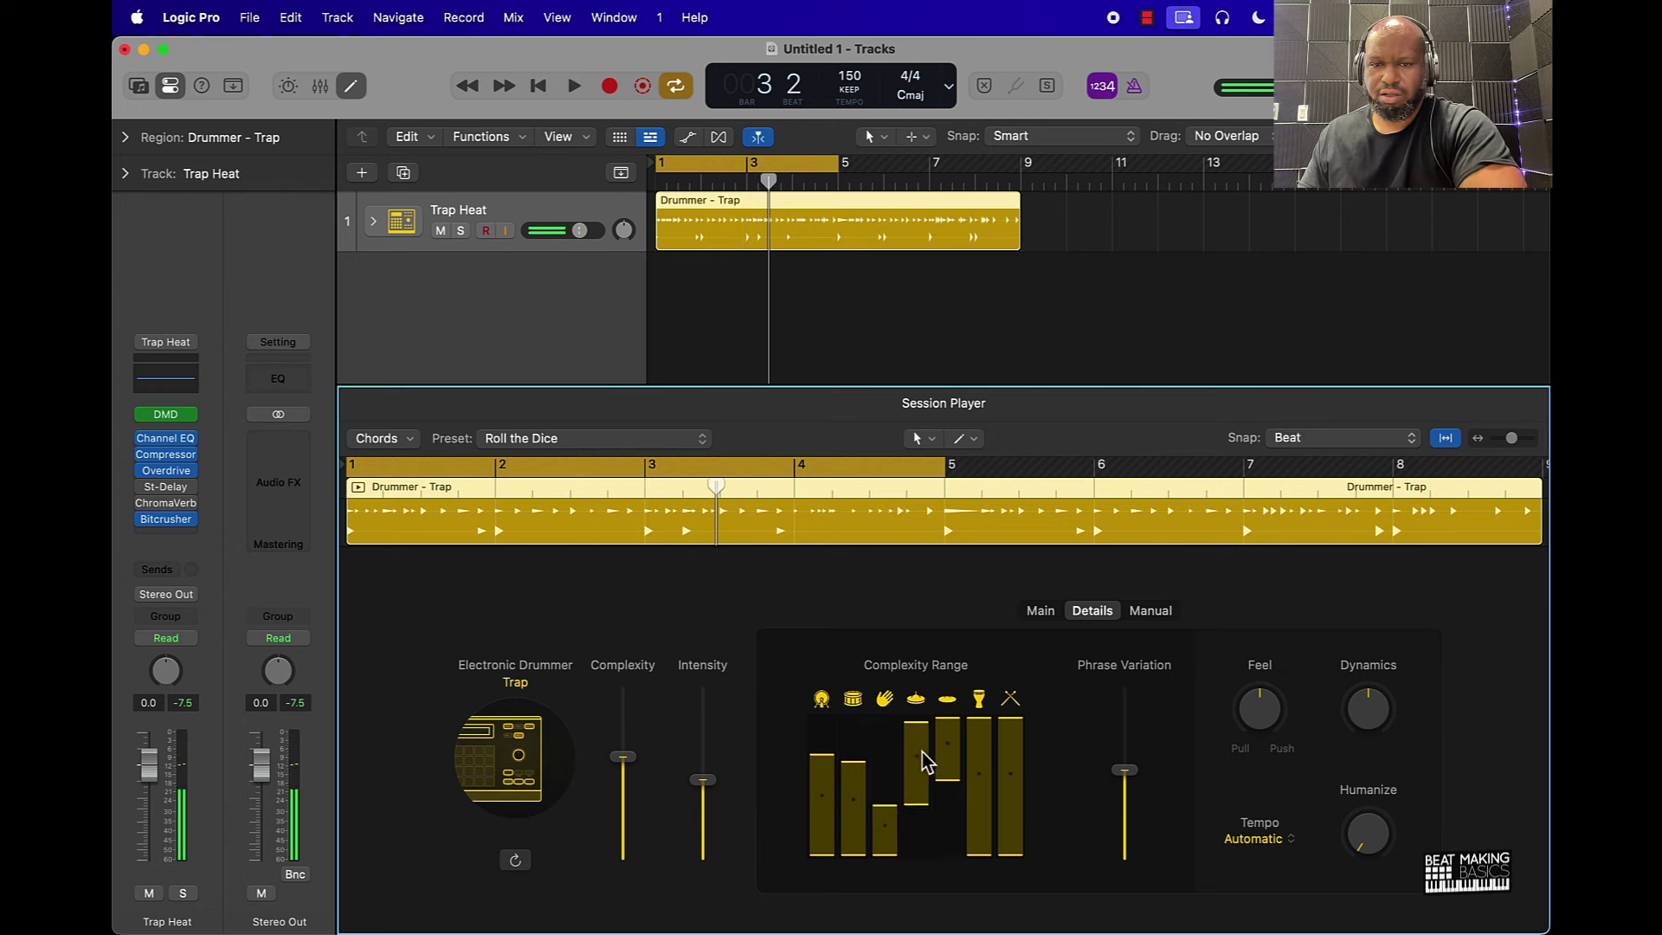
pyautogui.moveTo(892, 838); pyautogui.dragTo(851, 792)
pyautogui.press('space')
pyautogui.moveTo(983, 793); pyautogui.dragTo(987, 846)
pyautogui.press('space')
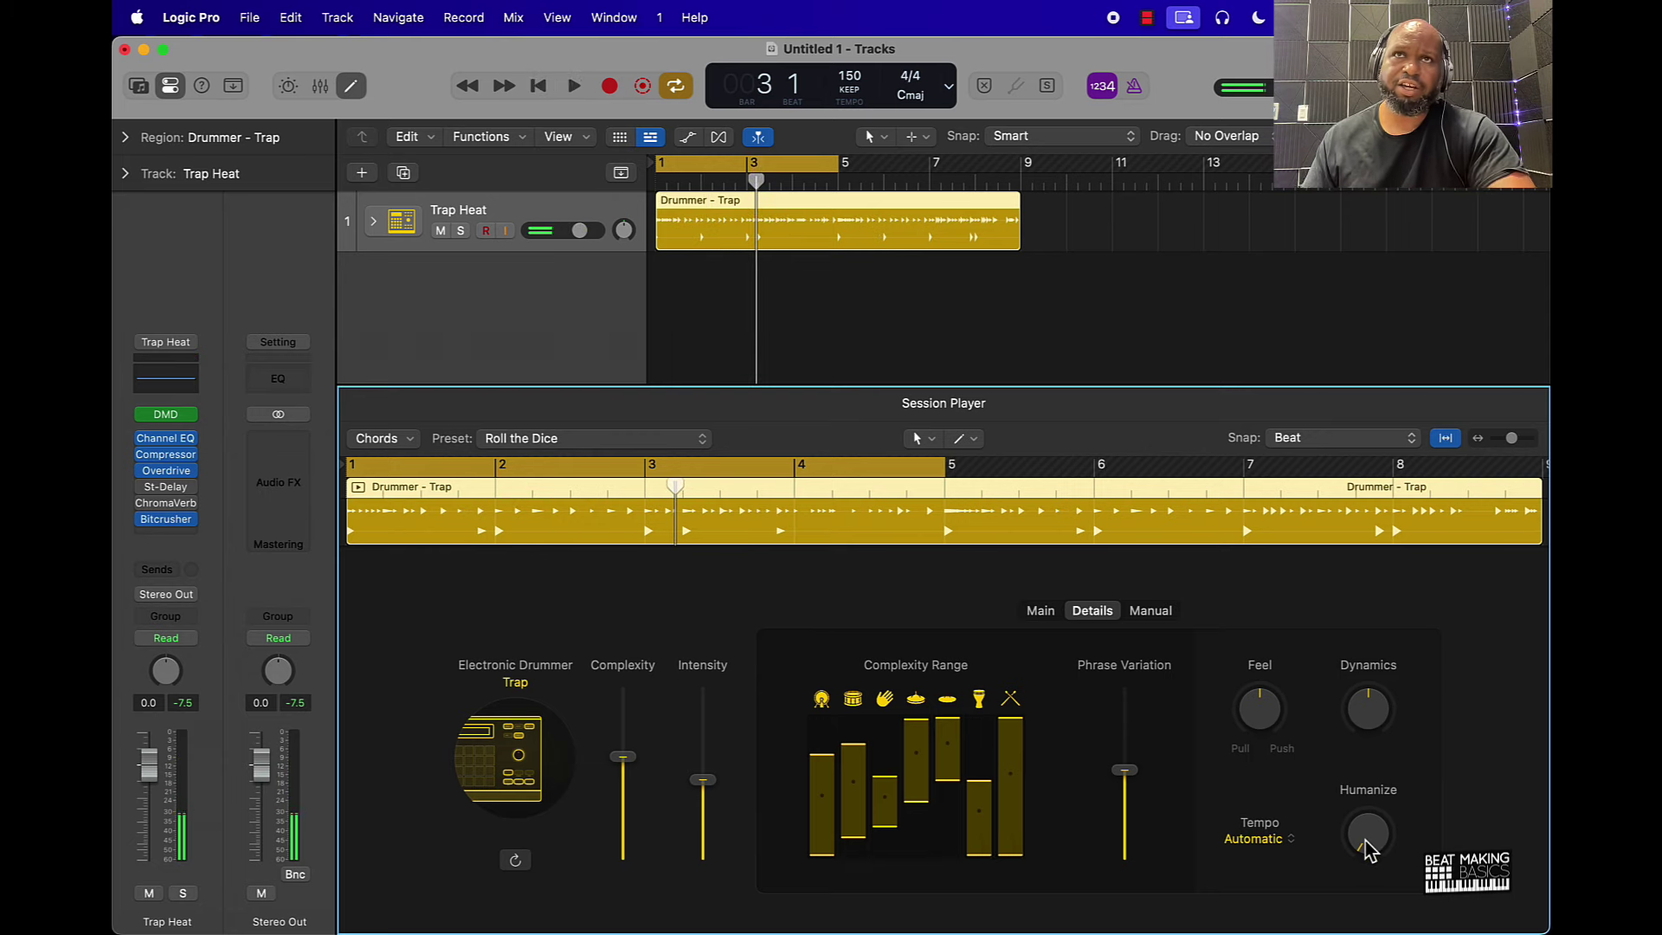
# Raise the drummer's Humanize amount slightly and audition the beat.
pyautogui.moveTo(1367, 850)
pyautogui.mouseDown()
pyautogui.moveTo(1365, 779)
pyautogui.moveTo(1359, 830)
pyautogui.mouseUp()
pyautogui.press('space')
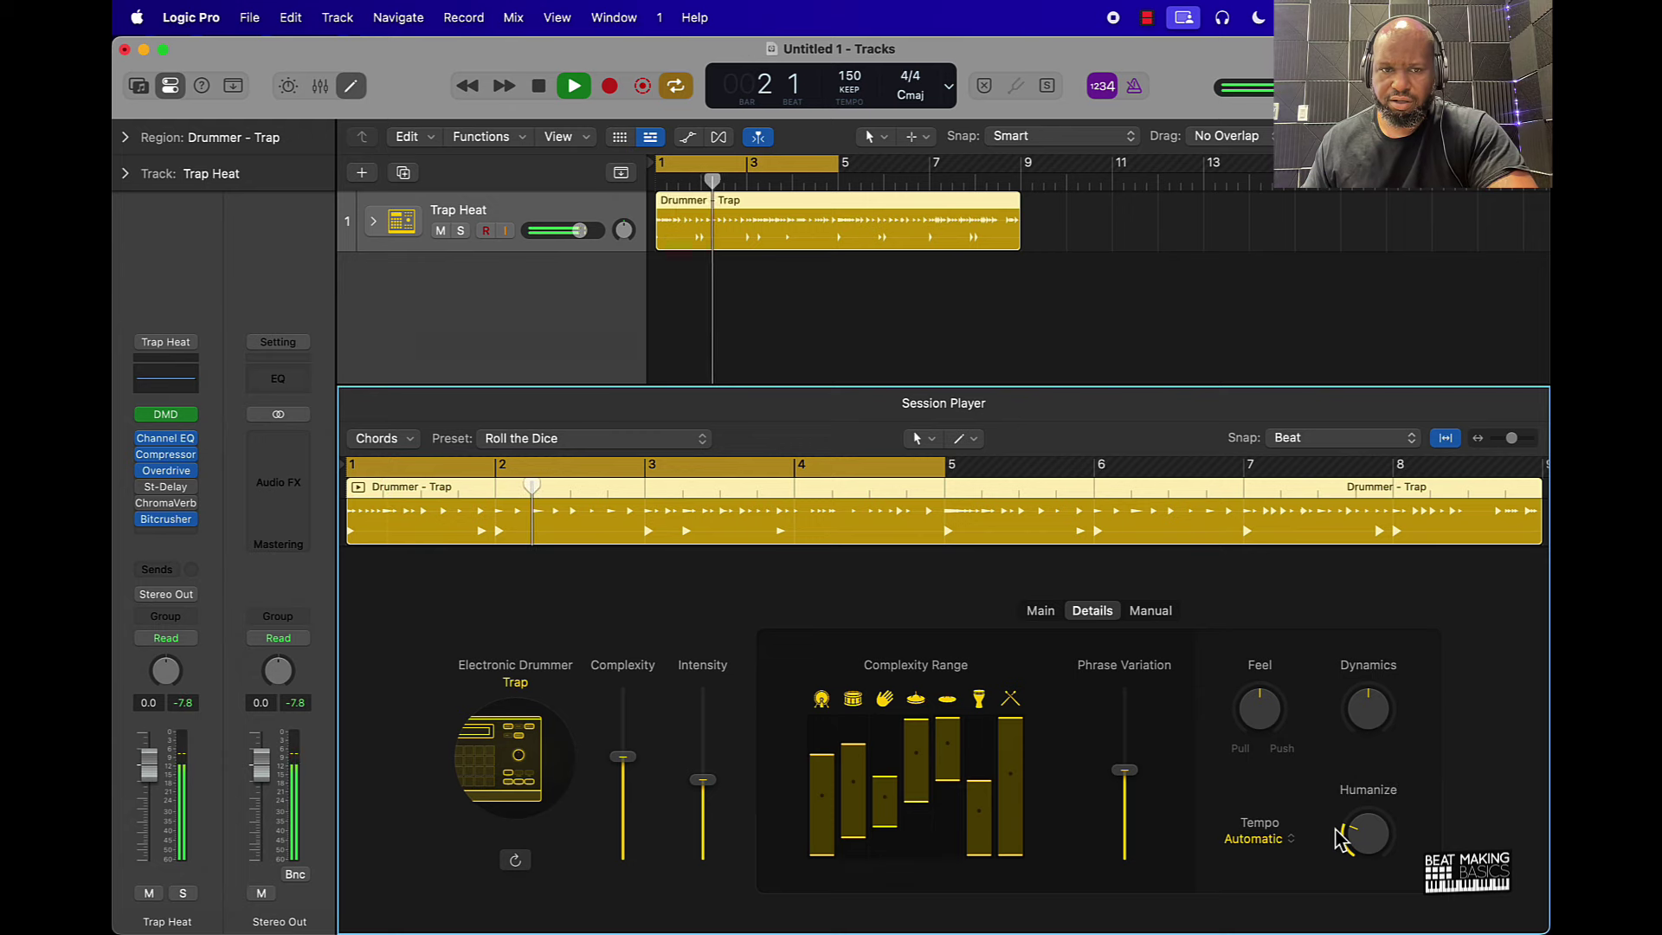
pyautogui.press('space')
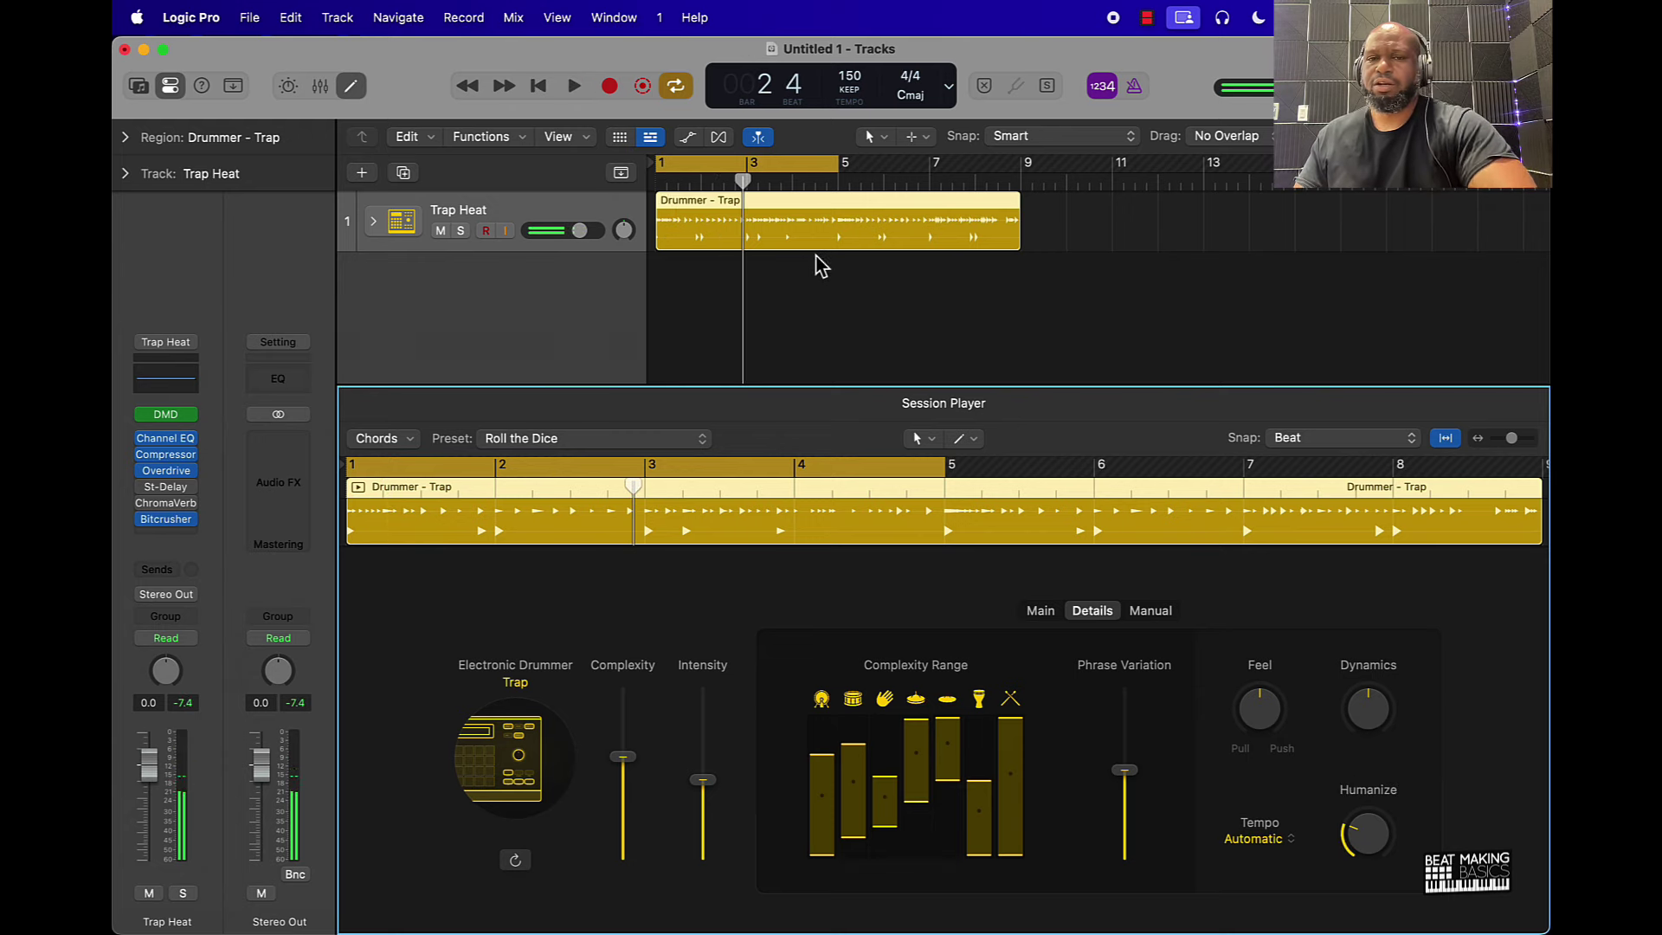
# Bounce the Drummer - Trap region in place to a new track with the source muted, and play back the bounced audio.
pyautogui.rightClick(809, 240)
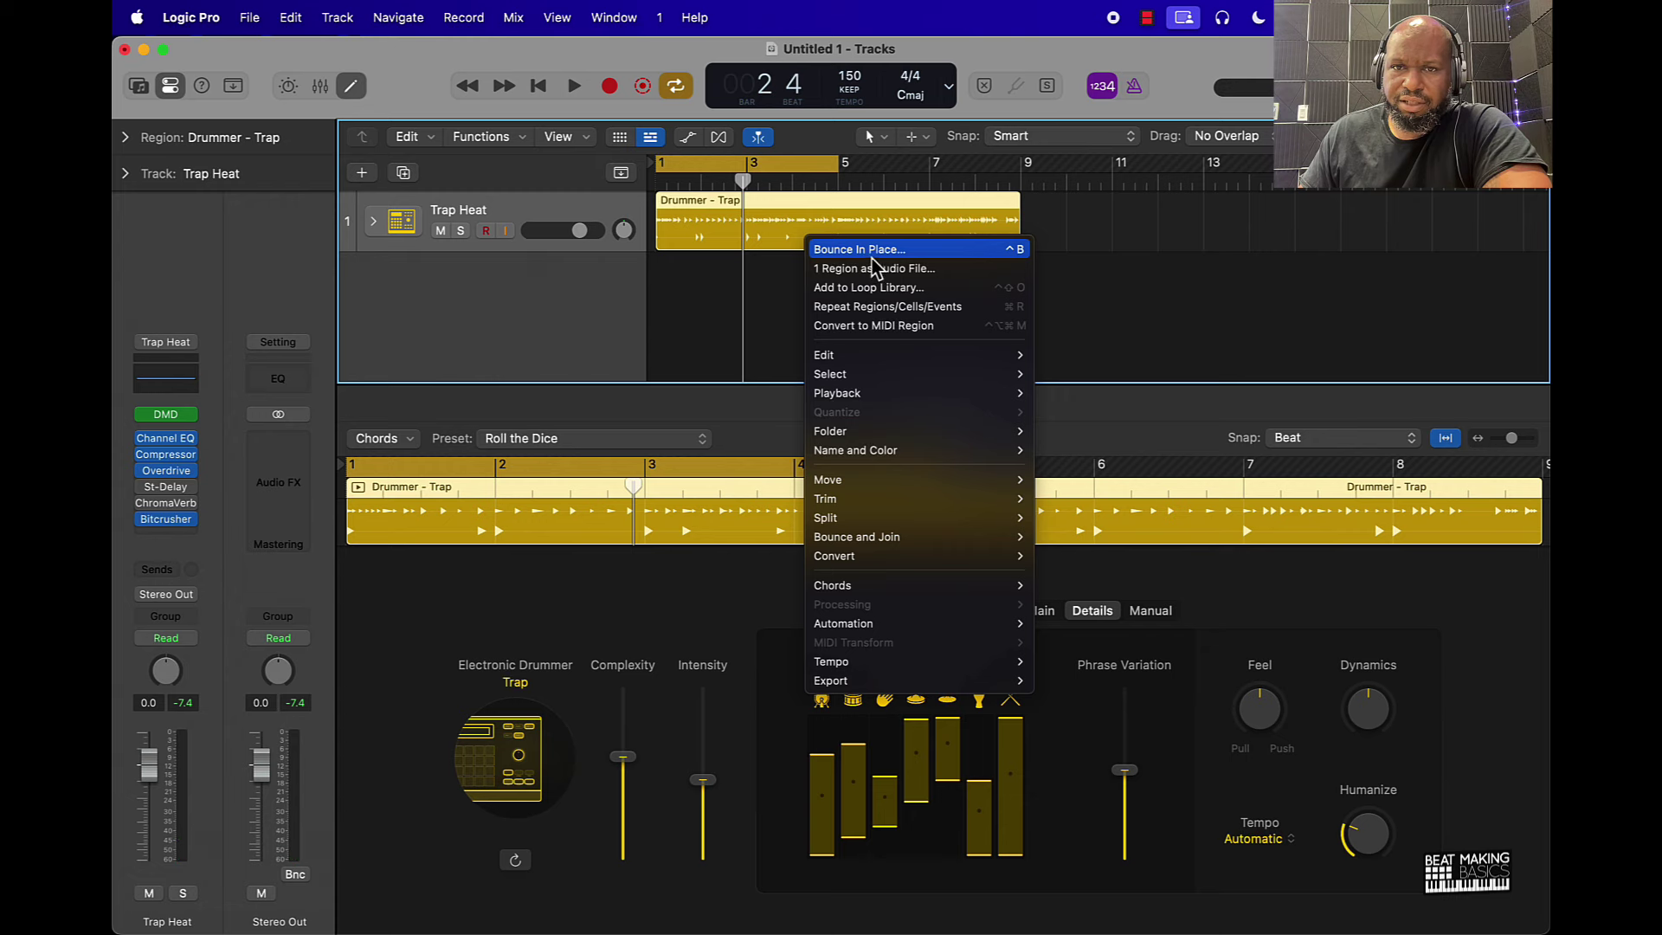
pyautogui.click(904, 255)
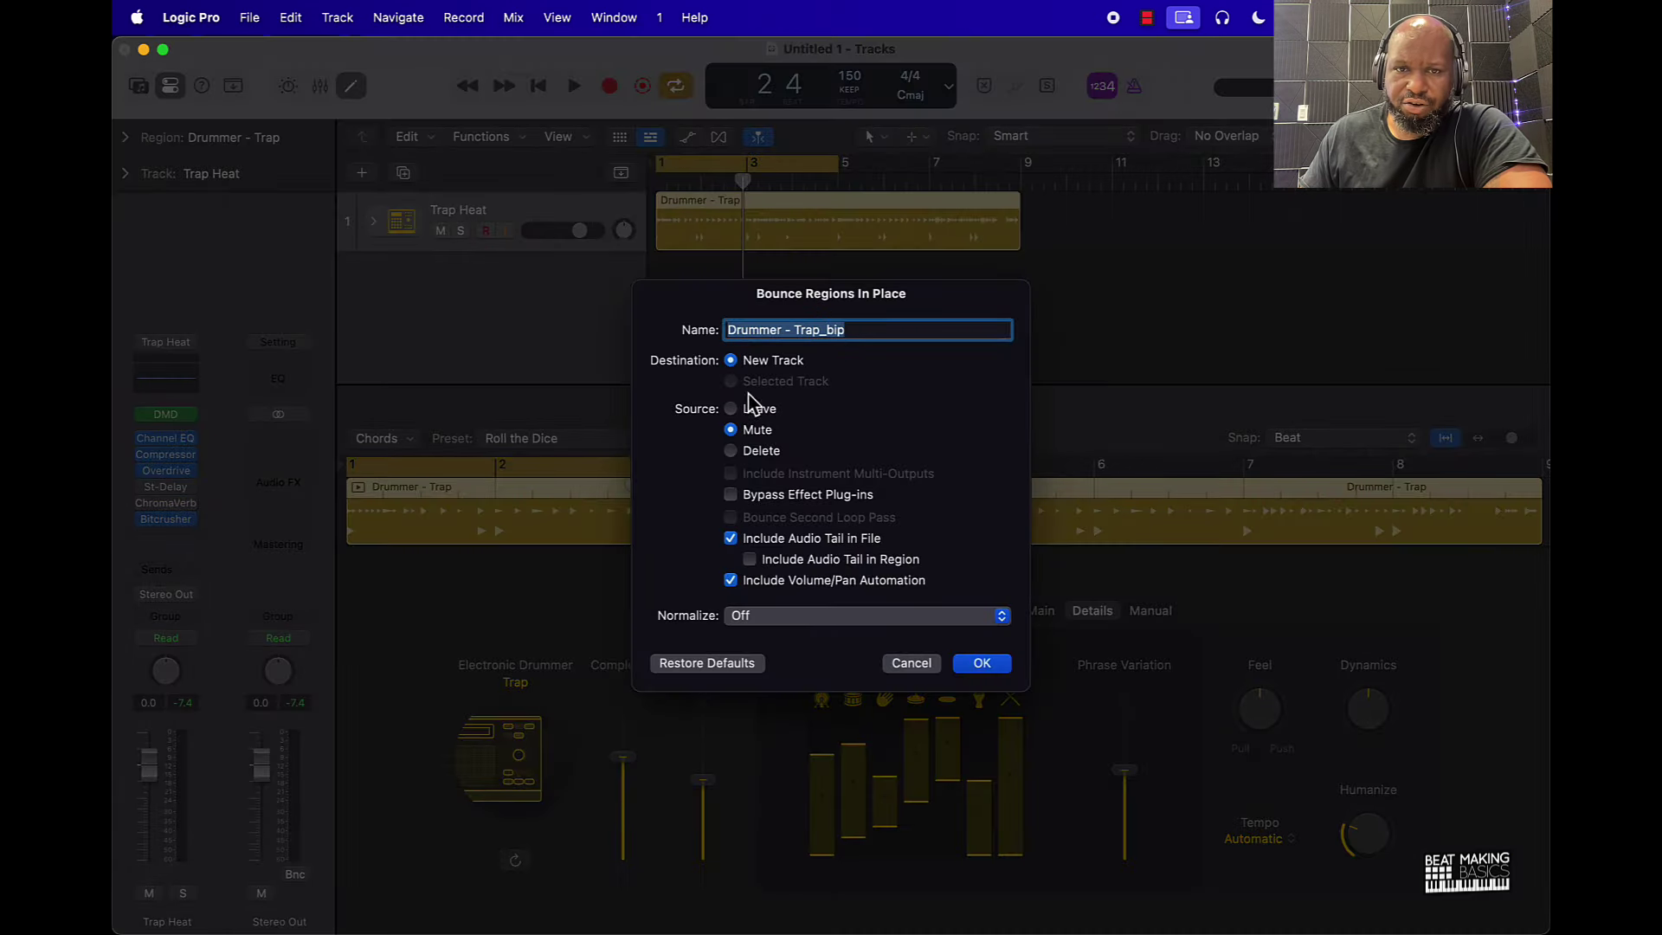
pyautogui.click(976, 664)
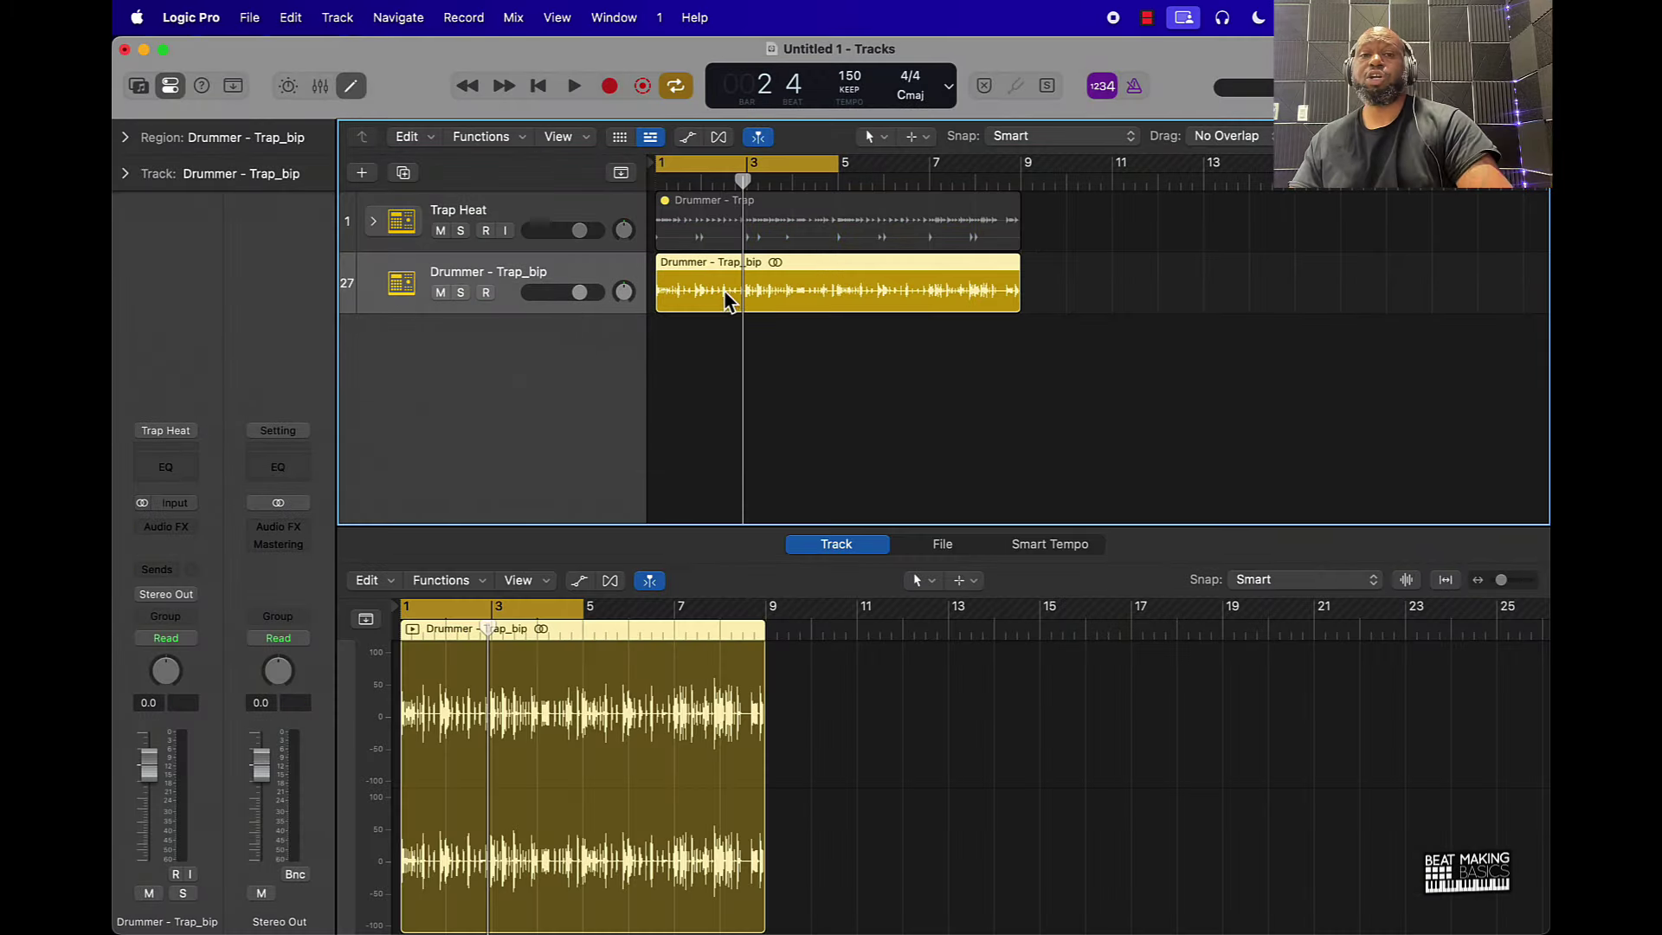
pyautogui.press('space')
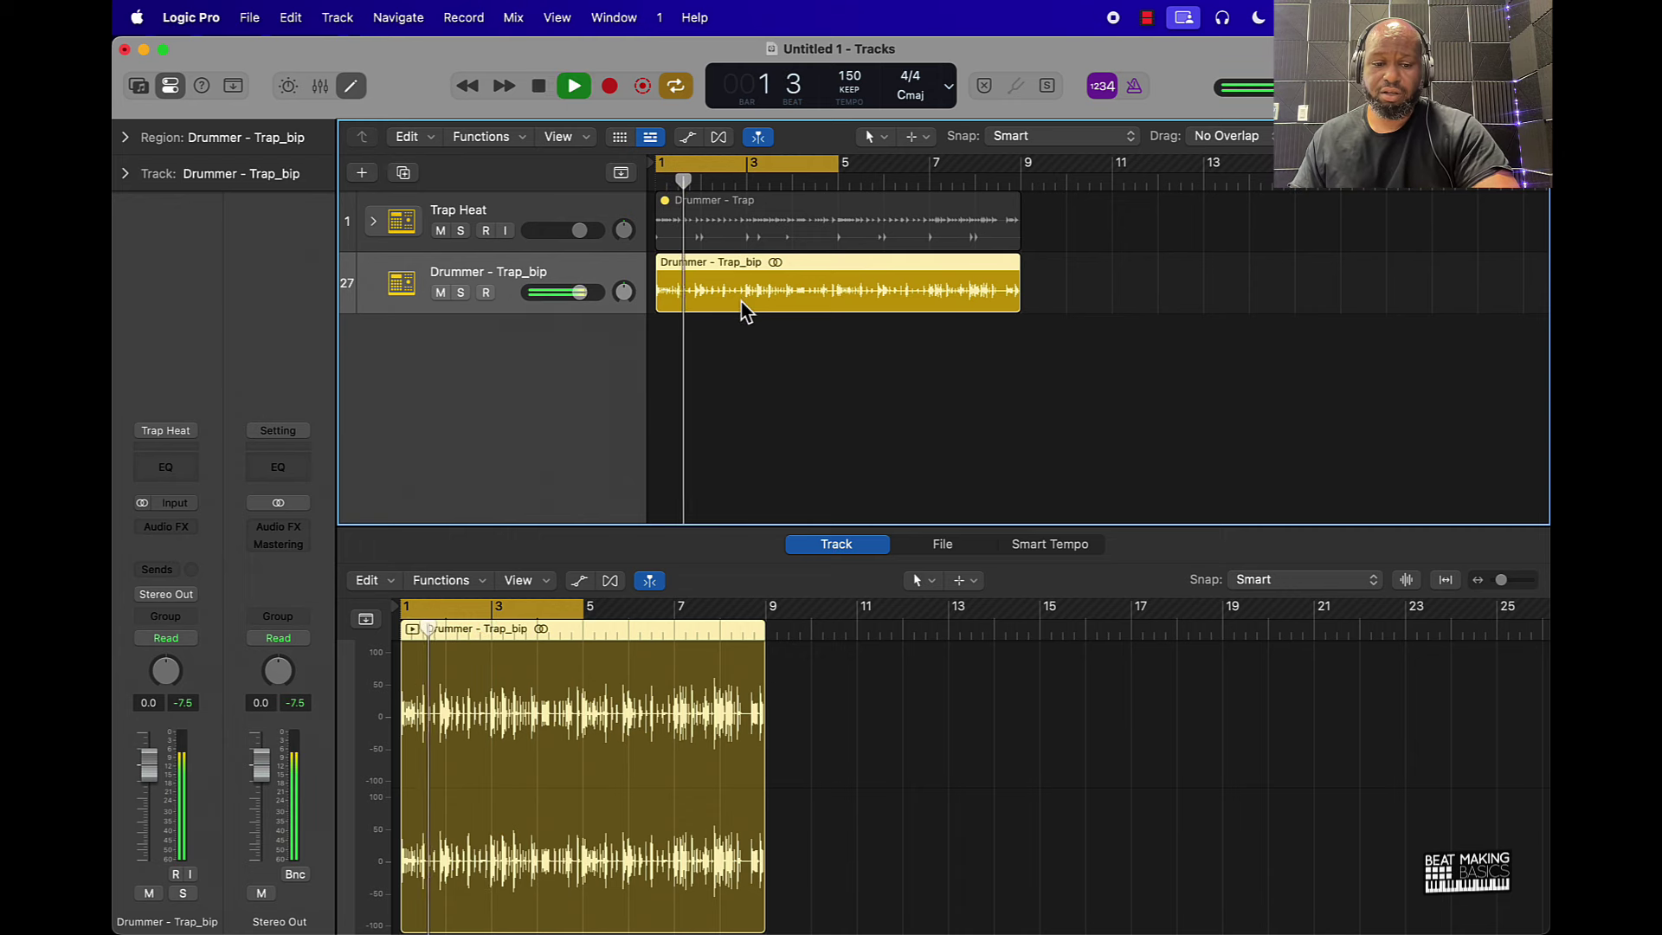
pyautogui.press('super+Right')
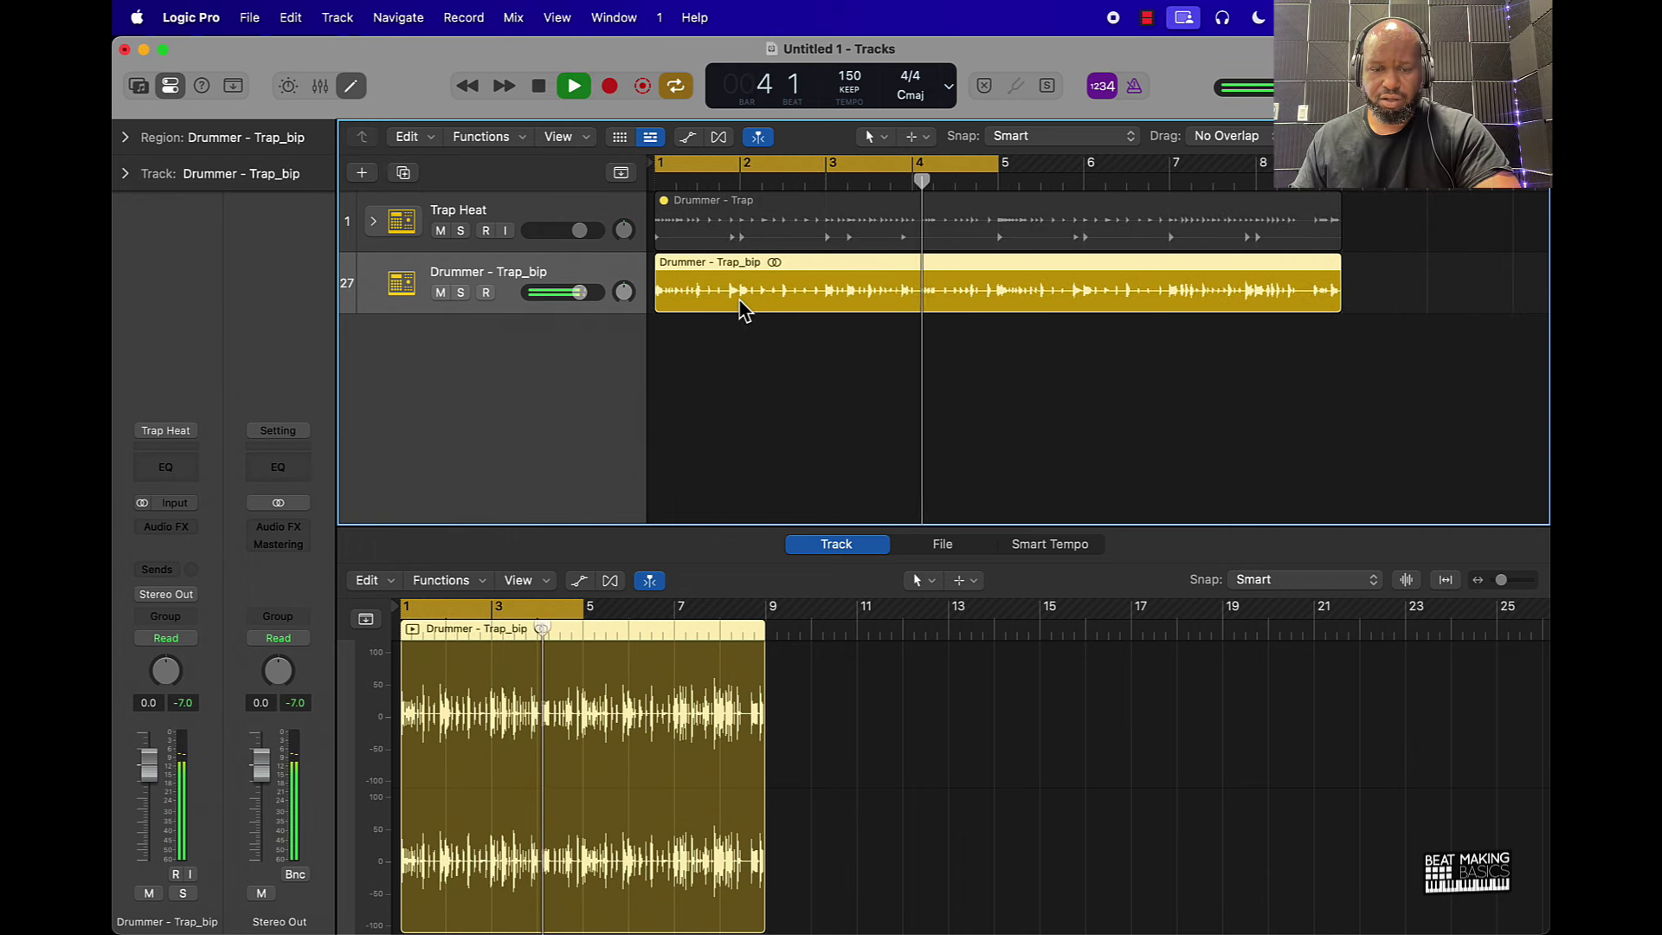
# Stop playback and add a Pattern software instrument track that uses the Default Patch.
pyautogui.press('space')
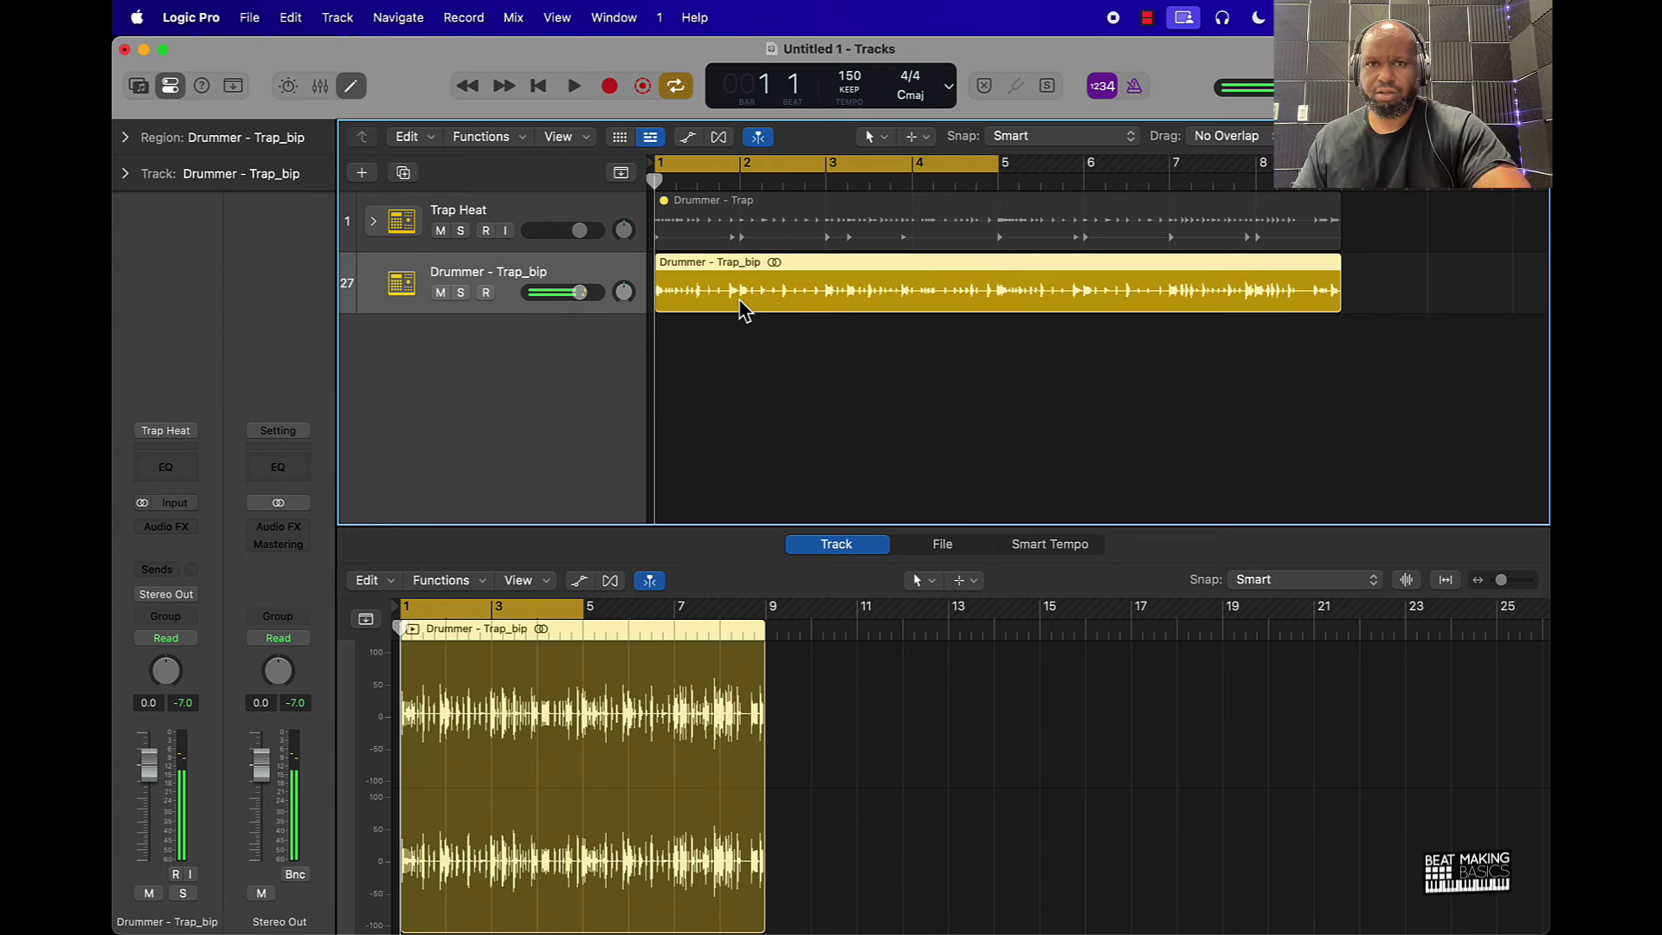
pyautogui.rightClick(742, 309)
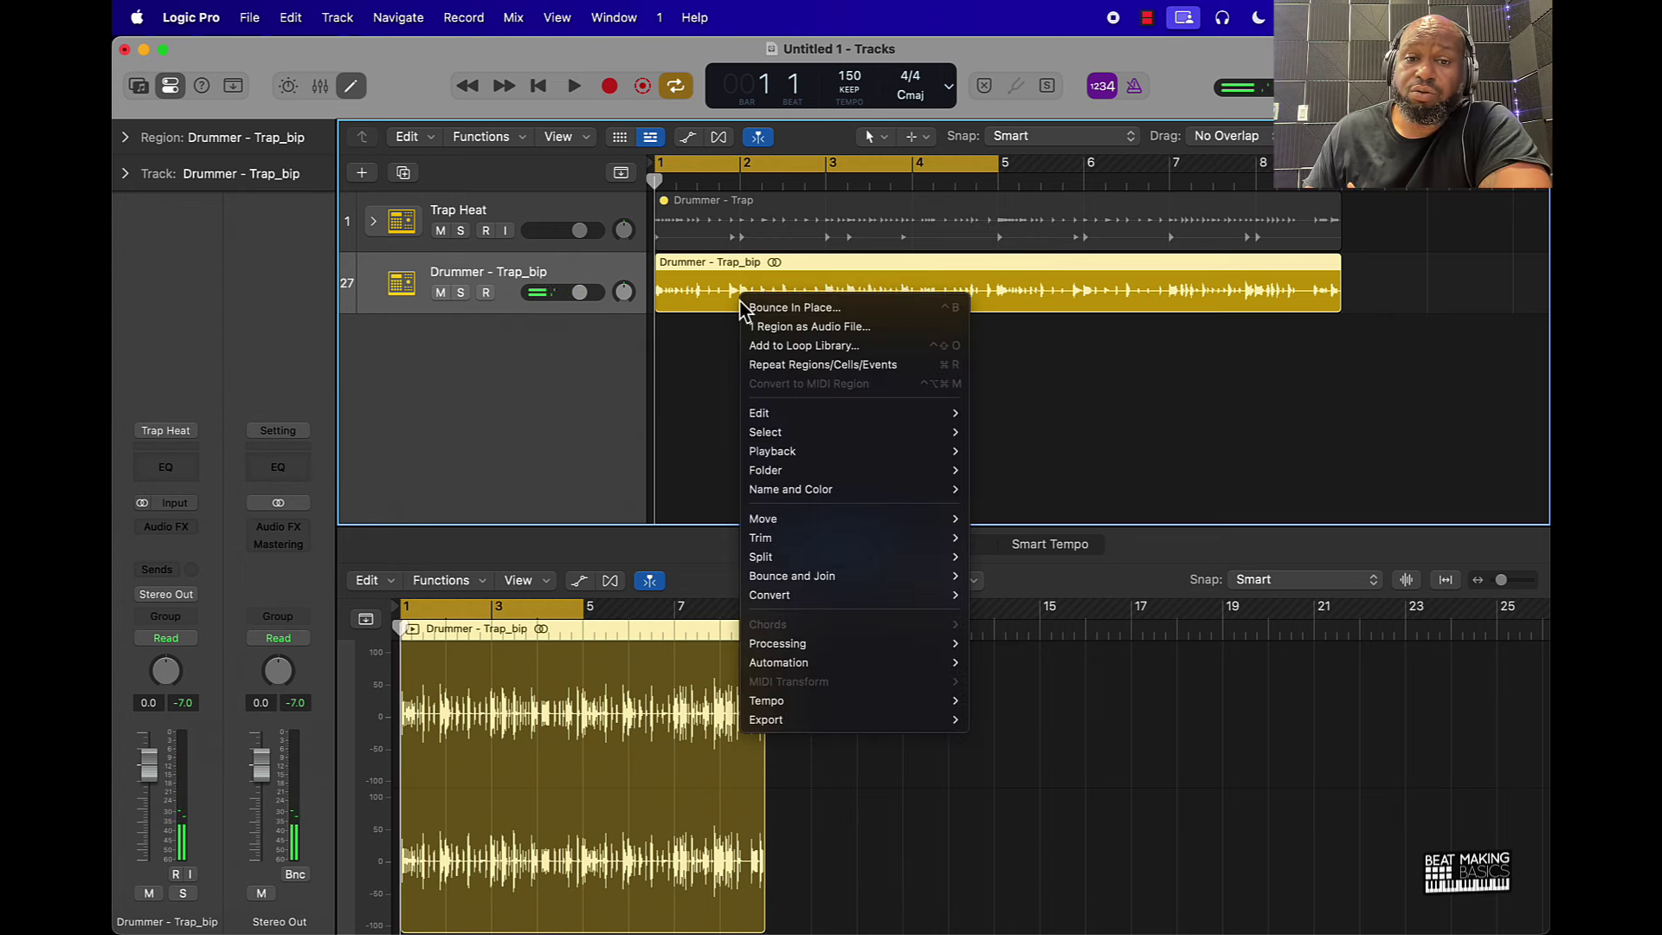
pyautogui.click(701, 348)
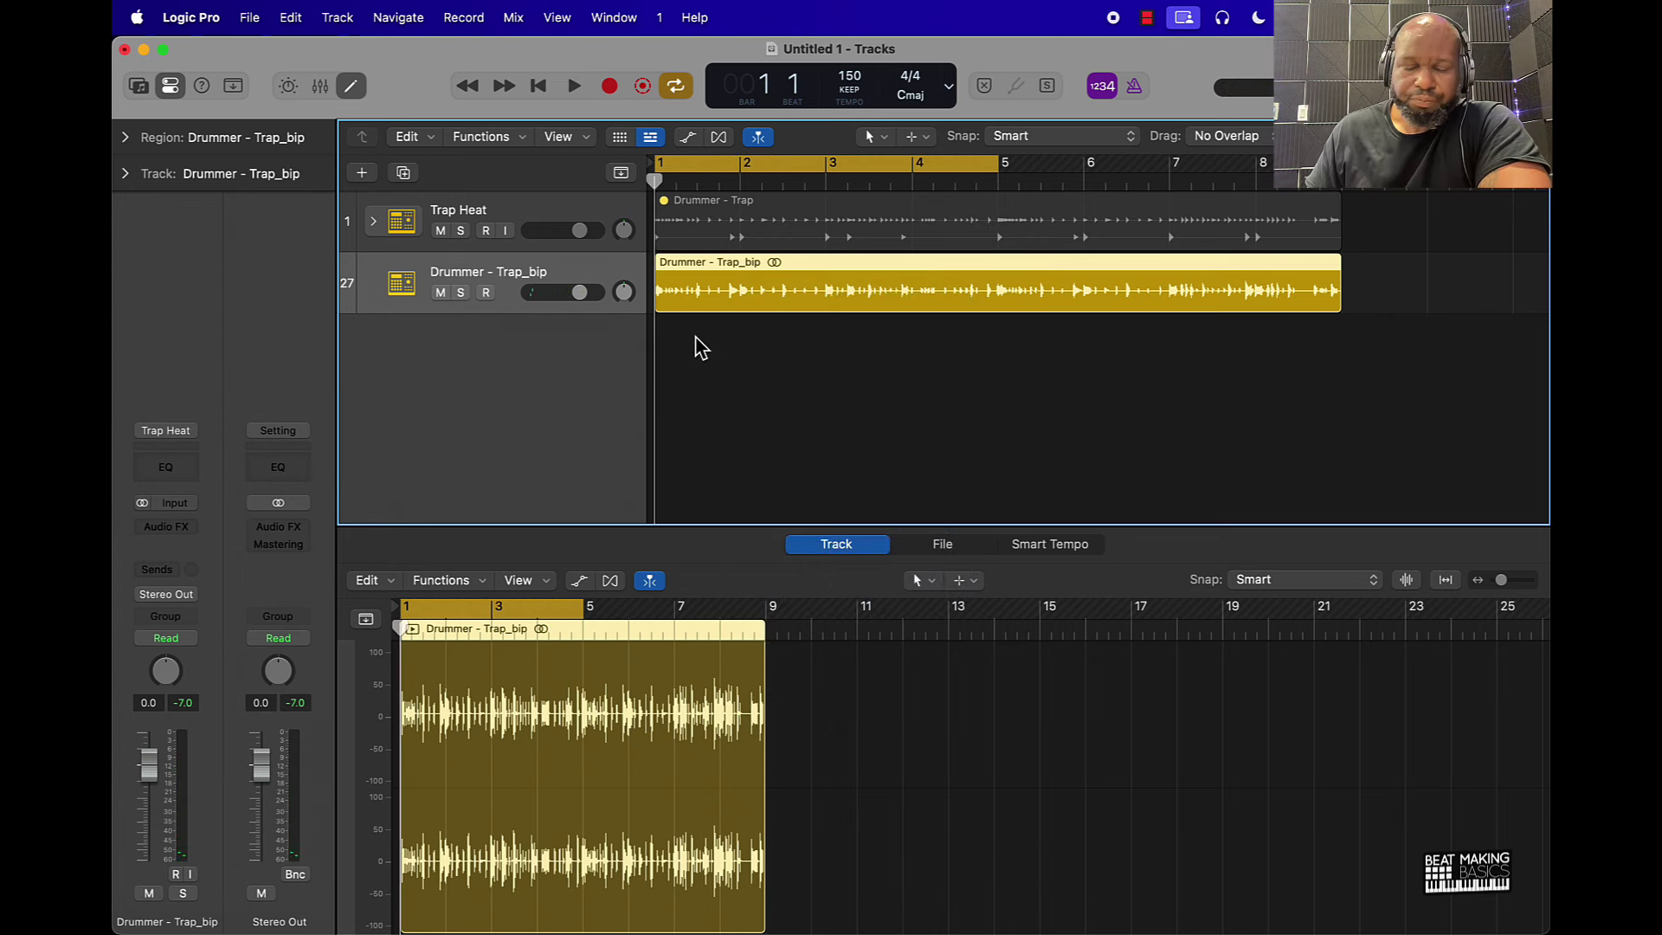
pyautogui.click(362, 174)
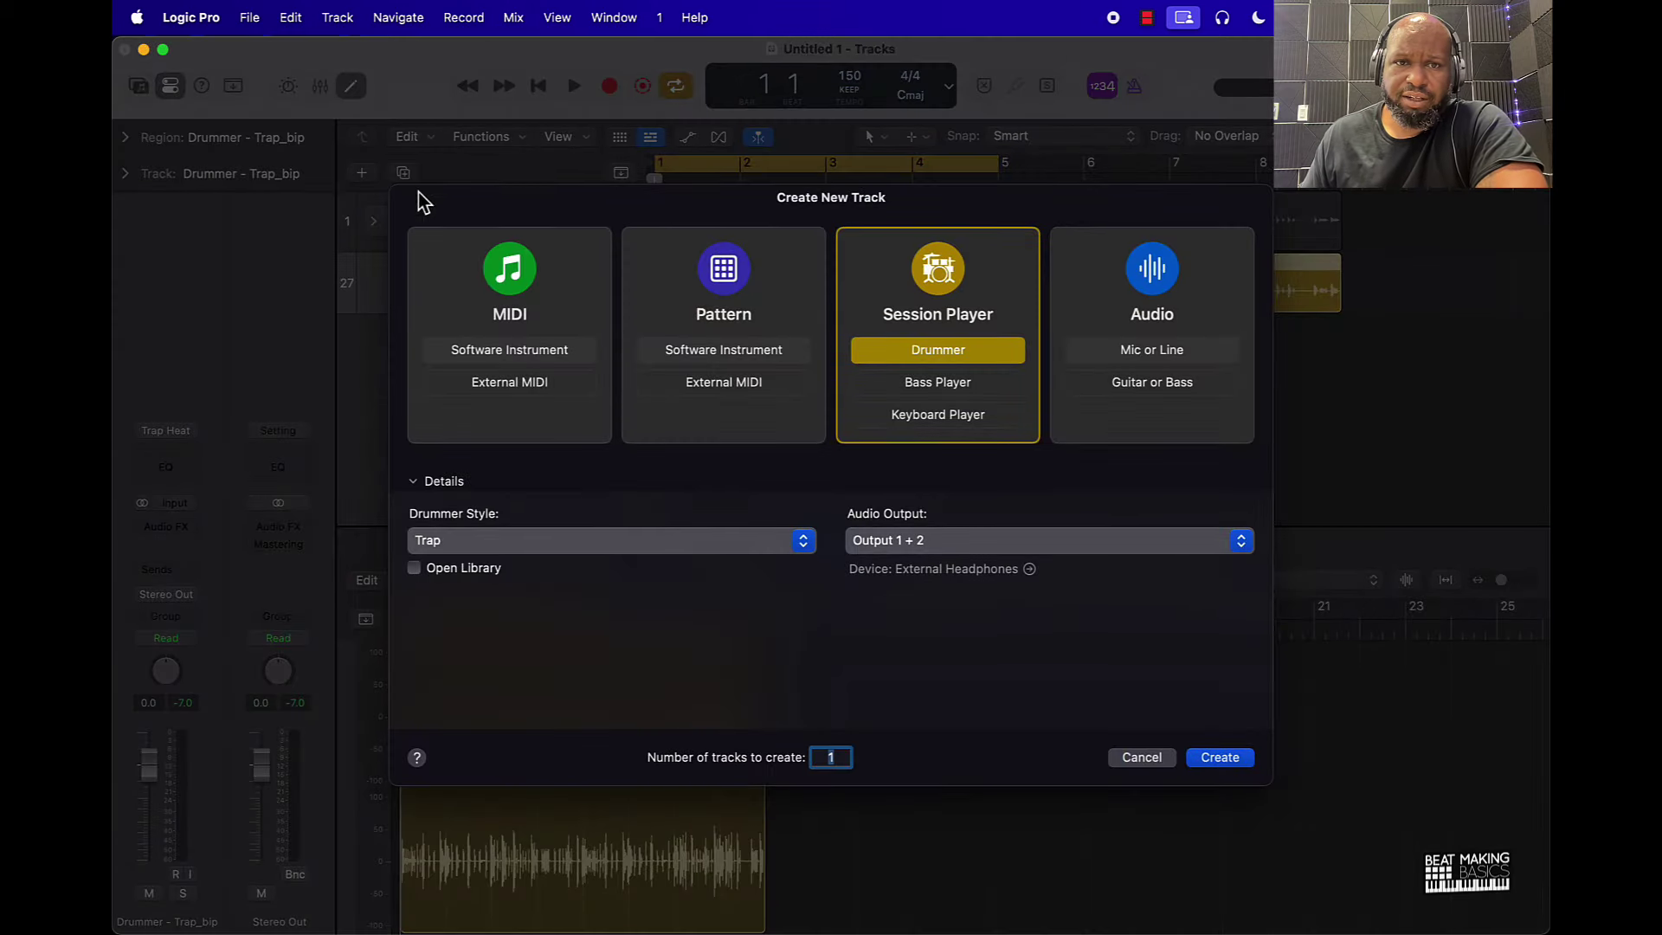
pyautogui.click(798, 309)
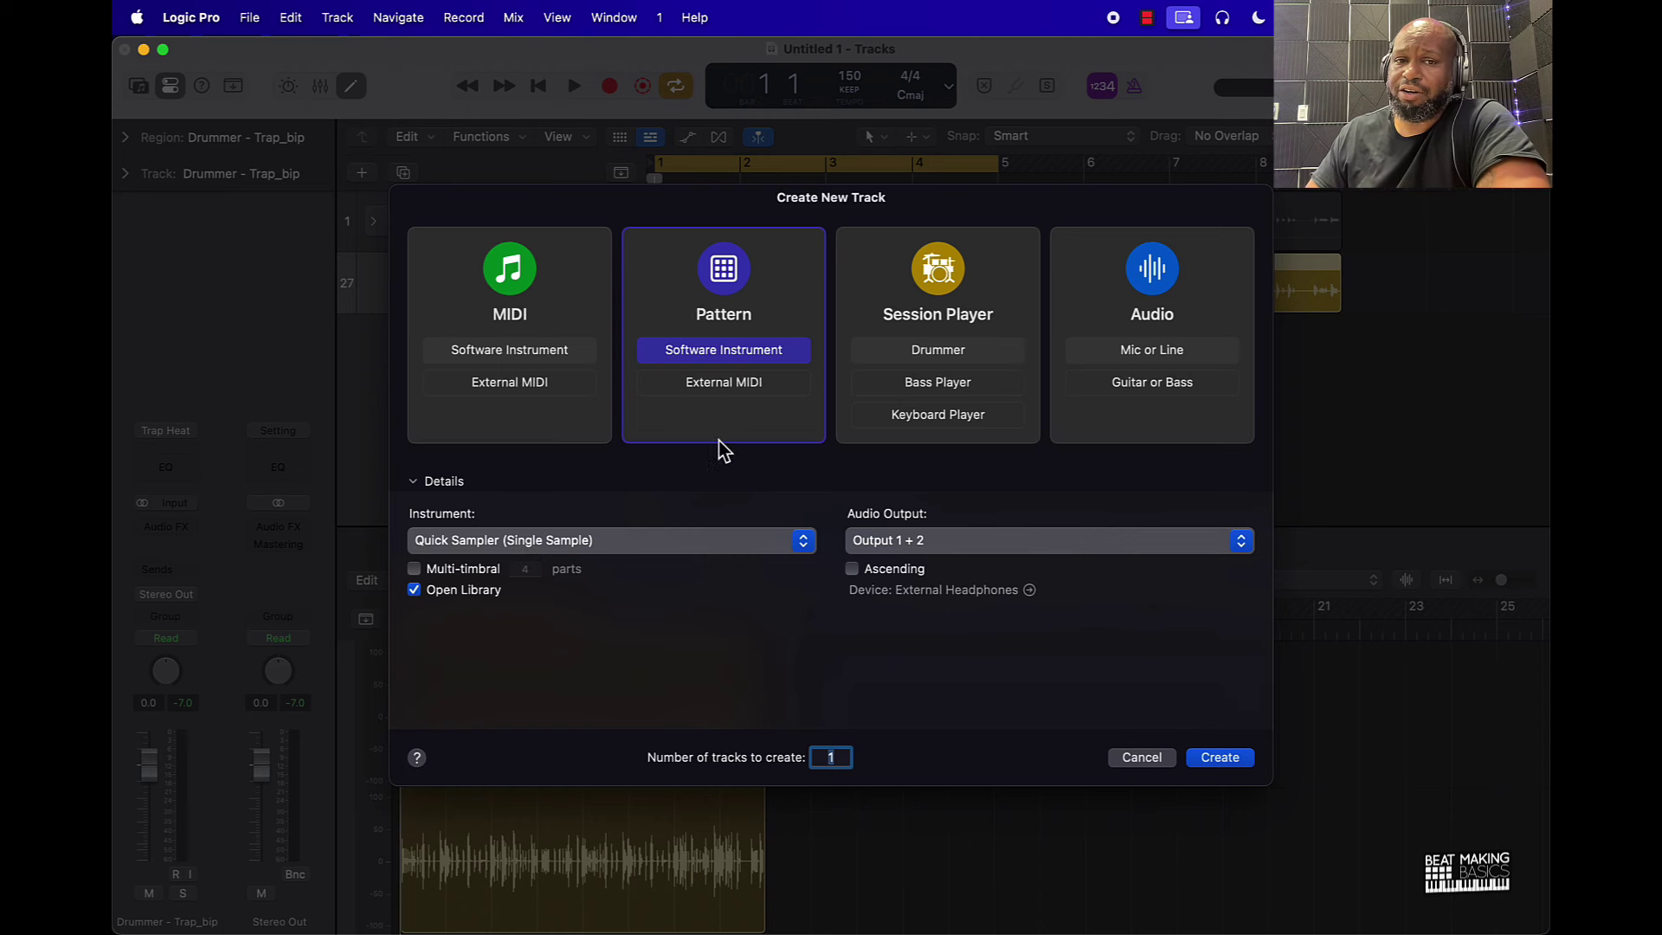
pyautogui.click(633, 540)
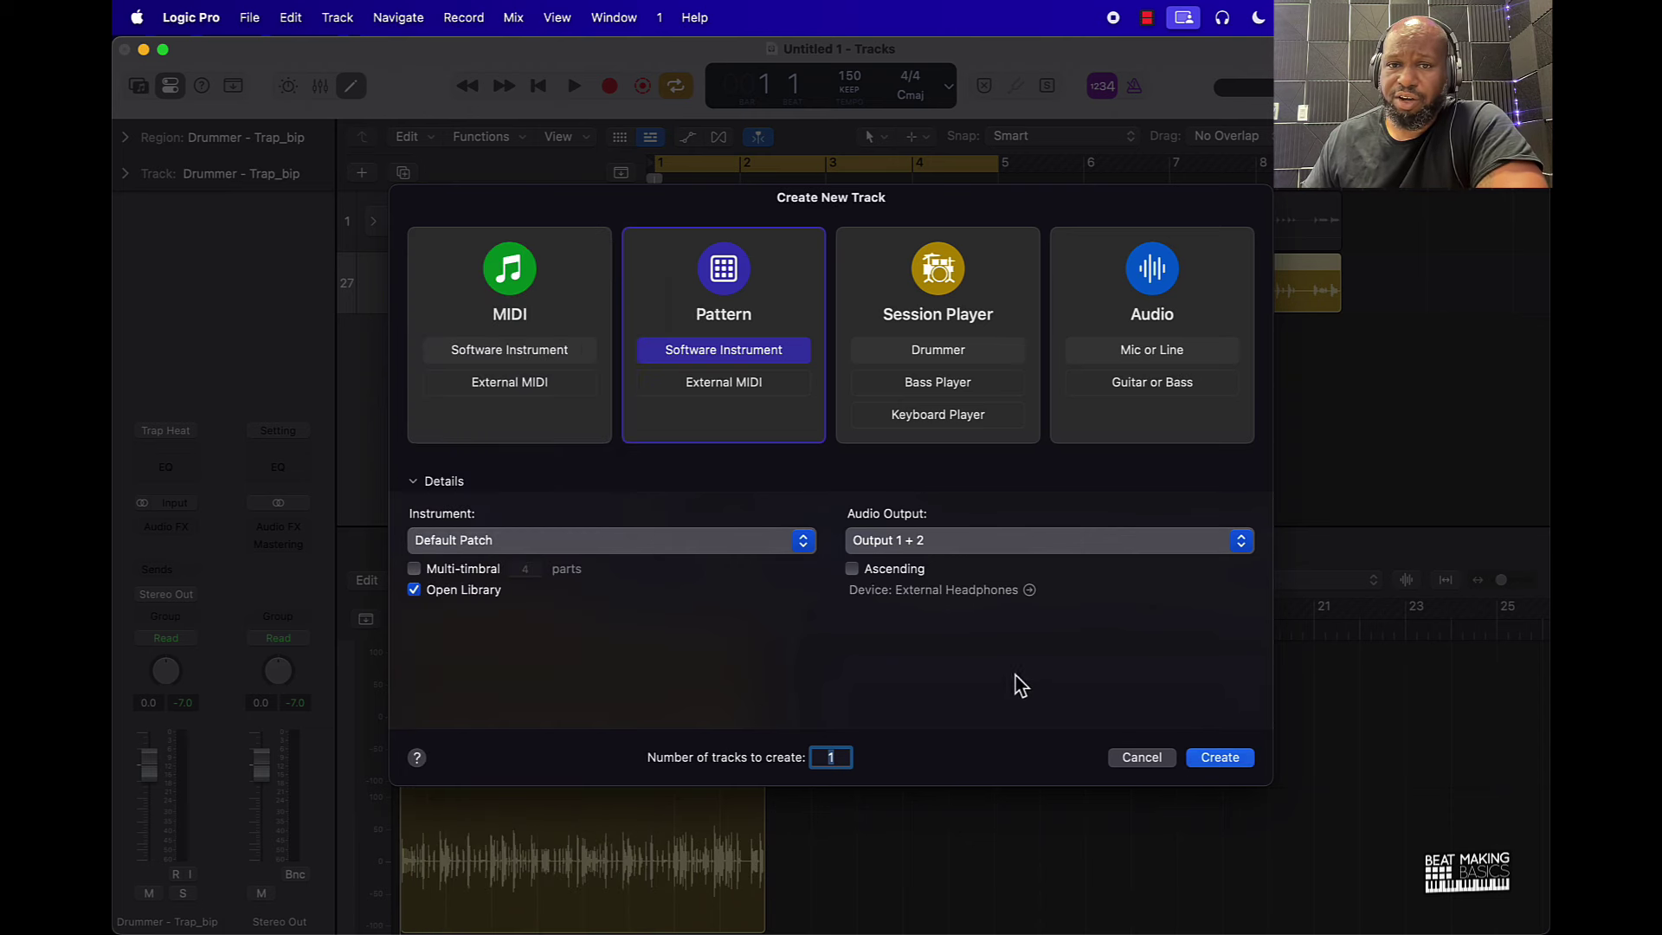
pyautogui.press('Return')
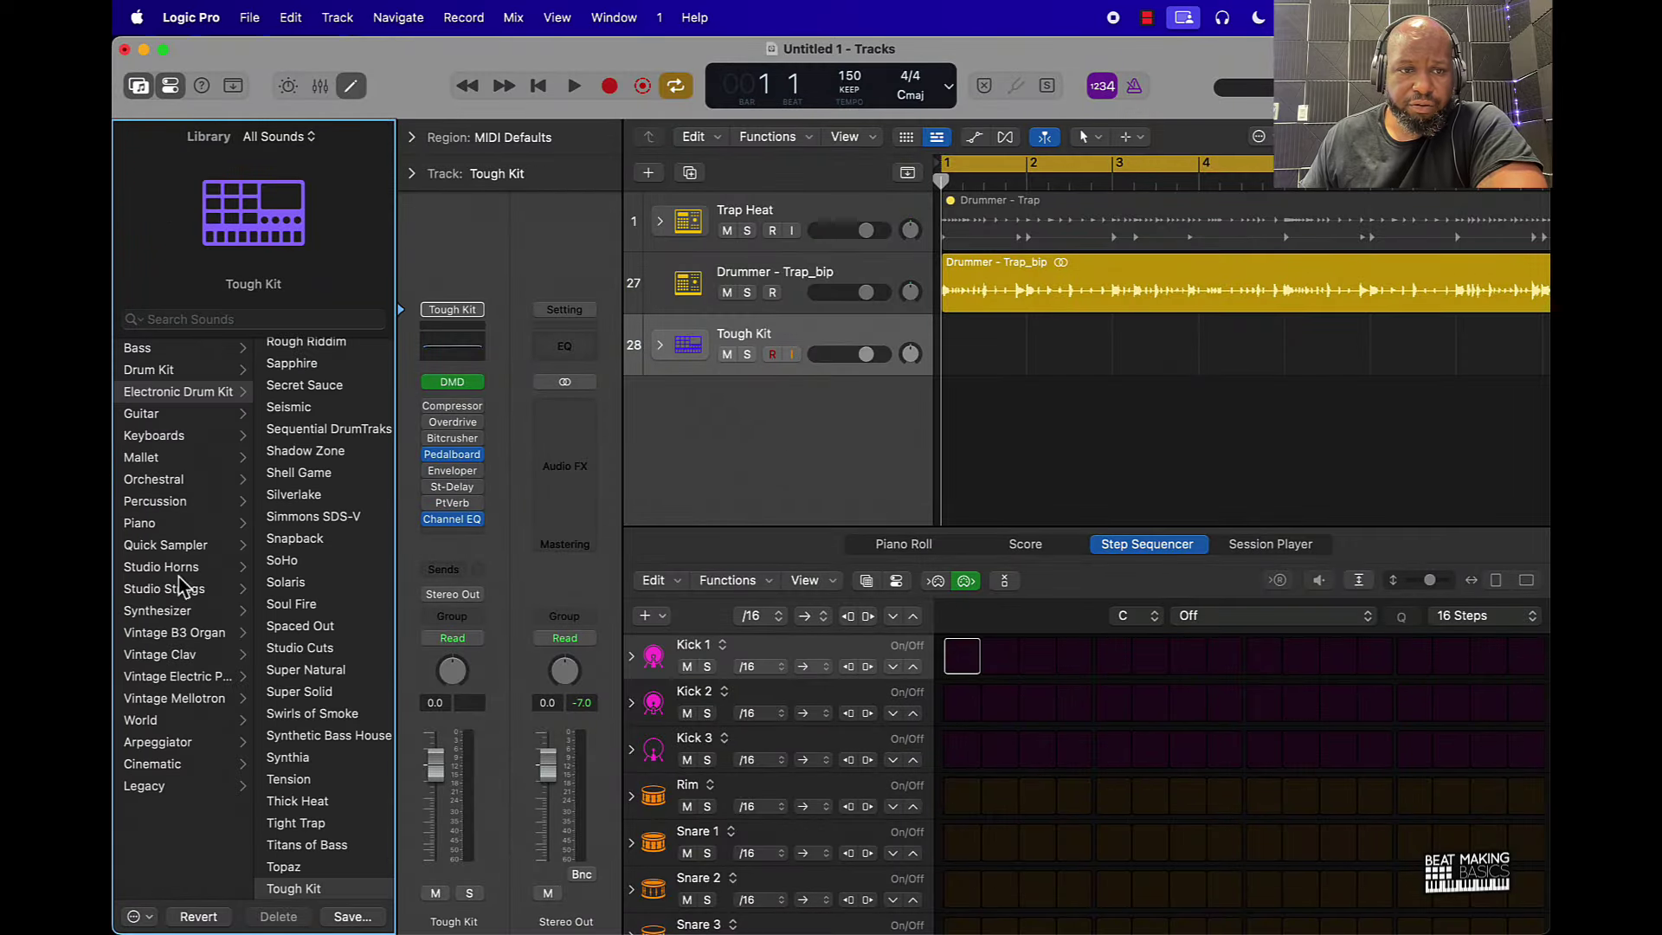
# Load the Analog Alarm Lead patch from the Synthesizer Lead sounds onto the new pattern track.
pyautogui.click(174, 613)
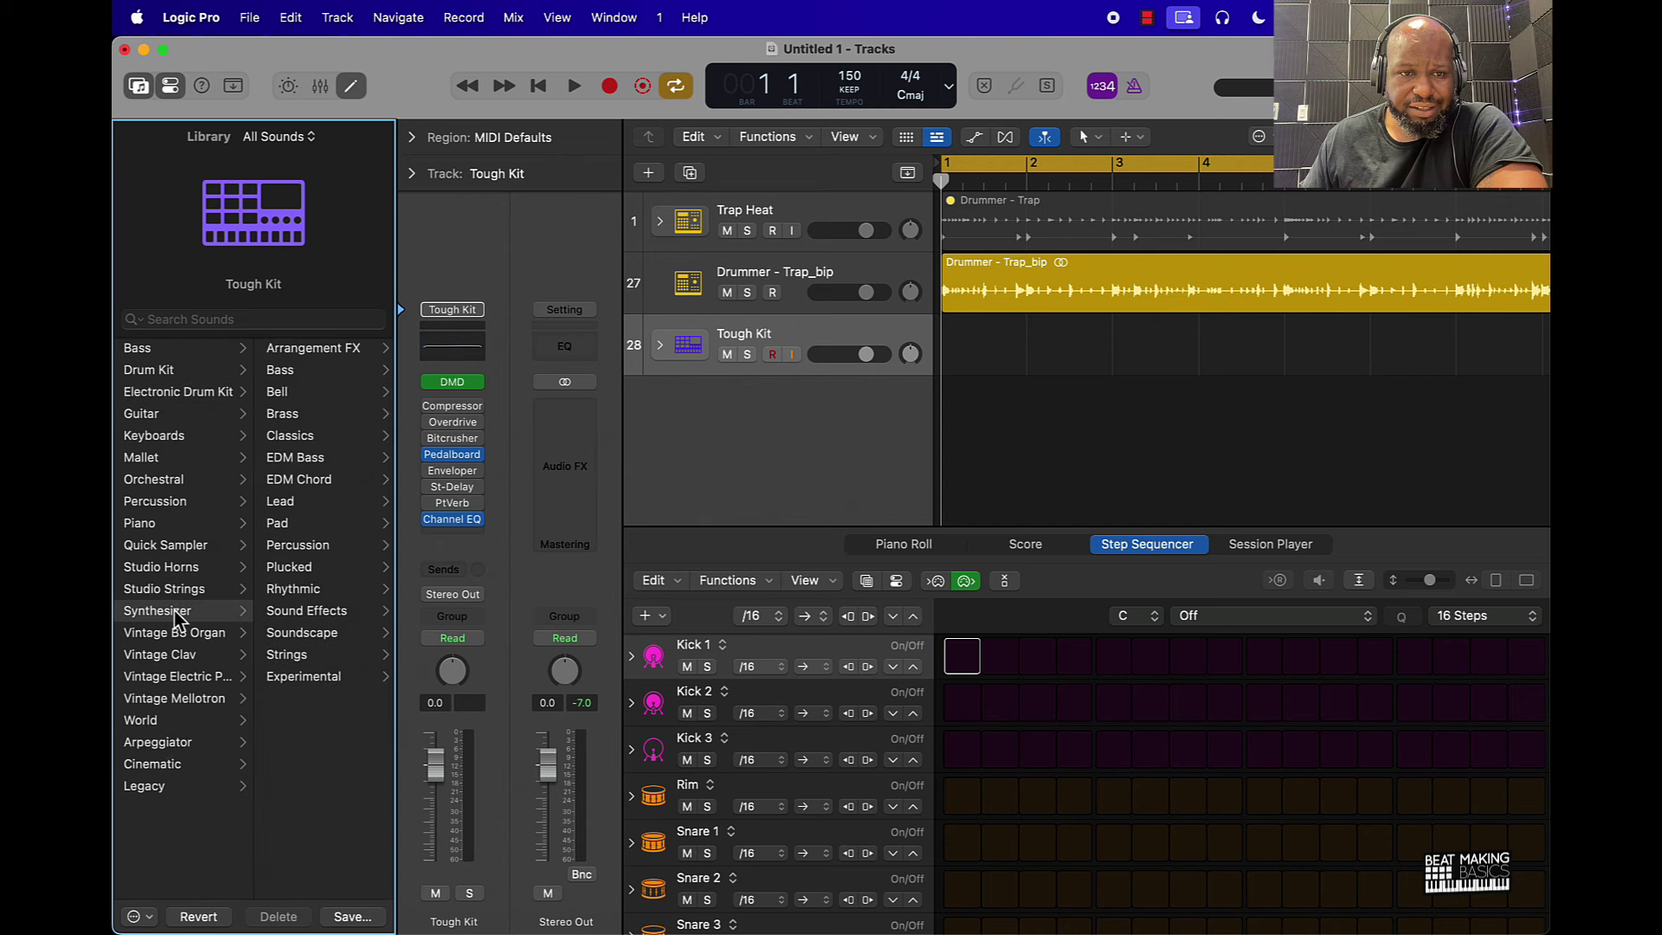
pyautogui.click(282, 502)
pyautogui.click(317, 523)
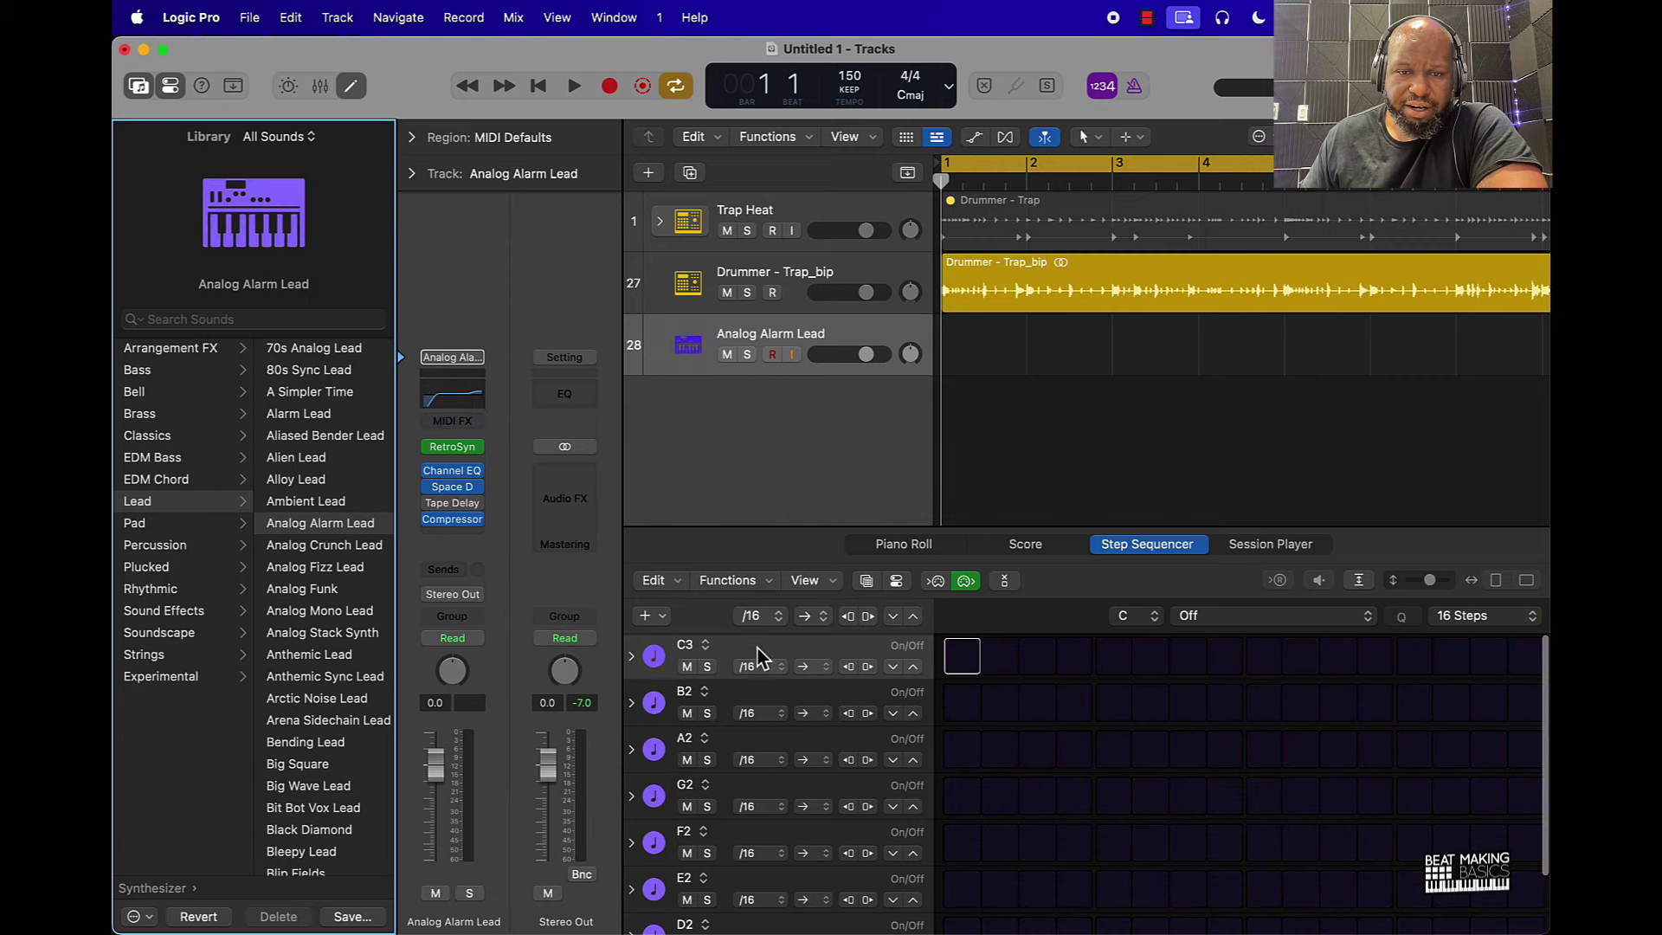
# Set the step sequencer pattern's root note to C# and its scale to Natural Minor (Aeolian).
pyautogui.moveTo(816, 530); pyautogui.dragTo(818, 401)
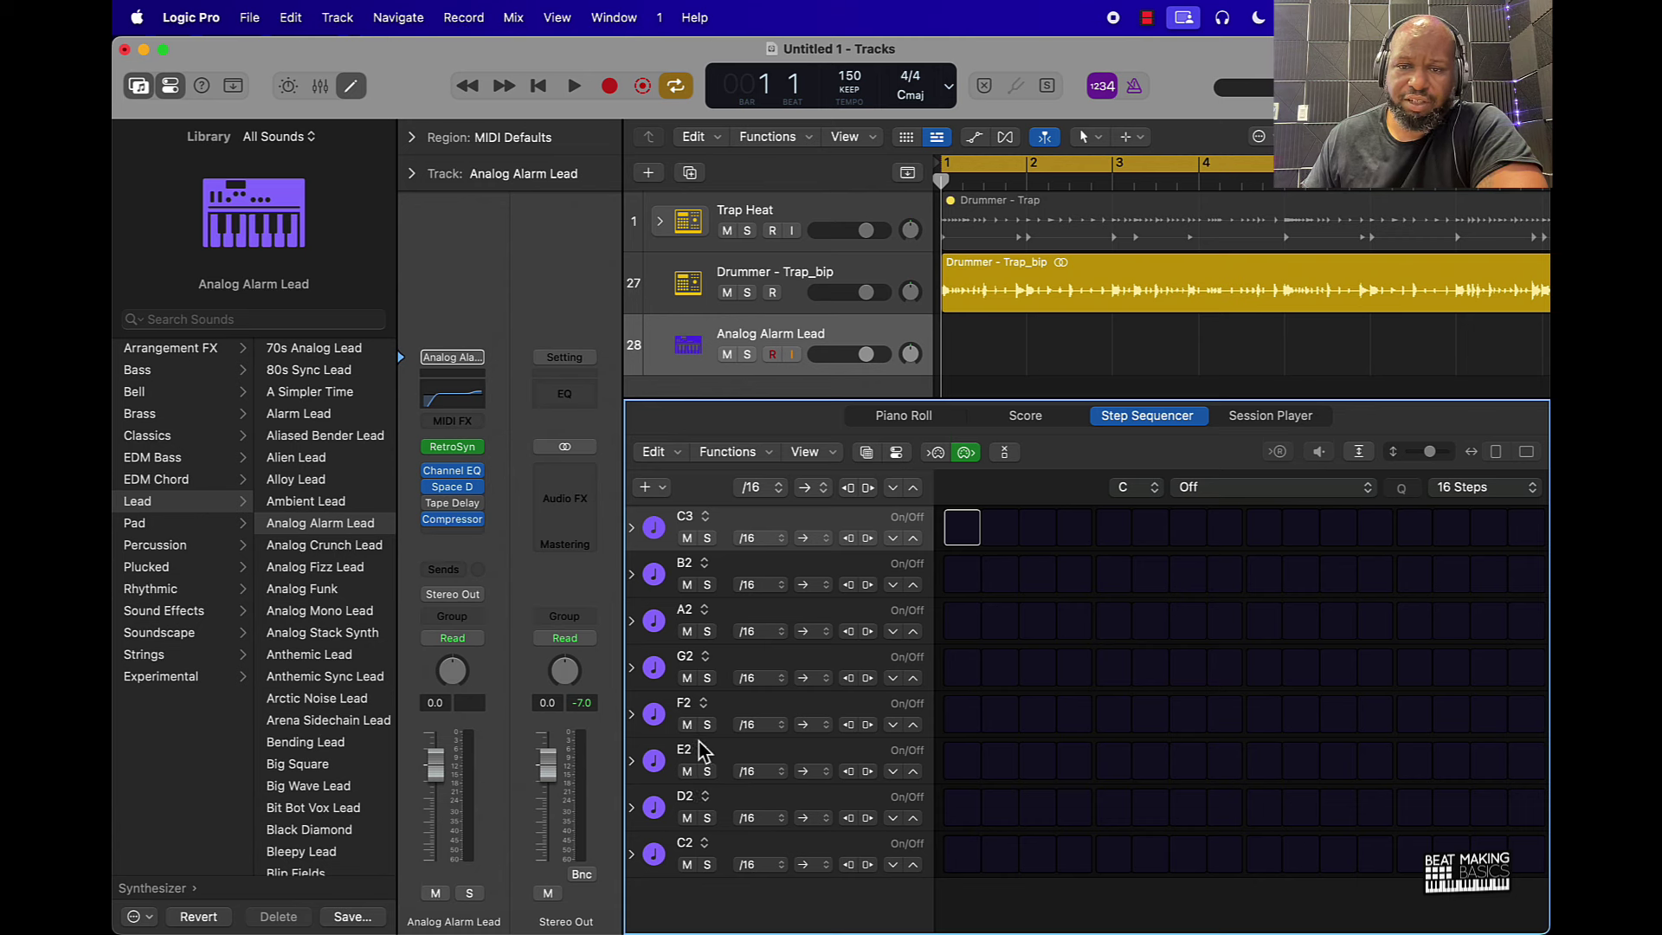
pyautogui.click(1154, 488)
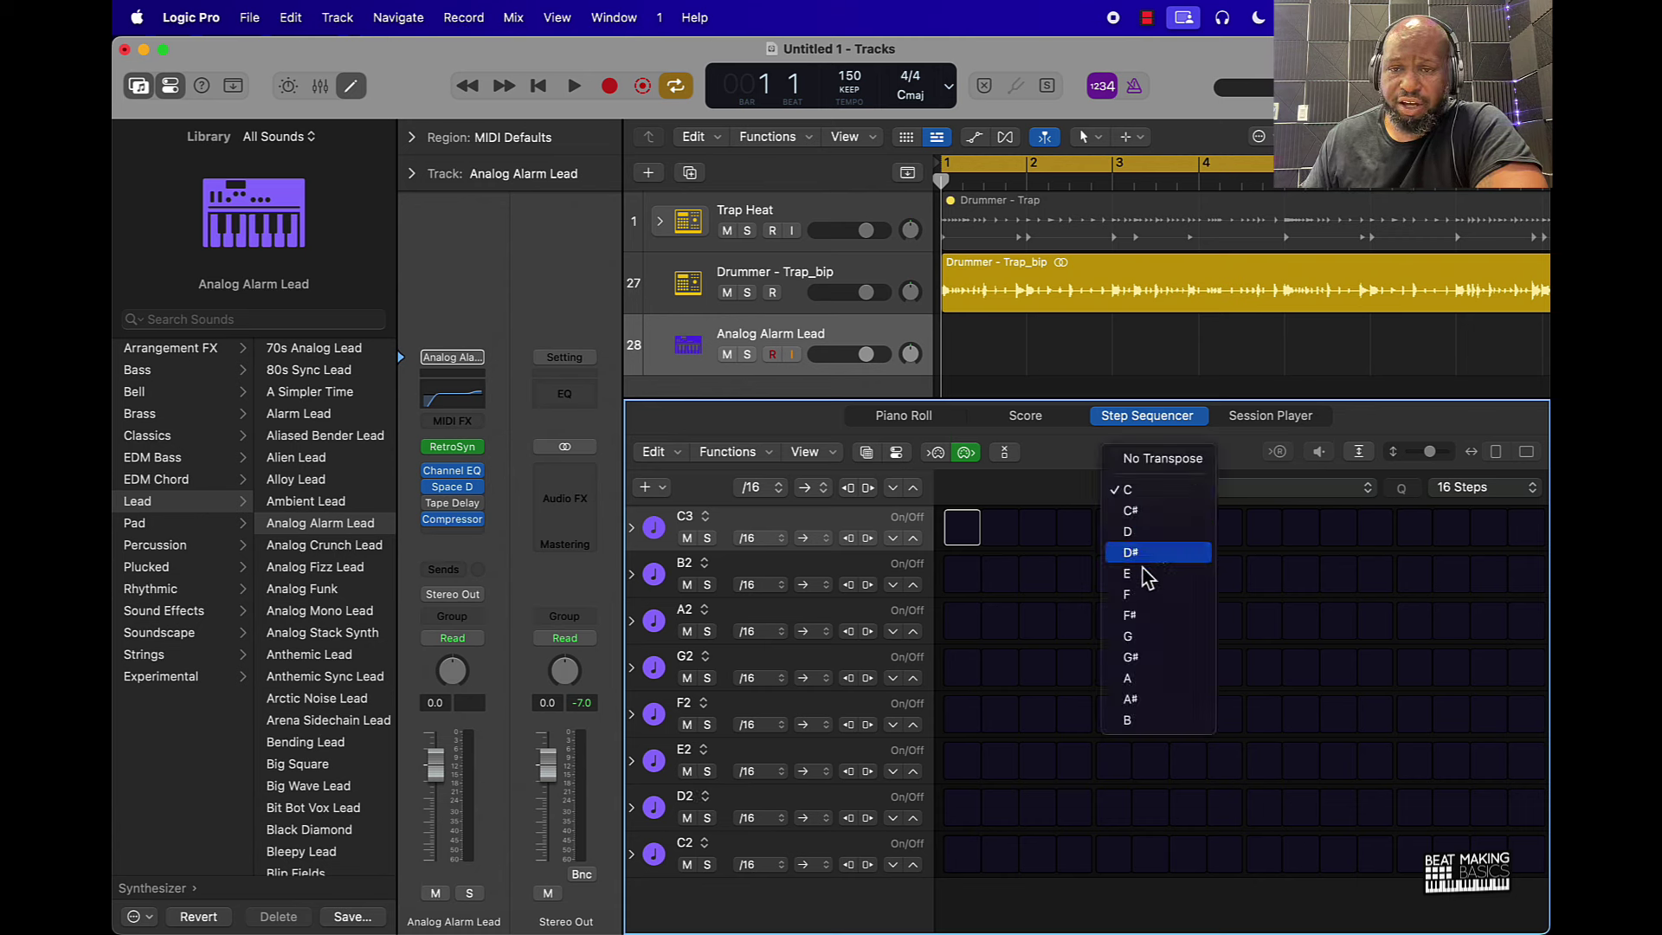
pyautogui.click(1141, 512)
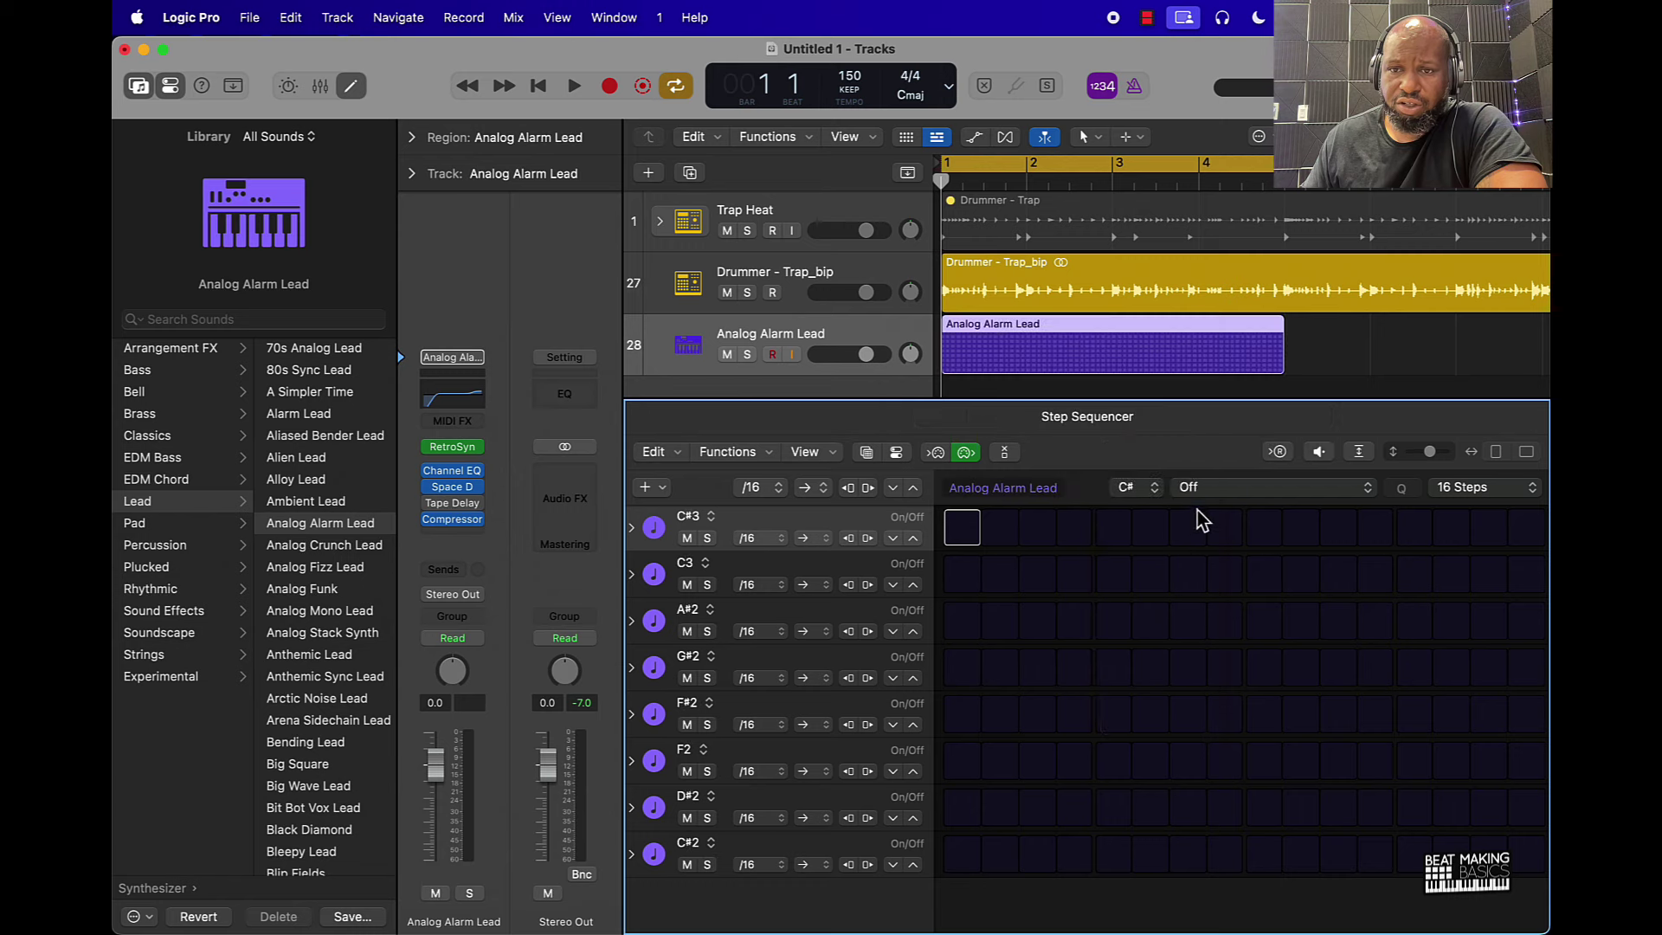
pyautogui.click(1219, 487)
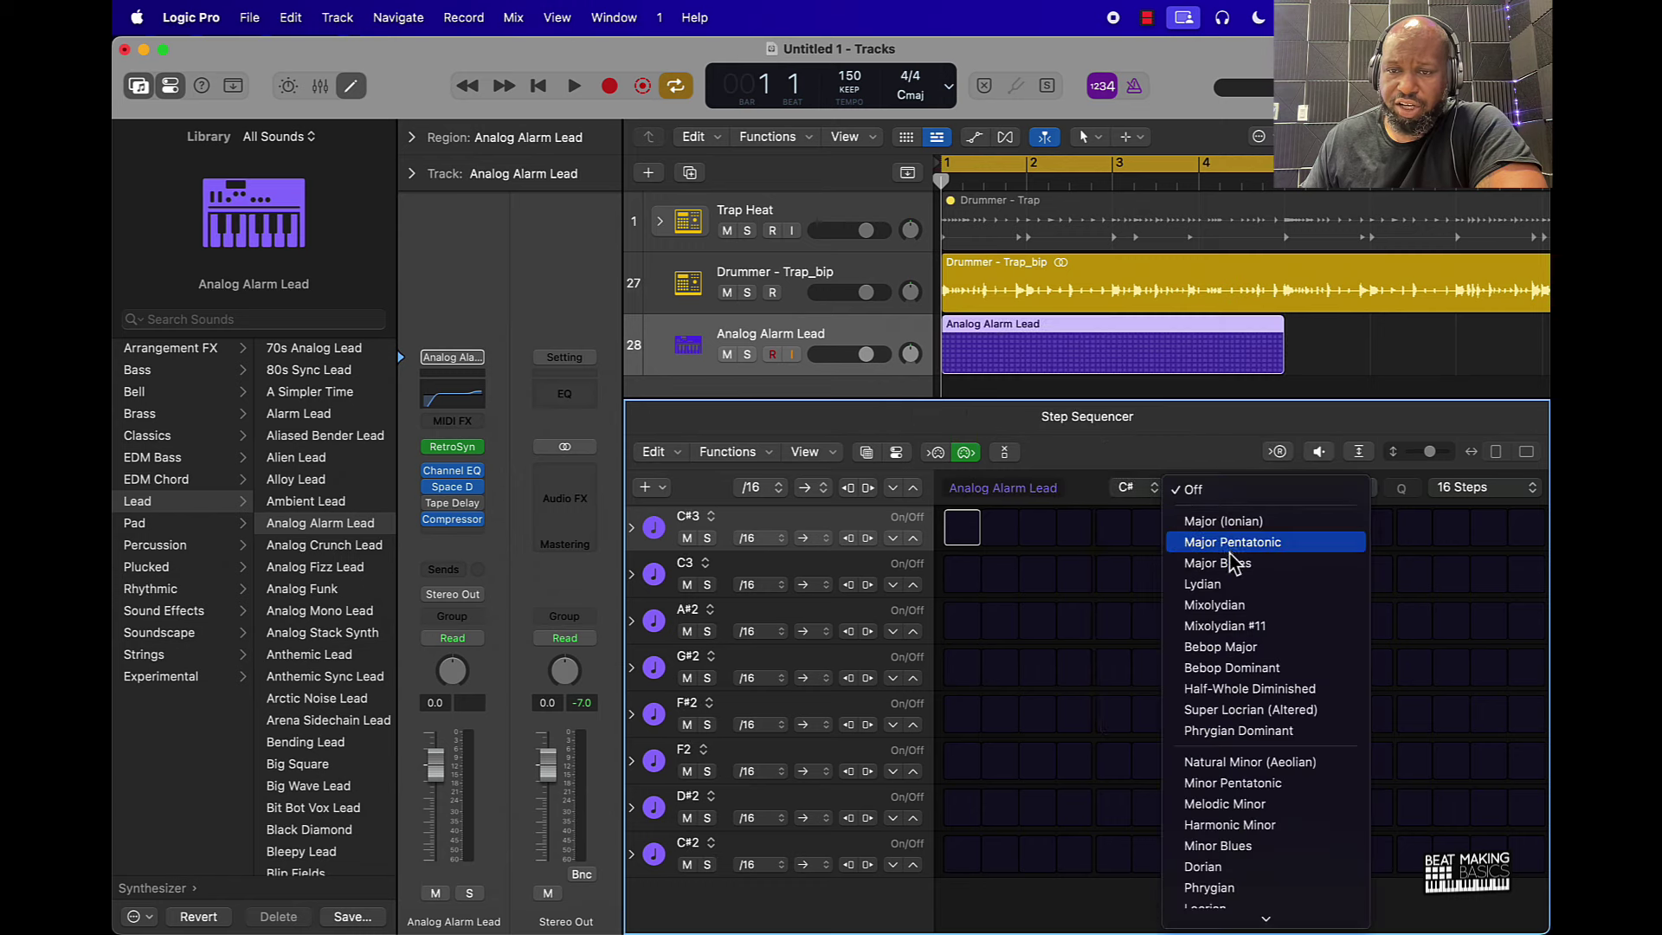
pyautogui.scroll(-3, 1246, 800)
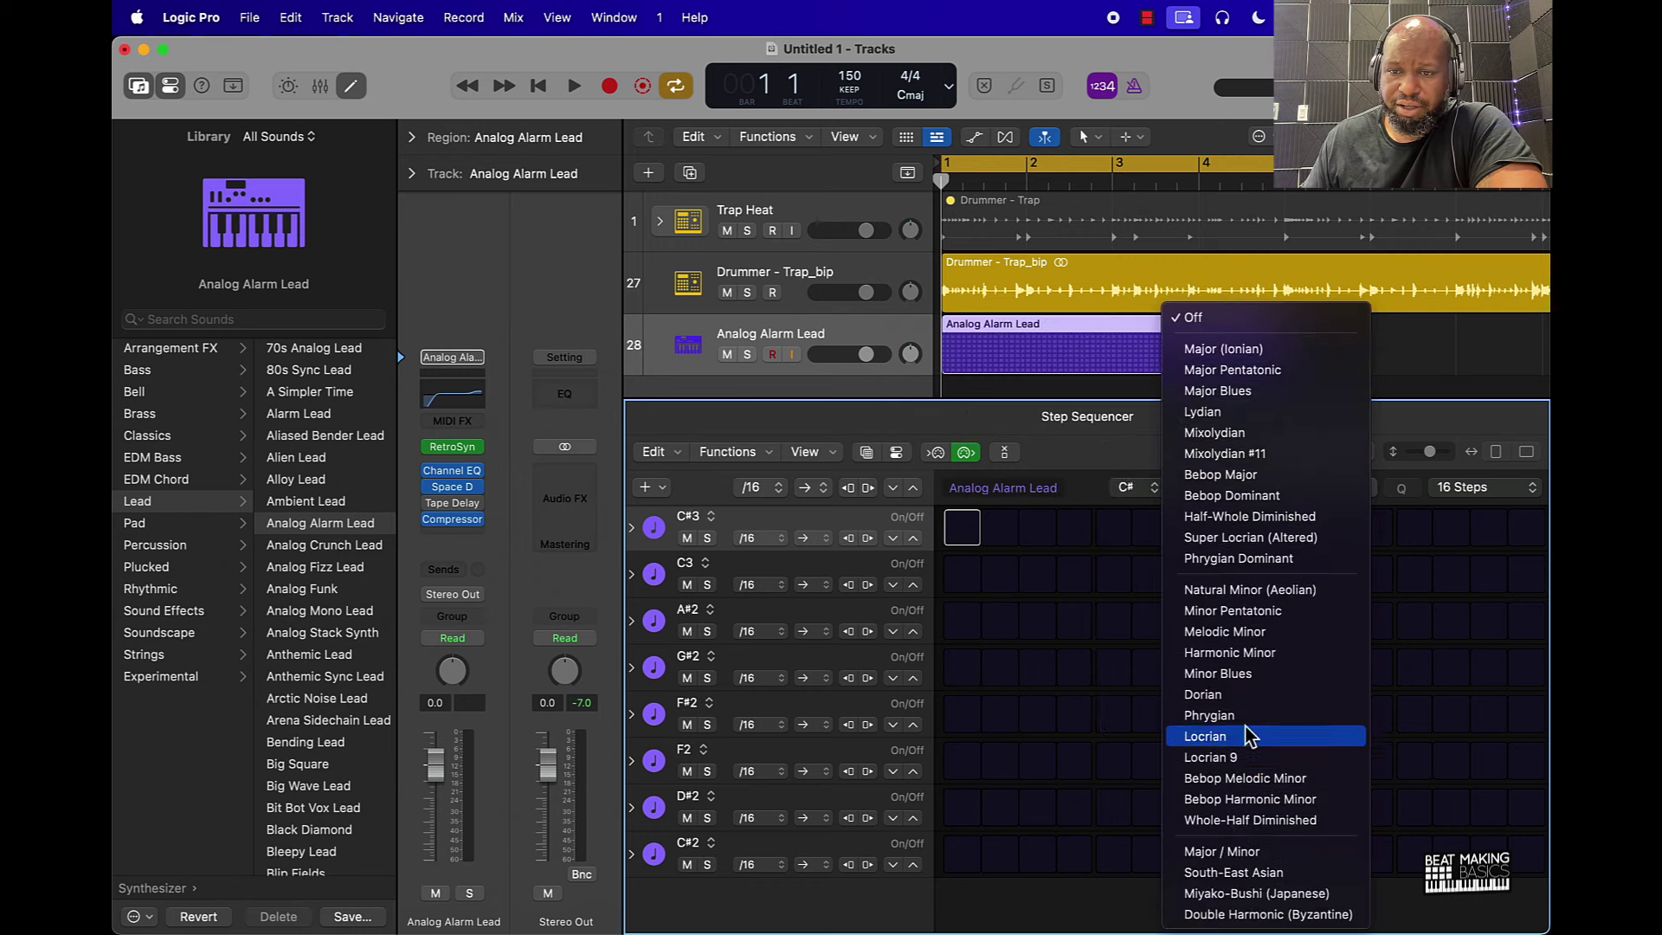
pyautogui.click(1287, 591)
# Program single notes on the odd-numbered steps 1 to 15 in this order: C#3, A2, B2, D#2, C#3, G#2, A2, D#2.
pyautogui.click(976, 544)
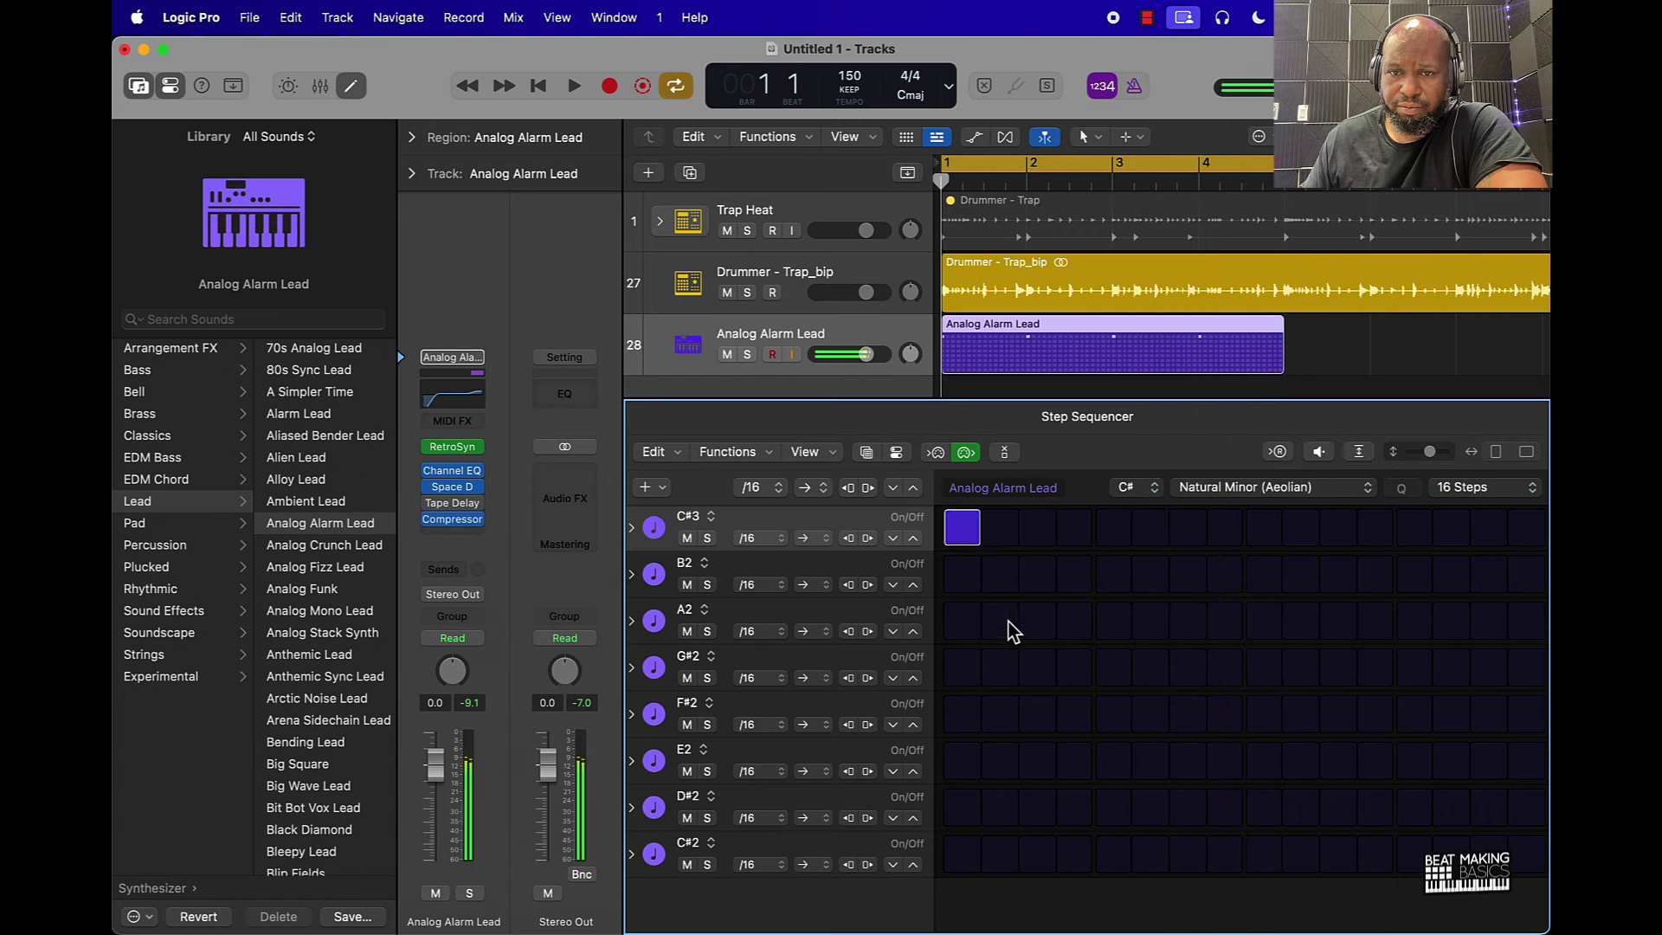
pyautogui.click(1040, 633)
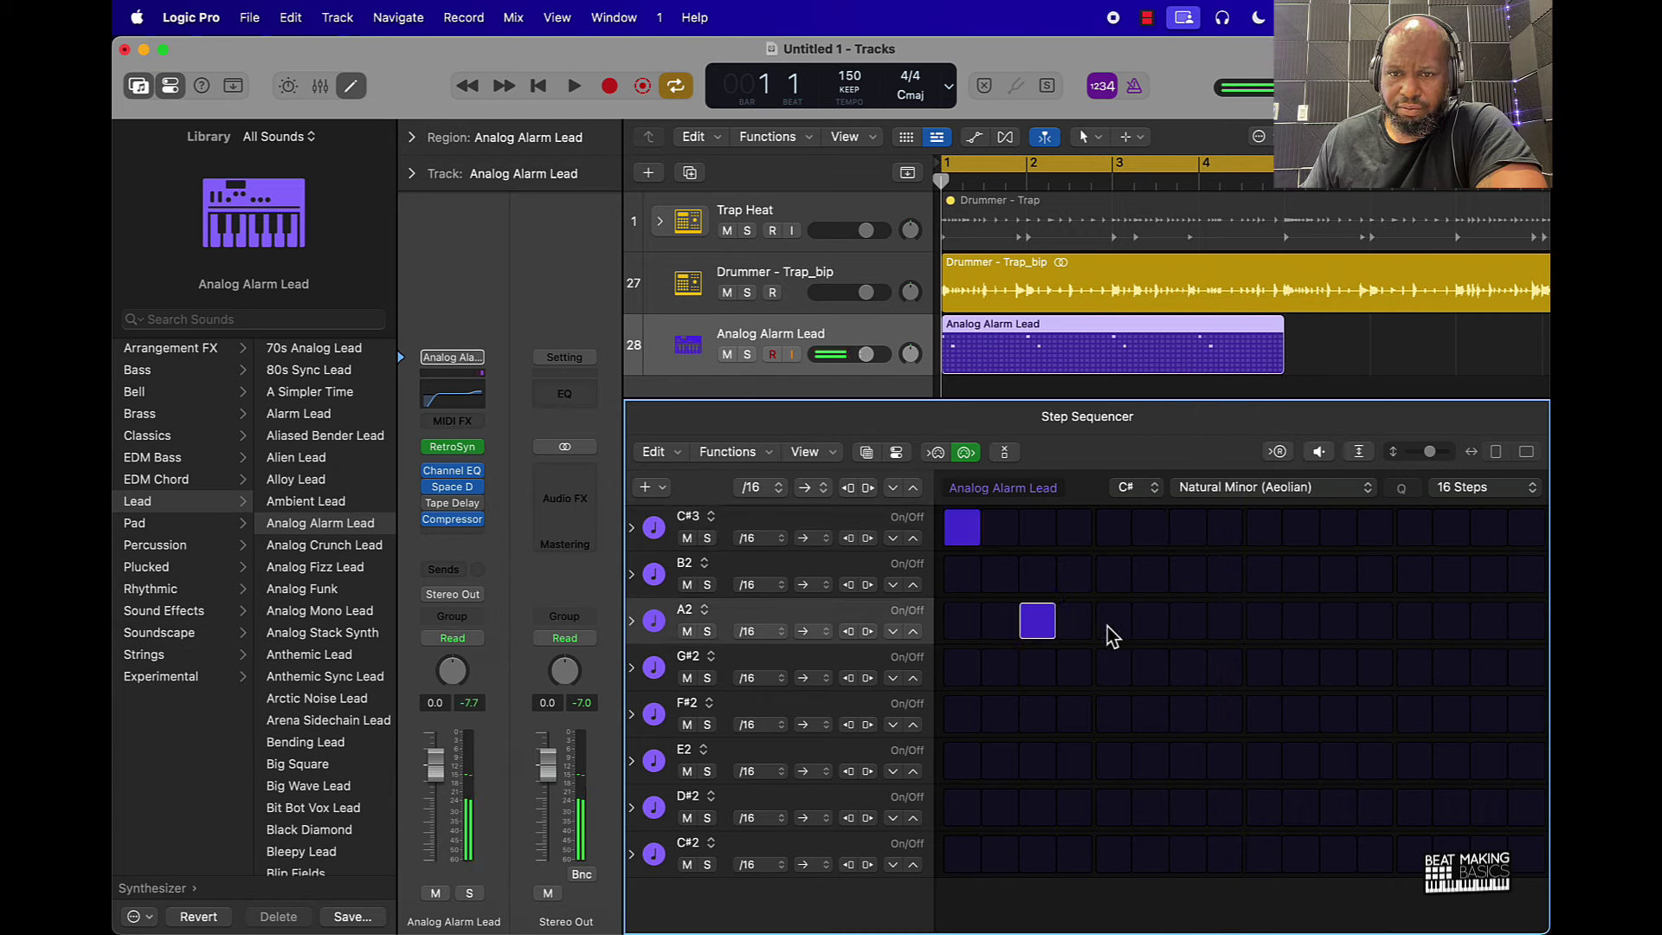
pyautogui.click(1115, 576)
pyautogui.click(1188, 814)
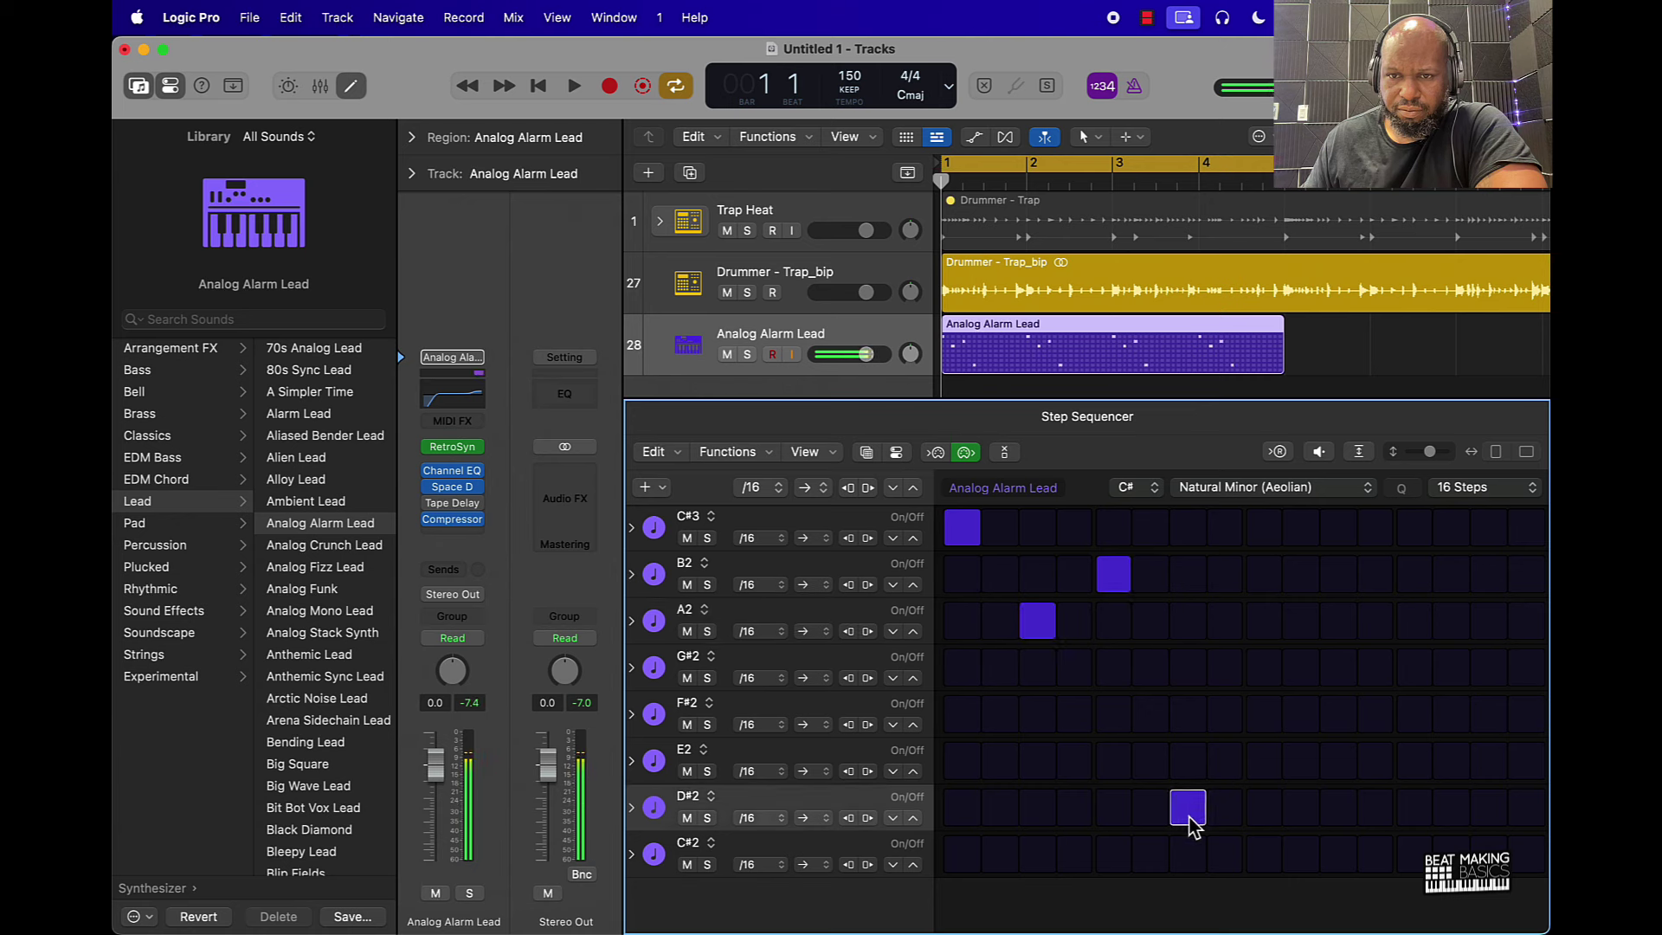
pyautogui.click(1262, 529)
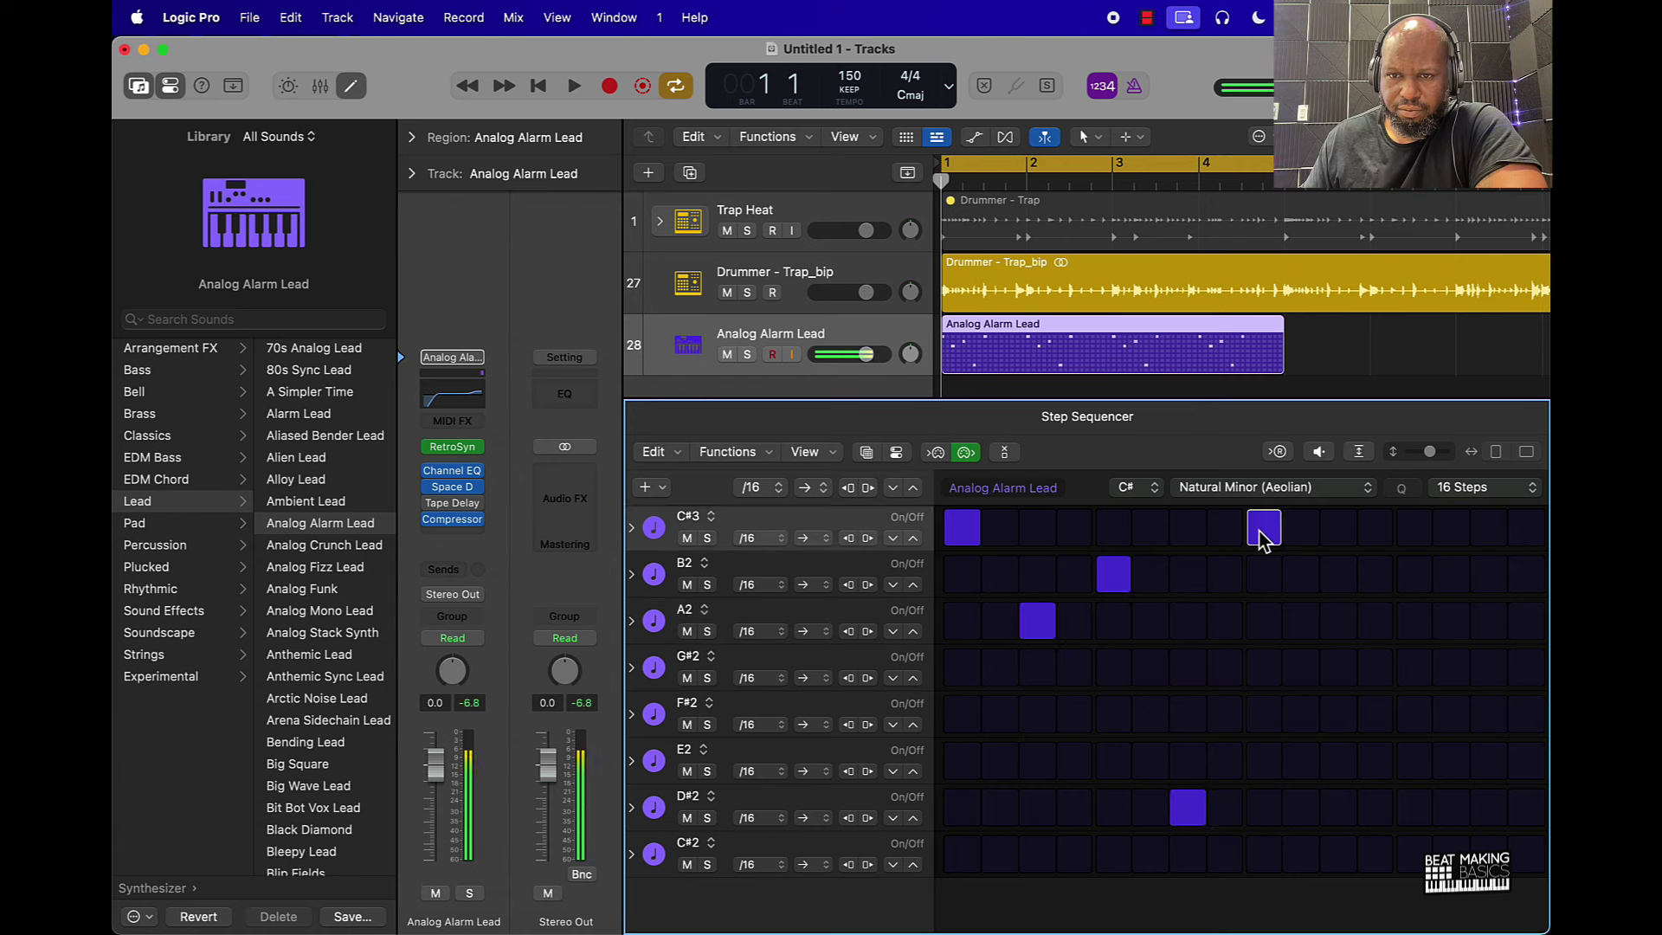
pyautogui.click(1337, 668)
pyautogui.click(1415, 622)
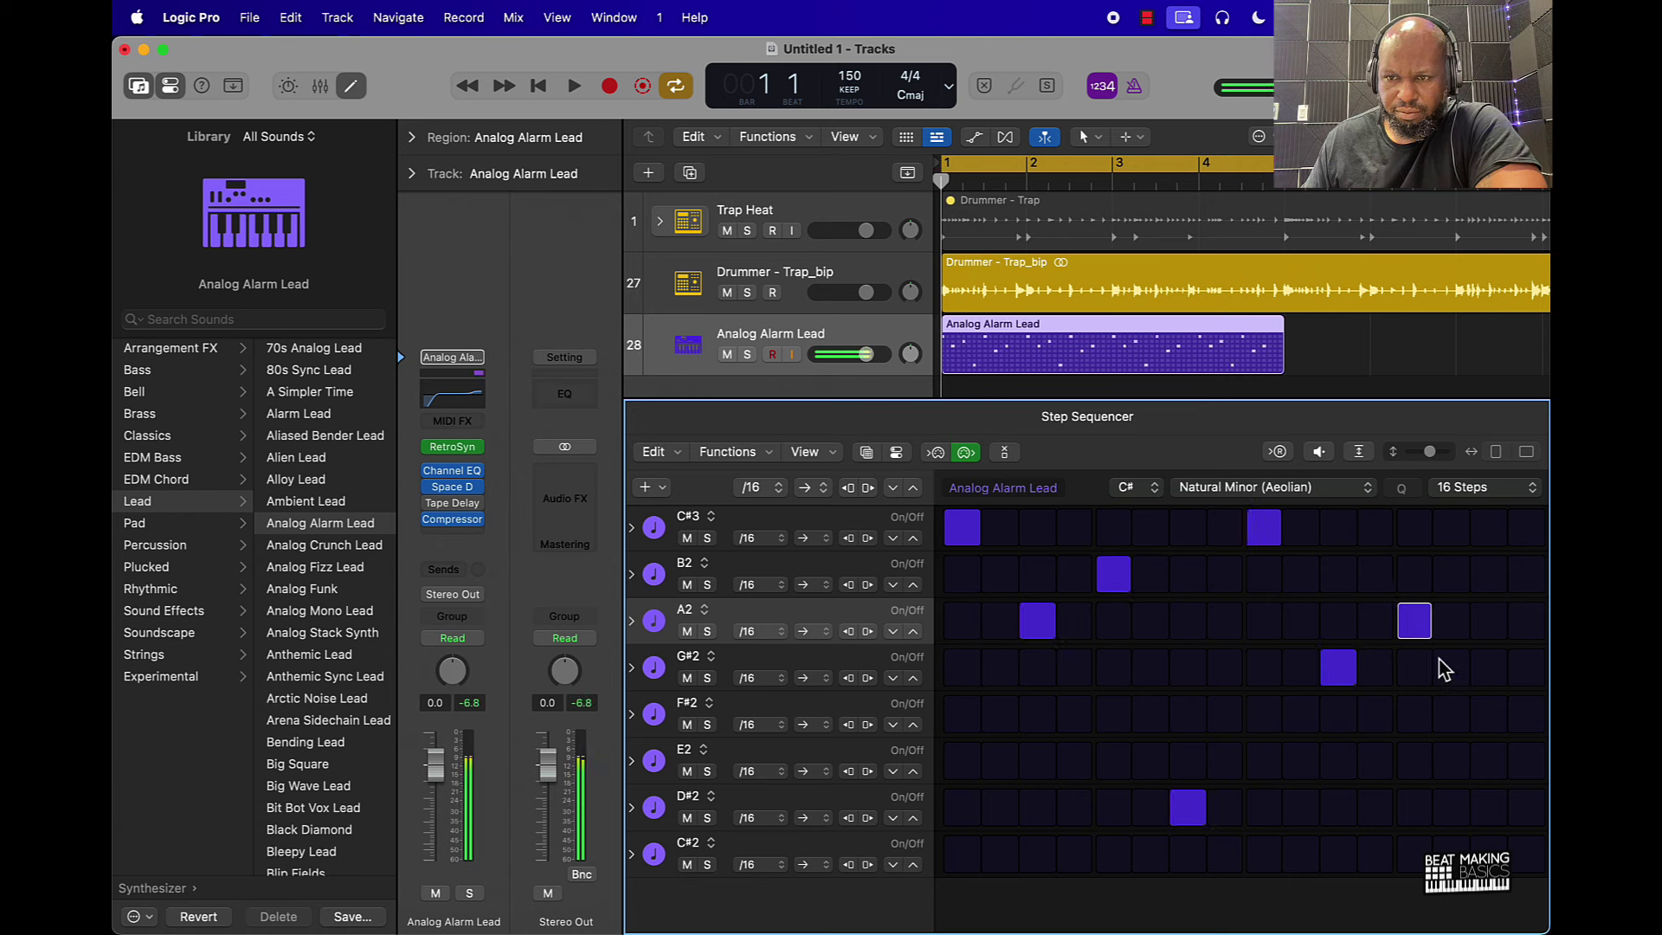
pyautogui.click(1488, 809)
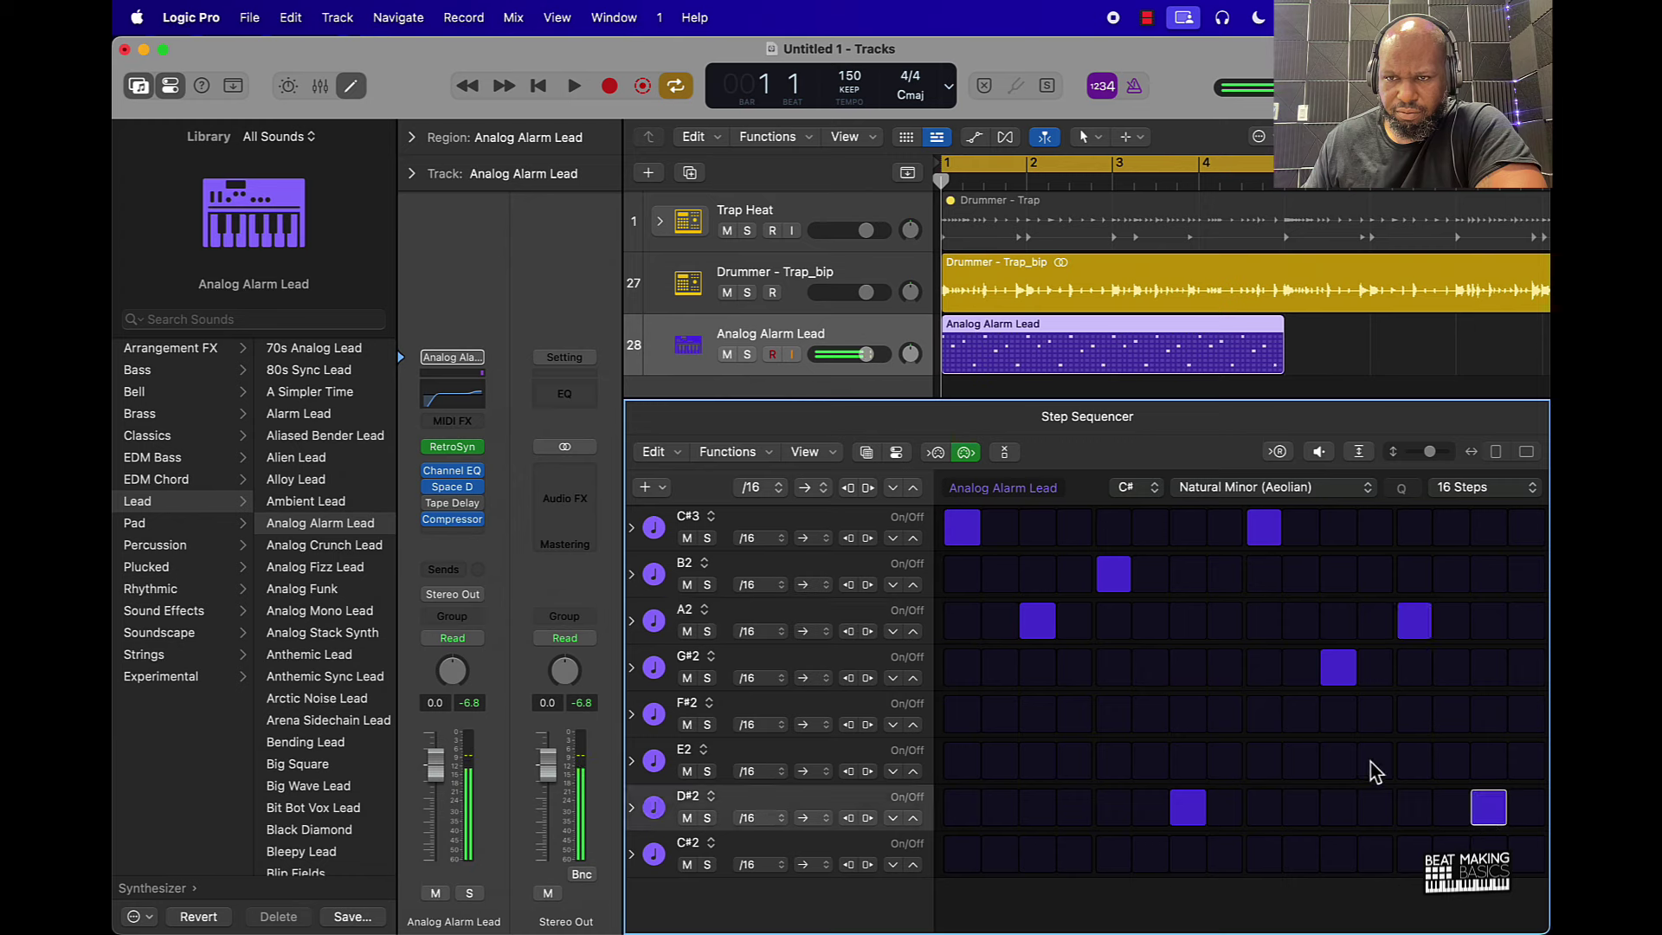
# While the melody plays, switch its track to the Analog Stack Synth patch and replace the B2 note on step 5 with G#2.
pyautogui.press('space')
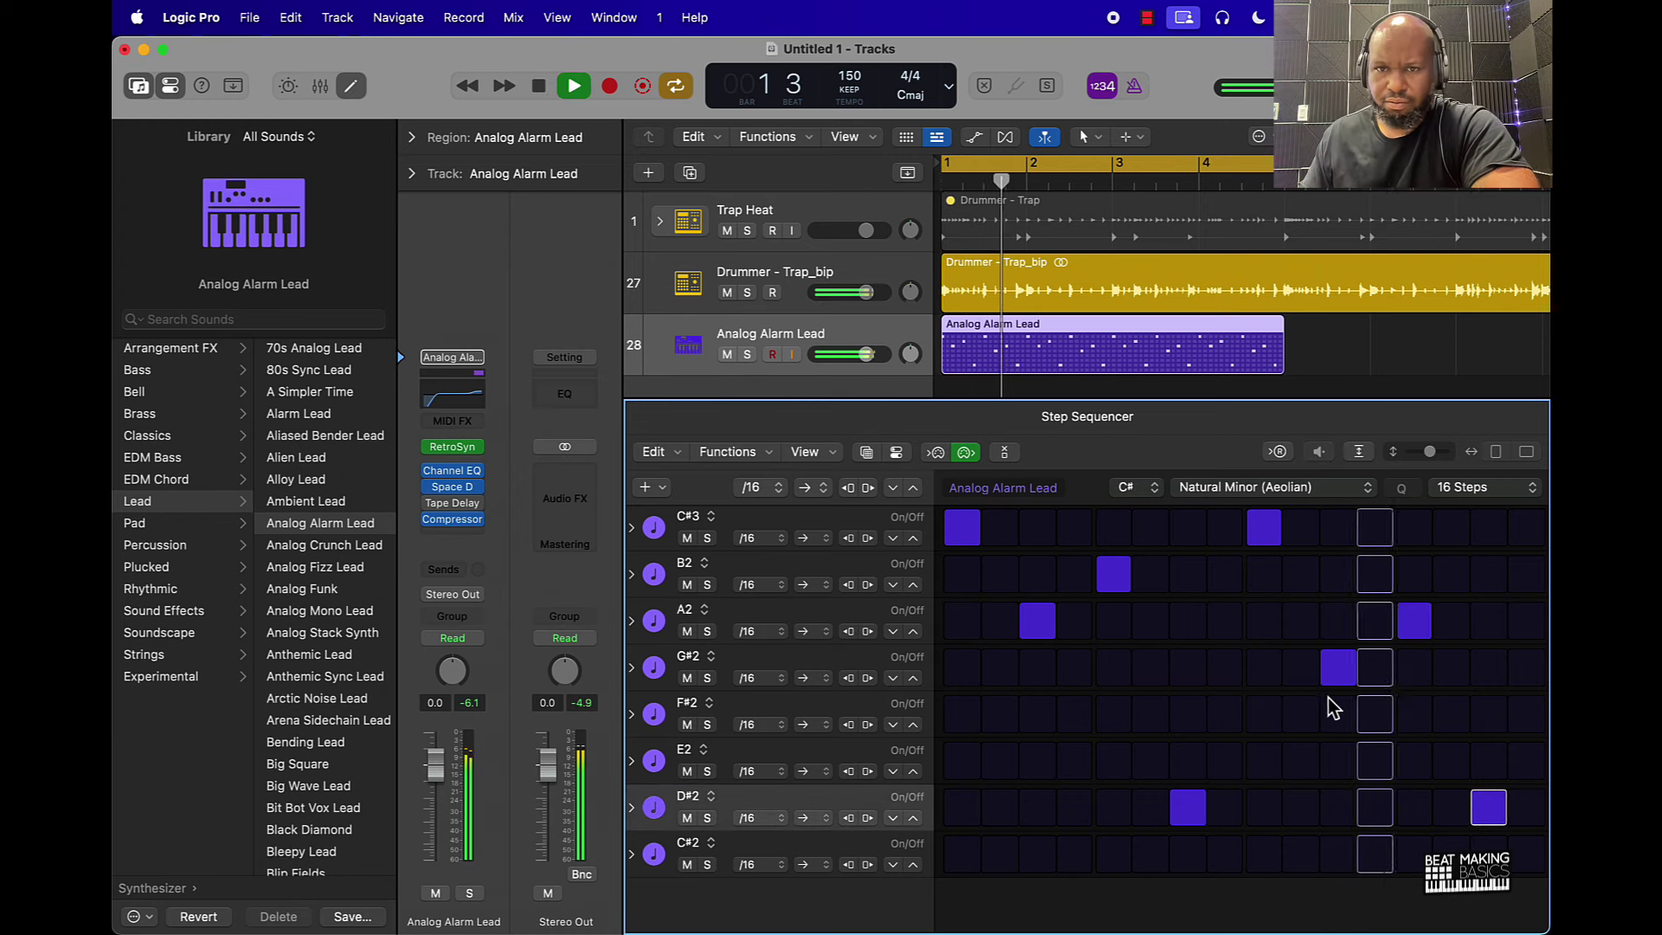
pyautogui.click(320, 546)
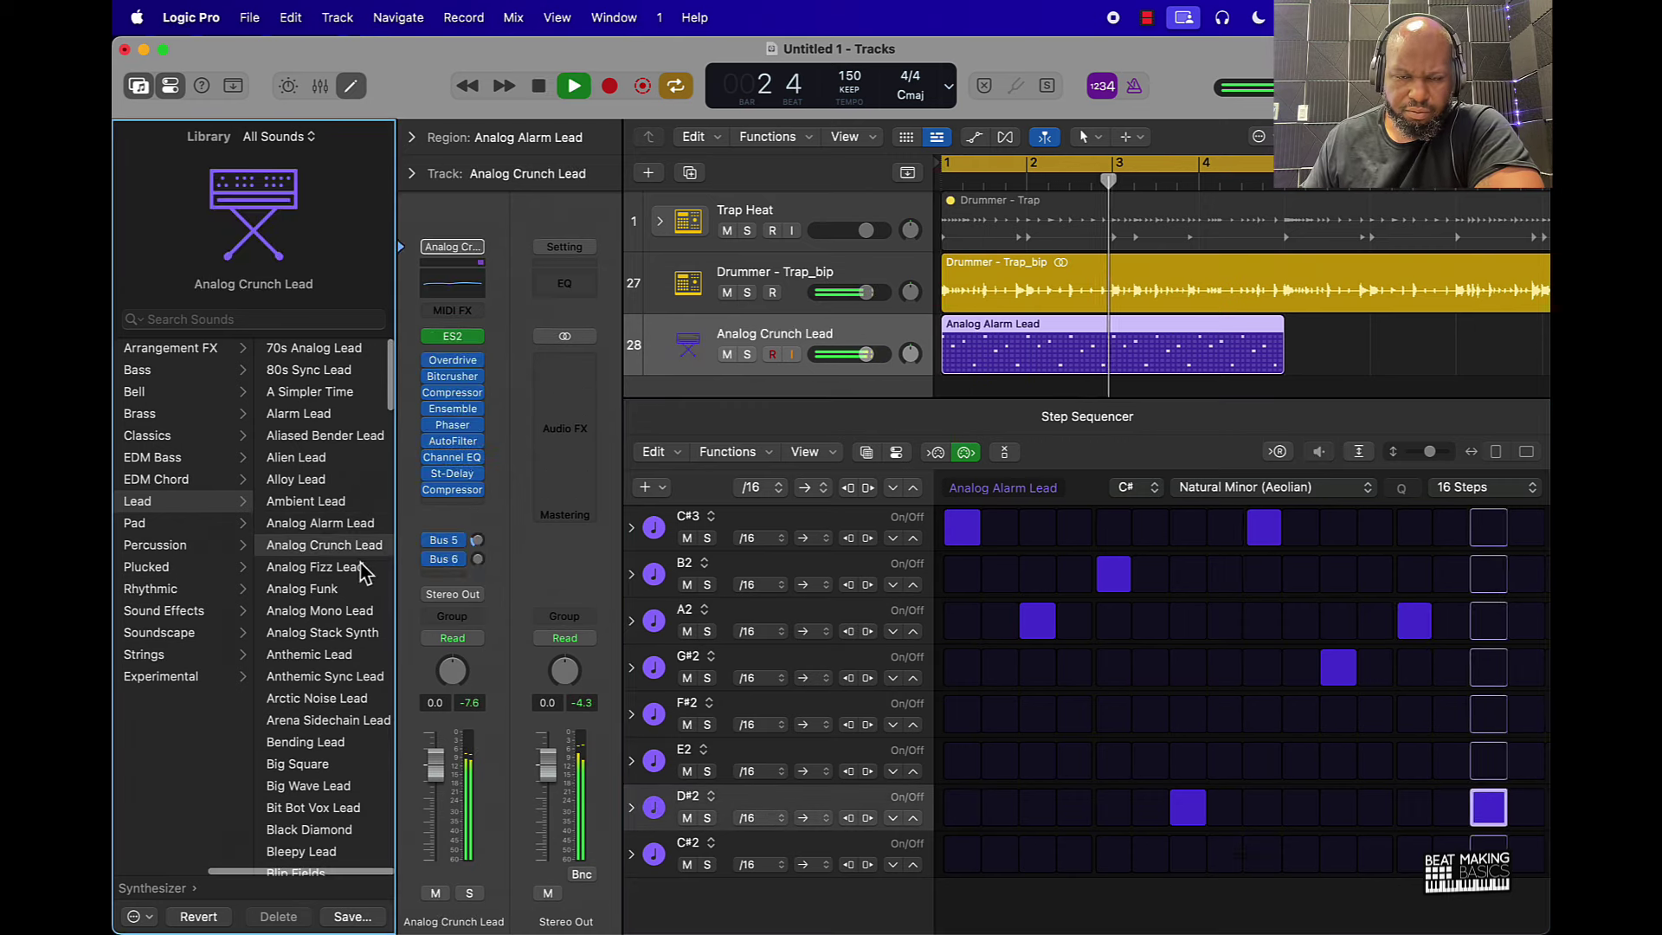
pyautogui.click(322, 633)
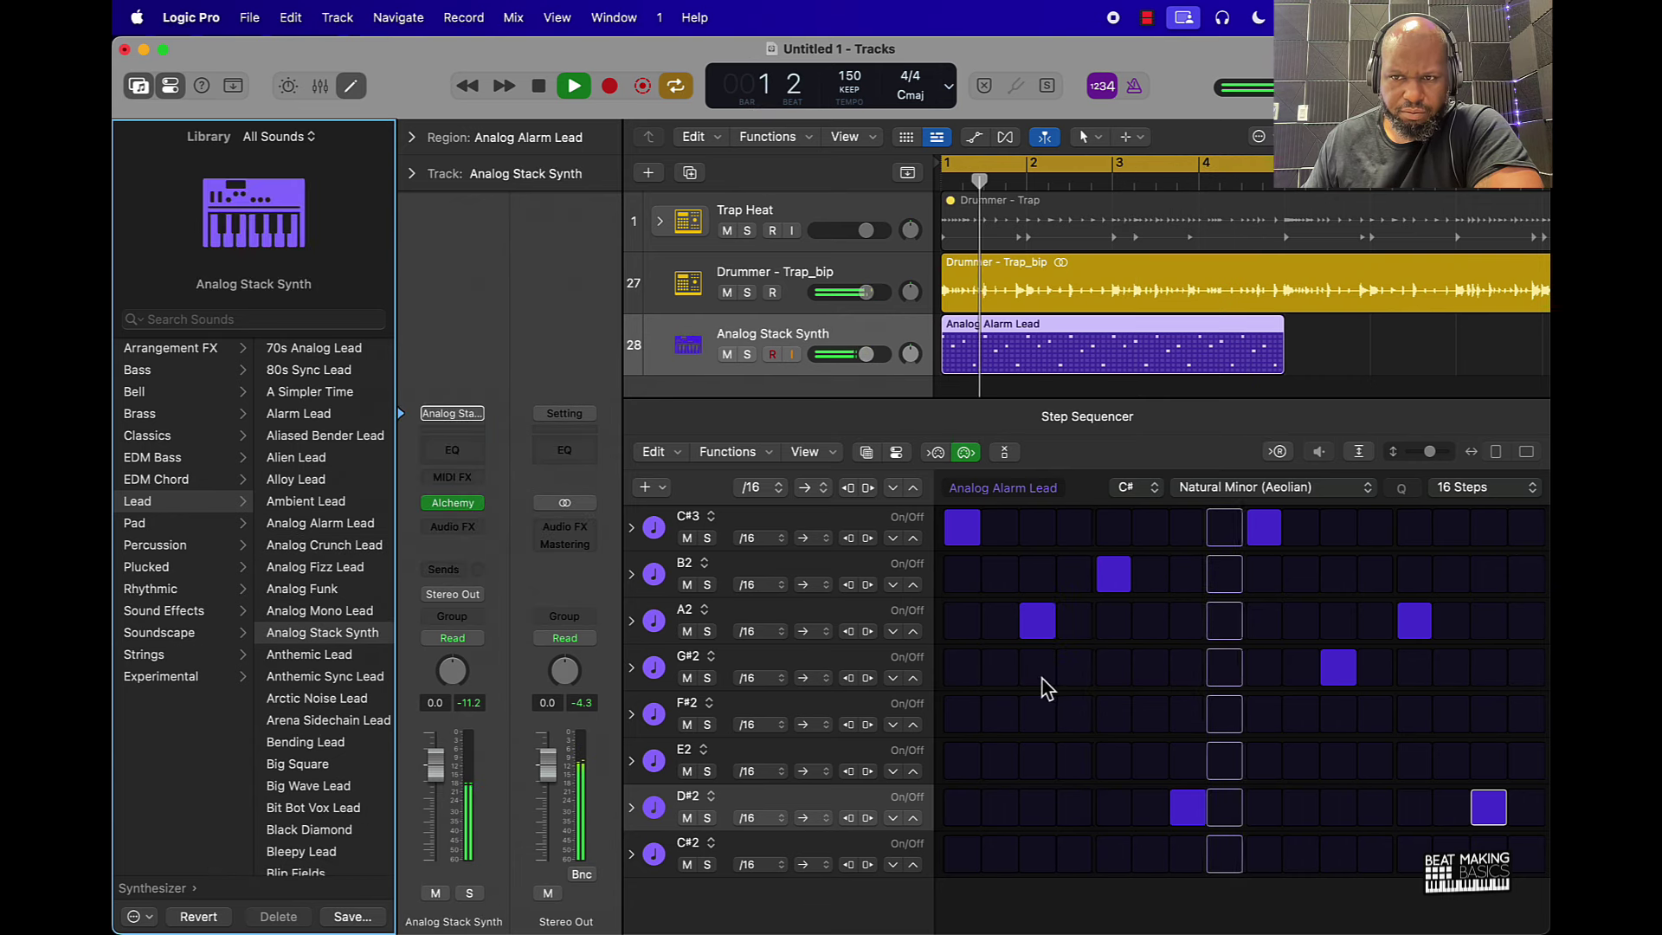
pyautogui.click(1112, 578)
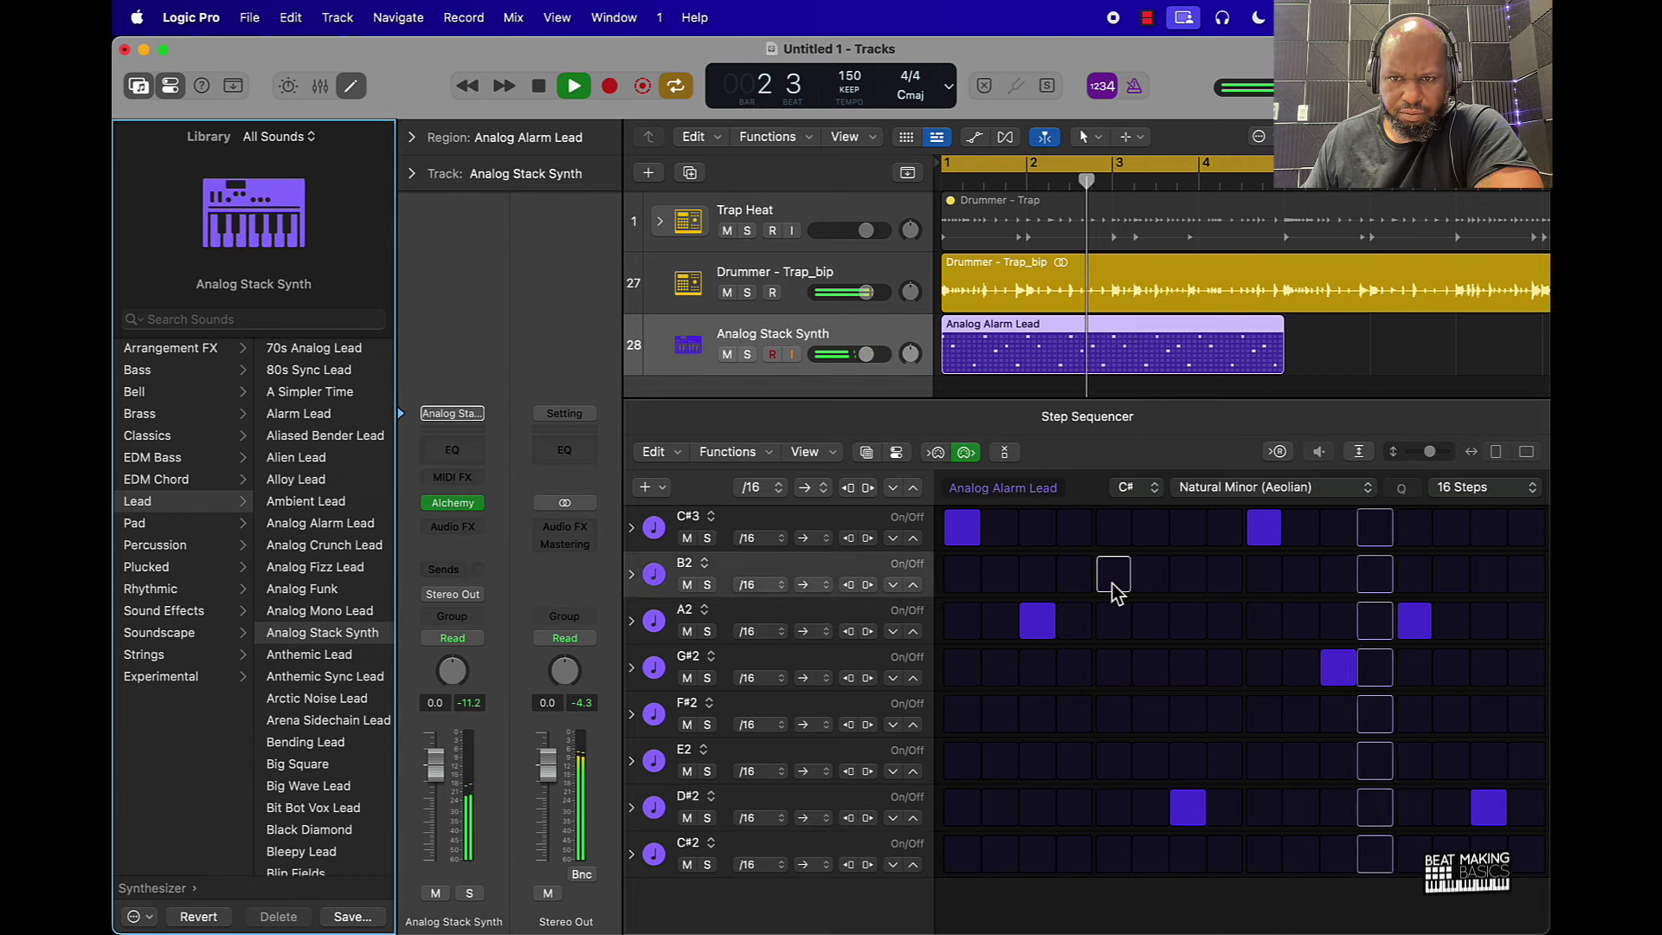
pyautogui.click(1115, 673)
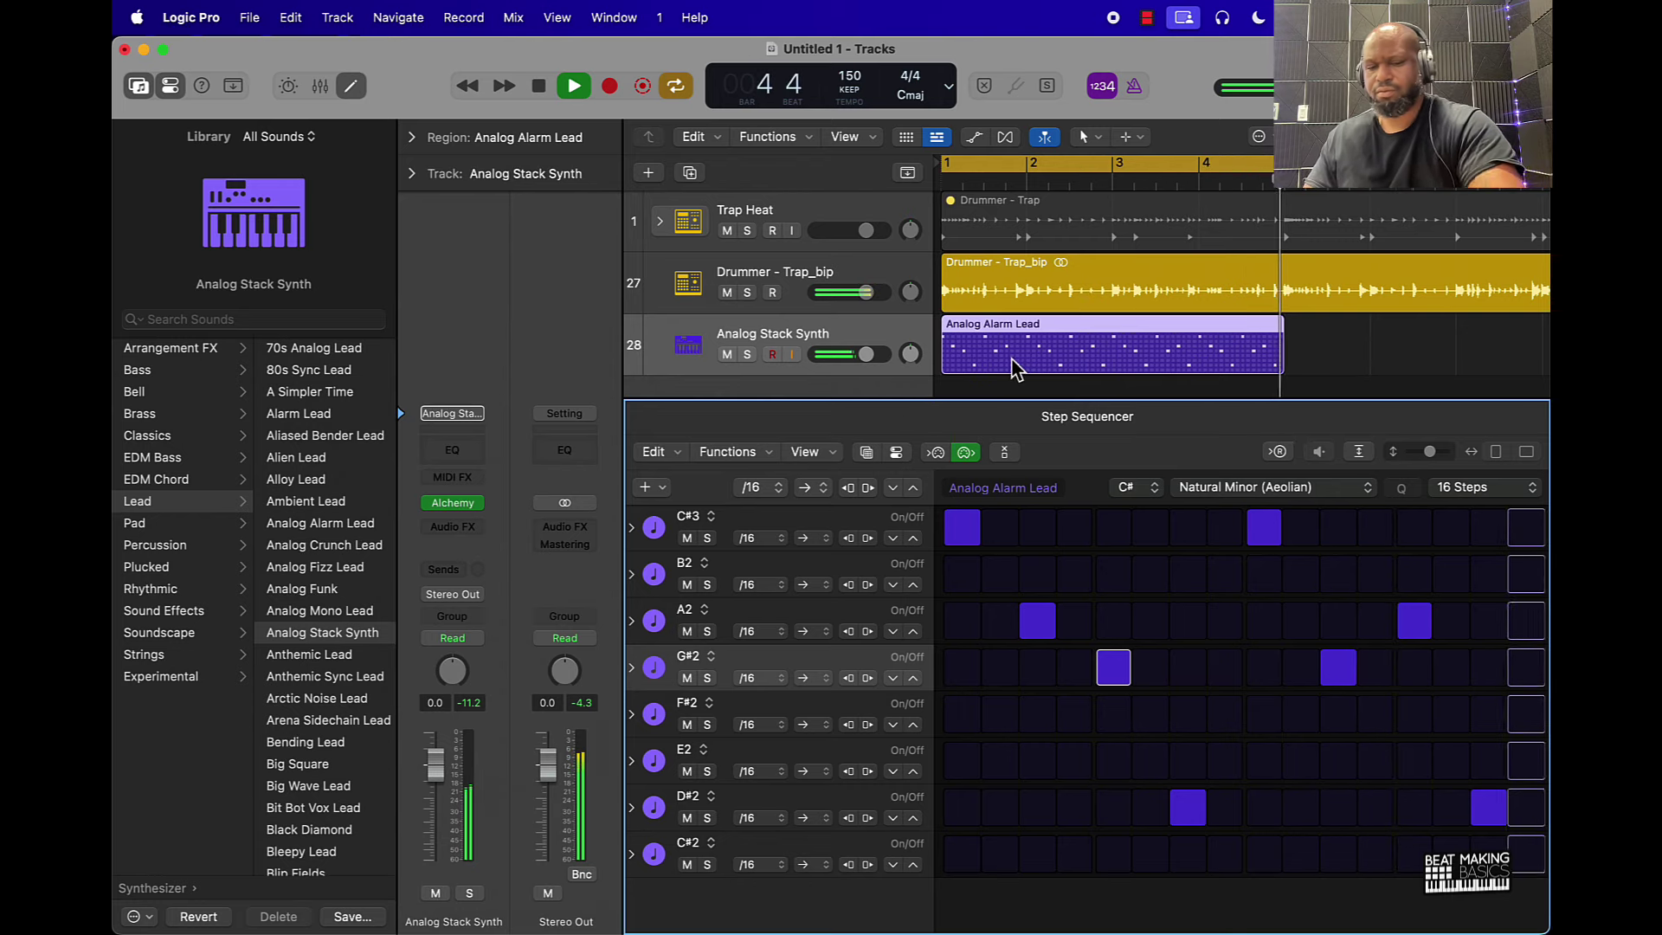
# Stop playback and mute both the Drummer - Trap_bip and Trap Heat tracks.
pyautogui.press('space')
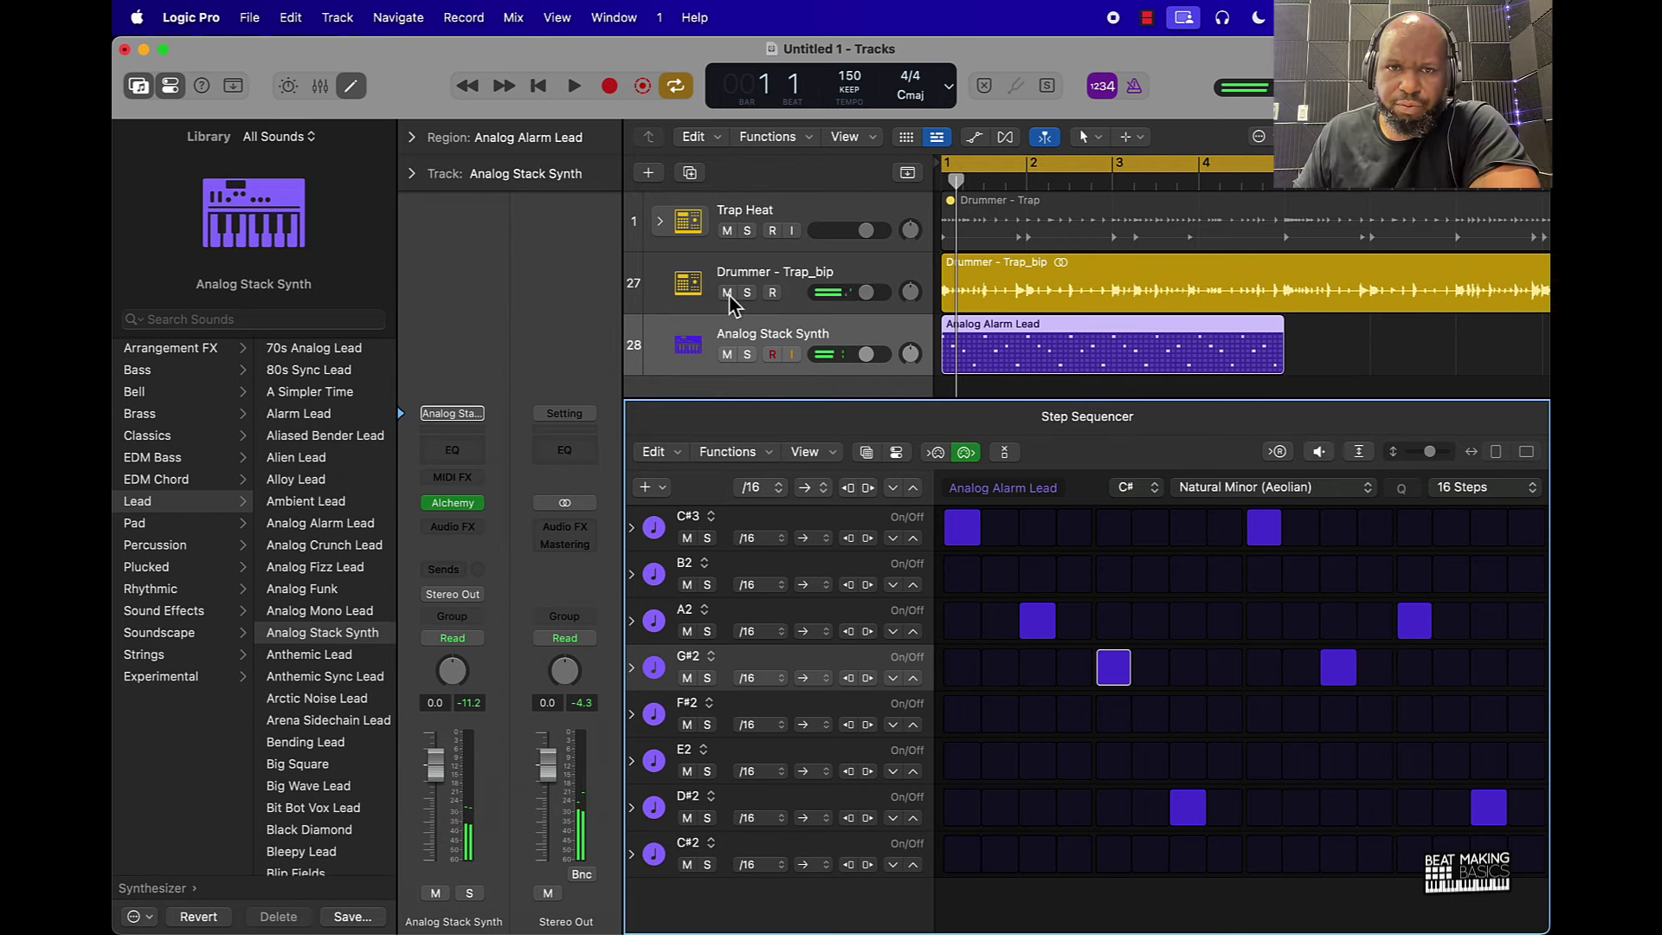
pyautogui.click(727, 293)
pyautogui.click(727, 230)
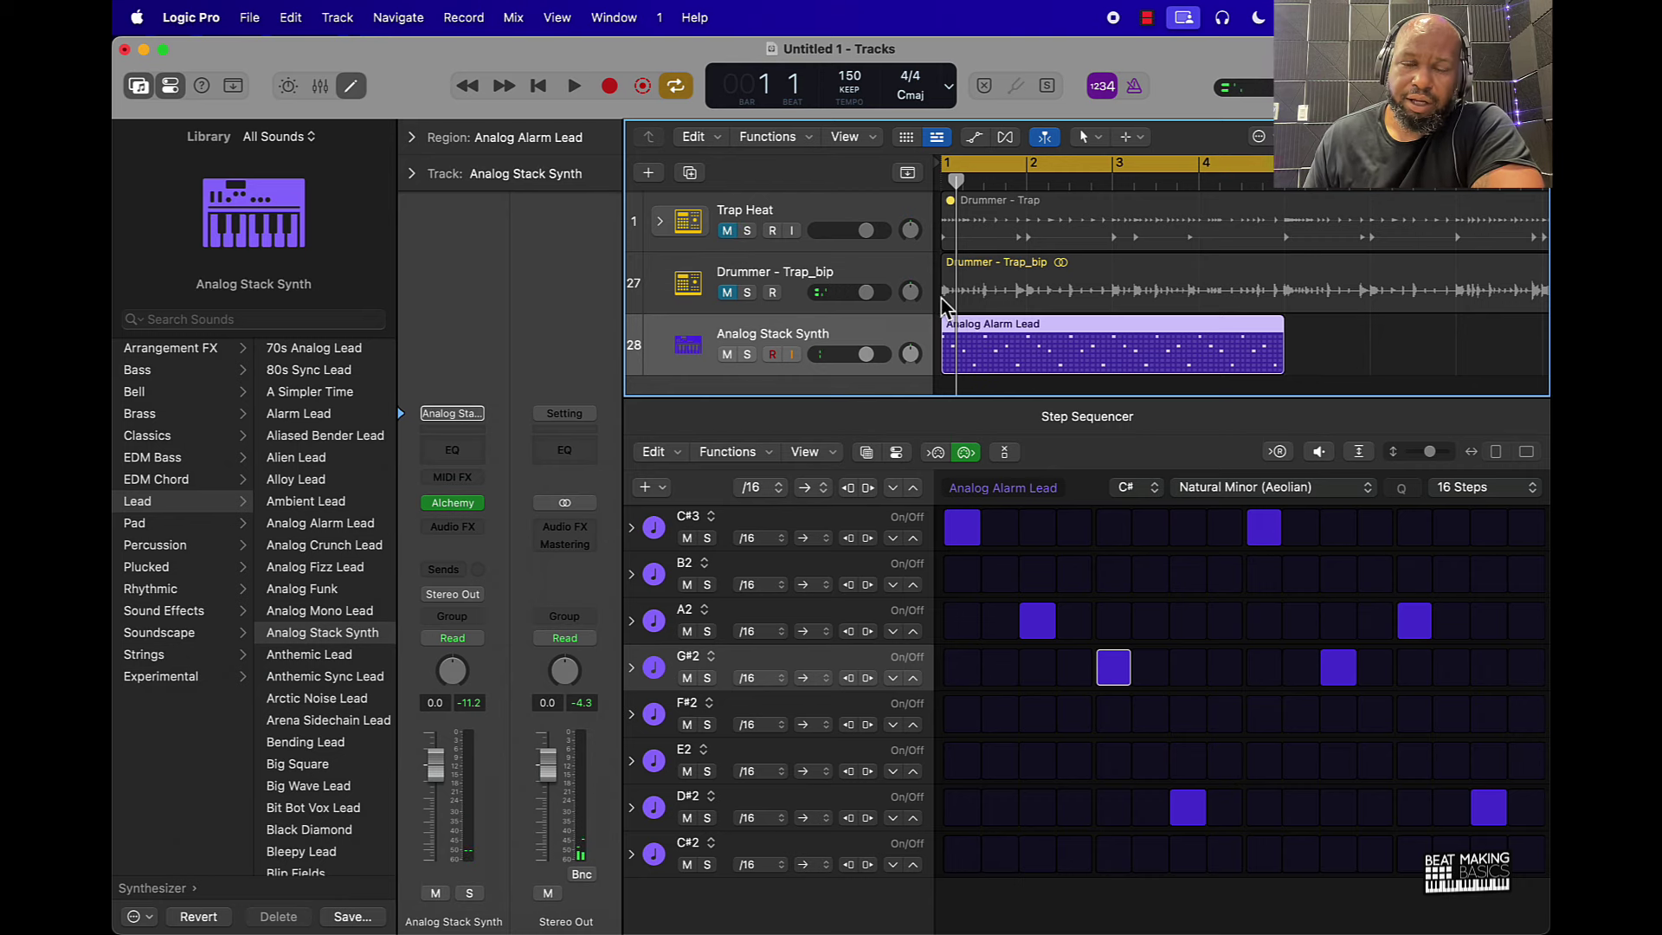
pyautogui.click(651, 174)
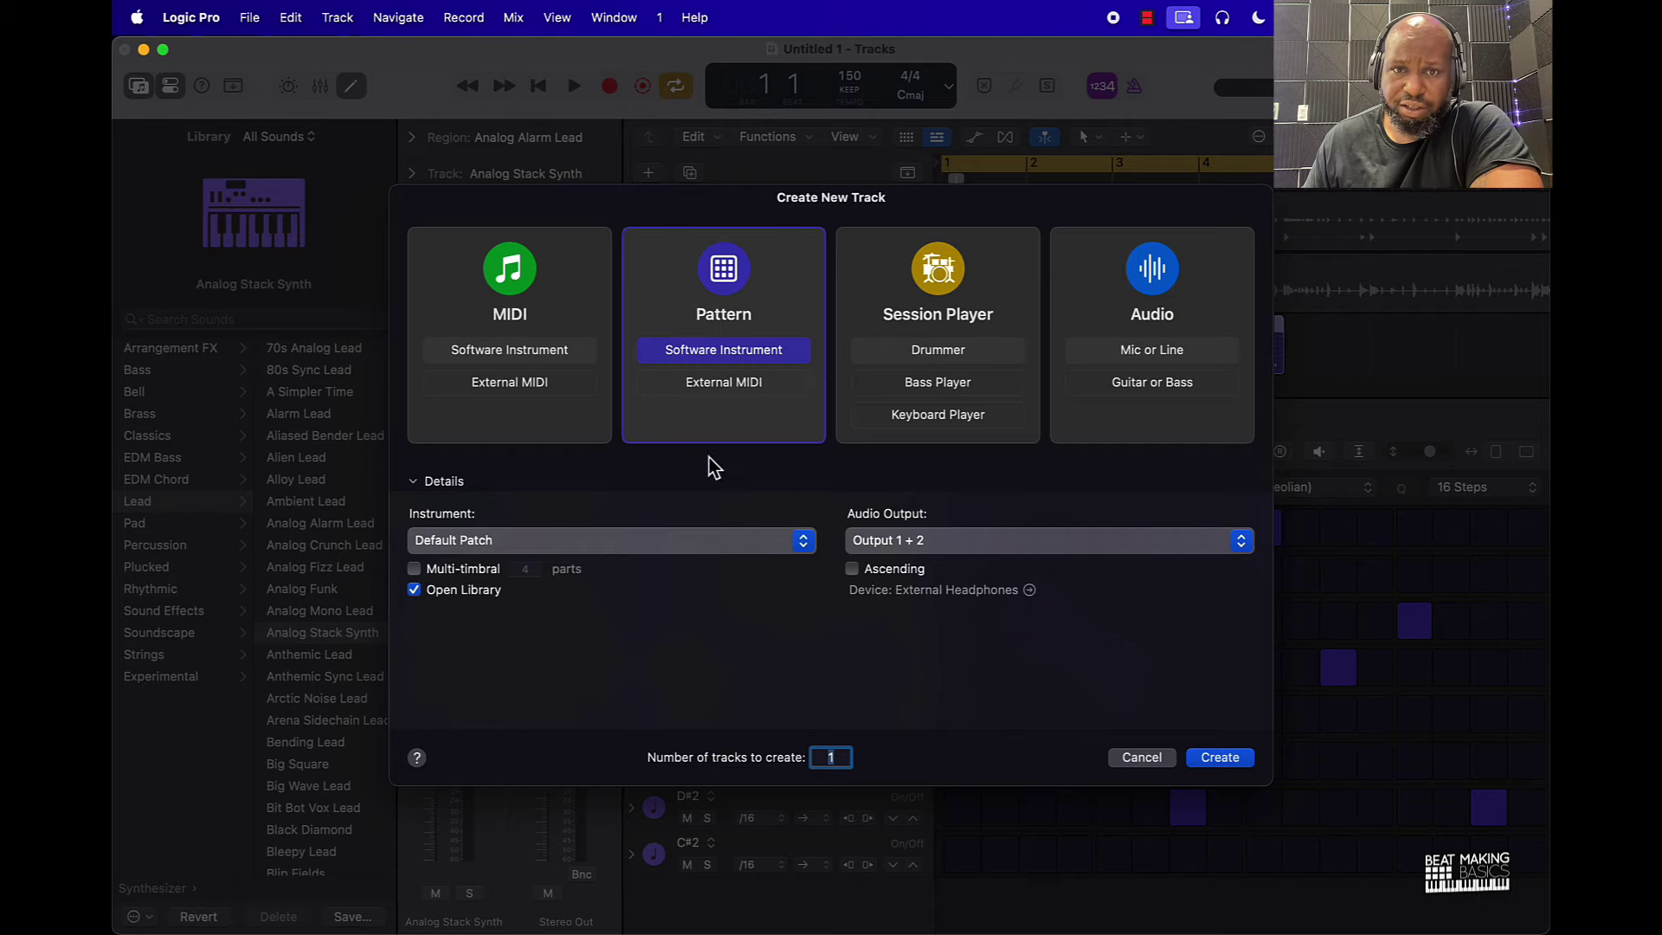
pyautogui.press('Return')
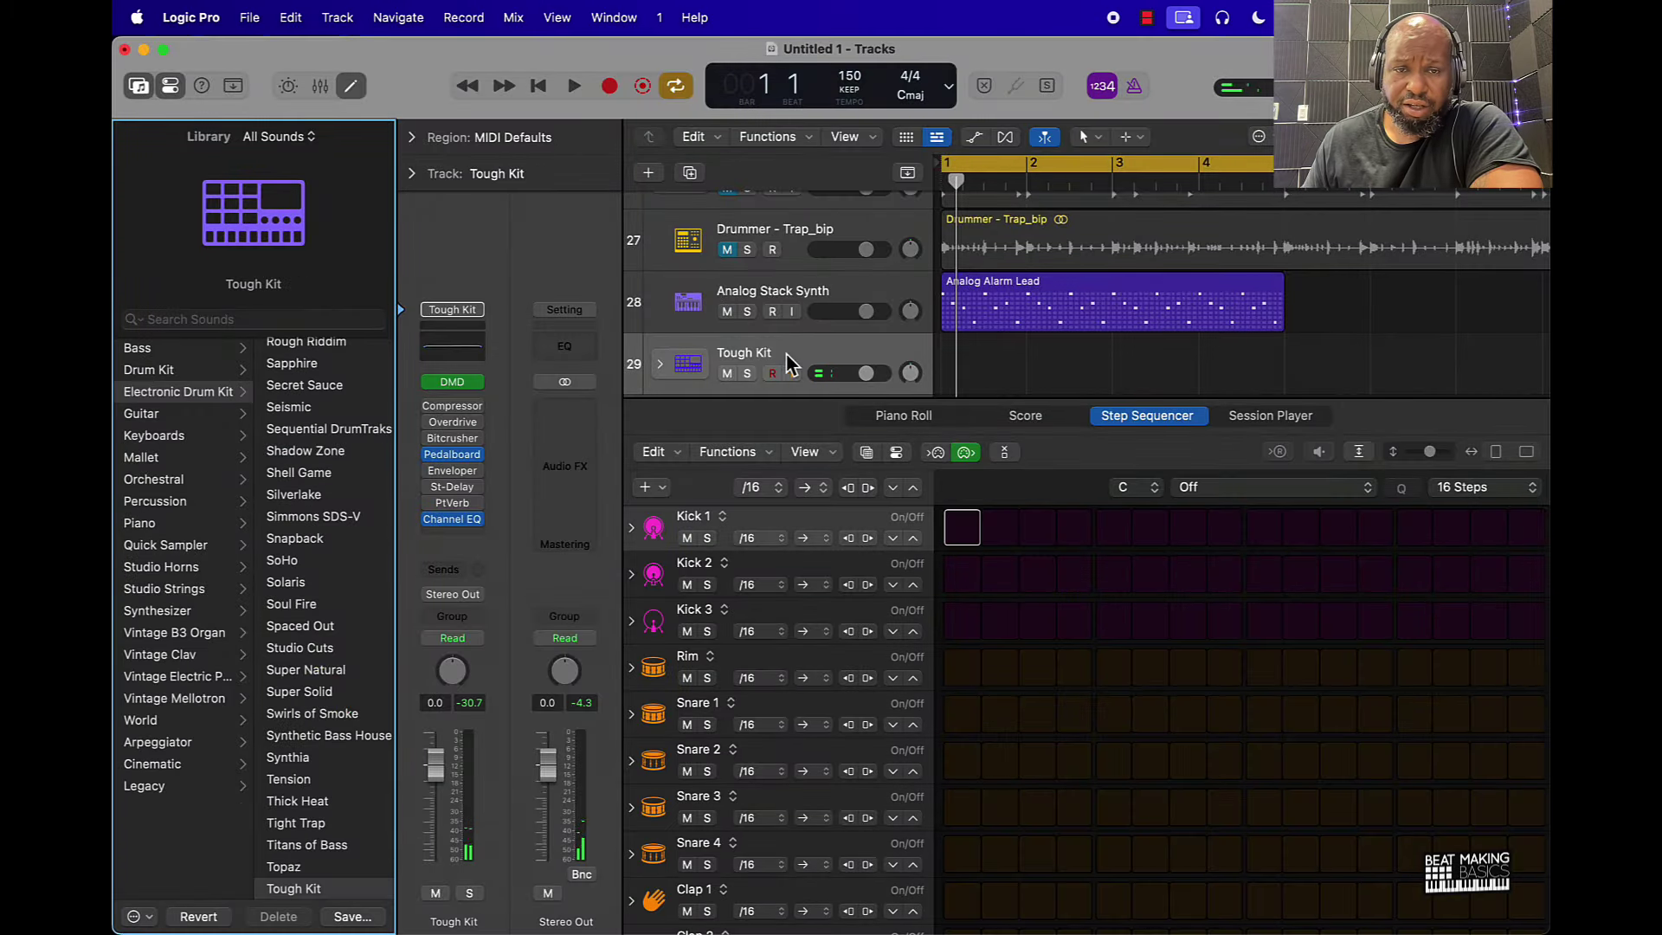
pyautogui.click(812, 360)
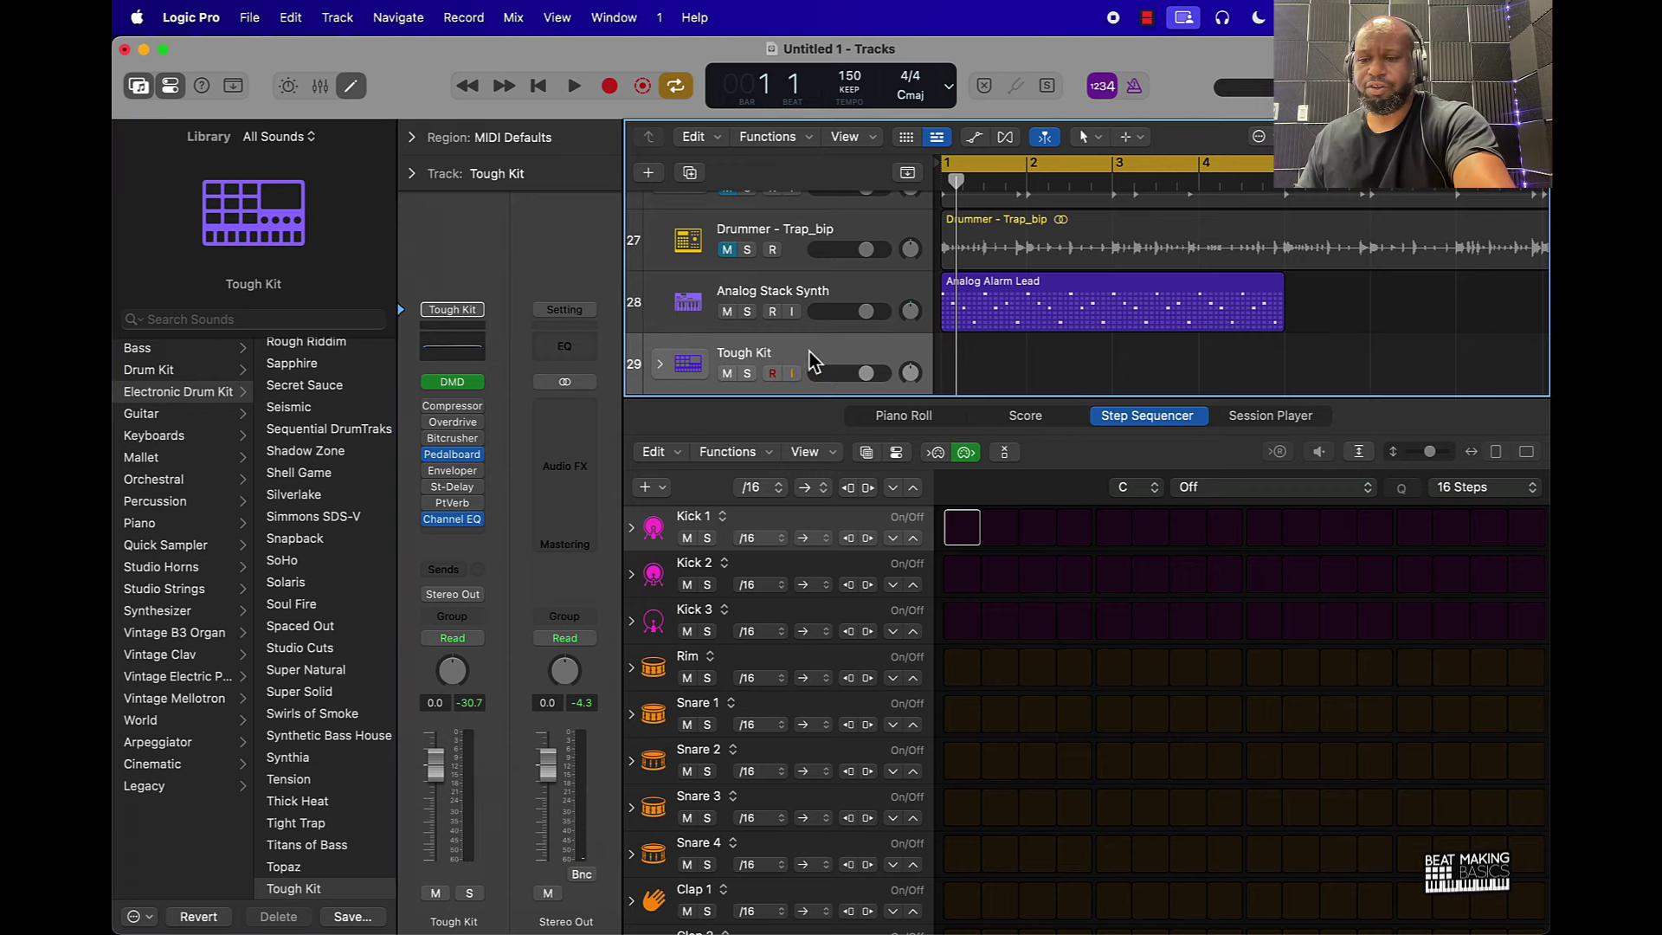
pyautogui.press('super+BackSpace')
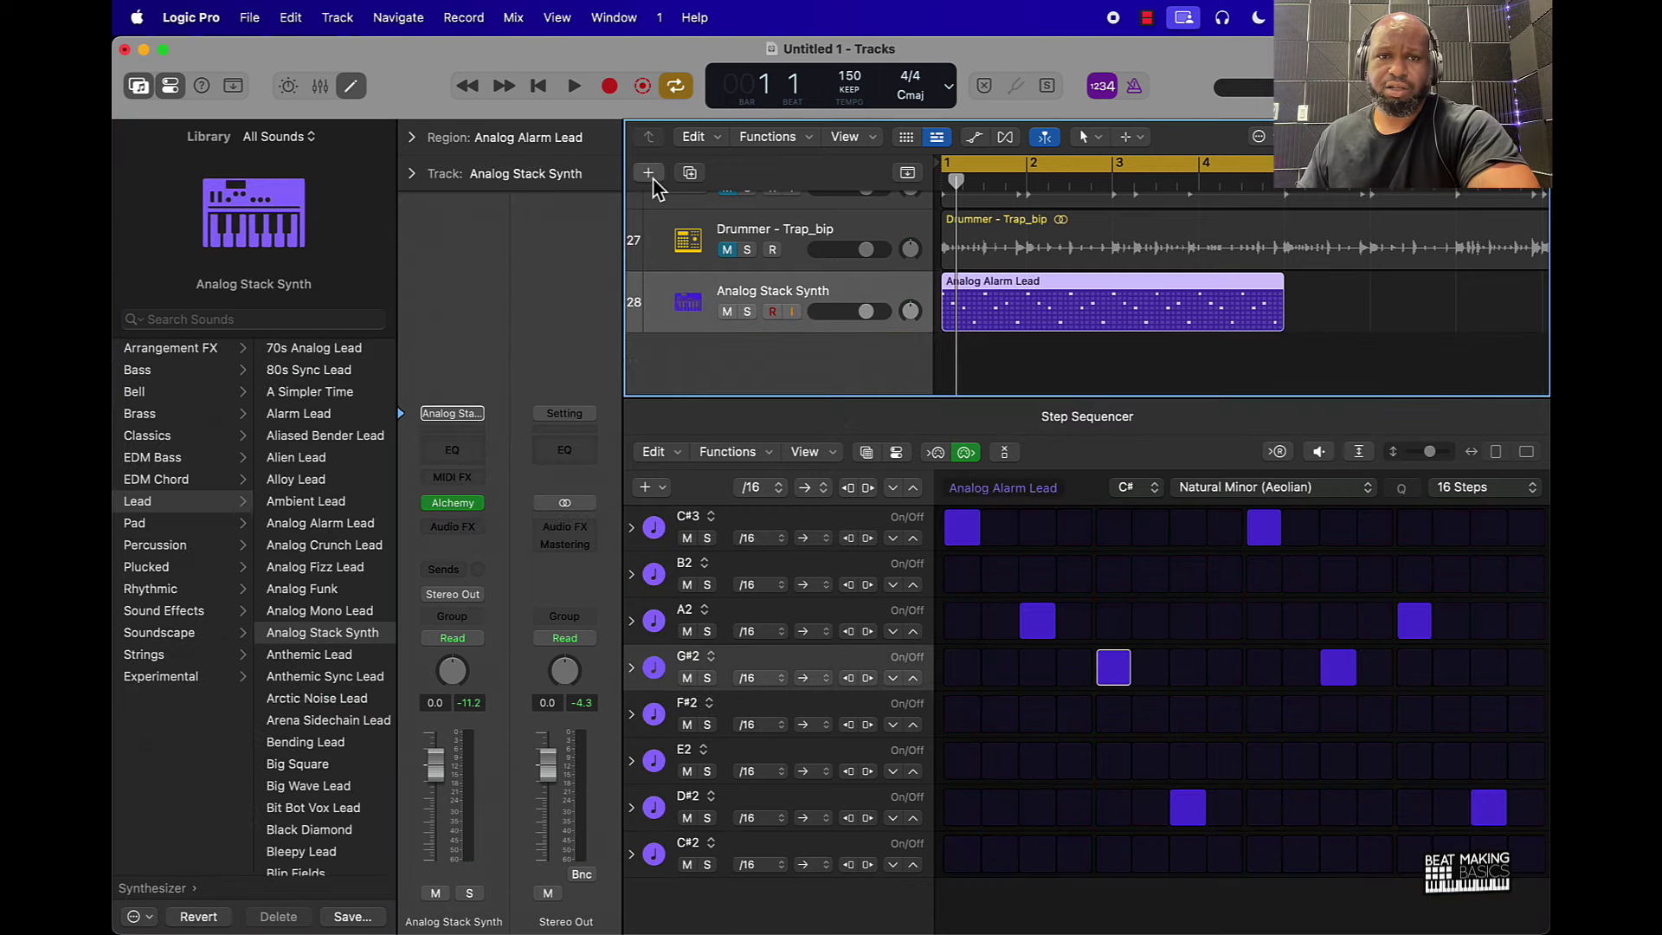
# Create a Pattern software instrument track with a mono Quick Sampler (Single Sample), then open and enlarge the Quick Sampler window.
pyautogui.click(648, 172)
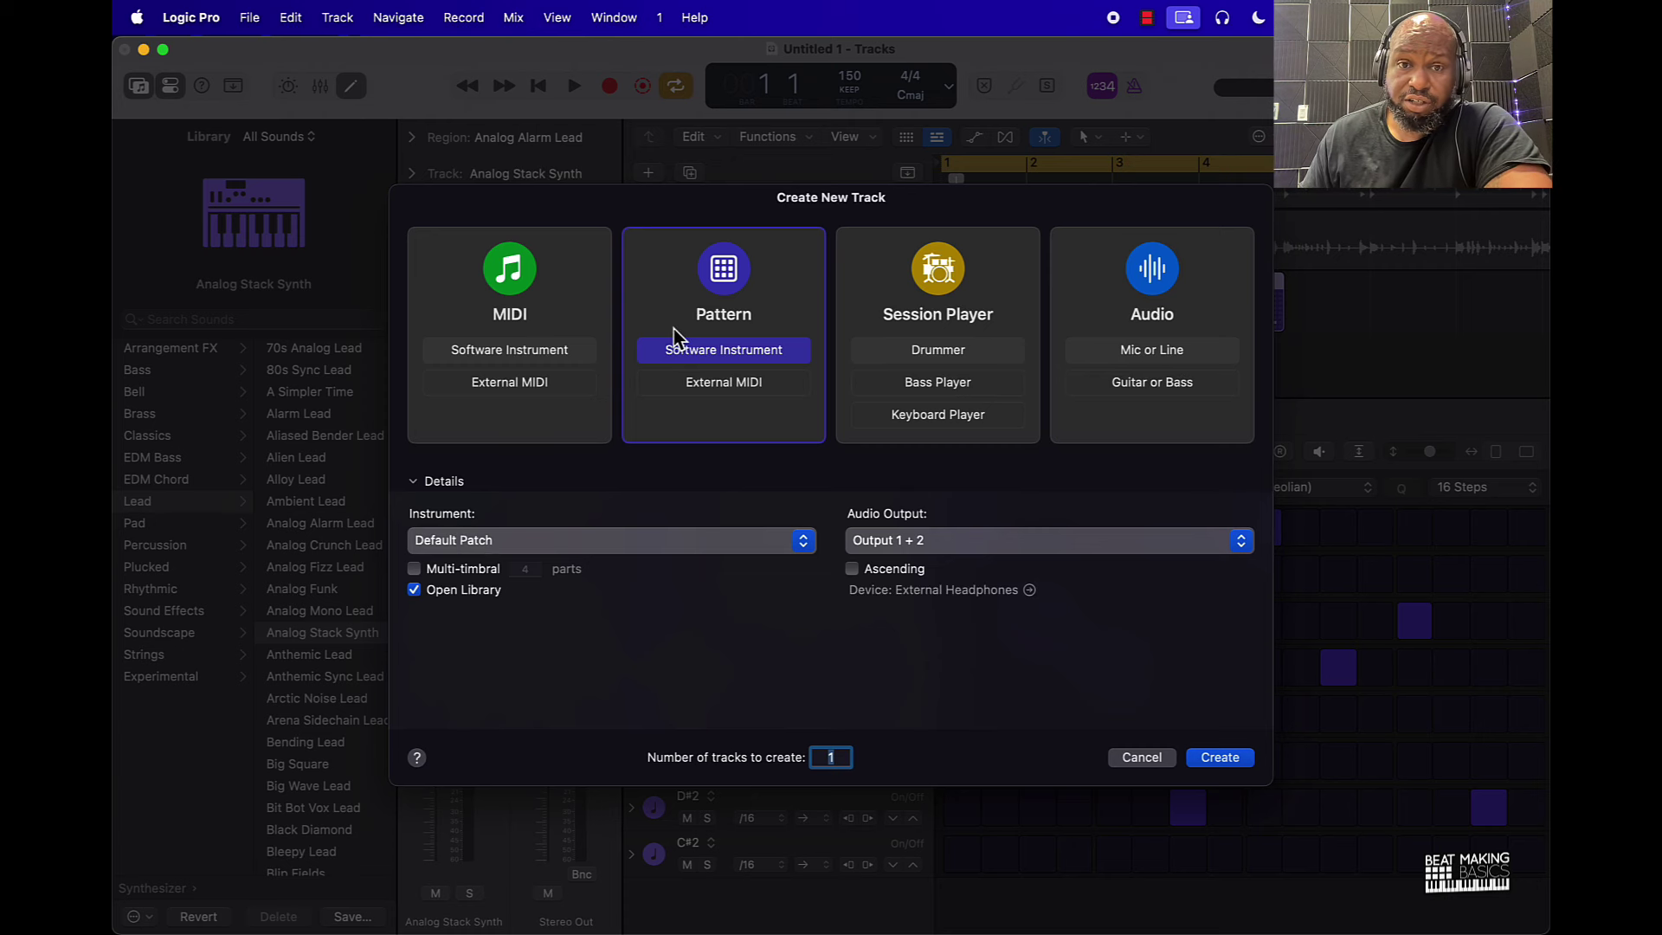
pyautogui.click(464, 544)
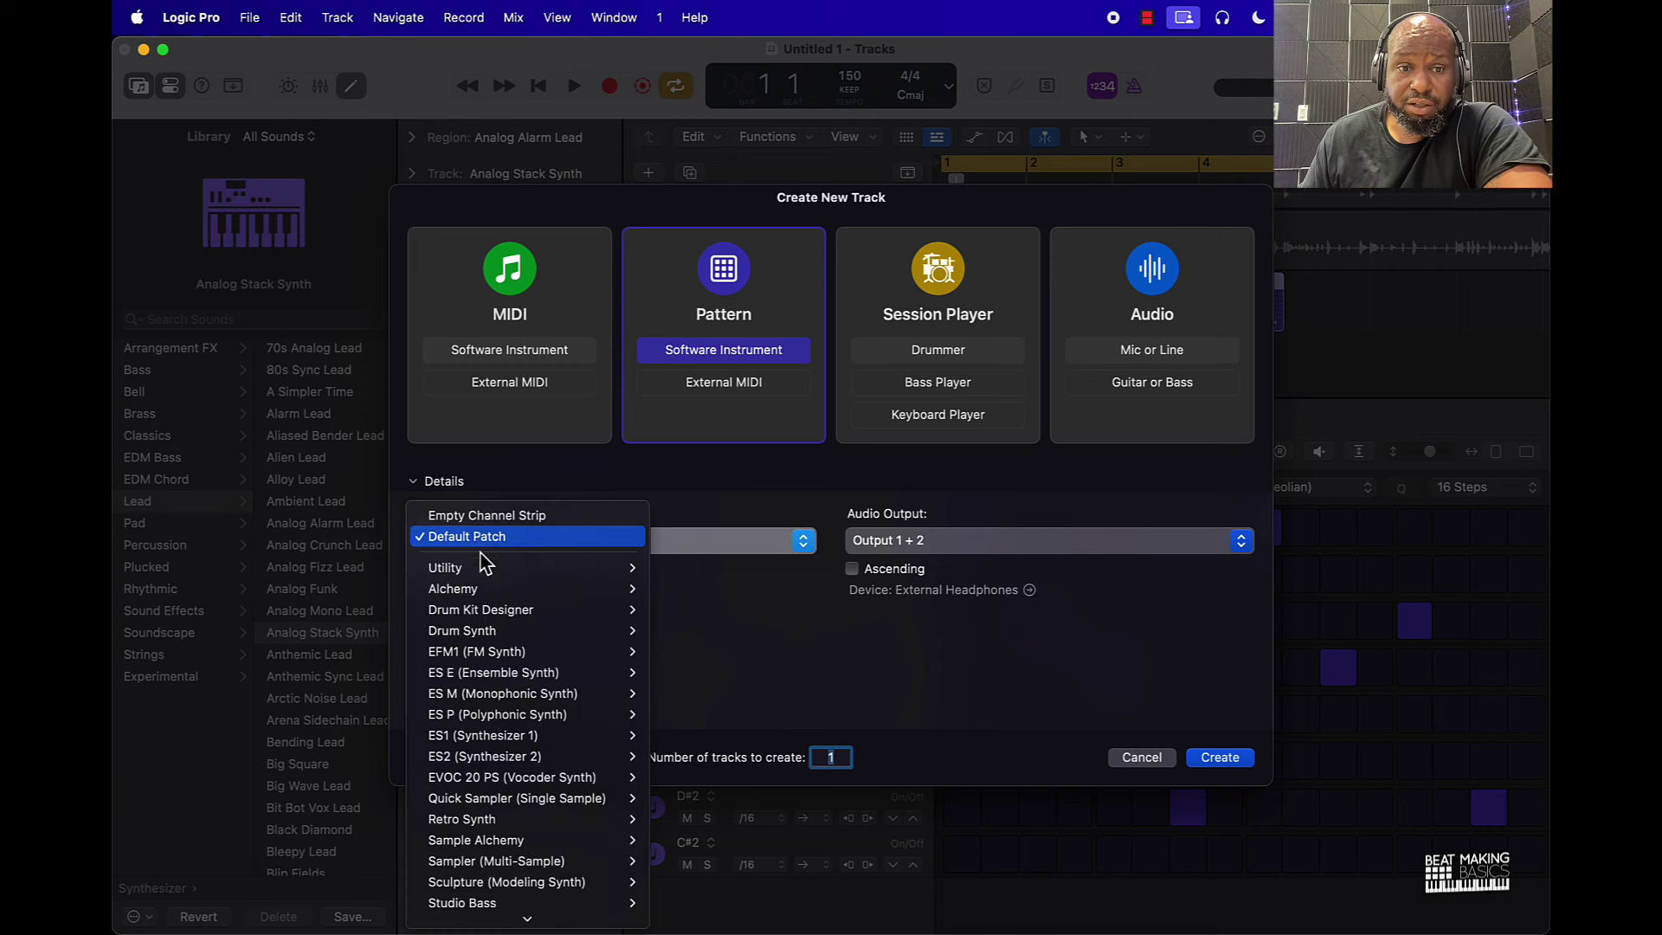
pyautogui.moveTo(530, 805)
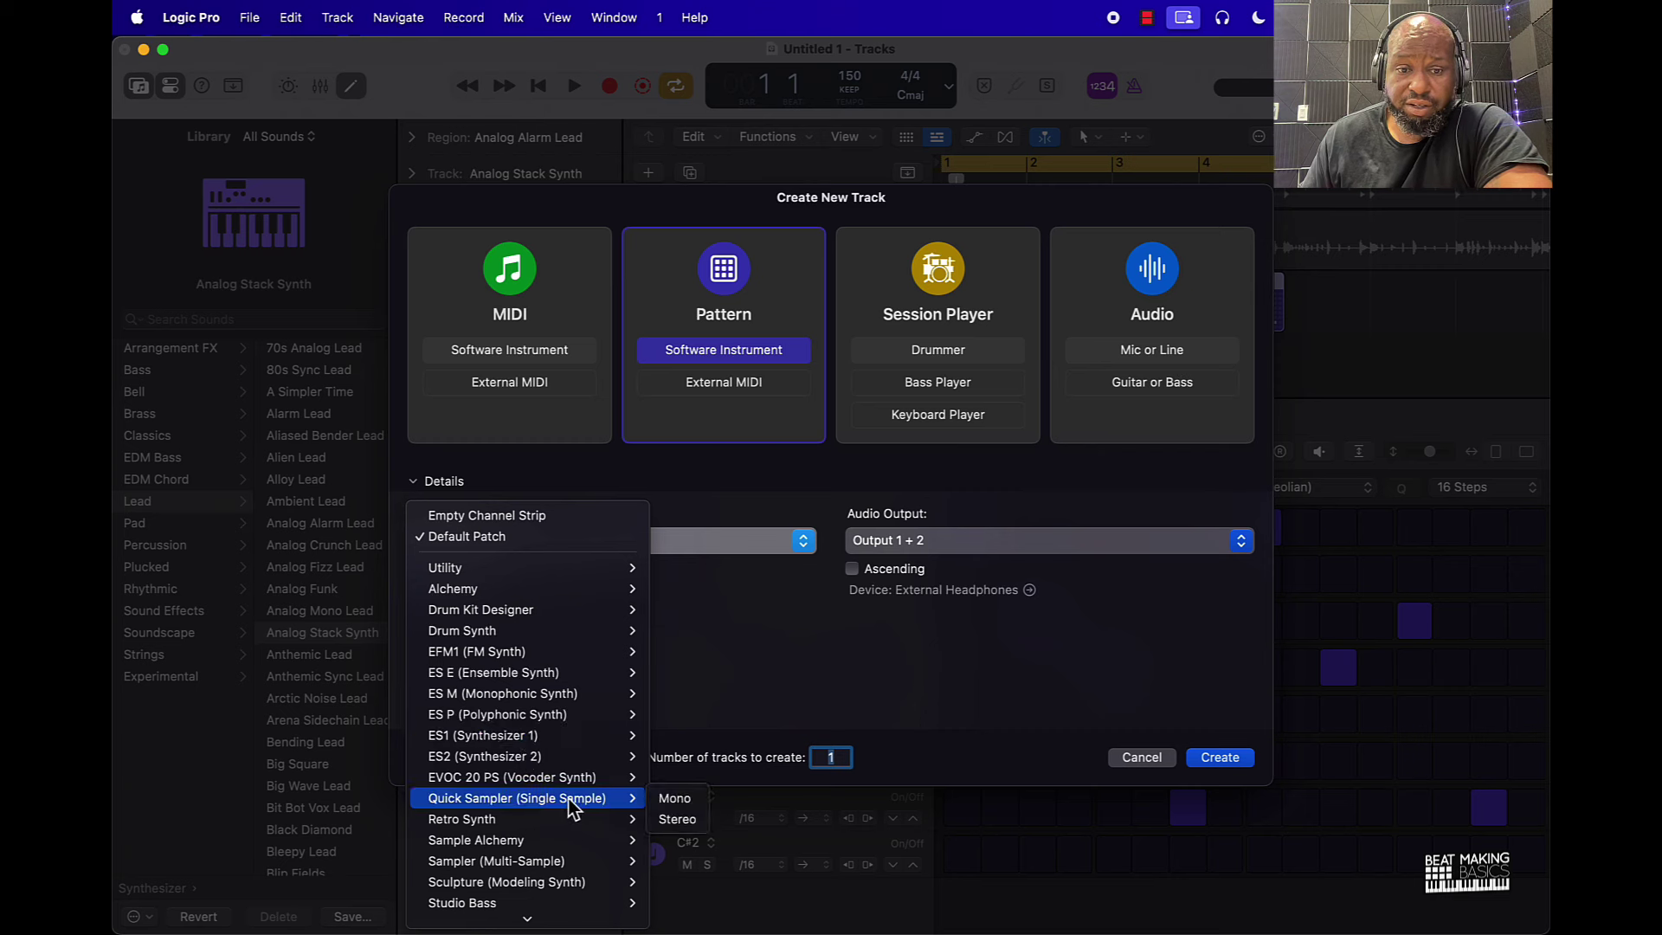
pyautogui.click(682, 802)
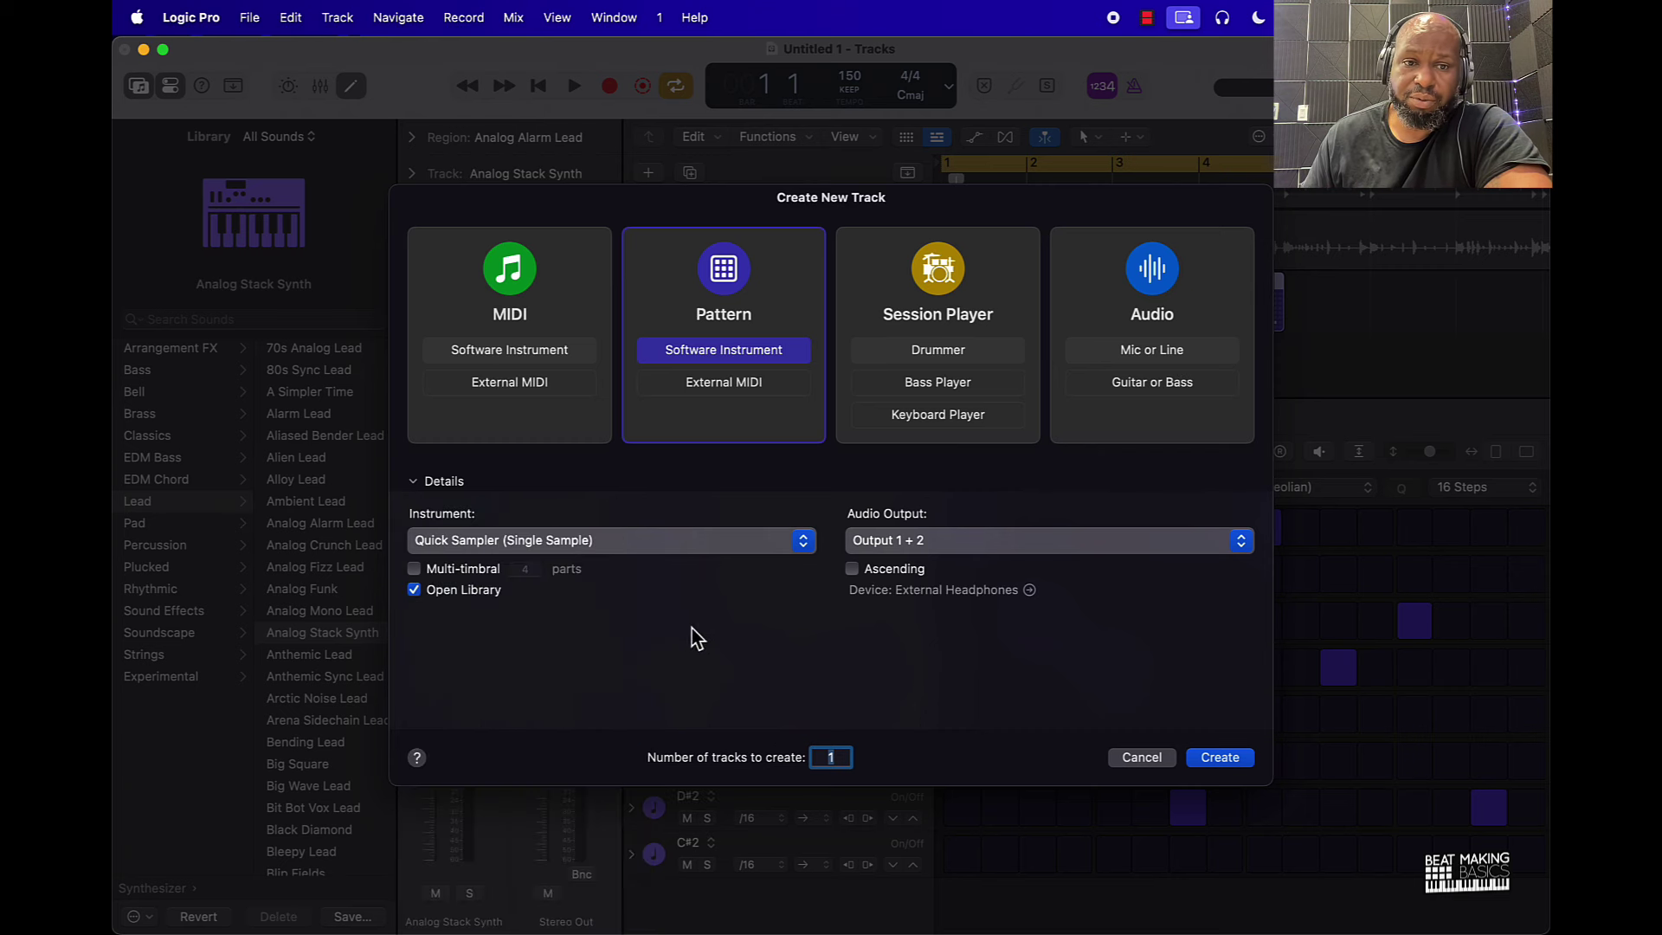
pyautogui.click(1229, 759)
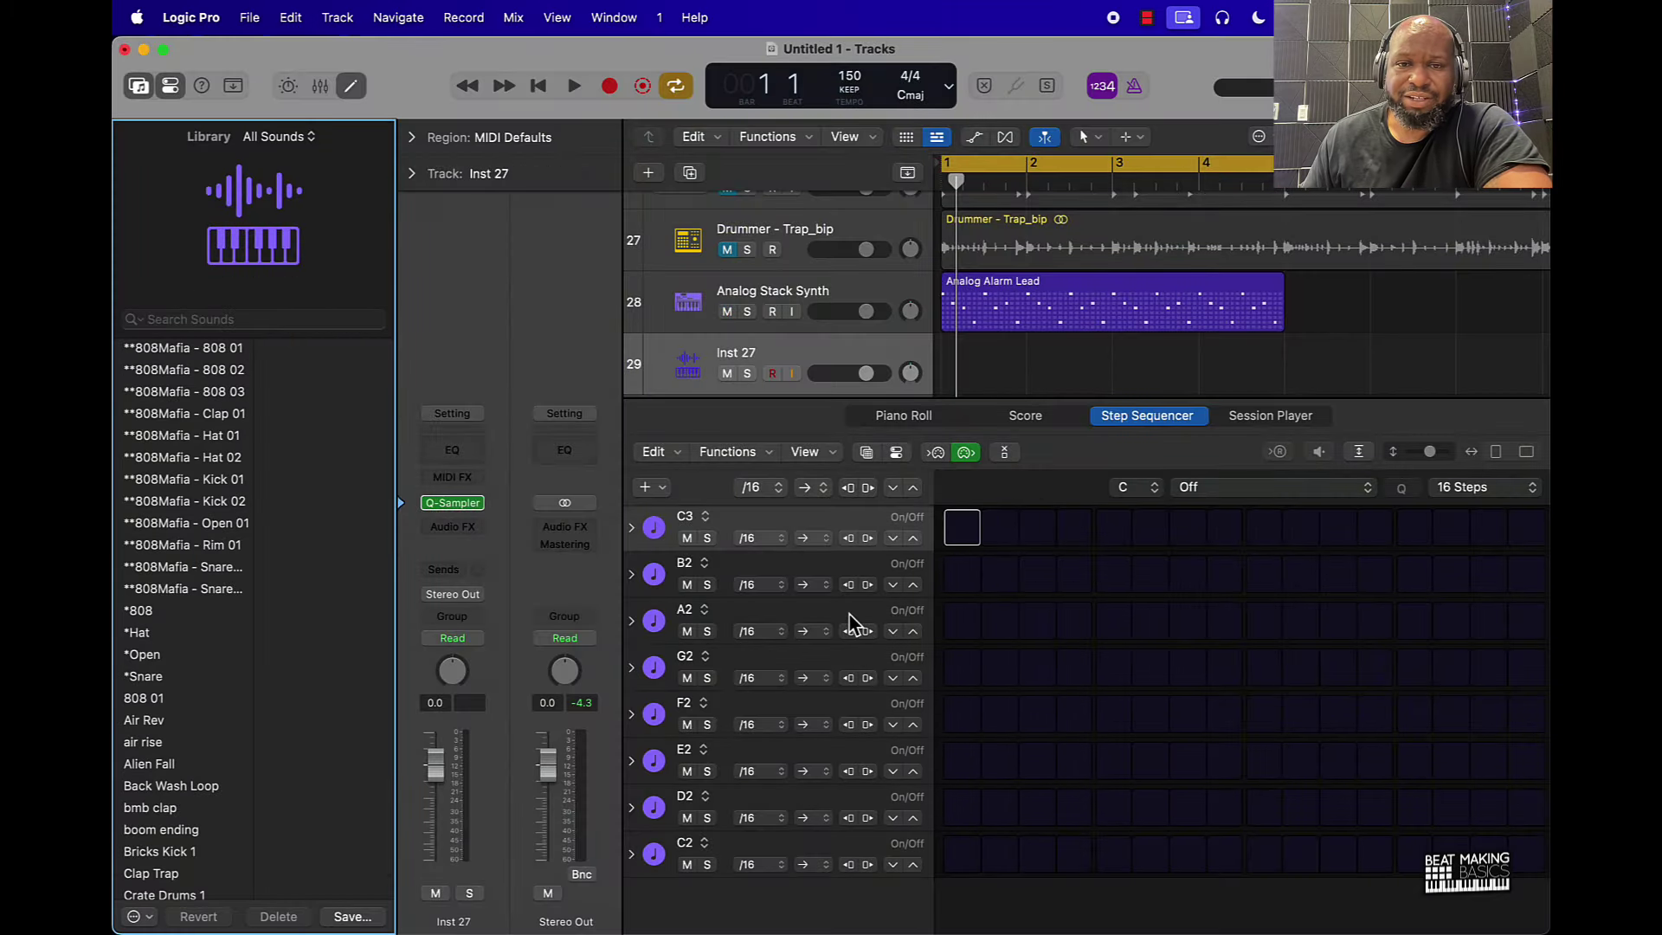
pyautogui.click(457, 508)
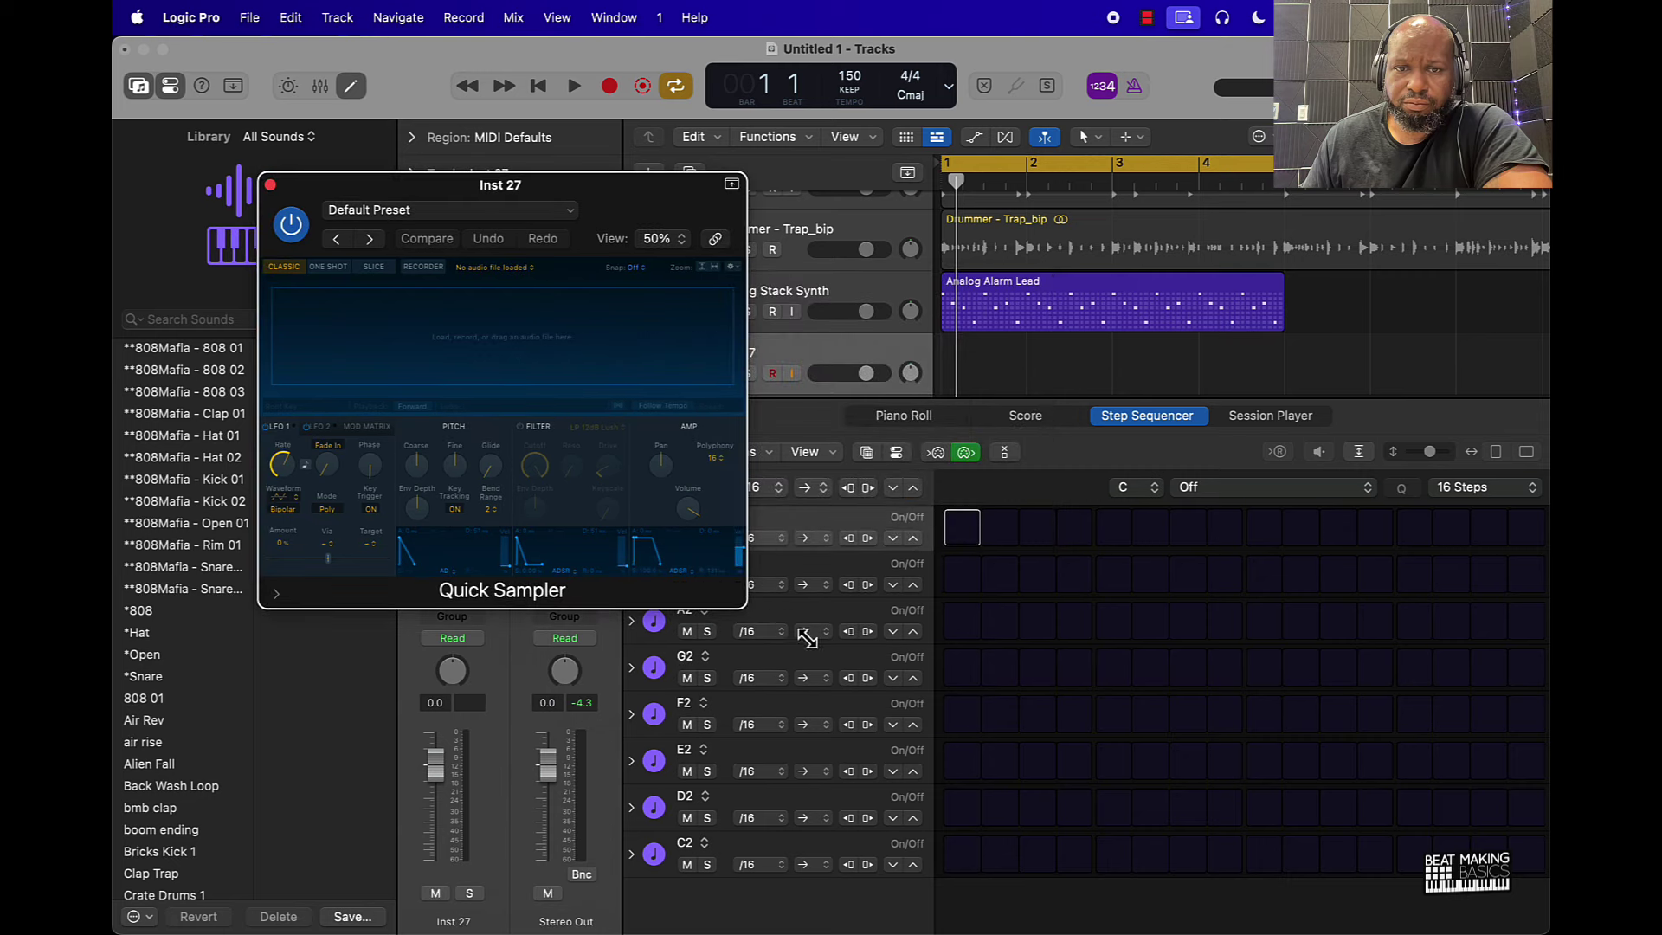
pyautogui.moveTo(807, 638); pyautogui.dragTo(1090, 805)
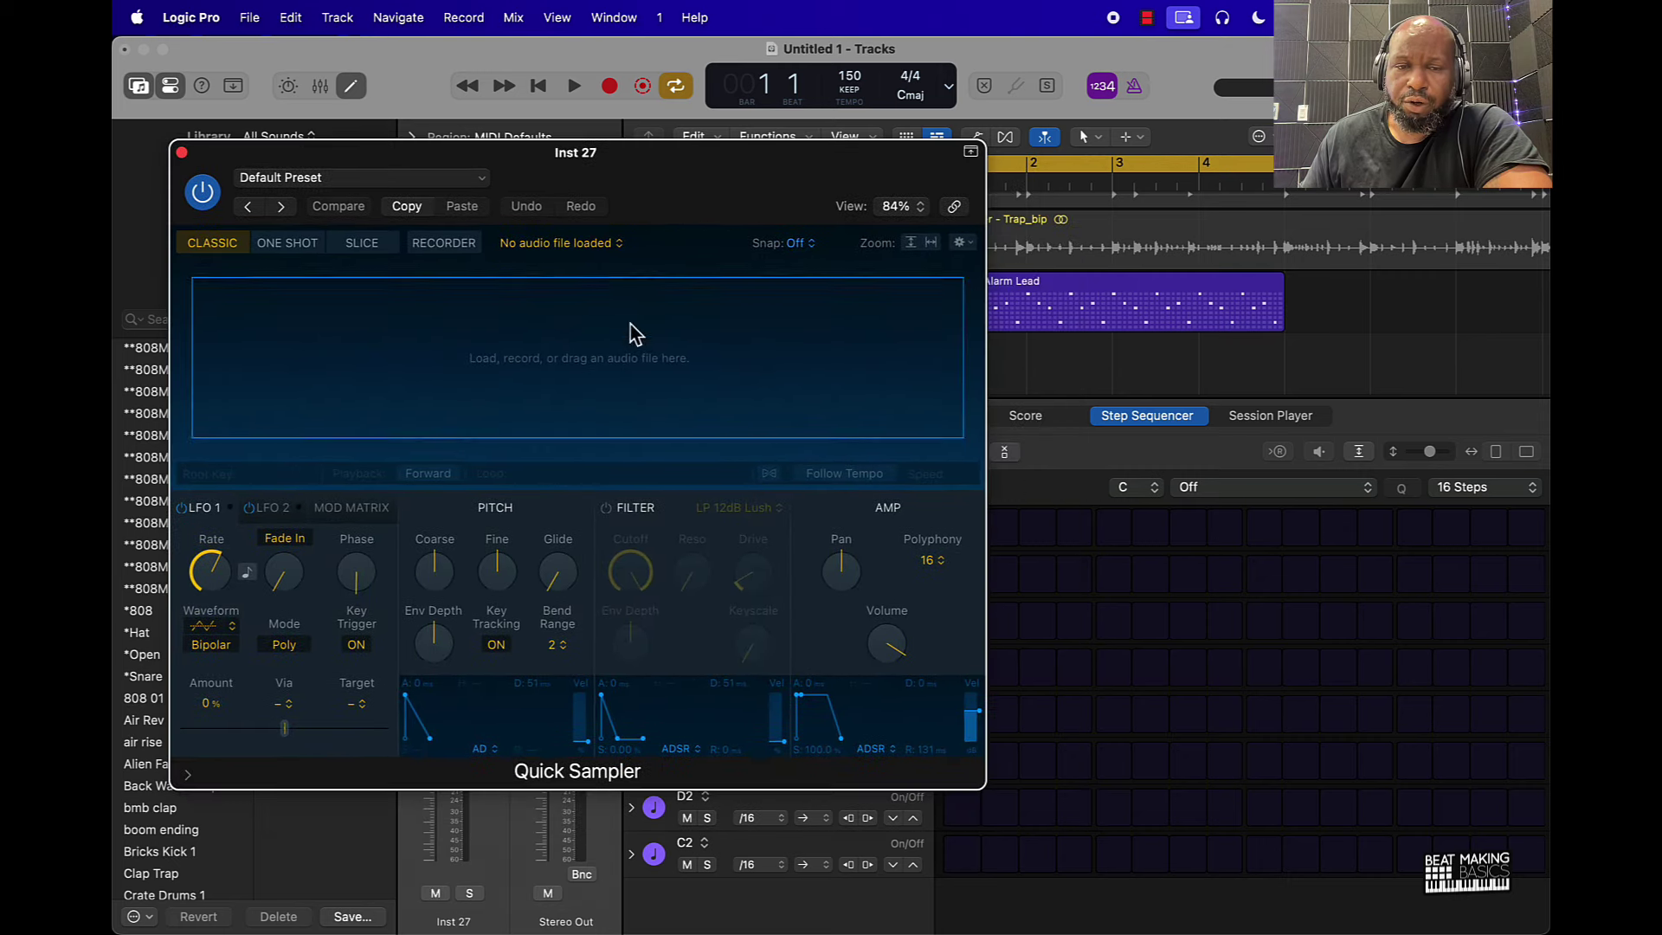
# Open the Loop Browser and filter the loops to the All Drums instrument and the Hip Hop genre.
pyautogui.click(1430, 351)
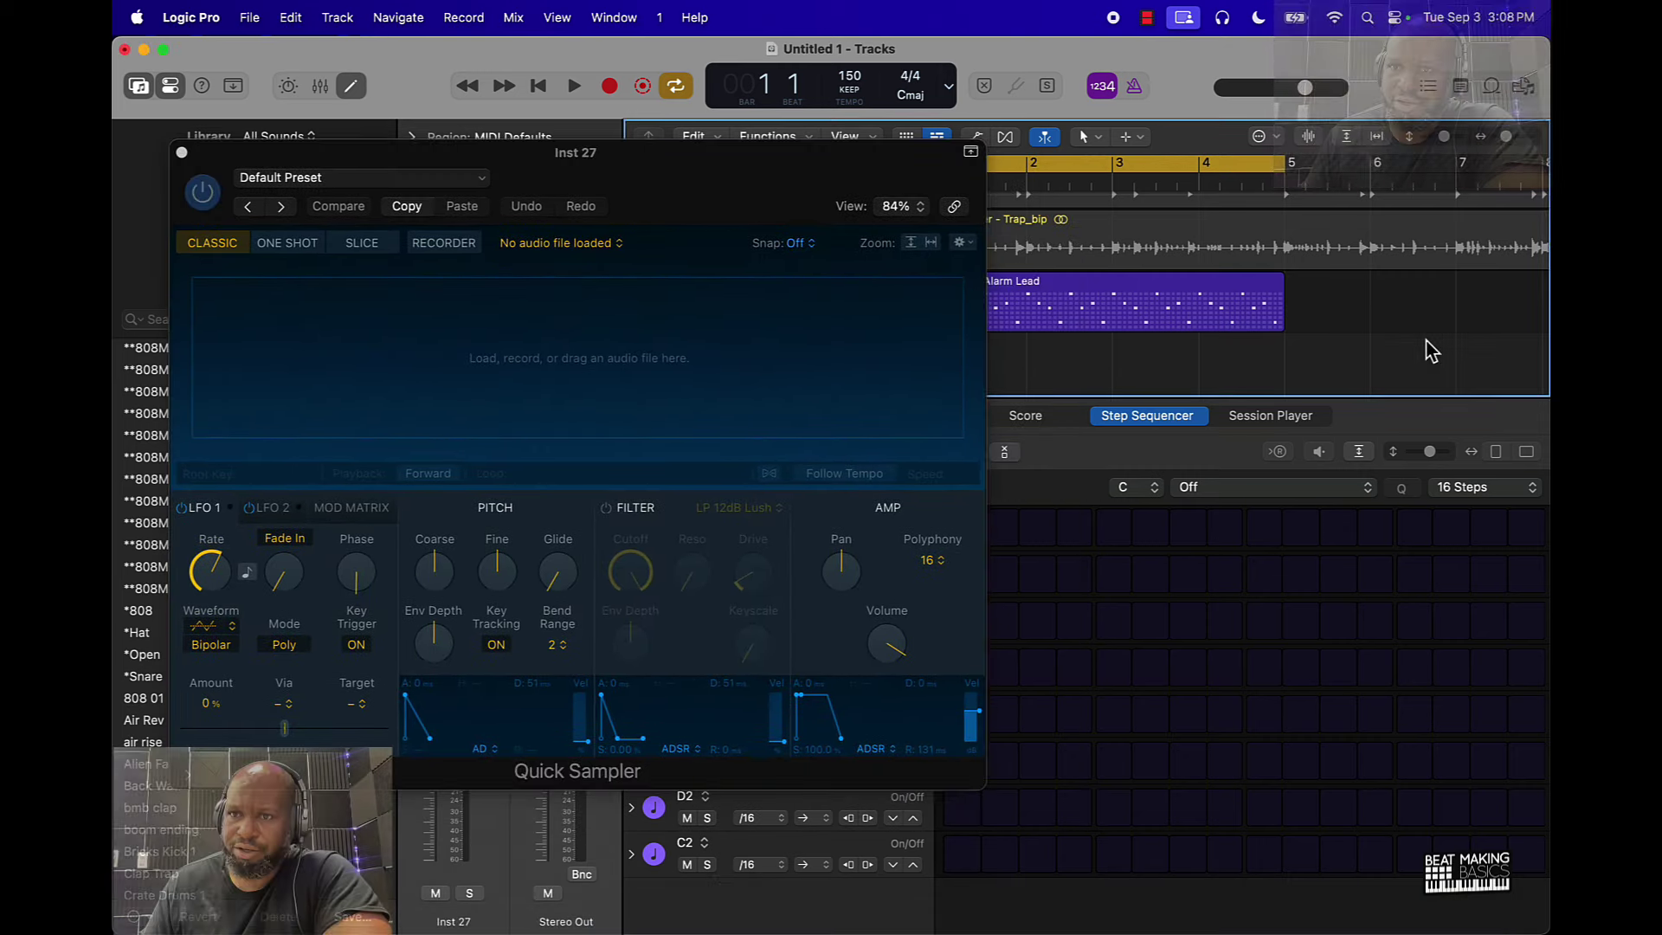
pyautogui.click(1491, 86)
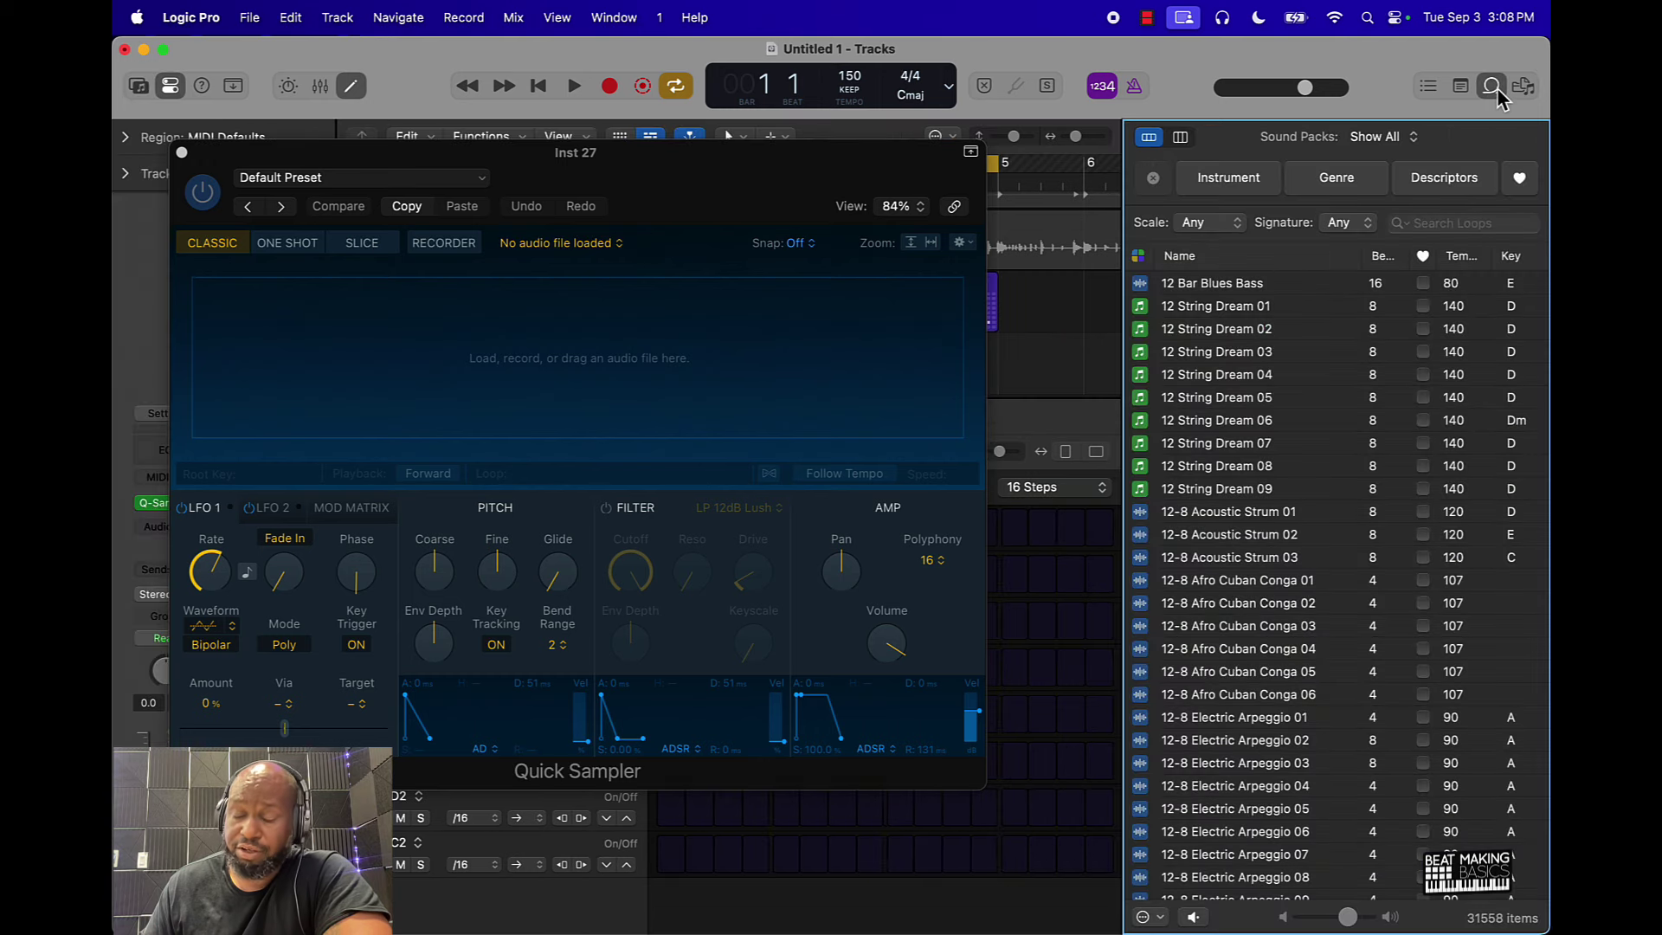
pyautogui.click(1252, 190)
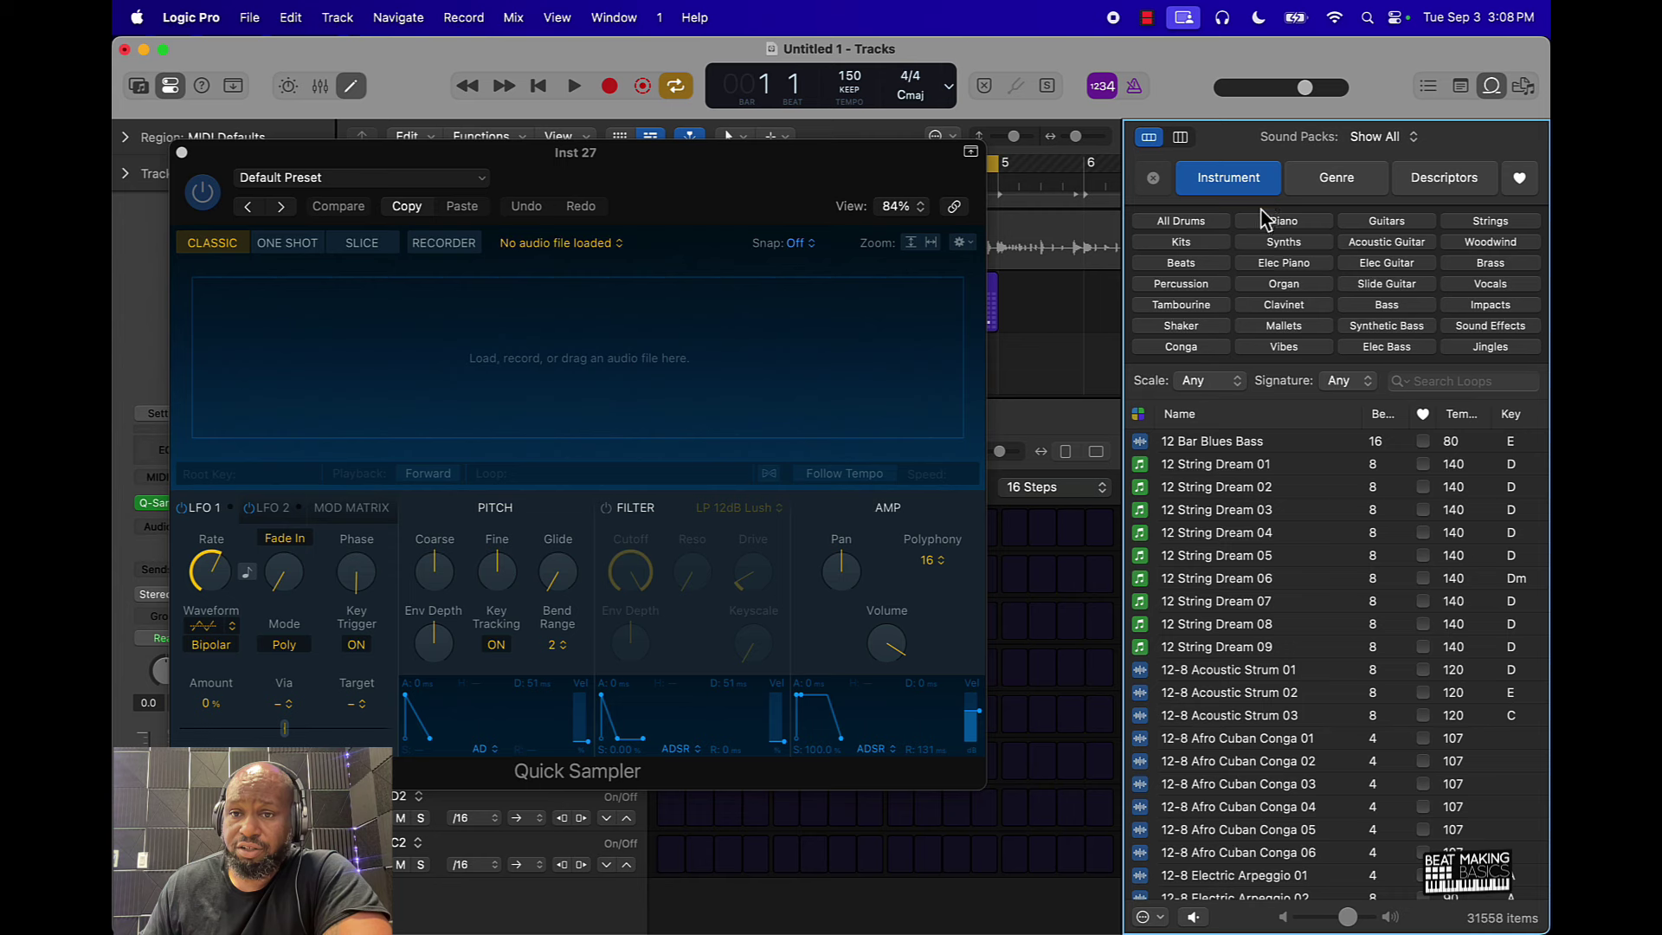
pyautogui.click(1182, 222)
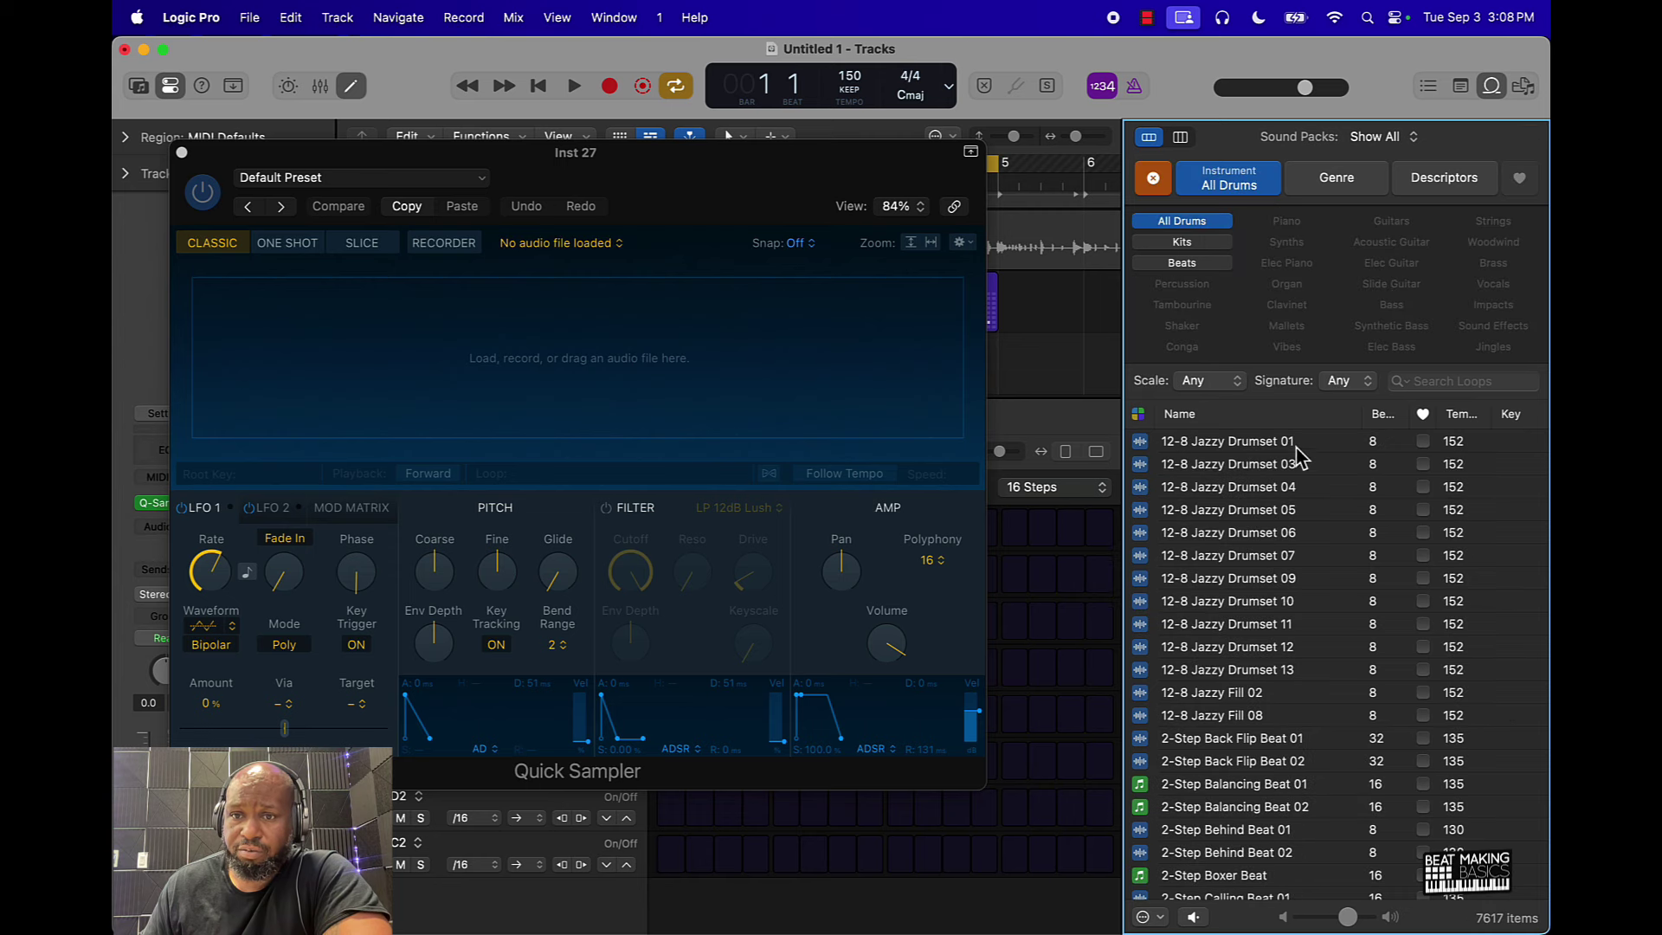
pyautogui.click(1336, 182)
pyautogui.click(1388, 243)
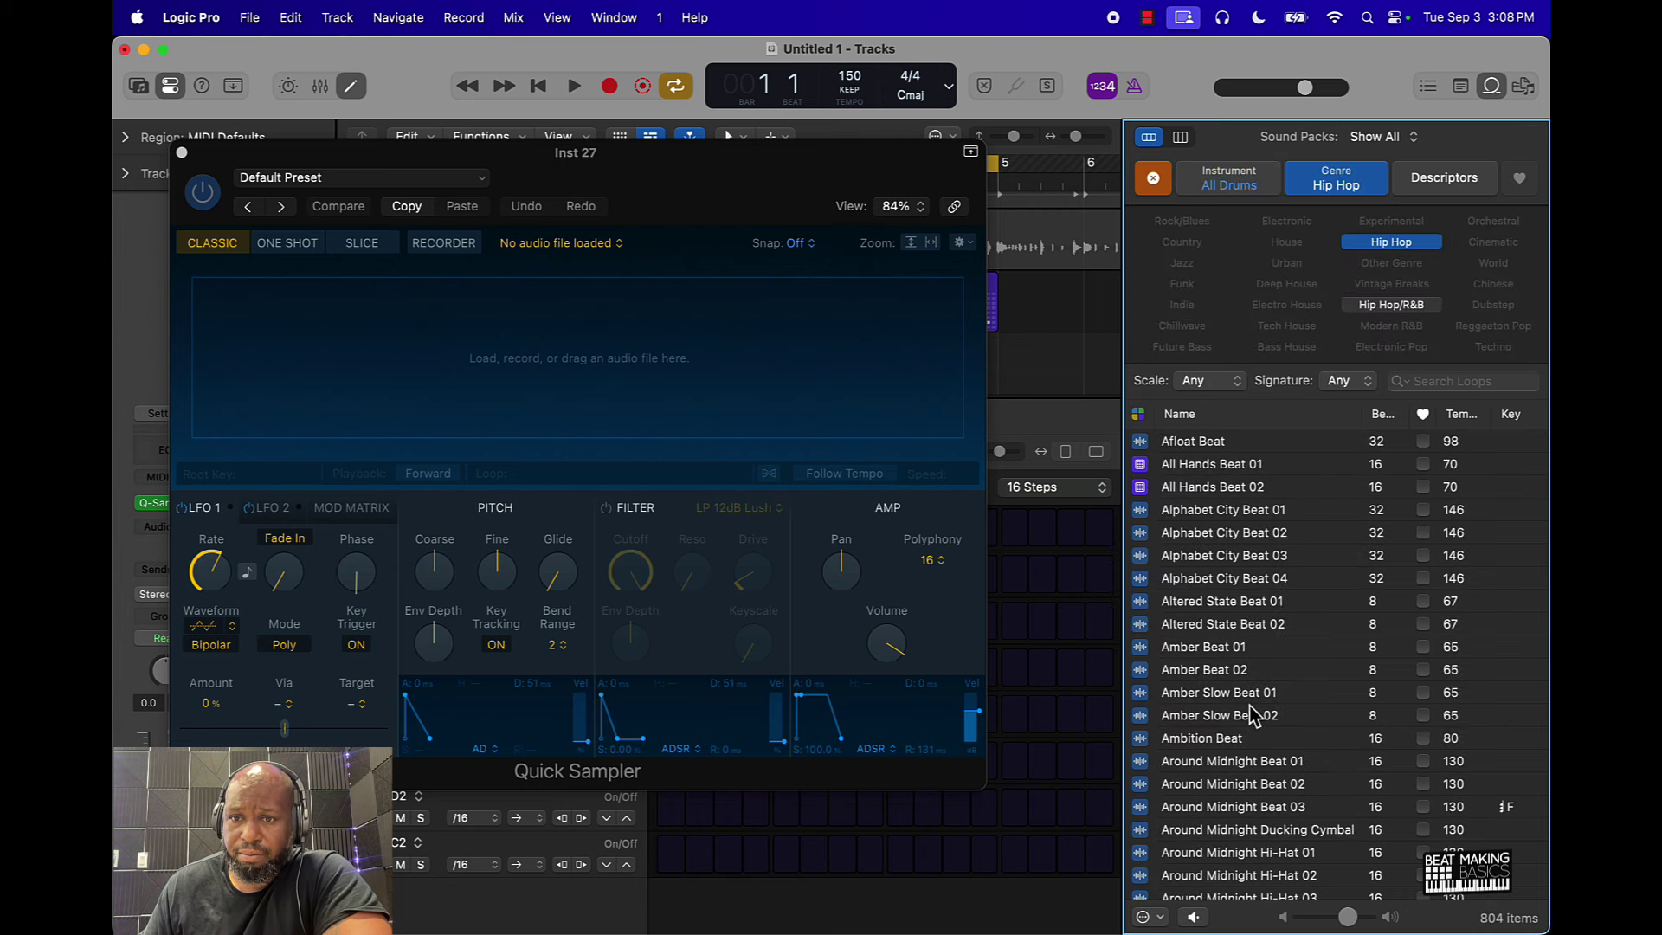
# Audition the B-Side Cuts Snare, Black Tie Beat and Bongo Room Beat loops.
pyautogui.scroll(-10, 1246, 701)
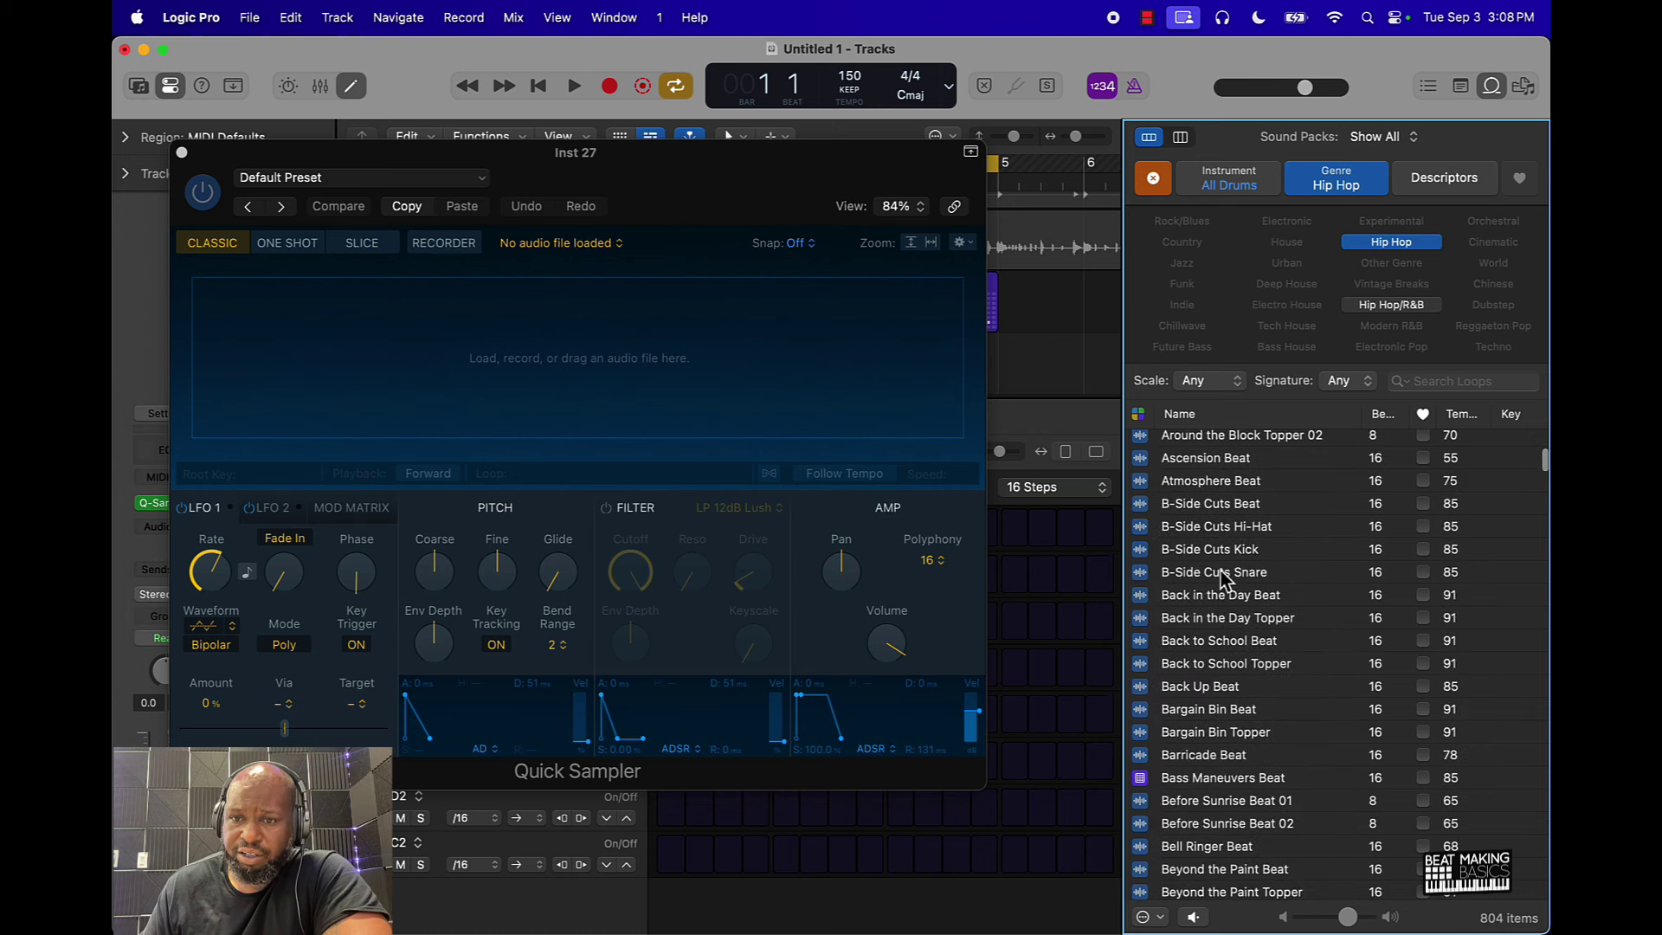
pyautogui.click(1224, 575)
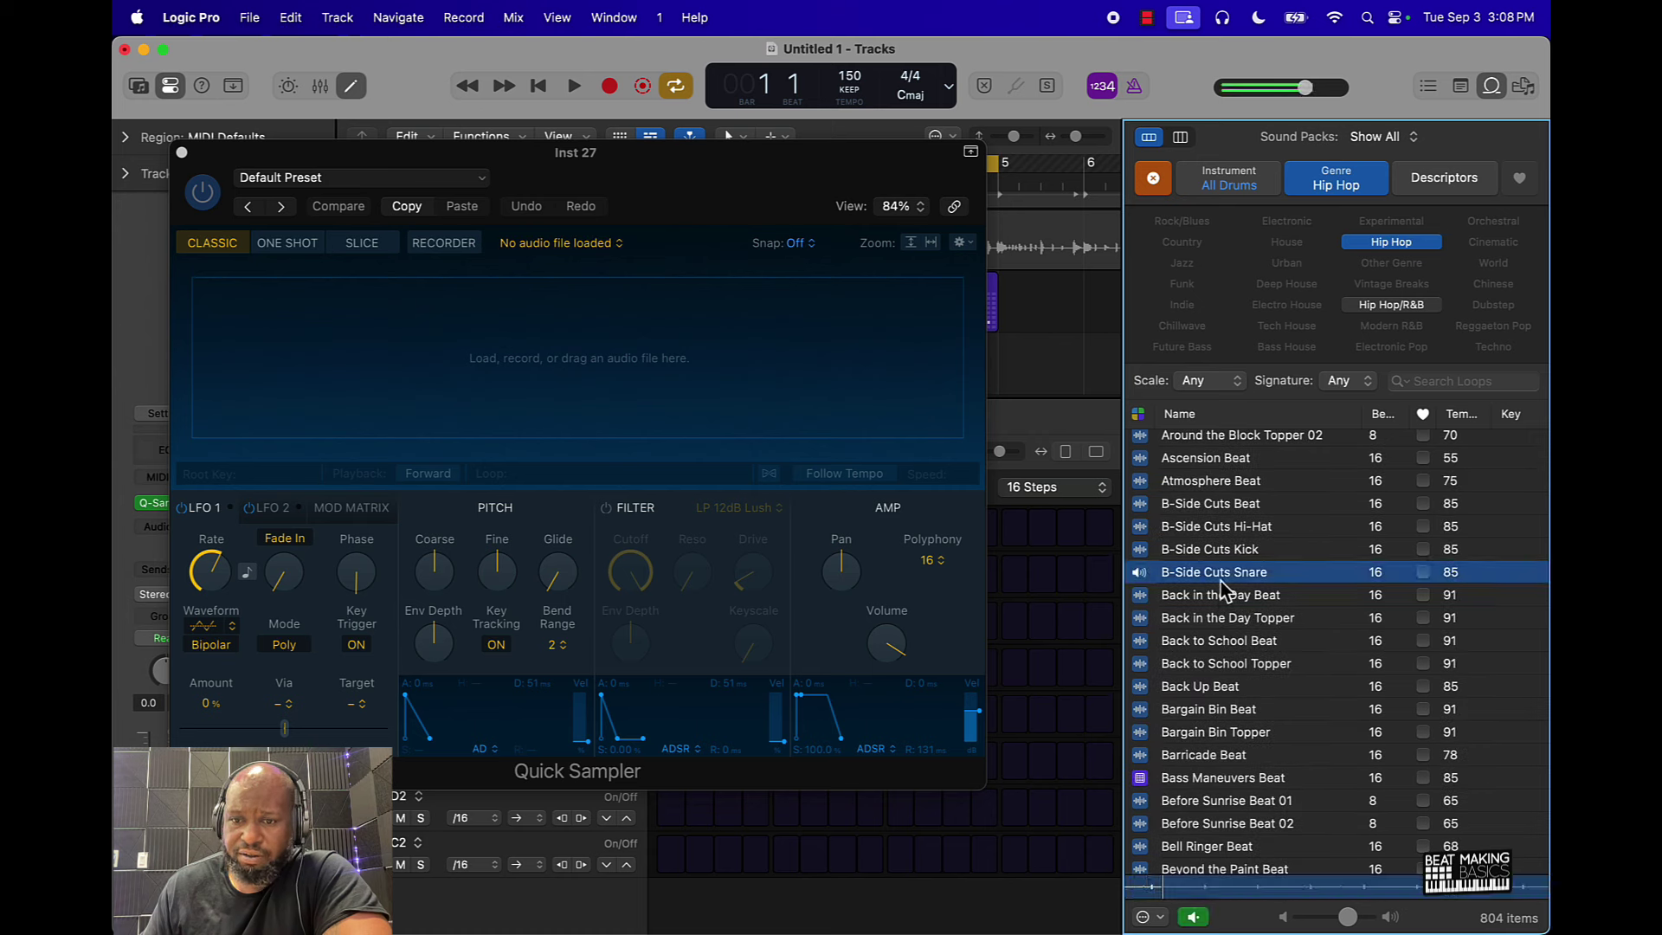
pyautogui.scroll(-7, 1223, 645)
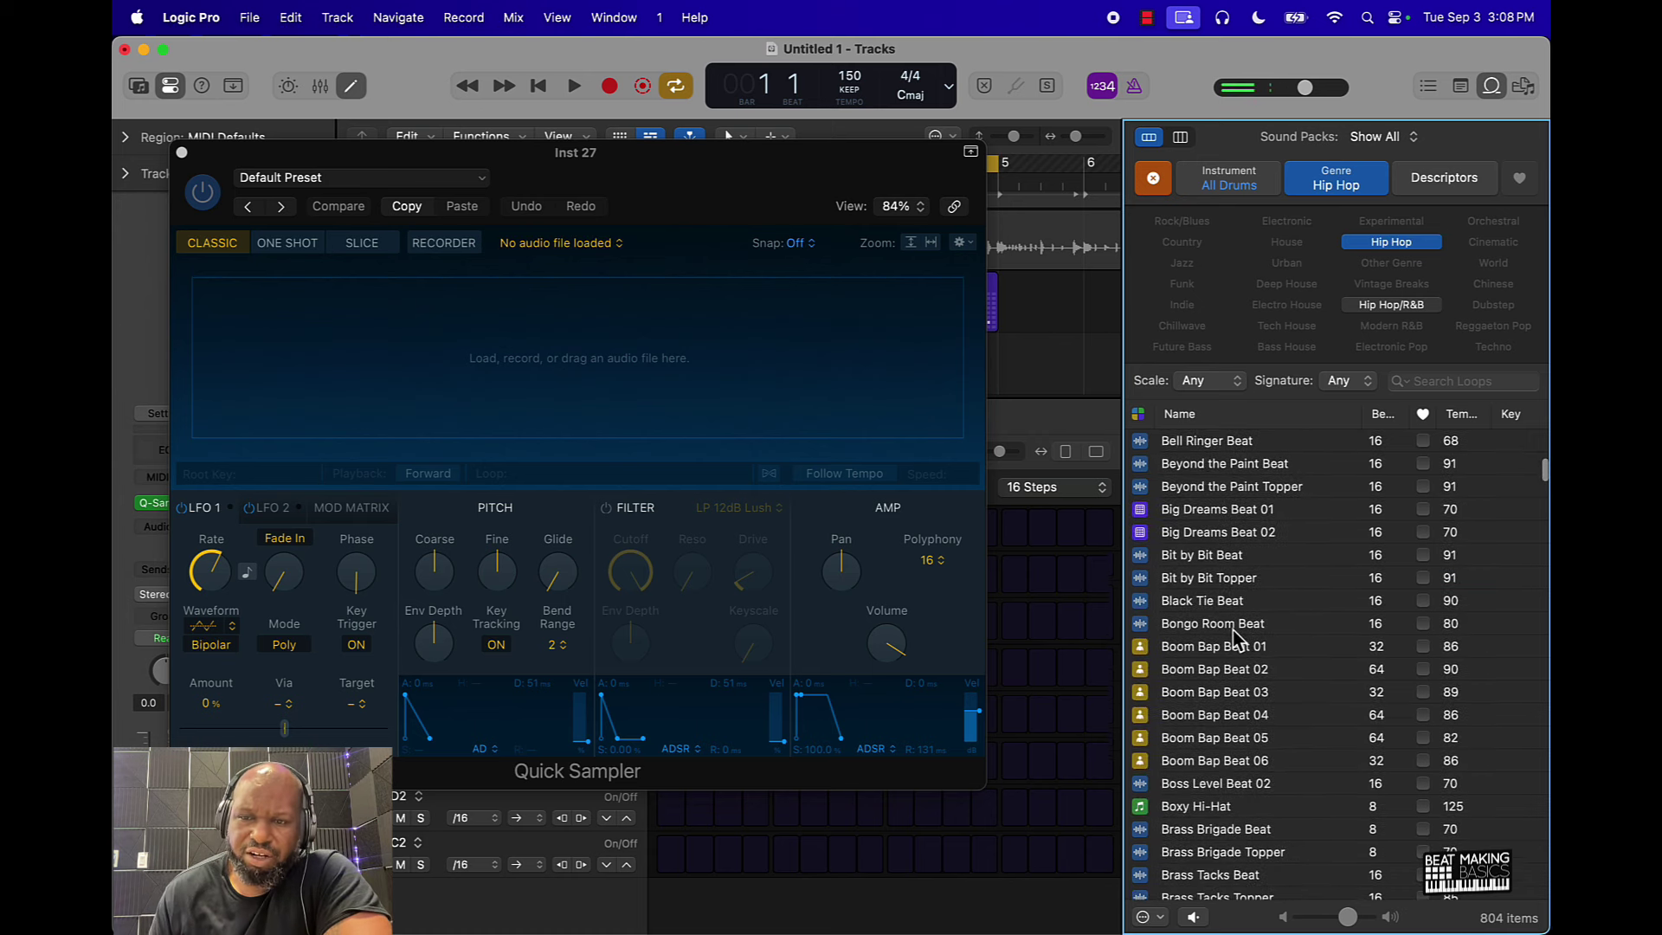
pyautogui.click(1223, 604)
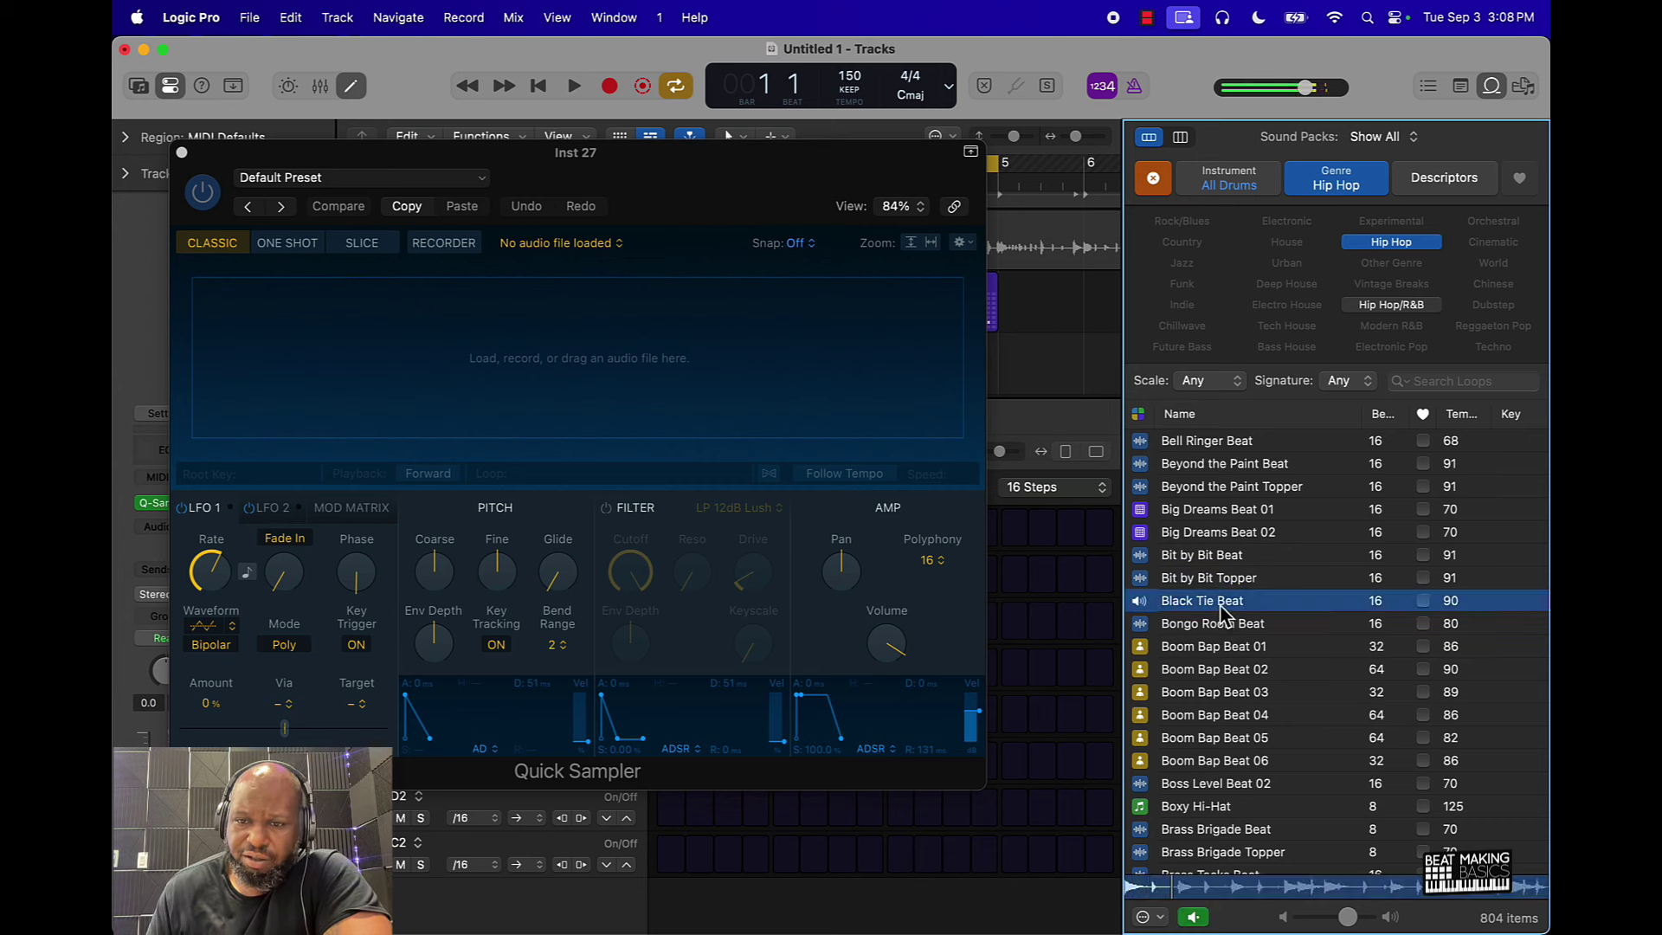
pyautogui.click(1222, 625)
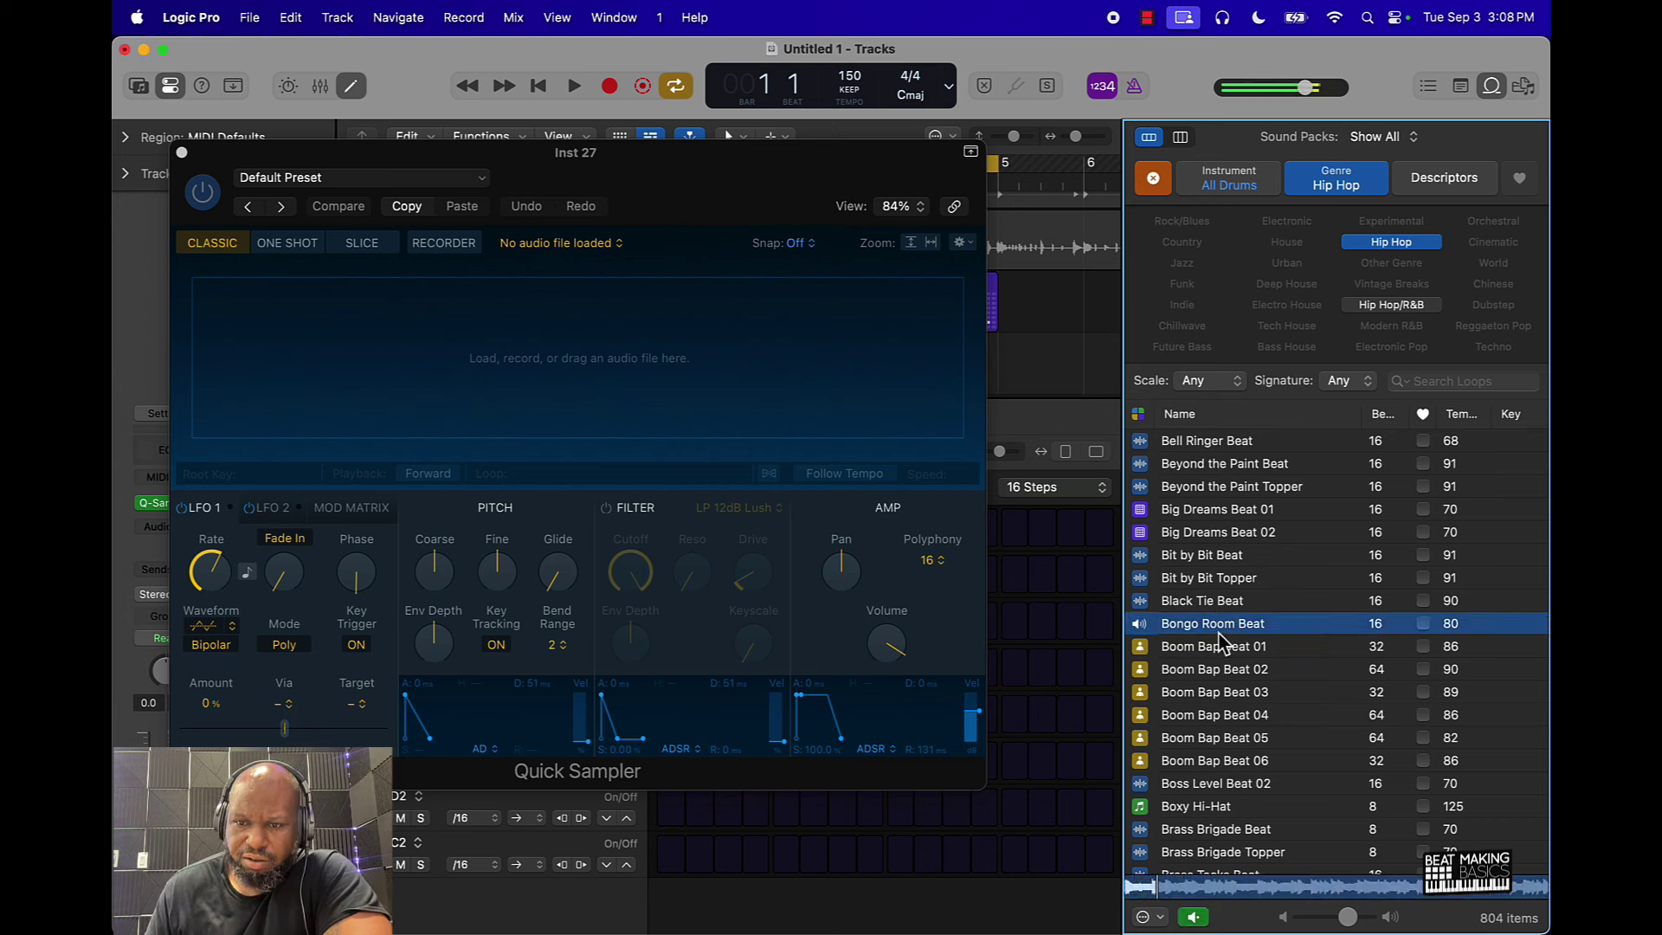
pyautogui.click(1218, 631)
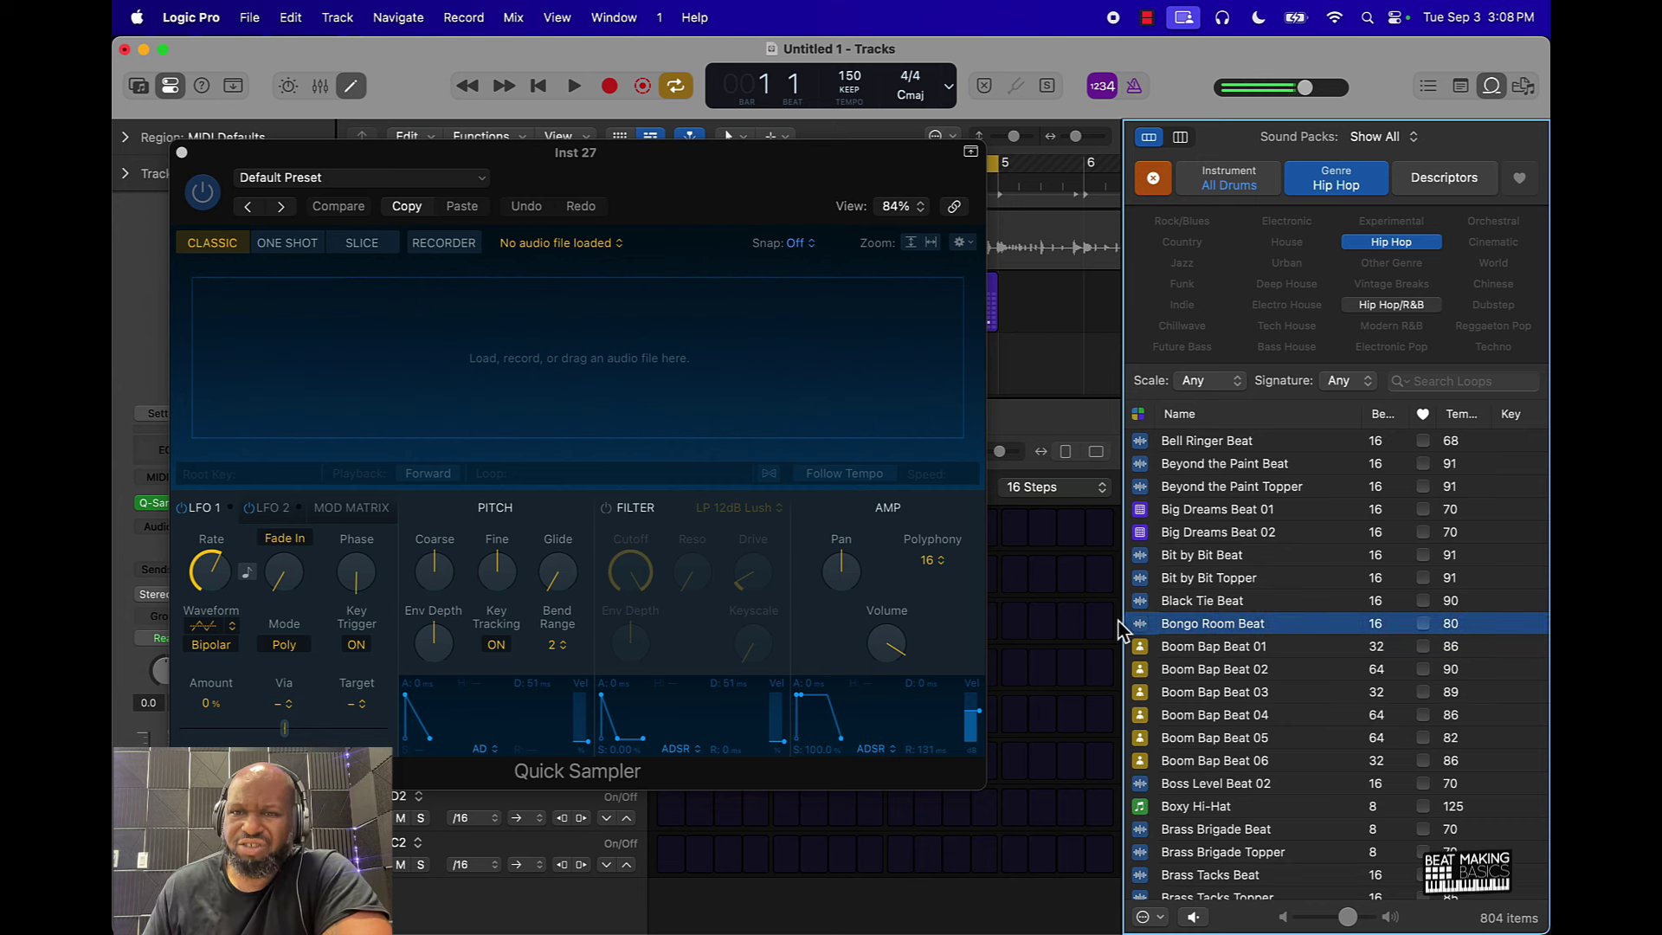
# Load the Bongo Room Beat loop into Quick Sampler and set its loop mode to No Loop.
pyautogui.moveTo(1180, 635); pyautogui.dragTo(319, 398)
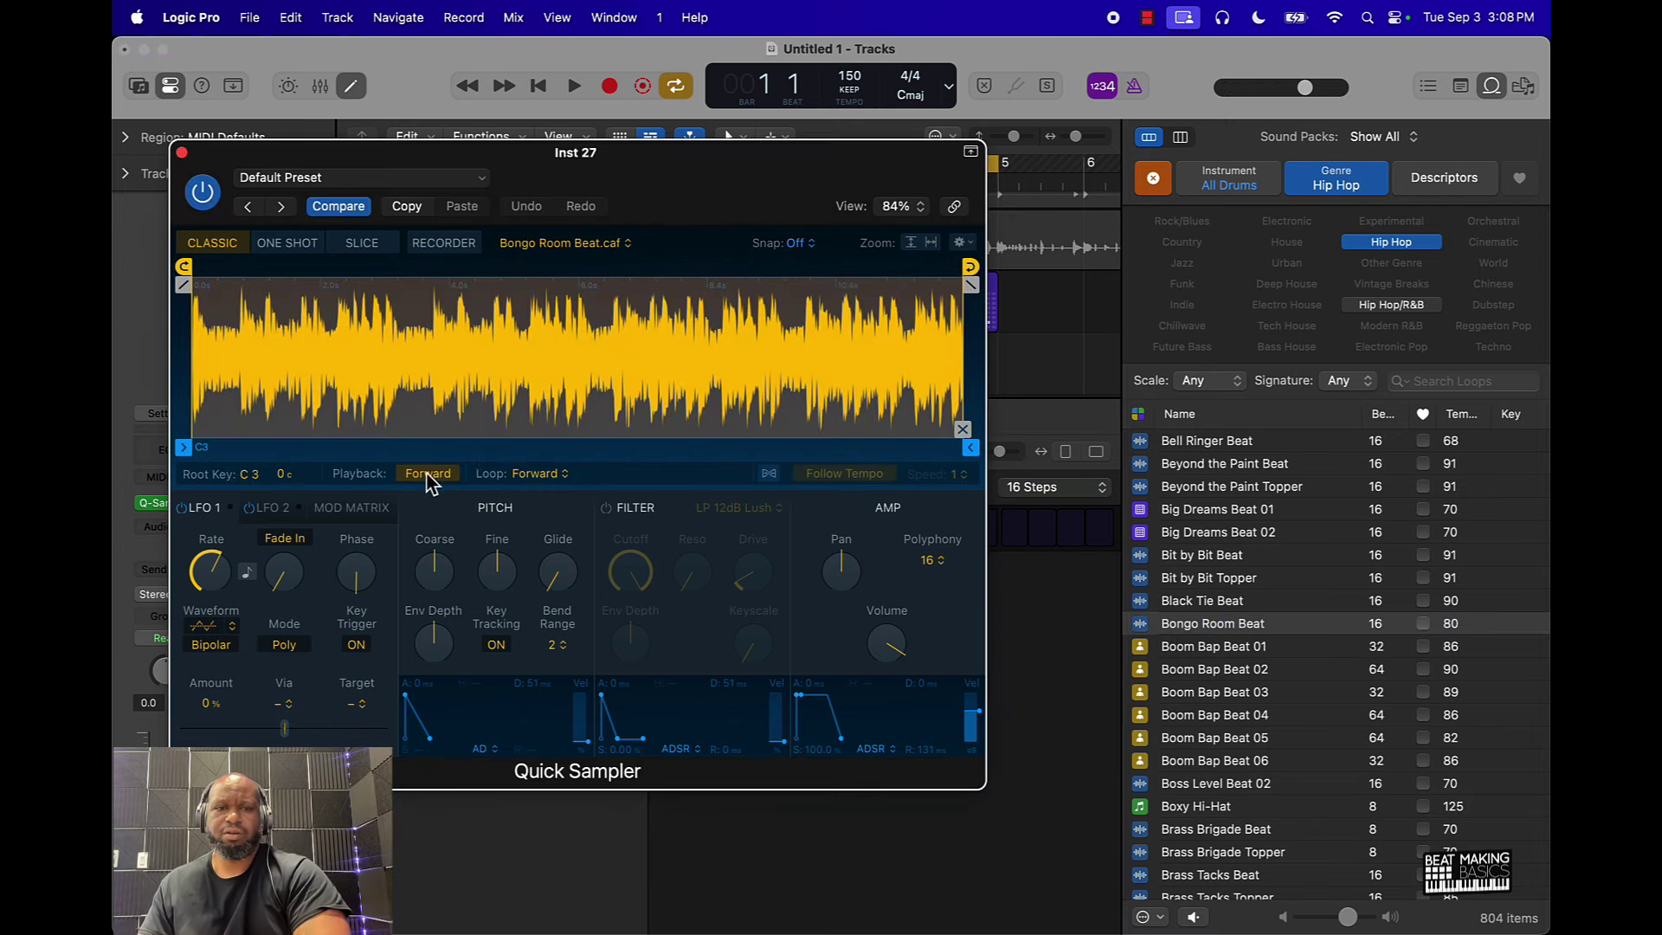
pyautogui.click(531, 476)
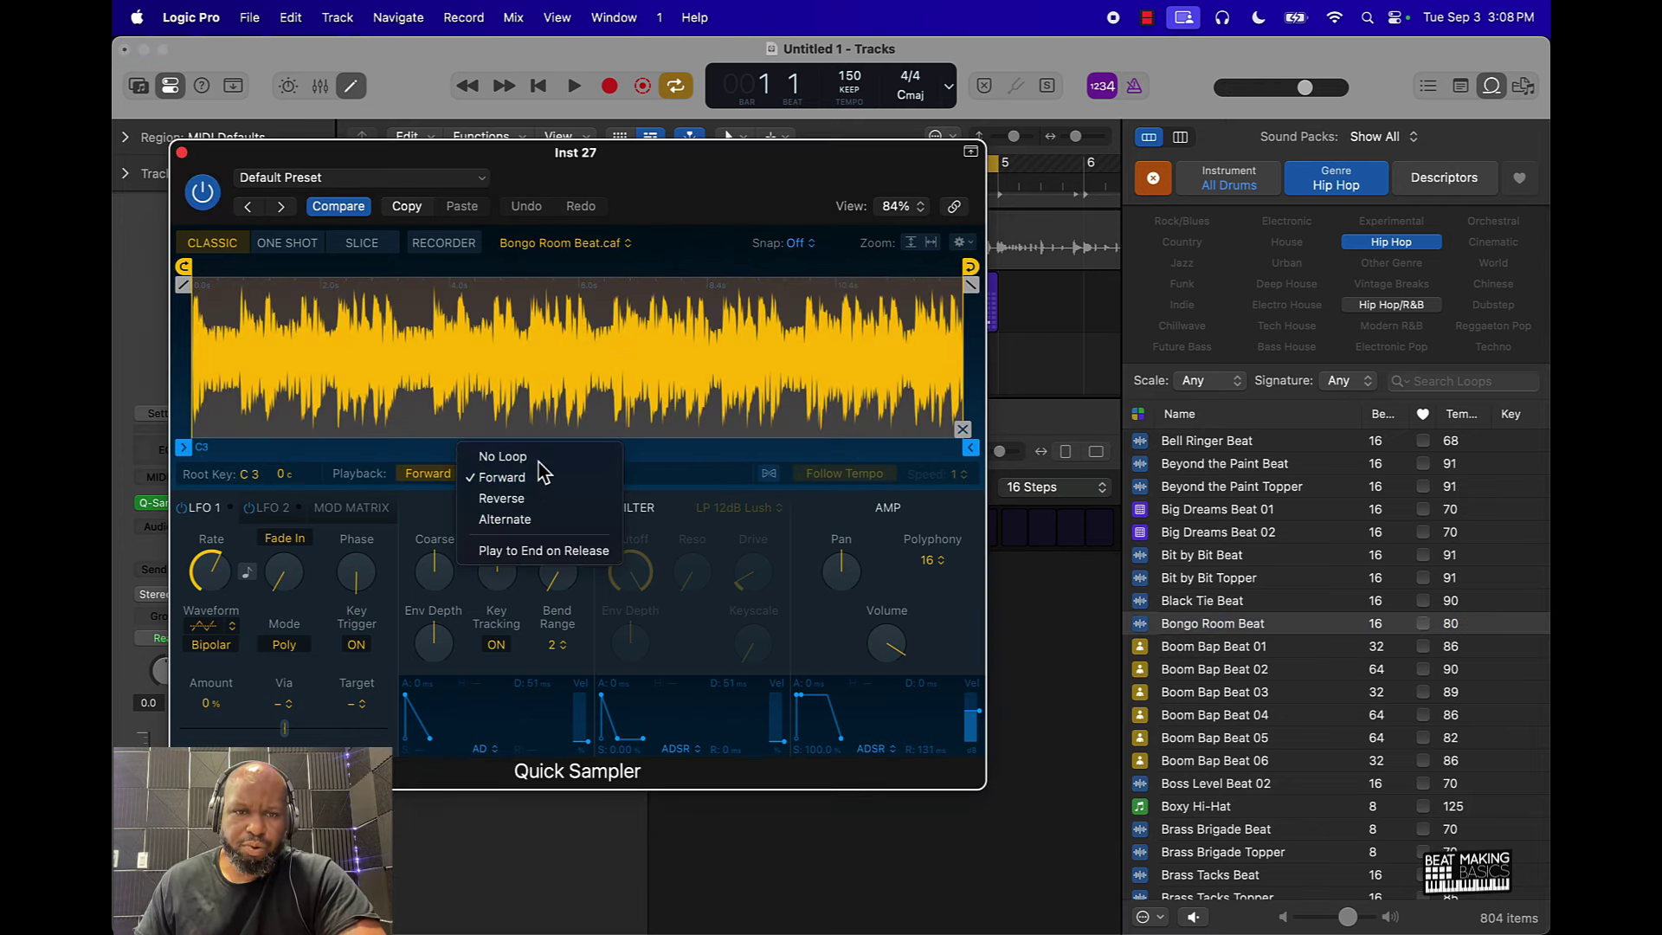
pyautogui.click(537, 454)
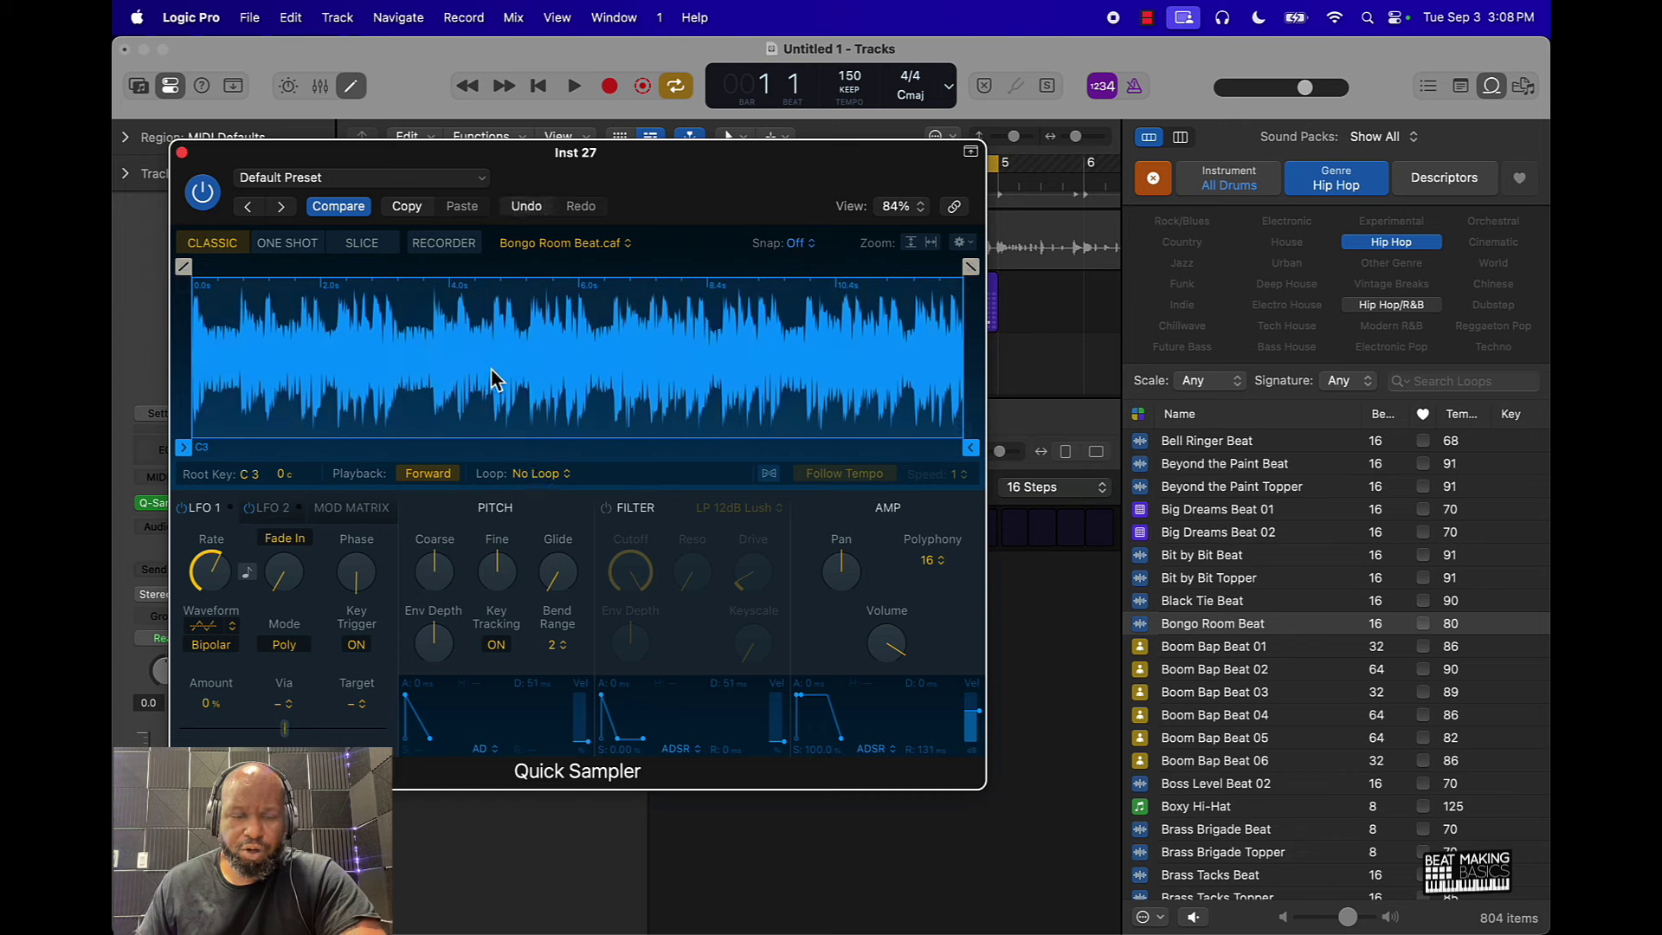
# Audition the sample with Musical Typing and move its start marker to the second drum hit at 0.751 s.
pyautogui.scroll(10, 498, 377)
pyautogui.hscroll(-10, 511, 373)
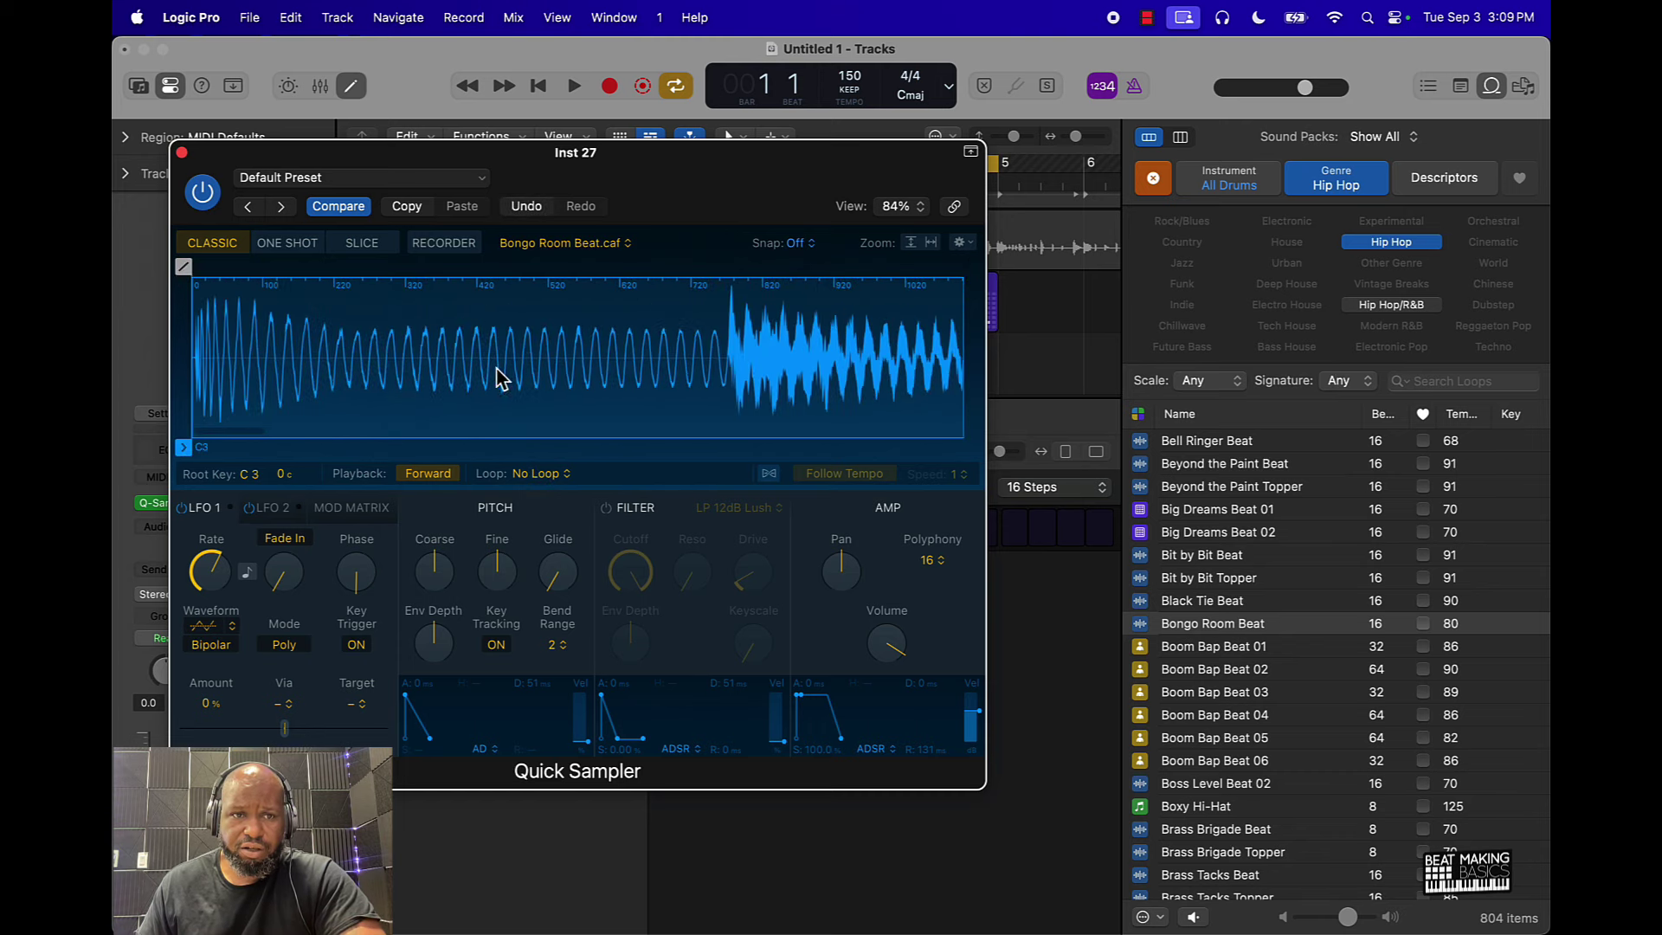
pyautogui.press('cmd+k')
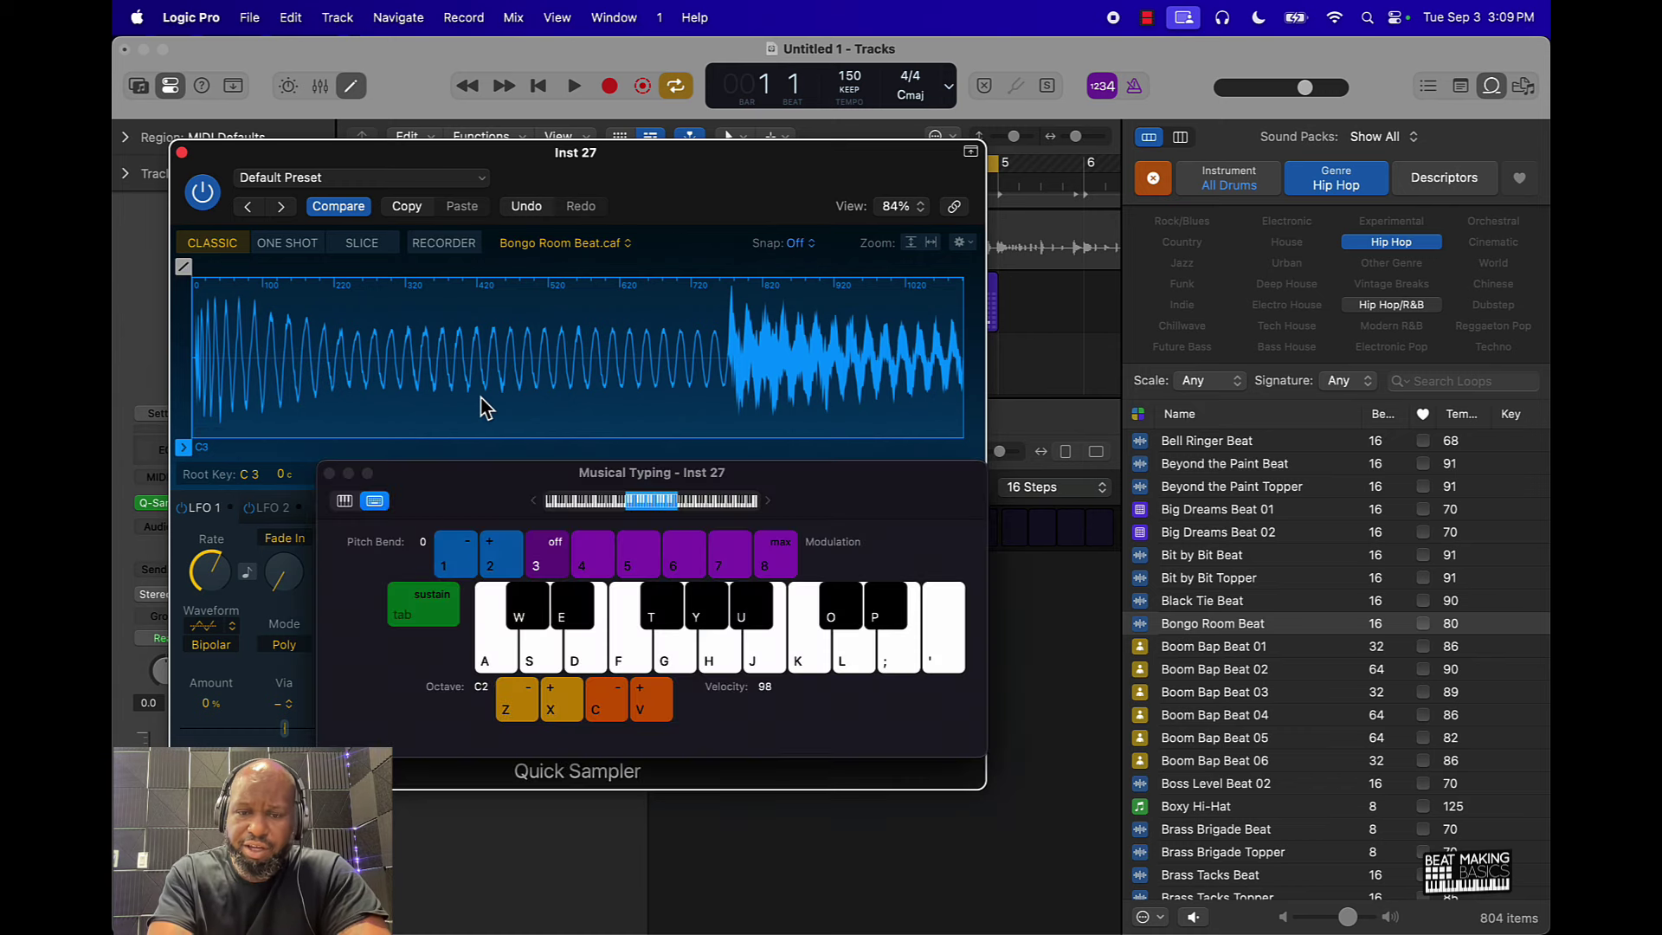
pyautogui.press('k')
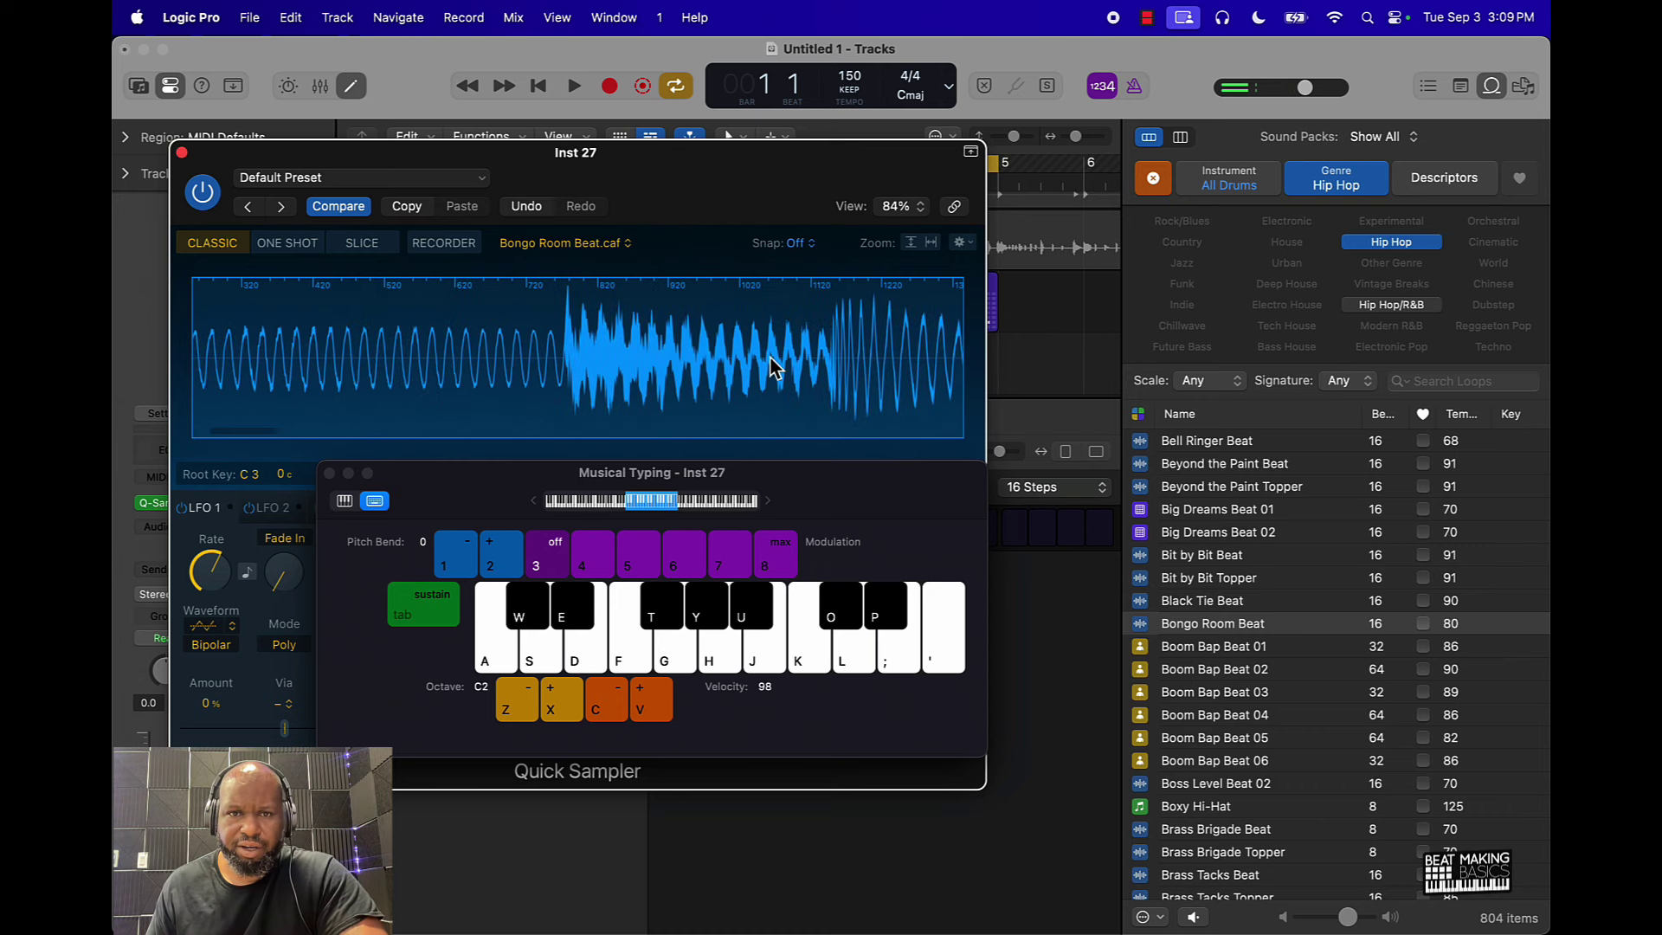
pyautogui.press('super+k')
pyautogui.moveTo(183, 447); pyautogui.dragTo(725, 448)
pyautogui.hscroll(6, 736, 433)
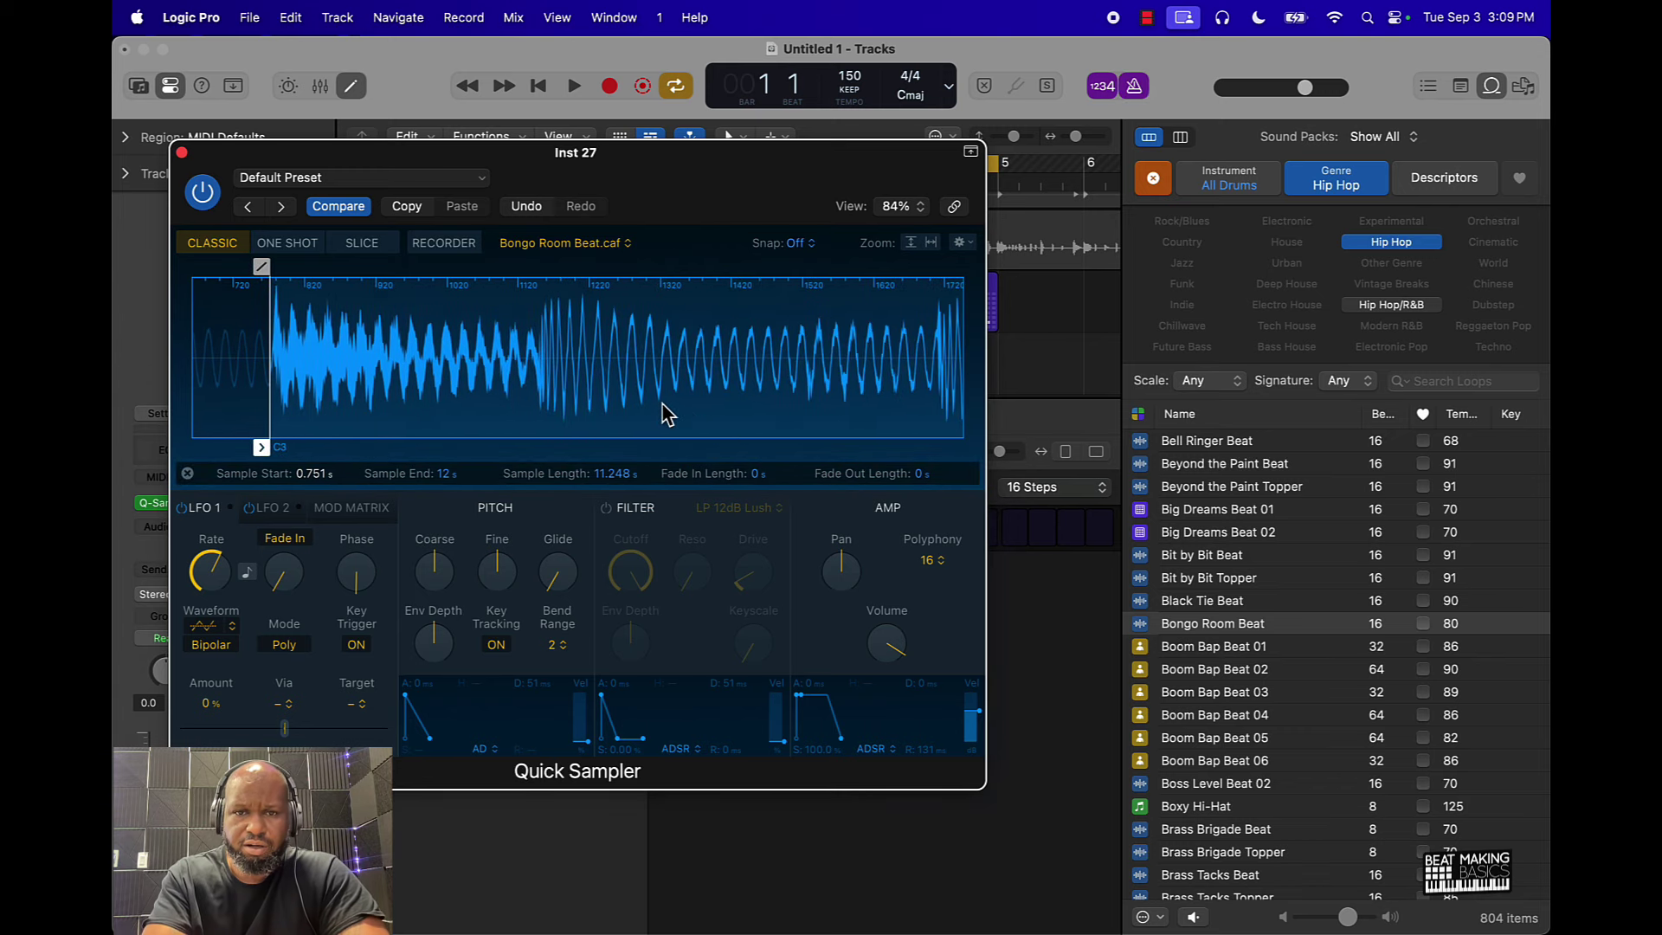
# Play C3 repeatedly with Musical Typing to audition the sample from its new start point.
pyautogui.press('super+k')
pyautogui.press('k')
pyautogui.press('k')
pyautogui.press('k')
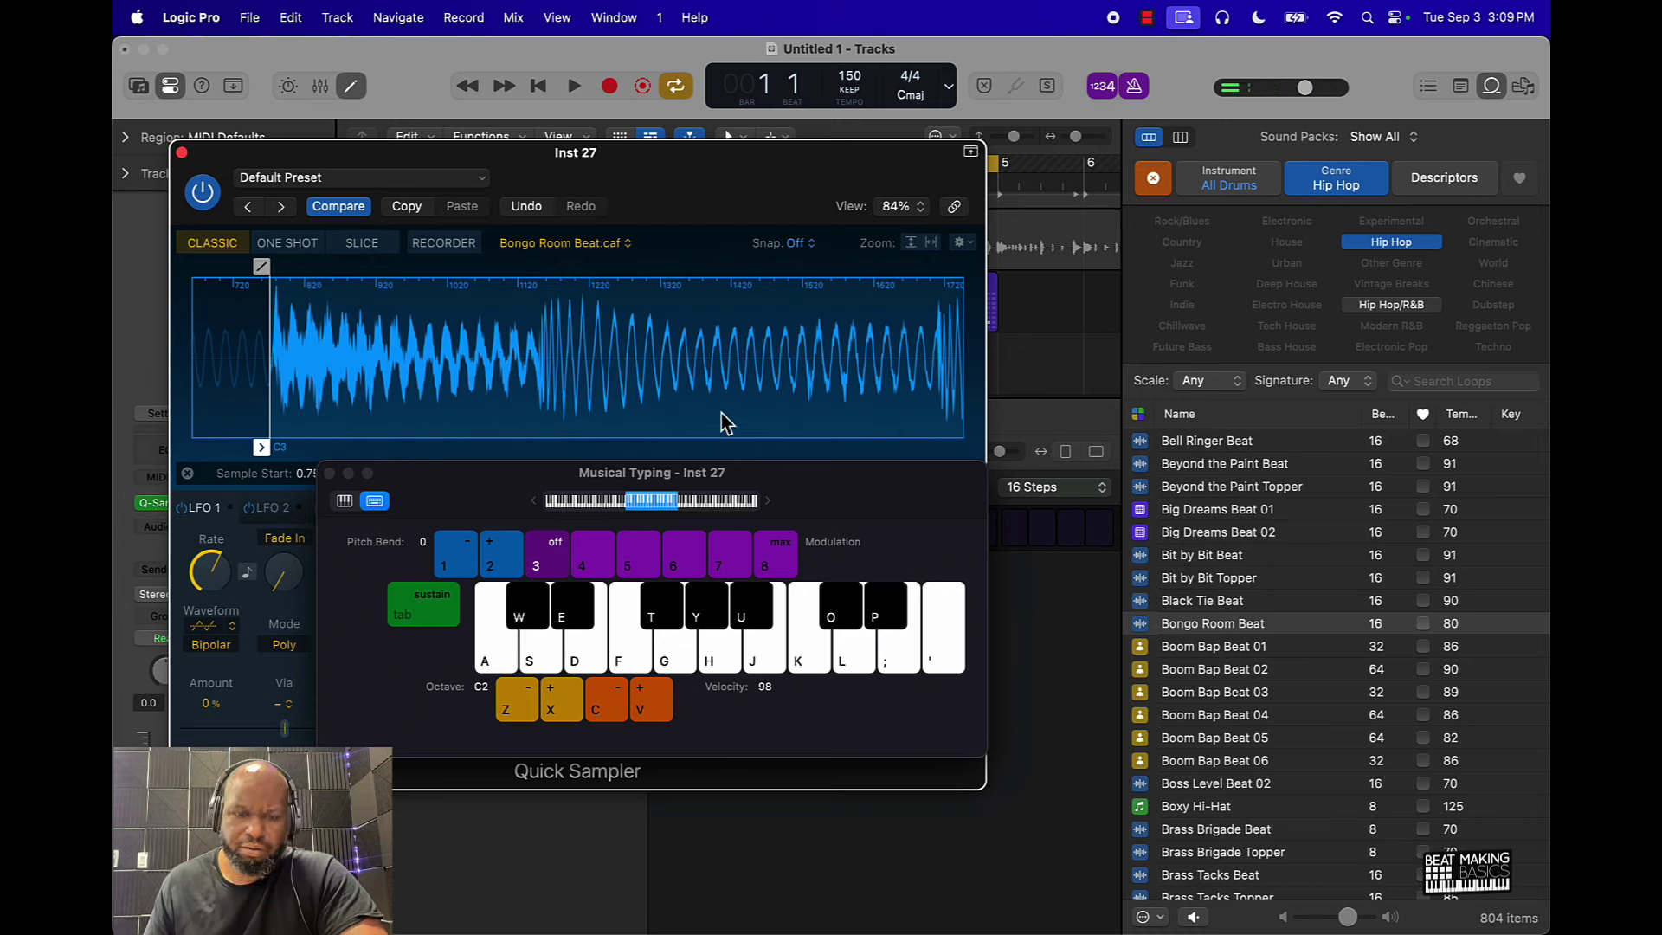
# Trim the sample's end to 1.124 s so that only the single drum hit plays.
pyautogui.scroll(5, 722, 415)
pyautogui.scroll(-5, 717, 419)
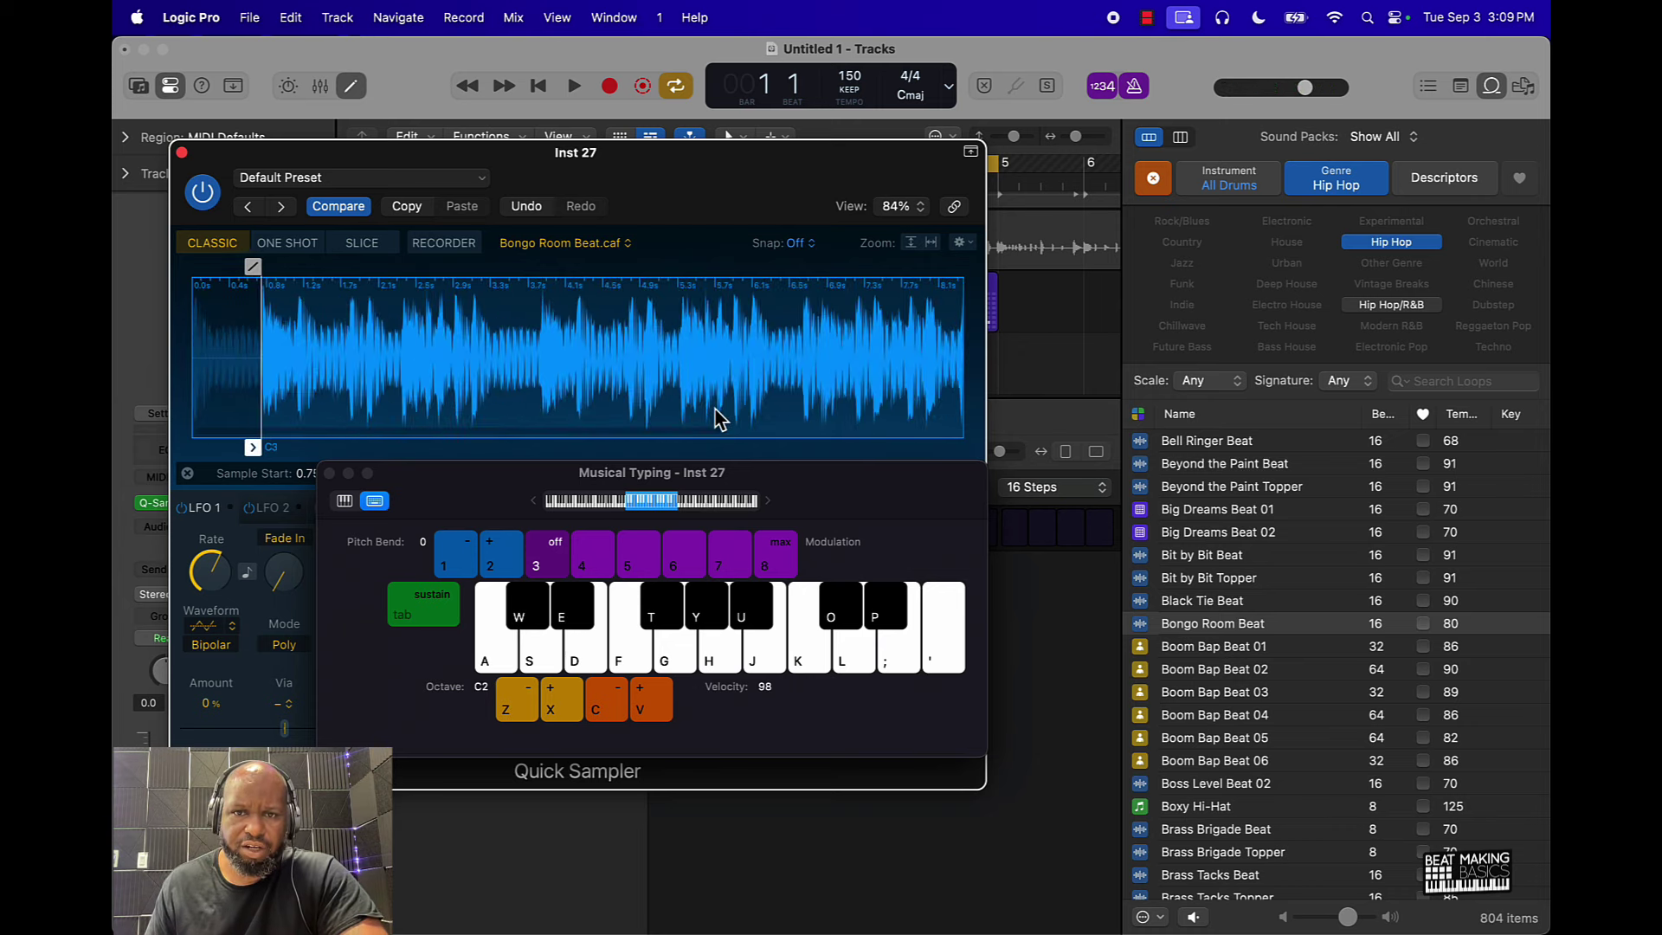
pyautogui.moveTo(968, 452); pyautogui.dragTo(271, 430)
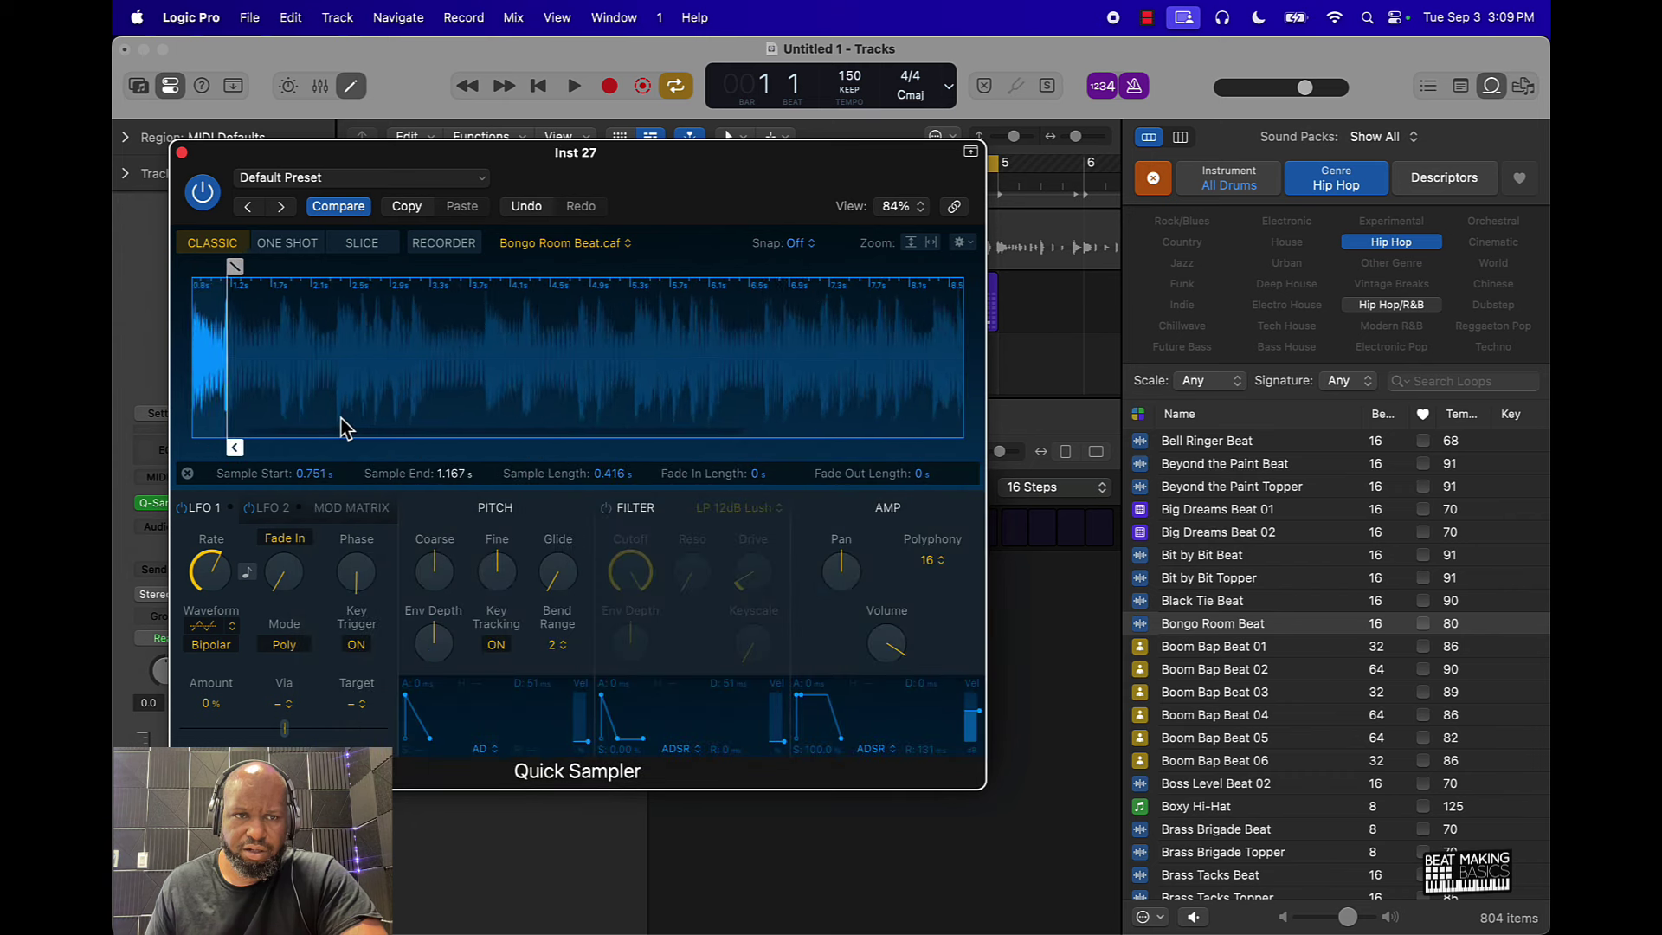
pyautogui.scroll(5, 338, 424)
pyautogui.scroll(3, 336, 420)
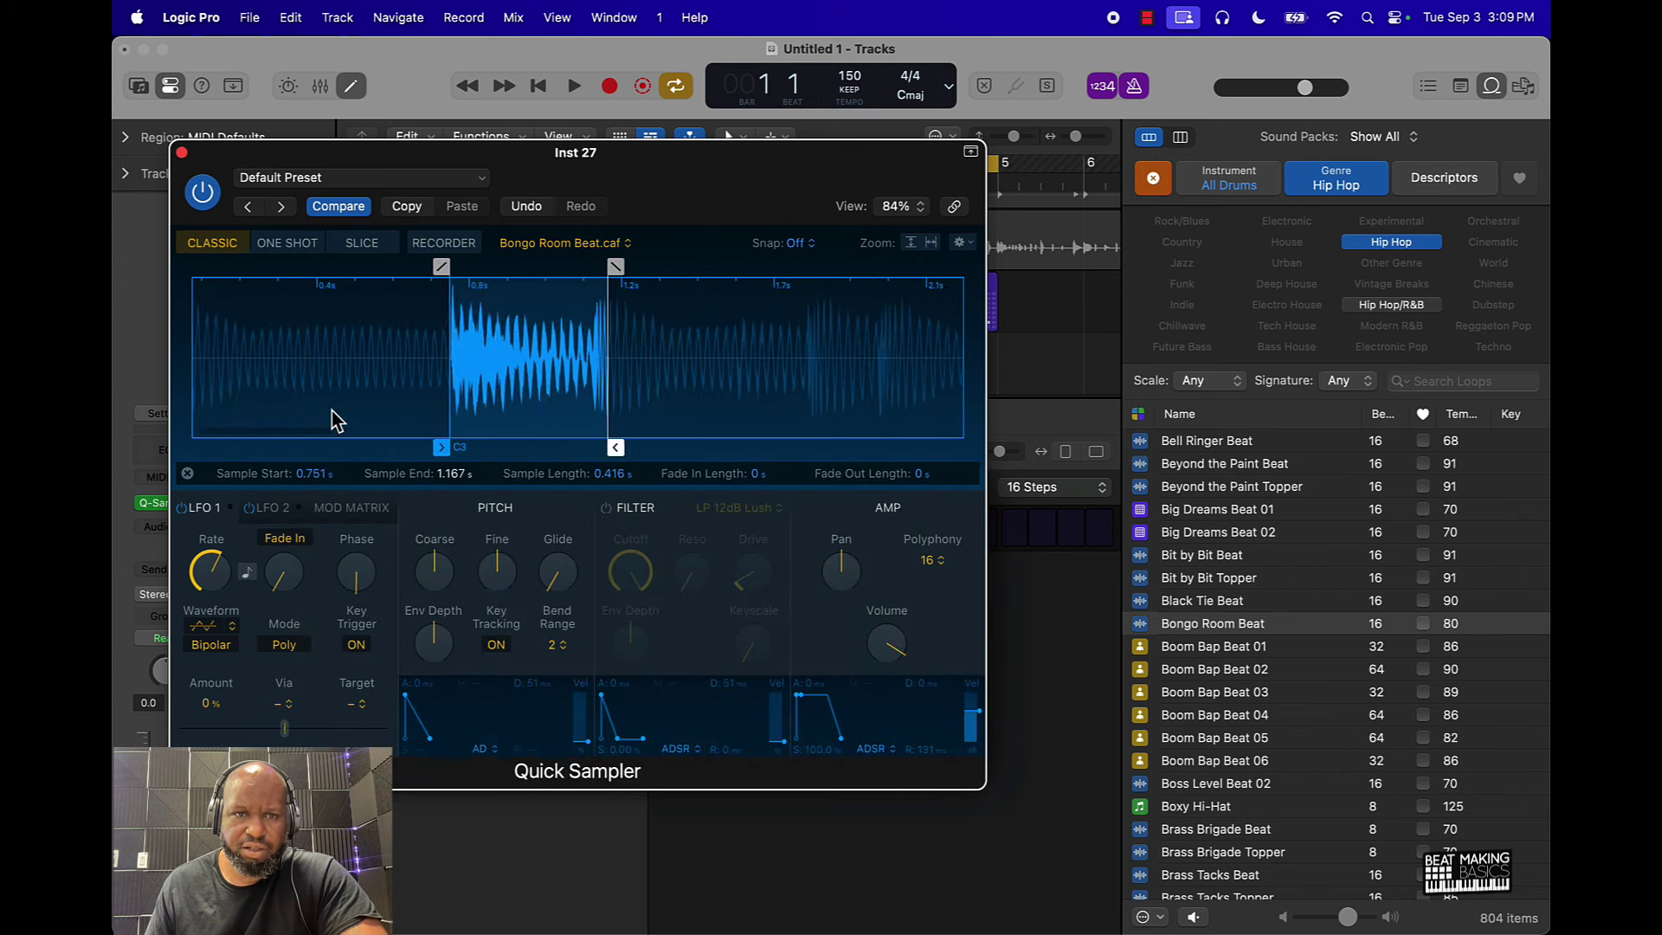
pyautogui.moveTo(635, 446); pyautogui.dragTo(623, 448)
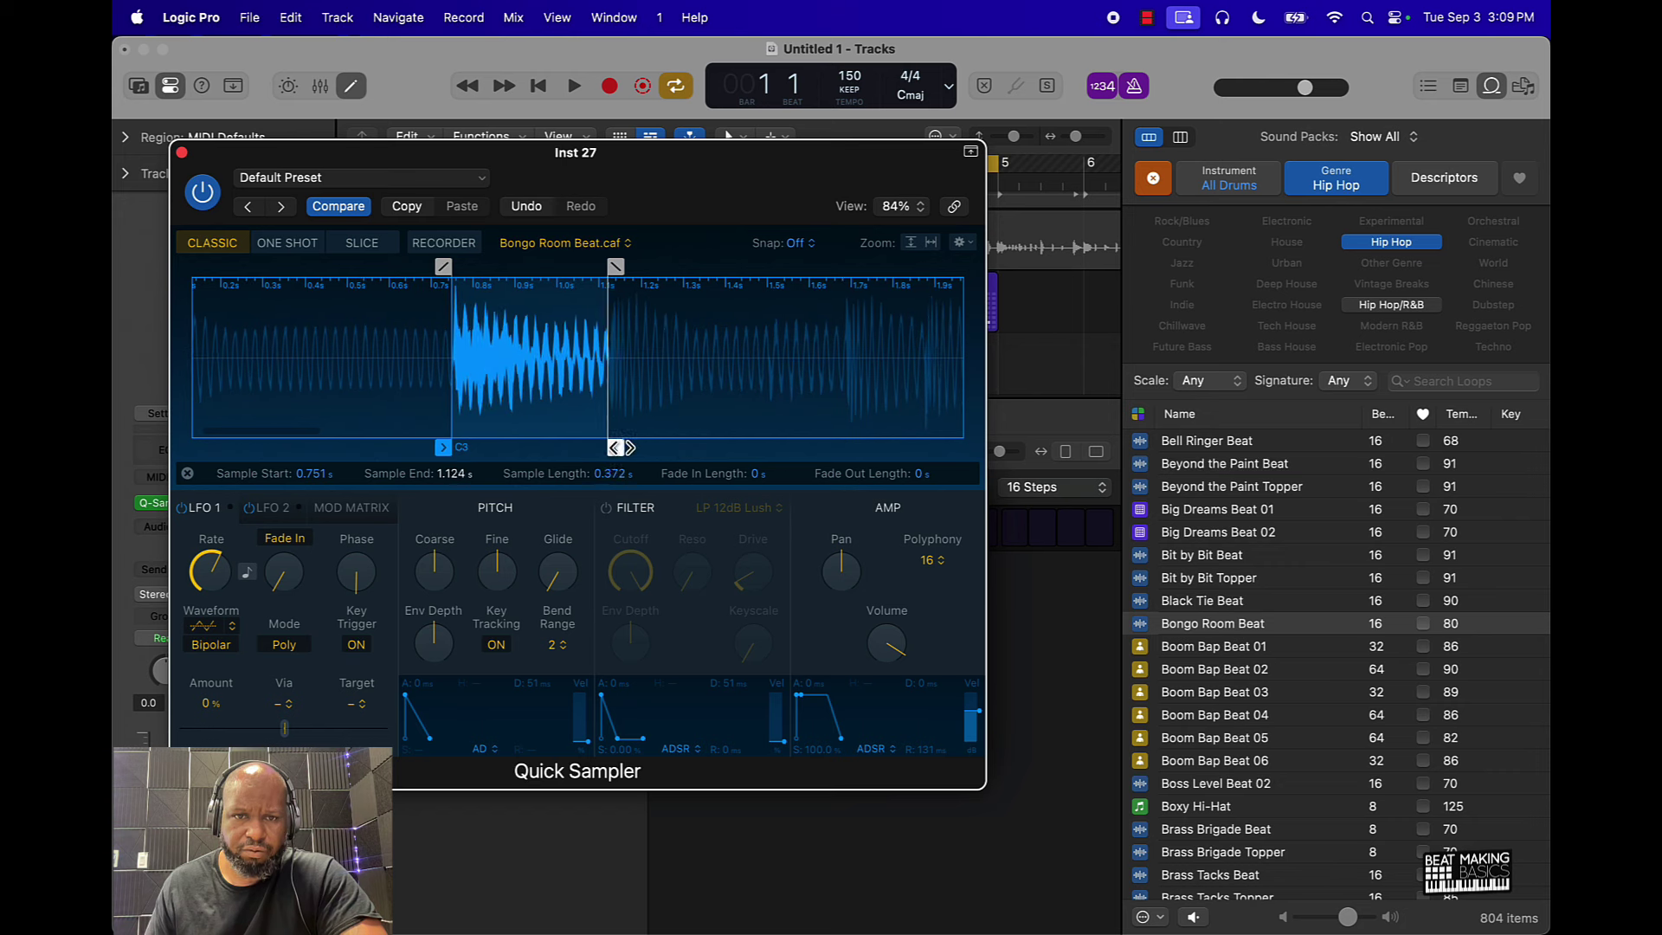
# Add a 0.025 s fade-out to the trimmed sample and audition it with Musical Typing.
pyautogui.moveTo(613, 265); pyautogui.dragTo(605, 266)
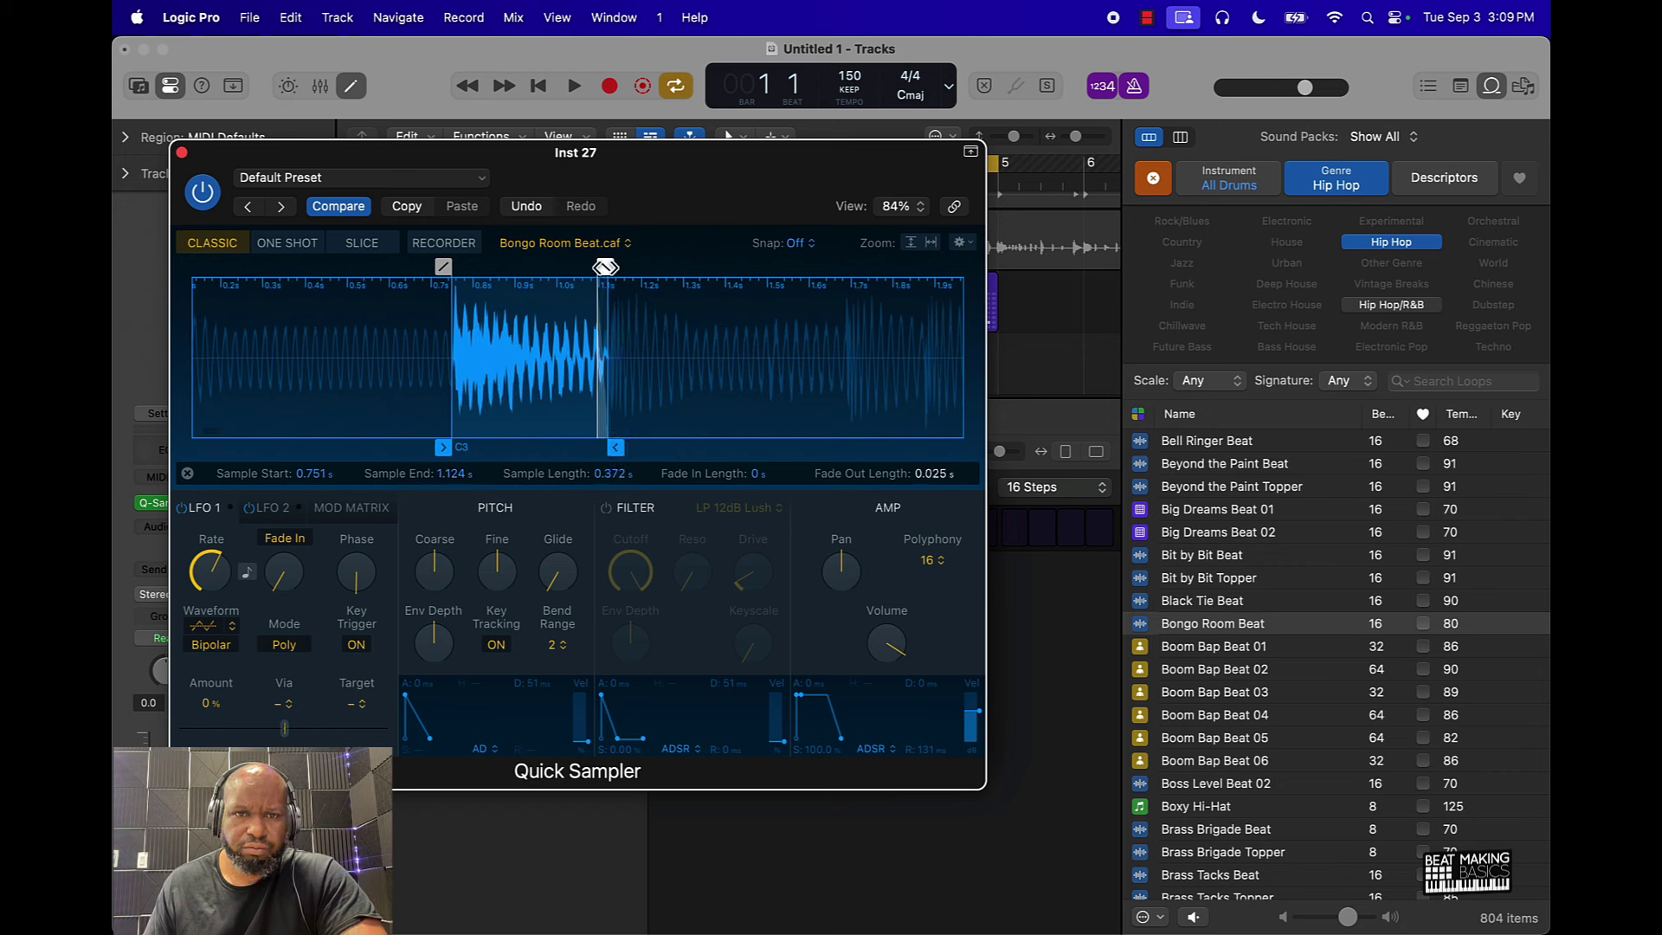
pyautogui.press('super+k')
pyautogui.press('k')
pyautogui.press('k')
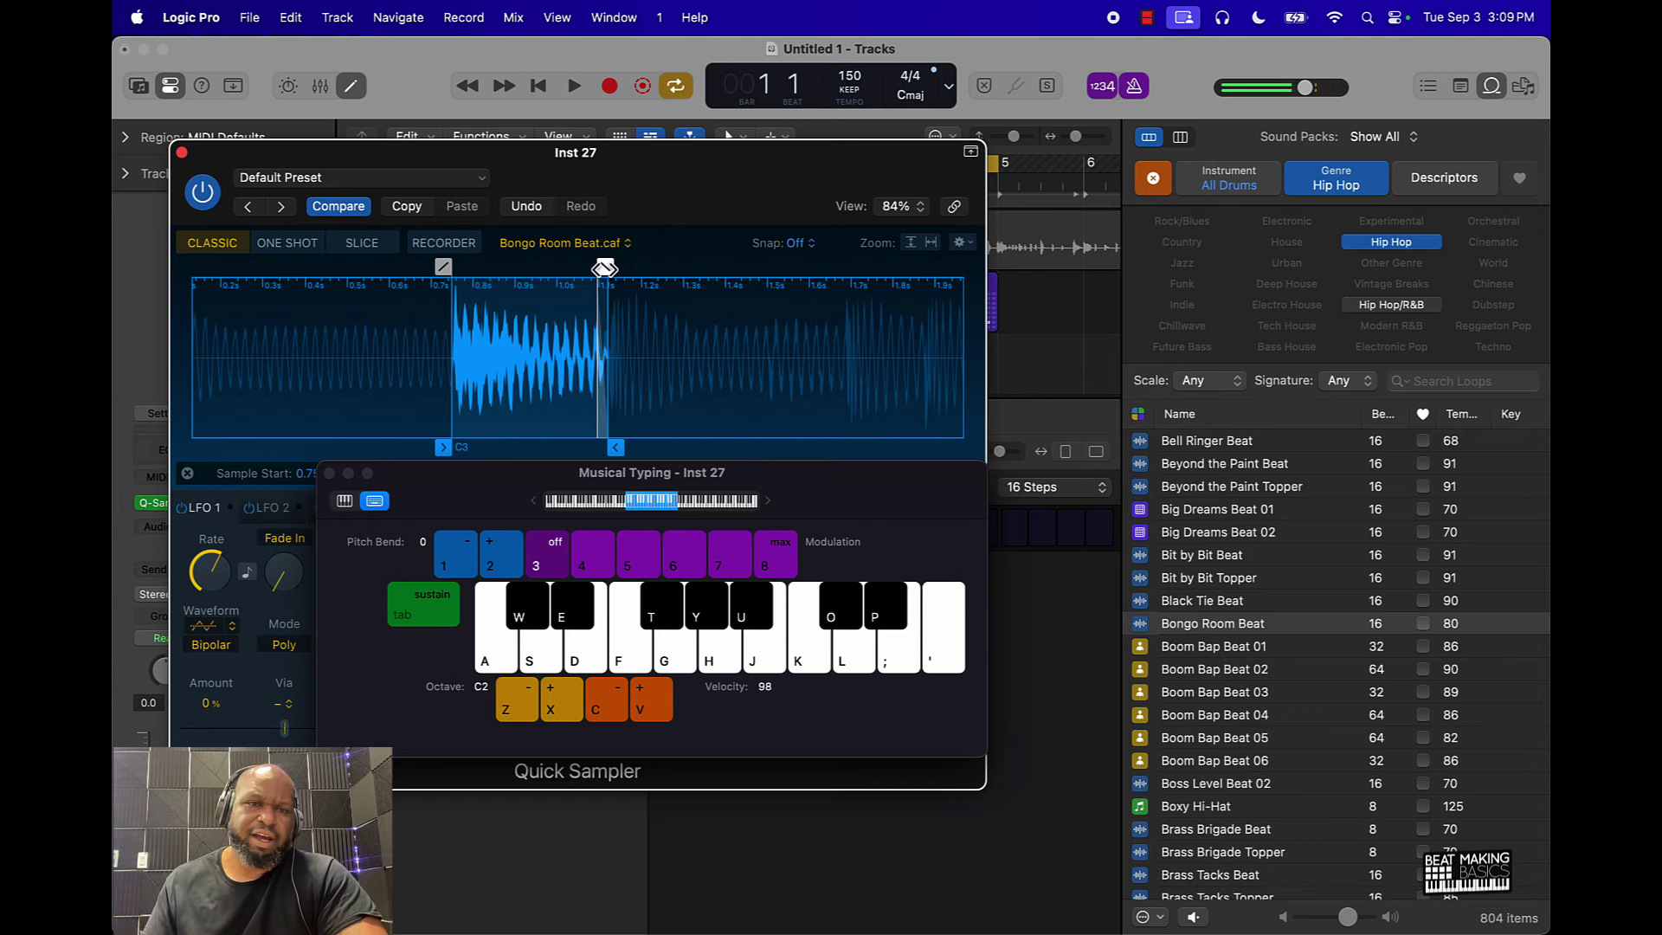
# Close the Quick Sampler and Musical Typing windows and return the playhead to the start of the project.
pyautogui.click(182, 153)
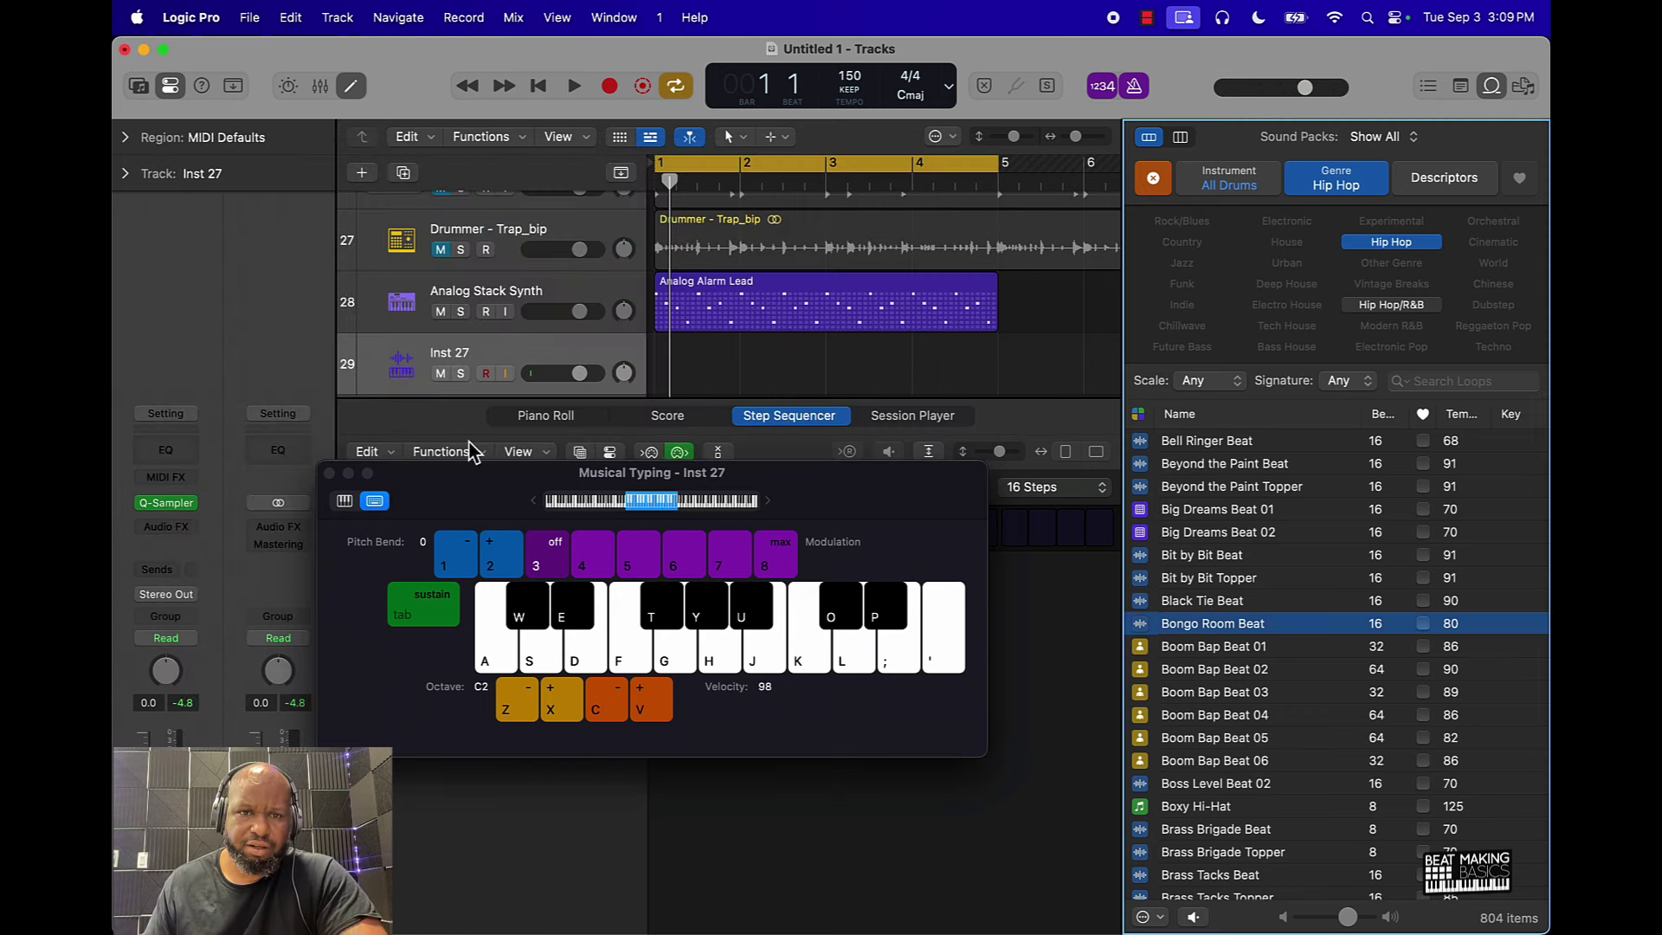
pyautogui.click(330, 473)
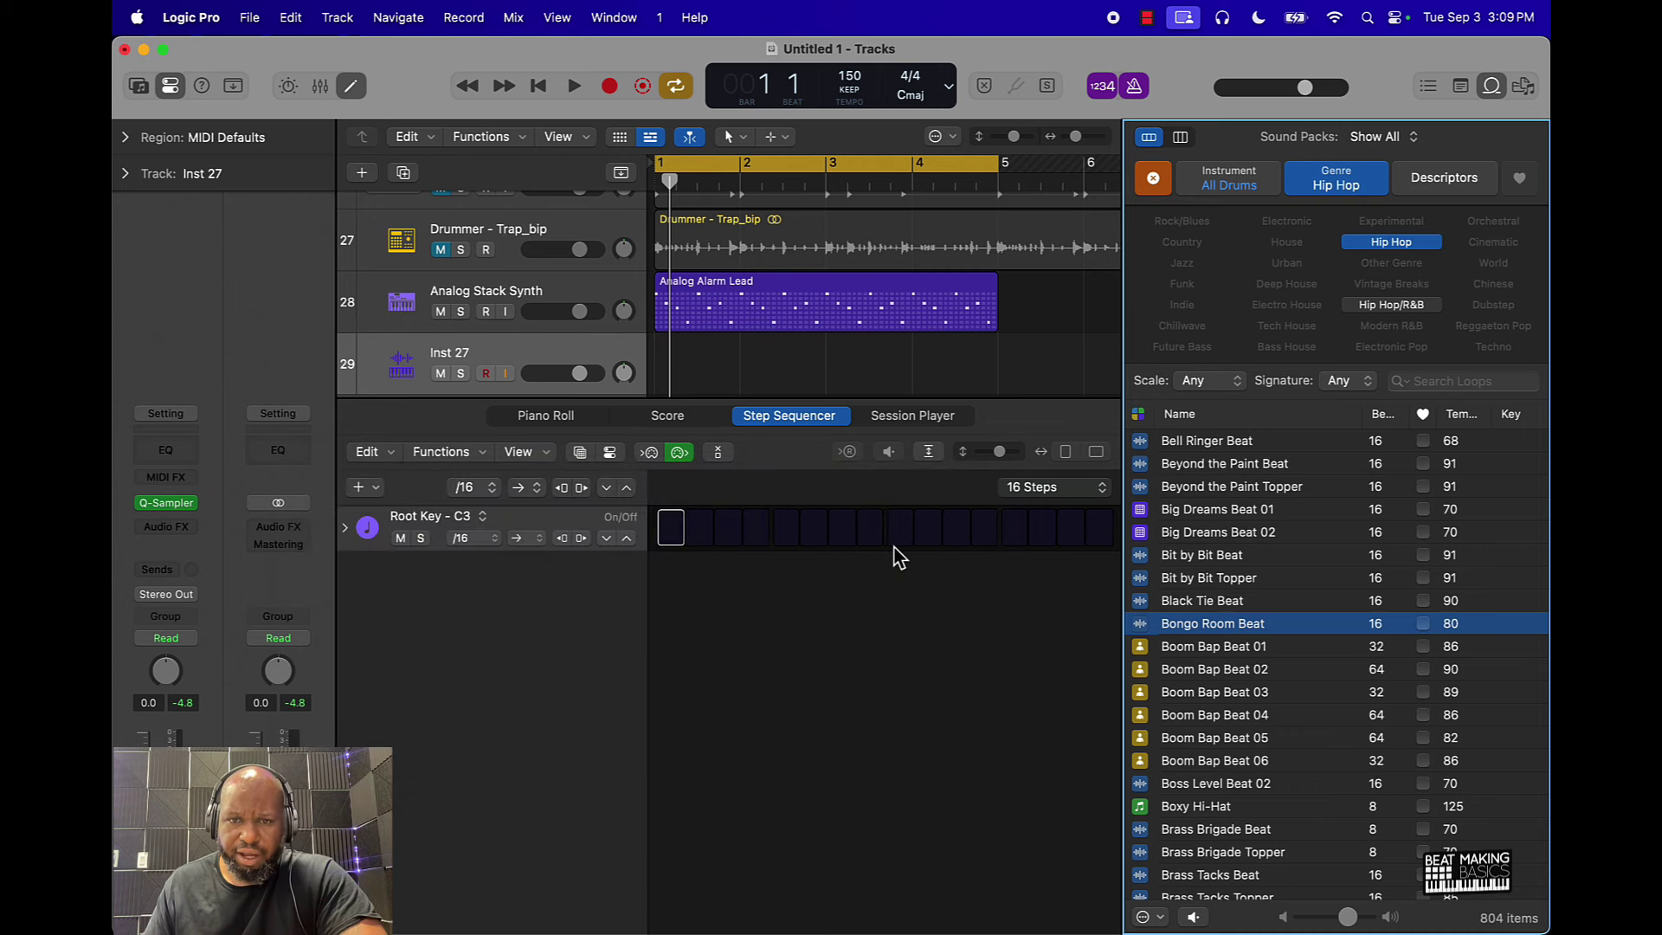
pyautogui.press('Return')
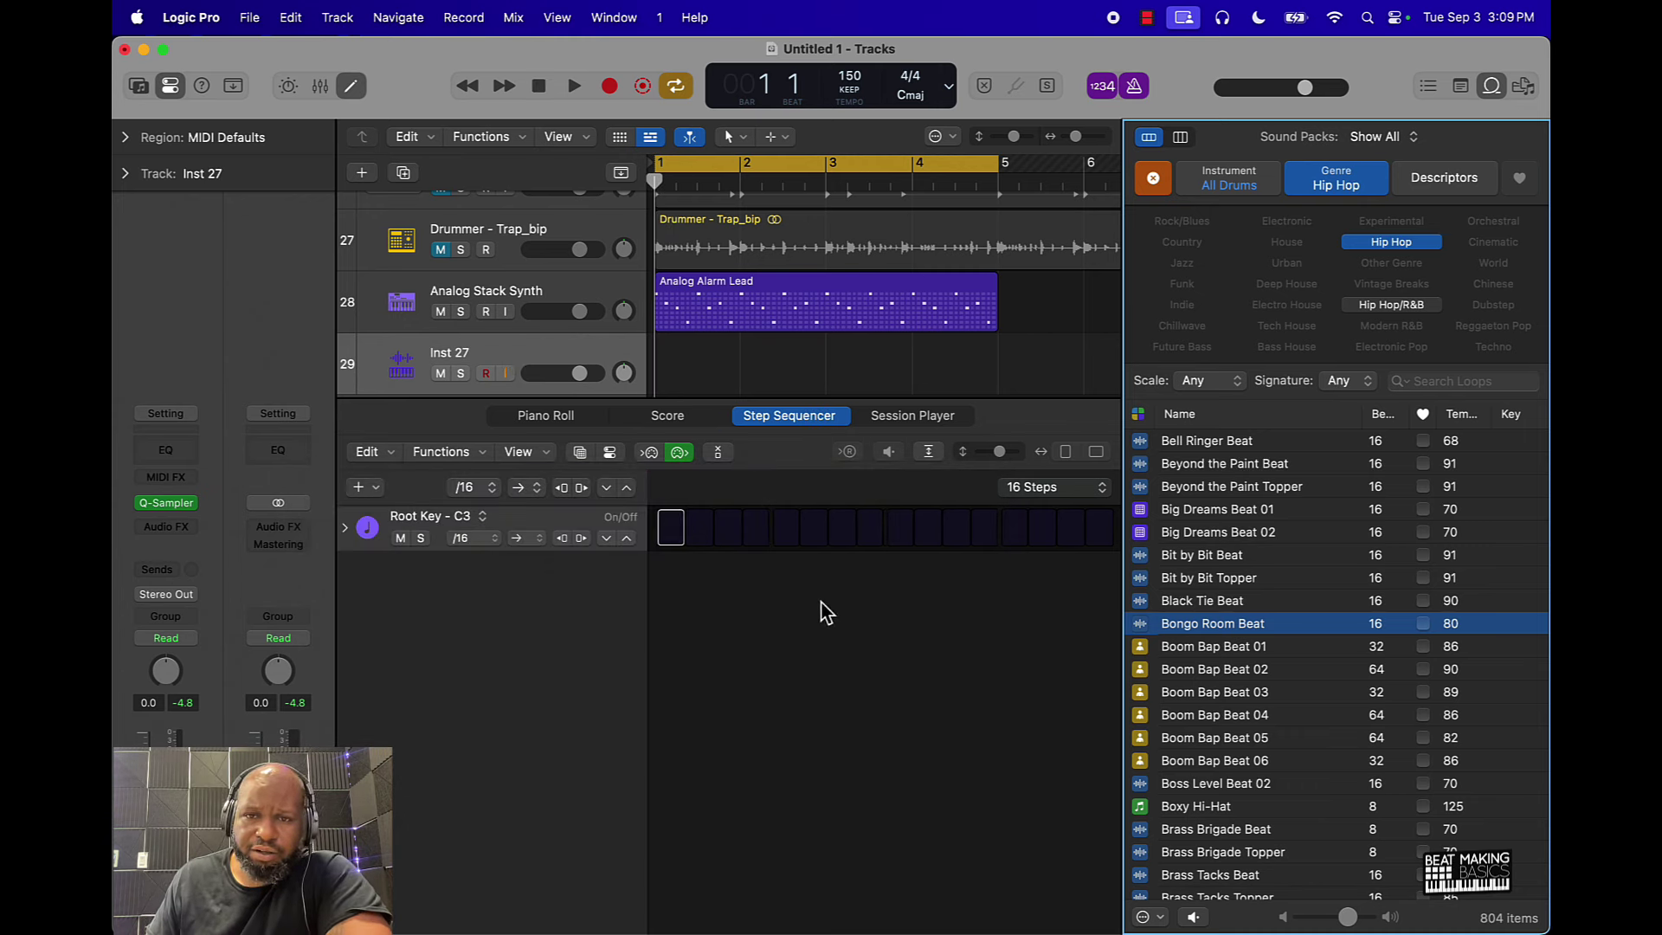
# Add a hit on step 9 of the Inst 27 drum pattern and play the beat to check it.
pyautogui.click(900, 532)
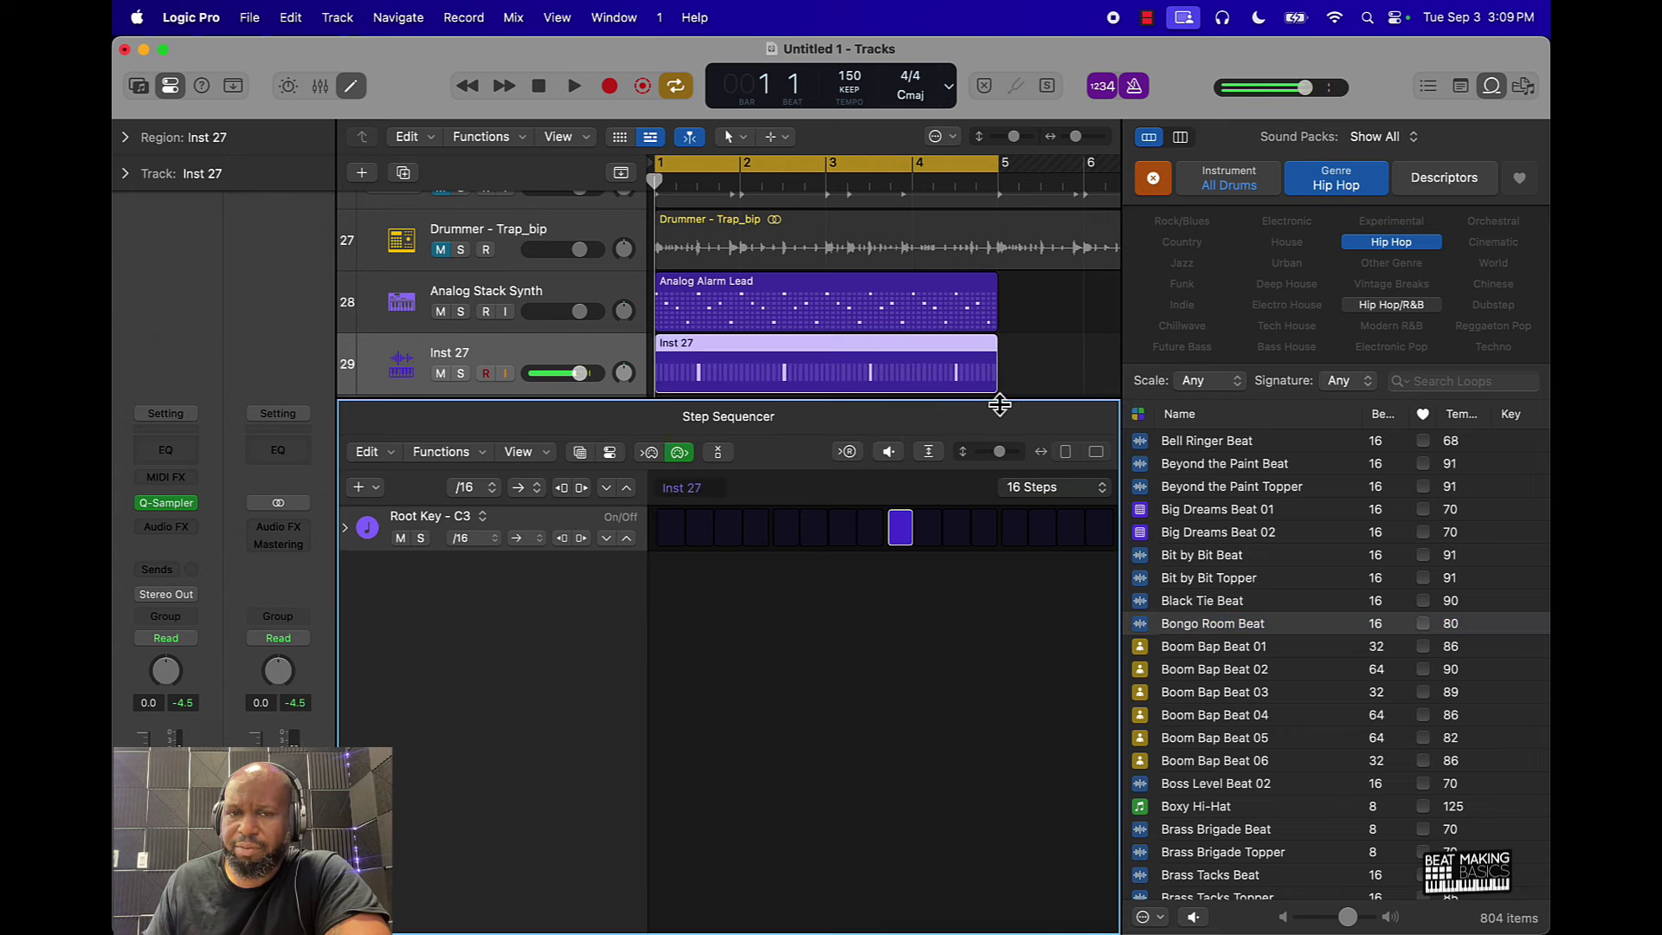
pyautogui.press('space')
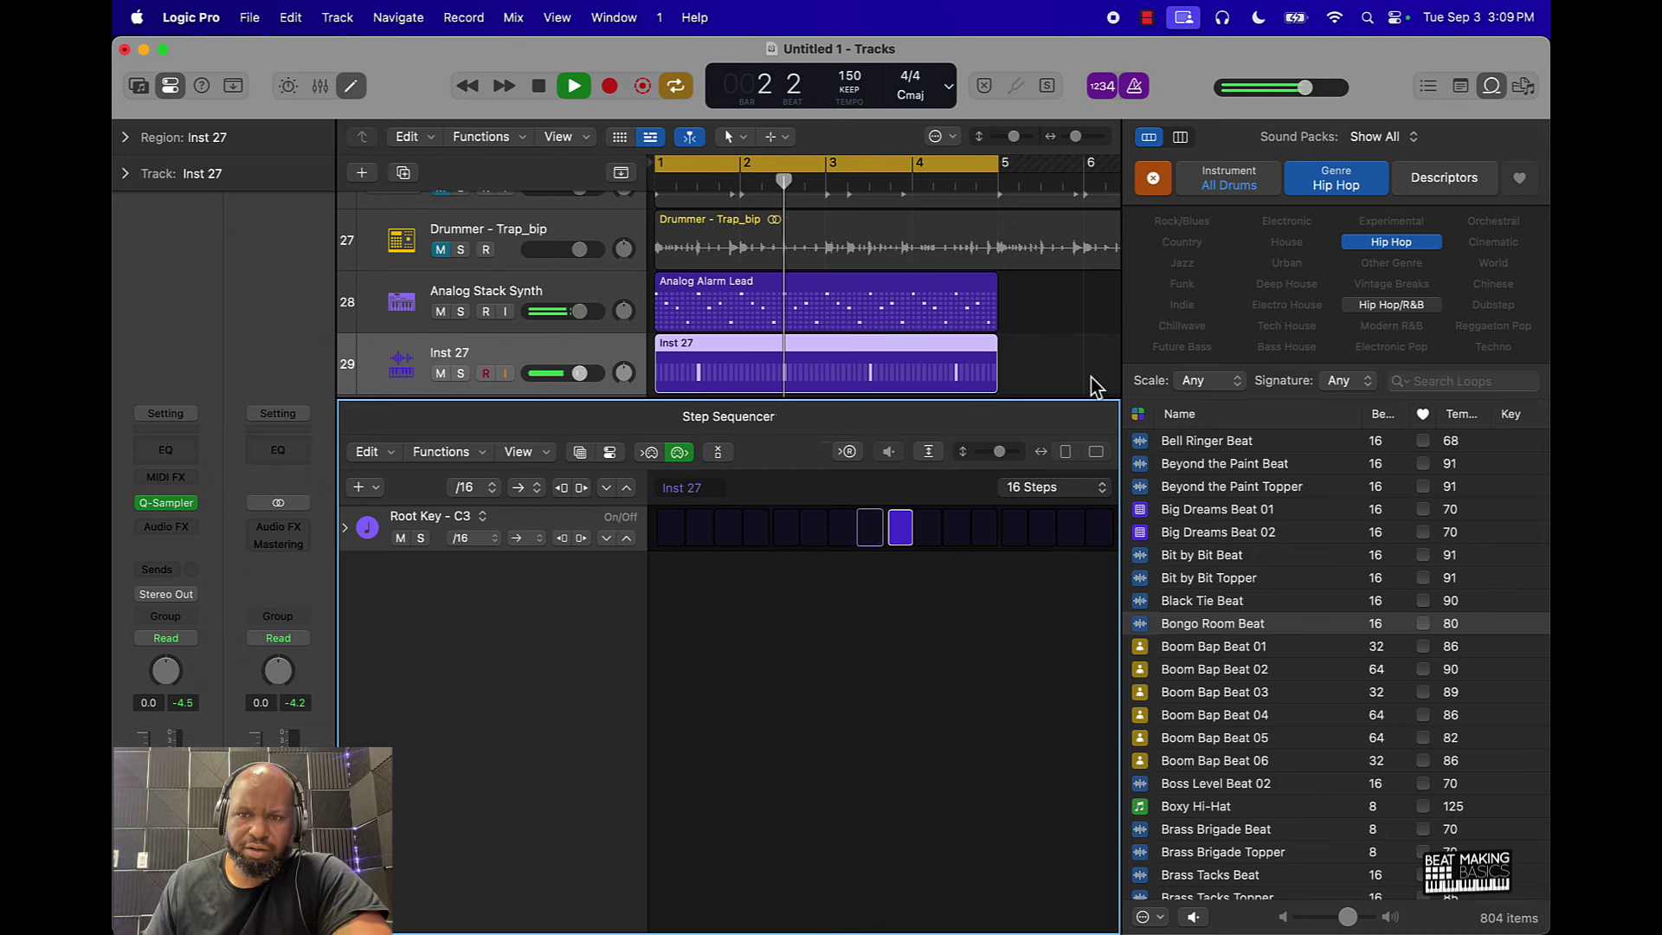
pyautogui.press('space')
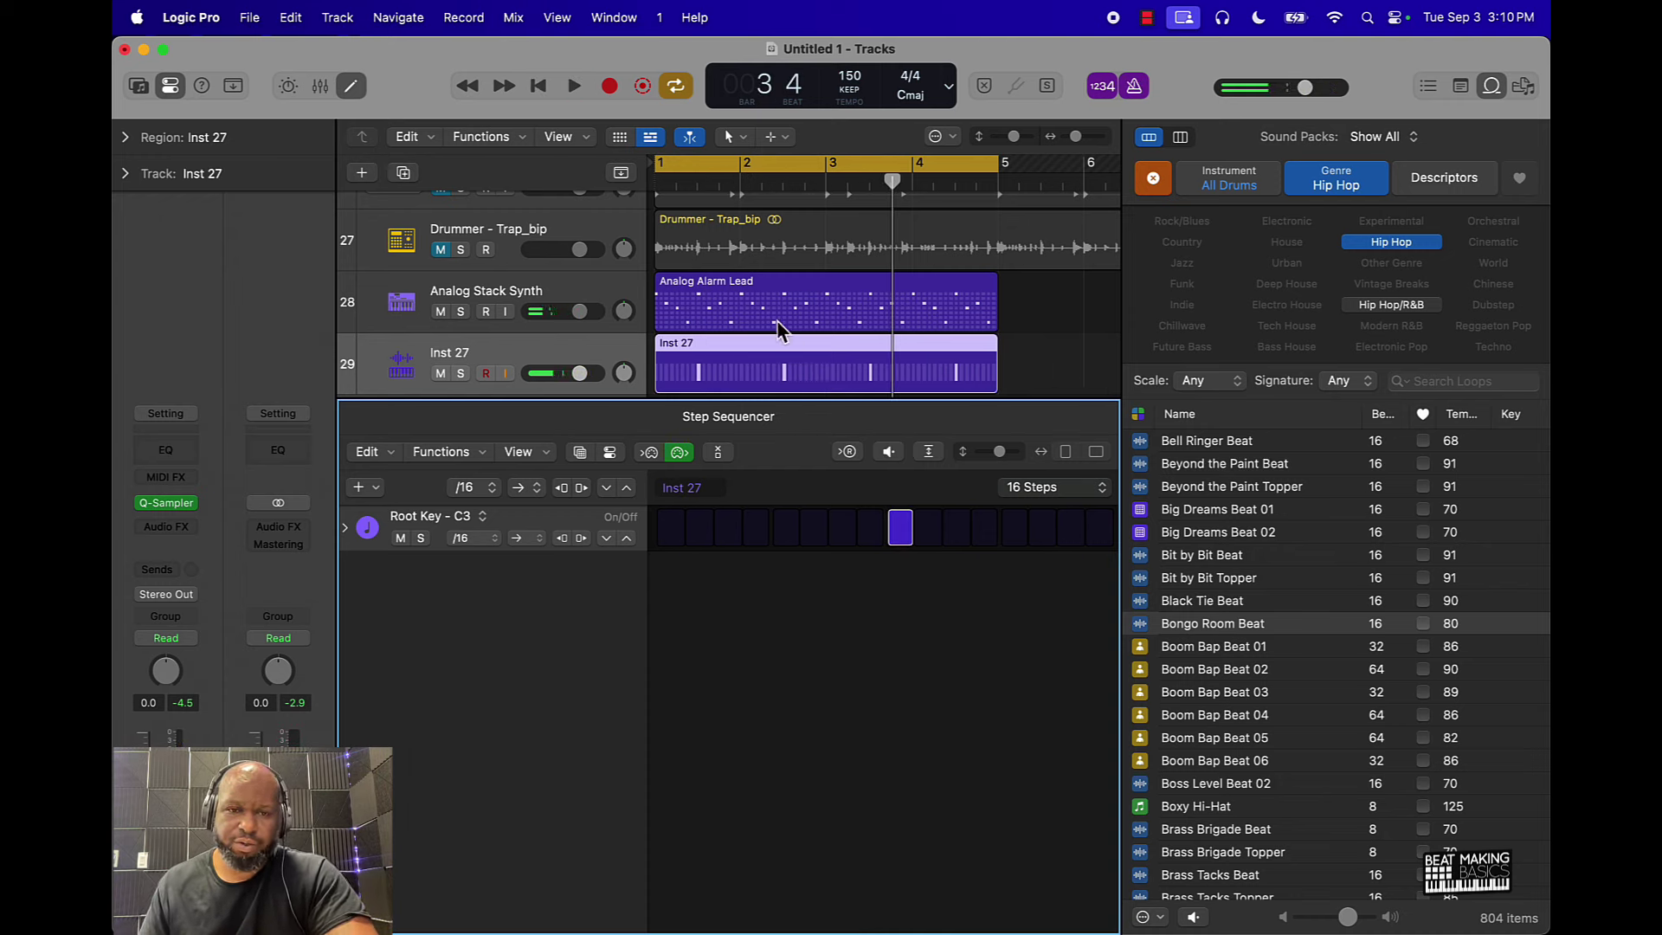
# Create another Quick Sampler pattern track and open its empty sampler window, moving it clear of the sequencer.
pyautogui.click(361, 176)
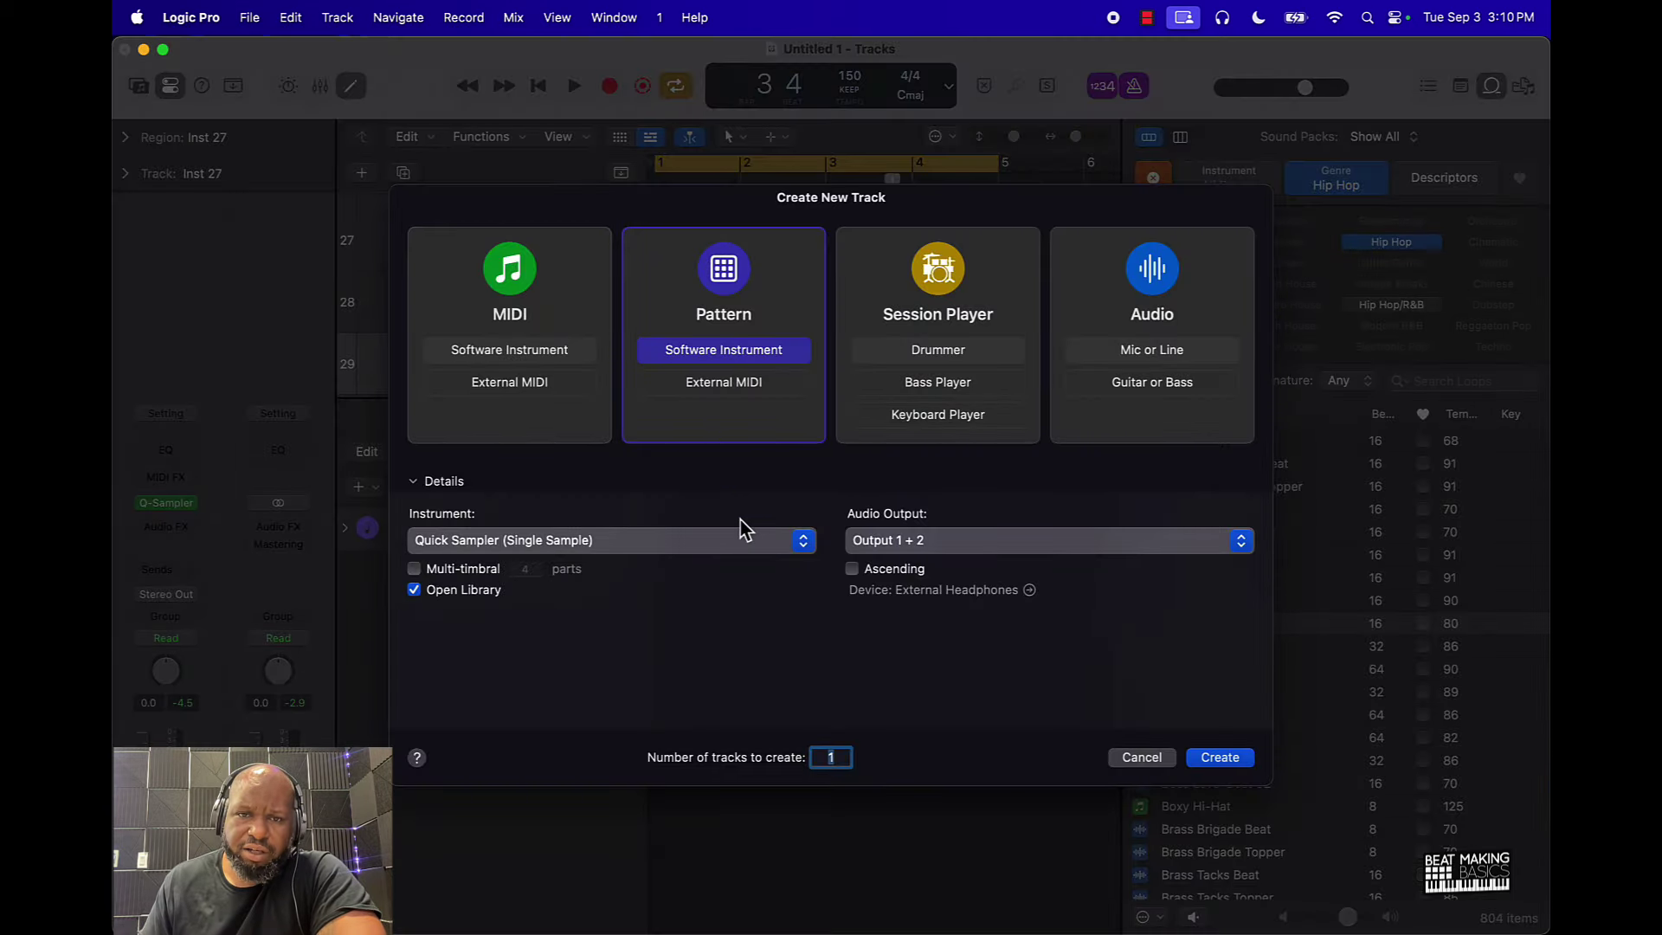
pyautogui.click(1199, 759)
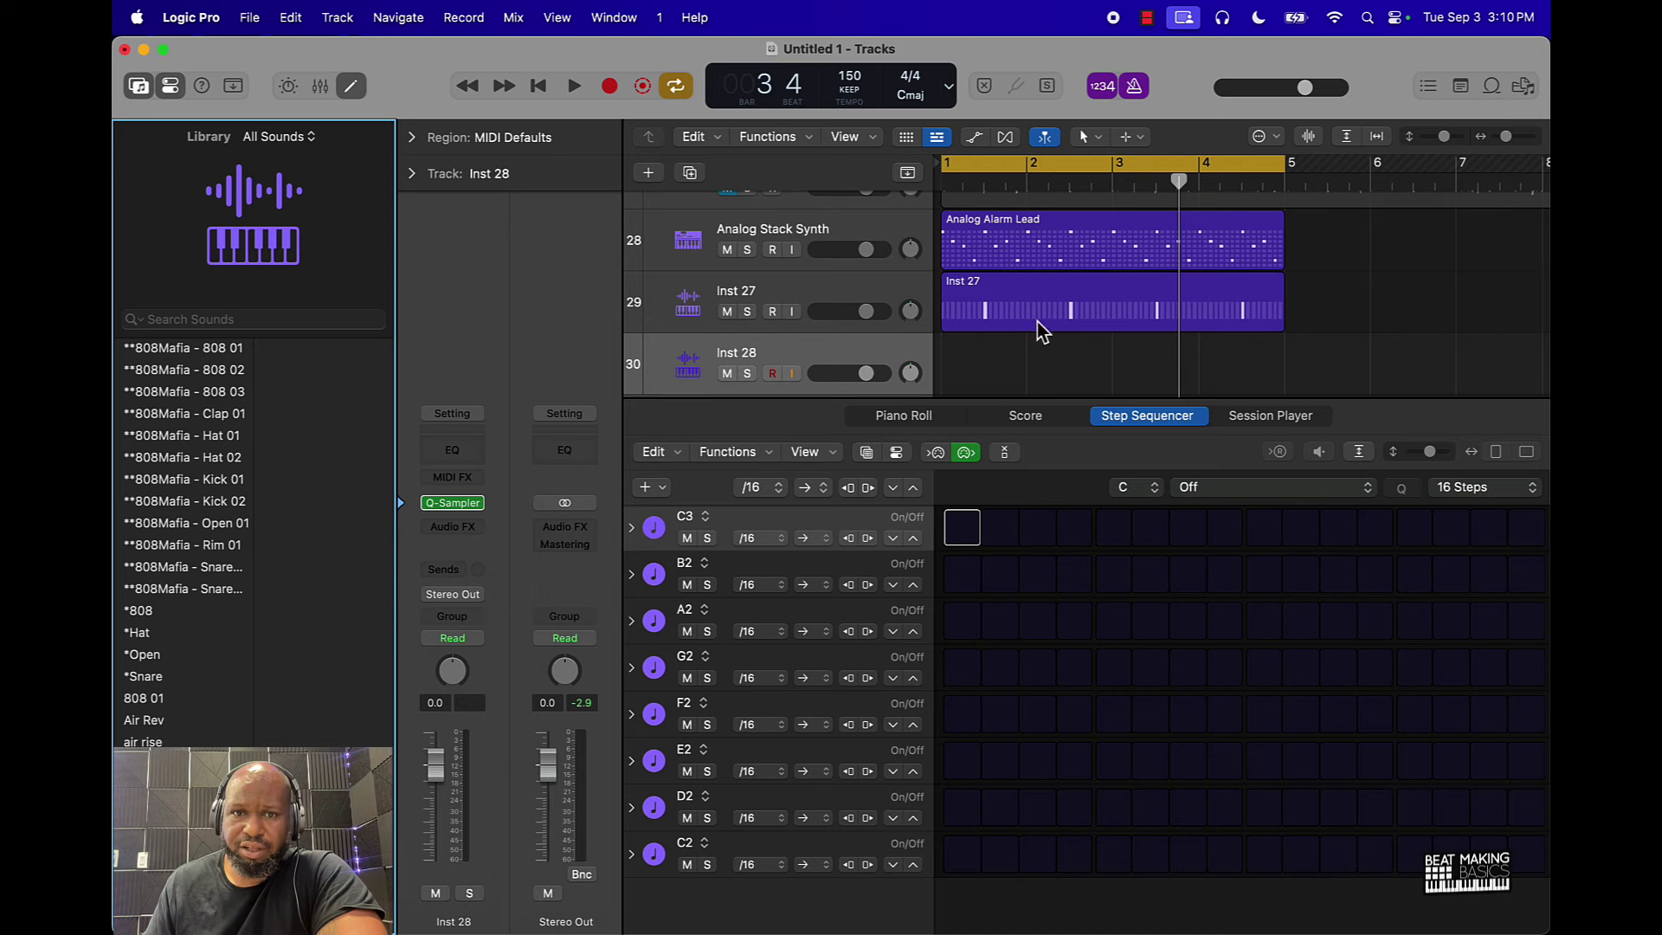
pyautogui.click(455, 511)
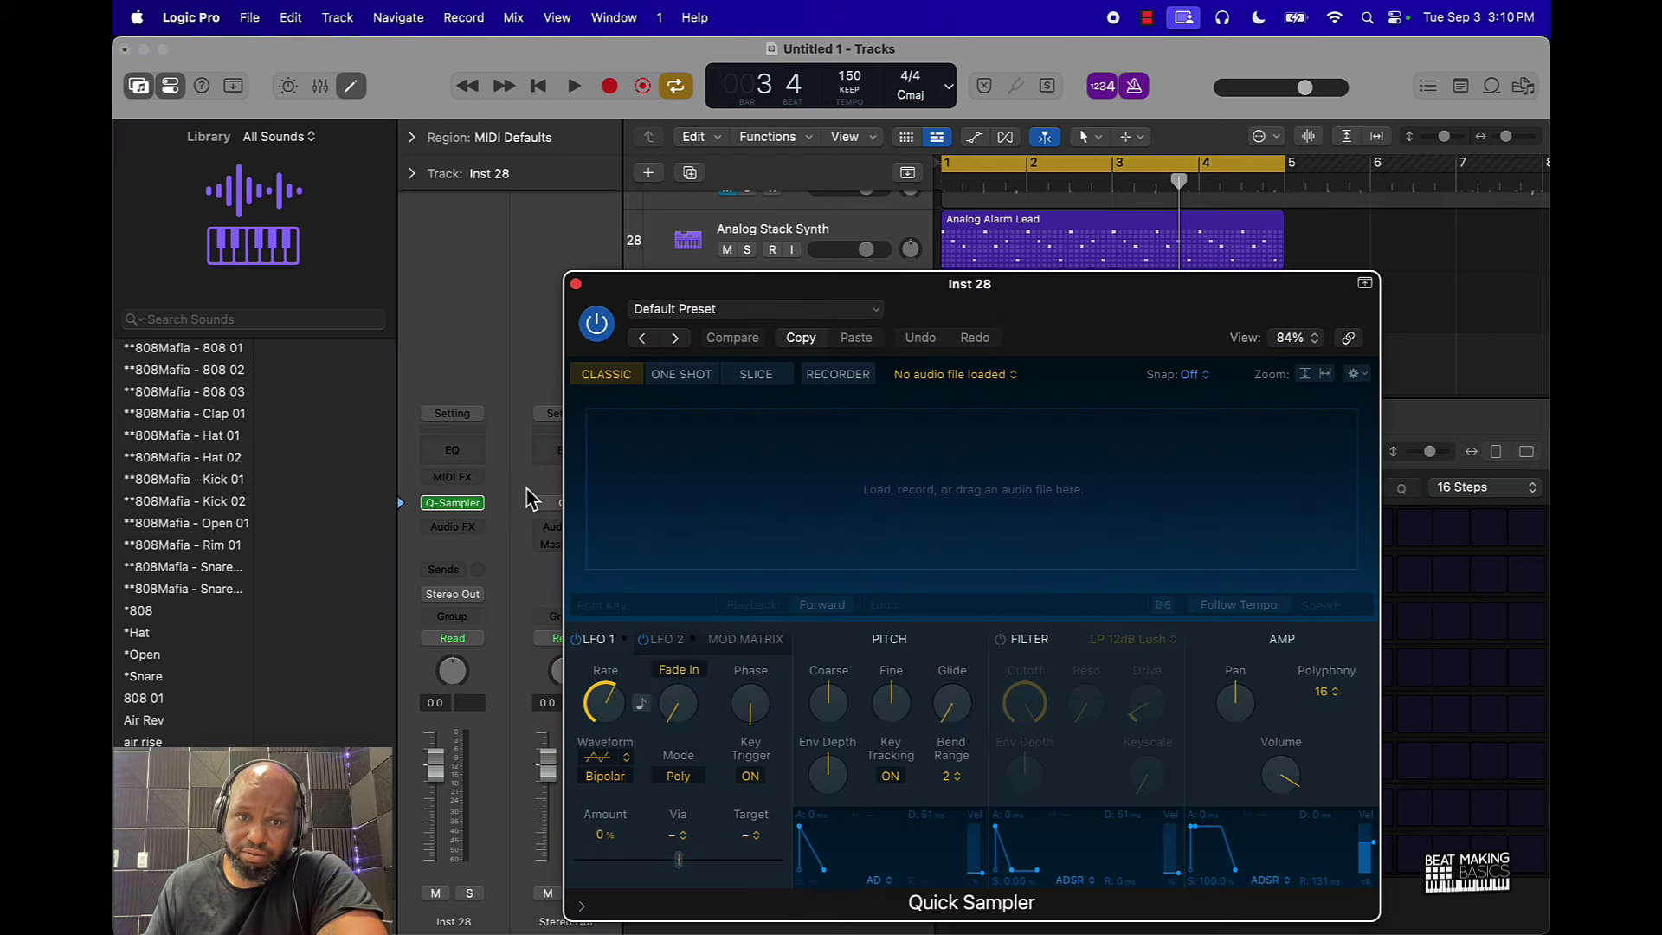
pyautogui.moveTo(1042, 297); pyautogui.dragTo(670, 120)
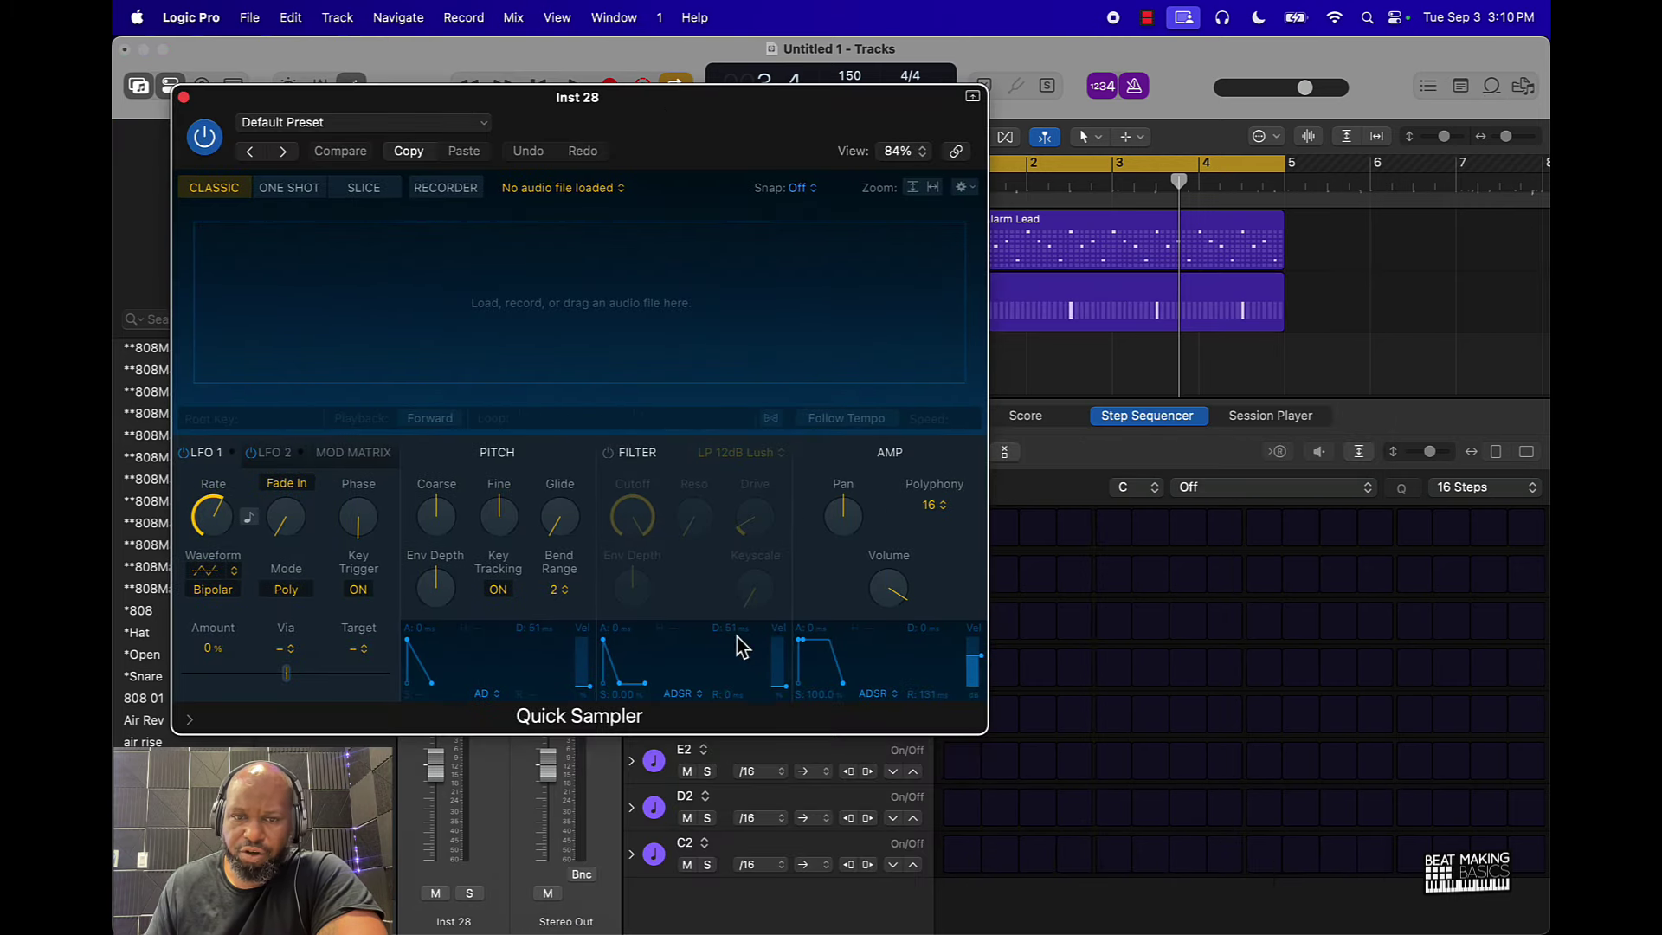
# Switch to Splice and search for "hat" samples.
pyautogui.click(956, 909)
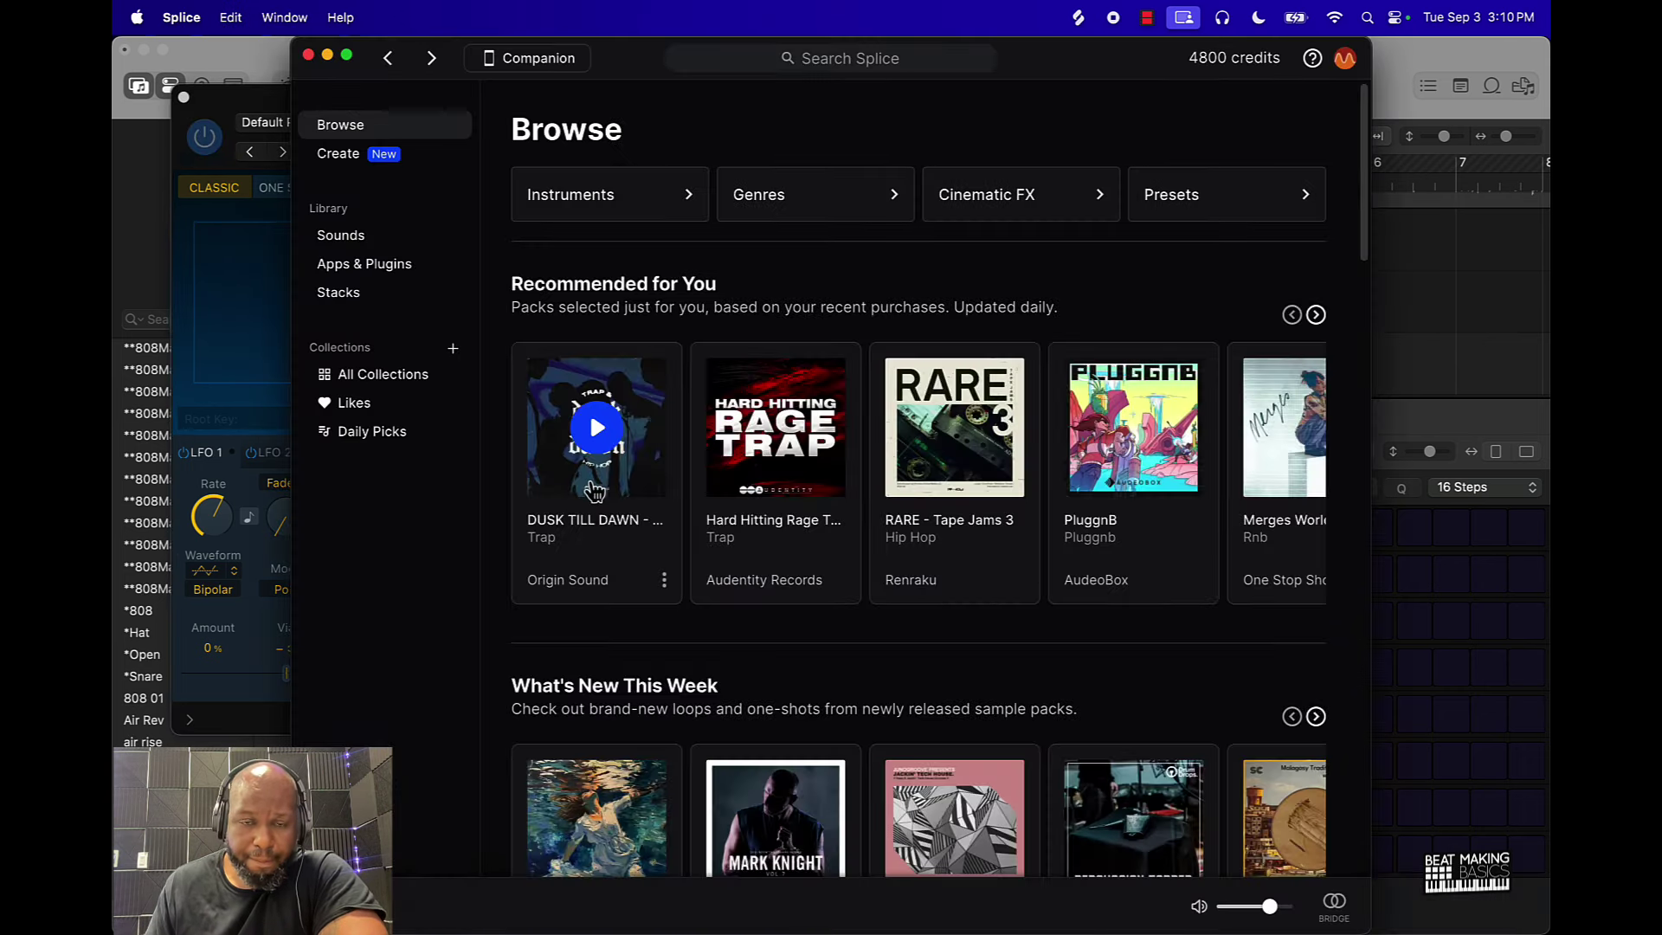
pyautogui.click(838, 58)
pyautogui.write('hat')
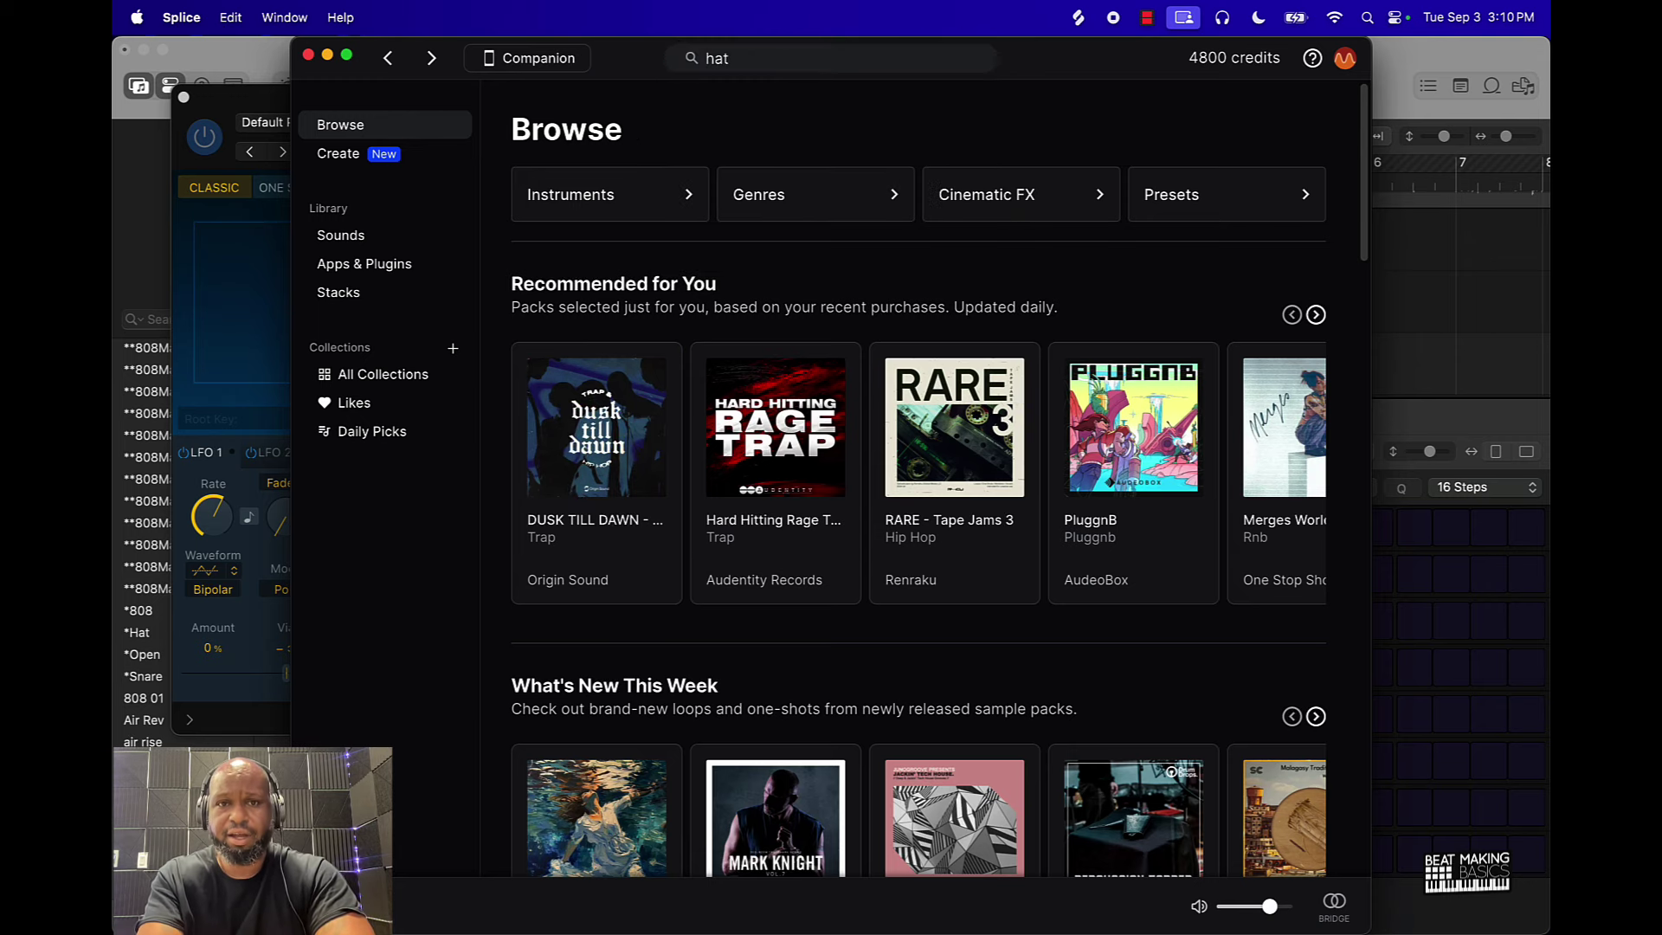
pyautogui.press('Return')
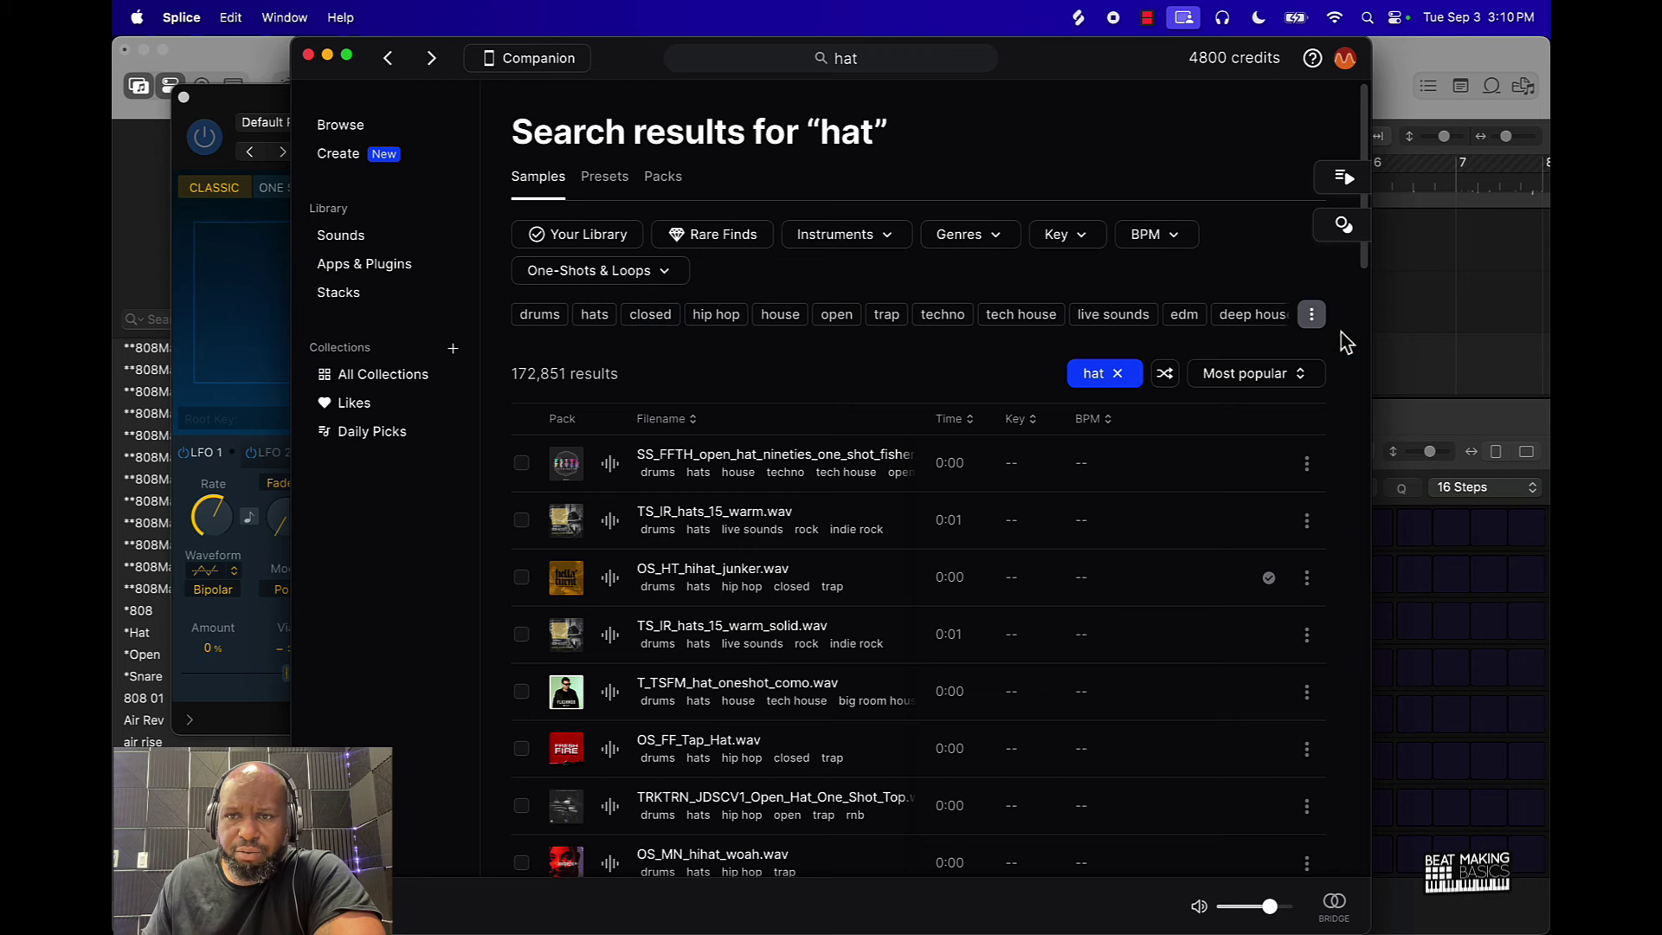
# Expand the tag list and filter the hat samples to the trap genre.
pyautogui.click(1314, 317)
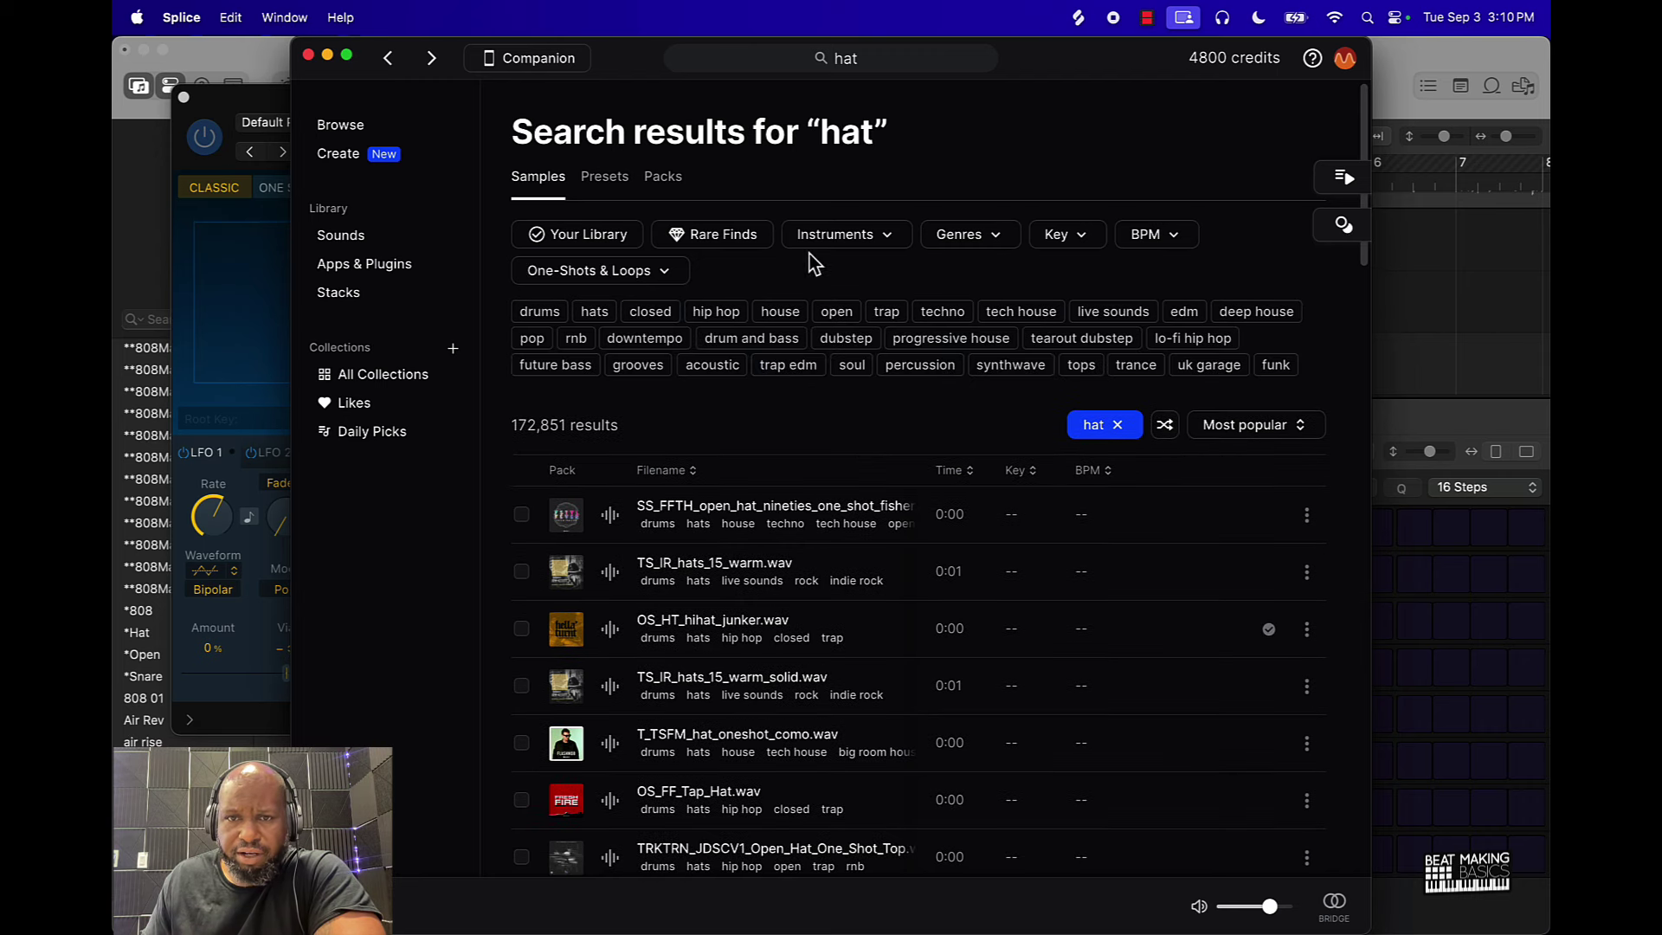
pyautogui.click(980, 251)
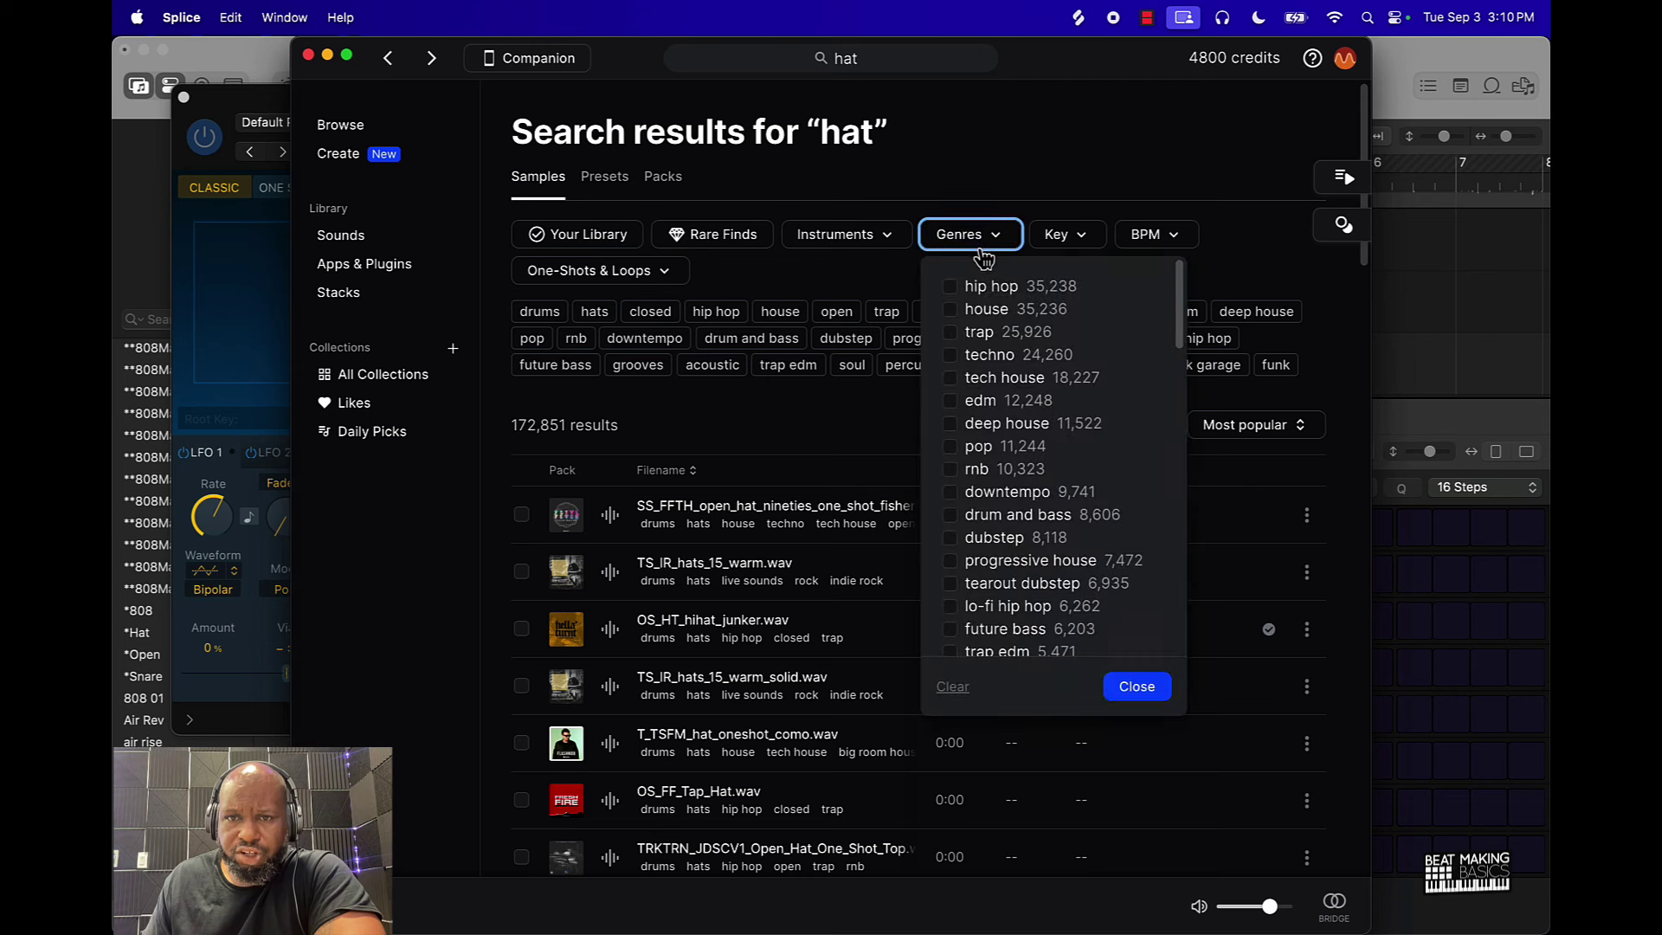
pyautogui.click(1000, 334)
pyautogui.click(1137, 686)
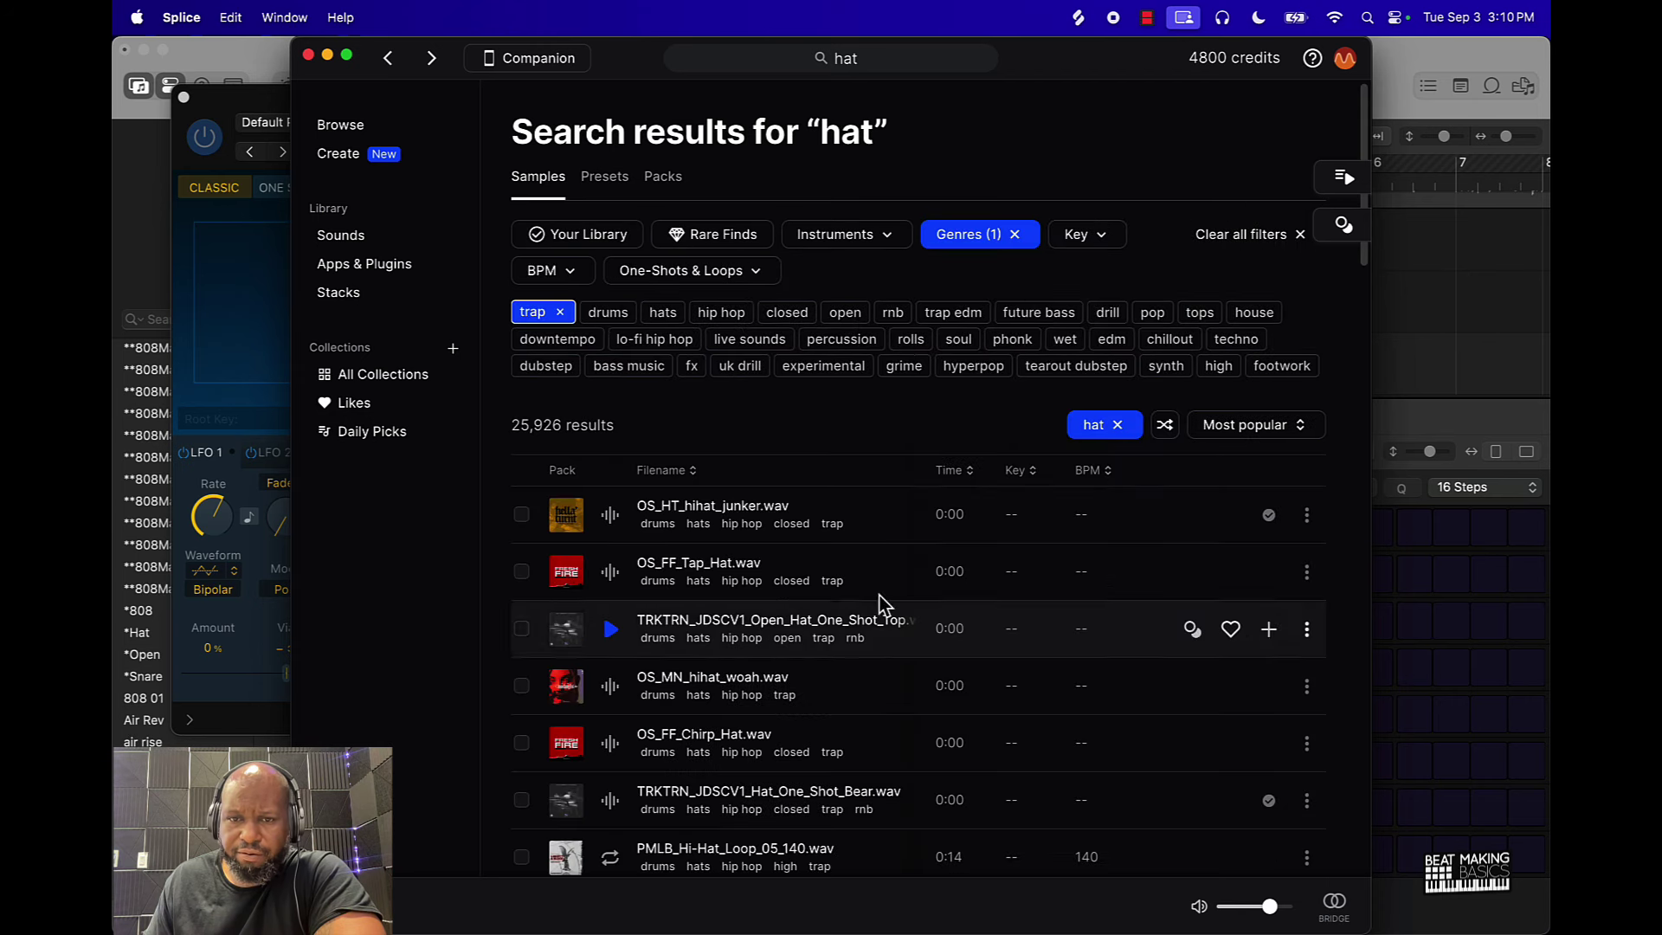
# Audition several trap hat samples and add OS_FF_Chirp_Hat.wav to the Splice library.
pyautogui.click(610, 571)
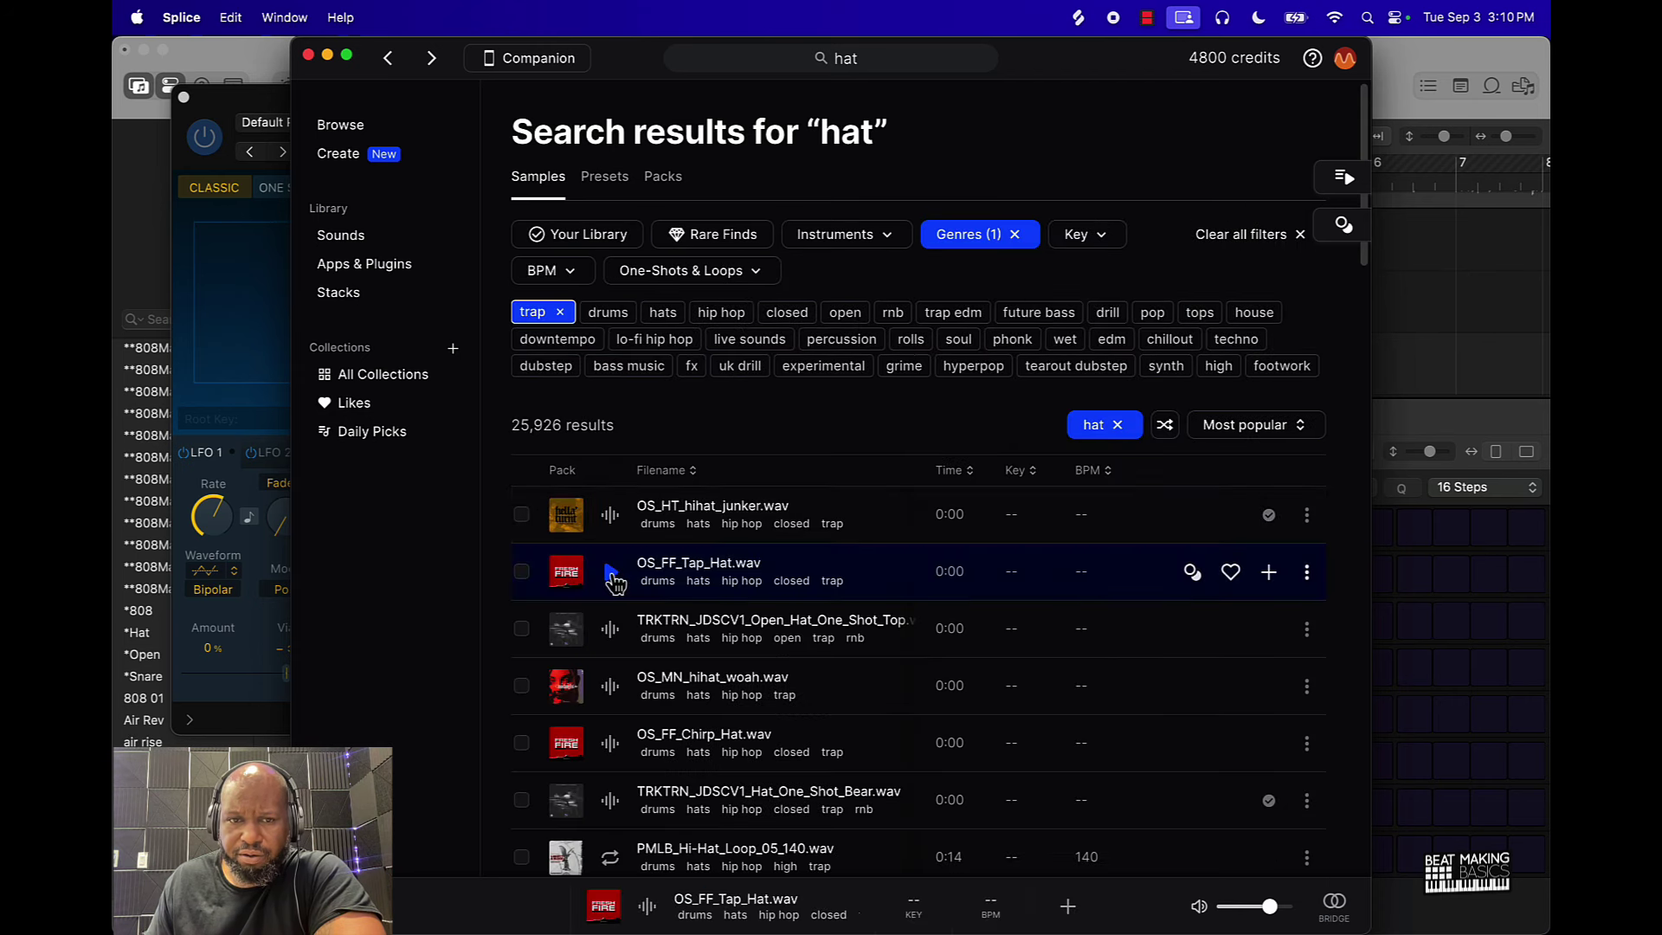
pyautogui.click(615, 636)
pyautogui.click(612, 688)
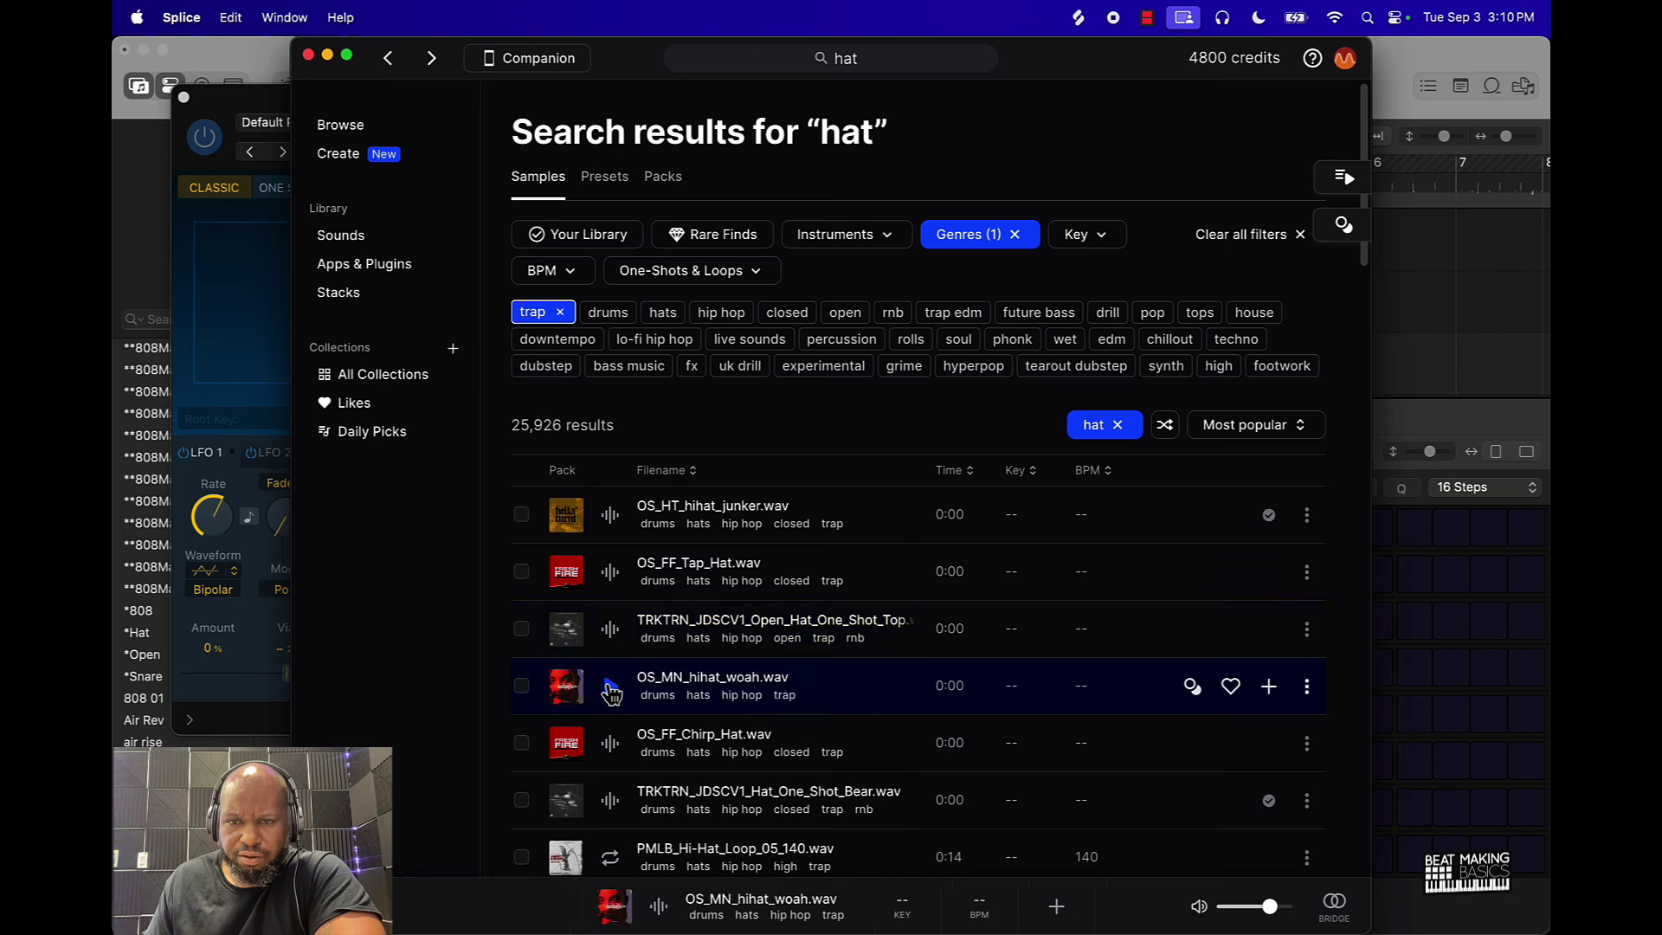
pyautogui.click(617, 744)
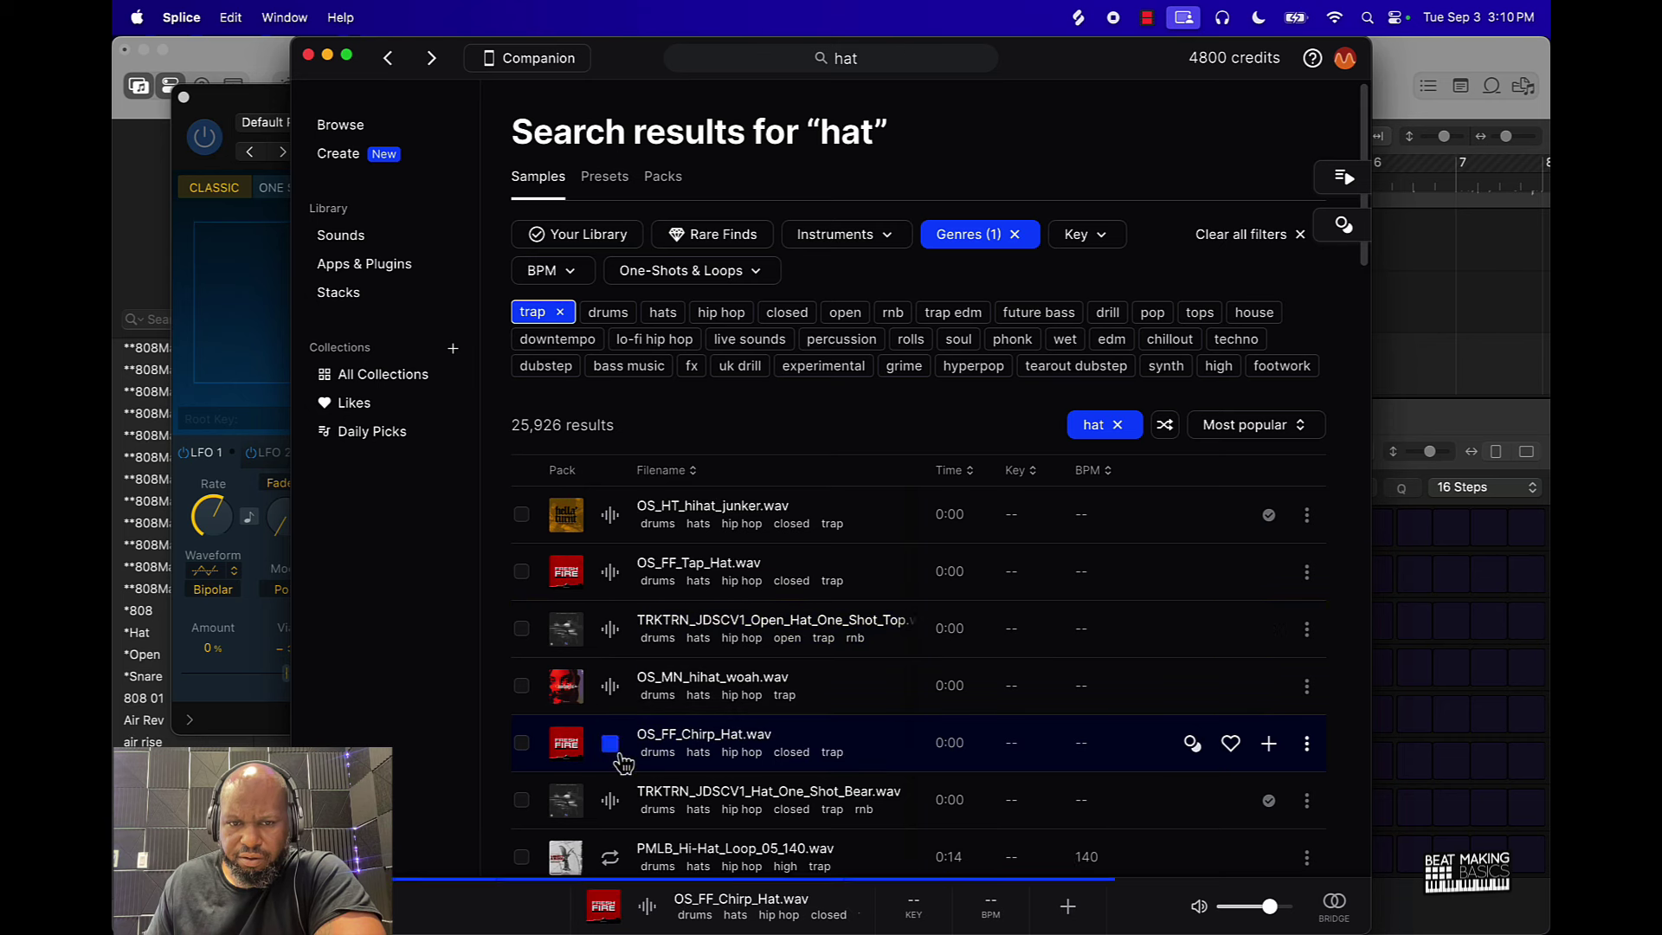
pyautogui.click(1268, 747)
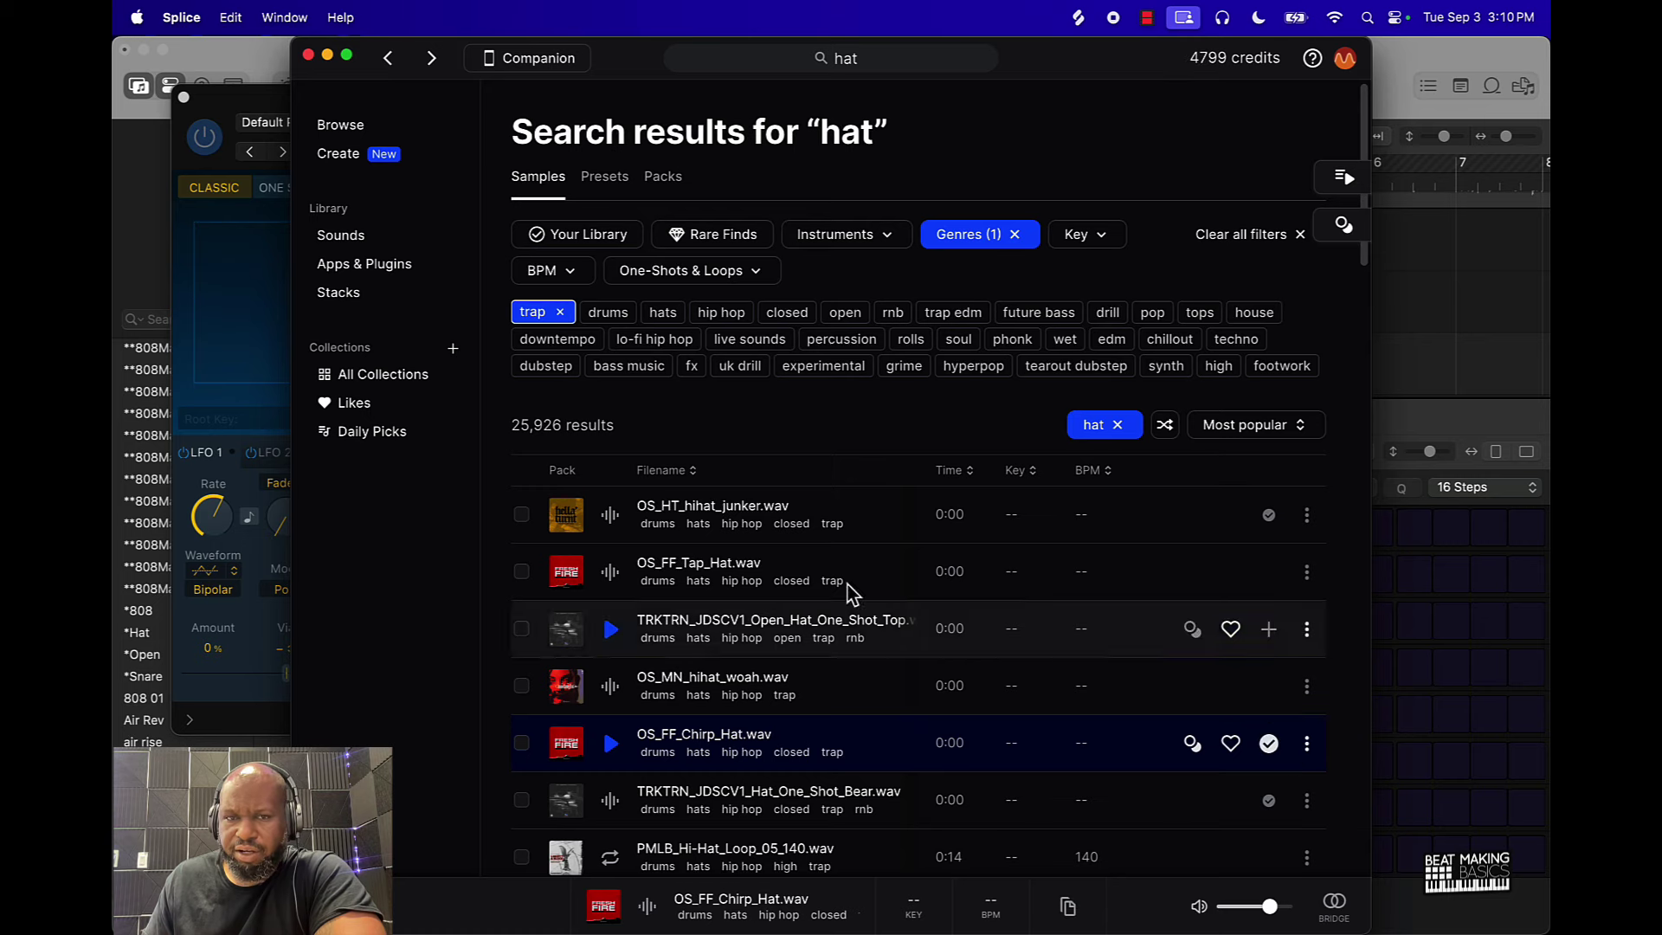
# Load OS_FF_Chirp_Hat.wav from Splice into the new track's Quick Sampler and switch back to Logic Pro.
pyautogui.moveTo(1009, 61); pyautogui.dragTo(1412, 59)
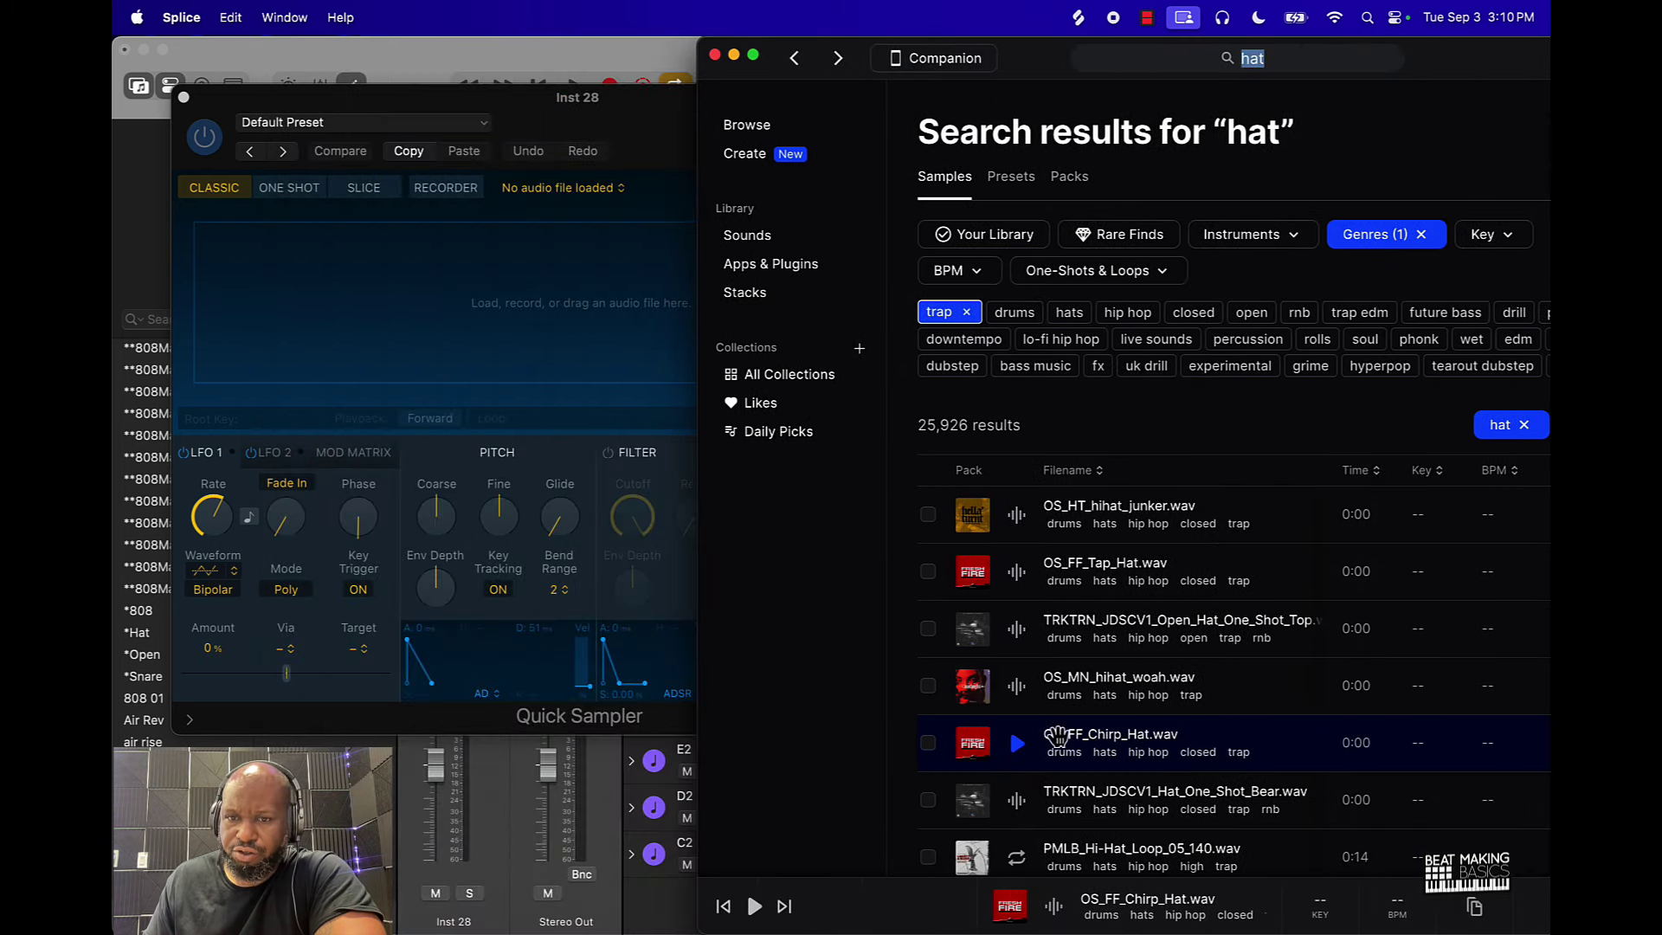
pyautogui.moveTo(1009, 731); pyautogui.dragTo(439, 304)
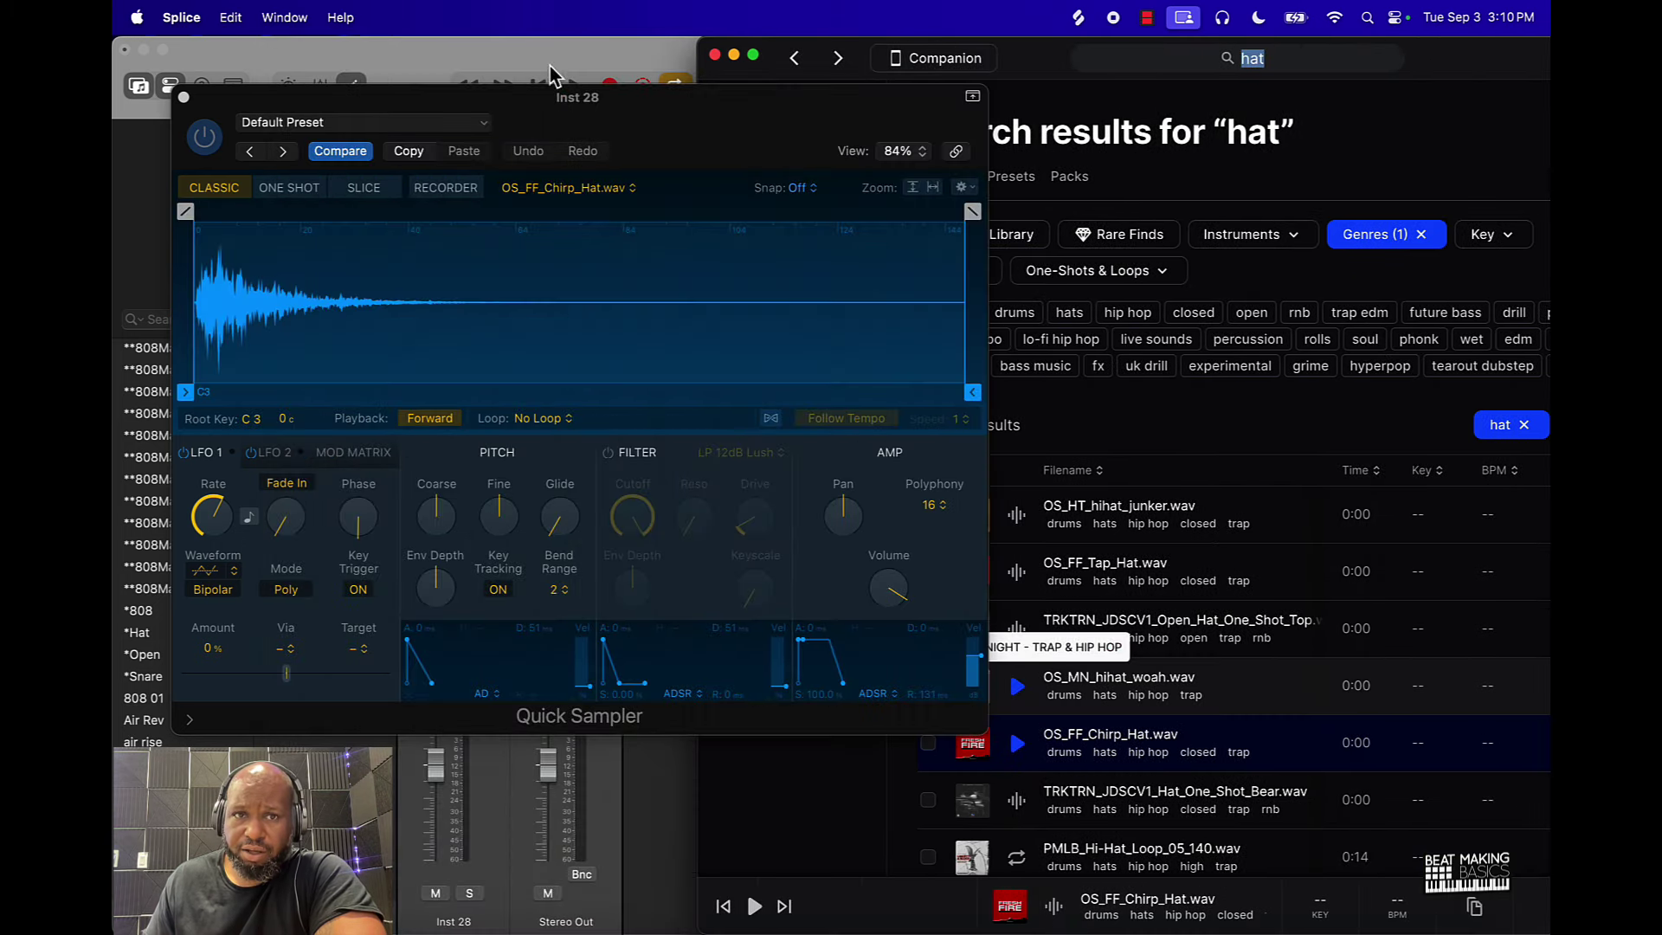
pyautogui.click(556, 59)
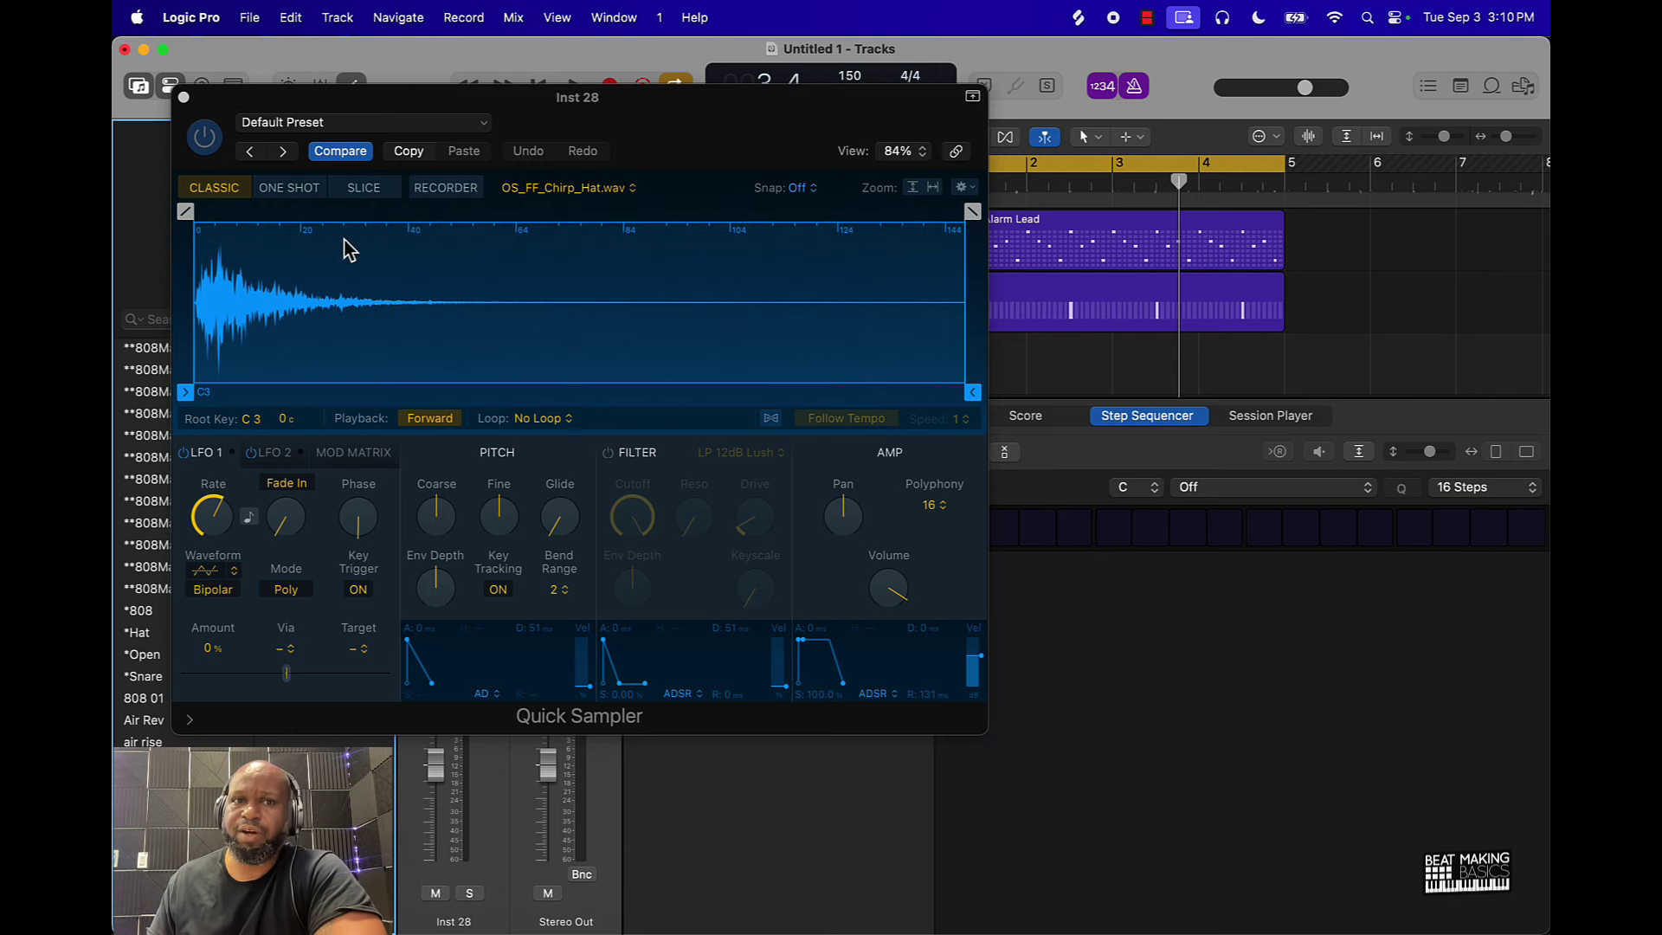
# Close the Quick Sampler window and return the playhead to the start of the project.
pyautogui.click(336, 128)
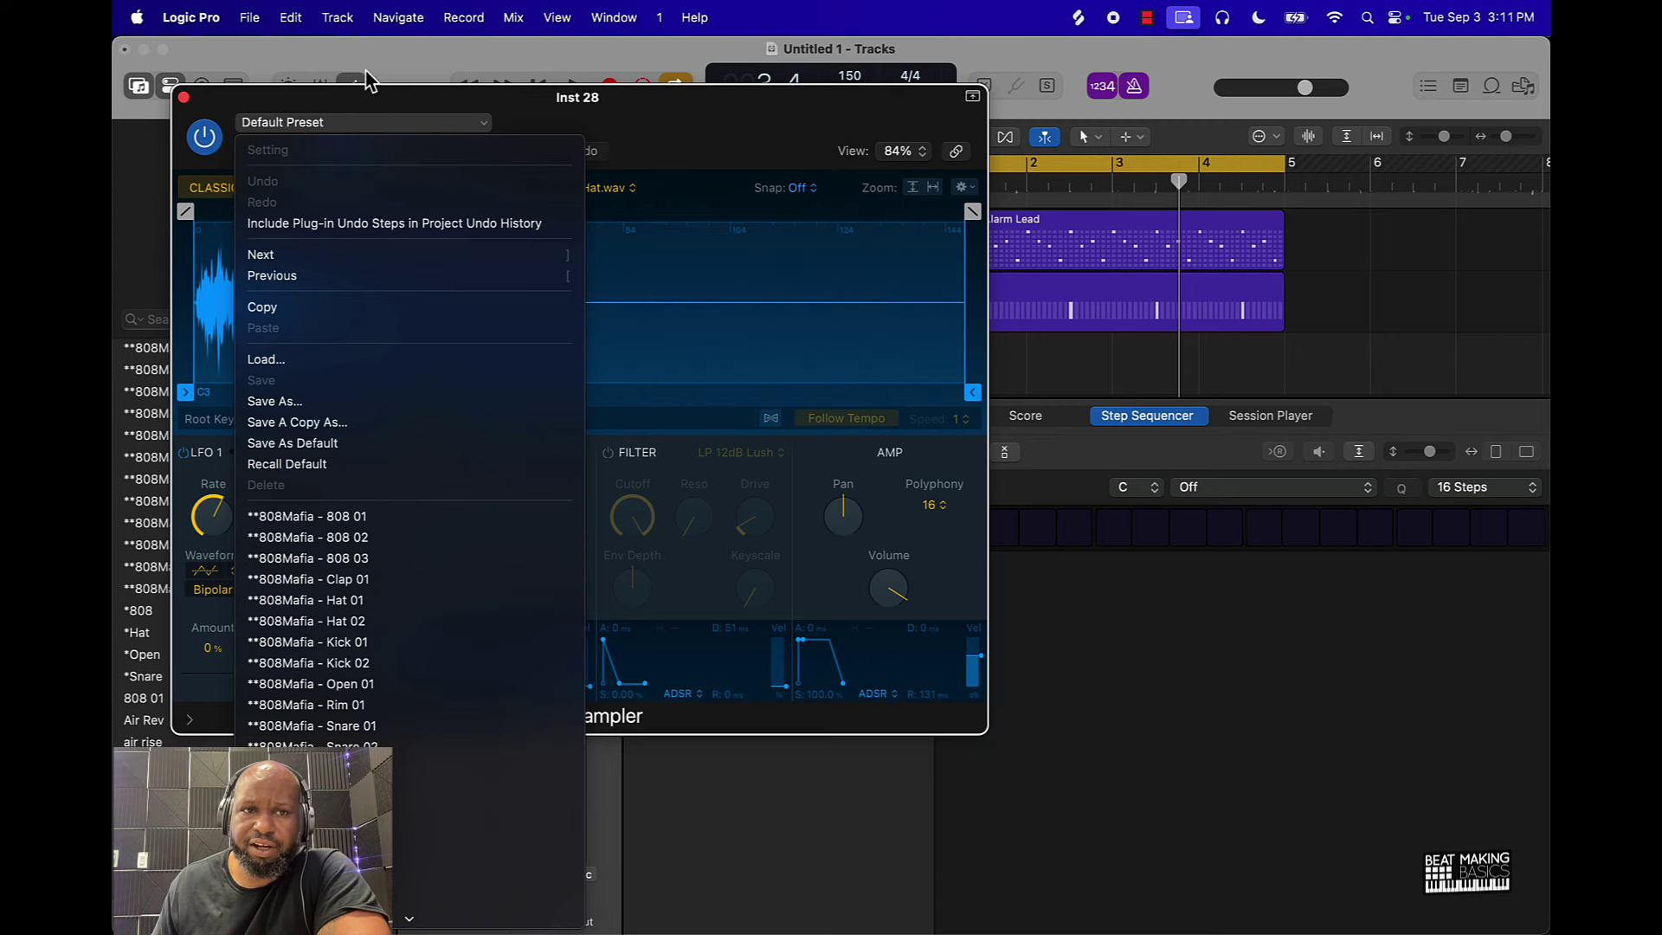
pyautogui.click(344, 121)
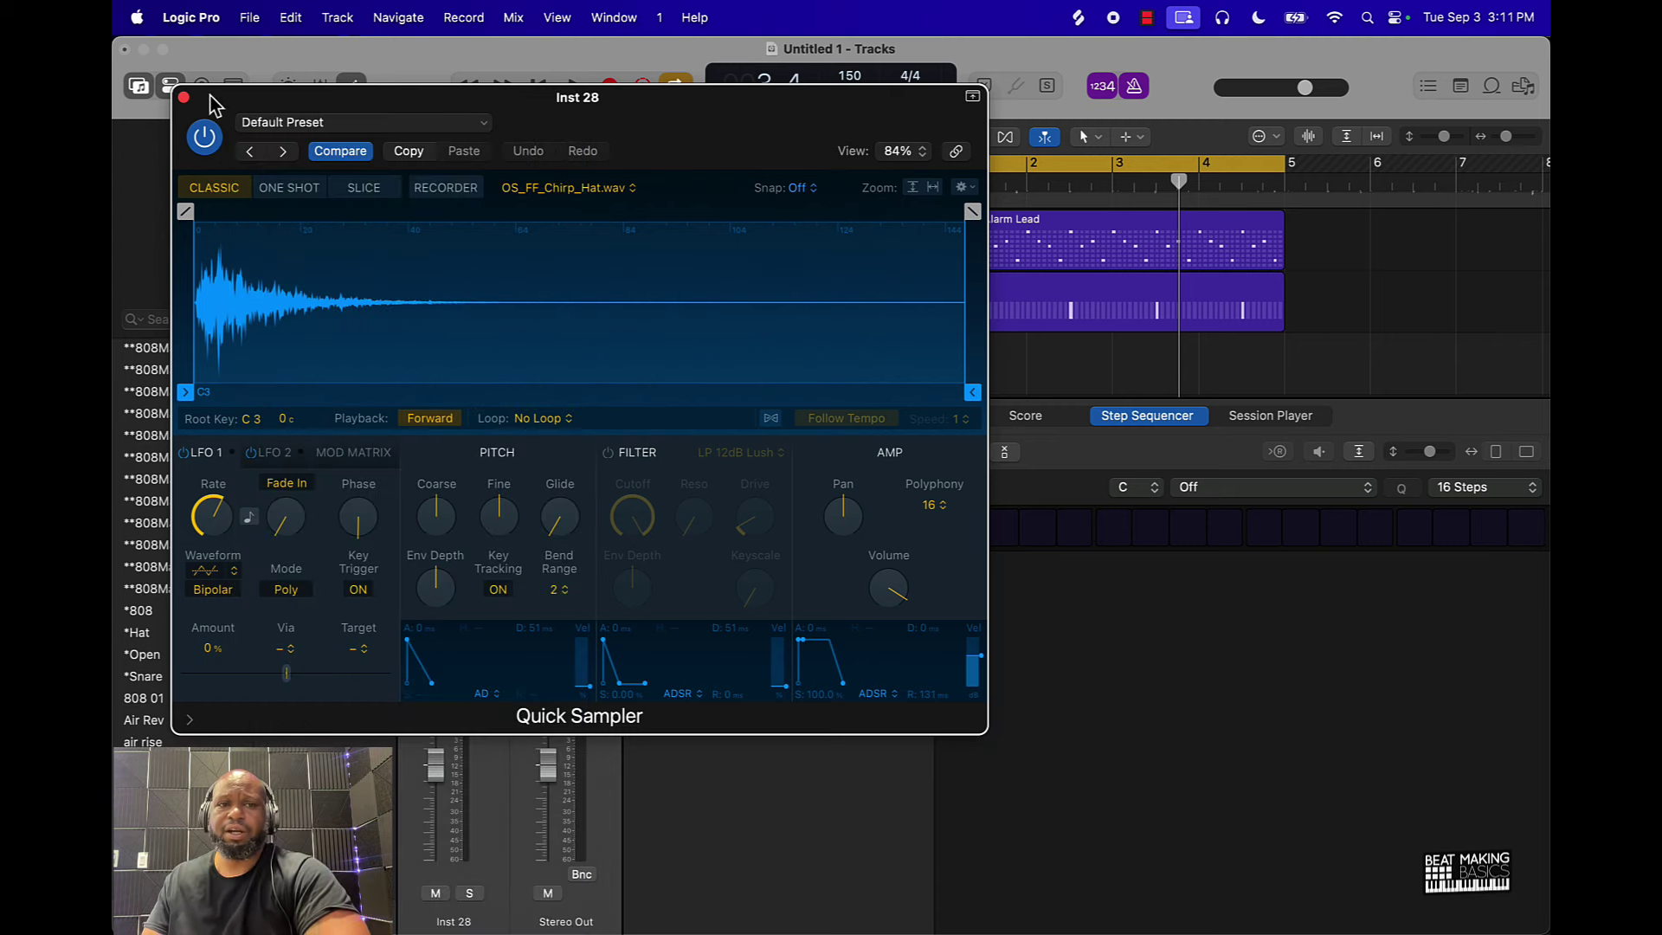
pyautogui.click(183, 98)
pyautogui.press('Return')
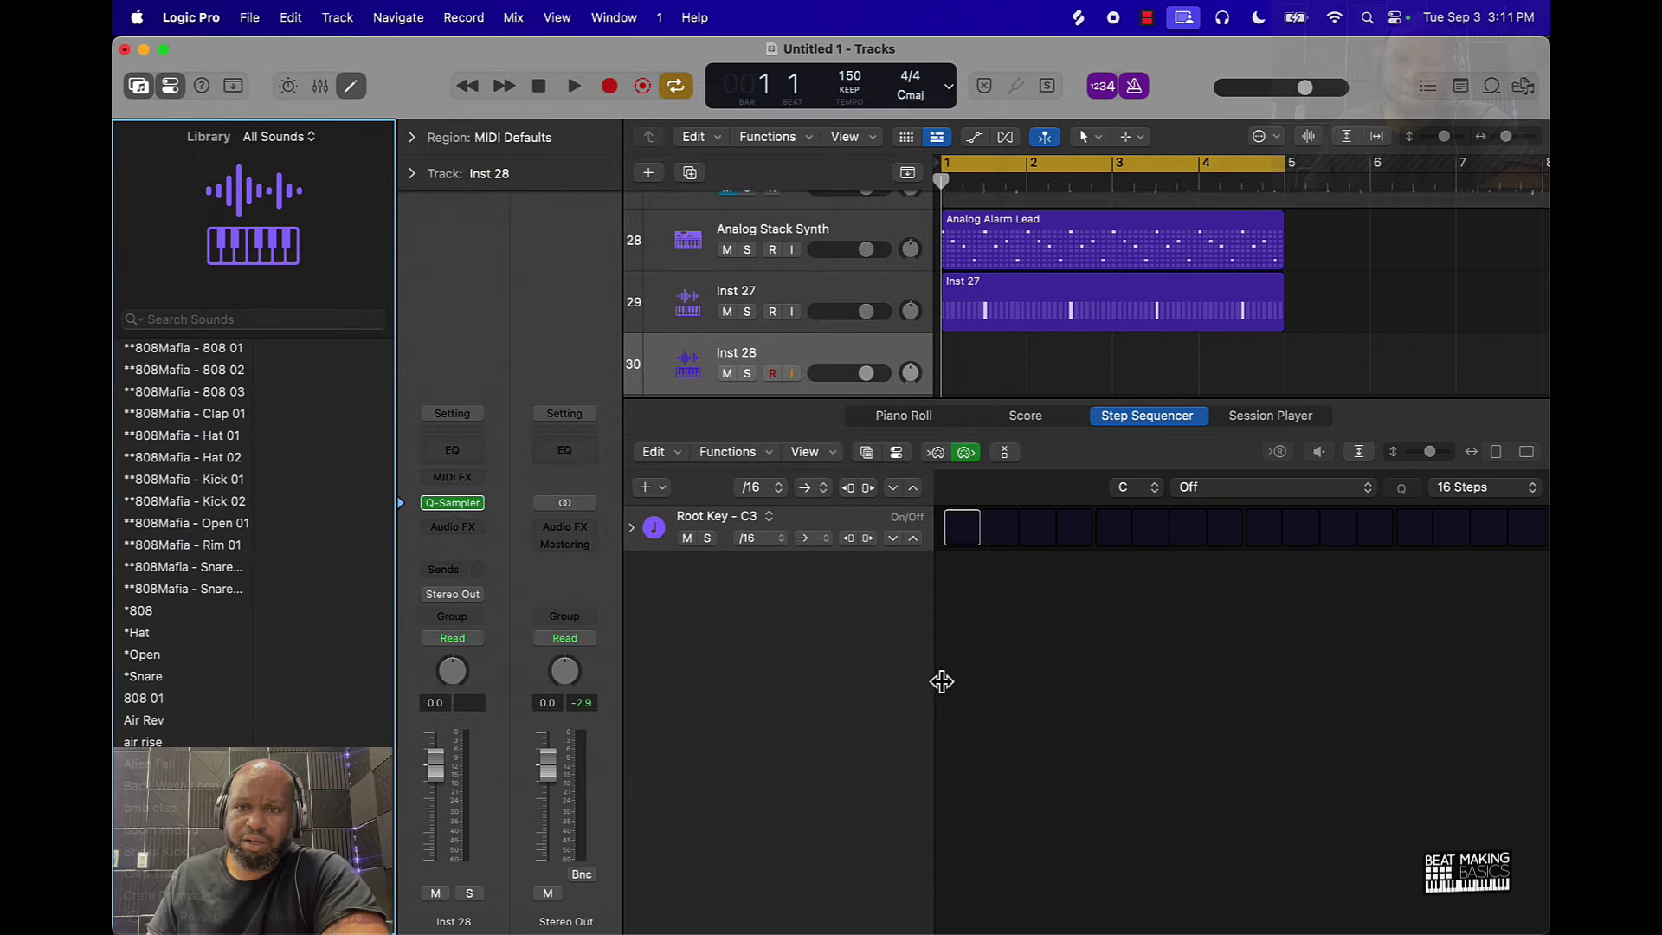
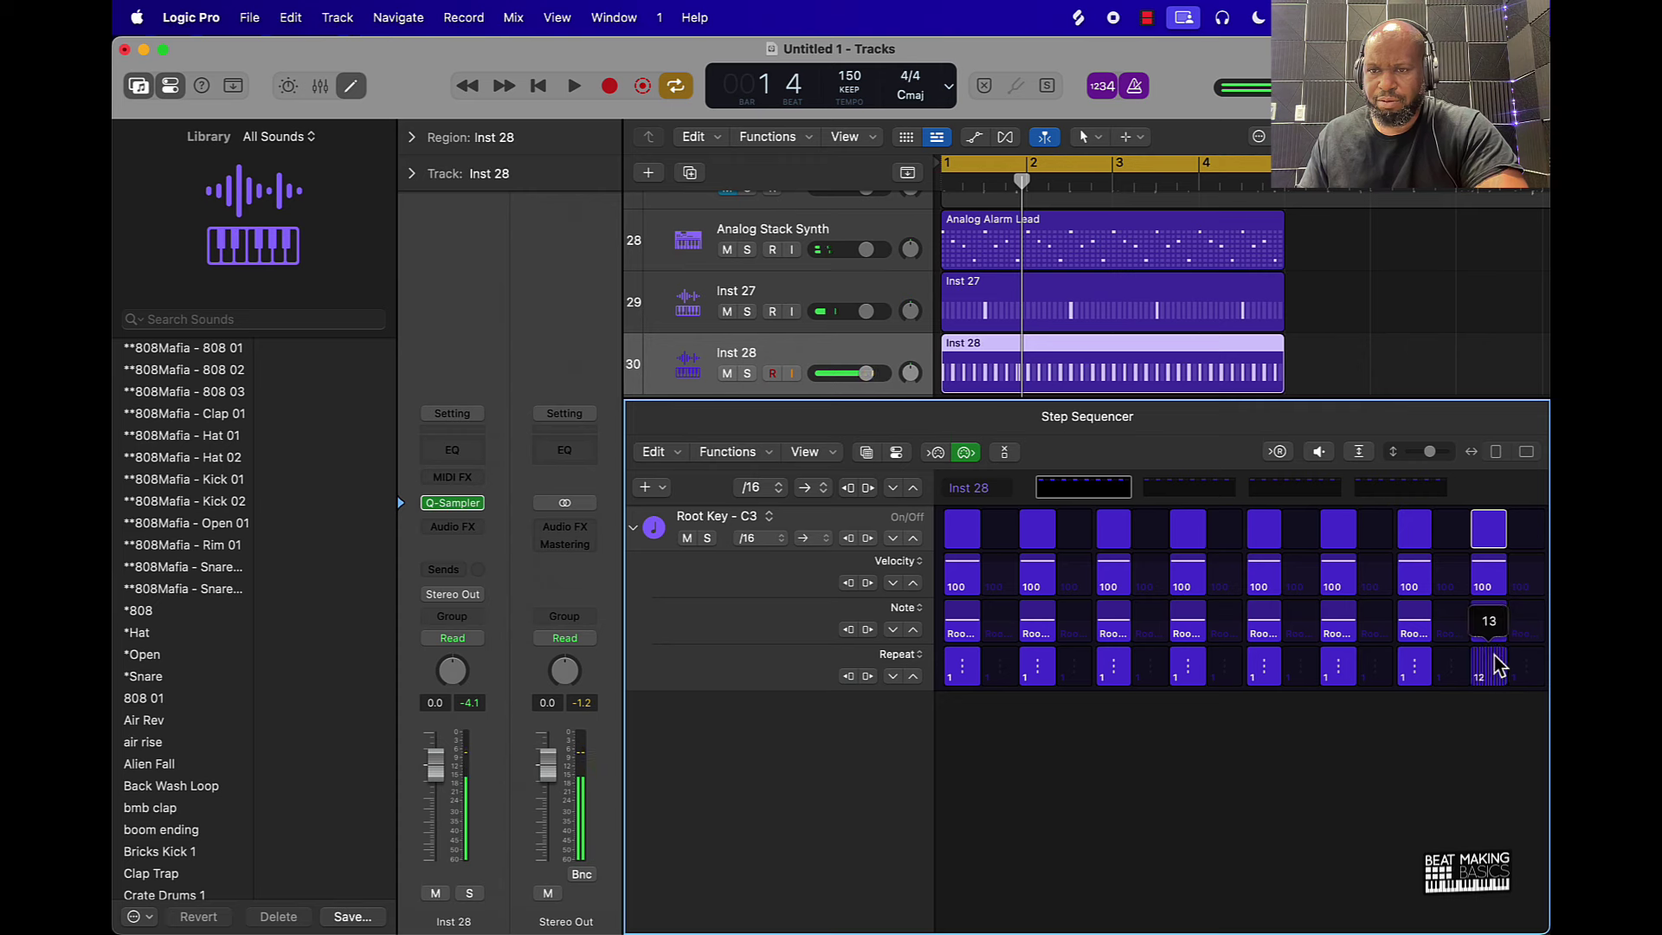
# Set step 15 of the hat pattern's first page to 4 repeats and play the roll back.
pyautogui.moveTo(1499, 669); pyautogui.dragTo(1500, 684)
pyautogui.press('space')
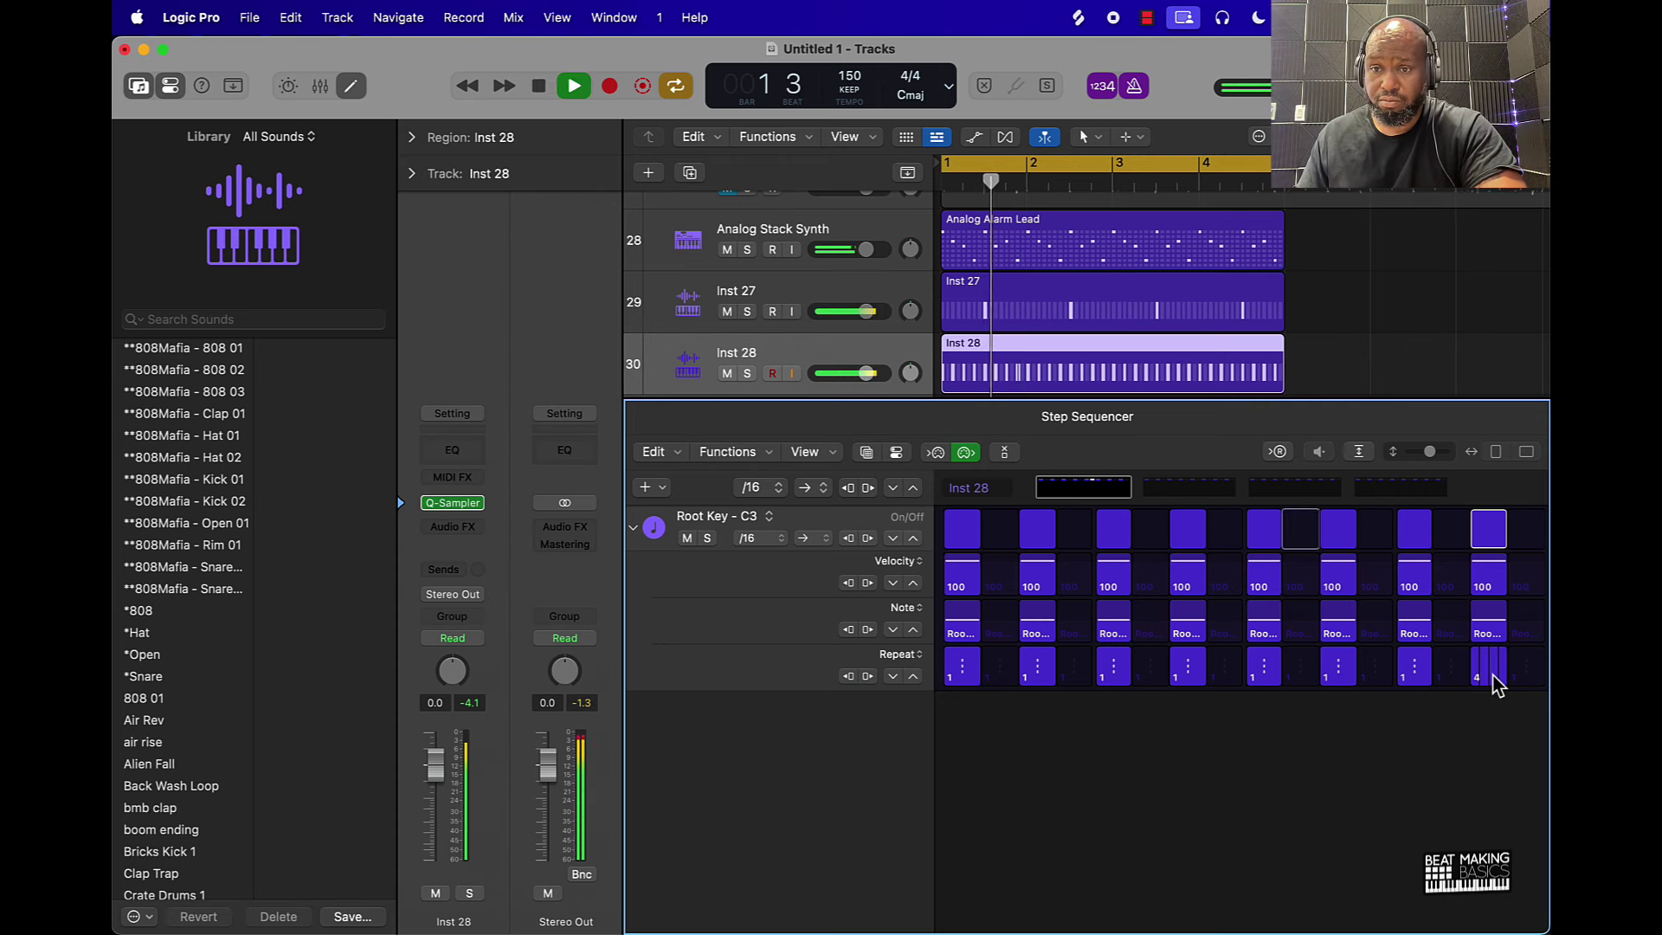
pyautogui.press('space')
# On the hat pattern's second page, activate step 14, set step 15's note to G#2, and audition the change.
pyautogui.click(1195, 487)
pyautogui.click(1450, 529)
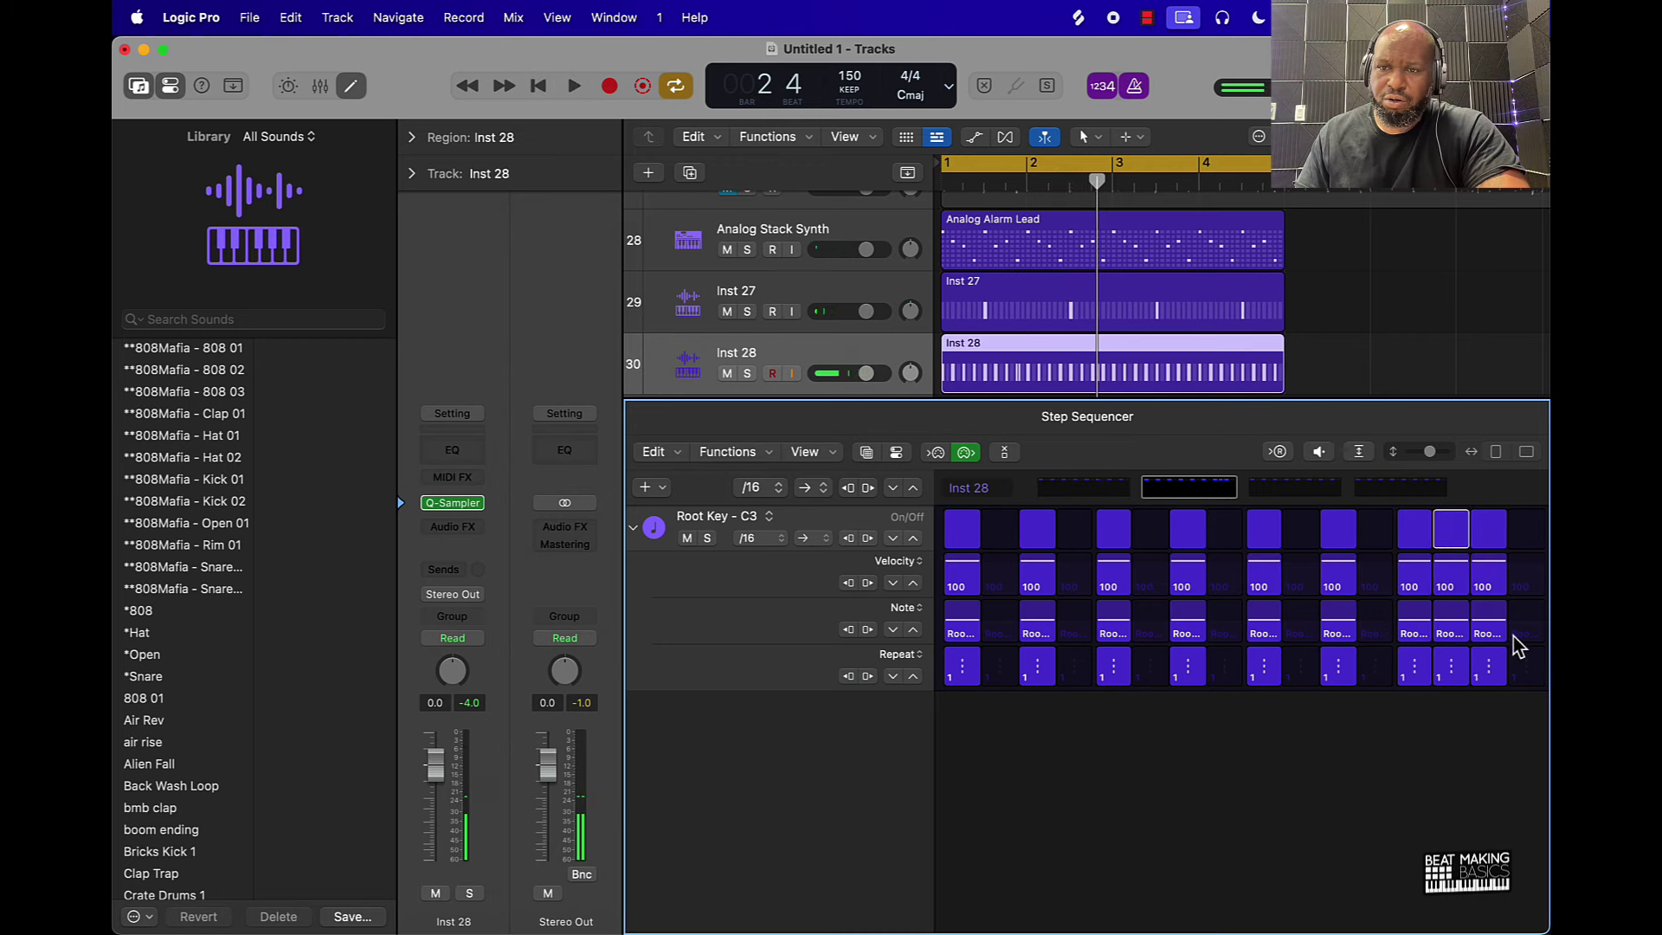
pyautogui.moveTo(1499, 641); pyautogui.dragTo(1490, 649)
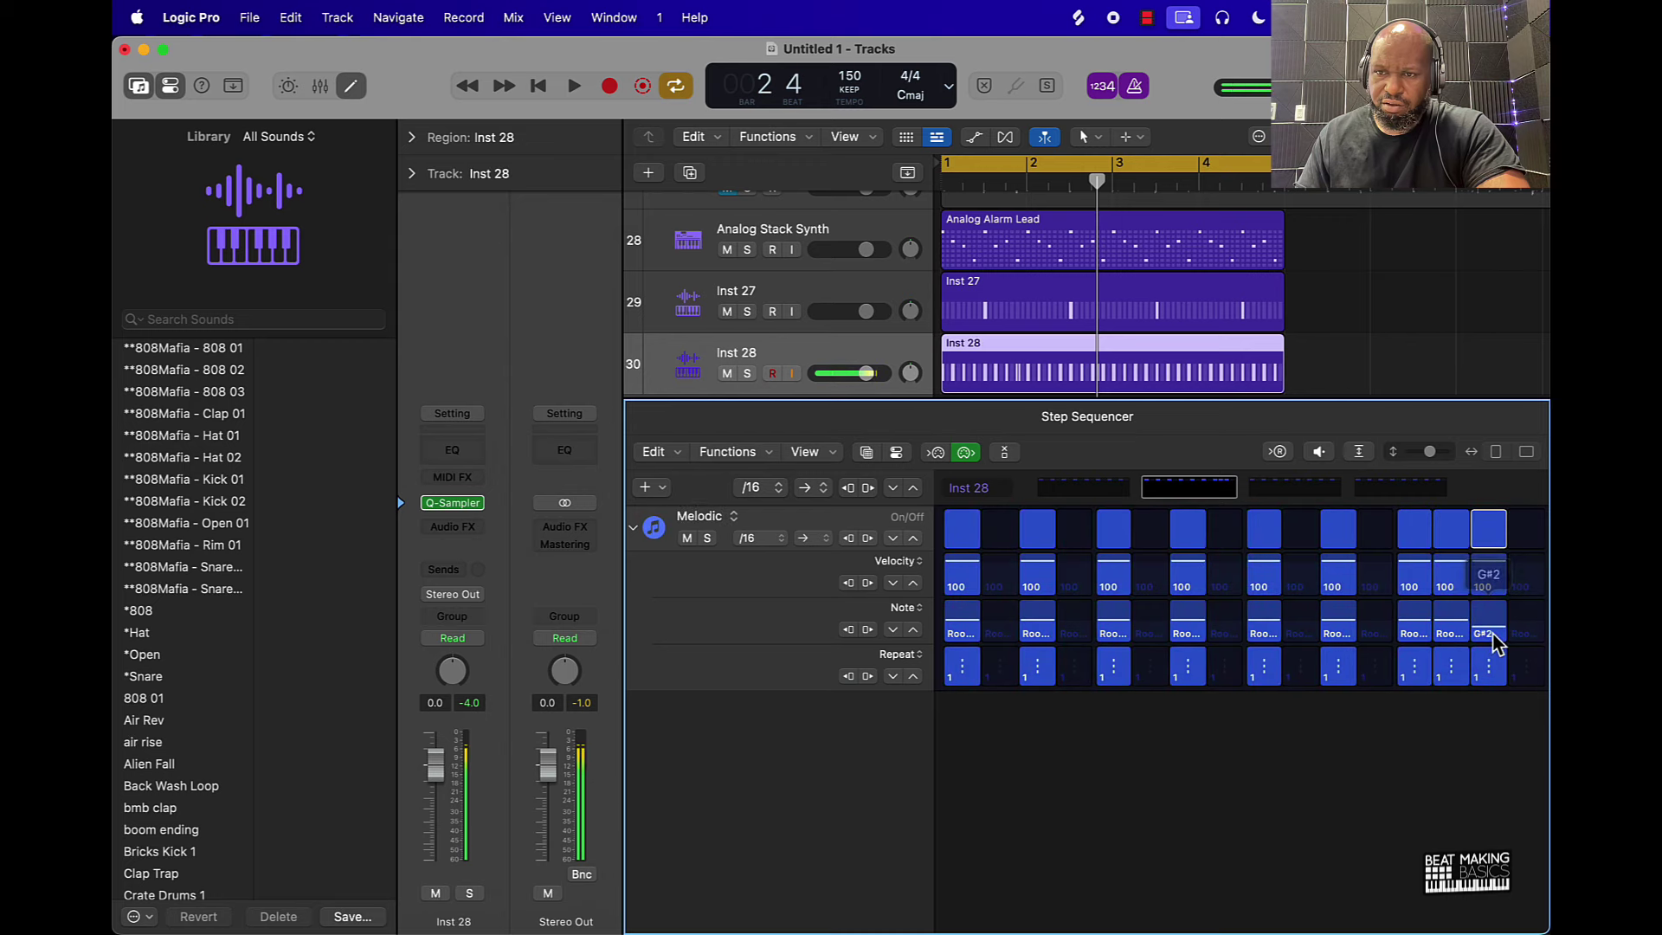
pyautogui.press('space')
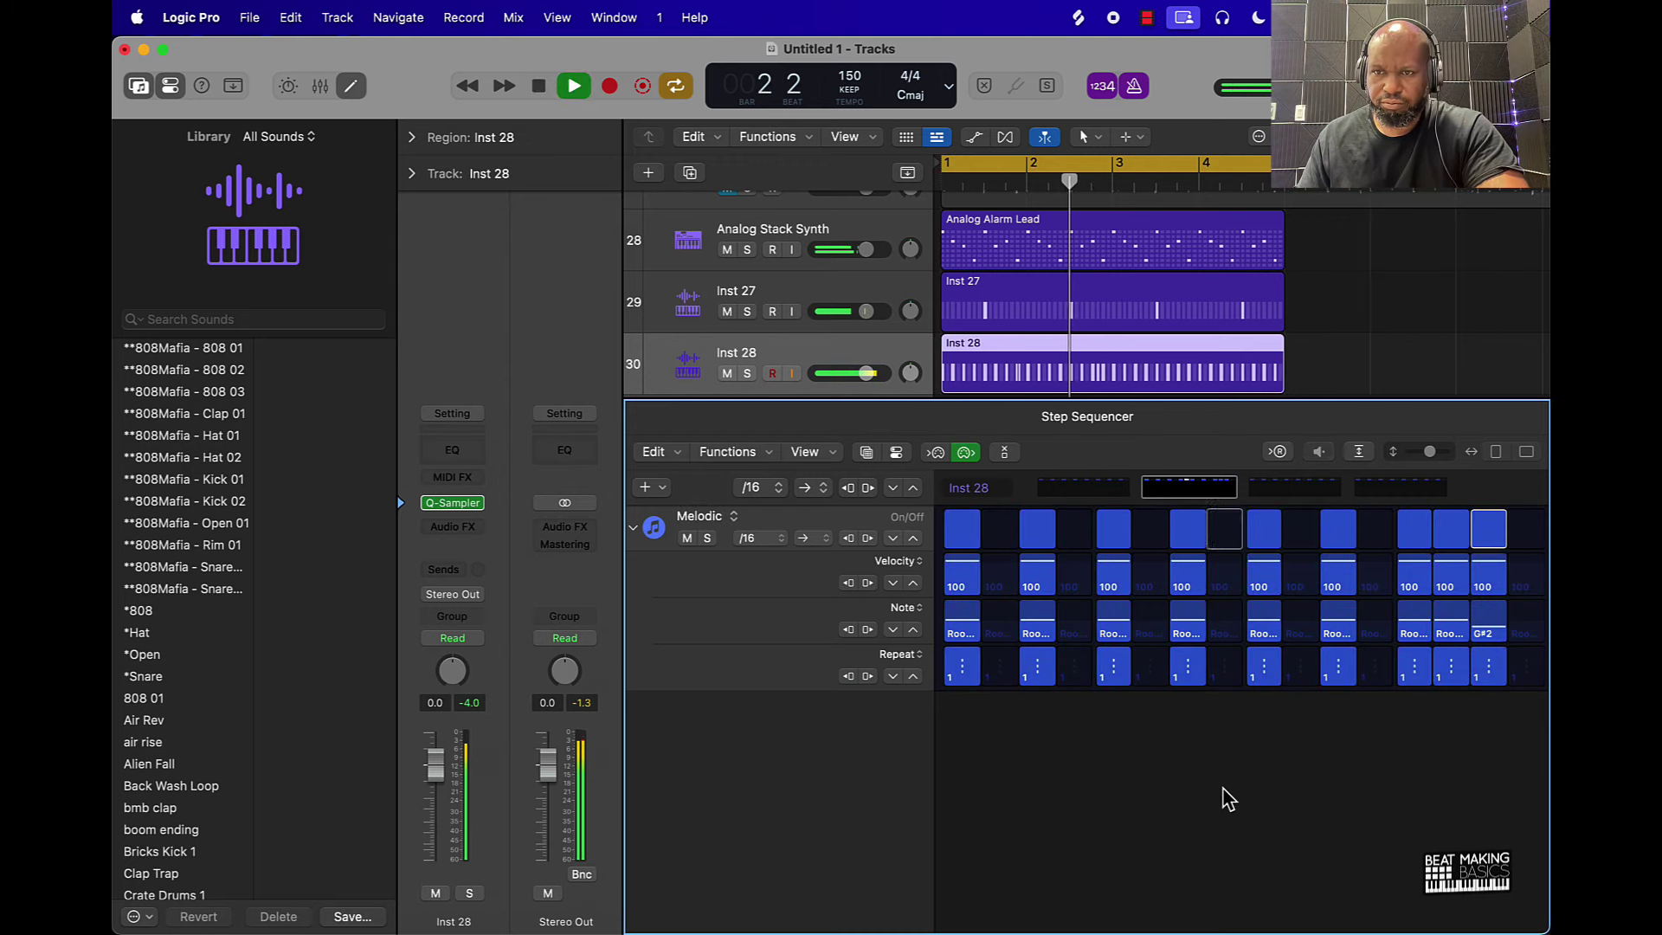
pyautogui.press('space')
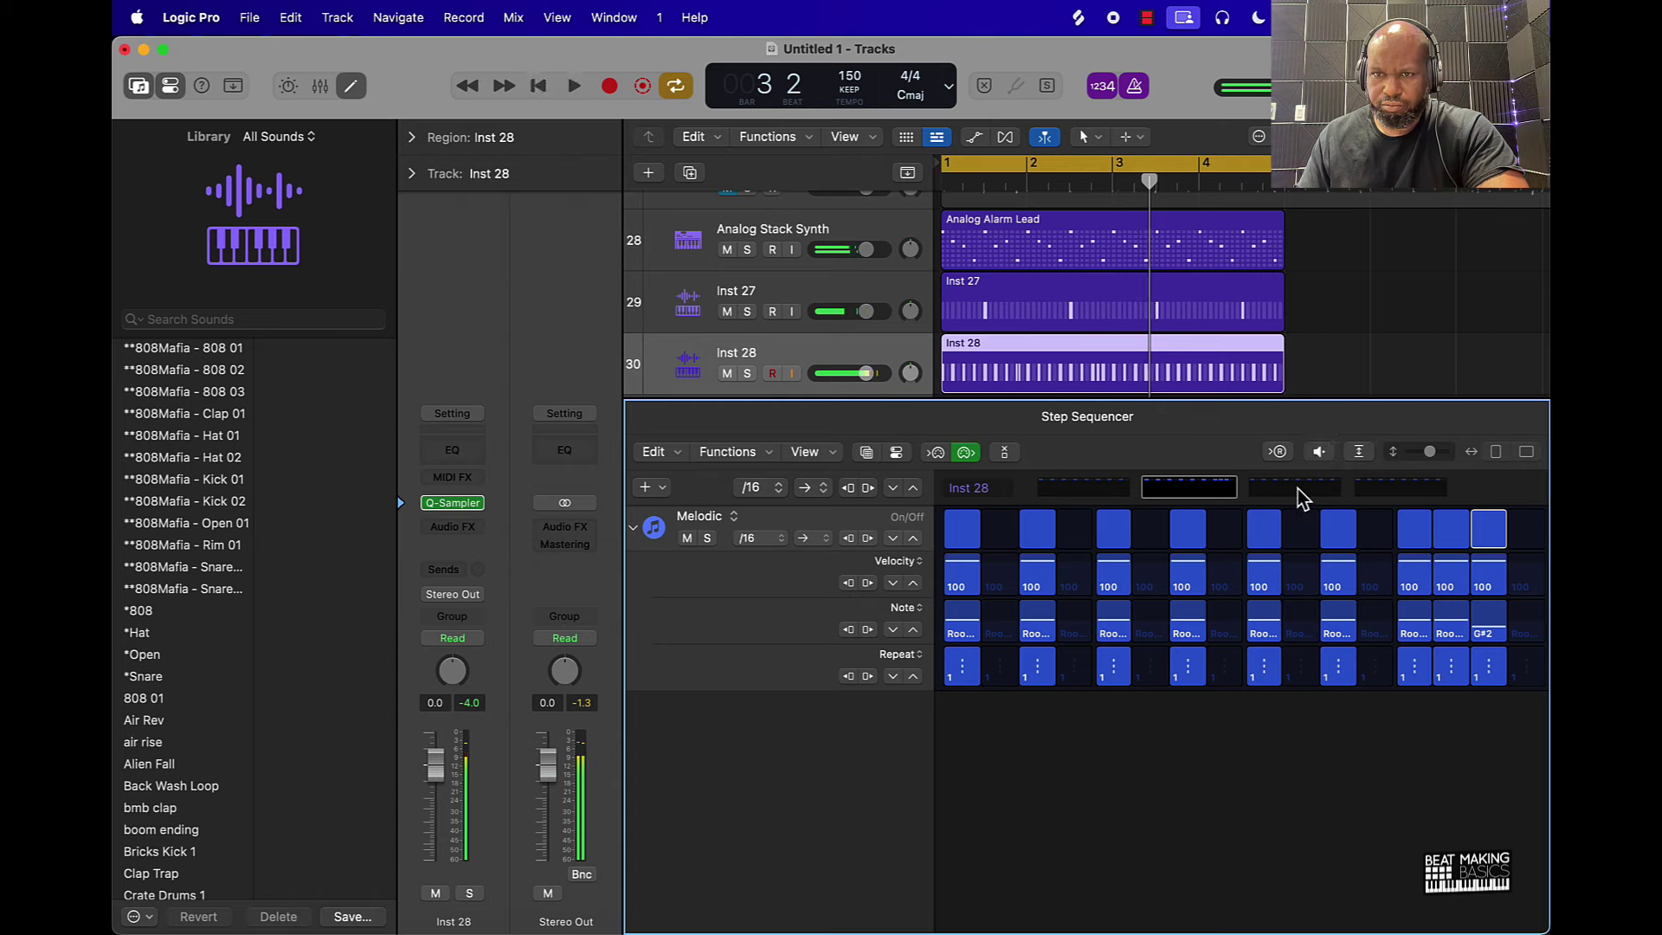
# On the hat pattern's third page, set step 7's note to G#2 and activate step 10.
pyautogui.moveTo(1190, 640); pyautogui.dragTo(1189, 629)
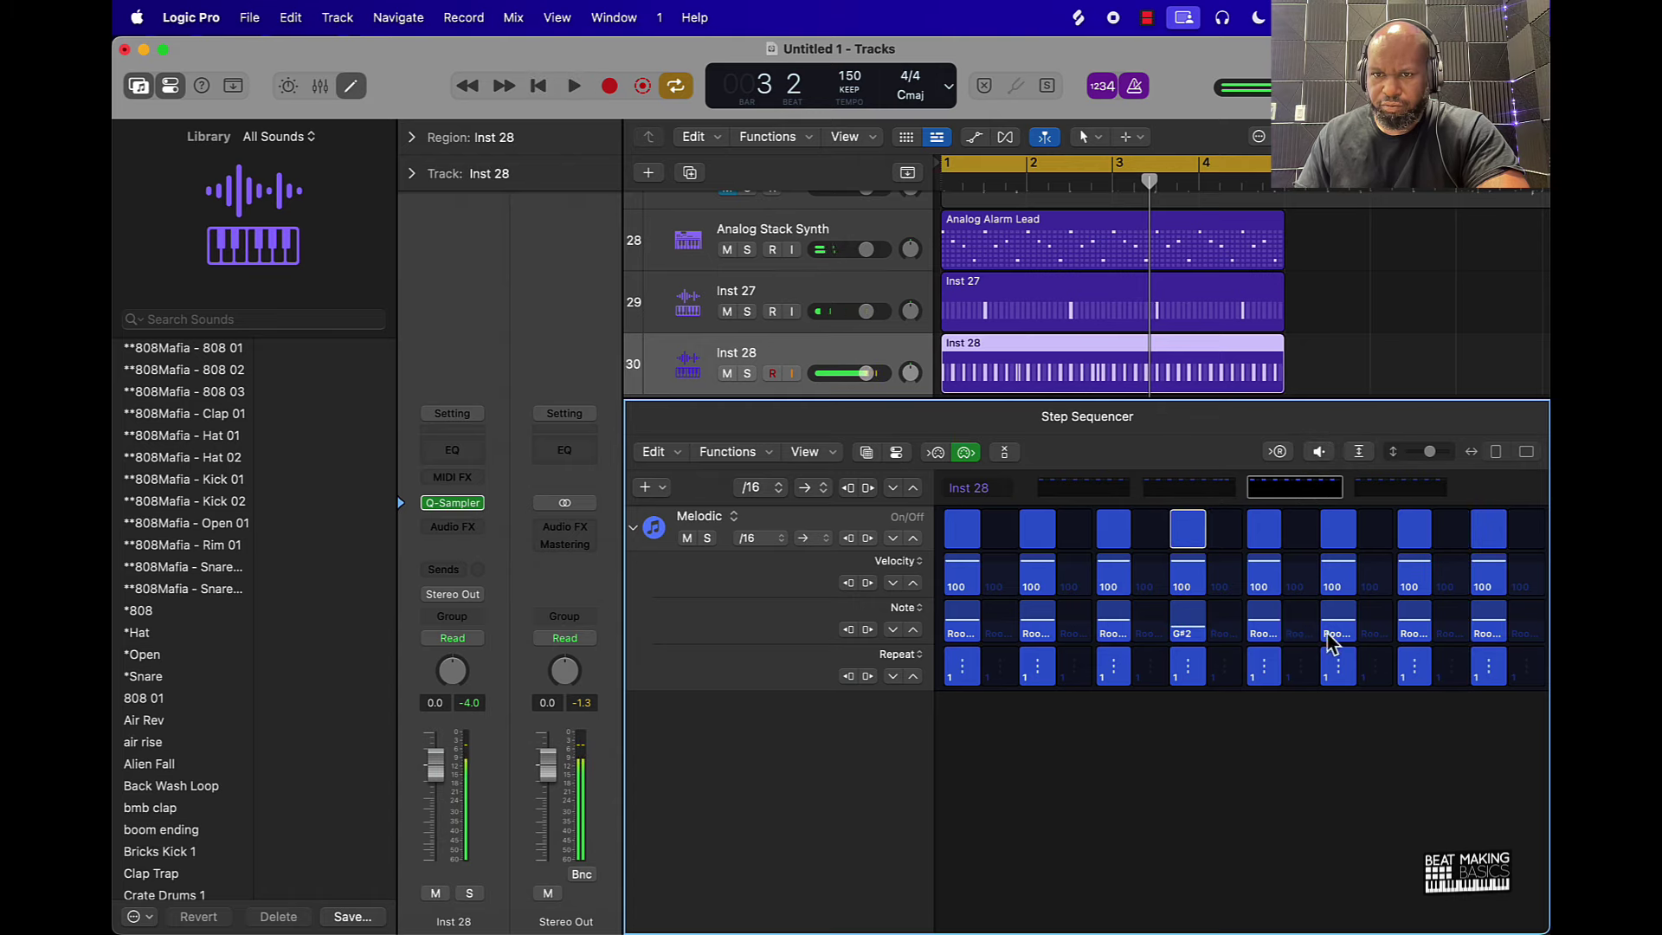
pyautogui.moveTo(1298, 500); pyautogui.dragTo(1378, 501)
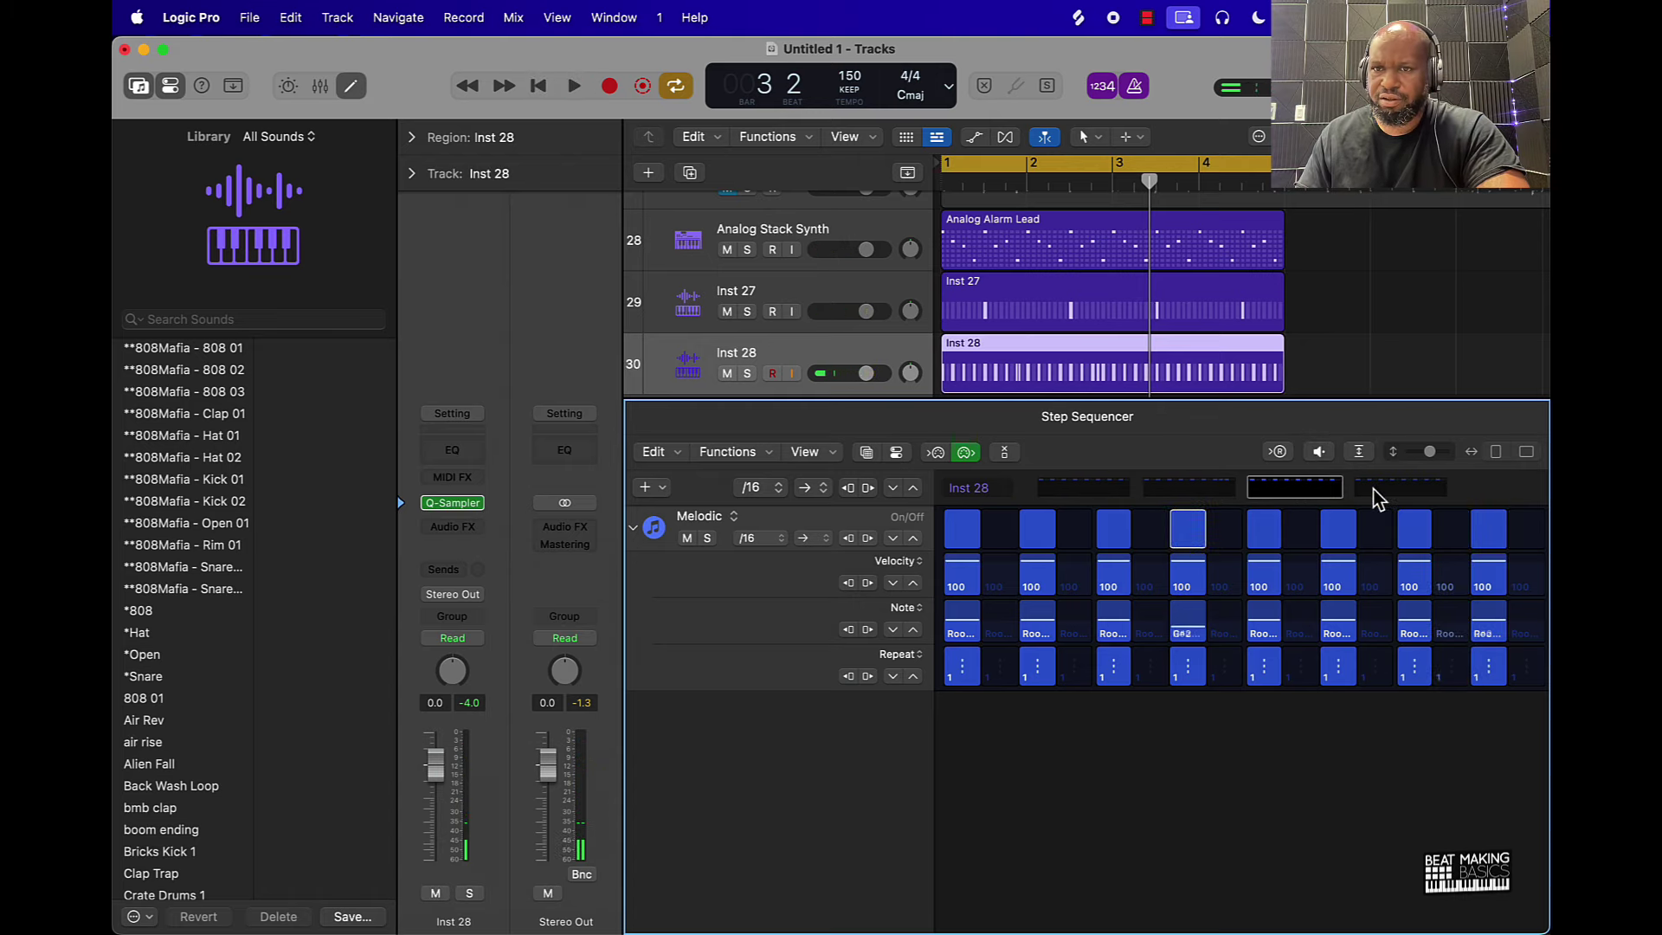
pyautogui.click(1305, 618)
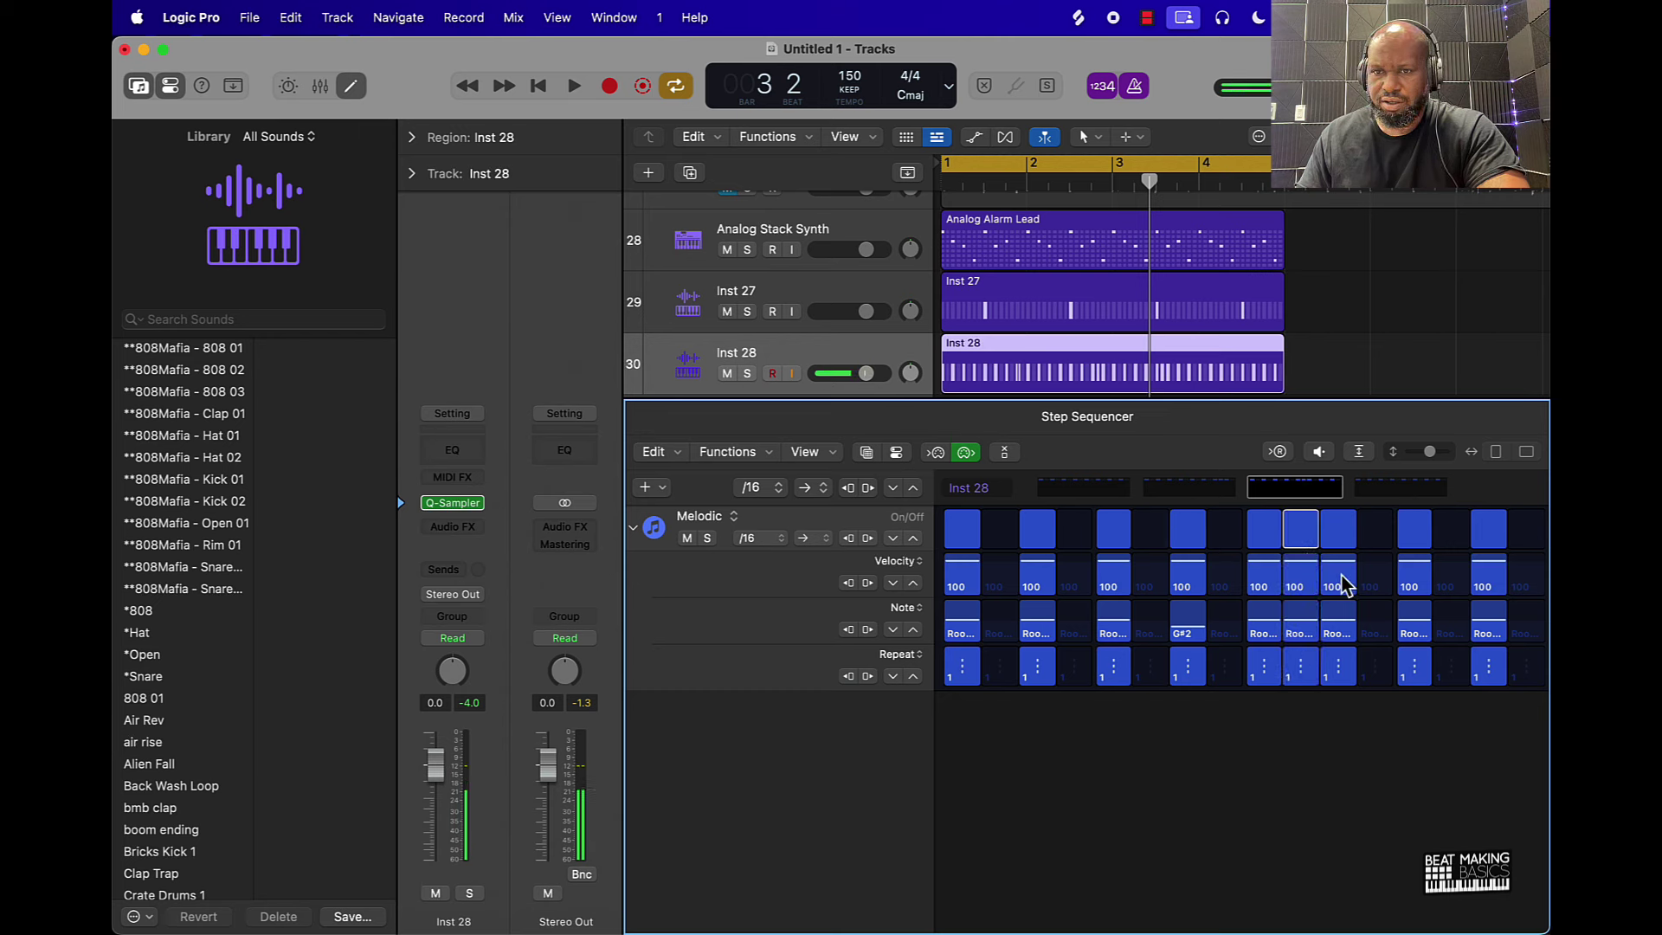
# Set third-page velocities to 79 and 44 on steps 10 and 11, and repeats to 2, 2 and 3 on steps 9–11; play it back.
pyautogui.moveTo(1351, 587)
pyautogui.mouseDown()
pyautogui.moveTo(1316, 581)
pyautogui.moveTo(1335, 588)
pyautogui.moveTo(1342, 690)
pyautogui.moveTo(1287, 688)
pyautogui.mouseUp()
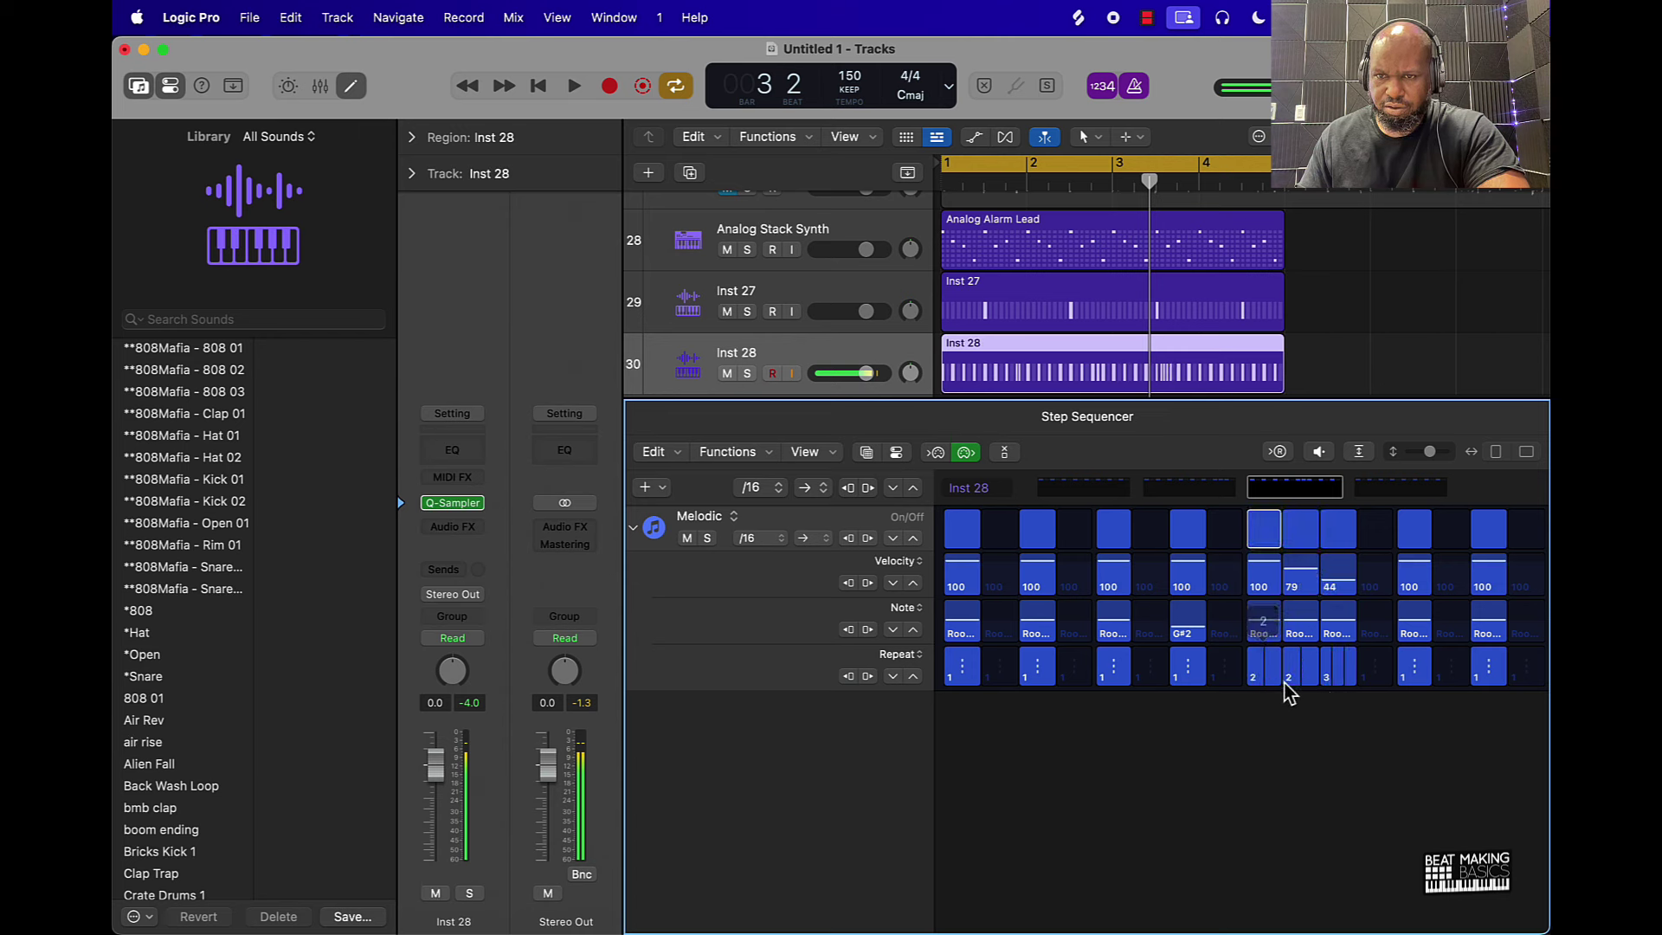
pyautogui.press('space')
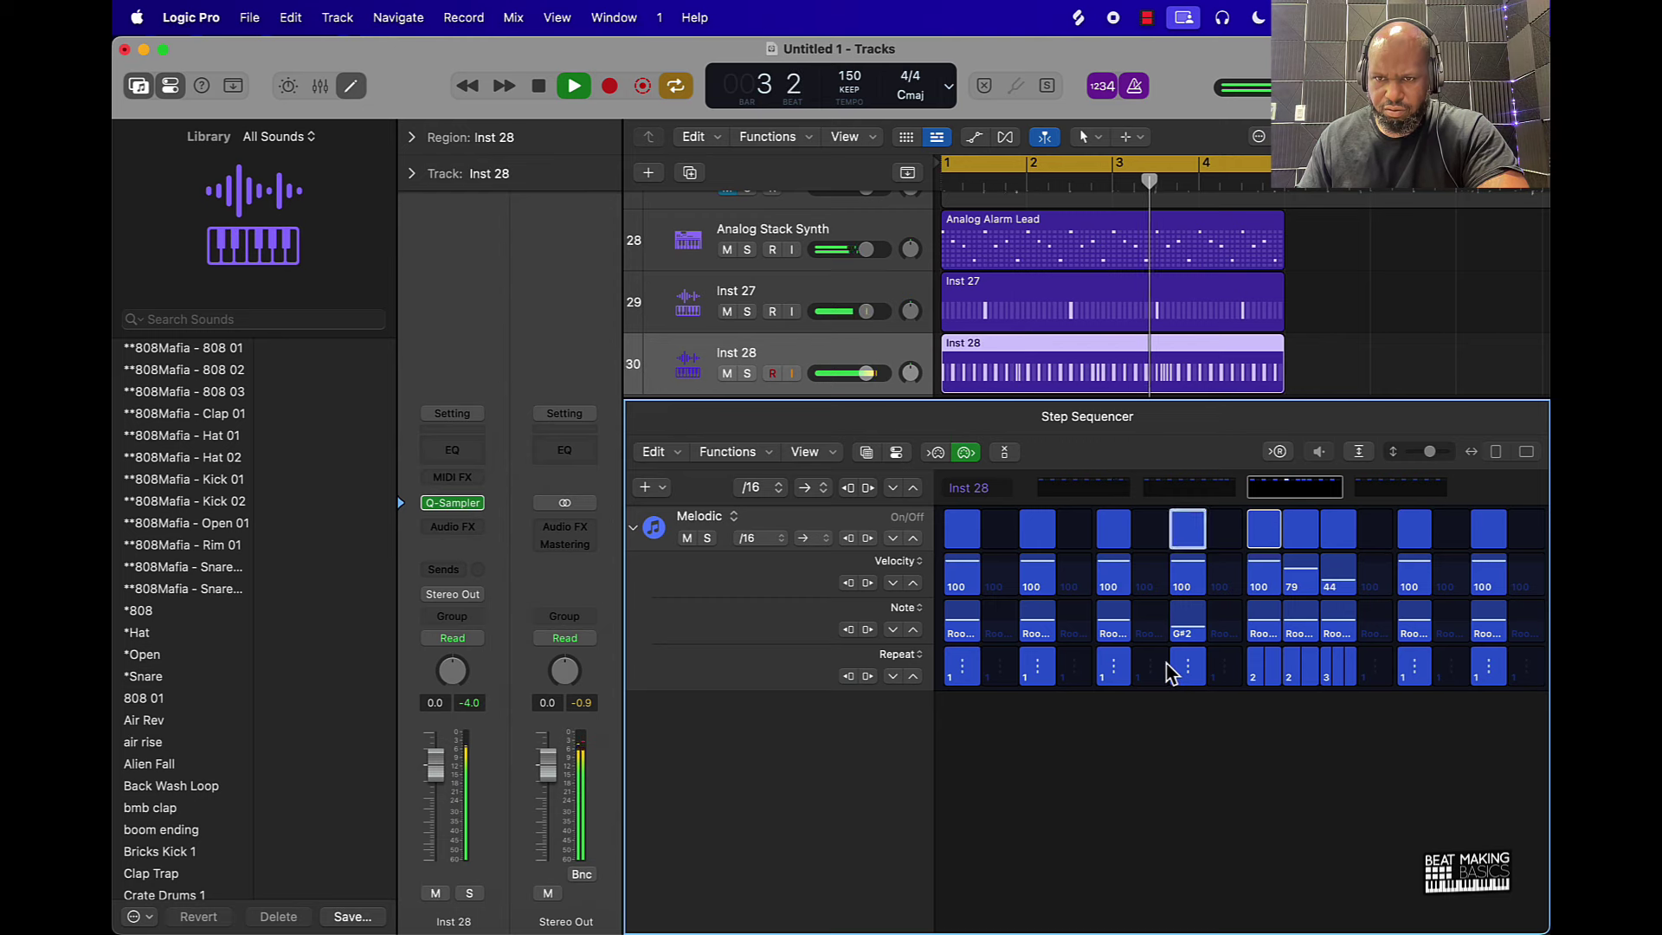
pyautogui.press('space')
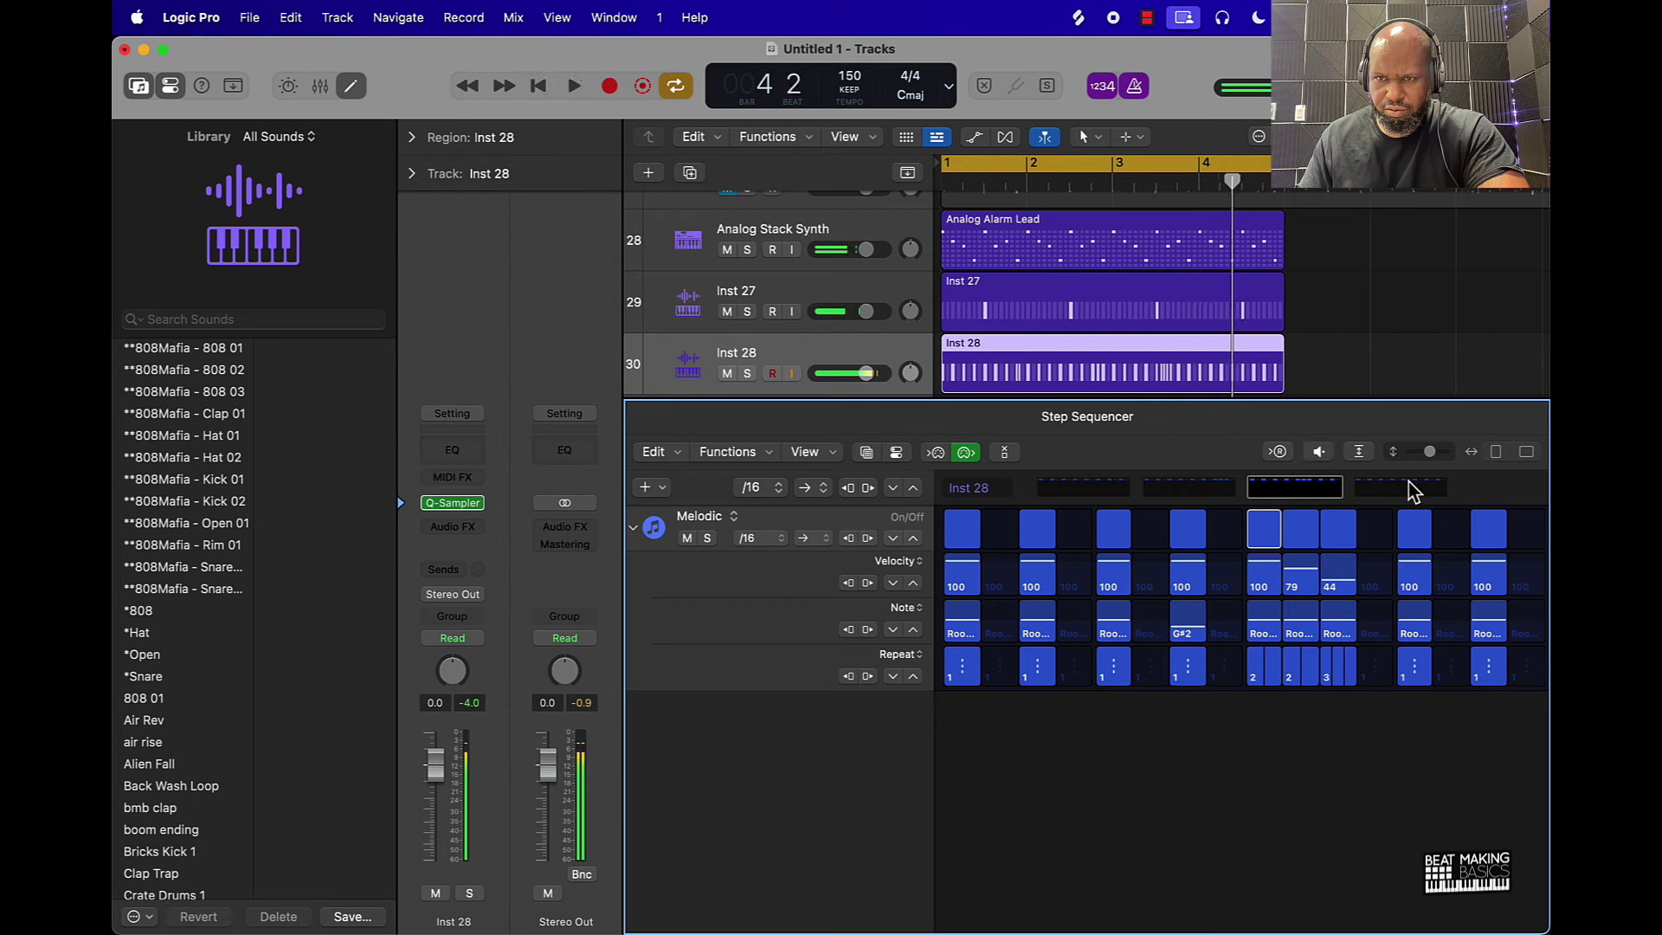
# On the hat pattern's fourth page, activate steps 8 and 12, set the notes of steps 9 and 13 to G#2, and play it back.
pyautogui.click(1402, 487)
pyautogui.click(1228, 533)
pyautogui.click(1374, 543)
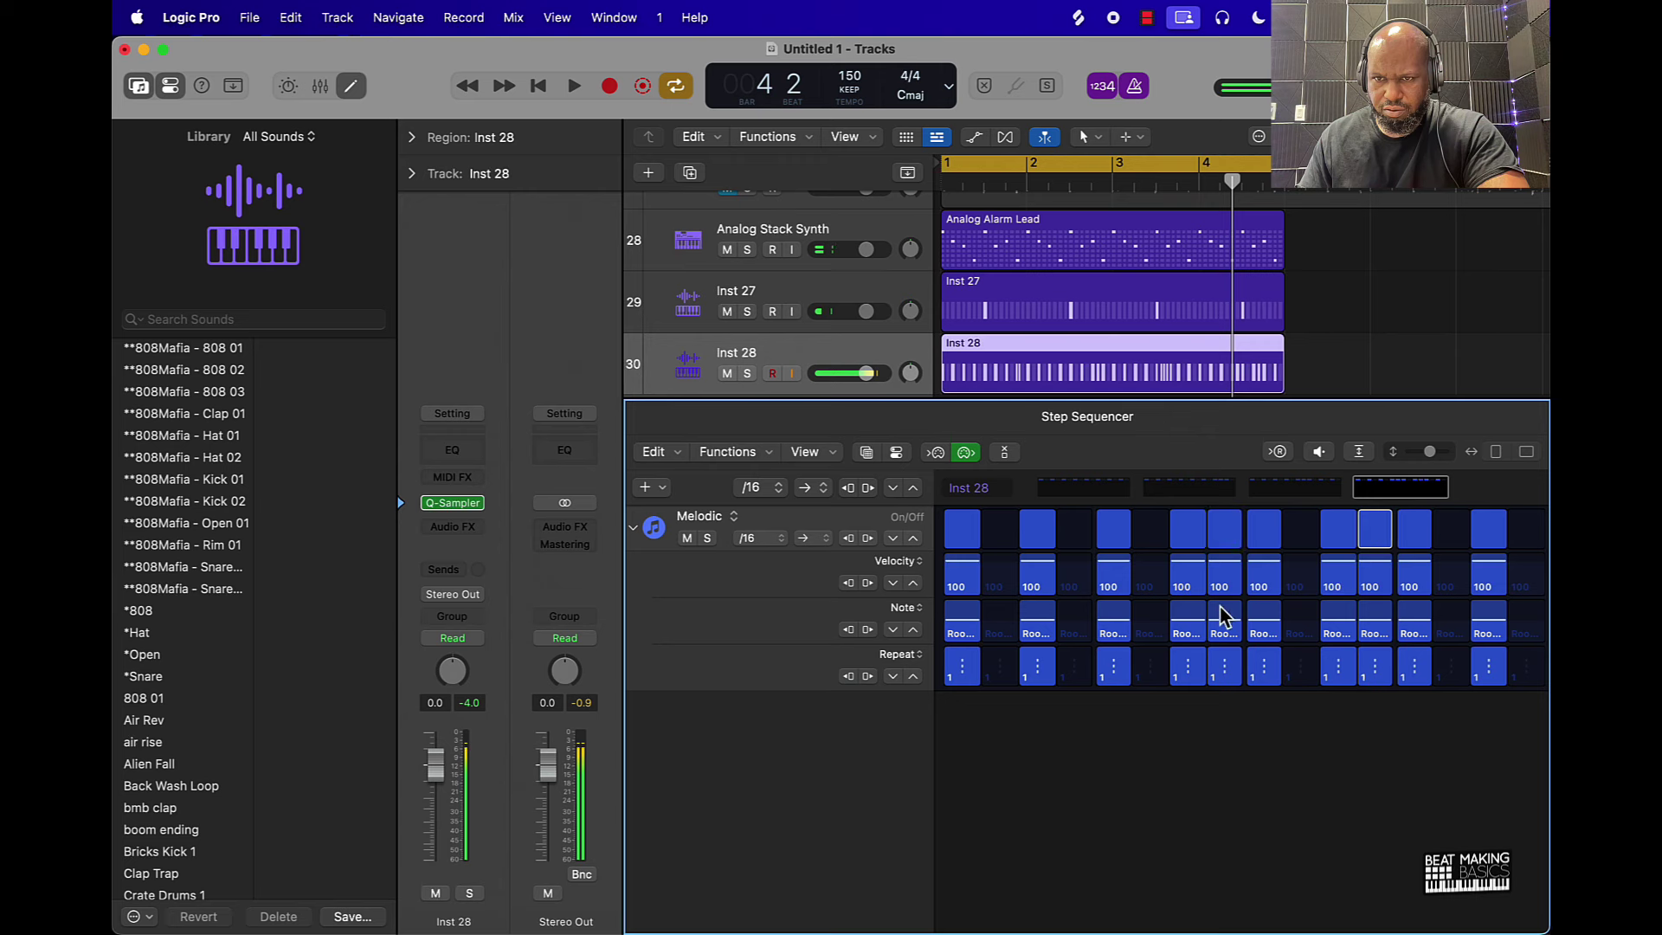
pyautogui.moveTo(1265, 643); pyautogui.dragTo(1264, 637)
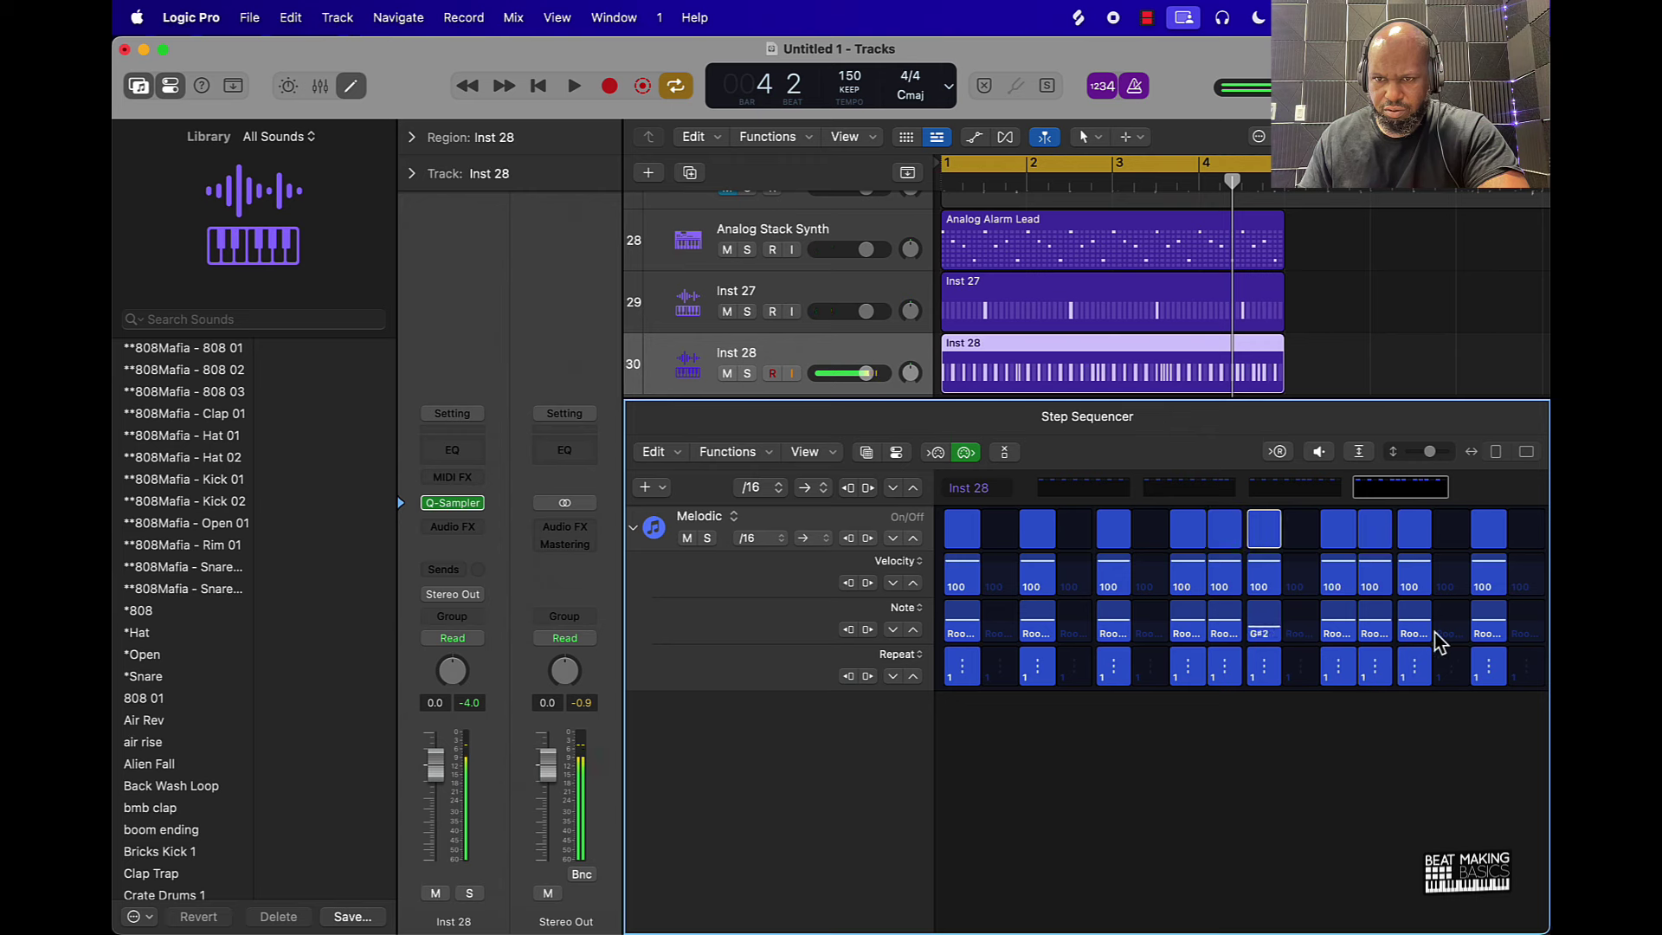
pyautogui.moveTo(1415, 643); pyautogui.dragTo(1414, 635)
pyautogui.press('space')
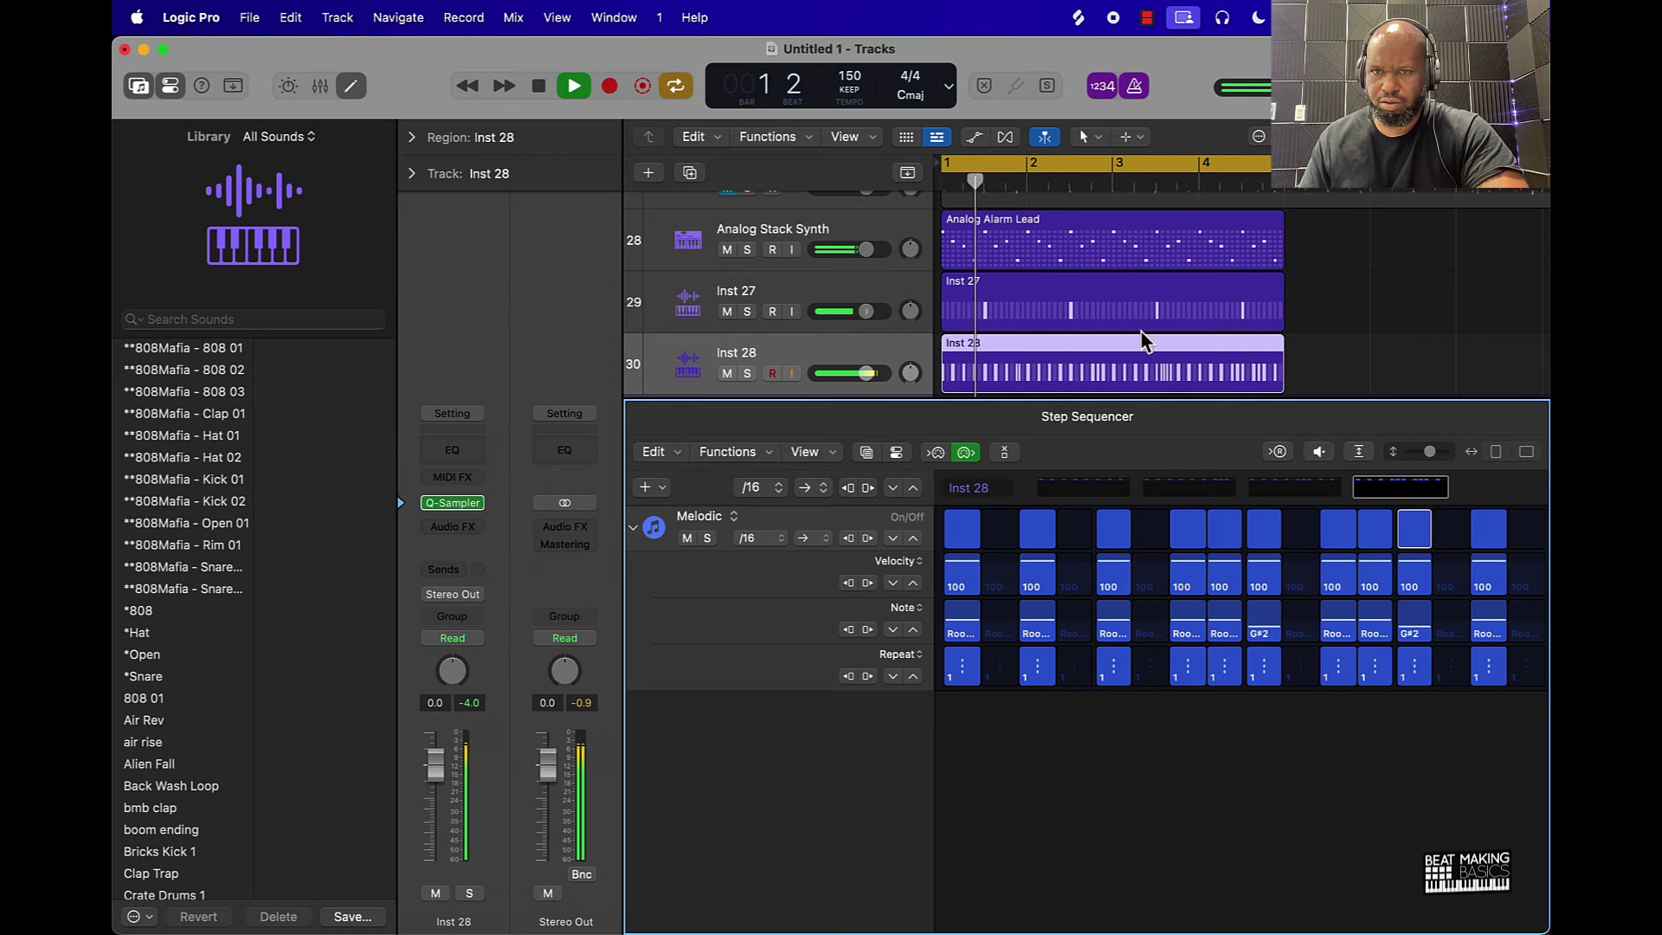
pyautogui.press('space')
# Create a new MIDI software instrument track that uses Alchemy in stereo as its instrument.
pyautogui.click(1413, 318)
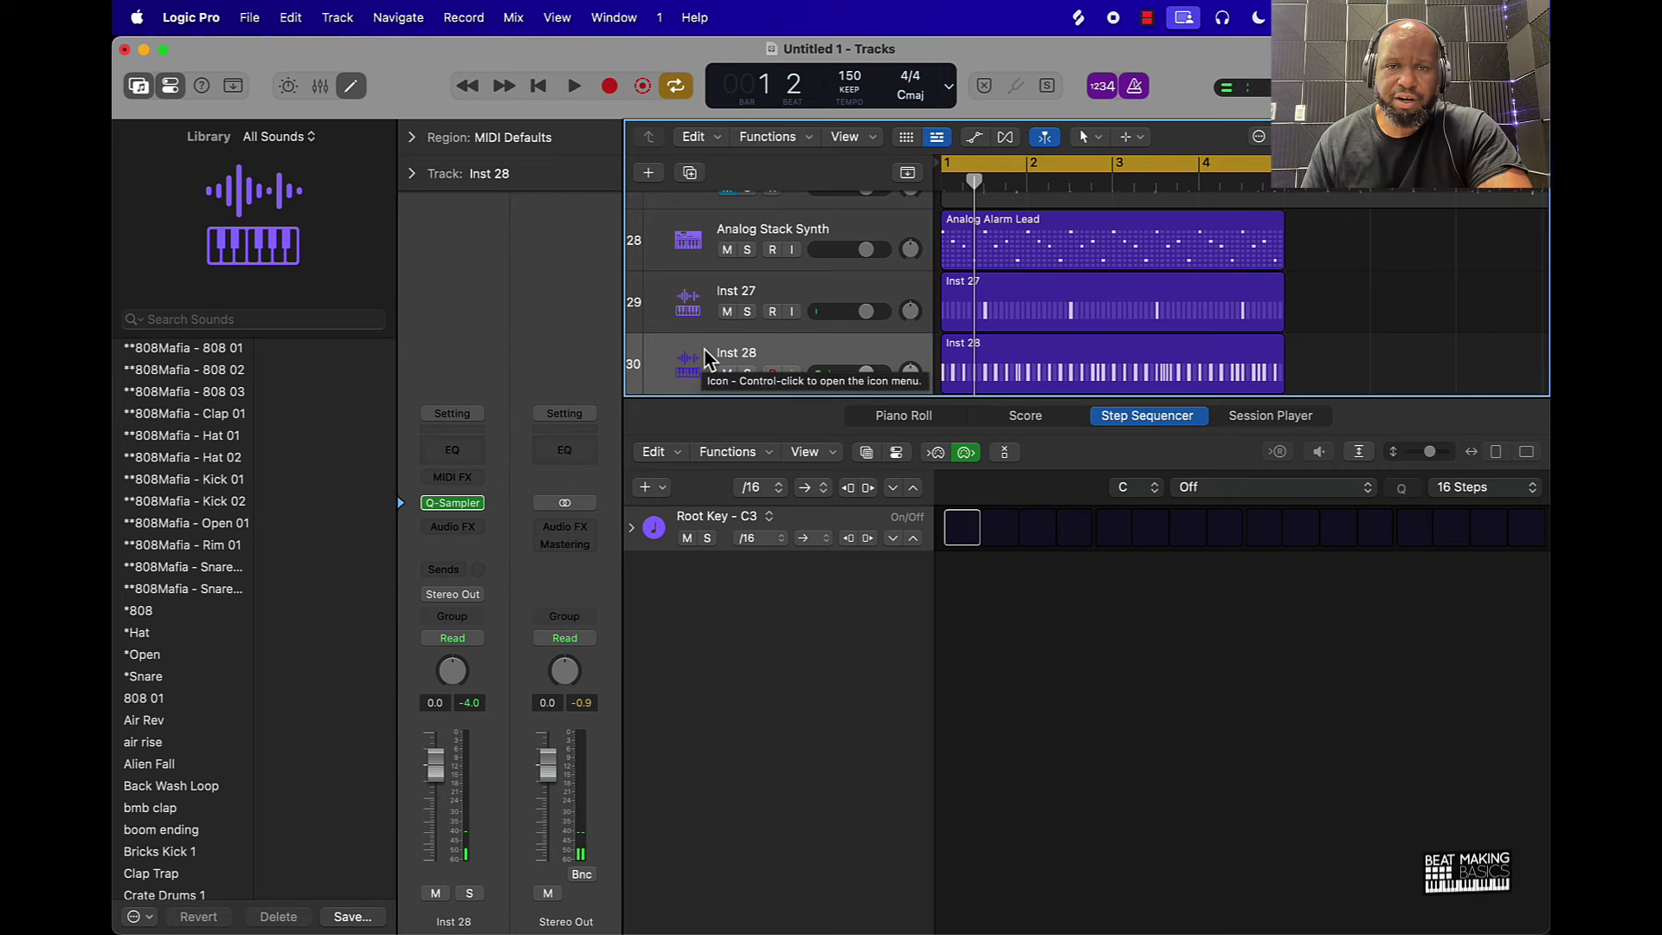
pyautogui.scroll(-2, 703, 359)
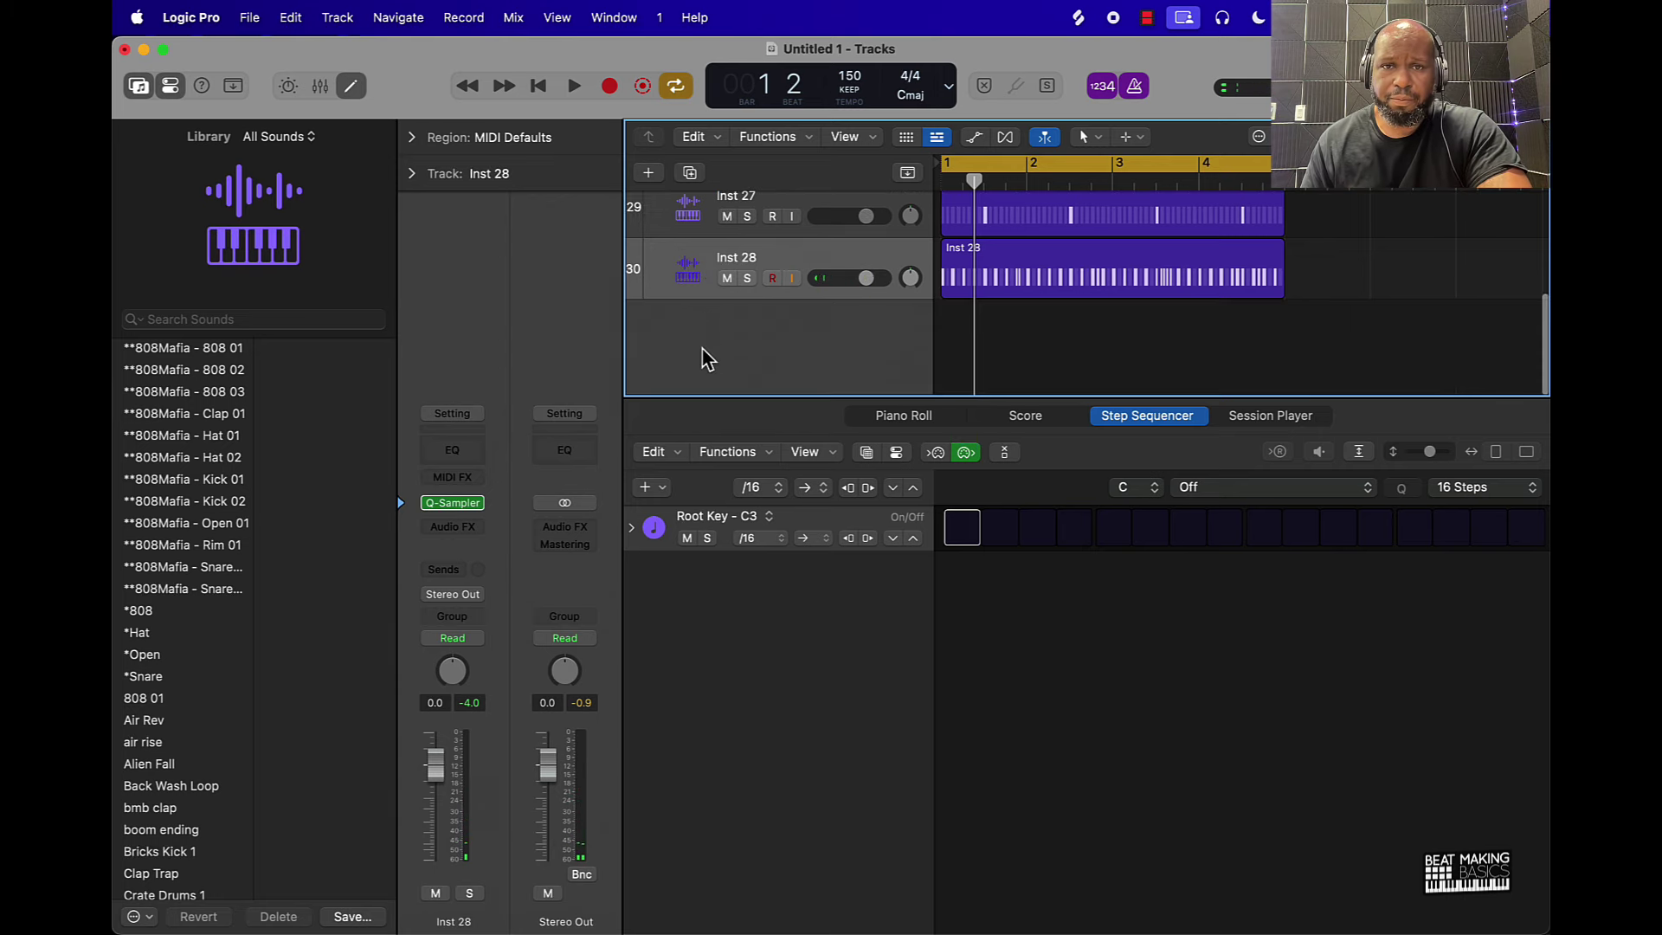
pyautogui.click(649, 172)
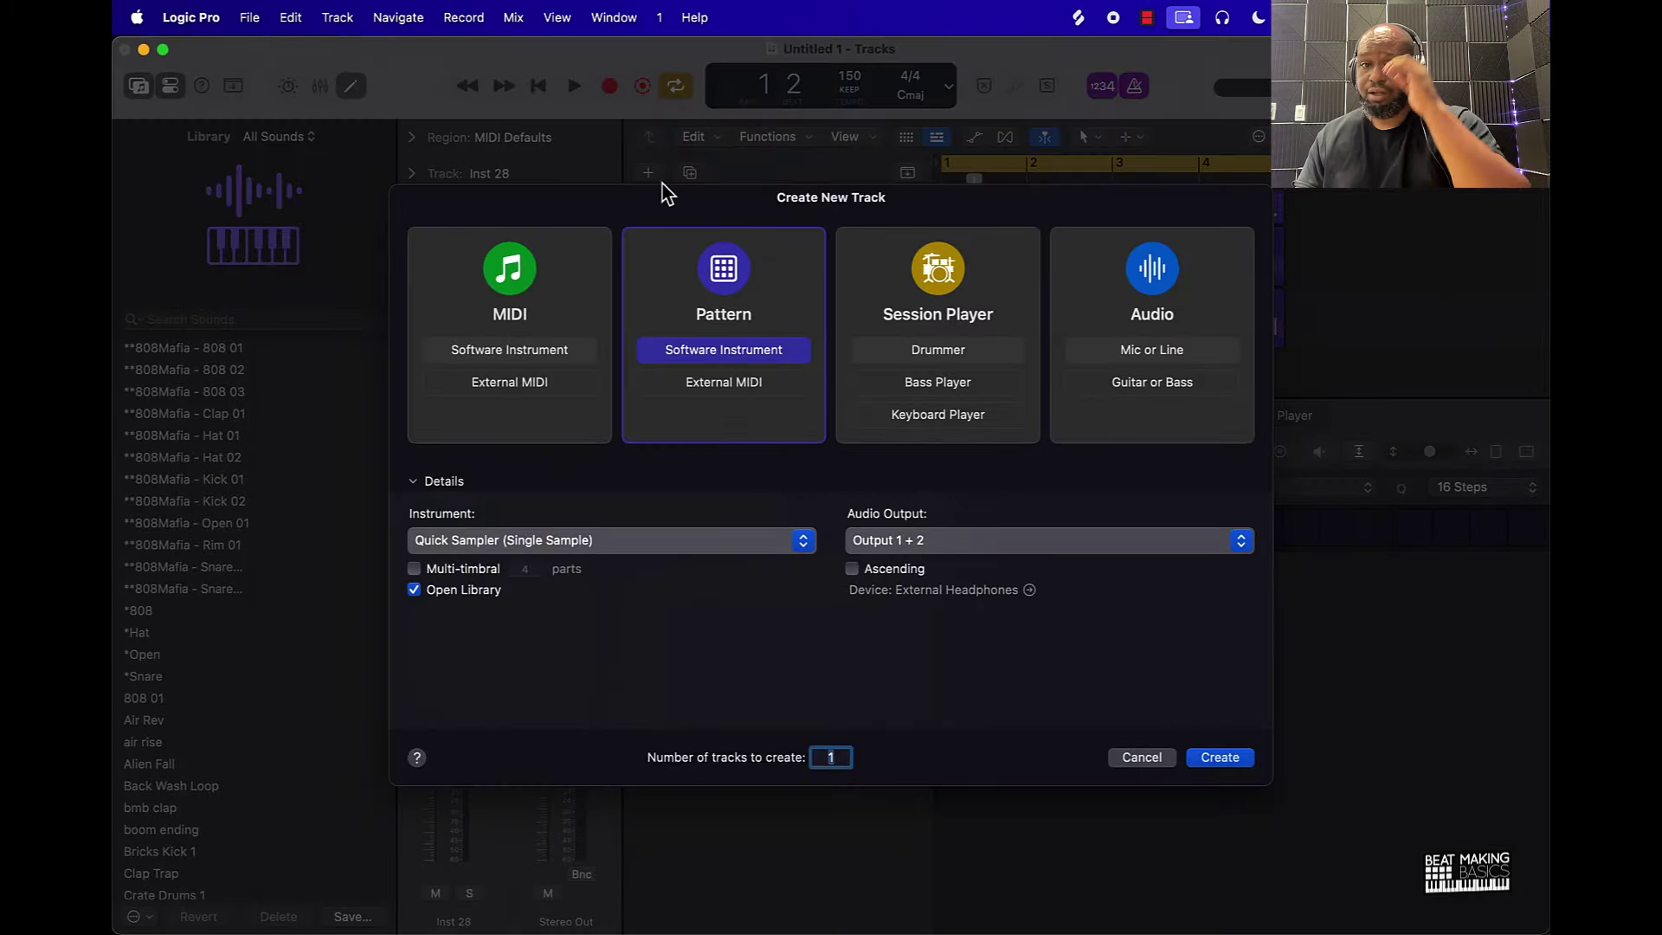
pyautogui.click(583, 277)
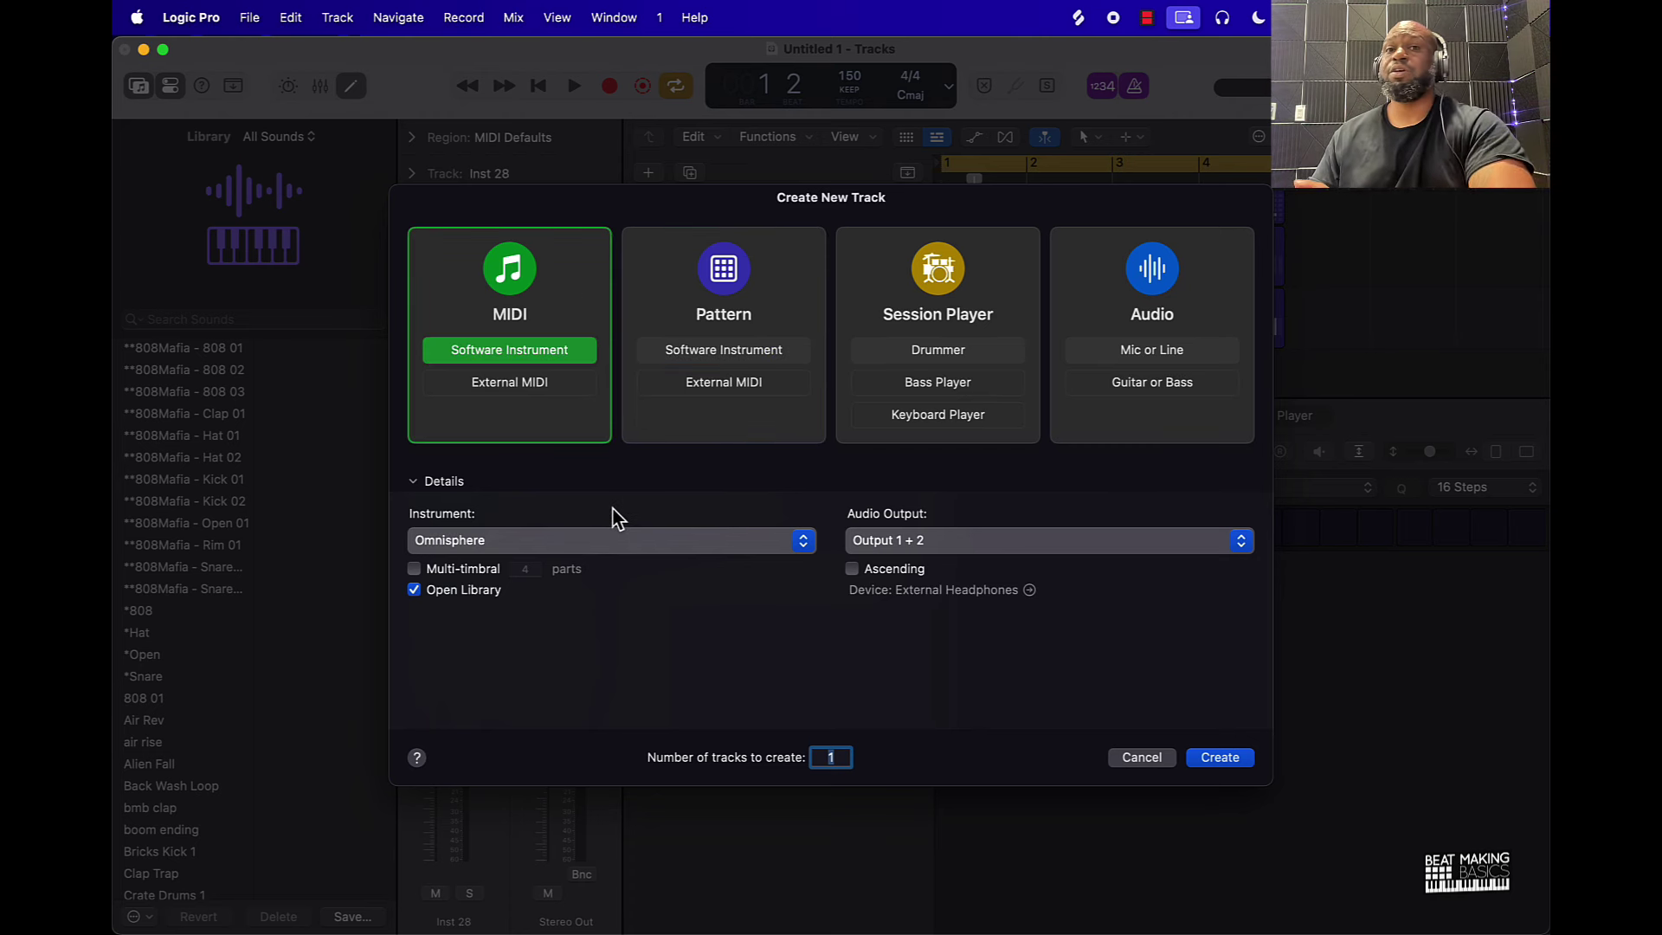
pyautogui.click(479, 552)
pyautogui.moveTo(534, 337)
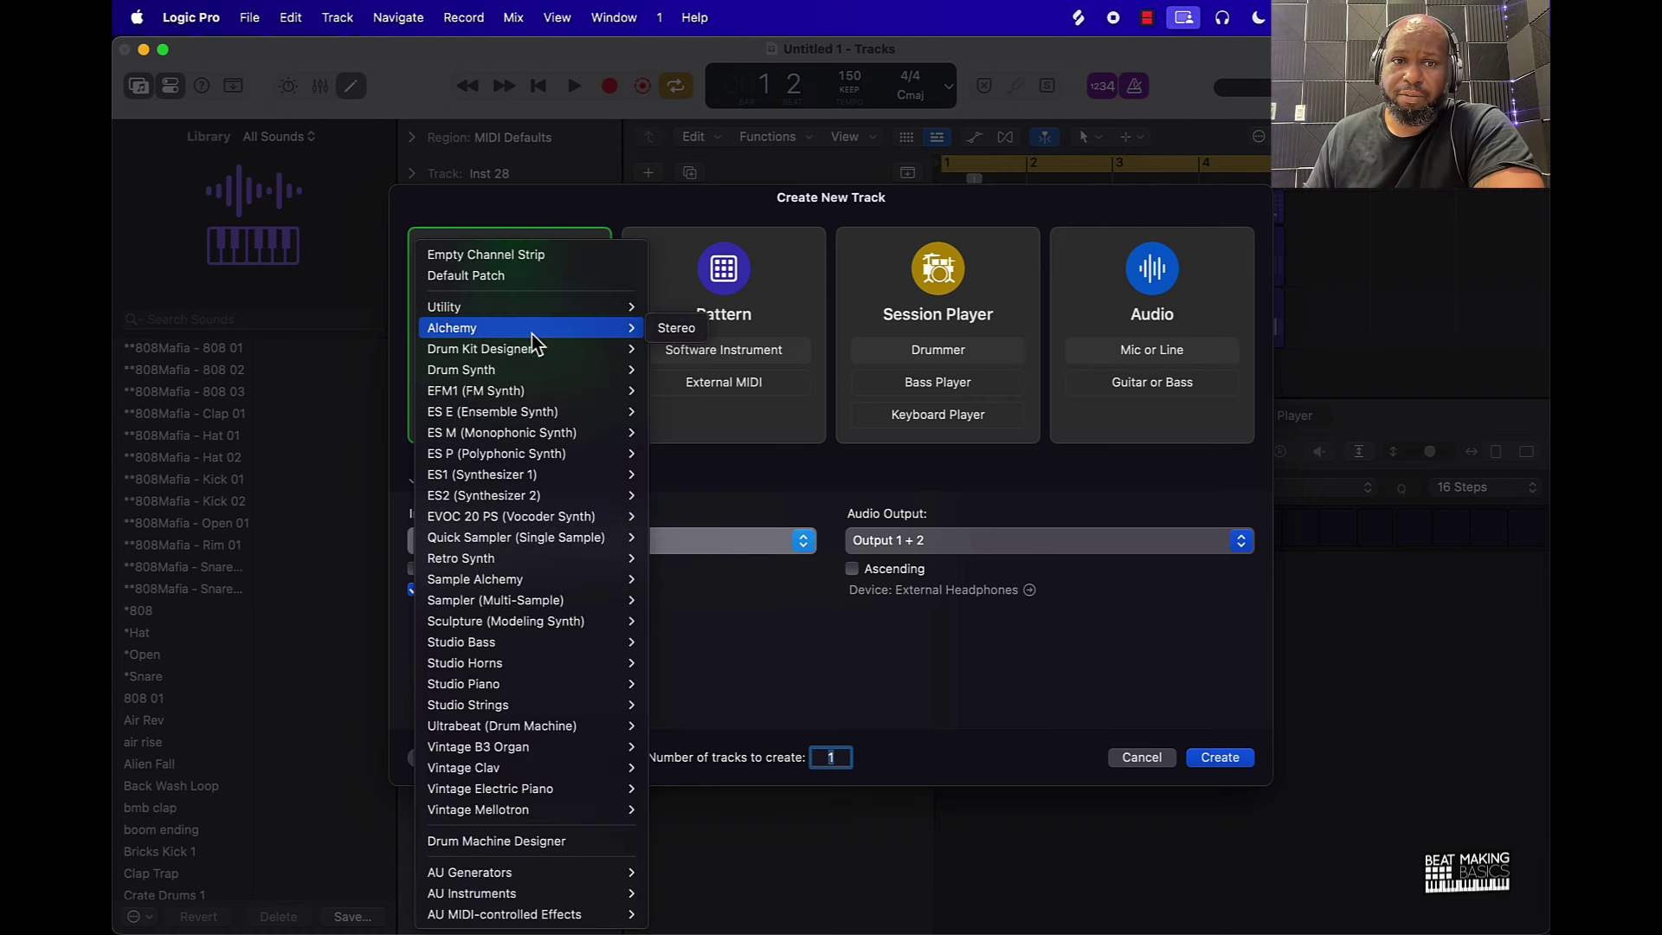
pyautogui.click(676, 329)
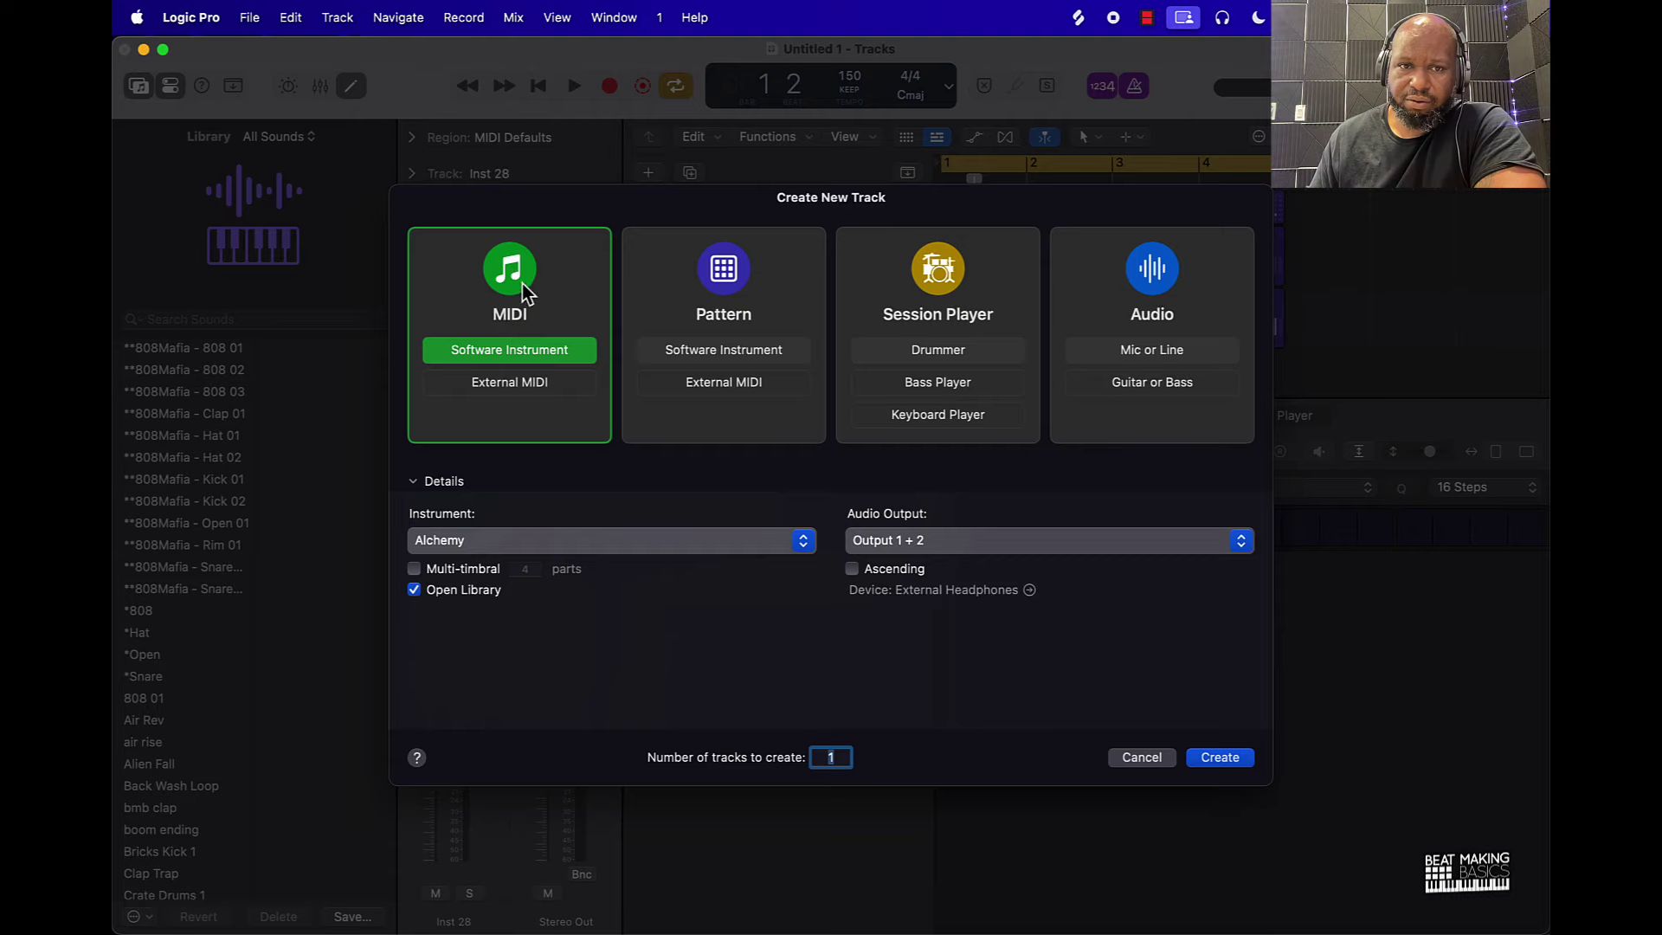
pyautogui.click(1240, 765)
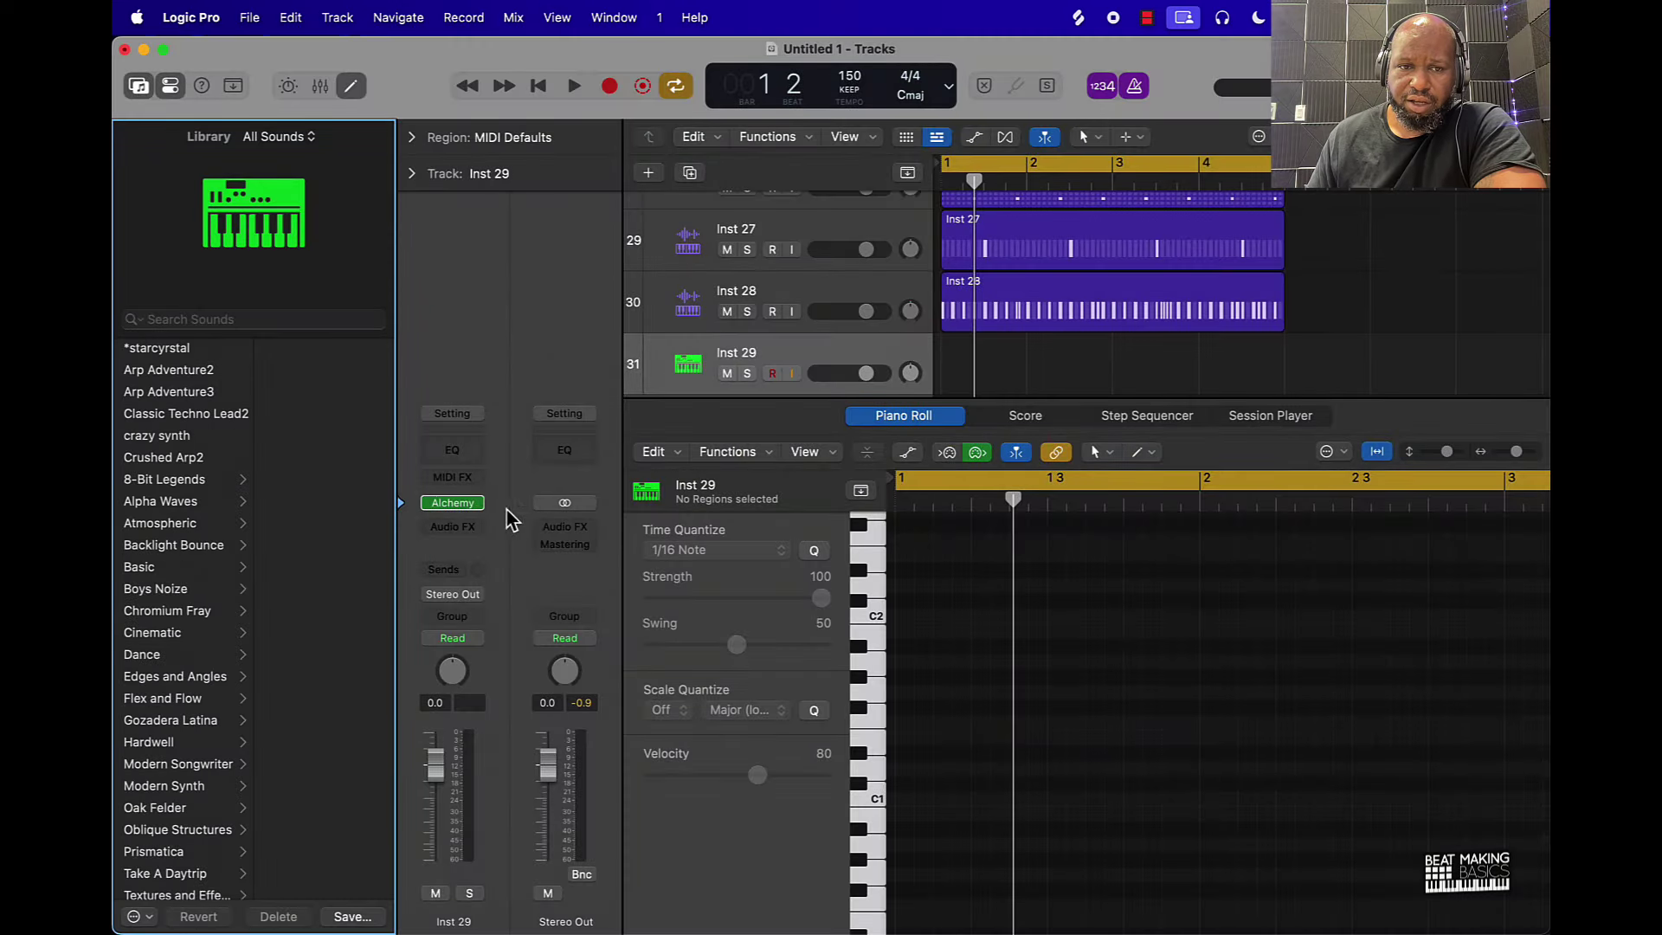
# Open the new track's Alchemy plug-in and load the Bass So Full preset.
pyautogui.moveTo(451, 511)
pyautogui.click(451, 503)
pyautogui.moveTo(1172, 260); pyautogui.dragTo(836, 157)
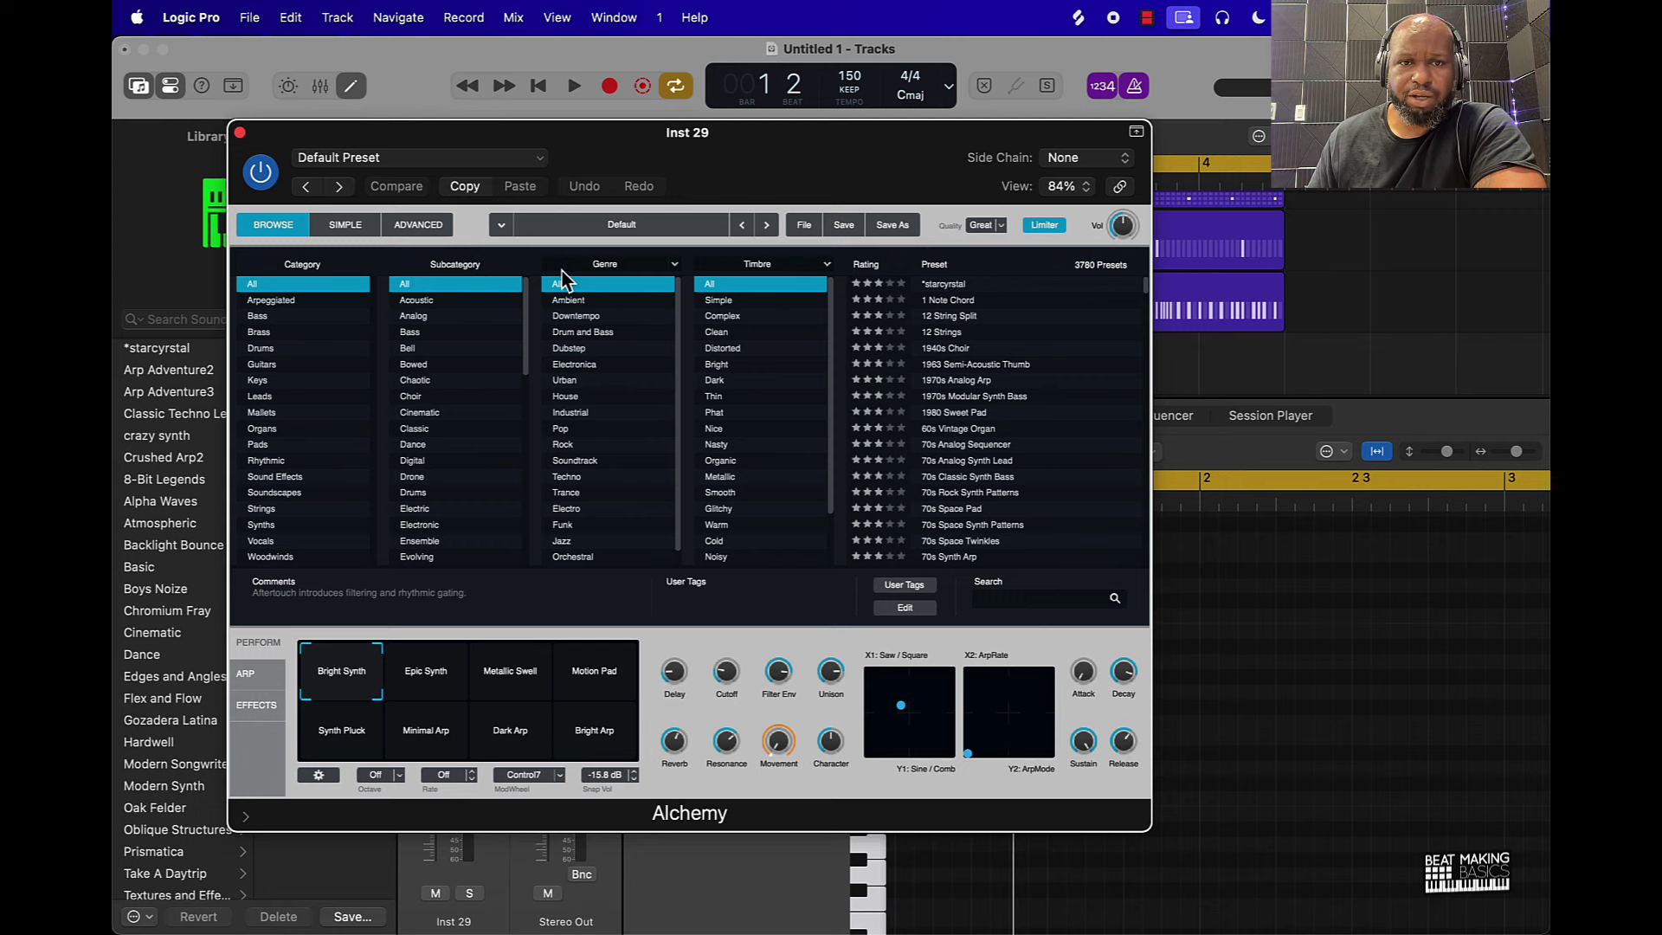
pyautogui.scroll(-15, 978, 406)
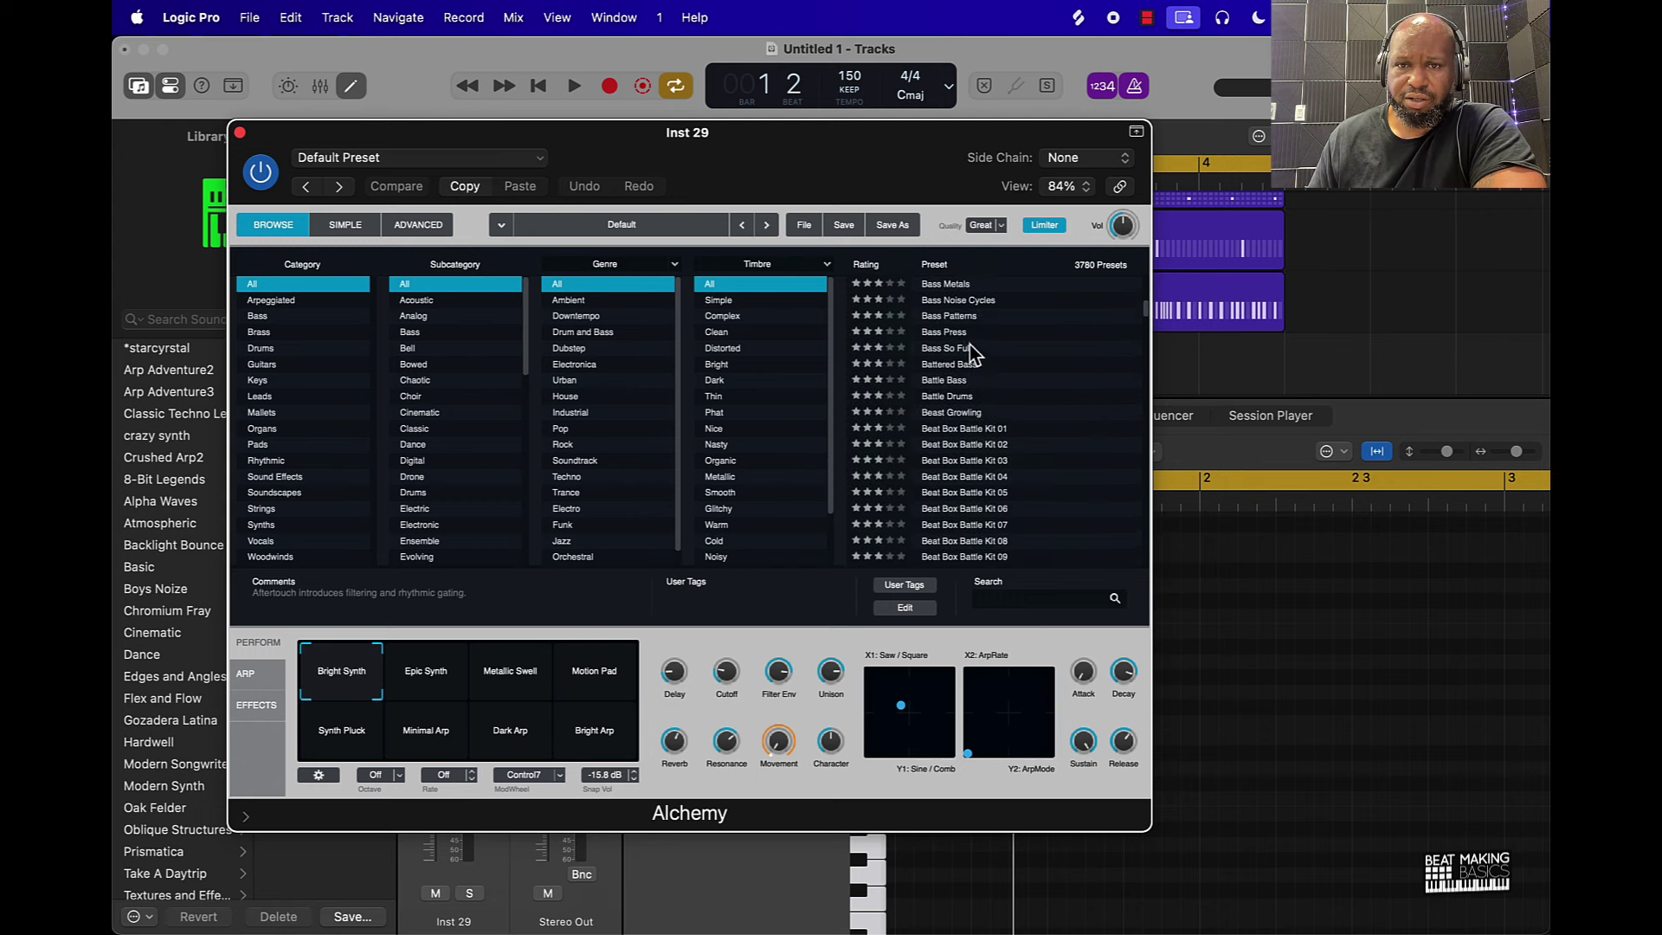
pyautogui.click(970, 348)
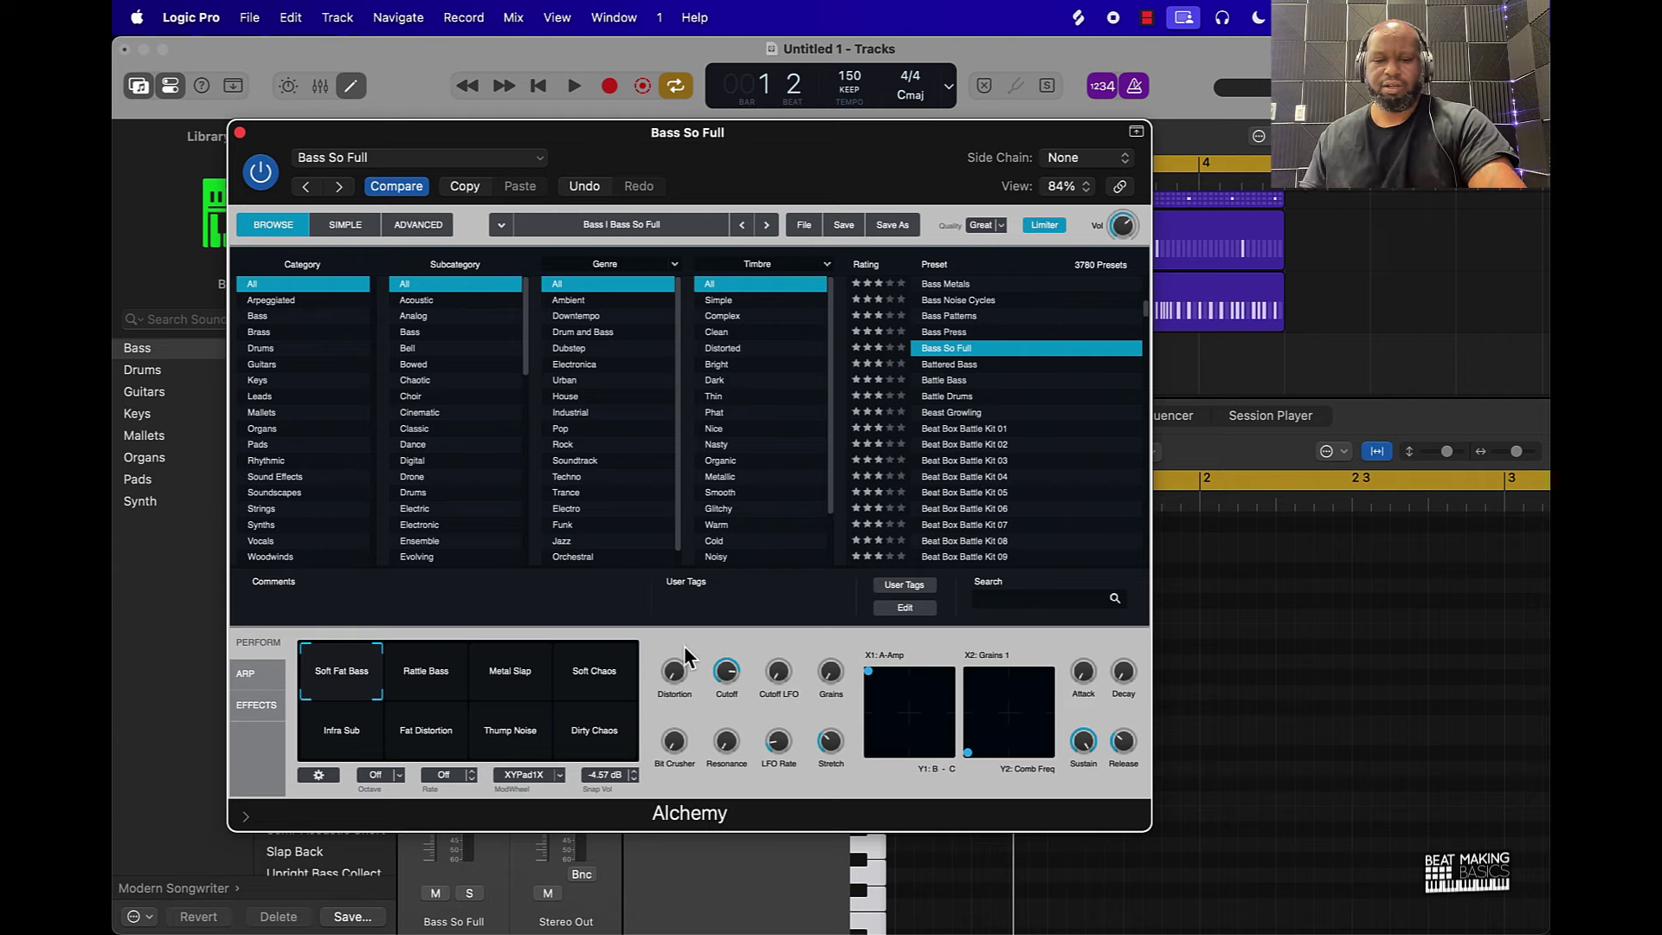
# Show Musical Typing, play a few notes with the bass preset, and move the keyboard clear of the Alchemy window.
pyautogui.press('super+k')
pyautogui.press('k')
pyautogui.press('d')
pyautogui.press('f')
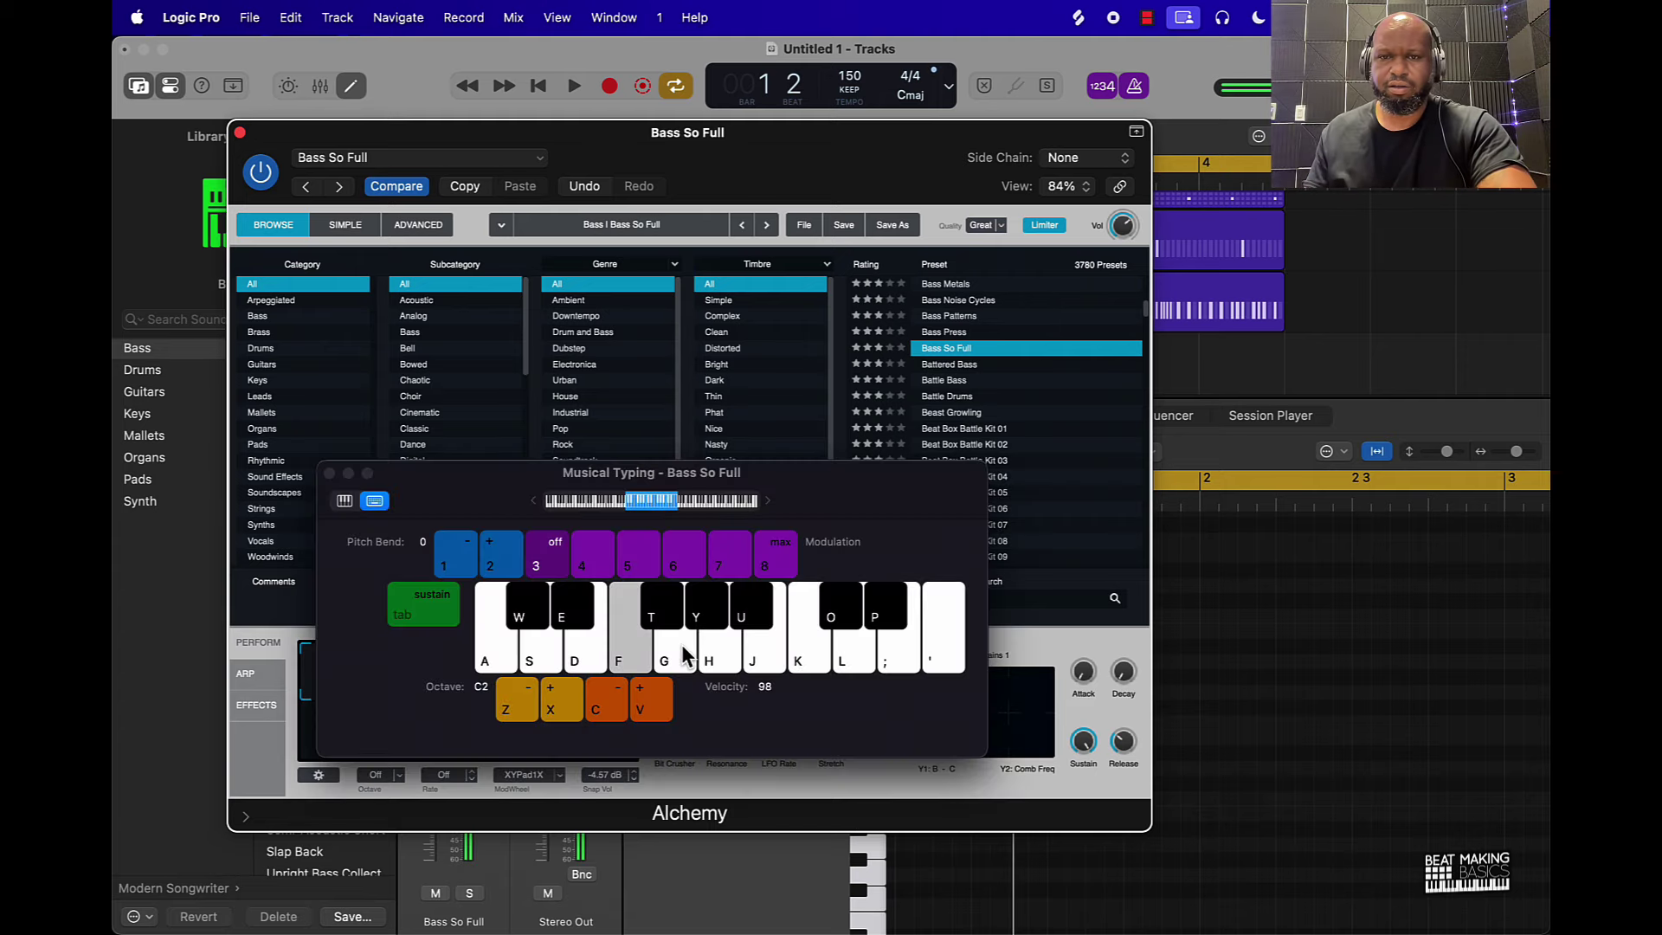
pyautogui.moveTo(874, 487); pyautogui.dragTo(1483, 509)
# Filter the Alchemy presets by Urban genre and Bright timbre, load Classic Funk Synth Bass, and replace it with Stretched Legato.
pyautogui.click(584, 381)
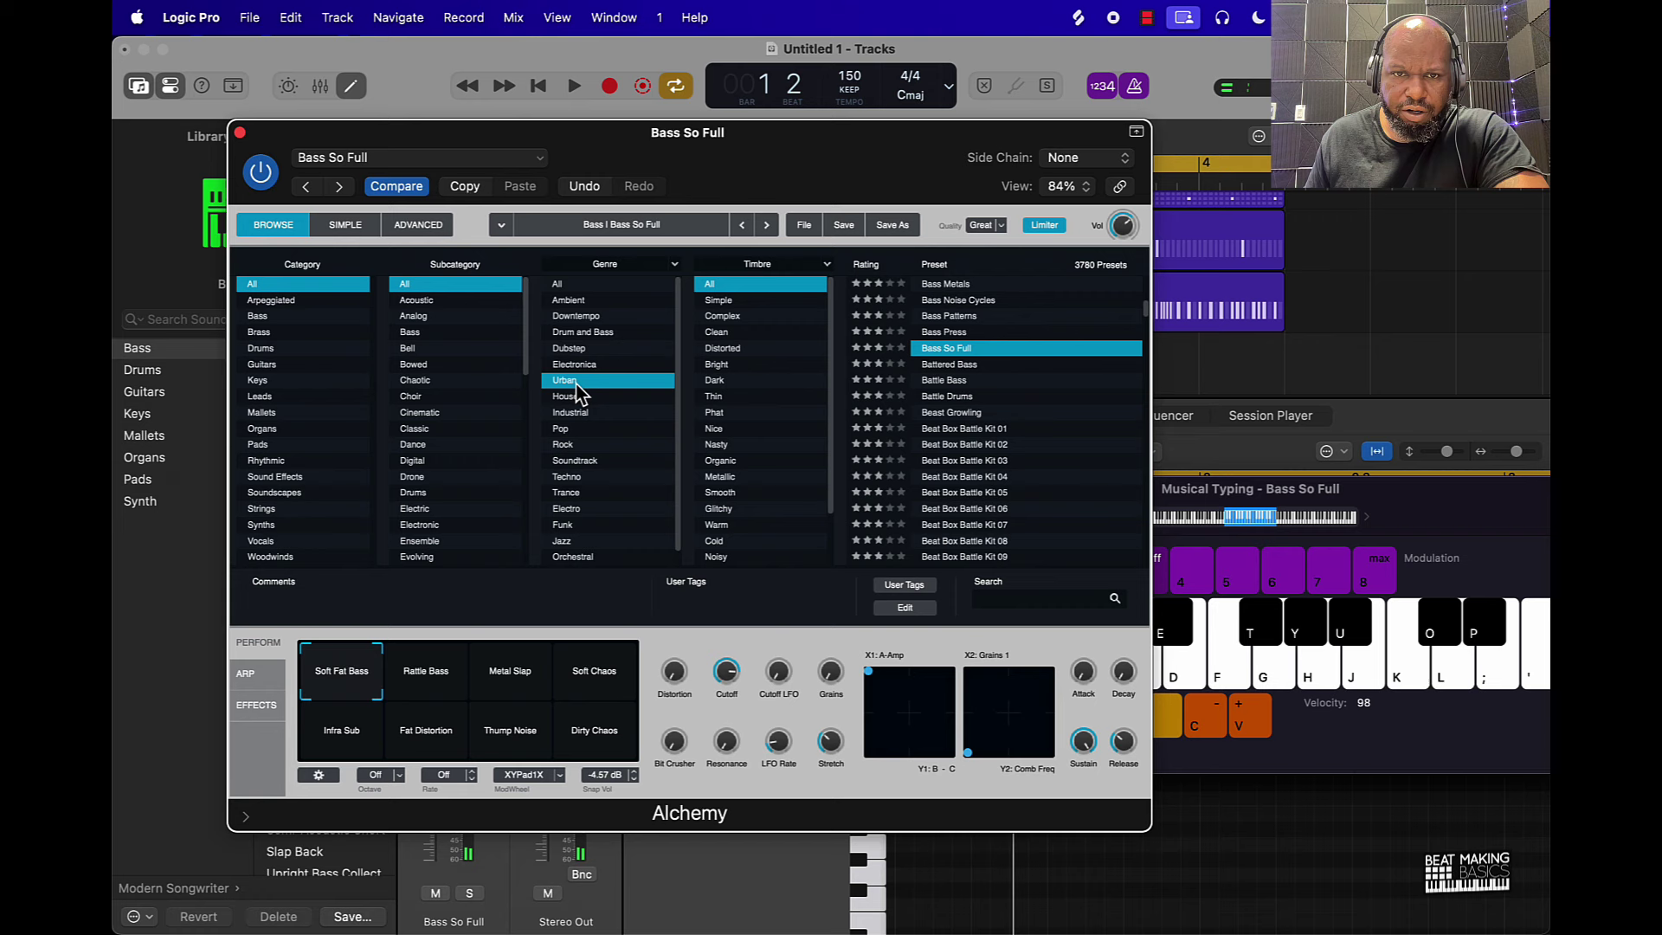
pyautogui.click(725, 364)
pyautogui.click(995, 412)
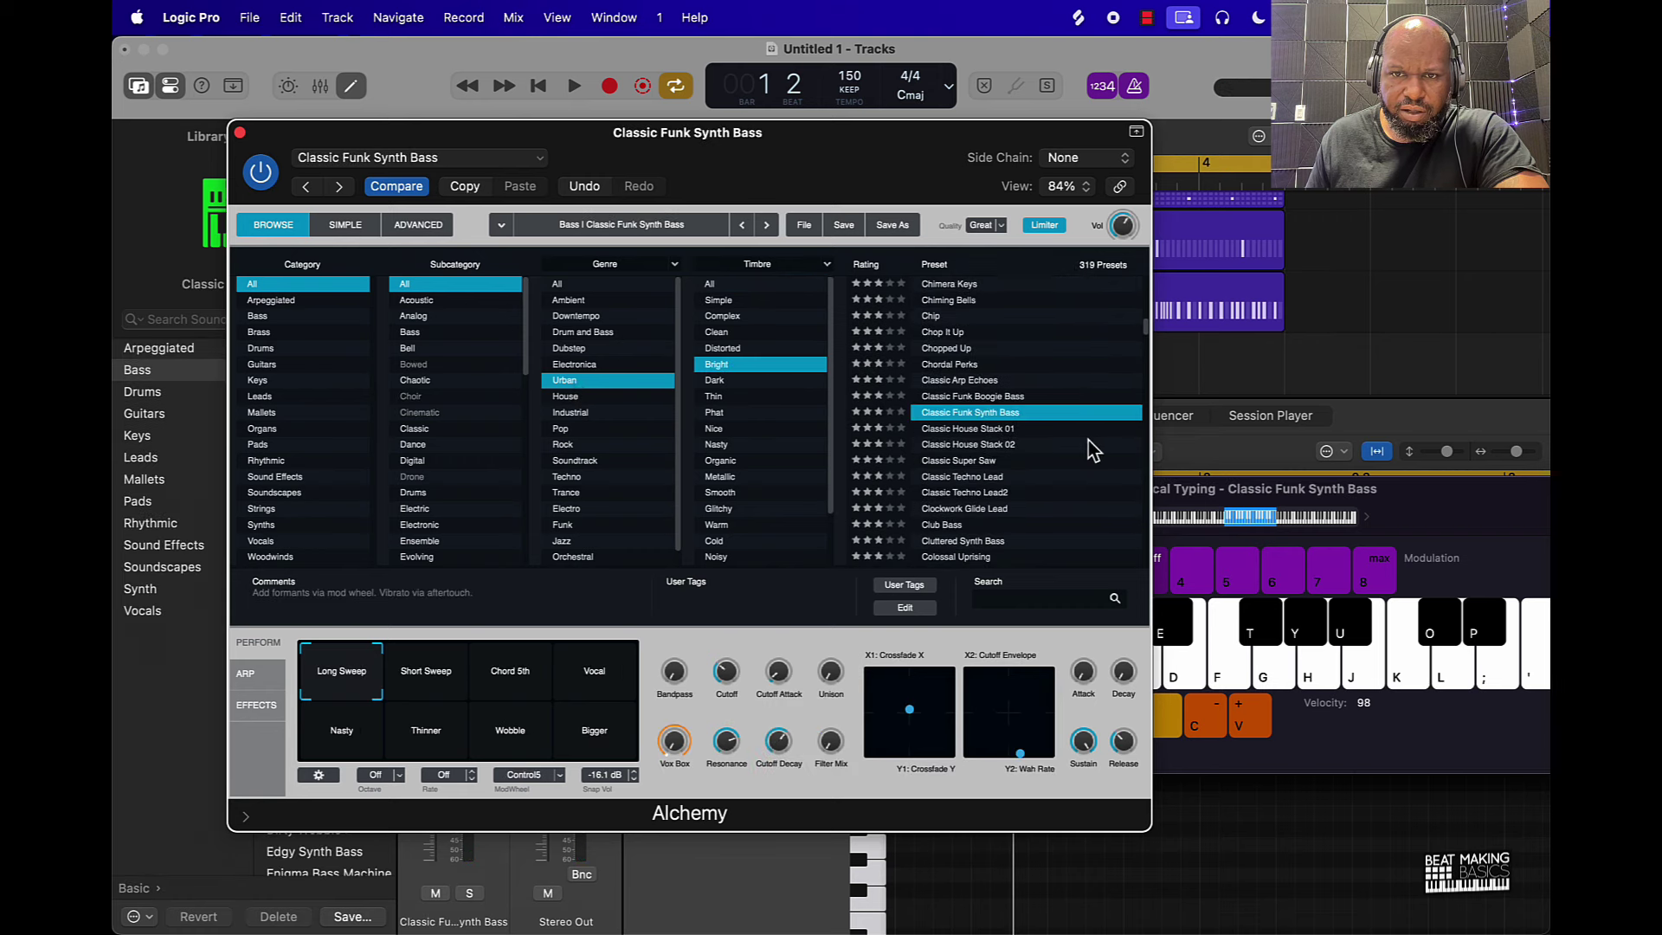
pyautogui.scroll(-15, 992, 509)
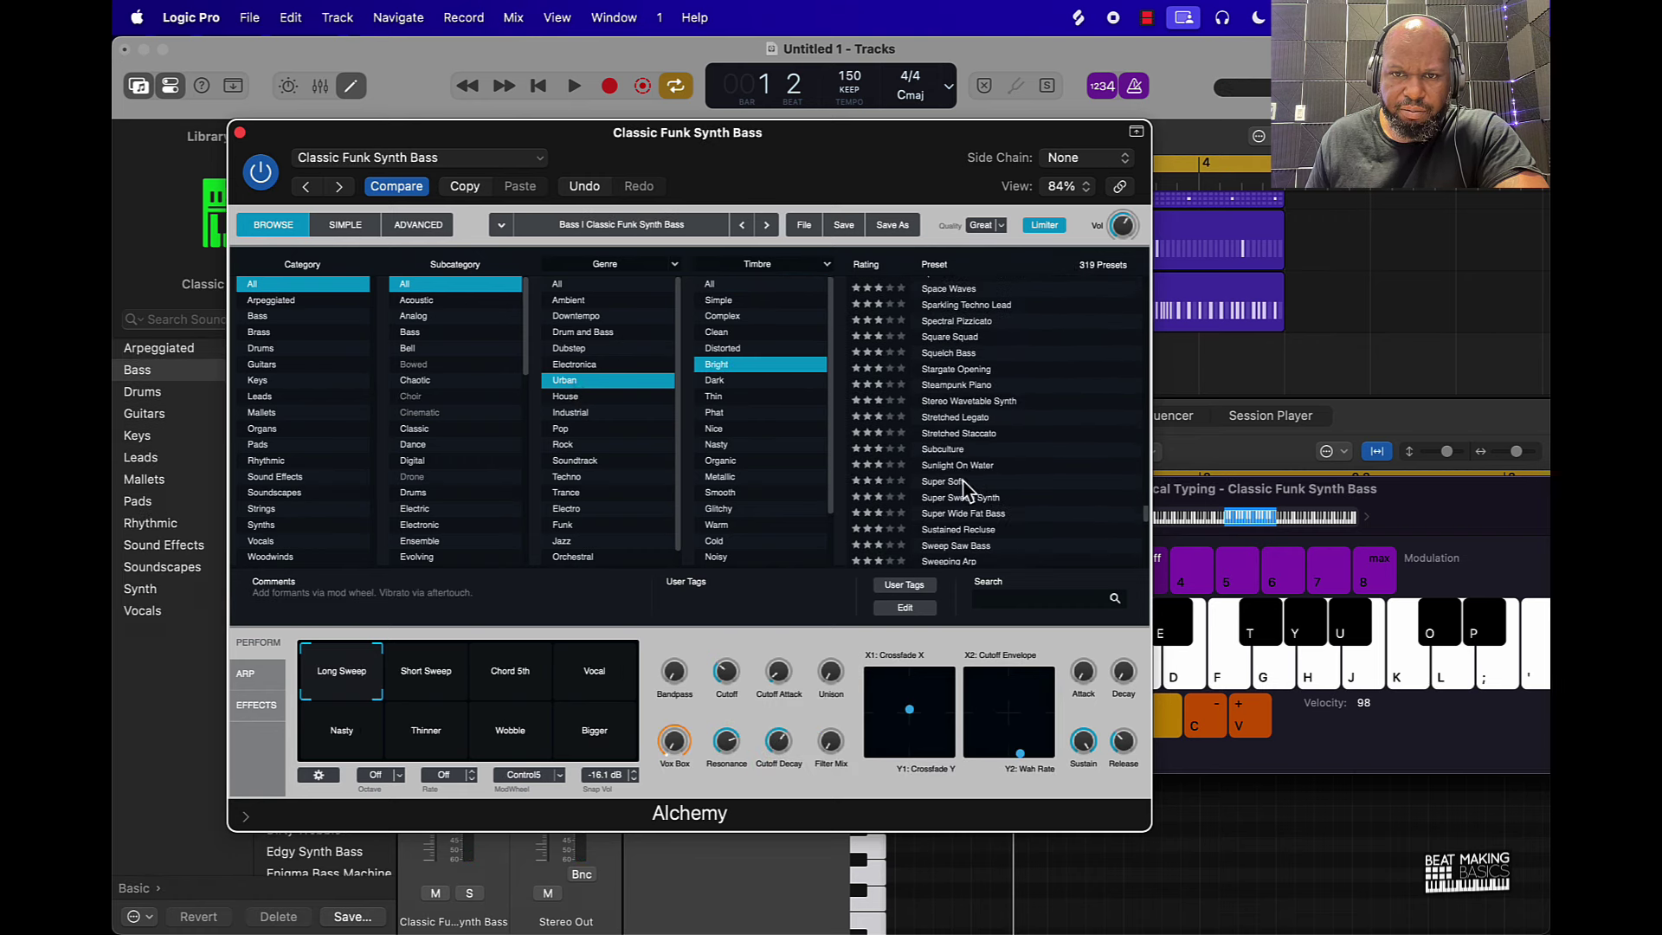
pyautogui.click(969, 418)
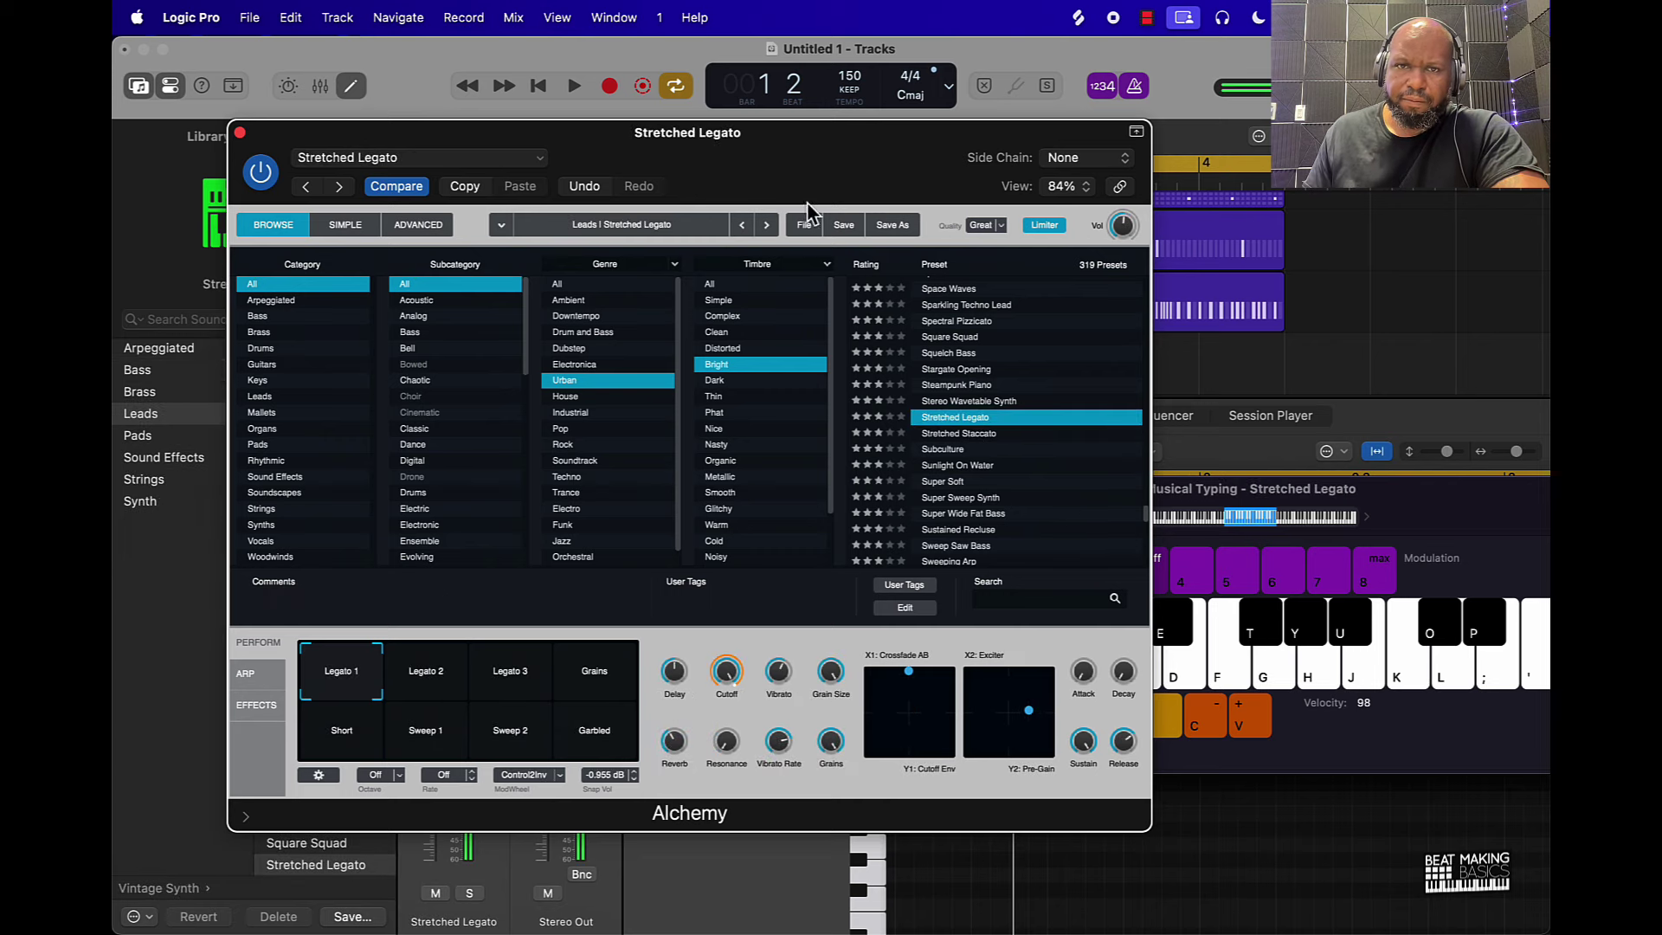
pyautogui.moveTo(935, 172); pyautogui.dragTo(828, 171)
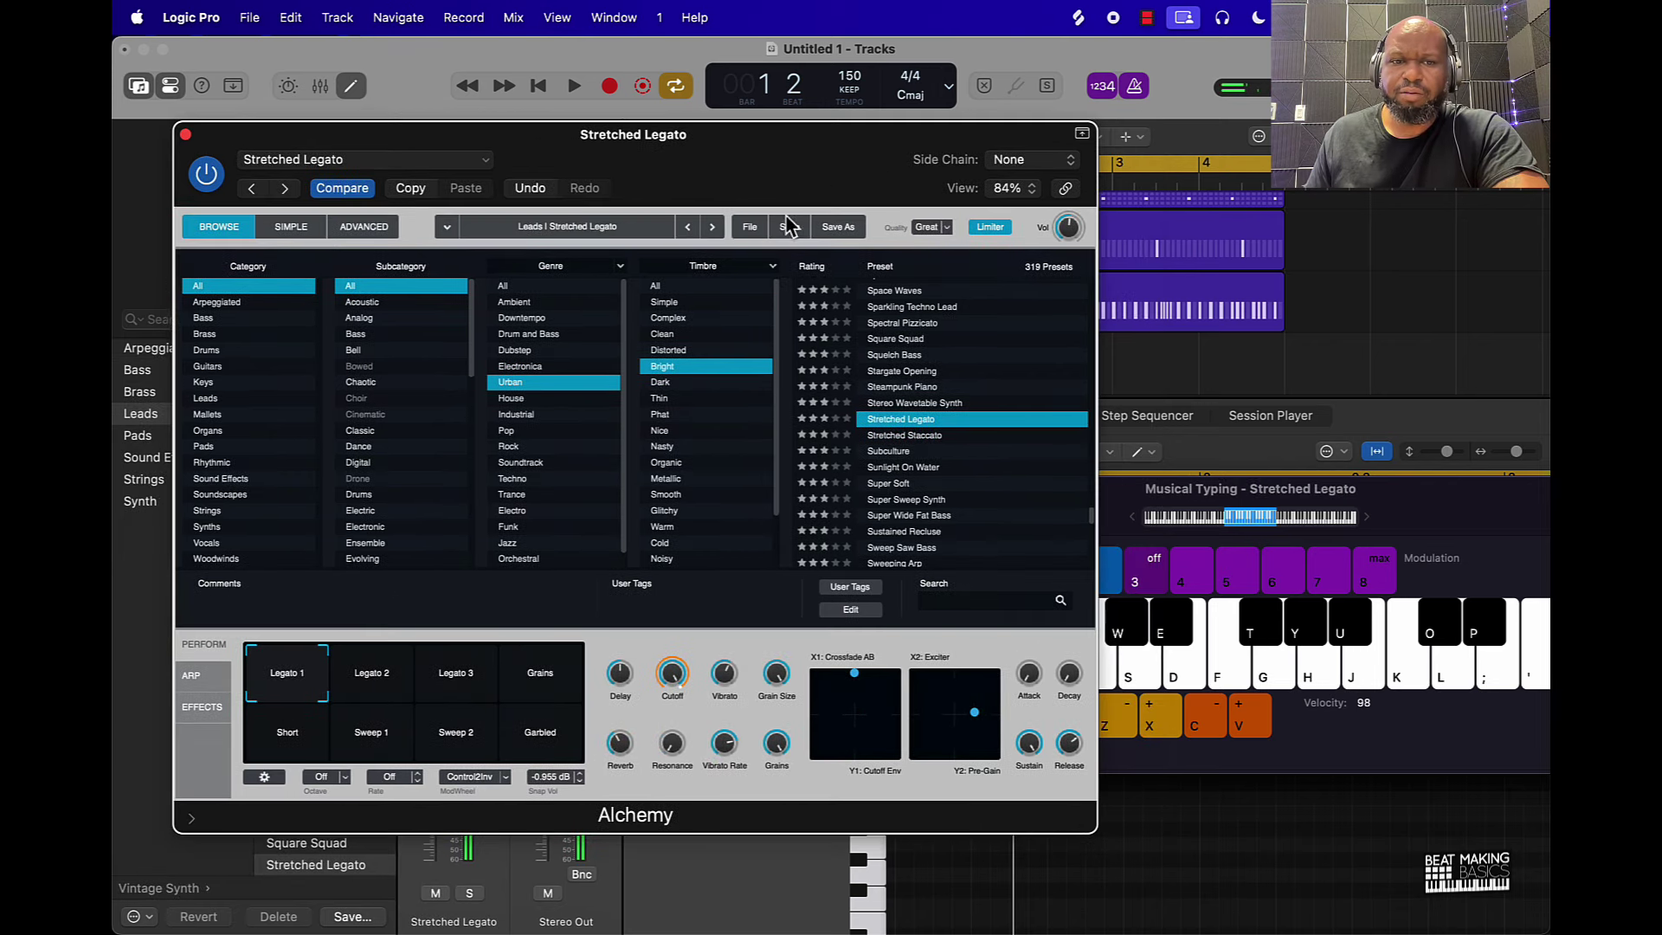
# Try the Grains and Sweep 2 snapshots of Stretched Legato, set Sweep 2's Delay and Reverb to 0%, and play notes to audition it.
pyautogui.moveTo(606, 731)
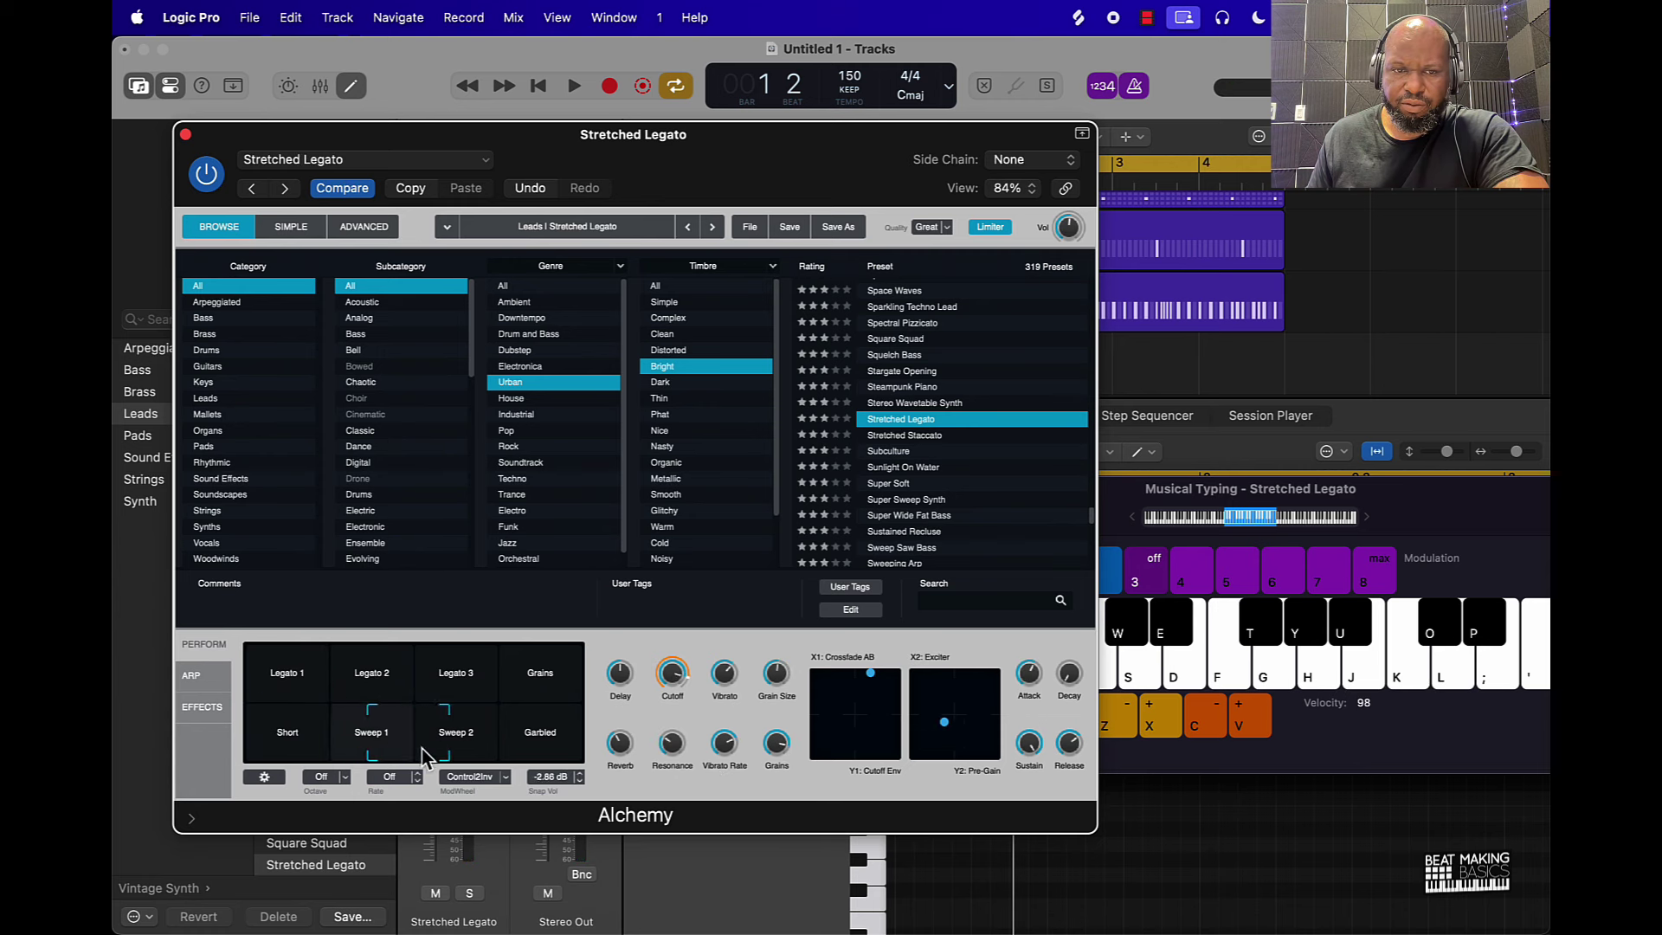
pyautogui.click(538, 693)
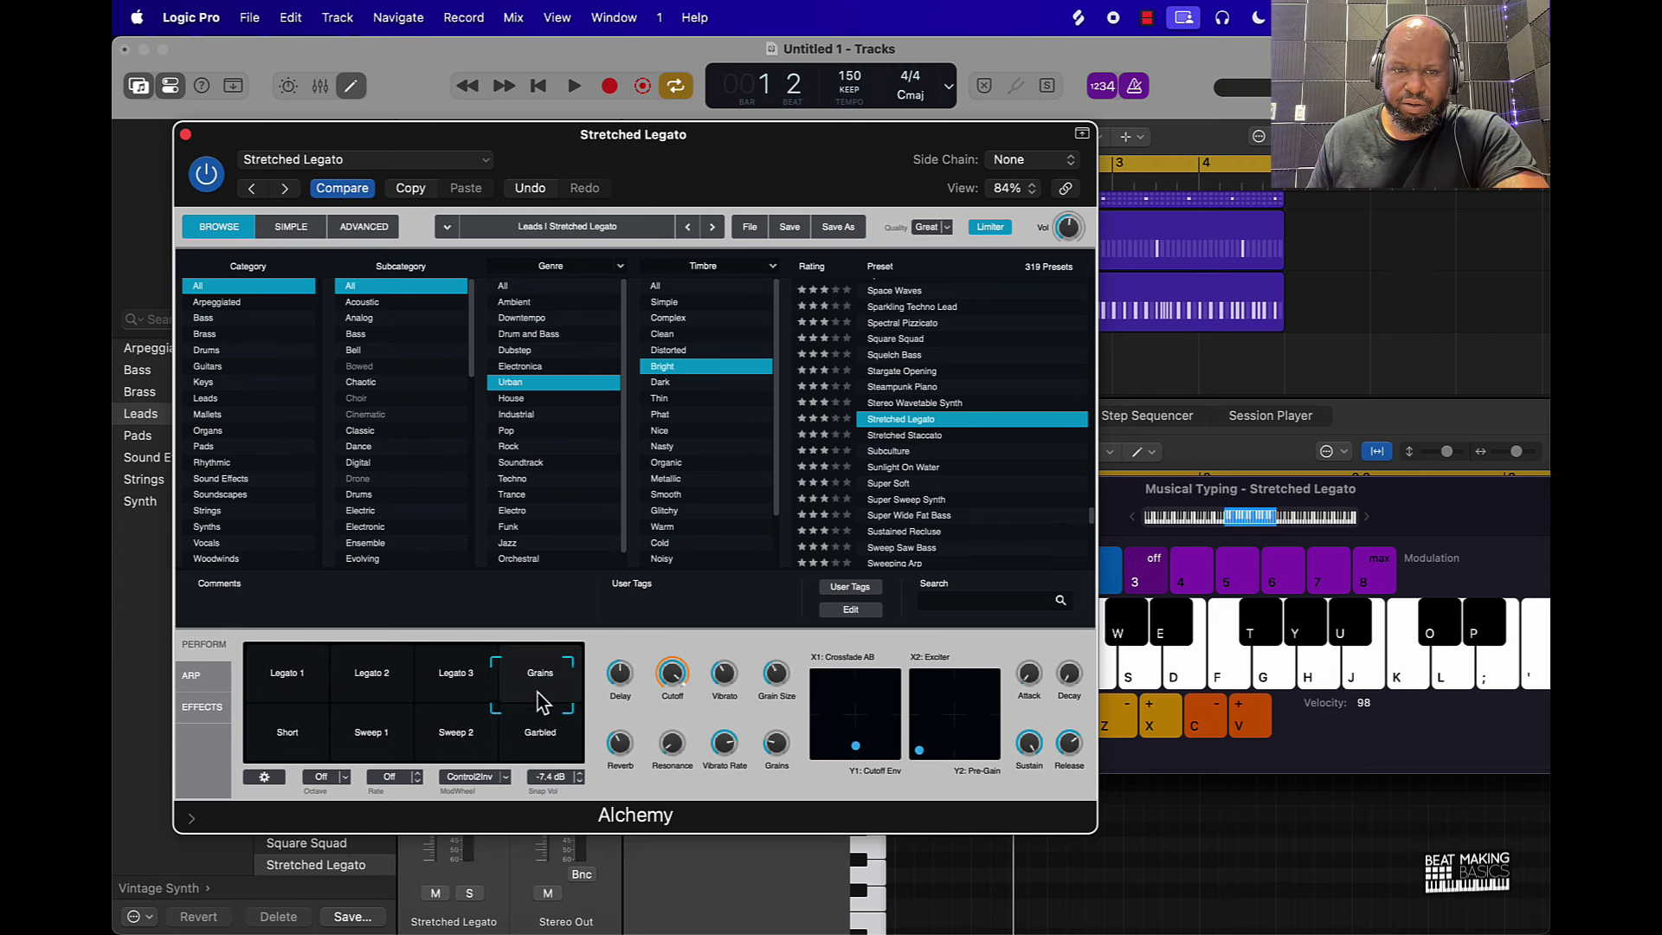
pyautogui.click(467, 746)
pyautogui.press('g')
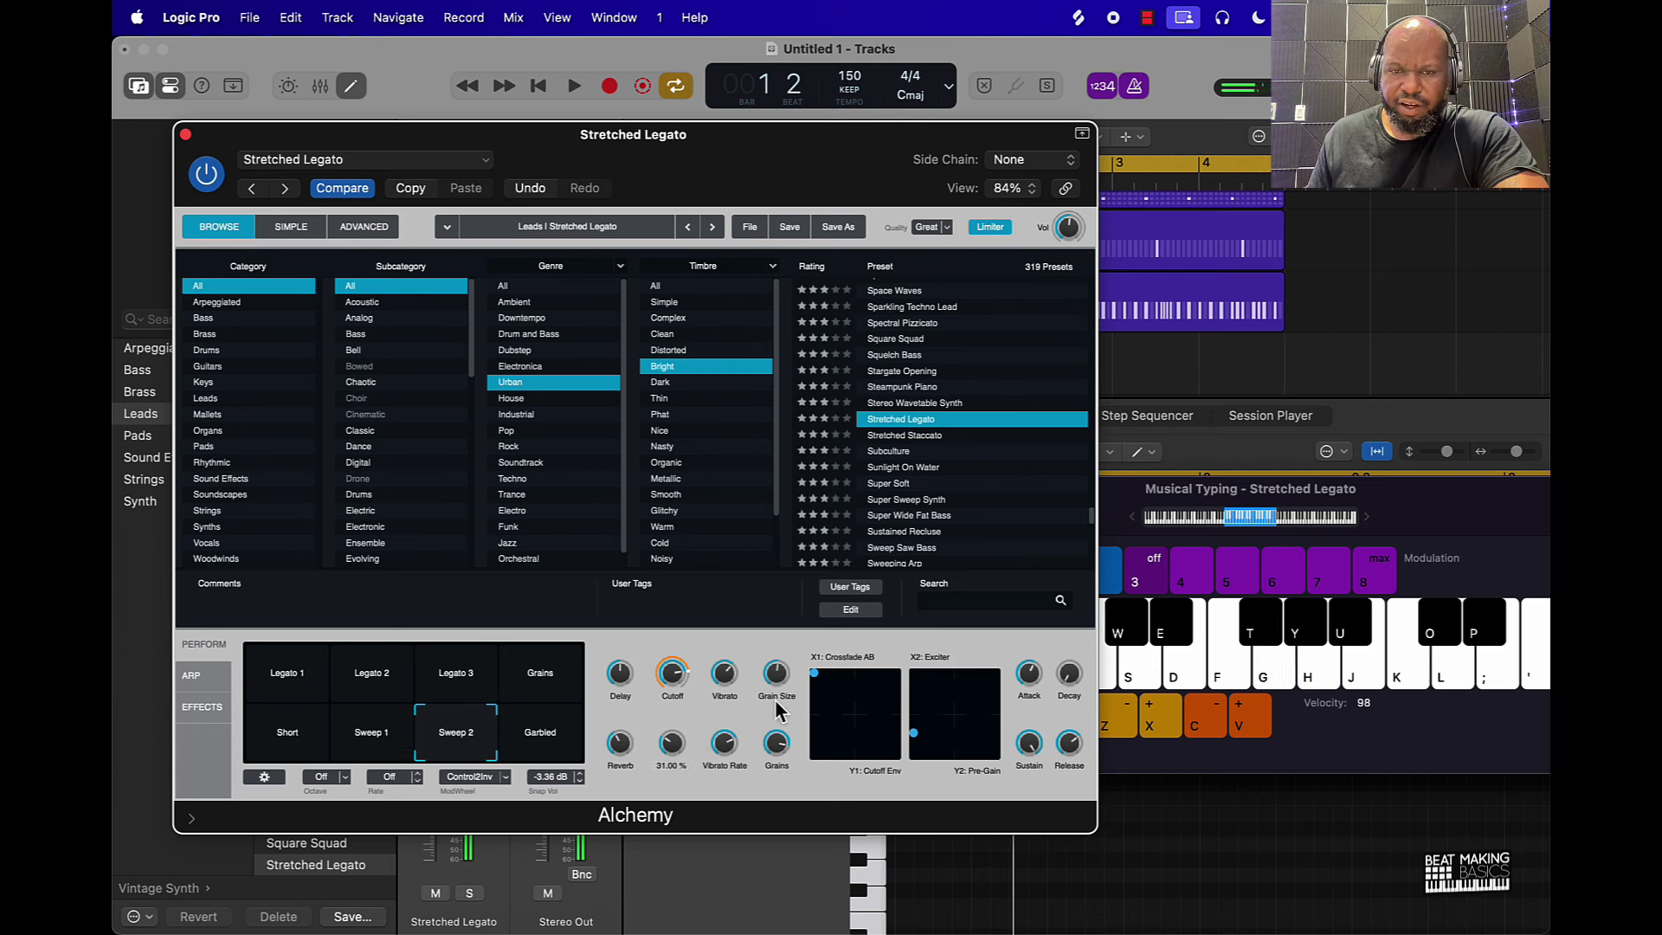
pyautogui.moveTo(619, 673); pyautogui.dragTo(603, 795)
pyautogui.press('y')
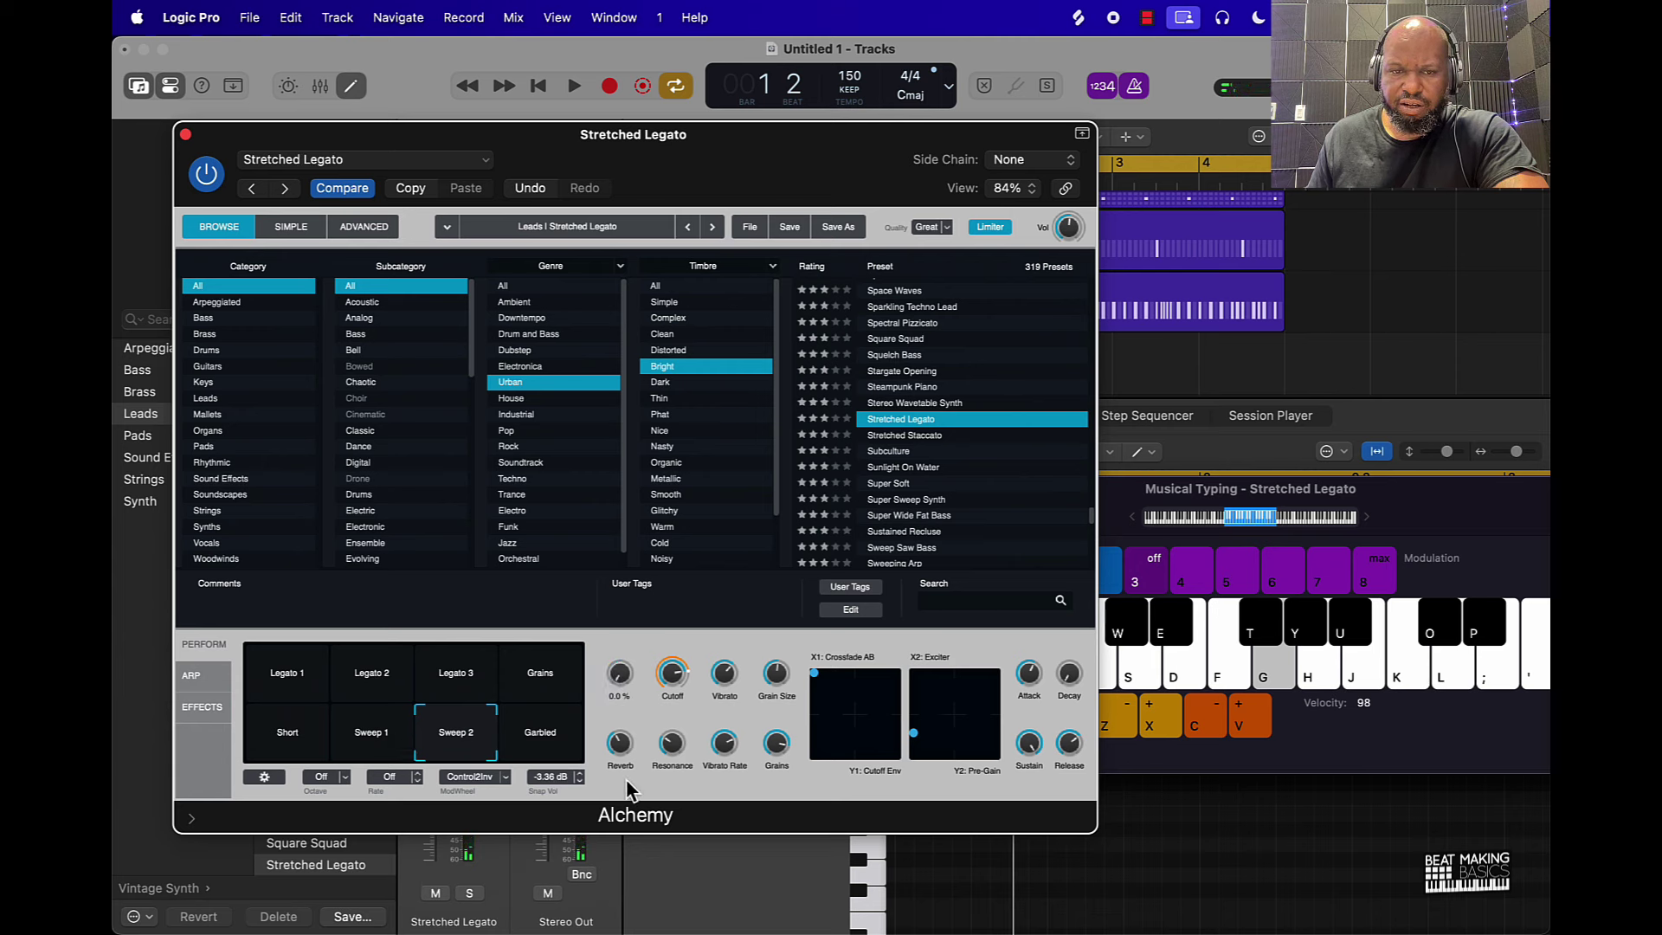
pyautogui.press('g')
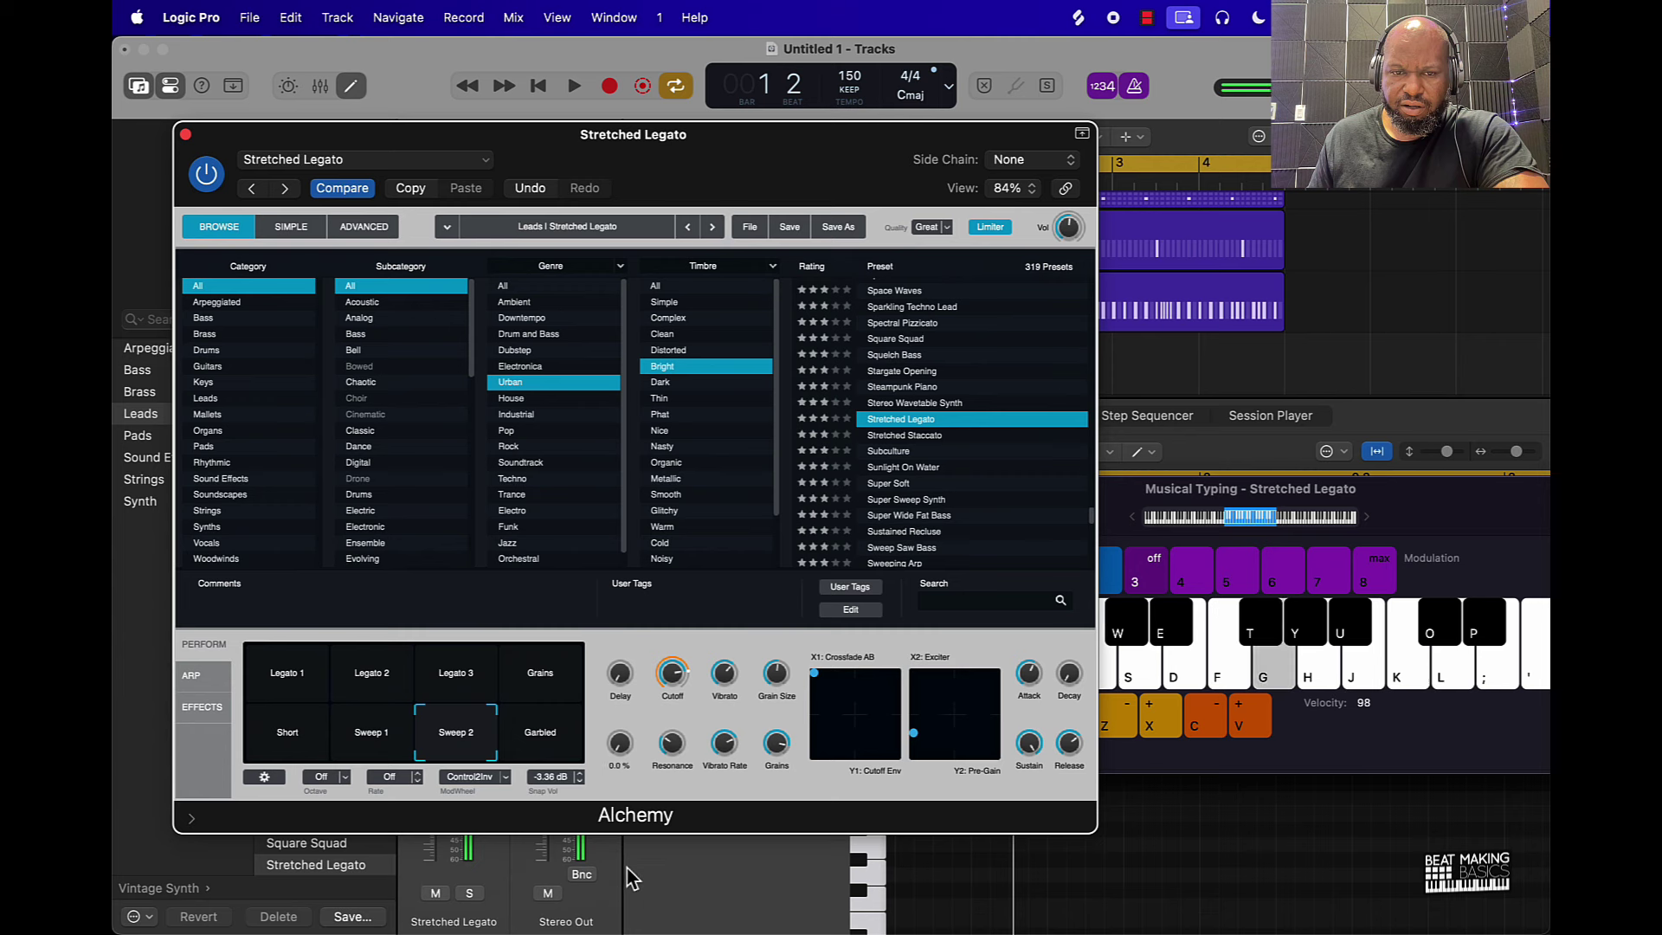
pyautogui.press('d')
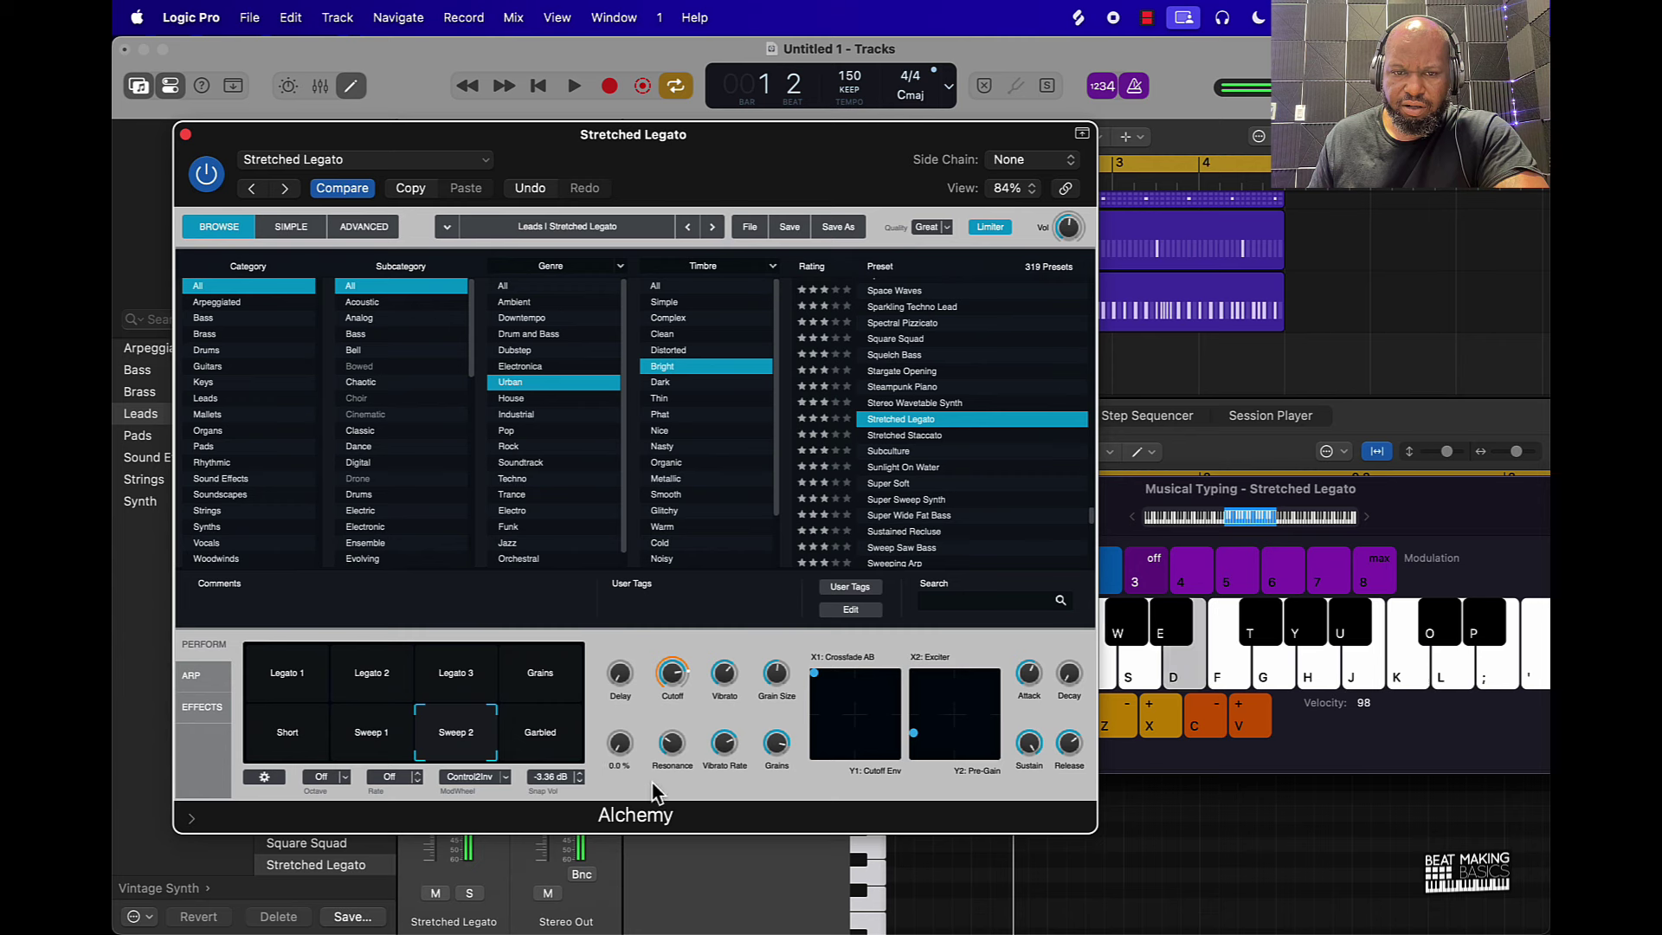
pyautogui.press('d')
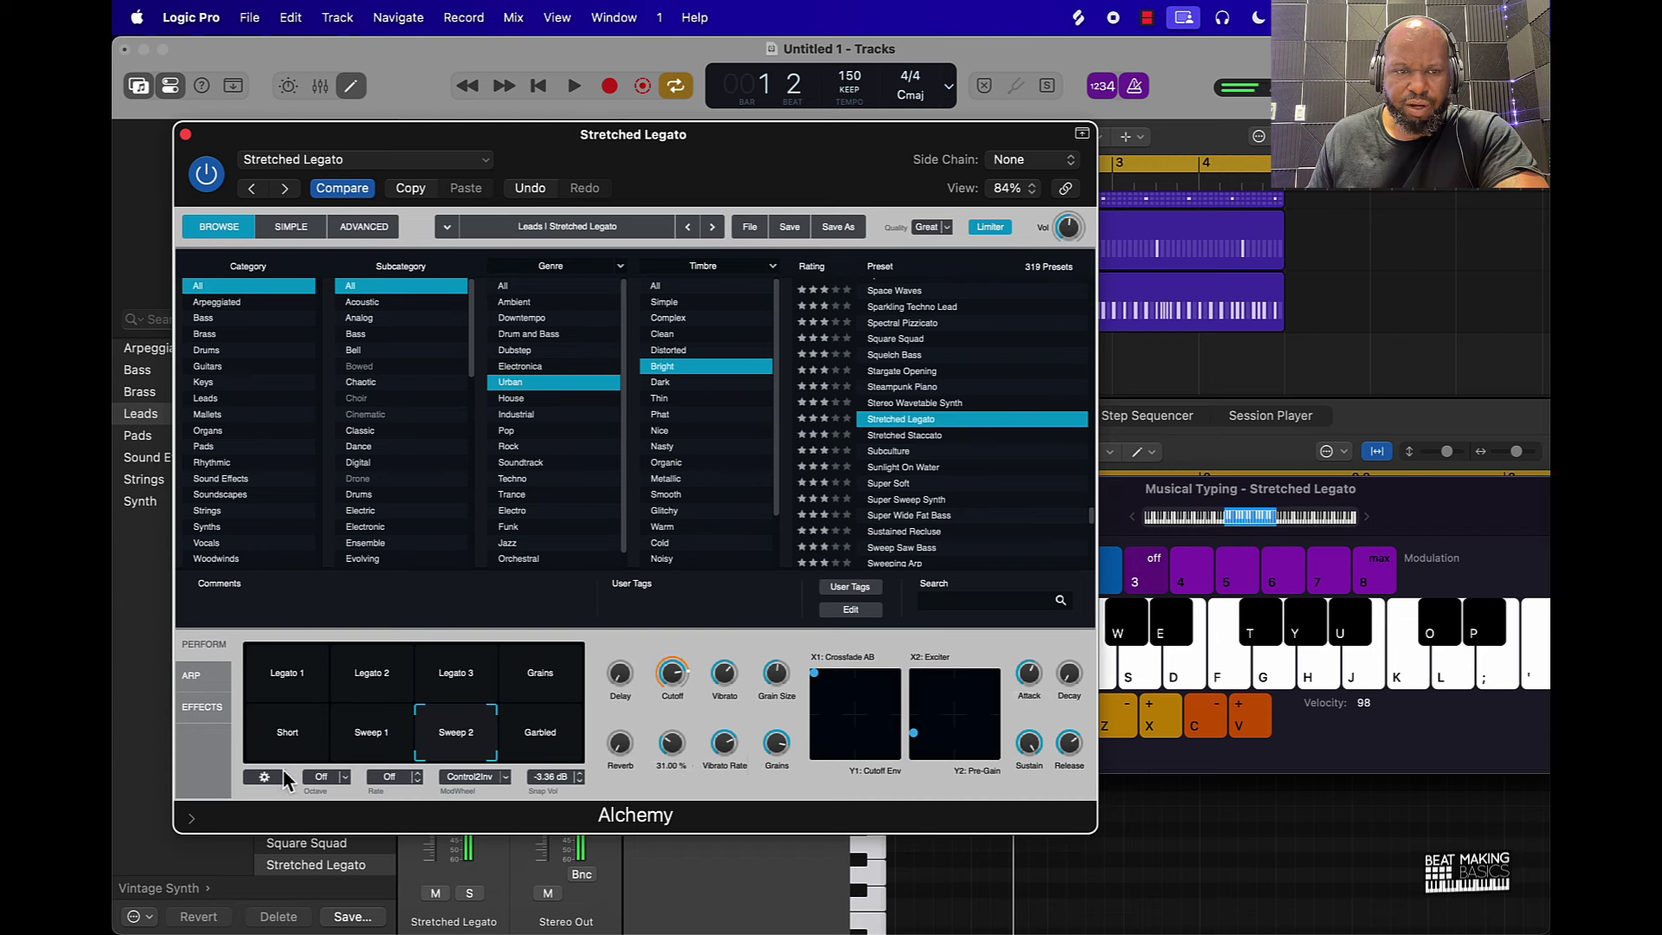
# Examine the Stretched Legato preset's arpeggiator and effects settings and play several notes to hear the sound.
pyautogui.click(205, 683)
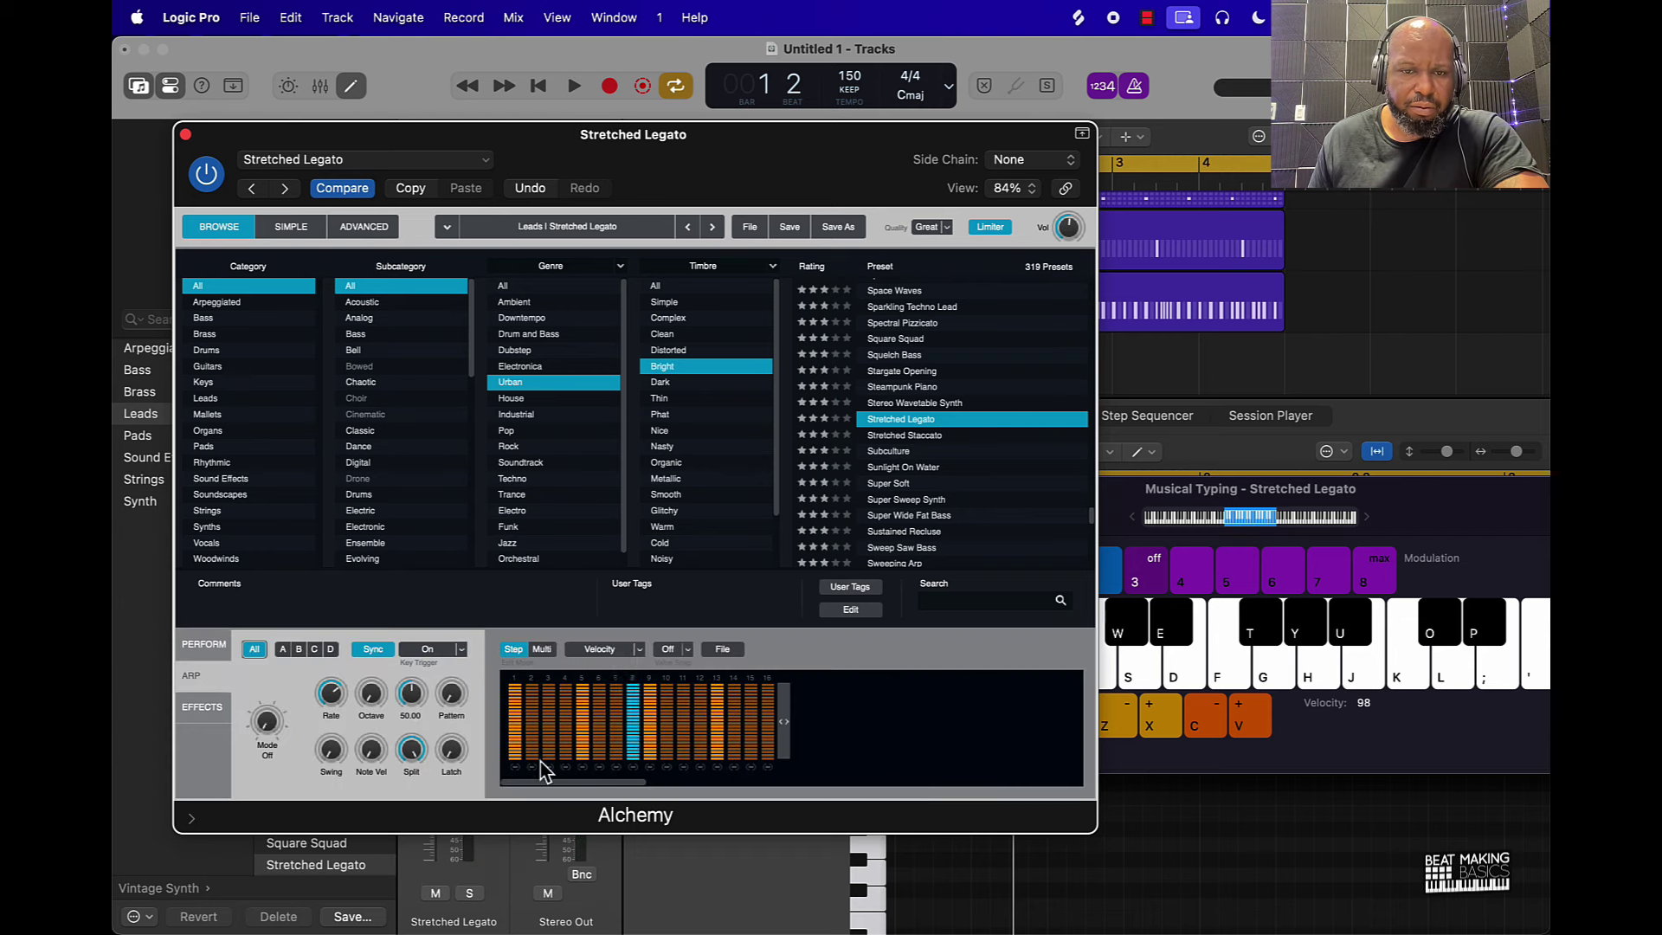
pyautogui.click(216, 709)
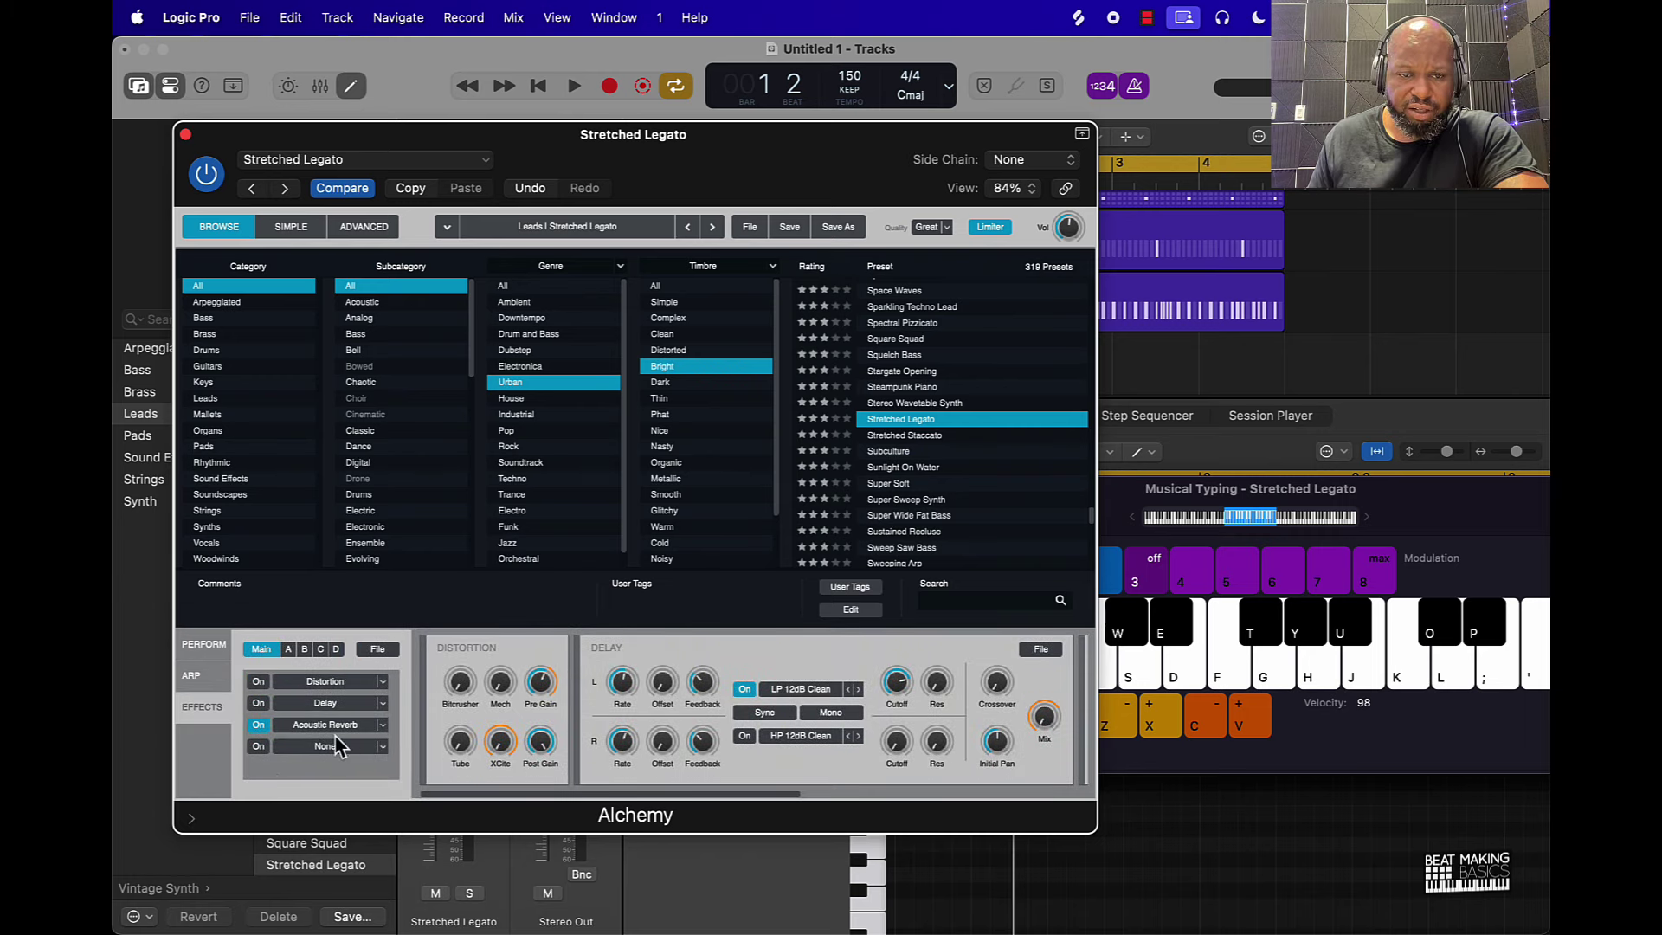
pyautogui.press('g')
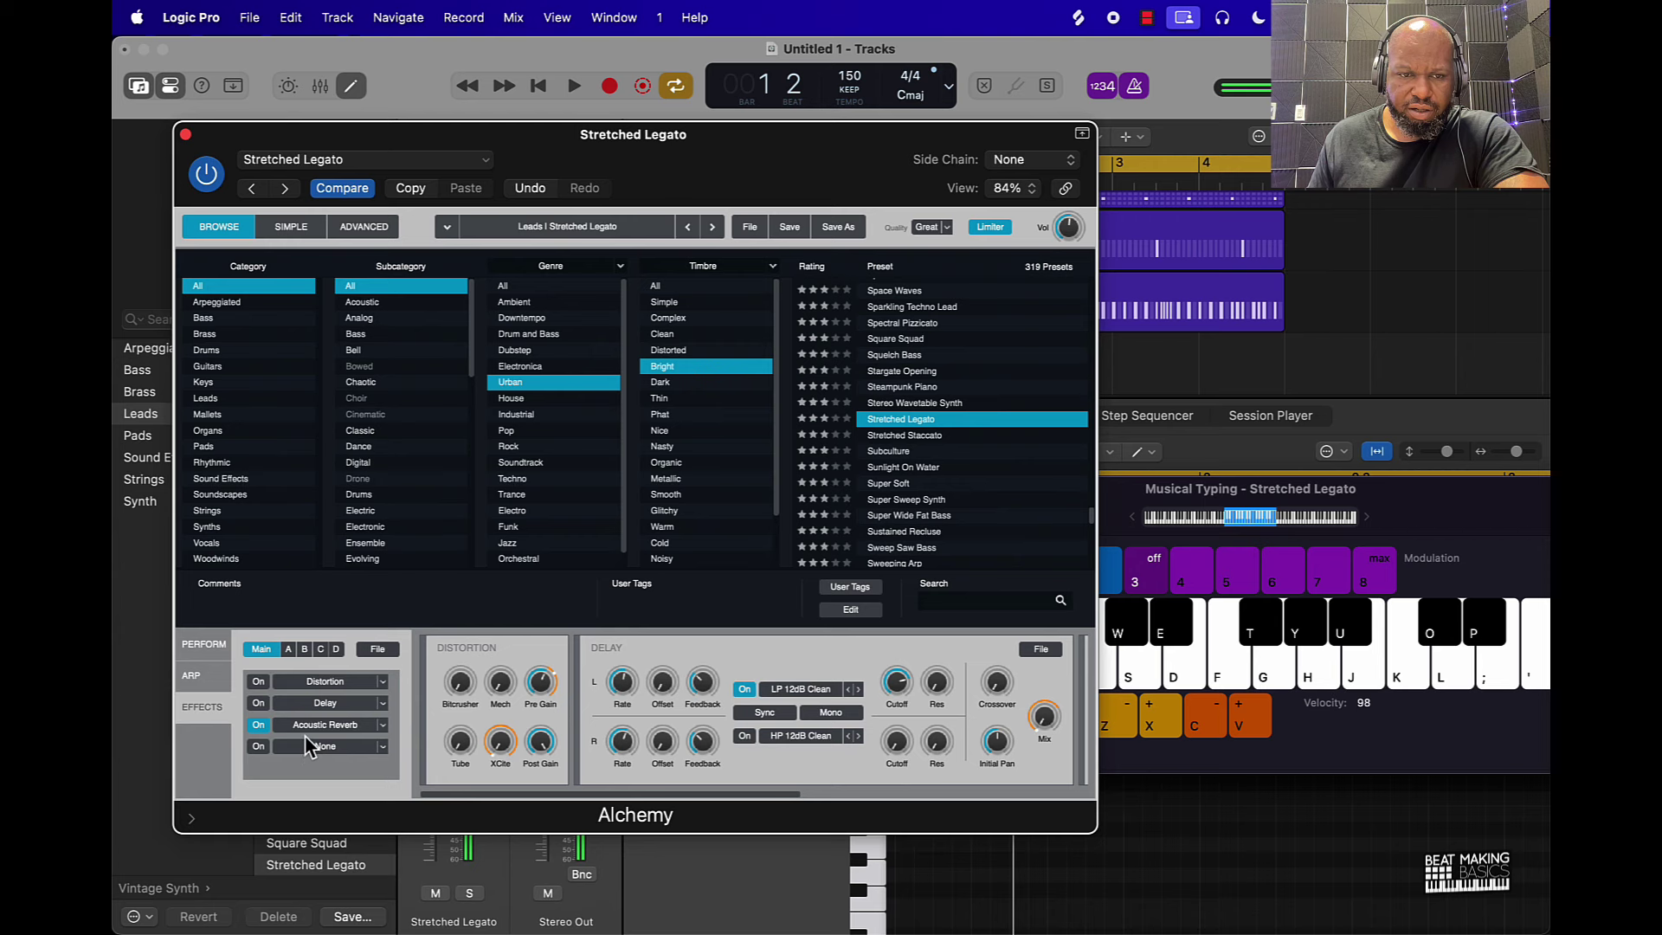
pyautogui.press('s')
pyautogui.press('h')
# Load the saved *starcyrstal setting in Alchemy, audition it with a few notes, and replace it with Arp Adventure3.
pyautogui.click(457, 164)
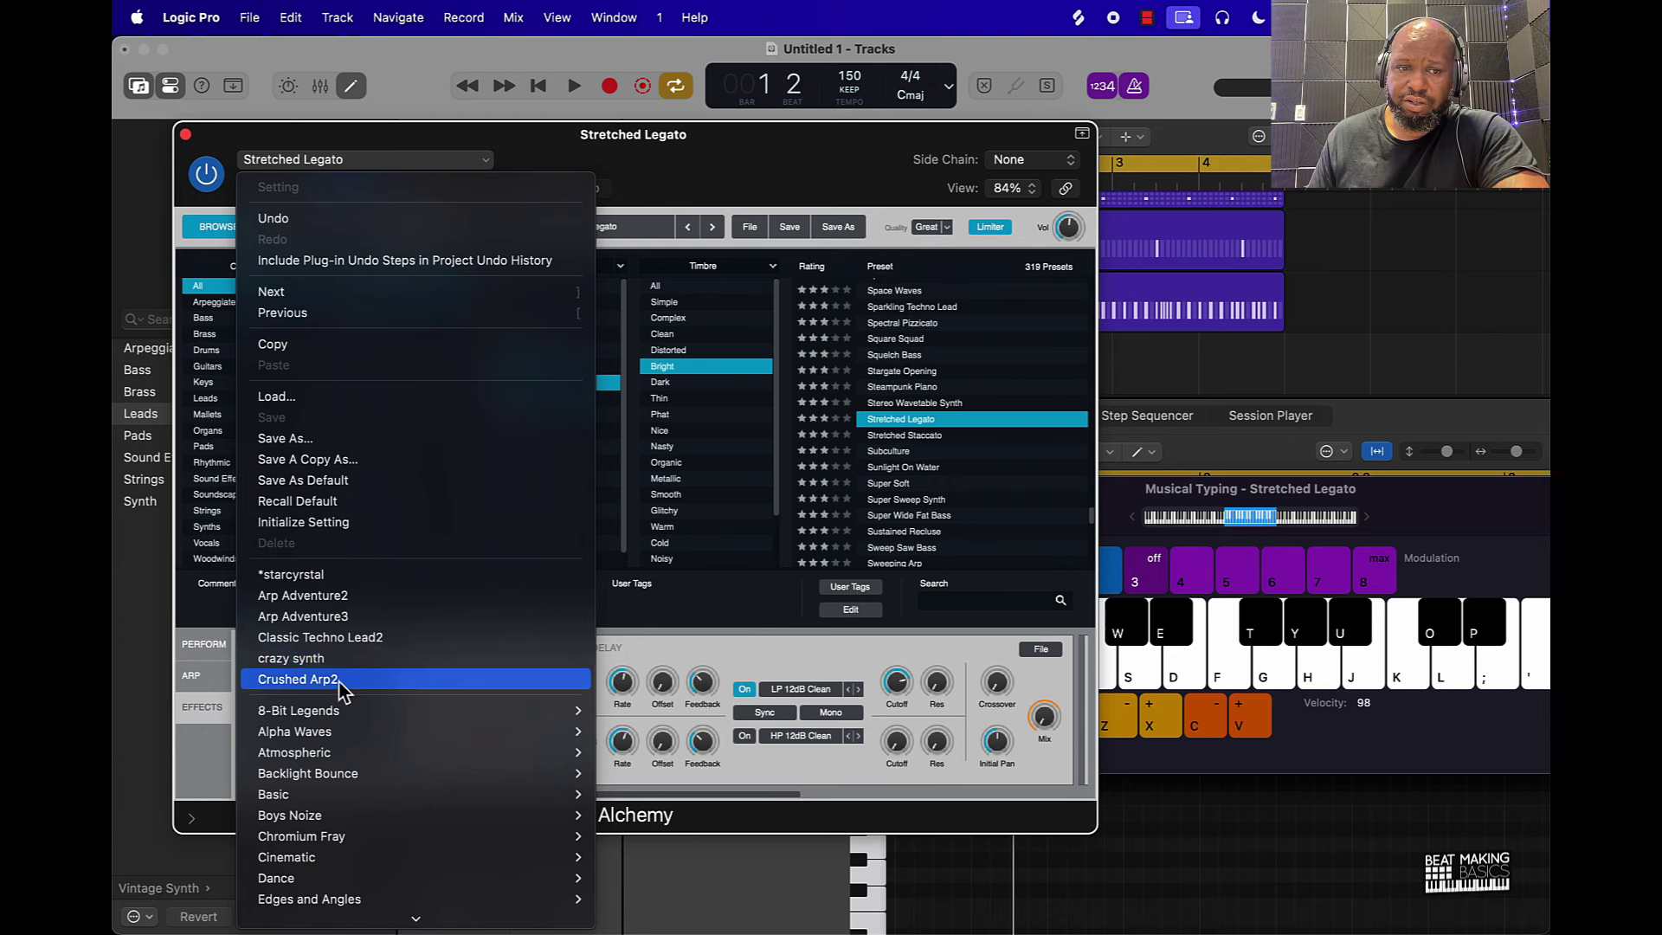
pyautogui.click(330, 584)
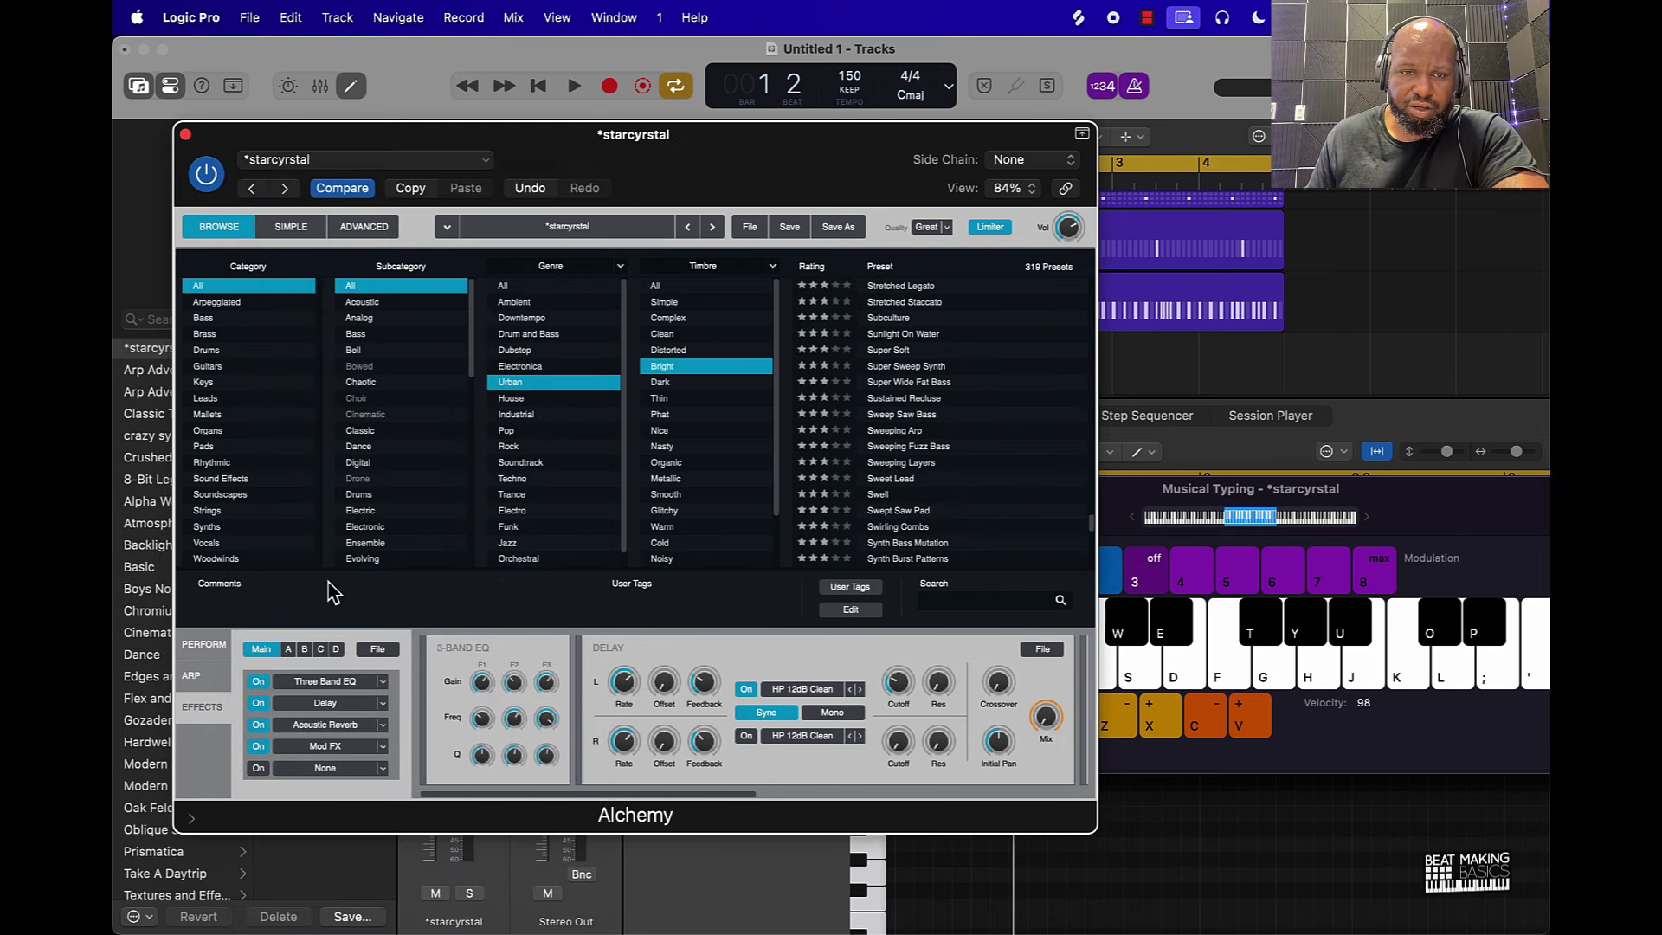
pyautogui.press('f')
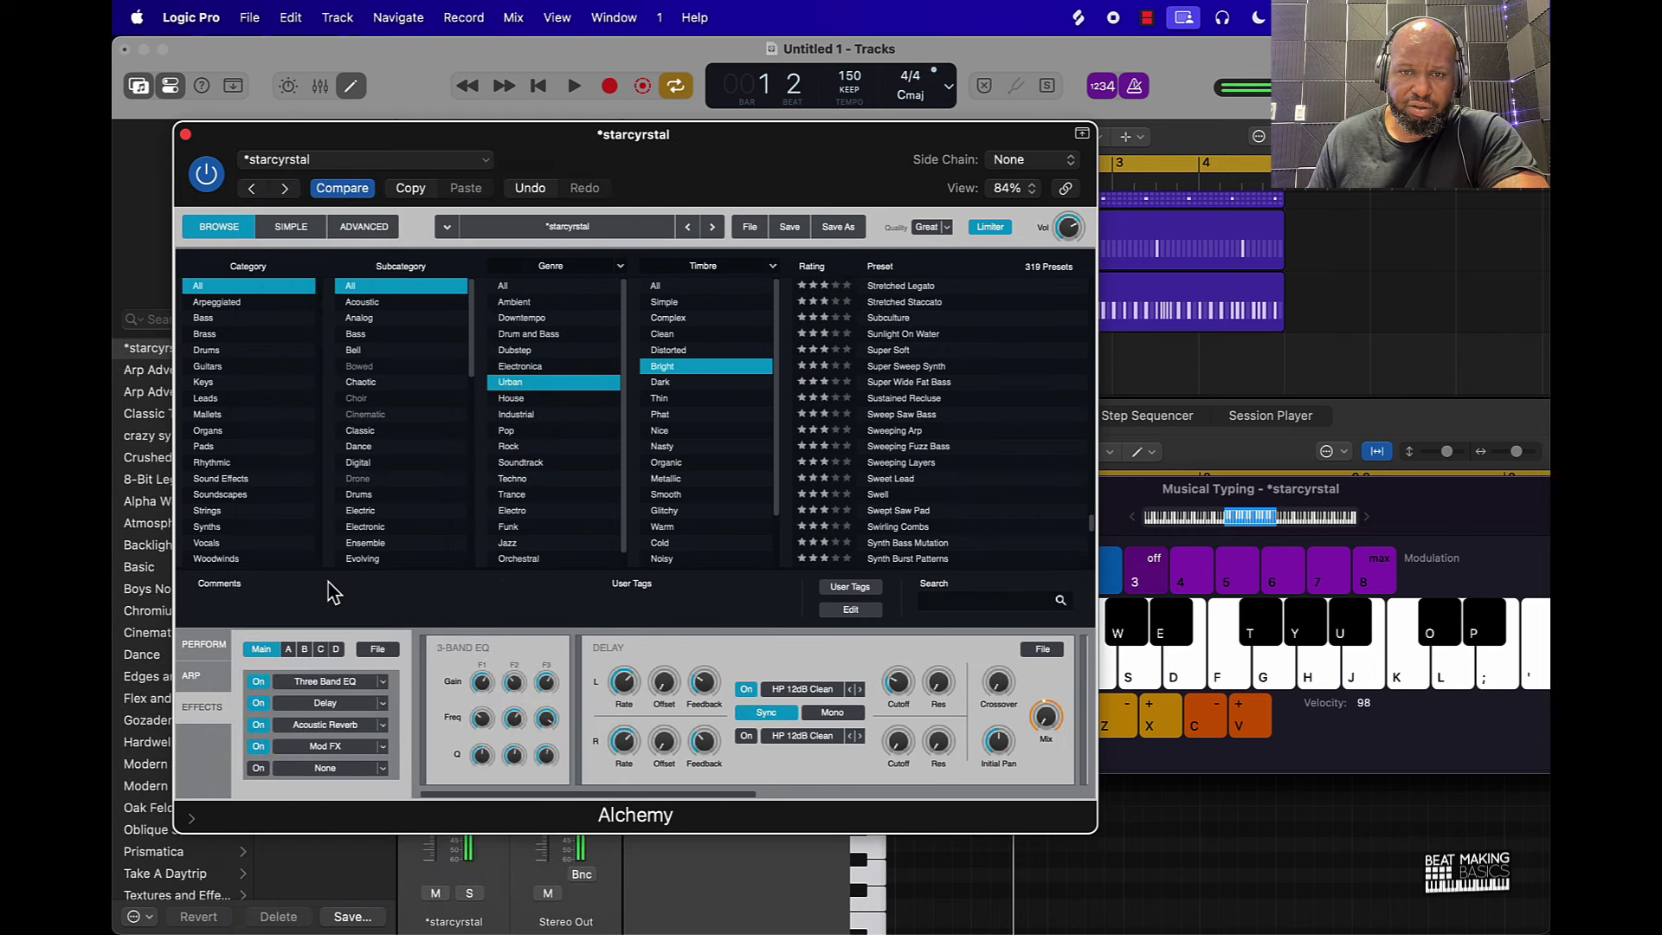
pyautogui.press('a')
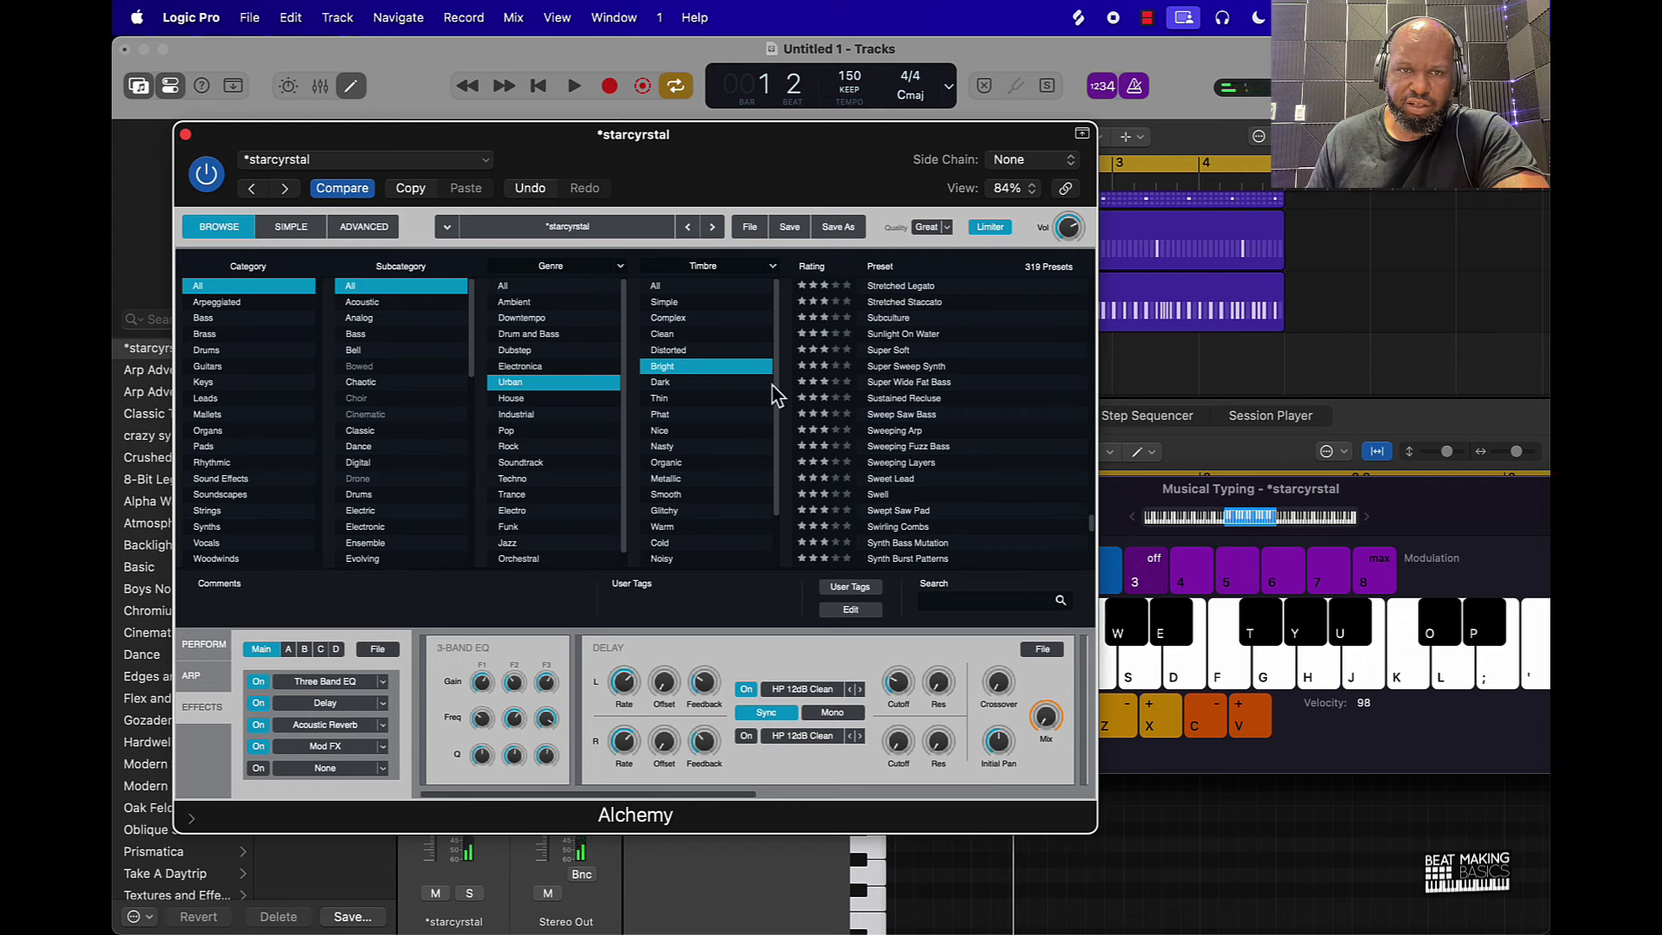
pyautogui.click(316, 161)
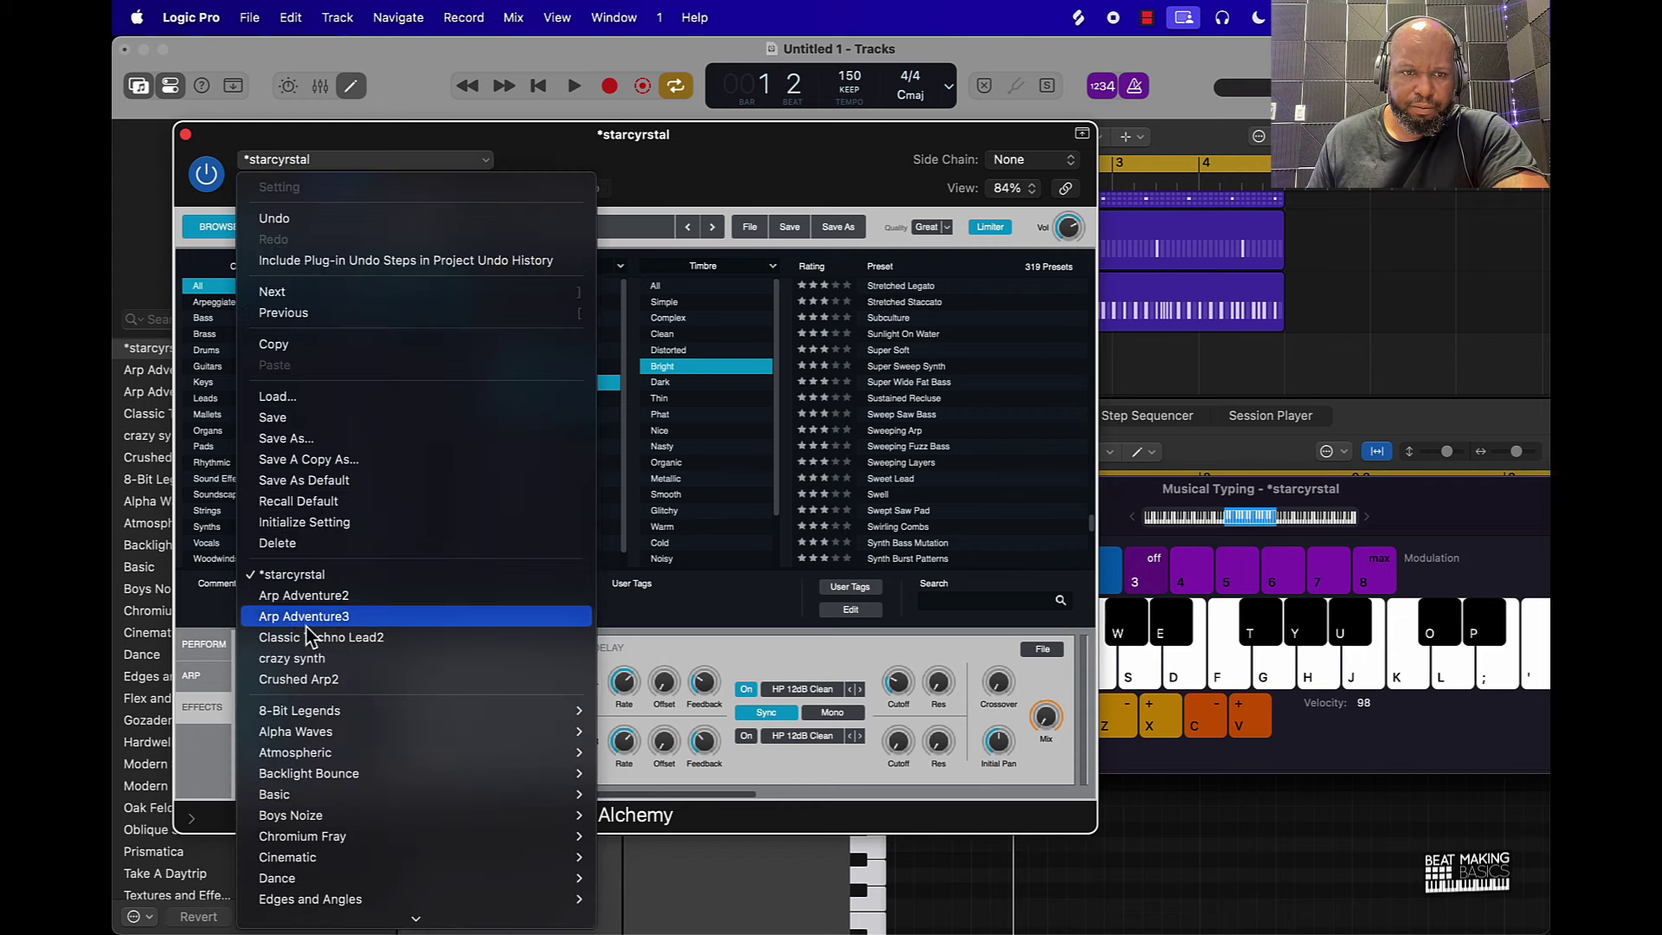
pyautogui.click(316, 621)
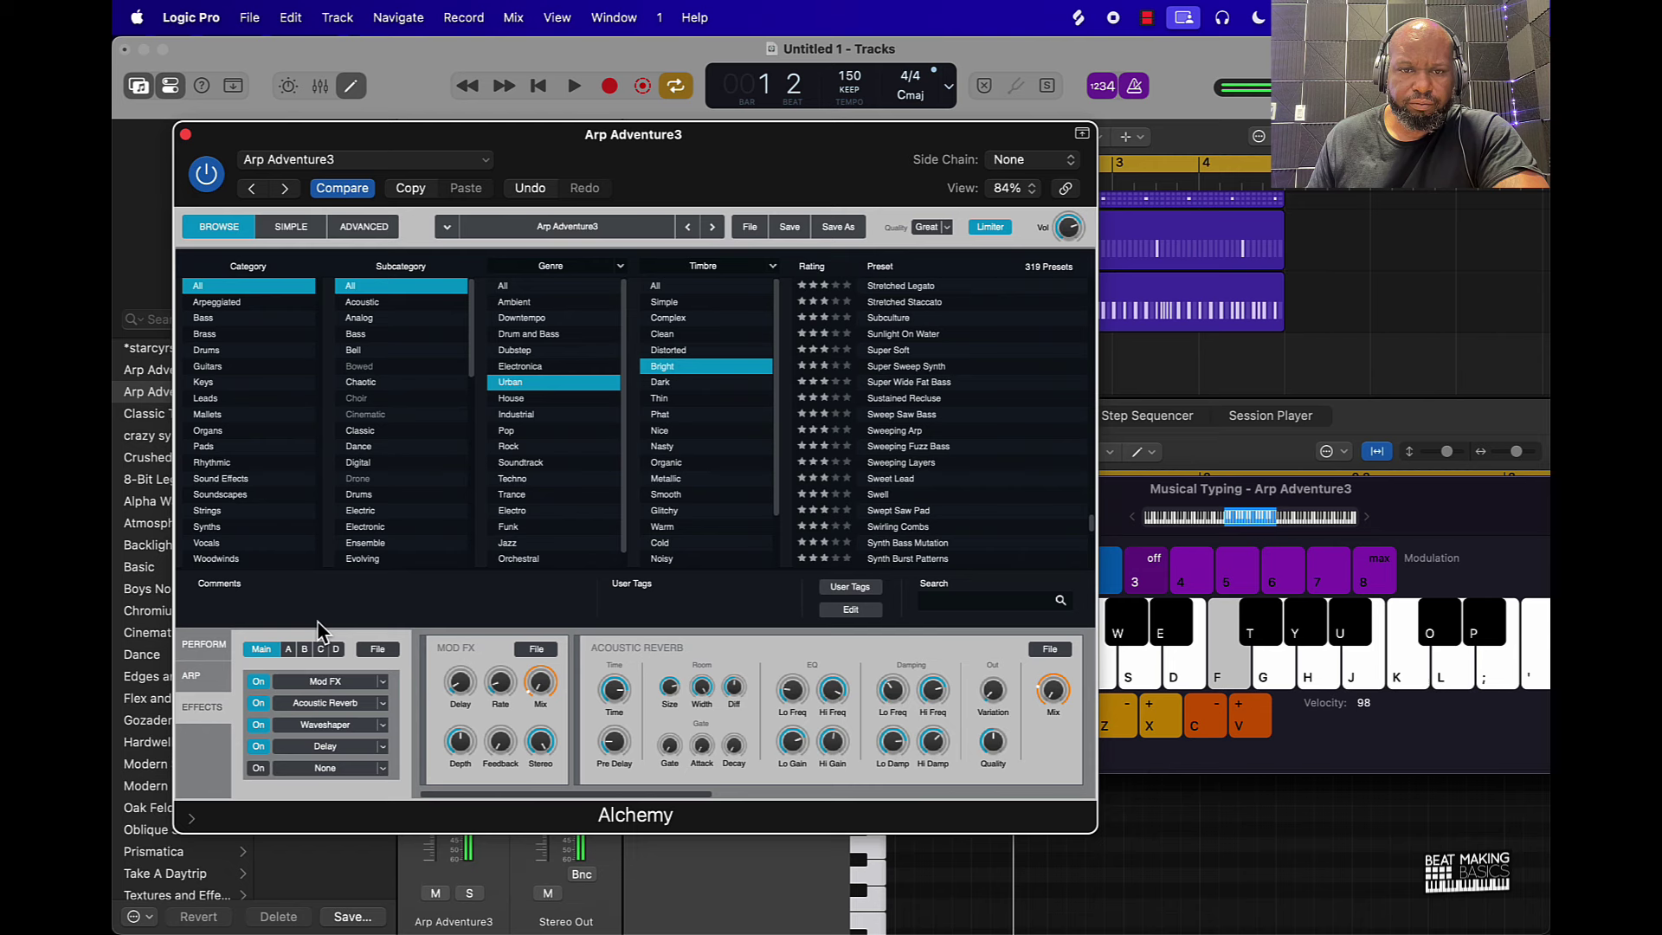
# Audition Arp Adventure3, replace it with the Classic Techno Lead2 setting in Alchemy, and play a few notes.
pyautogui.press('a')
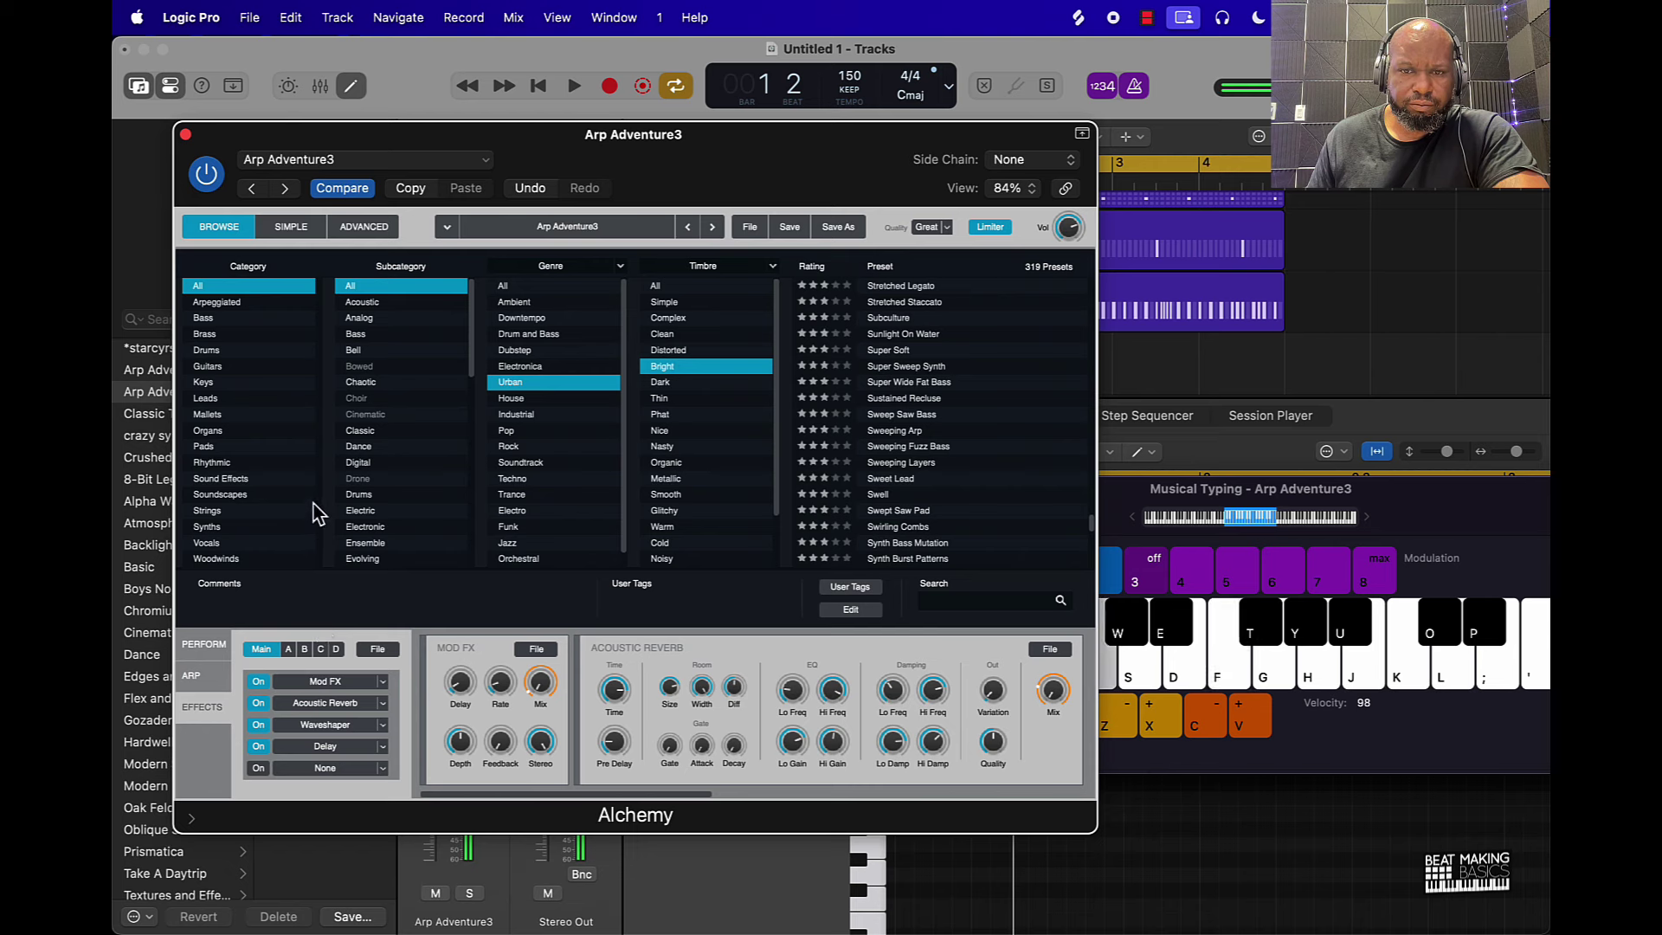
pyautogui.click(285, 189)
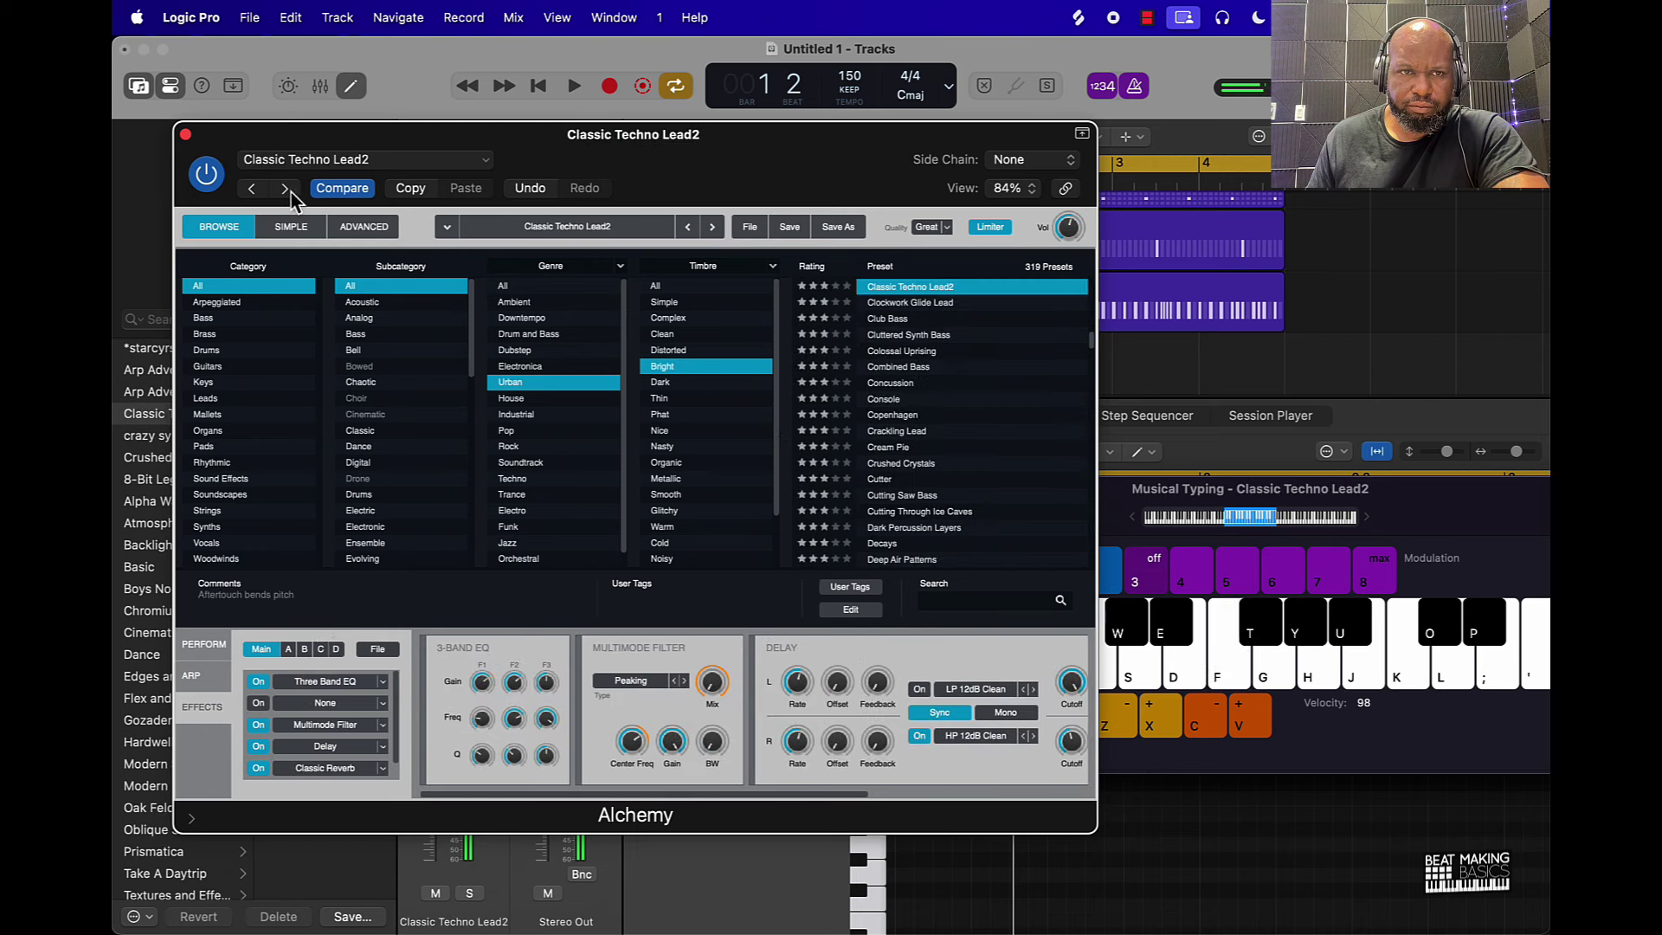
pyautogui.click(298, 160)
pyautogui.scroll(-2, 371, 654)
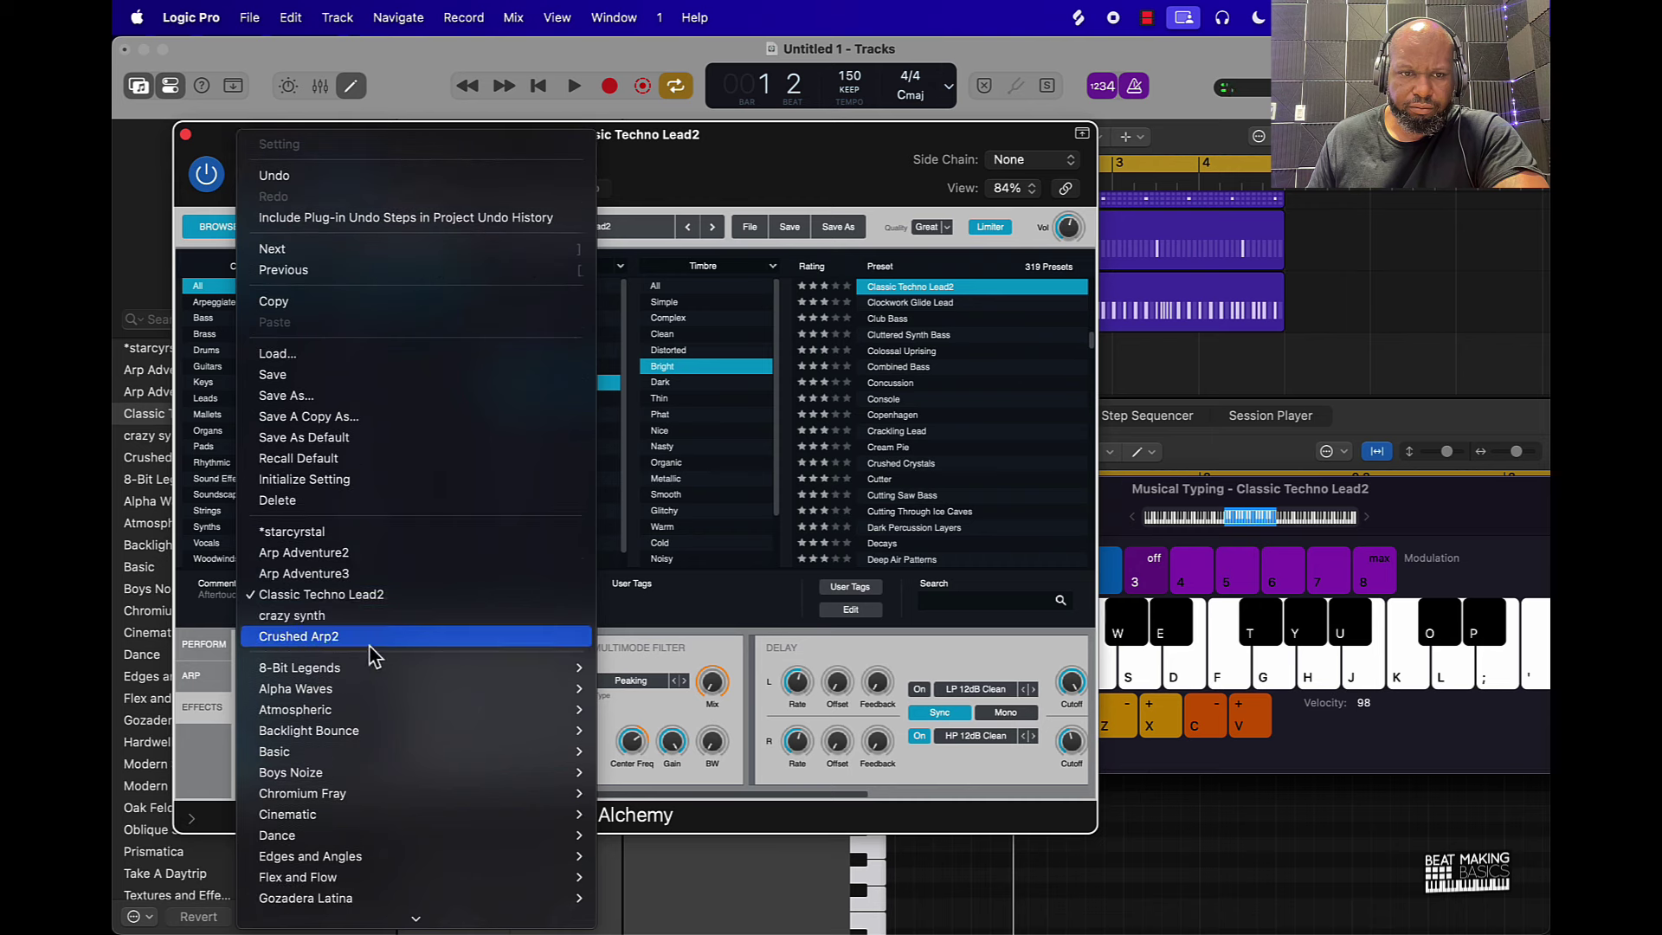
pyautogui.click(519, 594)
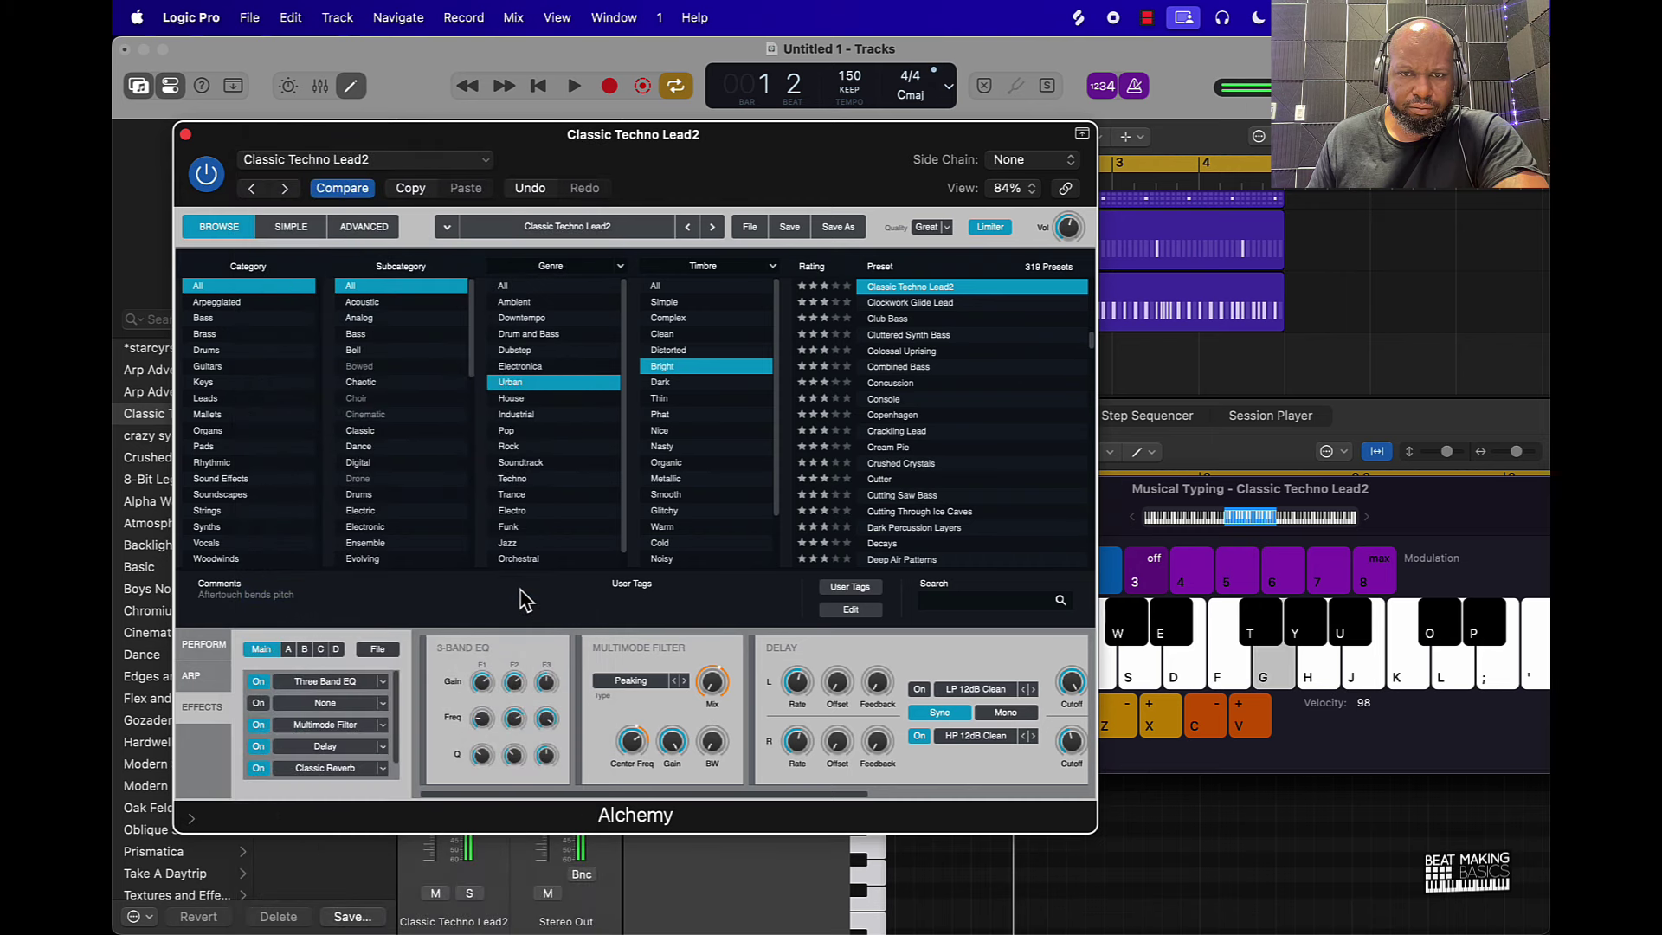
pyautogui.press('s')
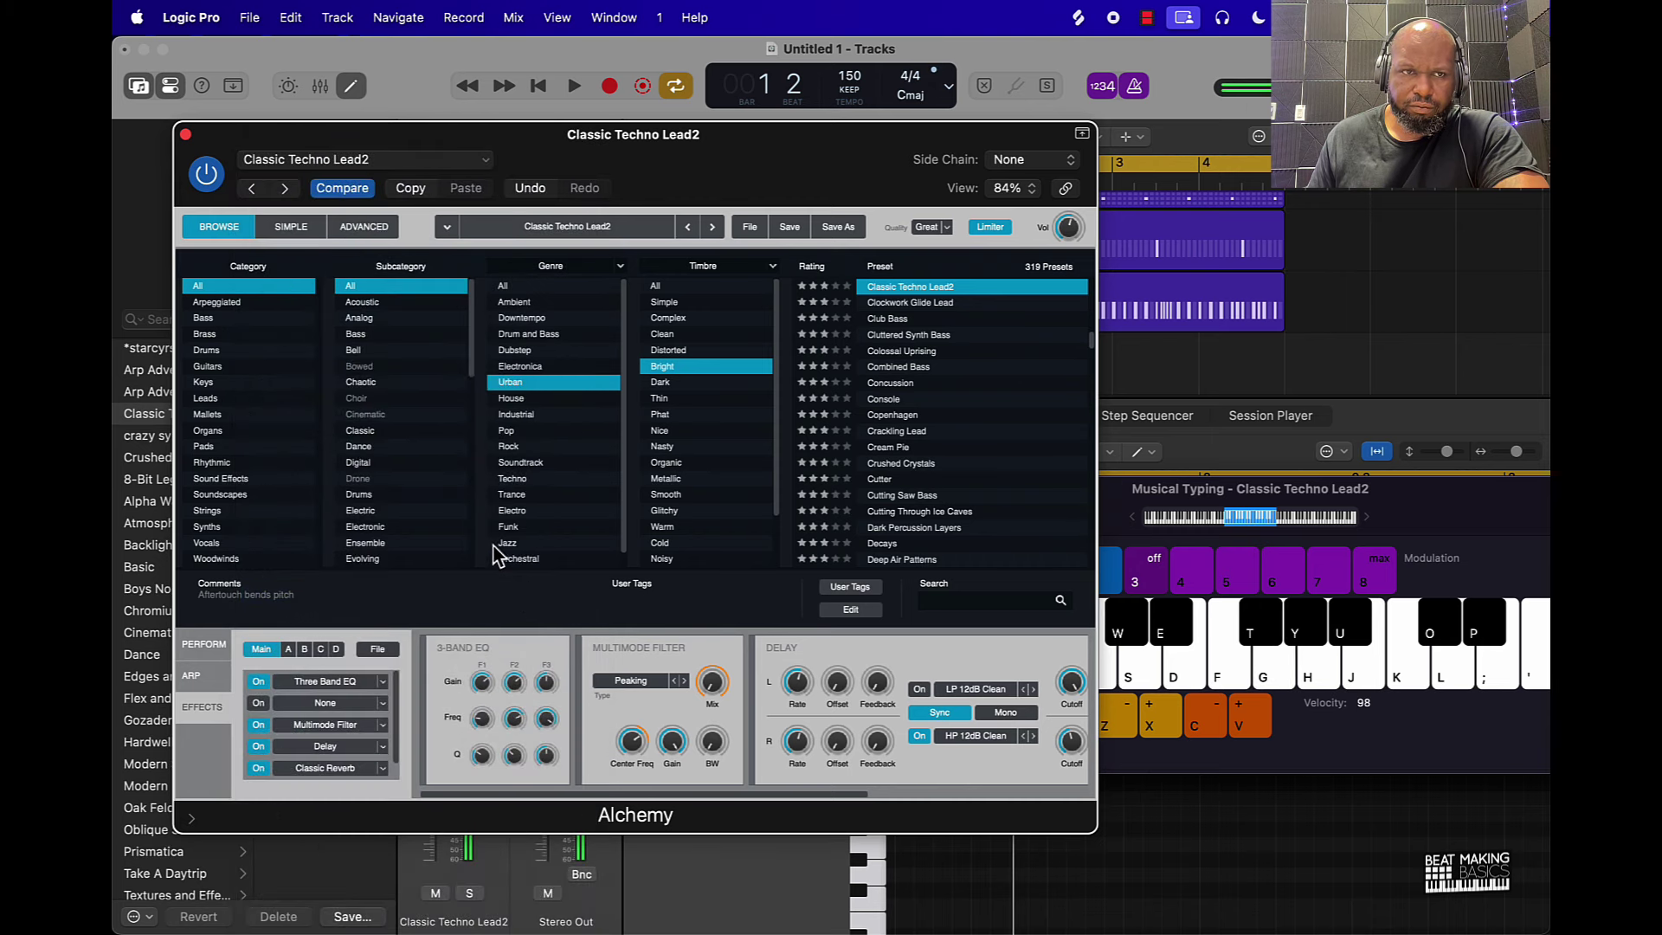
# Close the Alchemy window and move the Musical Typing keyboard so it sits fully in view below the tracks.
pyautogui.click(186, 135)
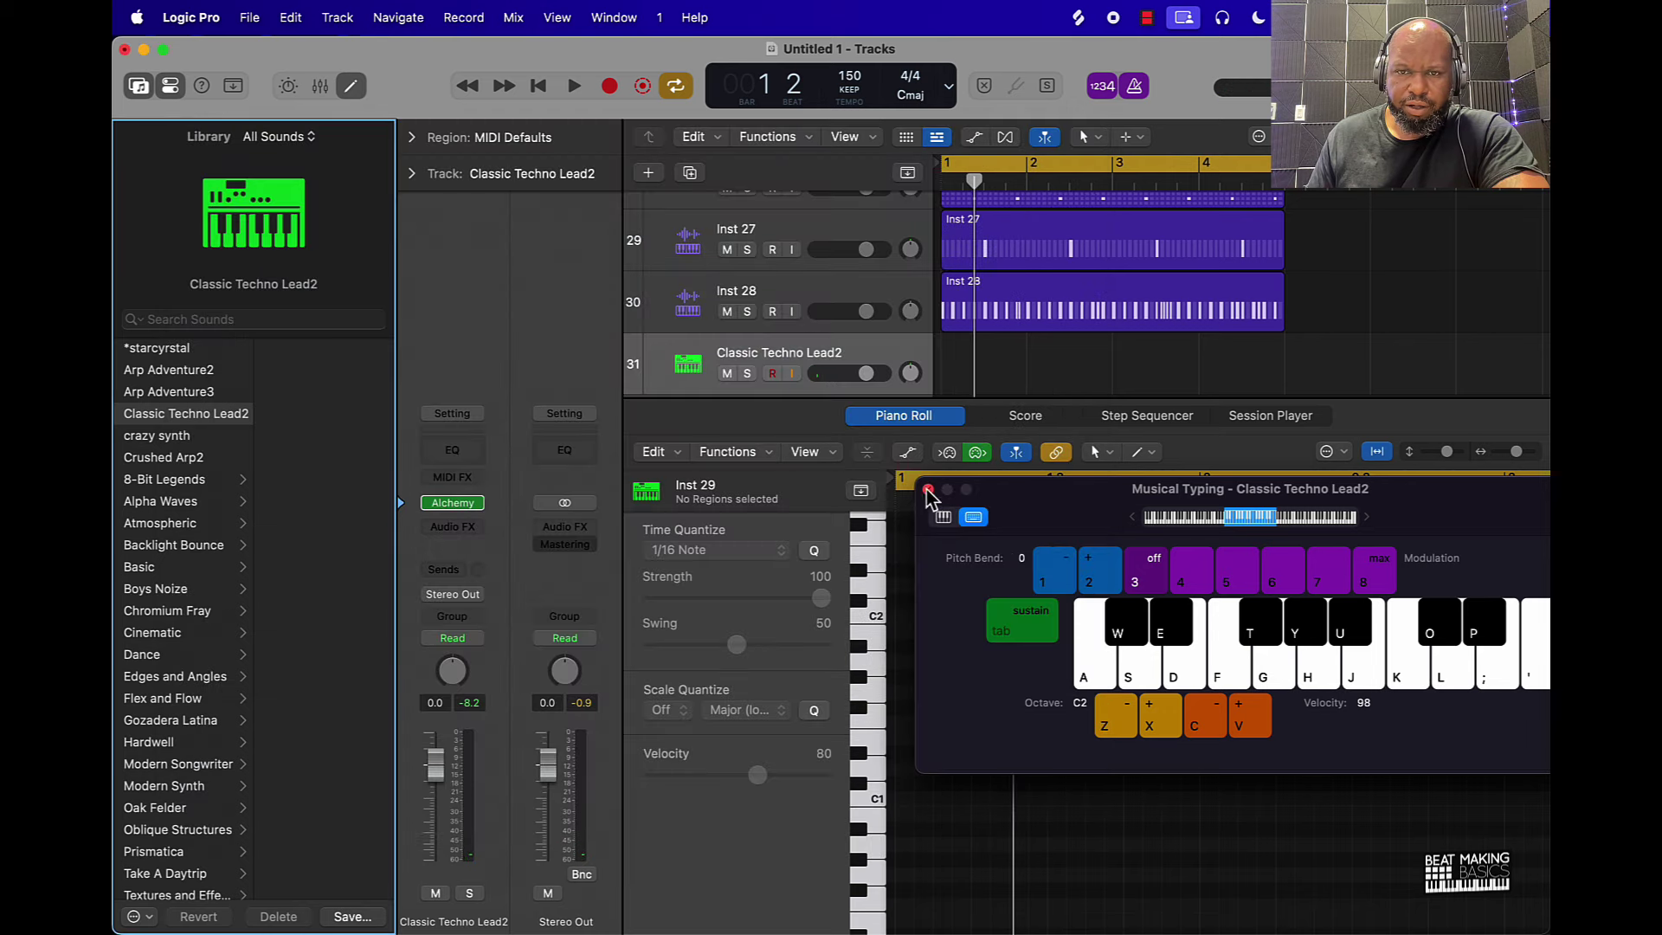
pyautogui.click(972, 490)
pyautogui.moveTo(973, 496); pyautogui.dragTo(571, 493)
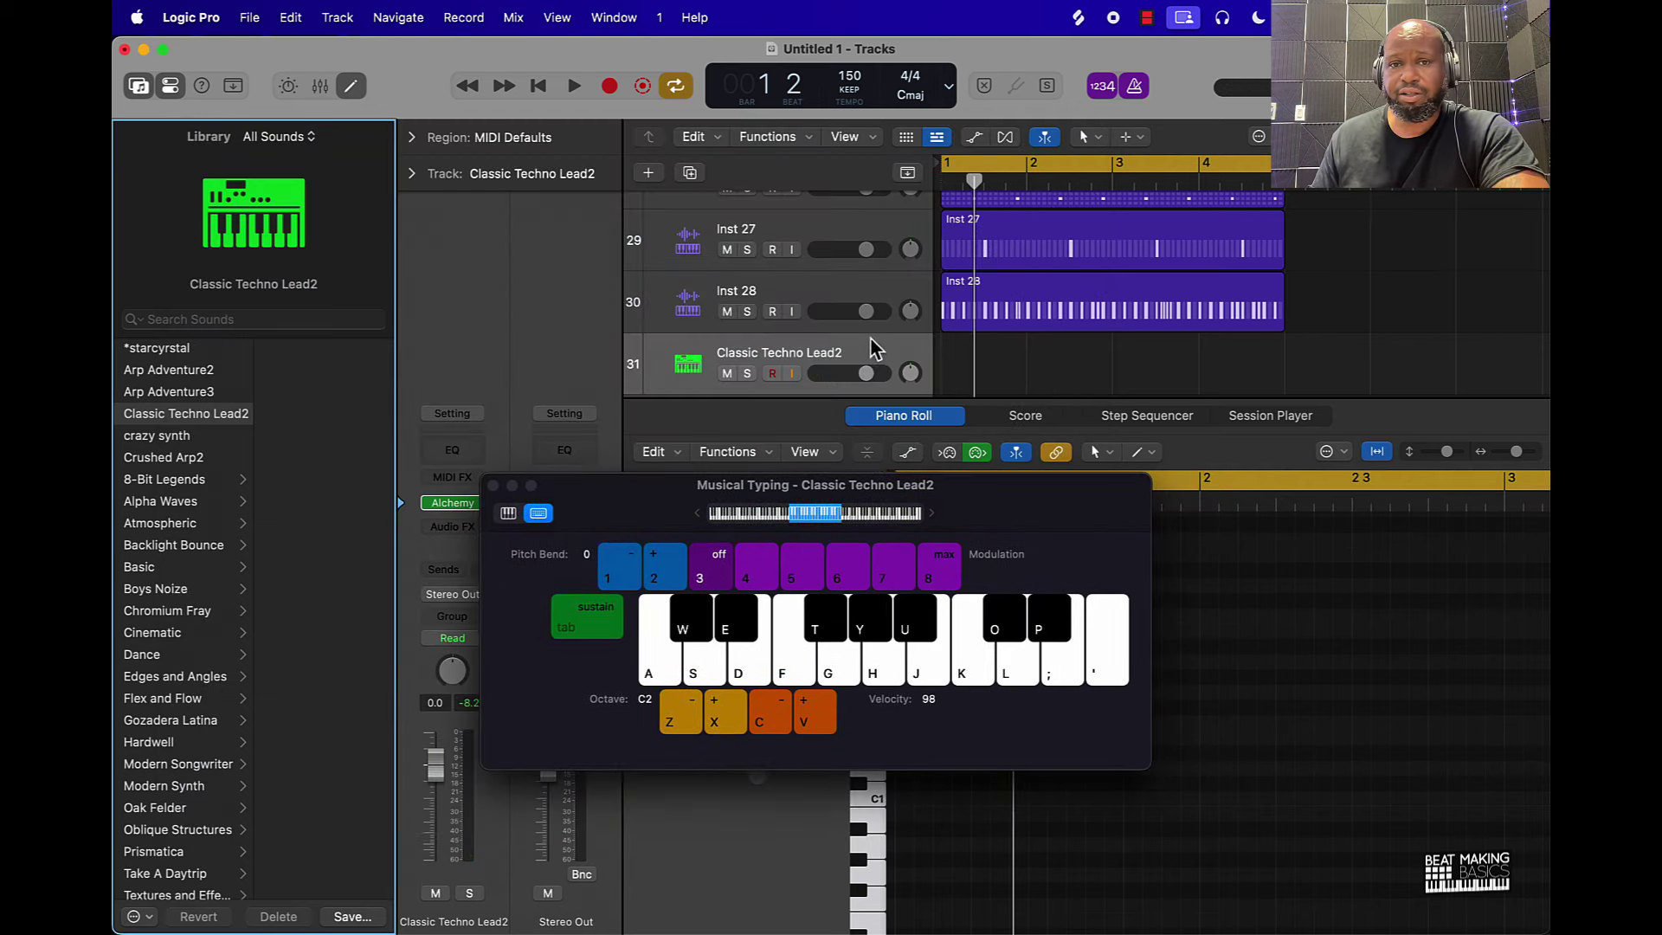
pyautogui.scroll(3, 870, 336)
pyautogui.scroll(-1, 870, 346)
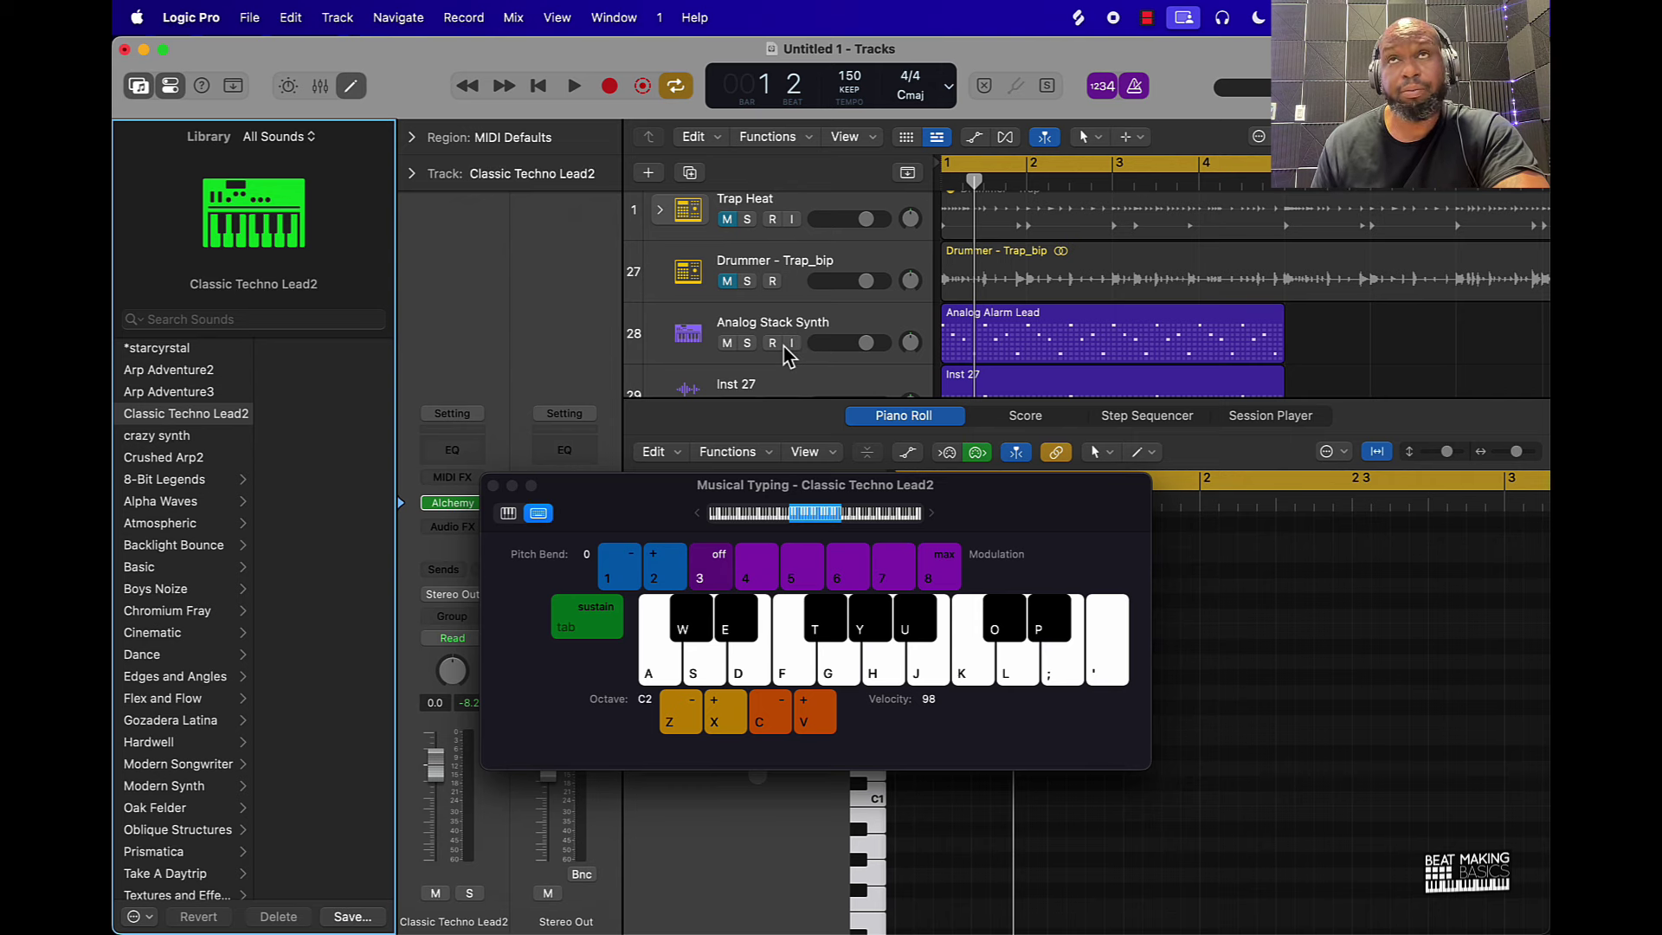
# Play the loop and try out different notes of Classic Techno Lead2 over it with Musical Typing.
pyautogui.press('space')
pyautogui.press('f')
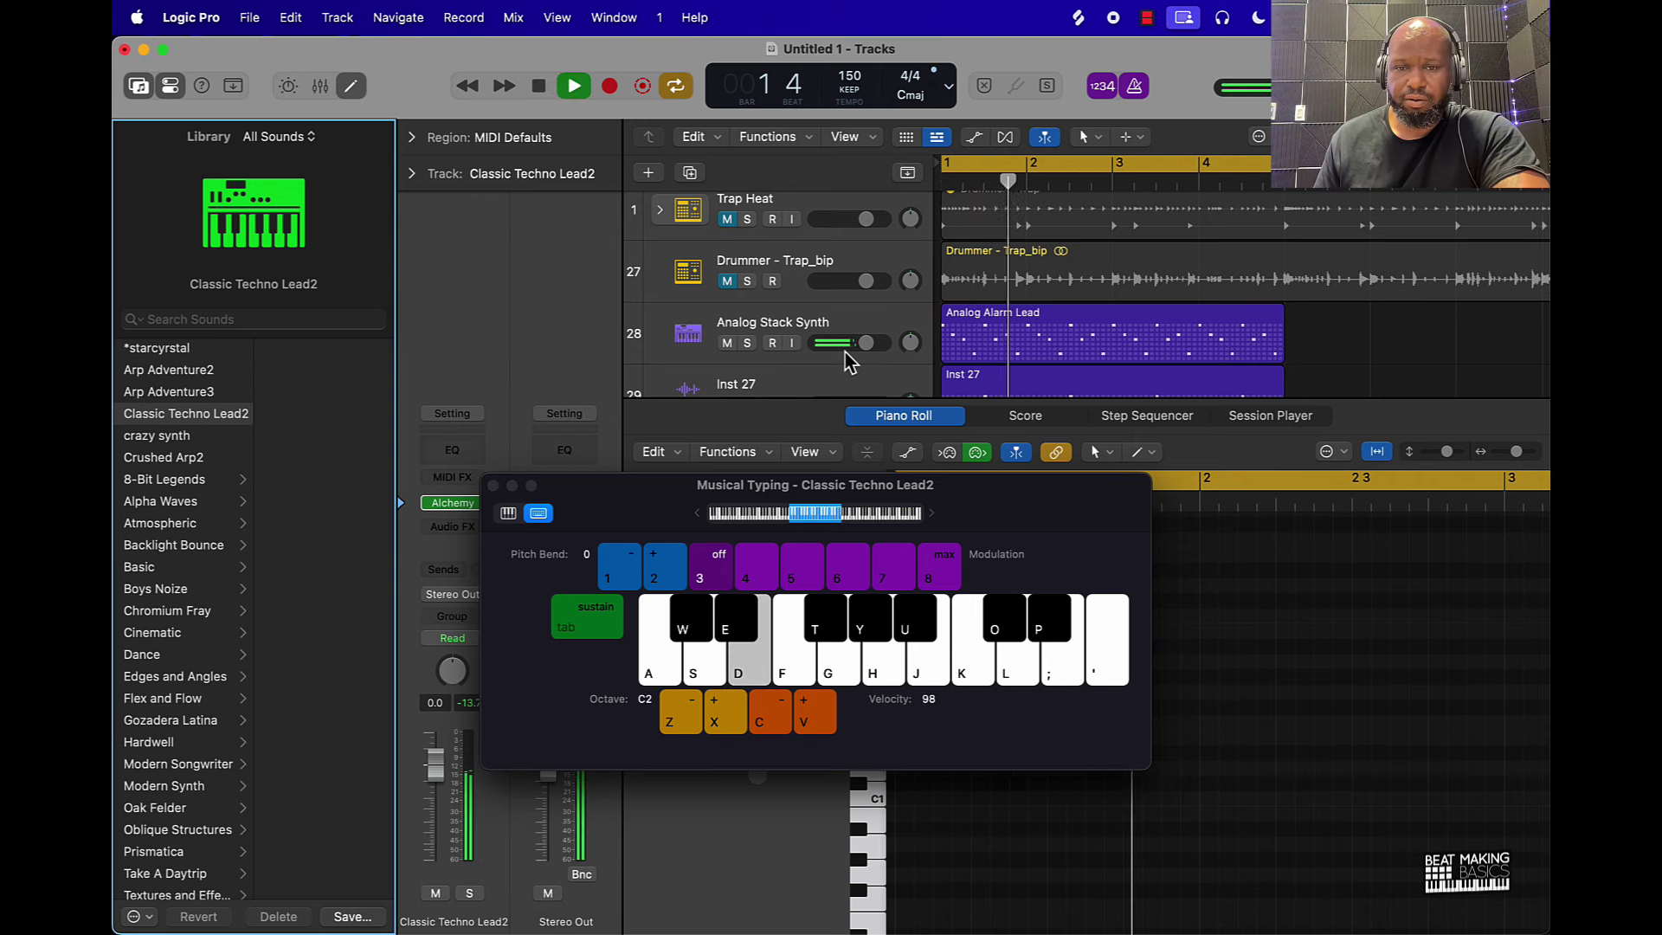
pyautogui.press('f')
pyautogui.press('g')
pyautogui.press('t')
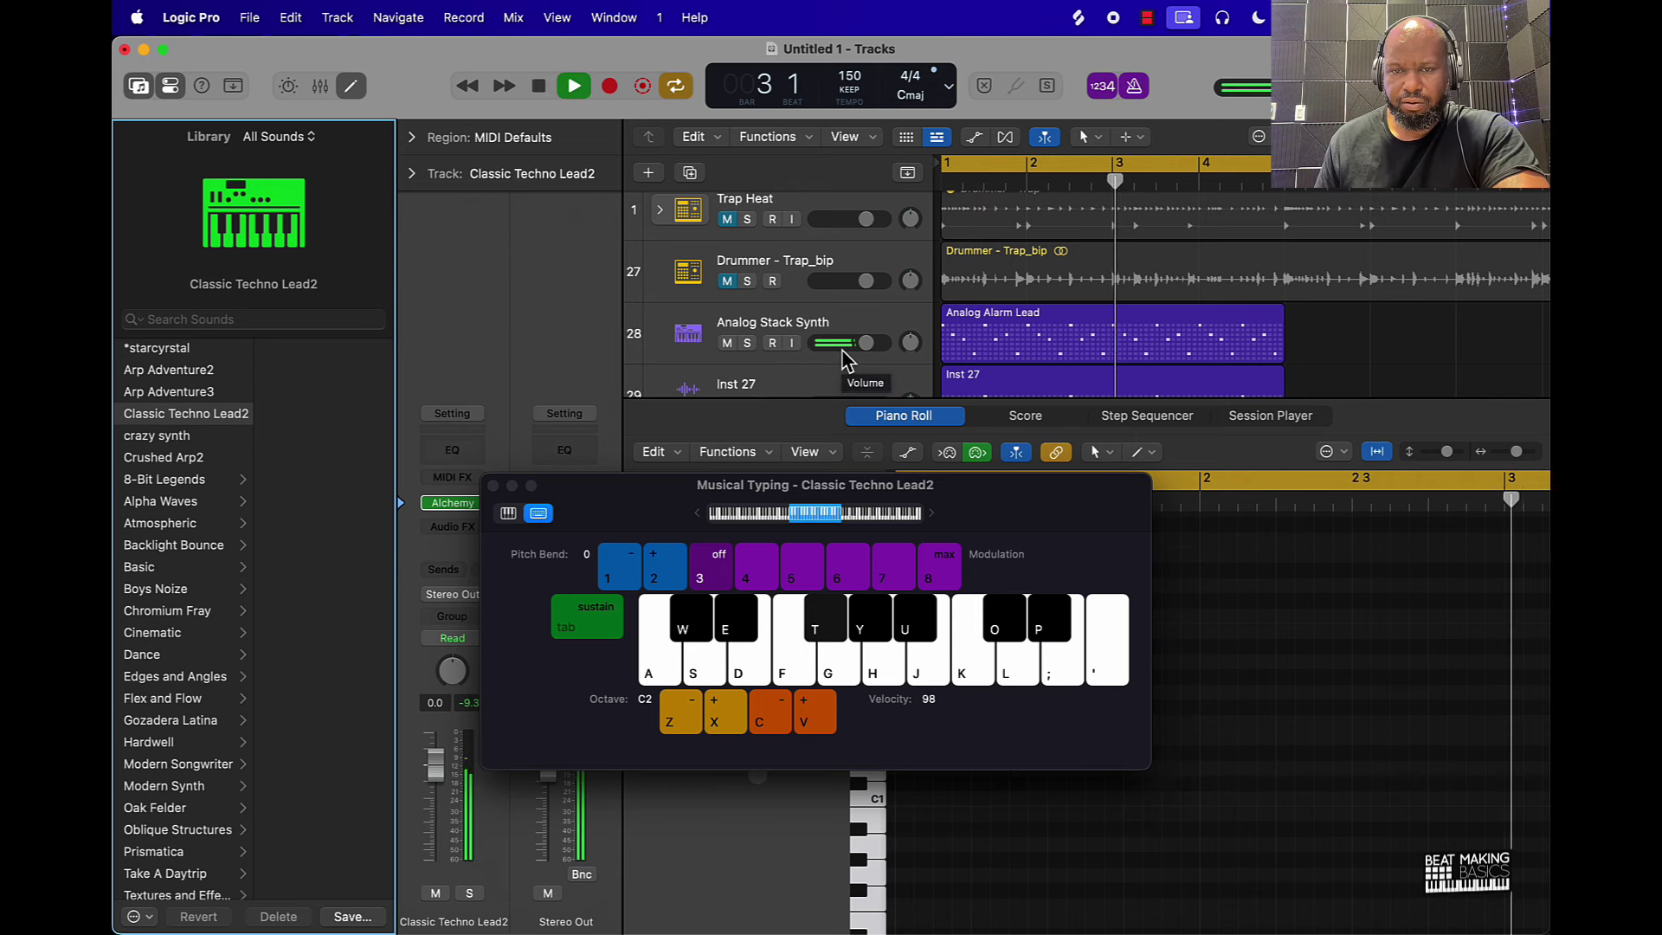
pyautogui.press('t')
pyautogui.press('d')
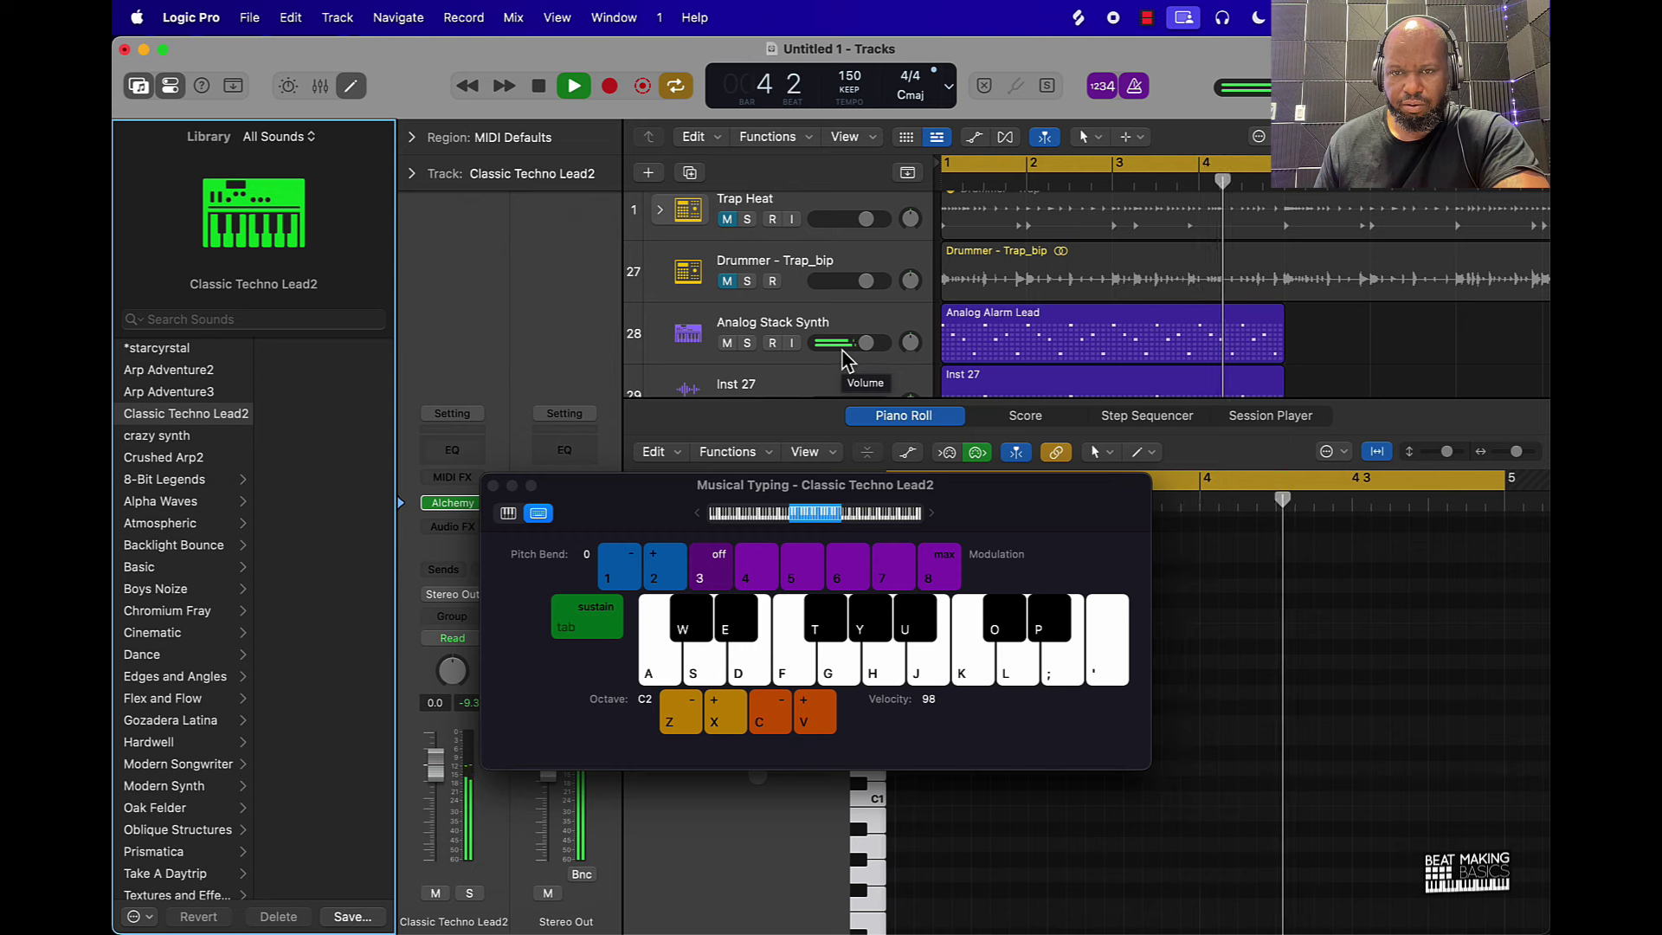
pyautogui.press('s')
pyautogui.press('a')
# Rehearse a line of long C#2 notes with a C#3 accent over the loop, and stop playback.
pyautogui.press('w')
pyautogui.press('w')
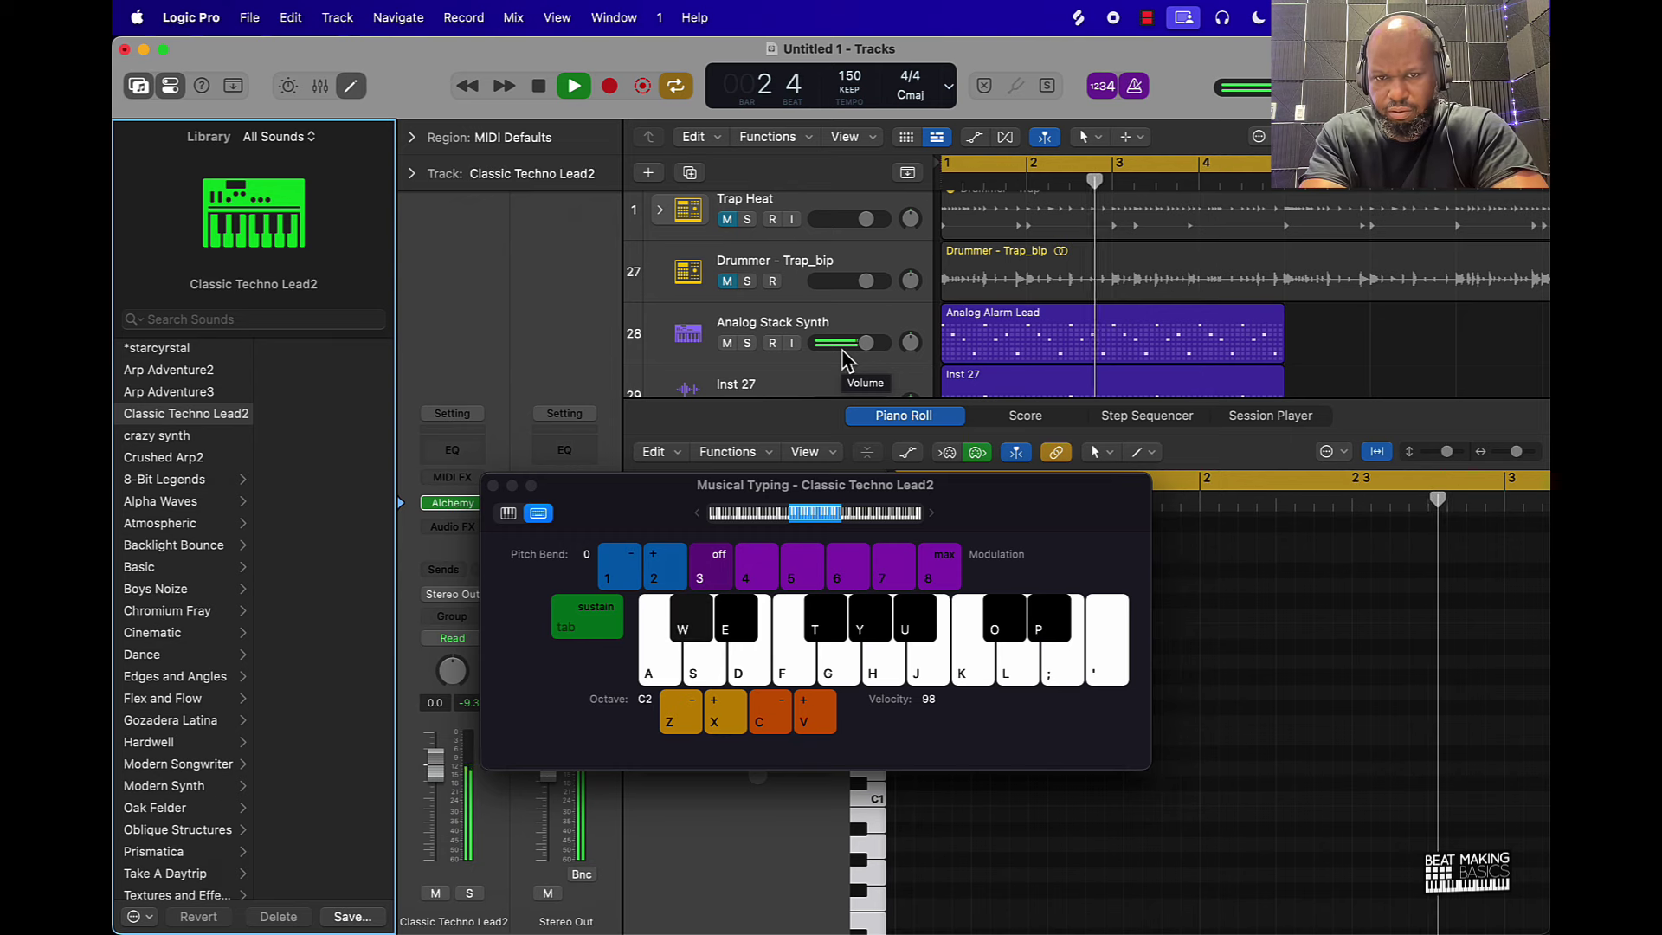
pyautogui.press('w')
pyautogui.press('o')
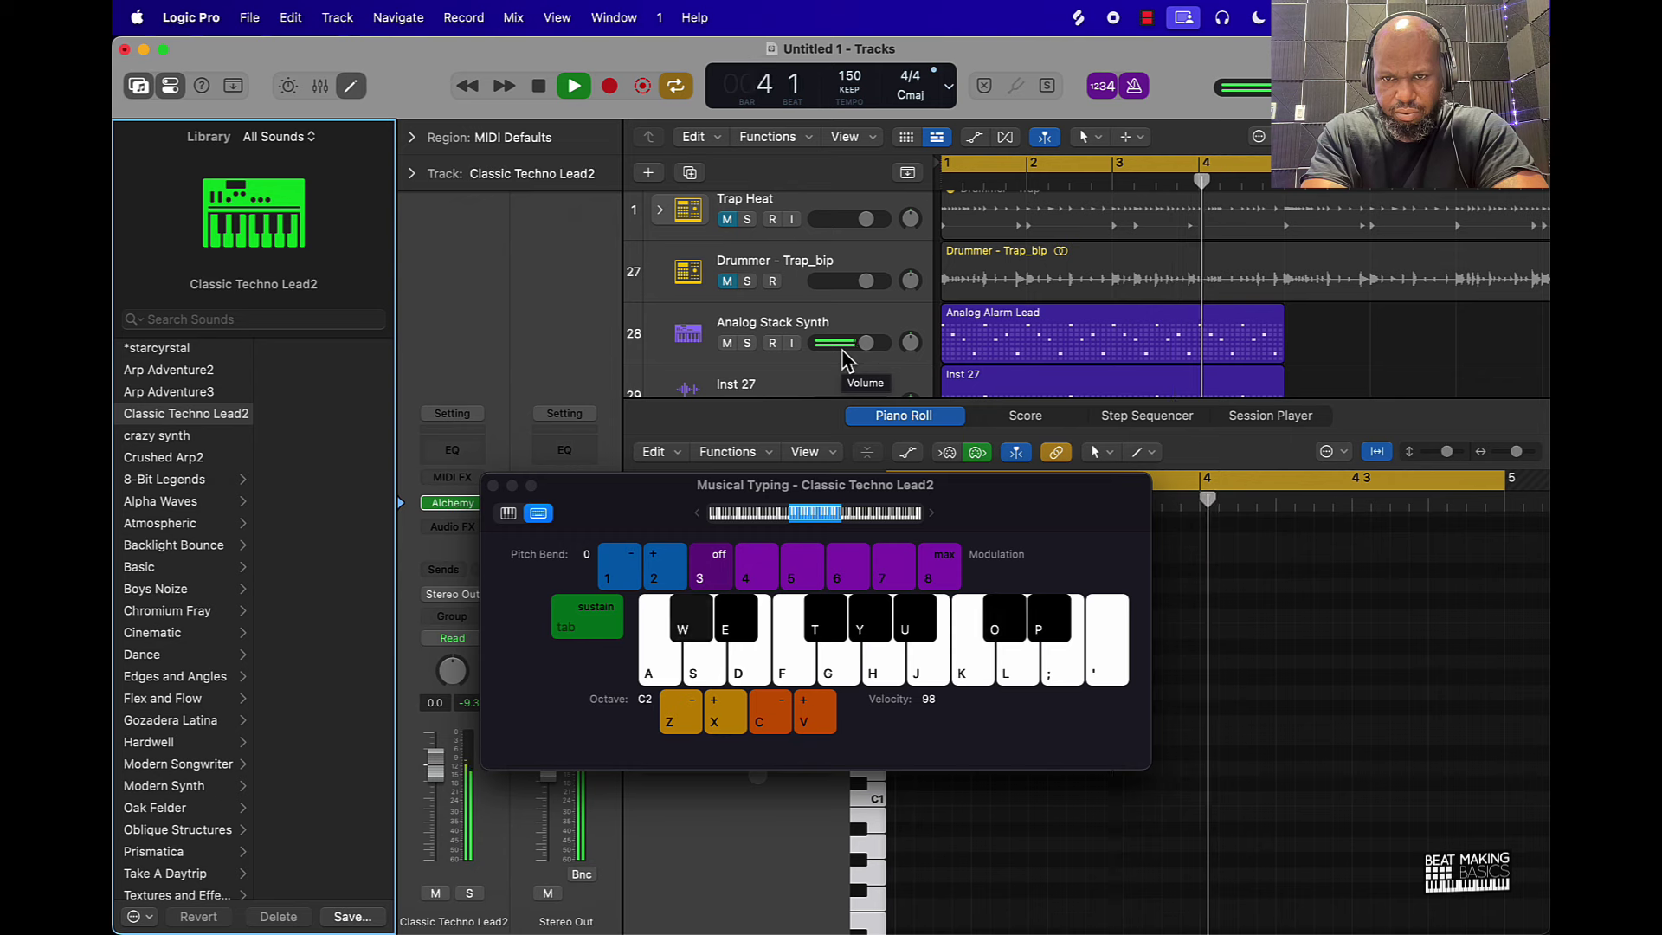
pyautogui.press('w')
pyautogui.press('w')
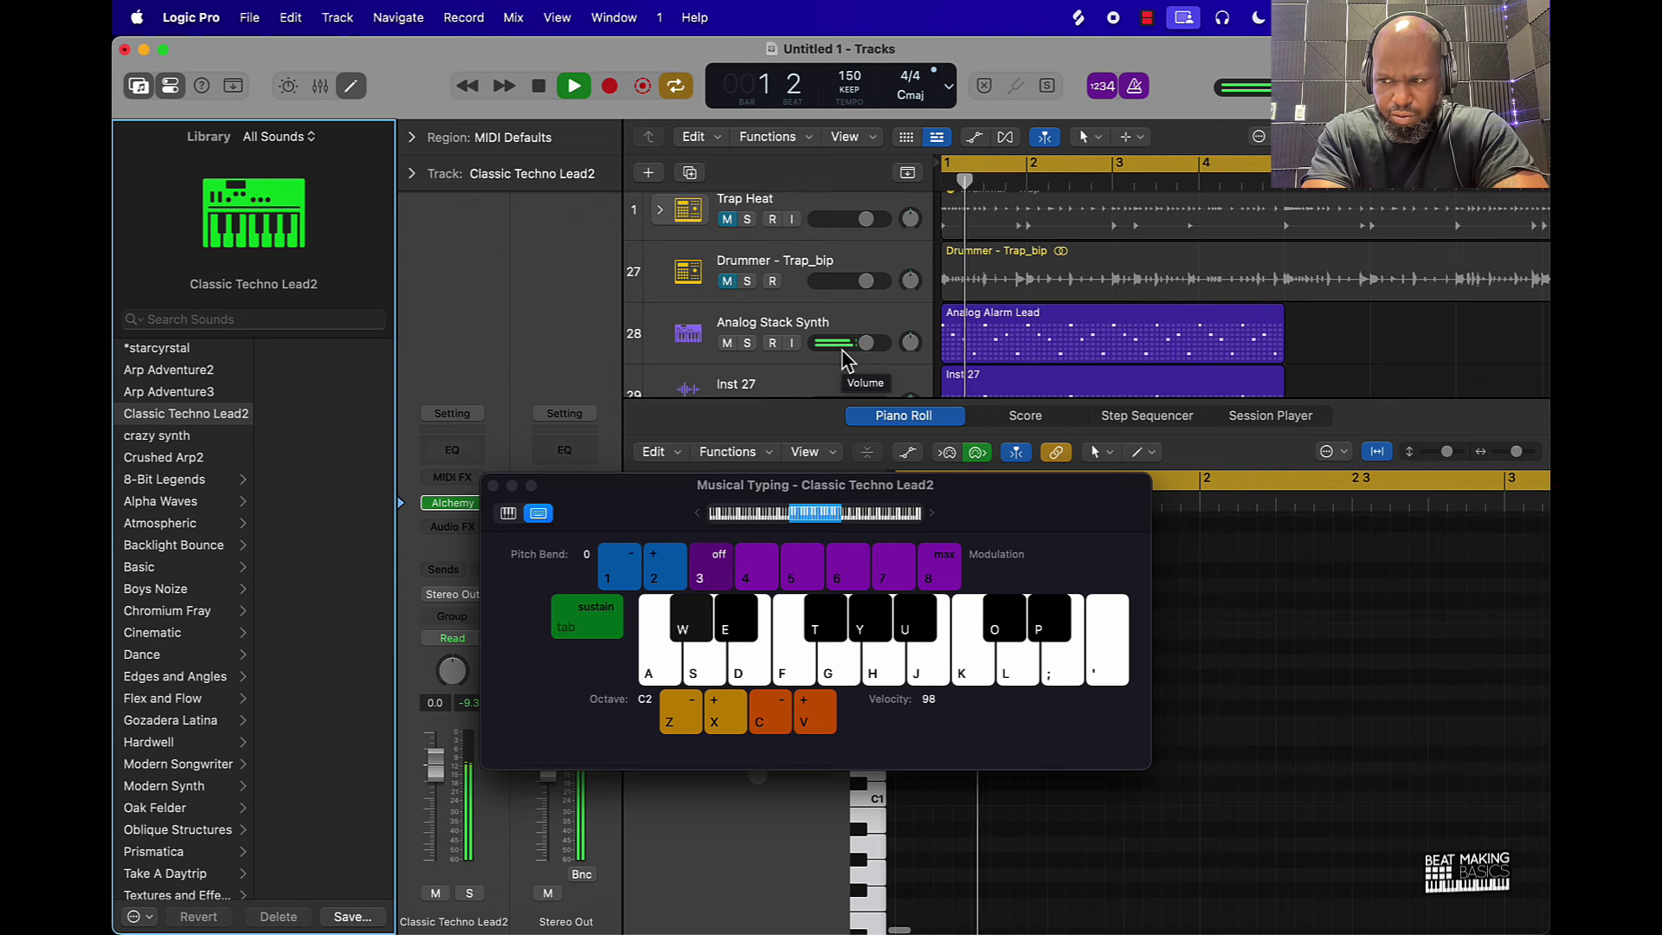
pyautogui.press('w')
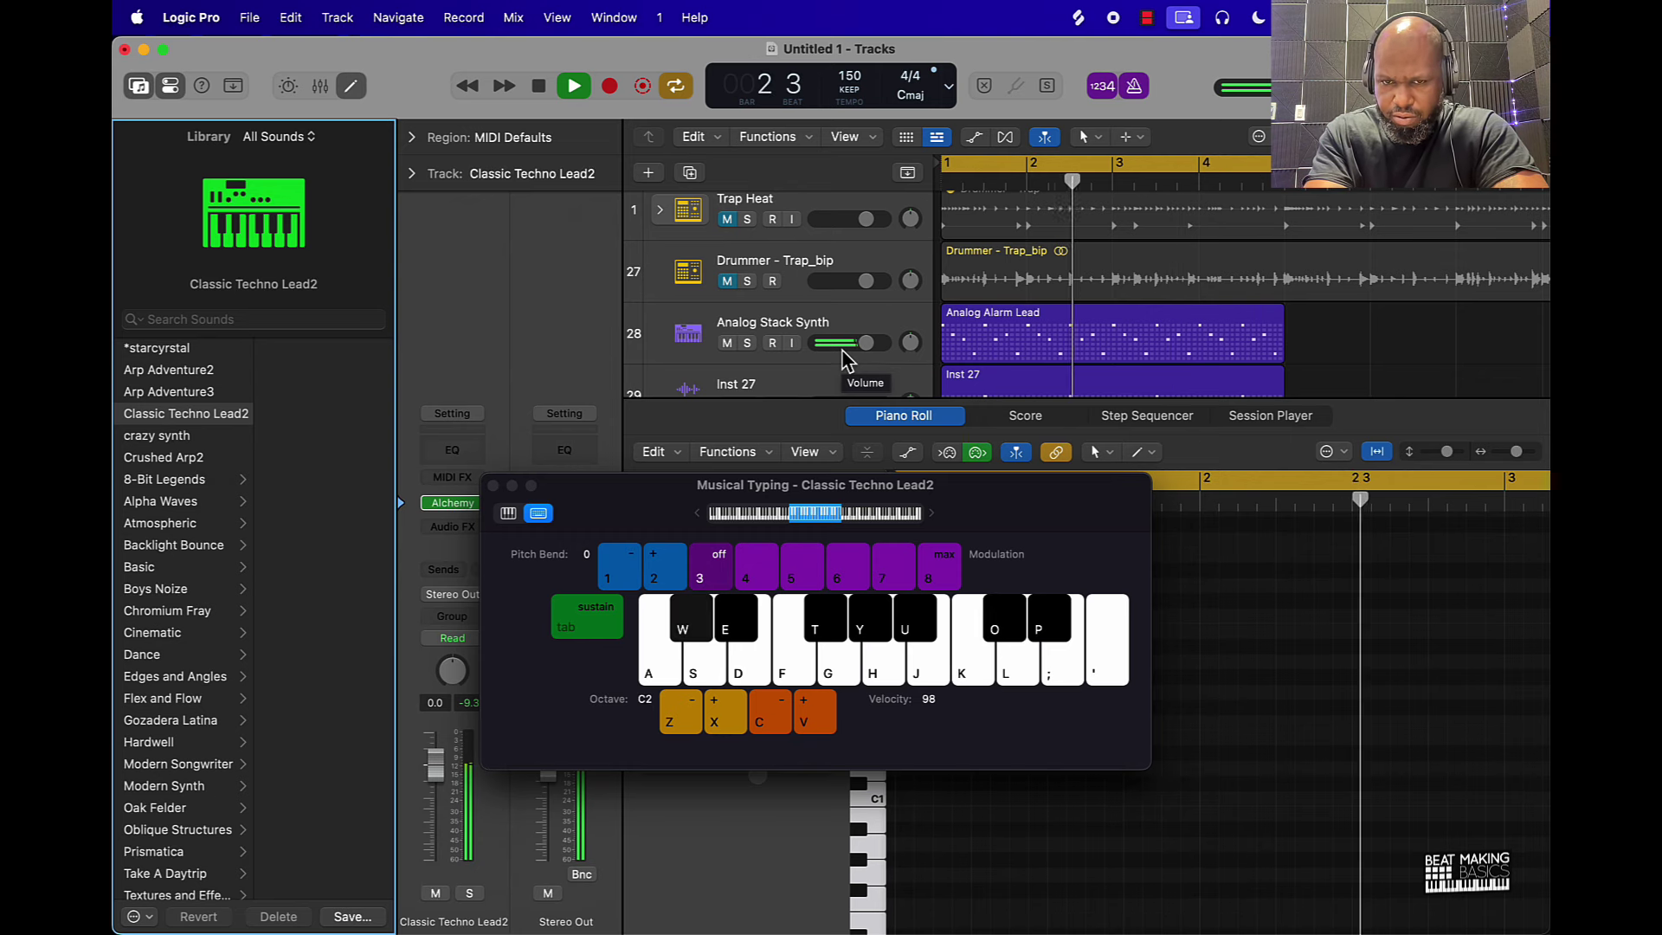
pyautogui.press('w')
pyautogui.press('o')
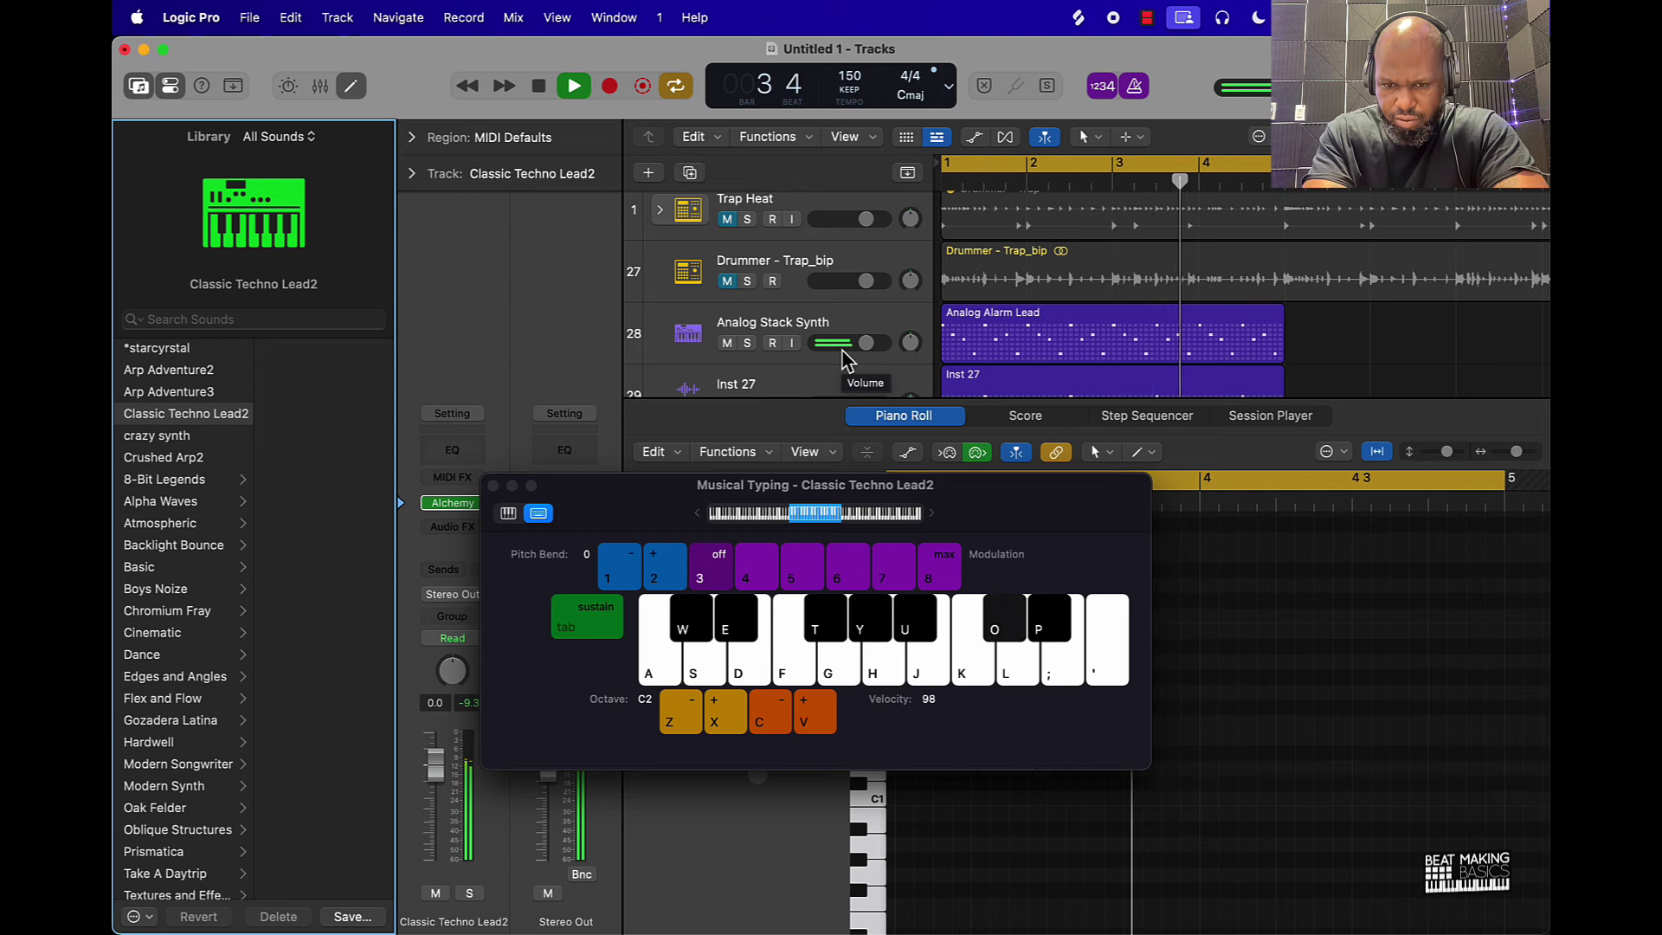
pyautogui.press('w')
pyautogui.press('w')
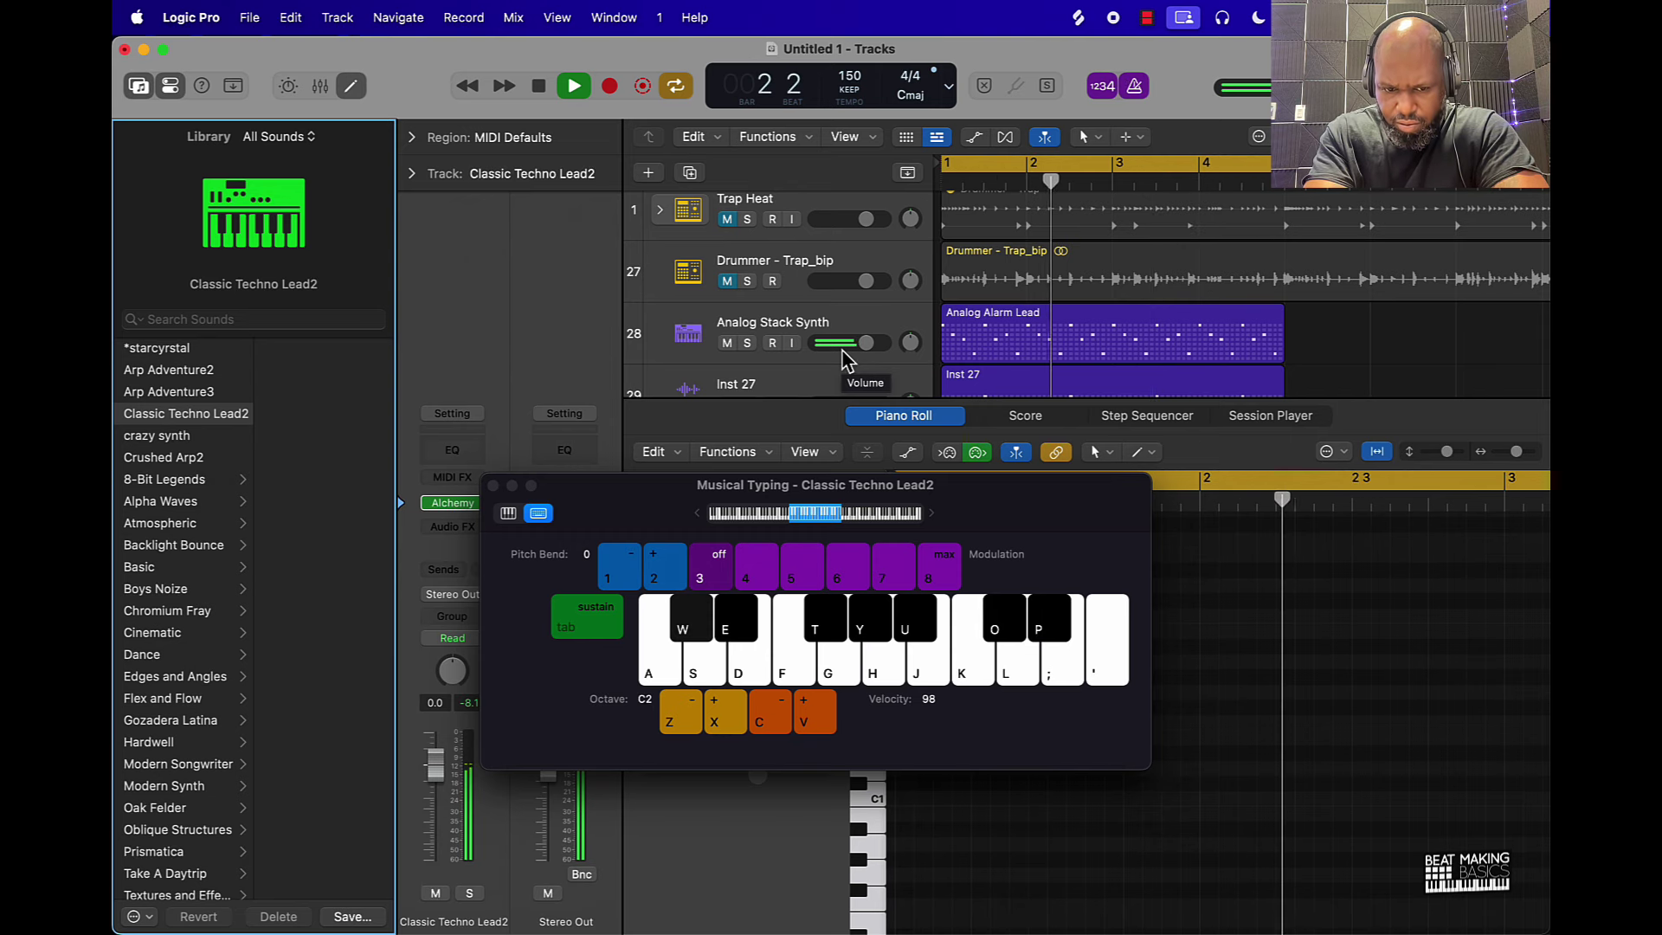
pyautogui.press('o')
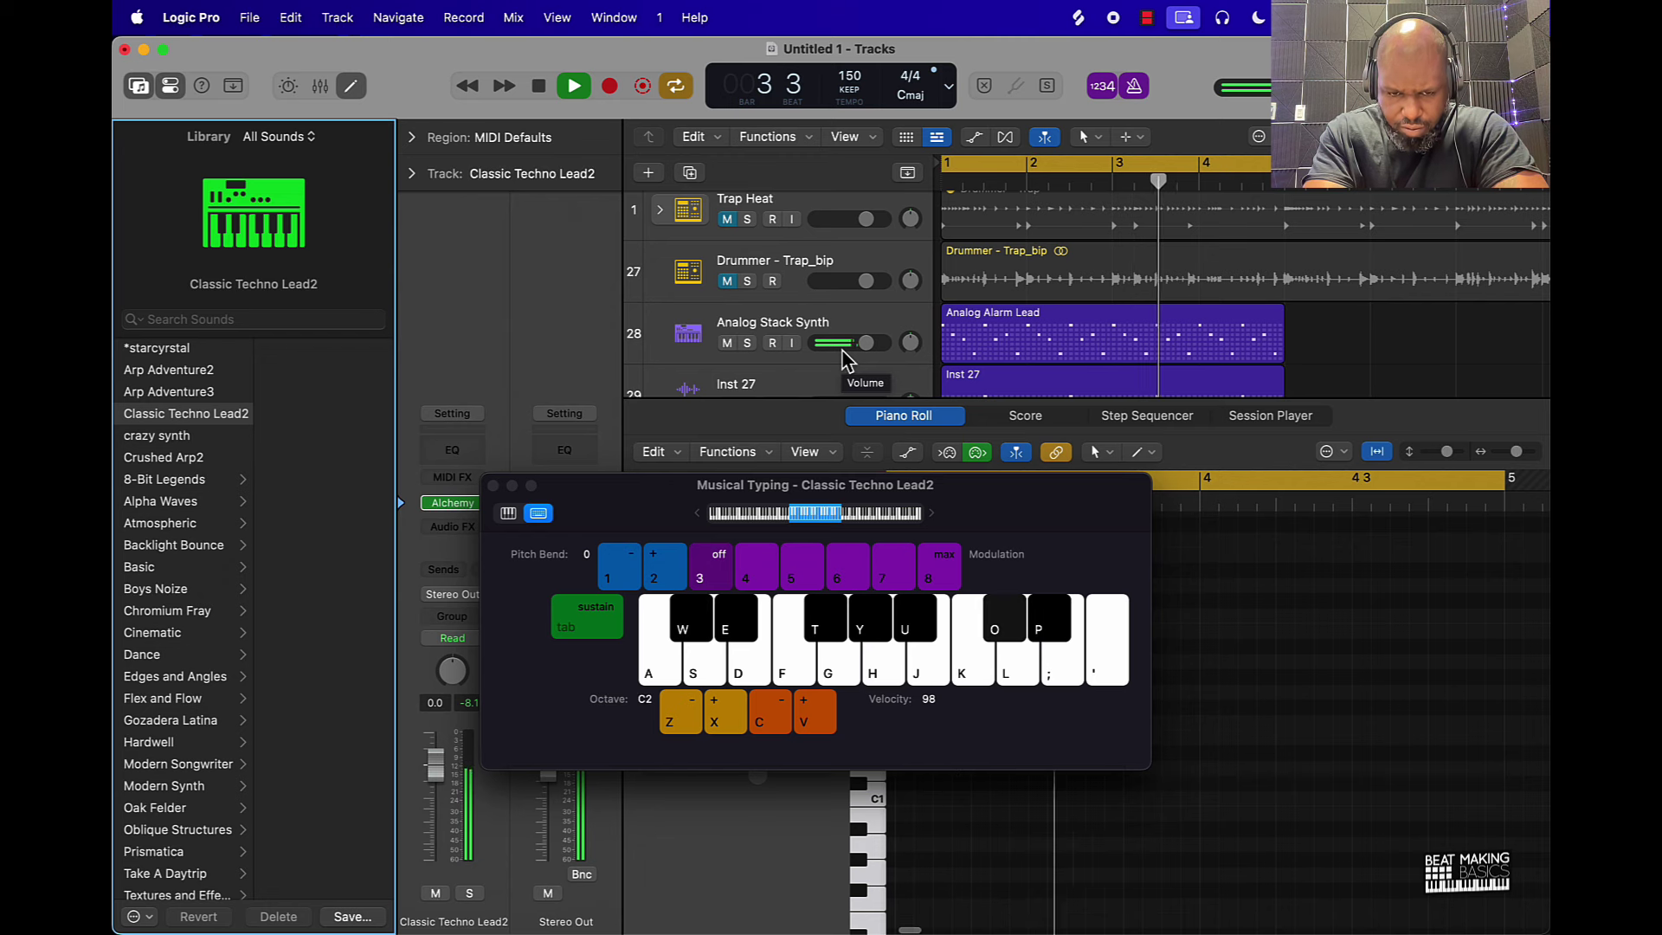
pyautogui.press('w')
pyautogui.press('r')
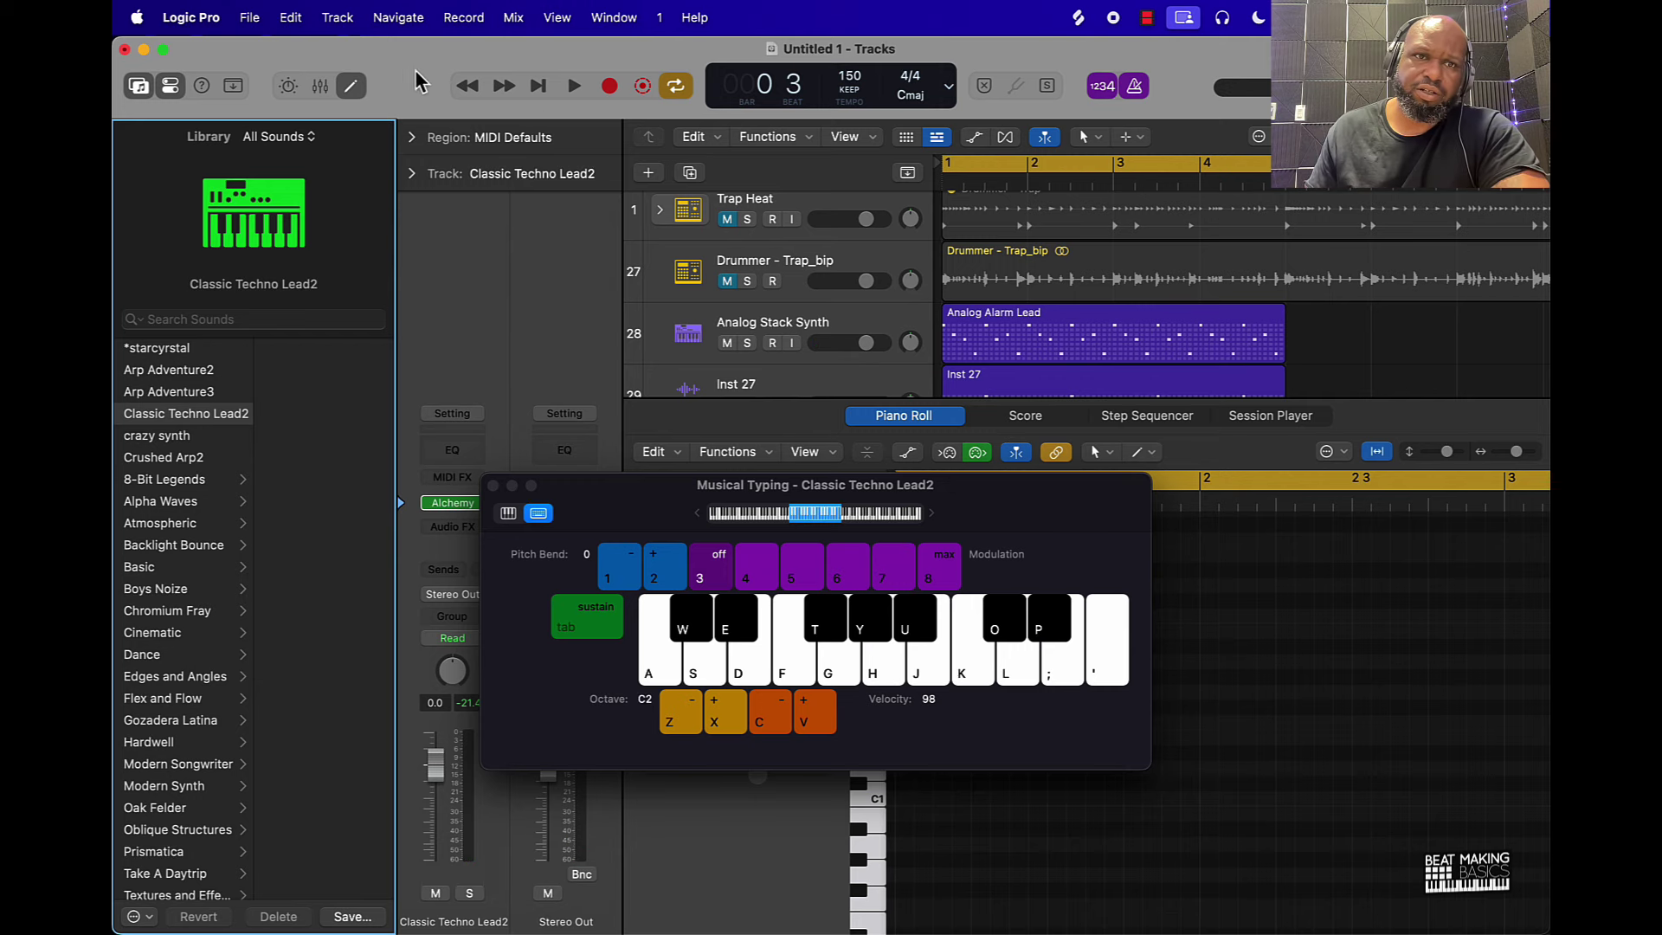
# Hide the editor and the library, and move the Musical Typing keyboard below the Classic Techno Lead2 track.
pyautogui.click(351, 85)
pyautogui.click(139, 90)
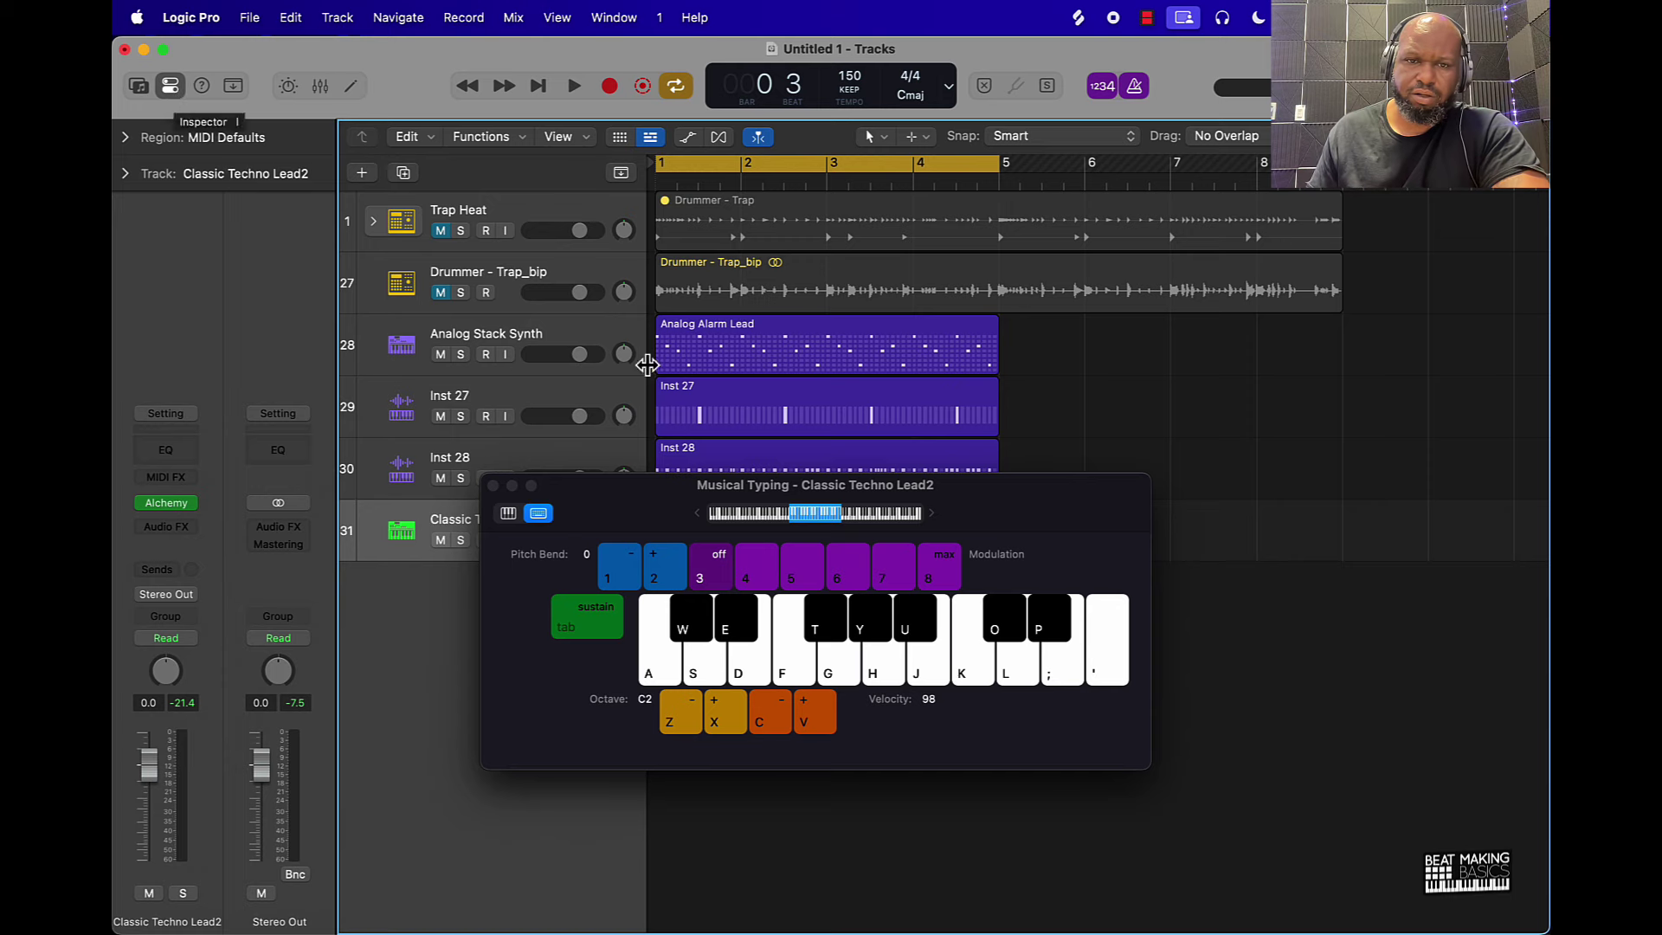
pyautogui.moveTo(616, 513); pyautogui.dragTo(603, 608)
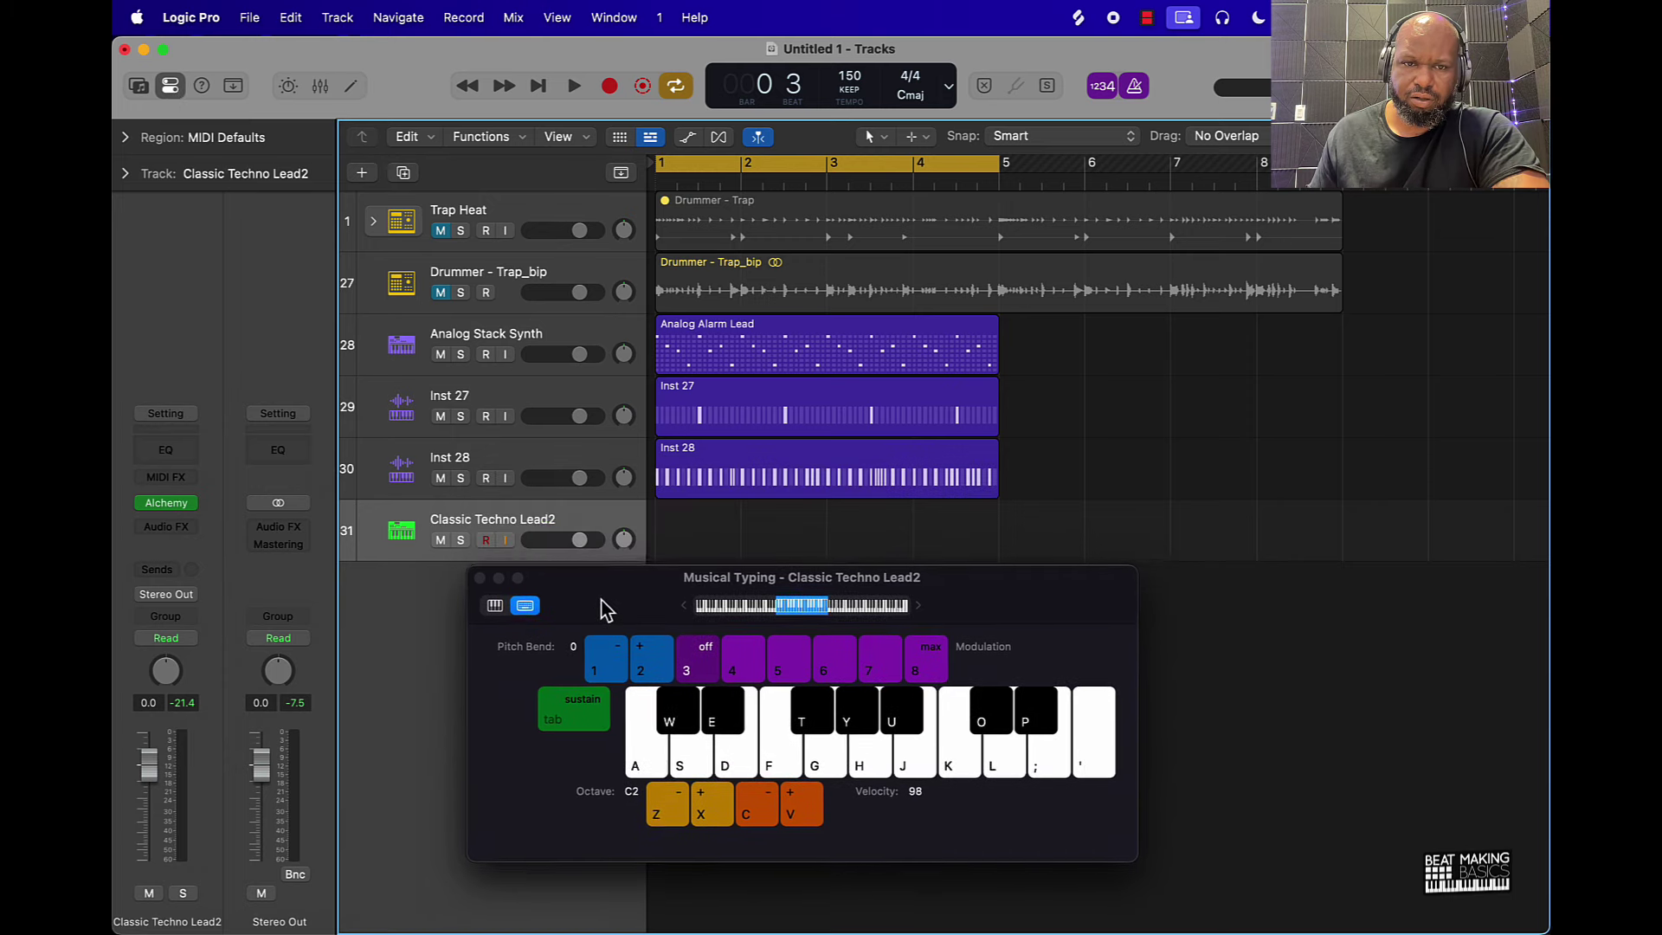
# Record a four-bar line of sustained C#2 notes with a C#3 accent in bar 3 on the Classic Techno Lead2 track.
pyautogui.press('w')
pyautogui.press('o')
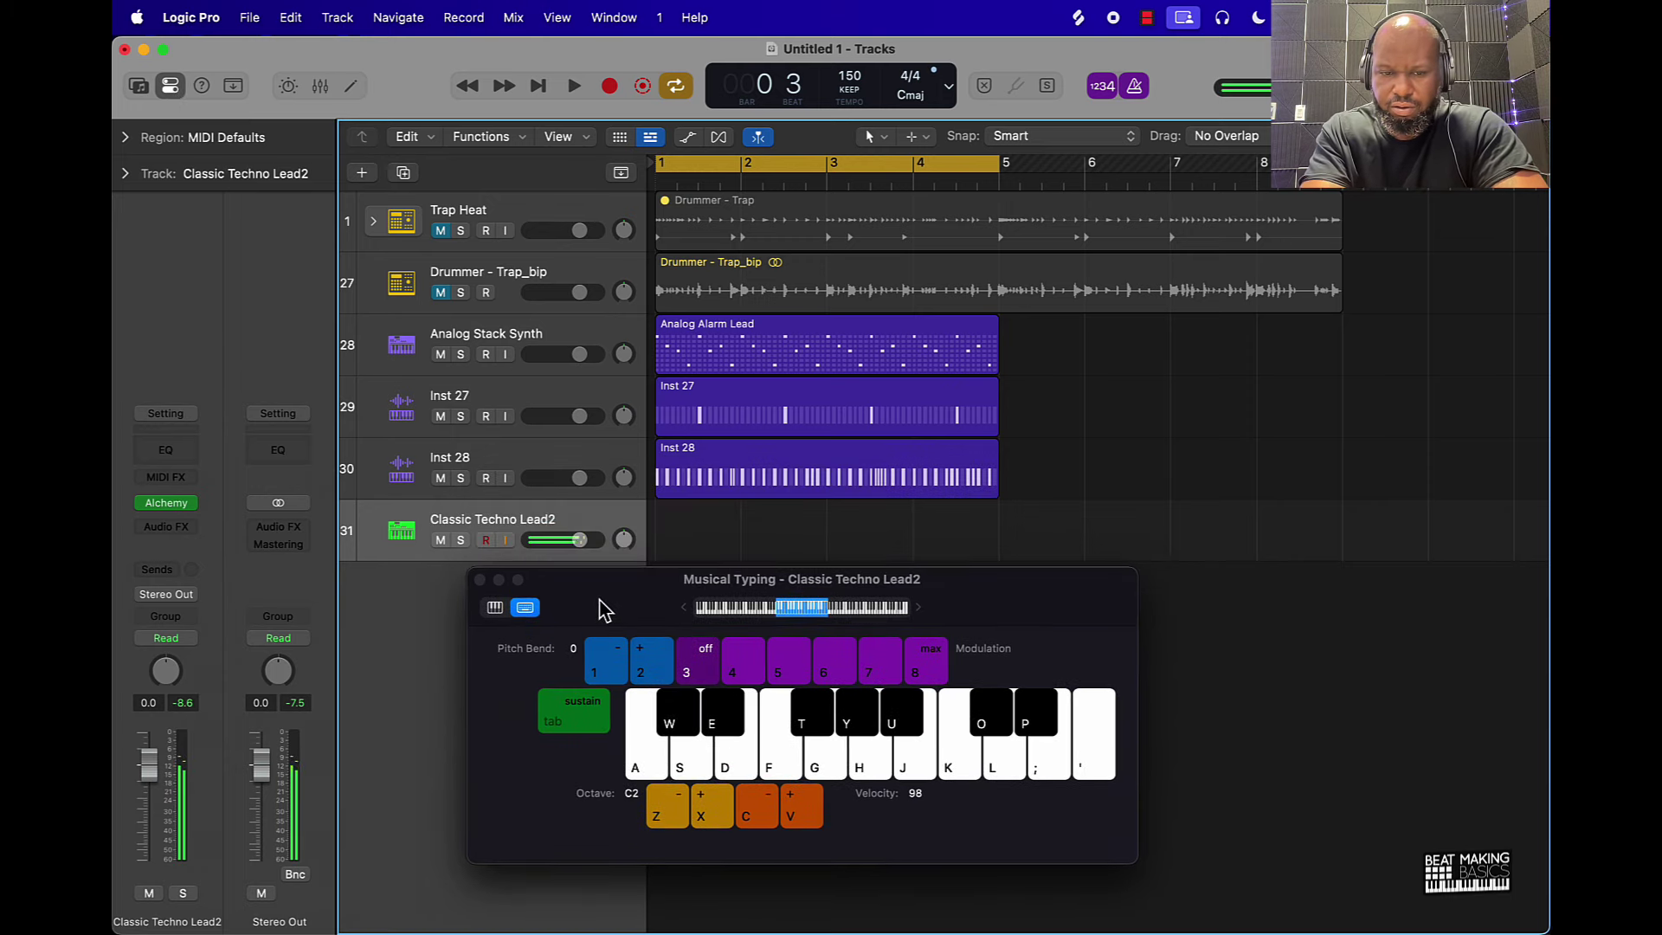
pyautogui.press('r')
pyautogui.press('w')
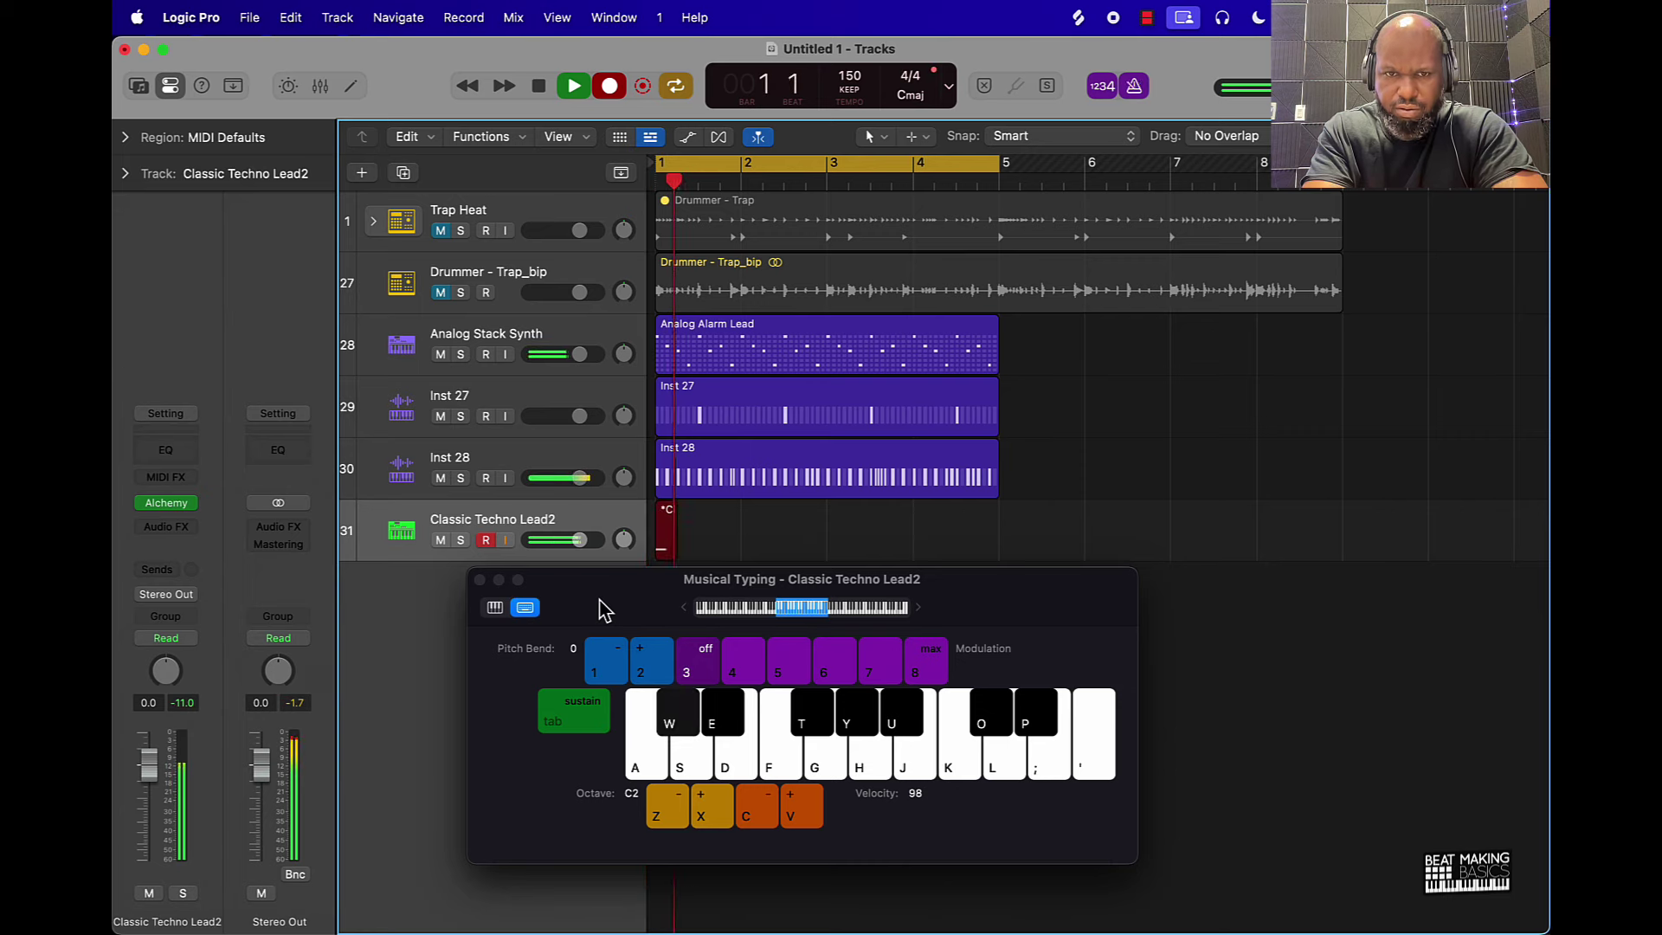
pyautogui.press('w')
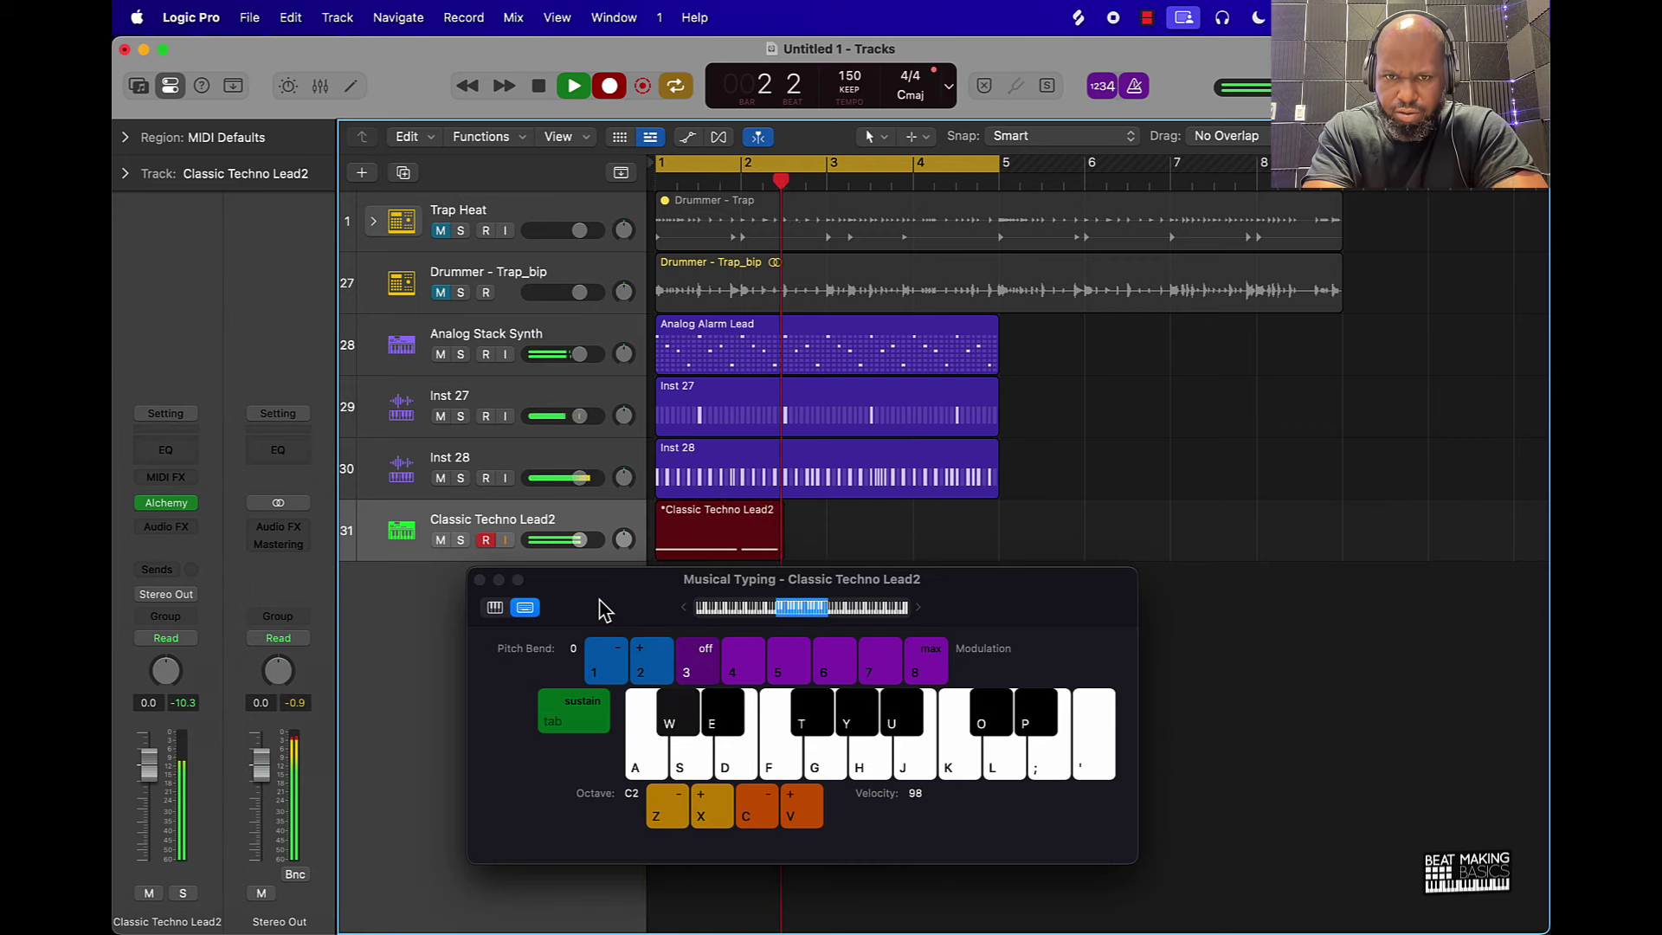
pyautogui.press('w')
pyautogui.press('o')
pyautogui.press('w')
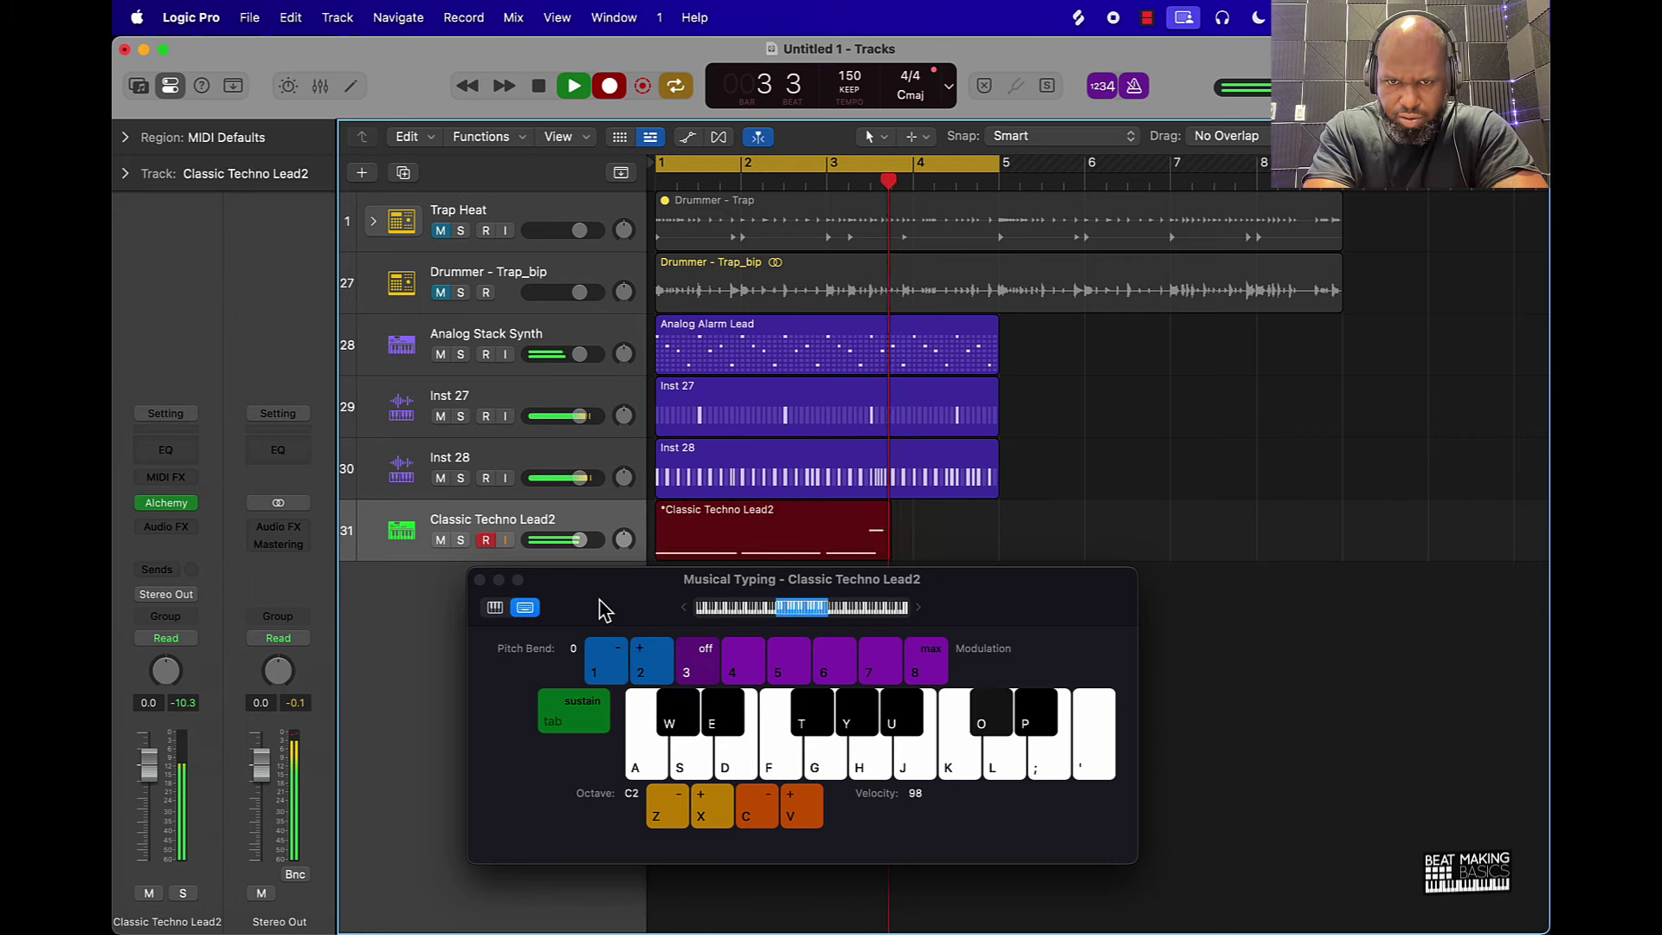
pyautogui.press('space')
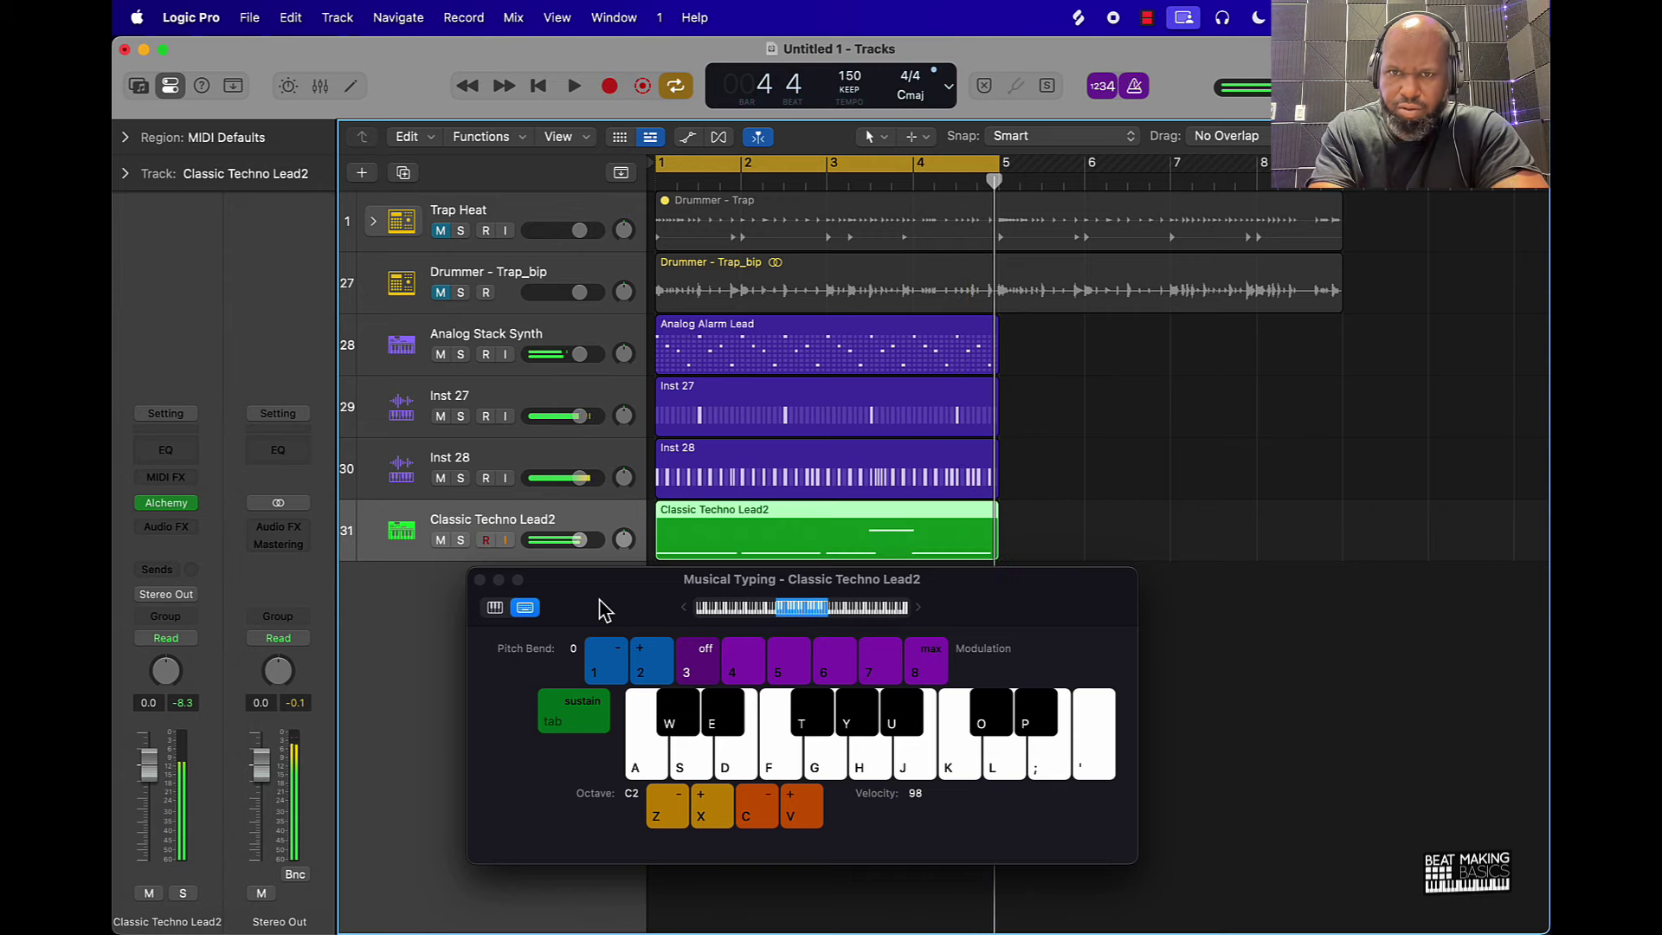
# Lower the Classic Techno Lead2 track volume to -3.5 dB during playback and show its recorded region in the Piano Roll without Musical Typing.
pyautogui.press('space')
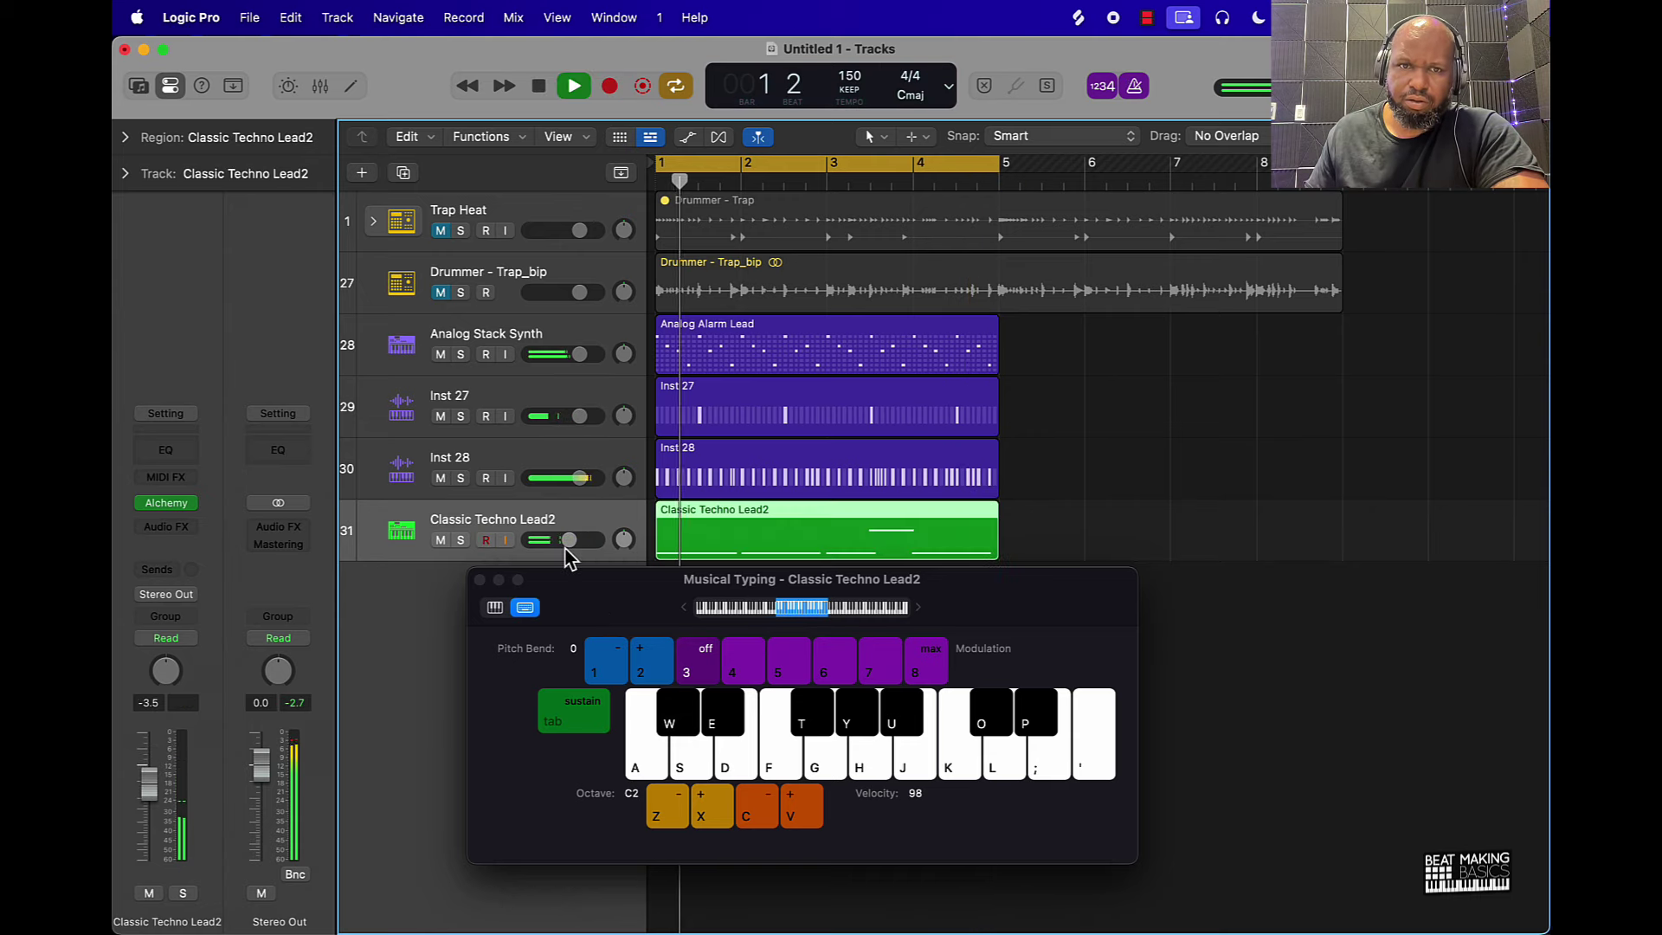
pyautogui.press('space')
pyautogui.doubleClick(752, 546)
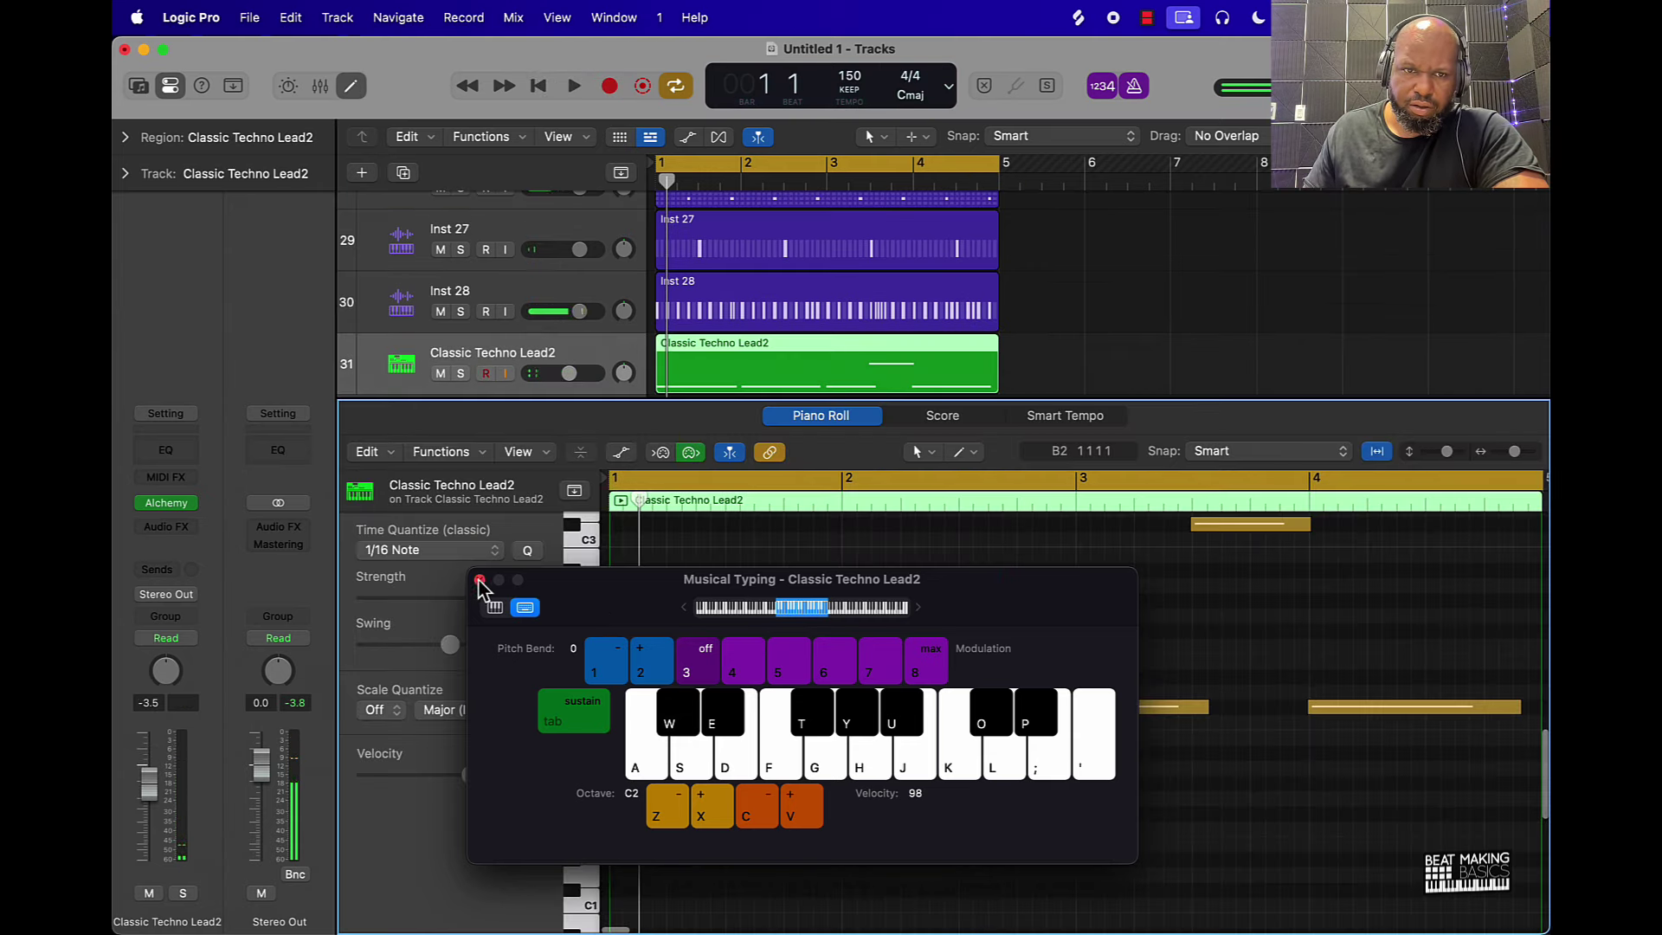
pyautogui.click(480, 579)
pyautogui.click(1073, 339)
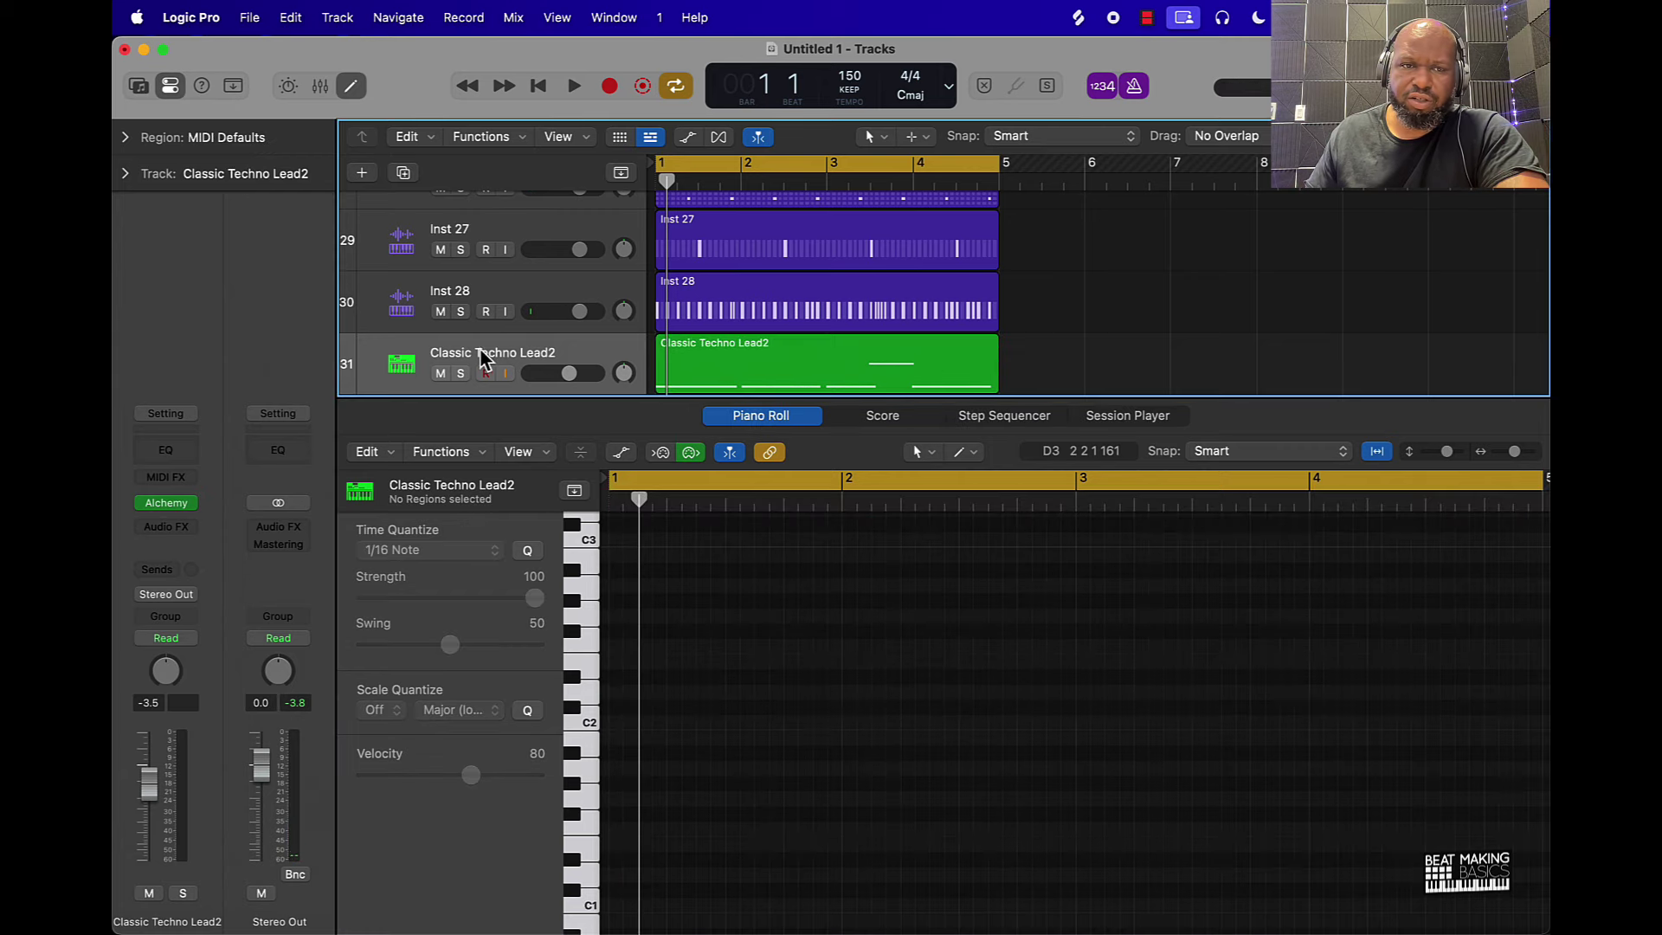
pyautogui.click(717, 381)
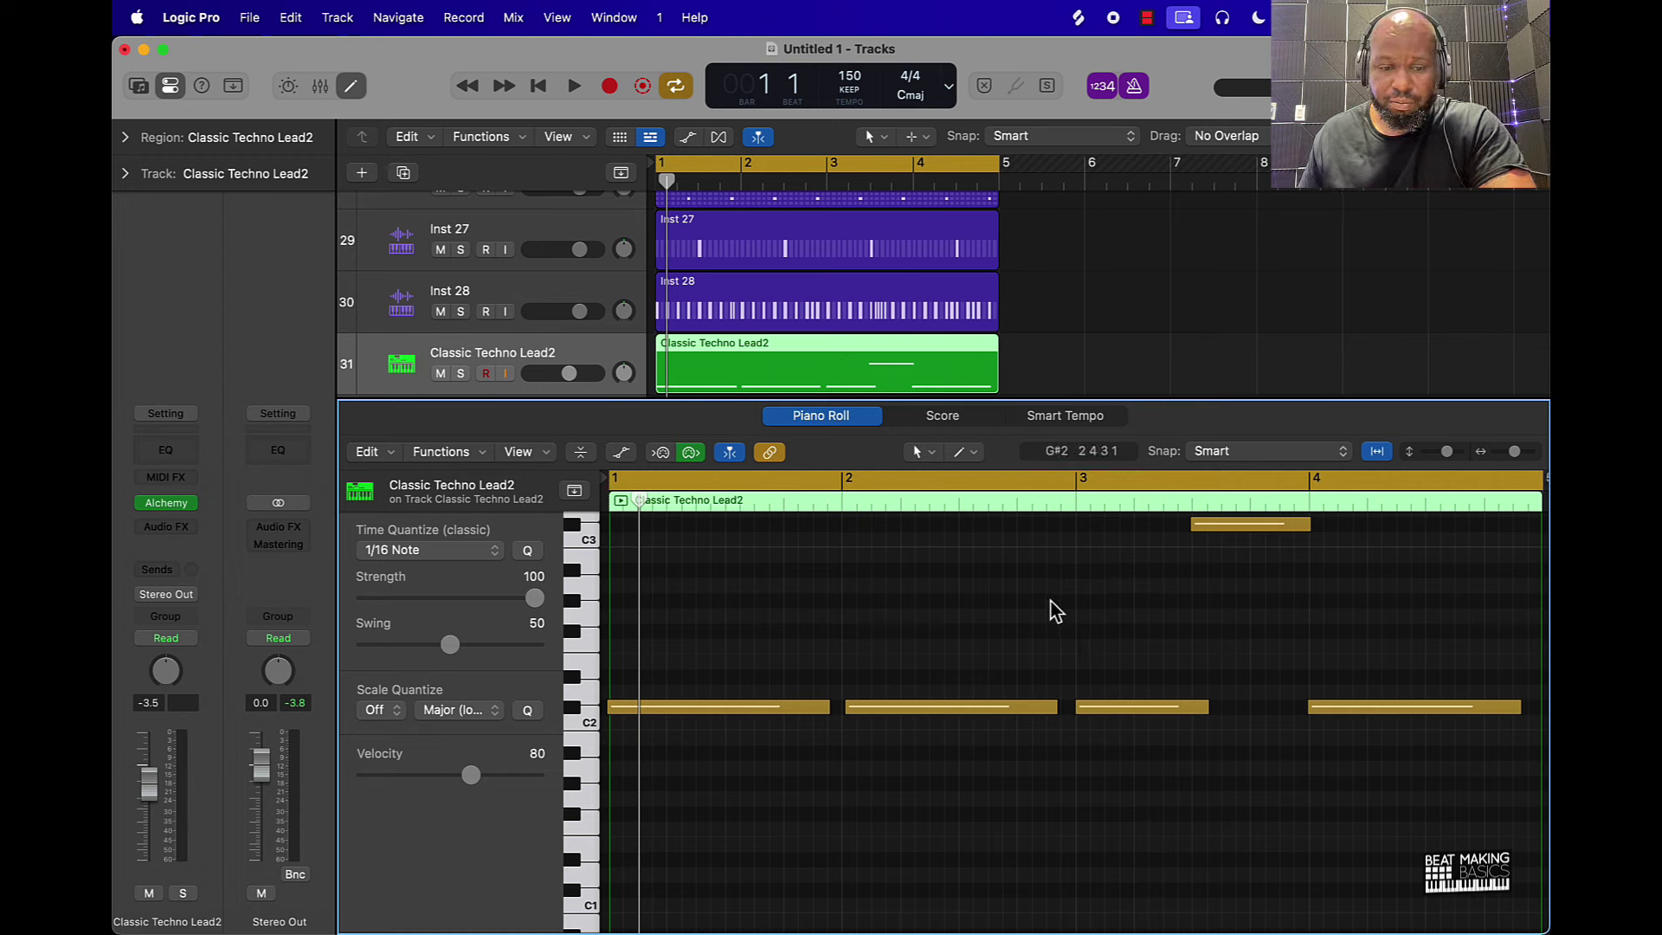
# Quantize all notes of the Classic Techno Lead2 region to 1/8 Swing A.
pyautogui.press('super+a')
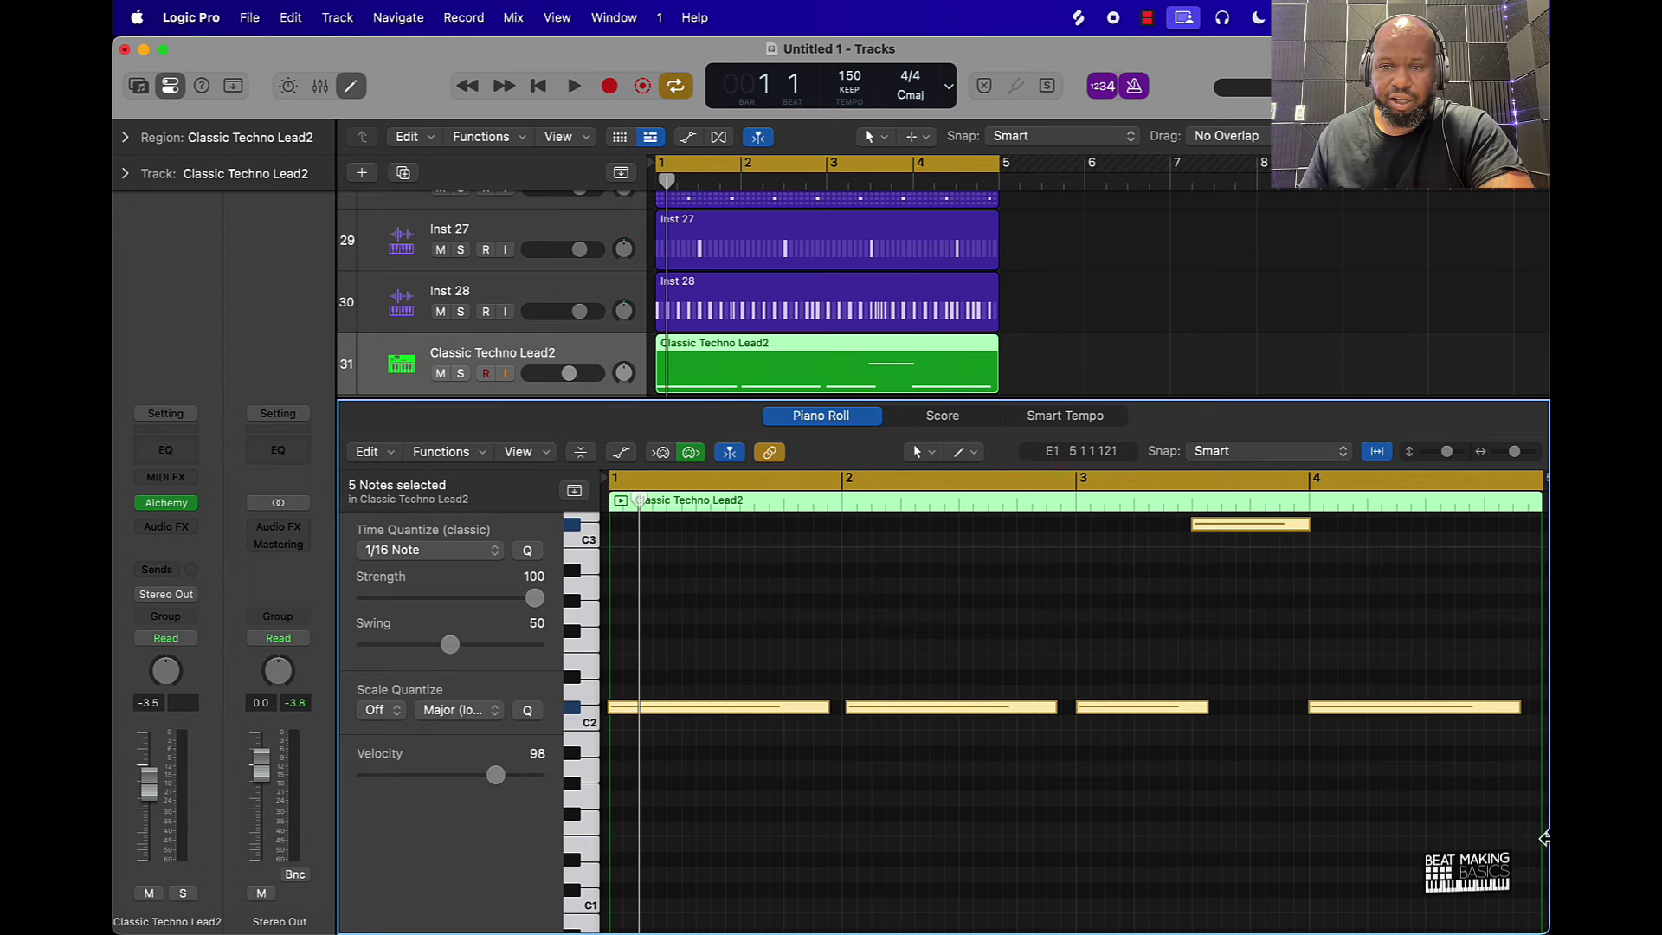
pyautogui.scroll(-2, 1285, 710)
pyautogui.scroll(3, 1276, 694)
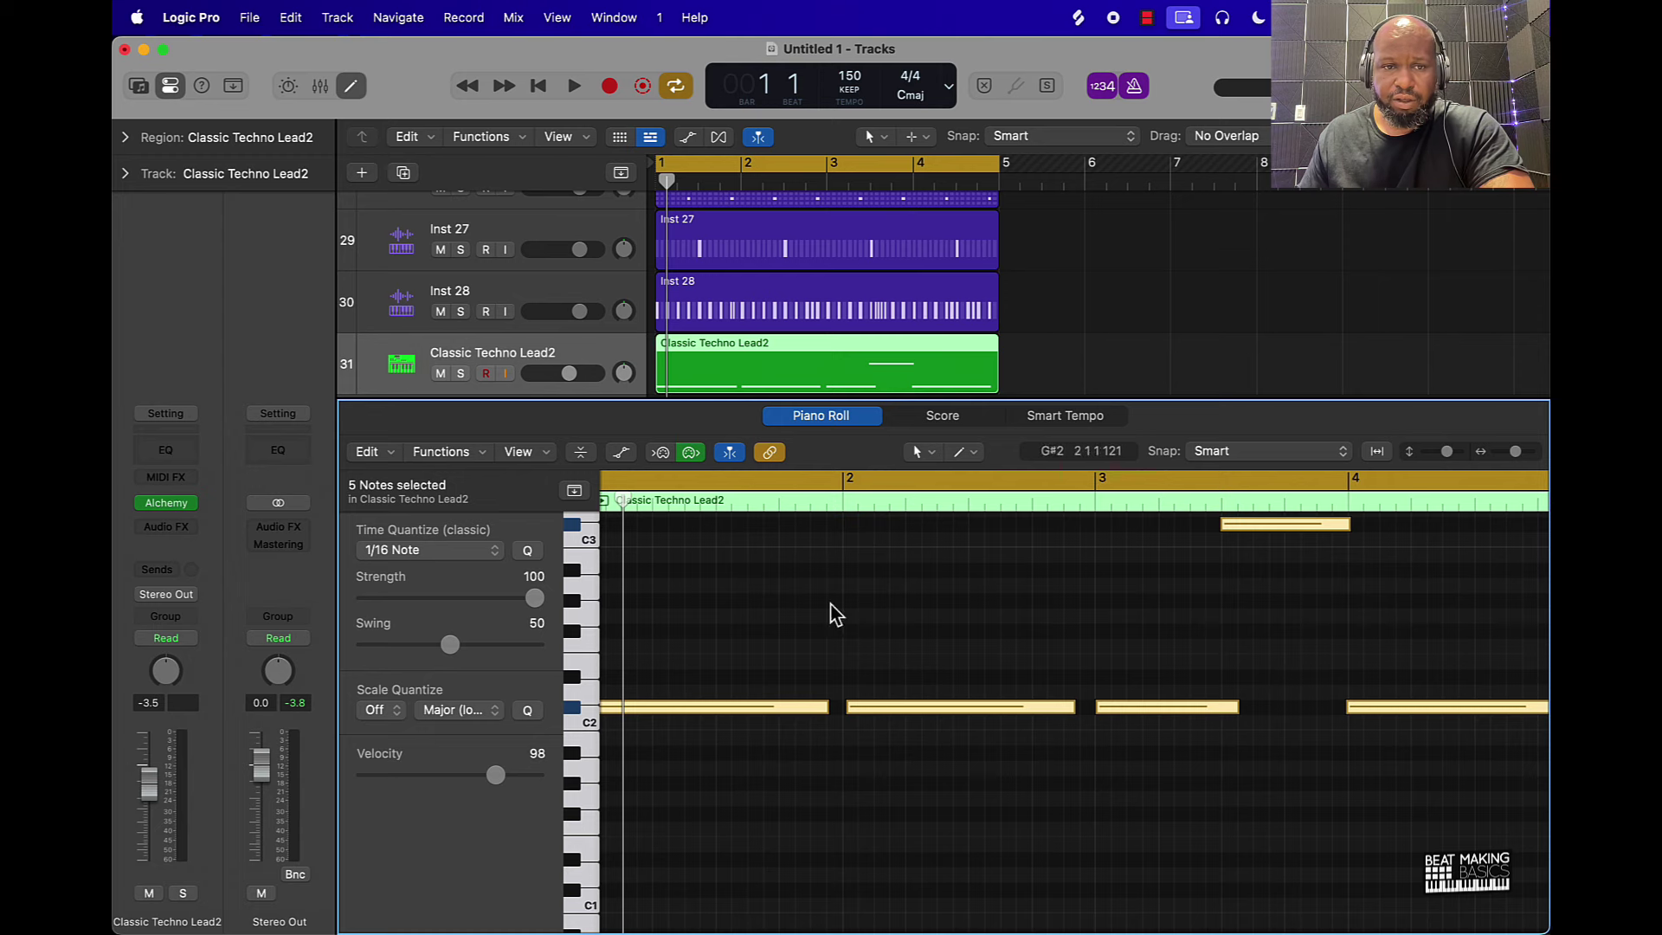
pyautogui.click(415, 554)
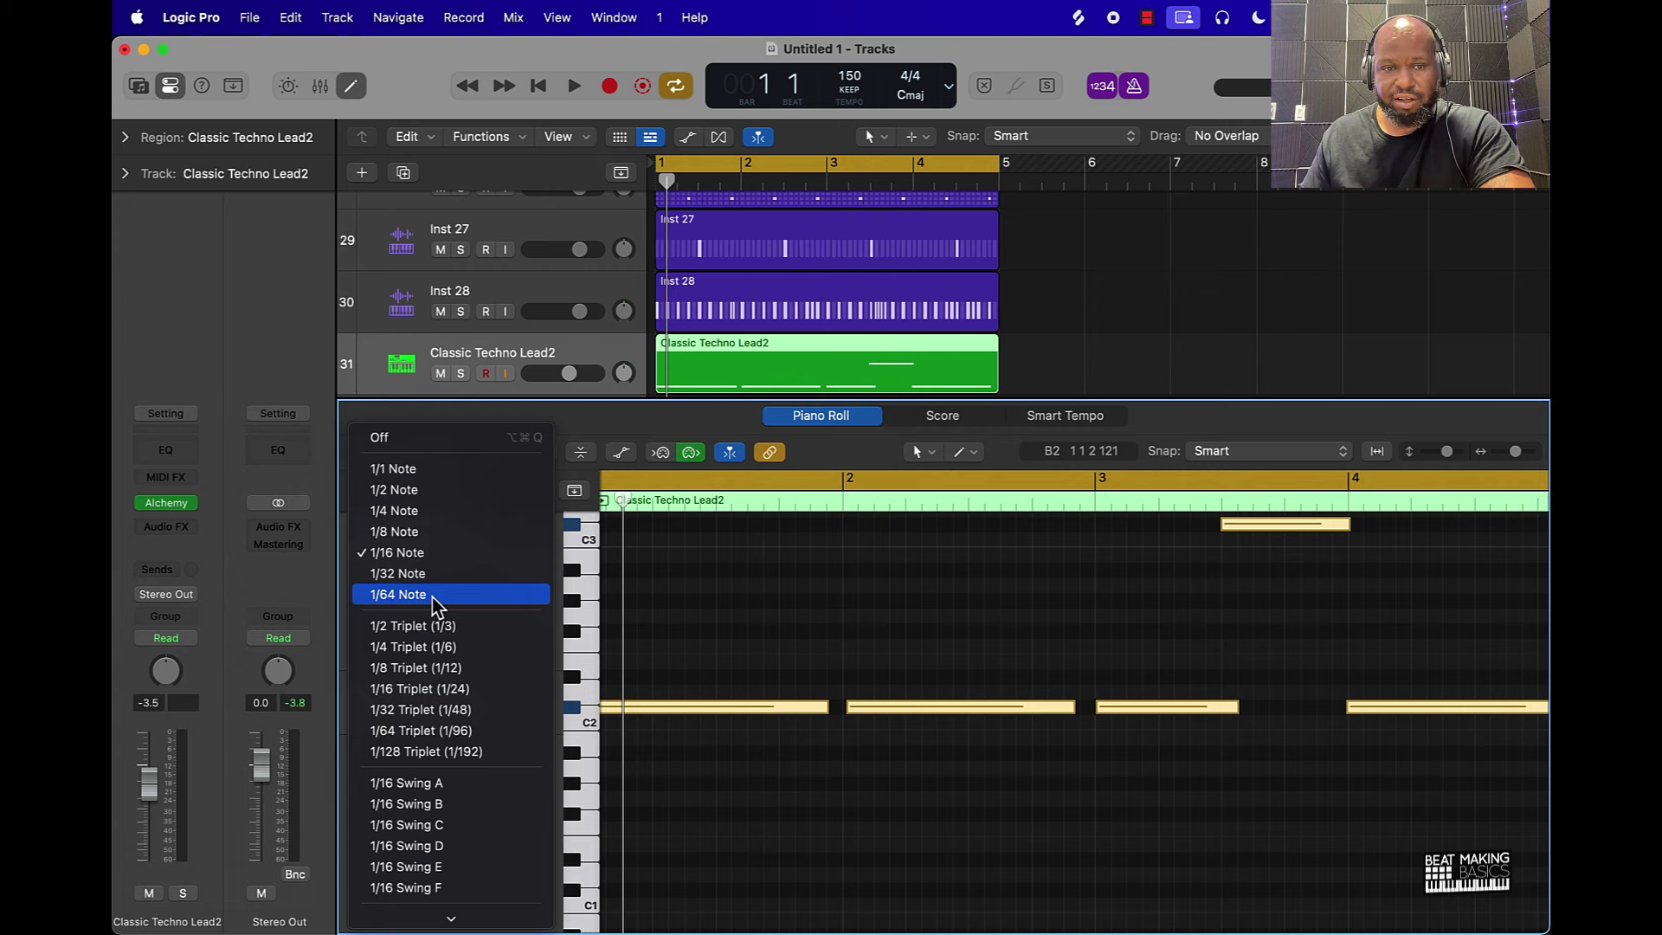
pyautogui.moveTo(451, 913)
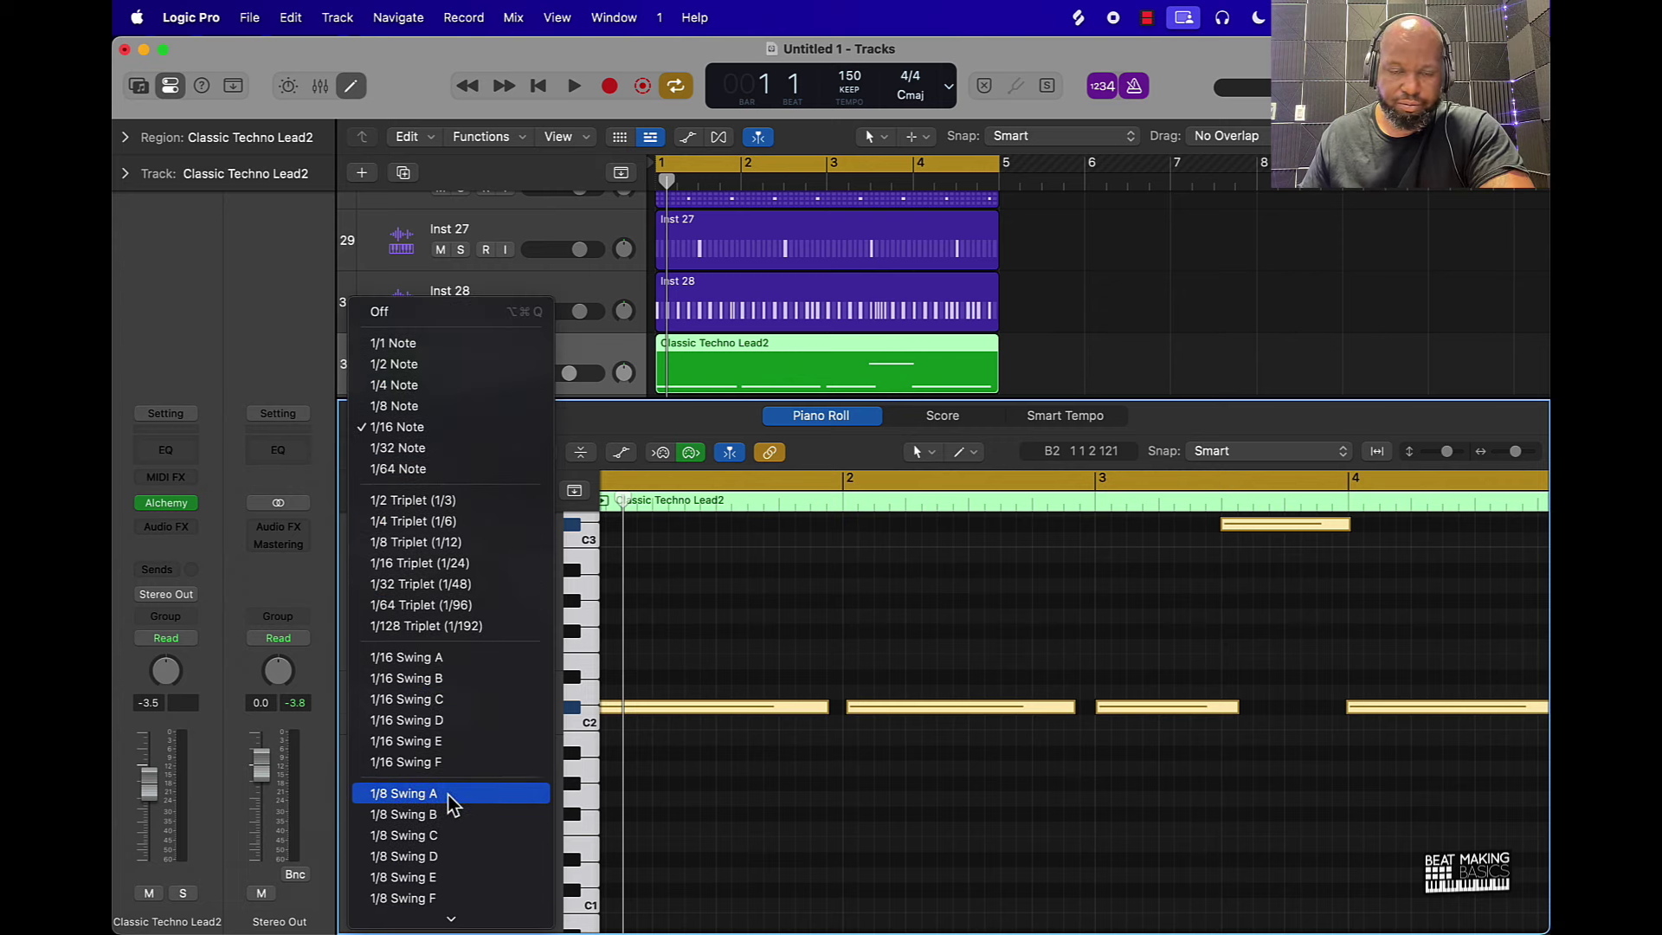
pyautogui.click(451, 794)
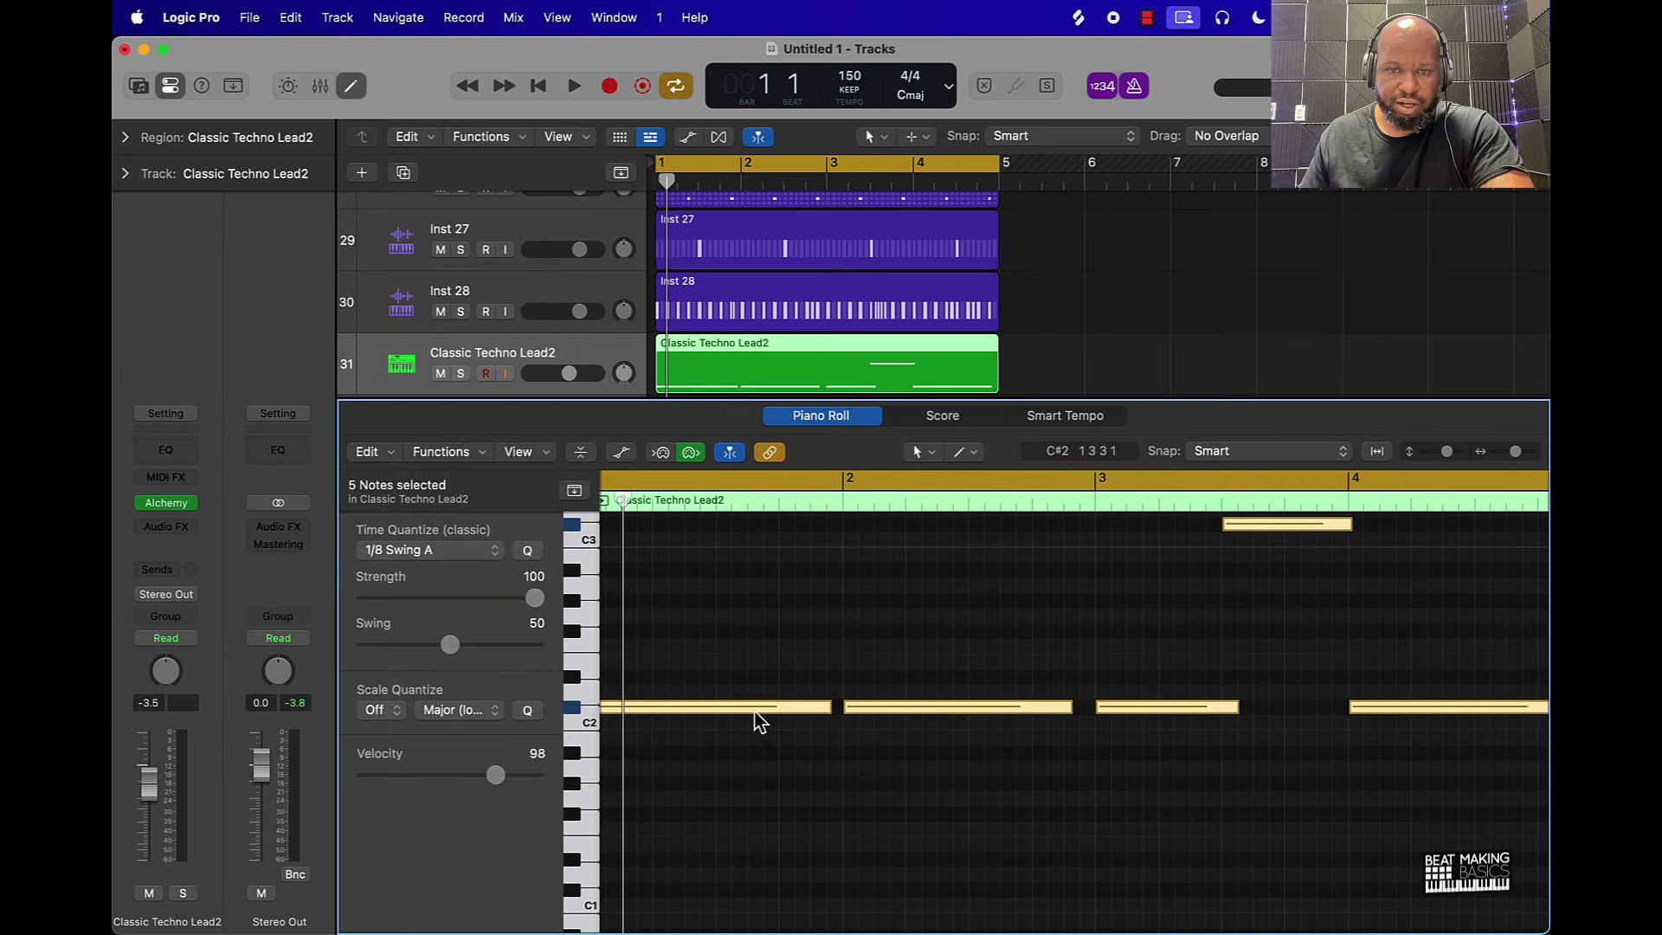
# Play back the loop with the quantized Classic Techno Lead2 line, stop it and hide the editor.
pyautogui.press('space')
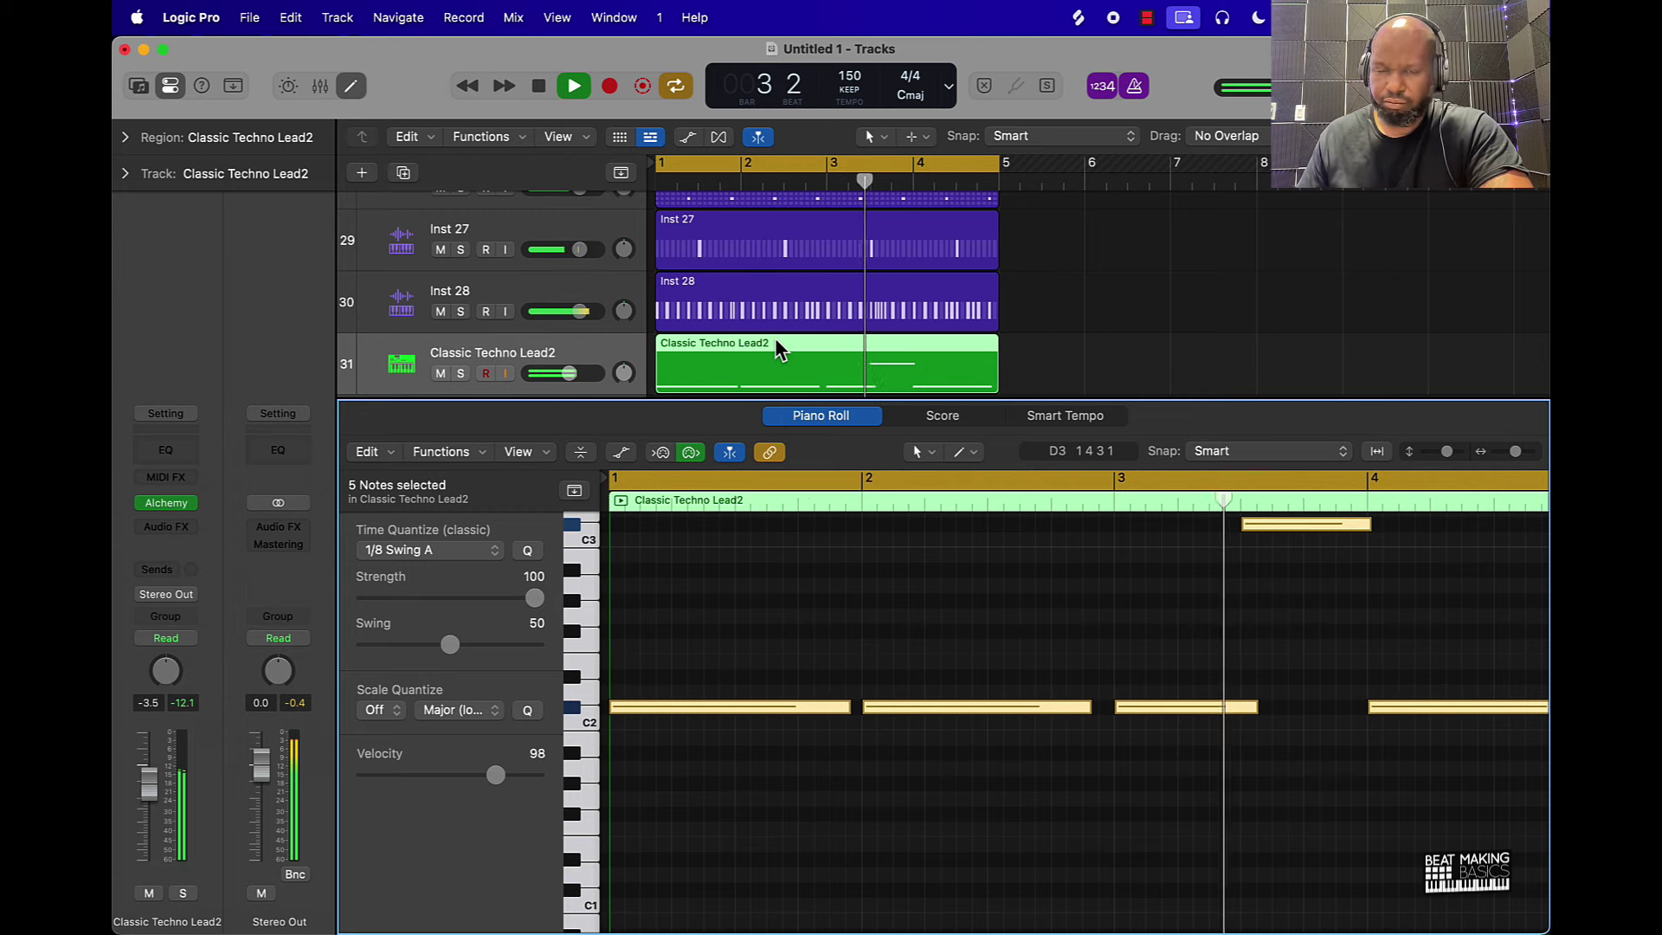
pyautogui.press('space')
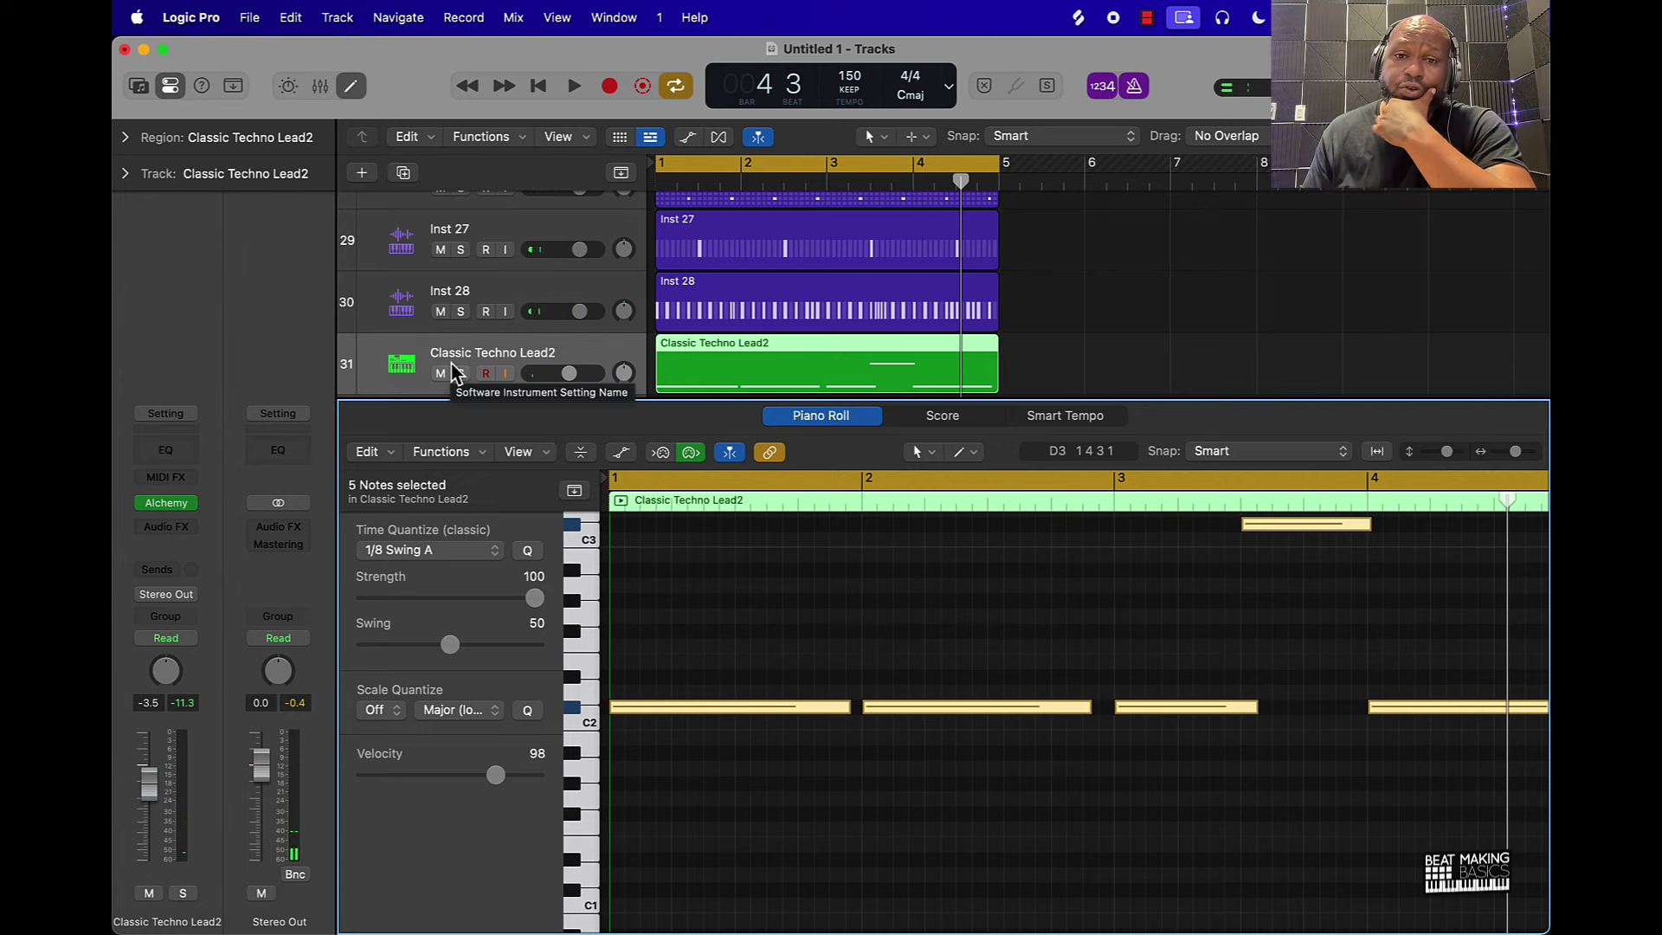
pyautogui.click(351, 86)
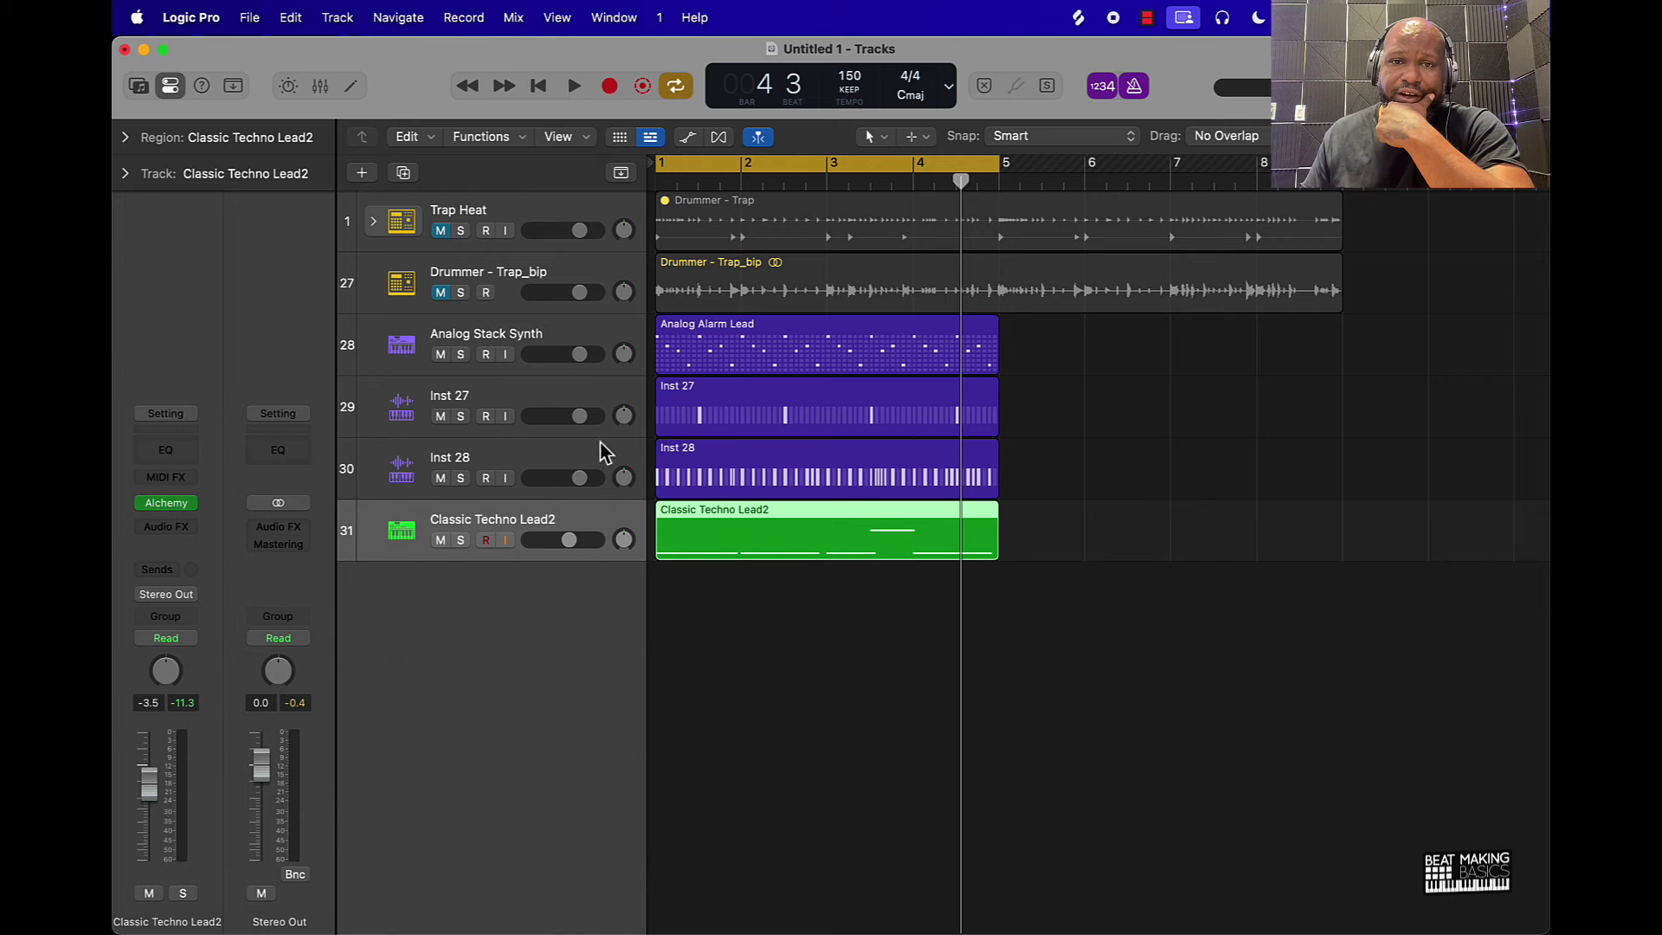
# Unmute the Drummer - Trap_bip track and show the sound library.
pyautogui.click(473, 284)
pyautogui.click(441, 293)
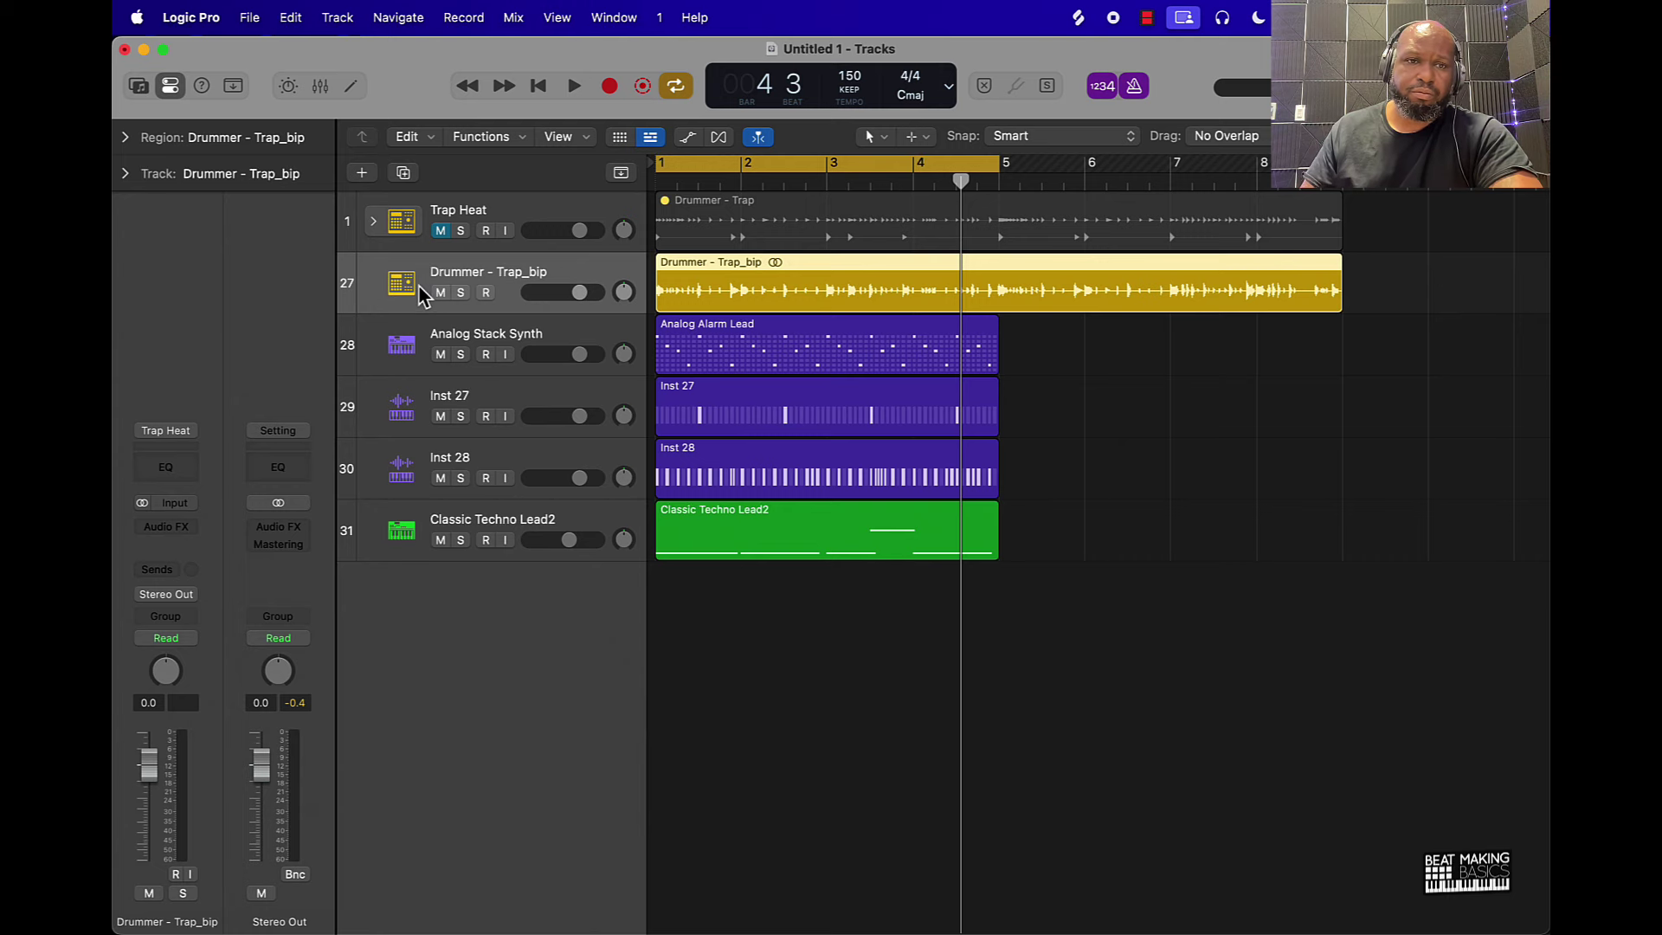
pyautogui.press('y')
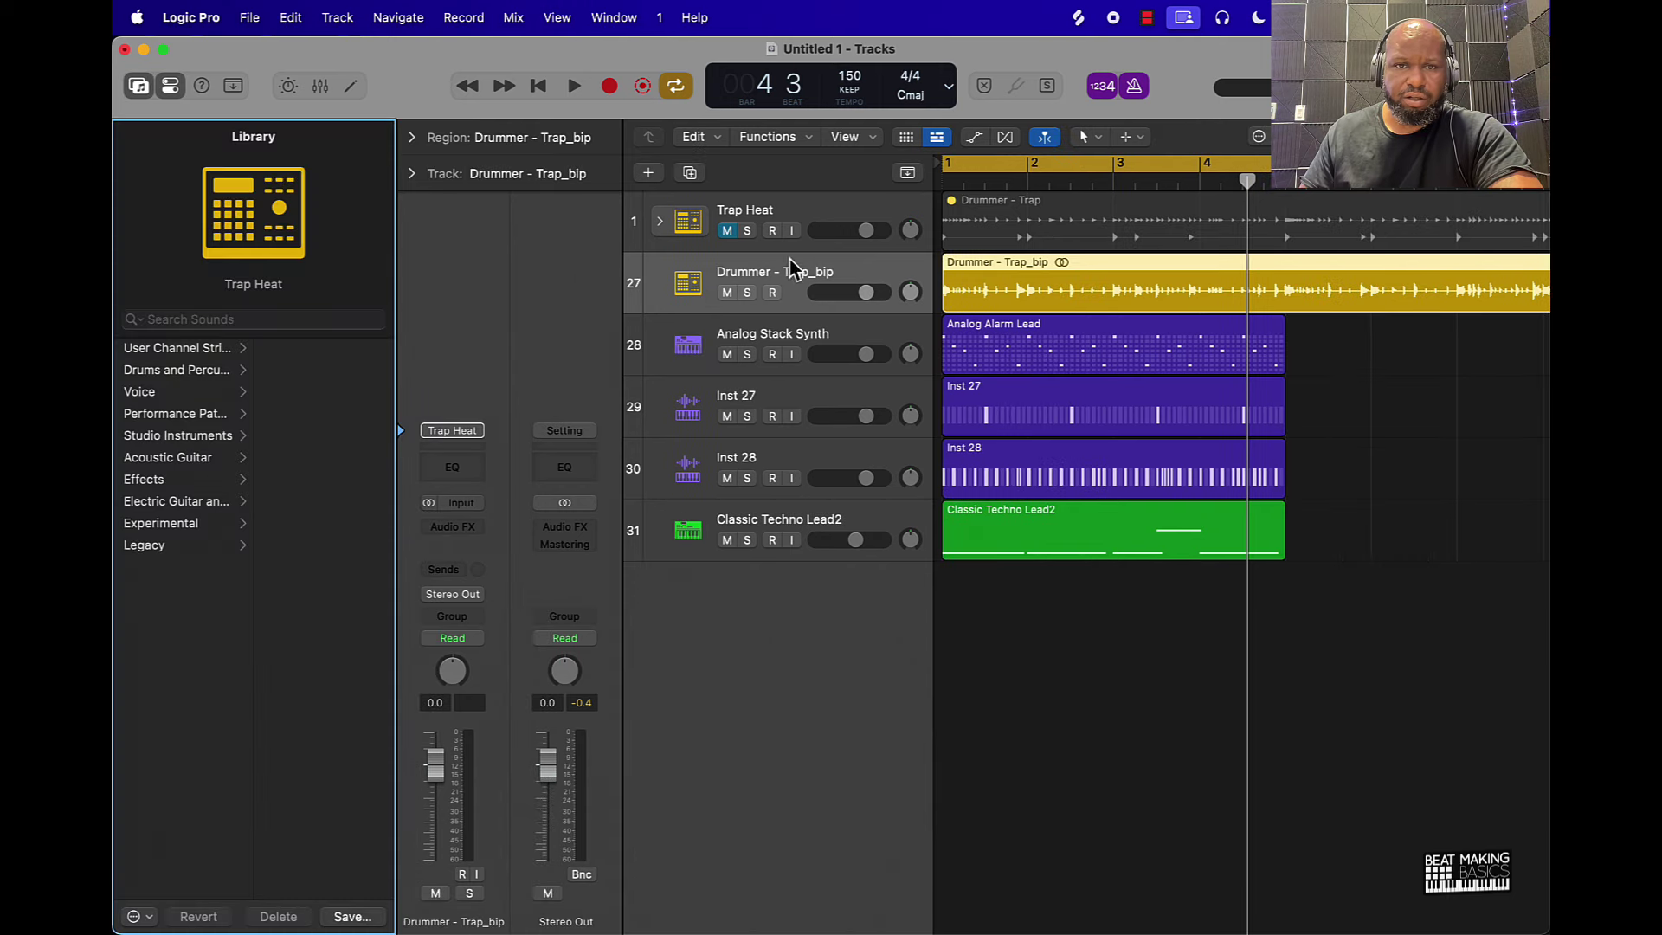
pyautogui.doubleClick(788, 271)
pyautogui.click(688, 286)
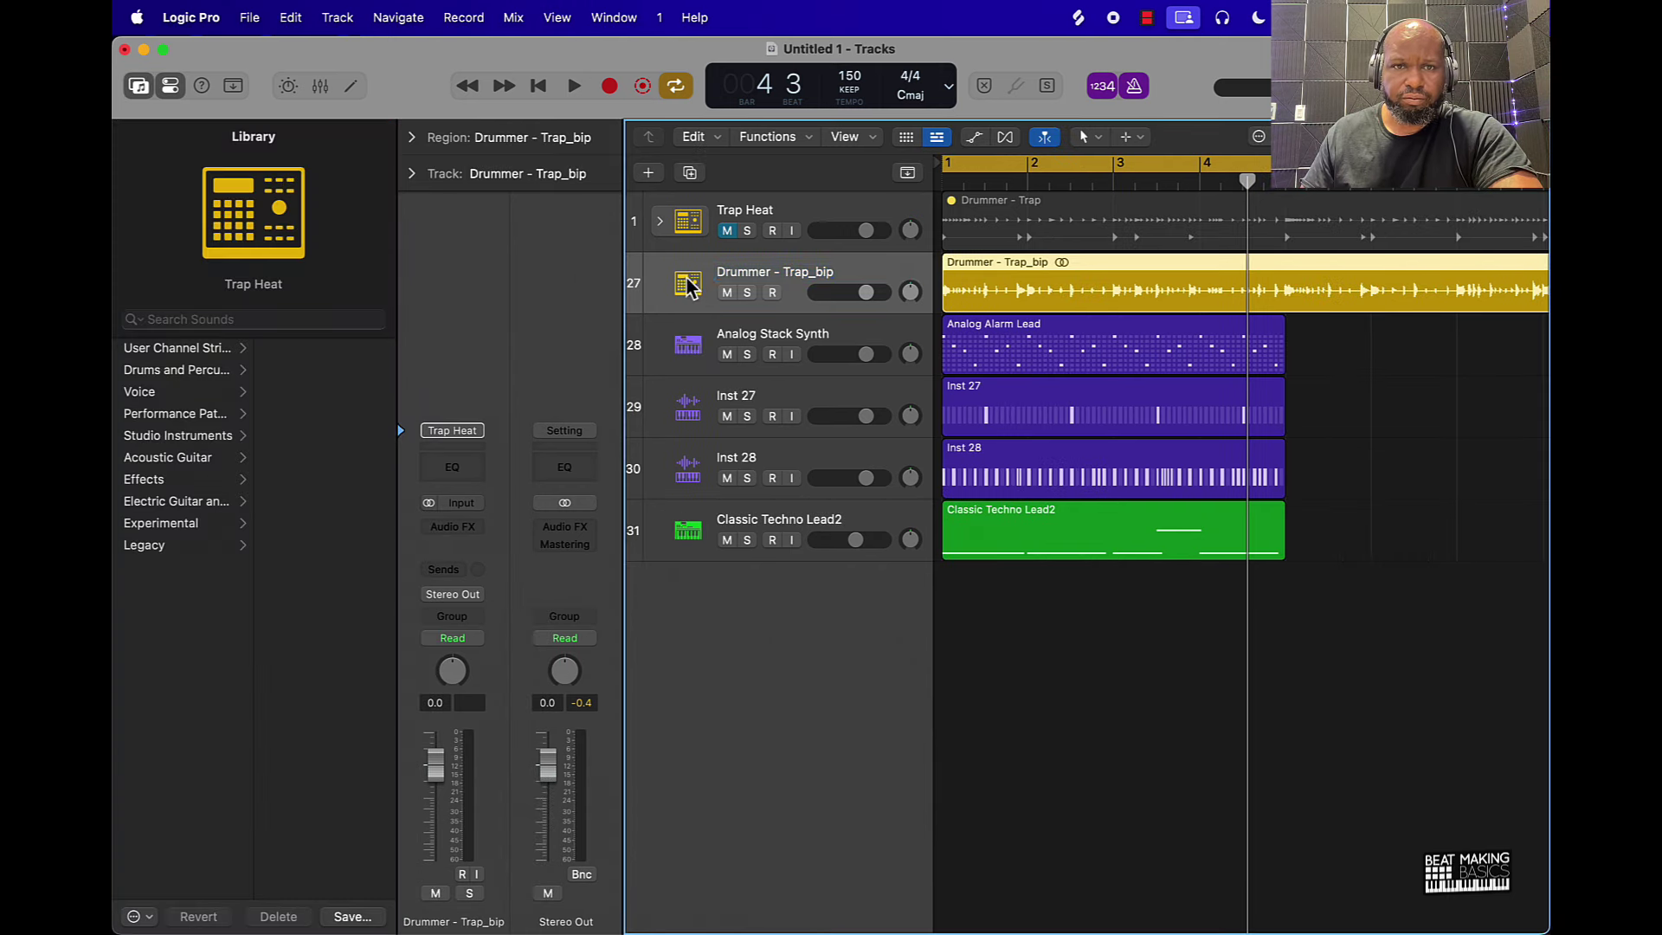
# Check the Drummer - Trap_bip audio in the editor and delete that track.
pyautogui.press('e')
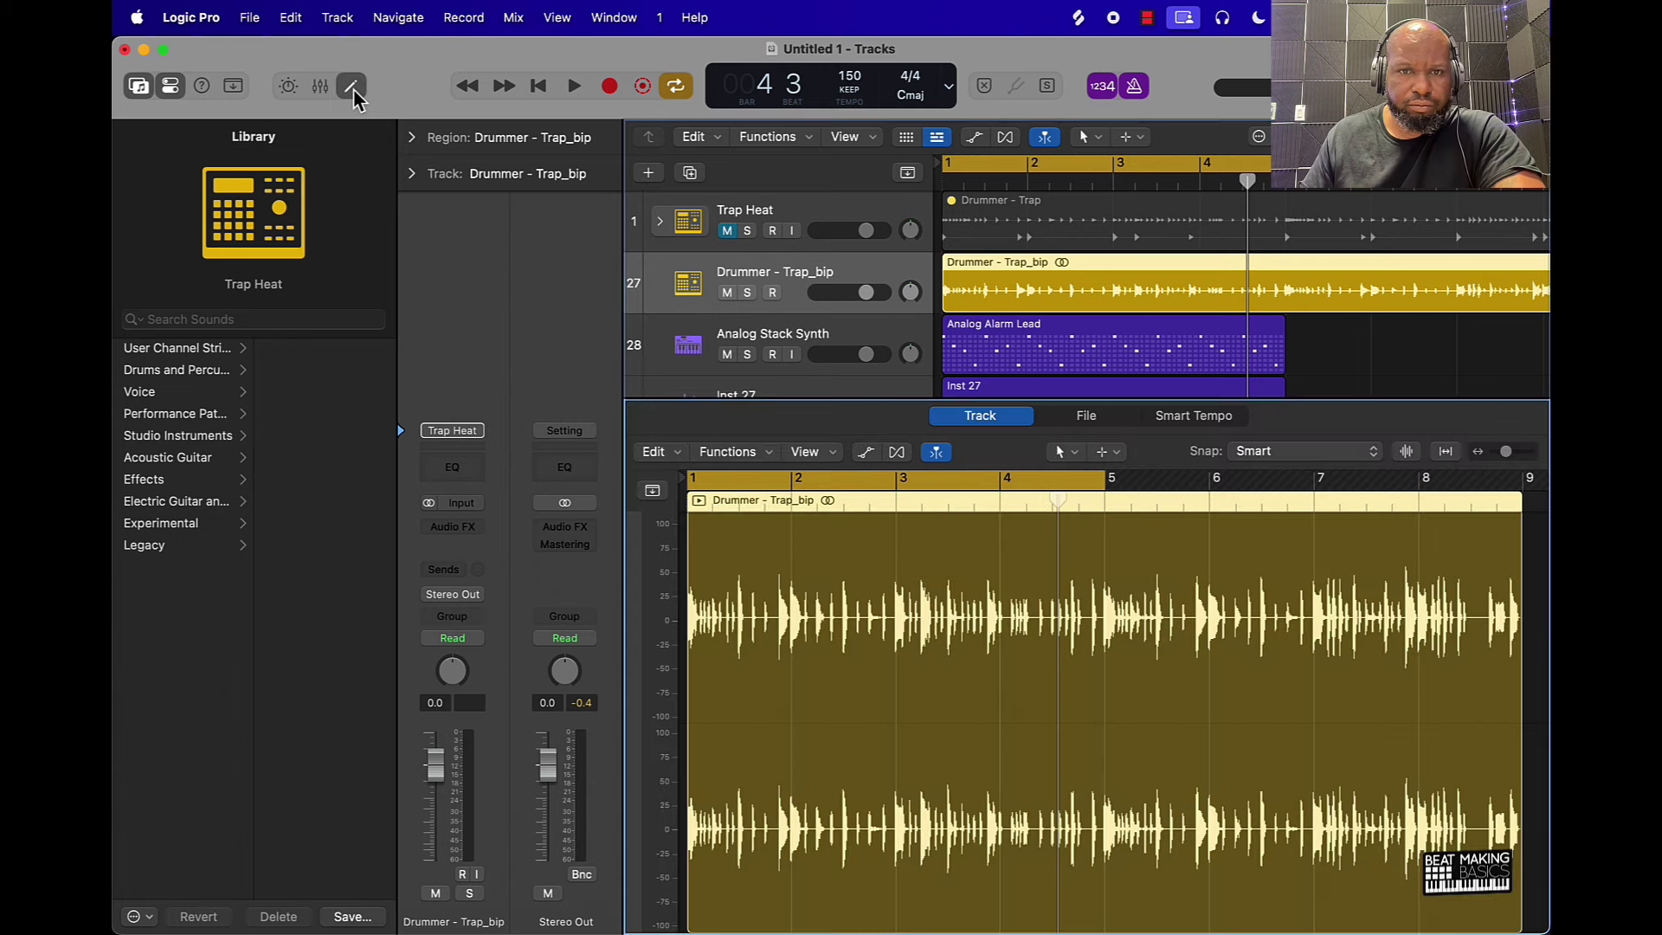
pyautogui.press('e')
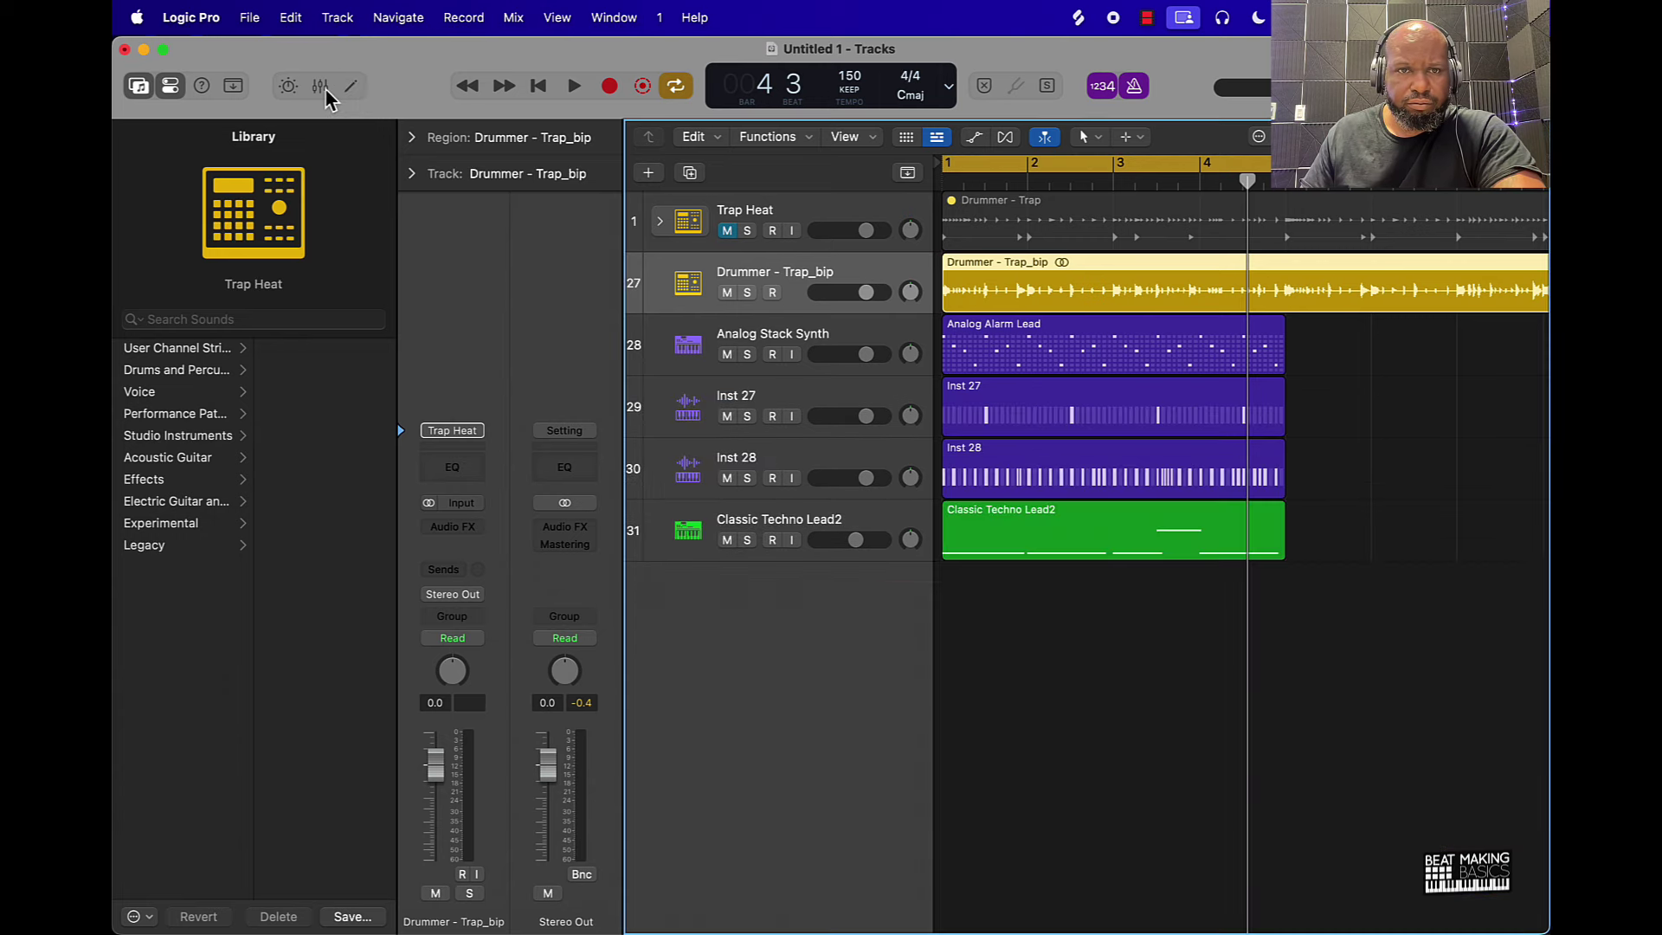
pyautogui.doubleClick(1046, 298)
pyautogui.press('e')
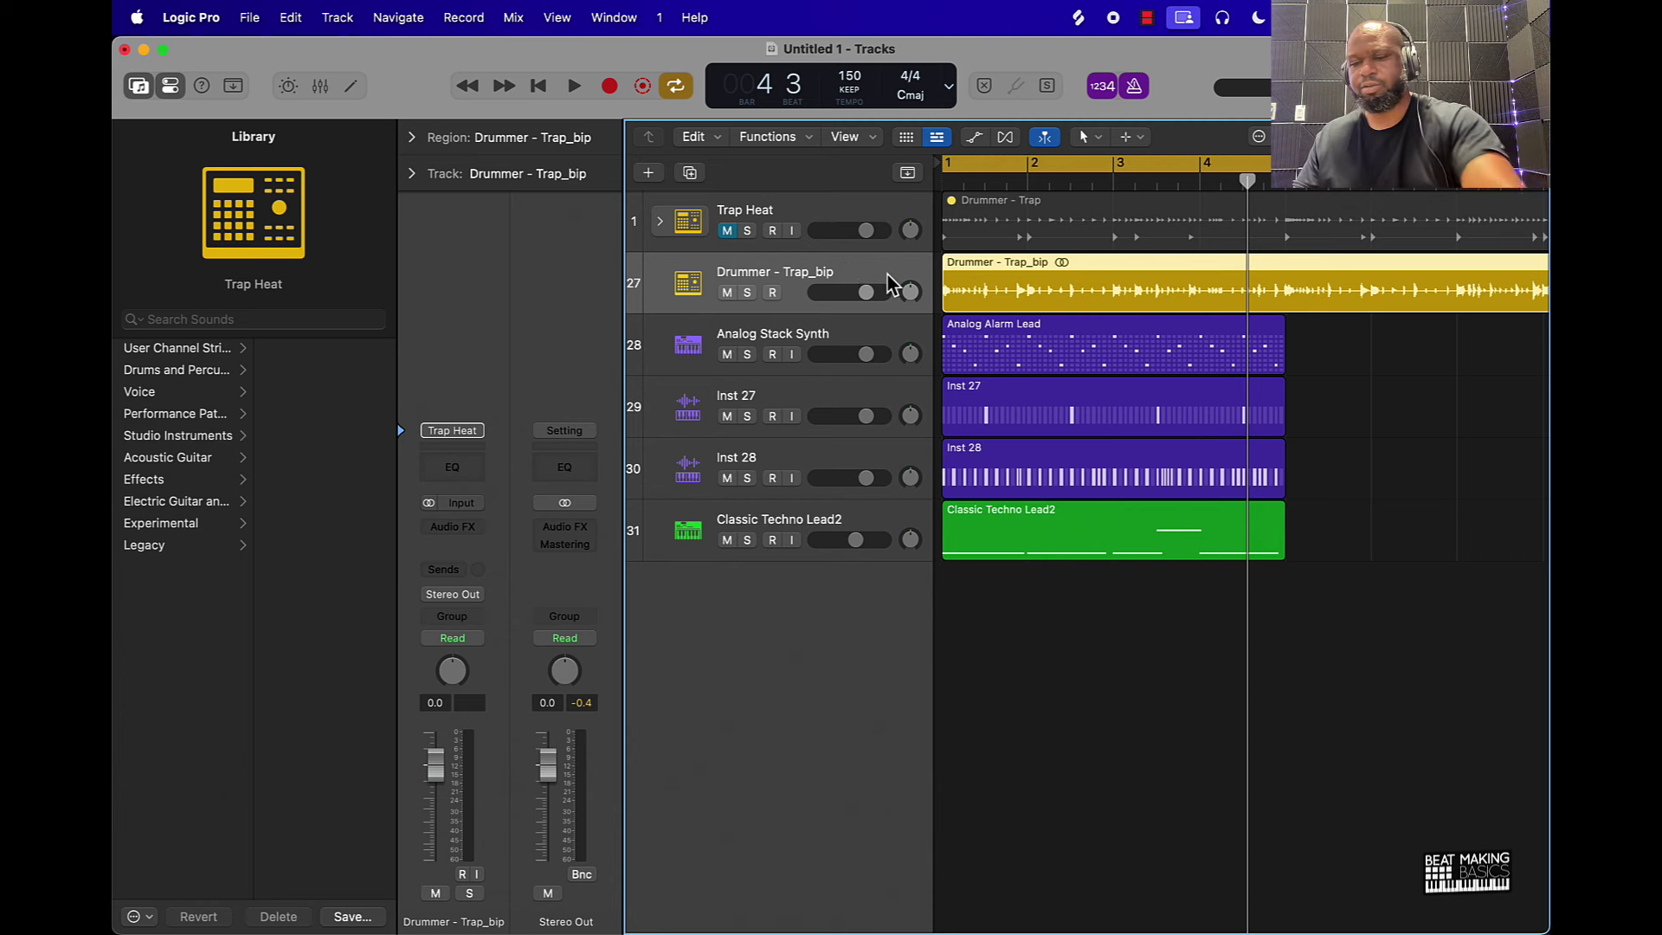
pyautogui.press('super+BackSpace')
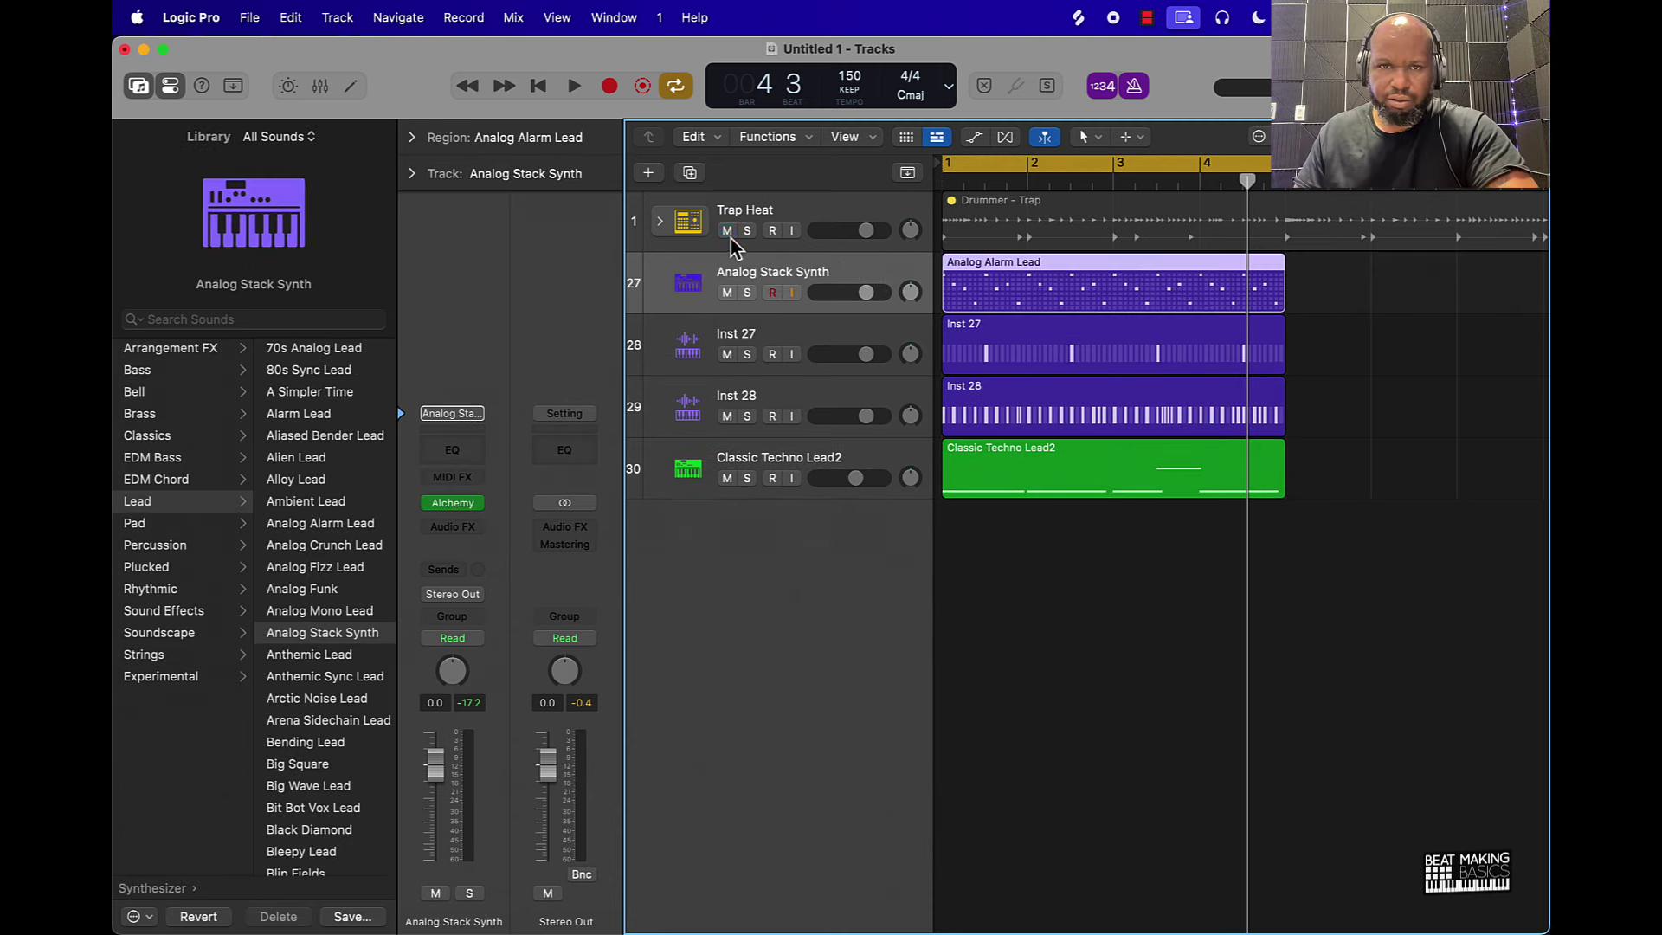
# Unmute the Drummer - Trap region on the Trap Heat track and show its main Session Player settings.
pyautogui.click(974, 222)
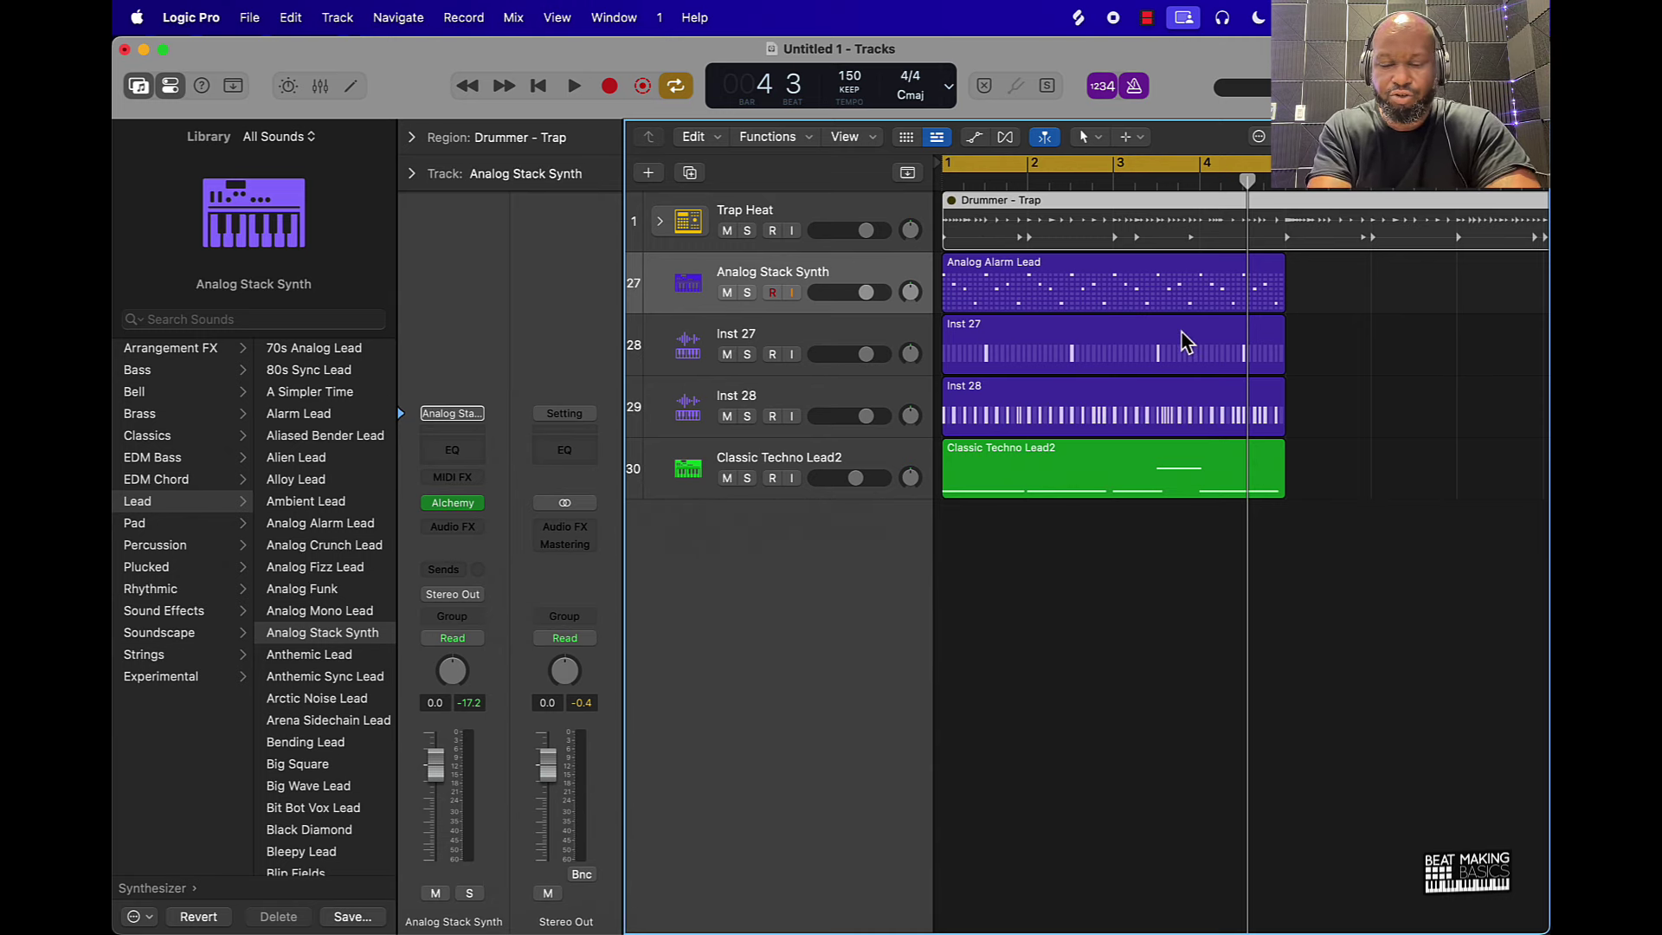
pyautogui.hotkey('ctrl', 'm')
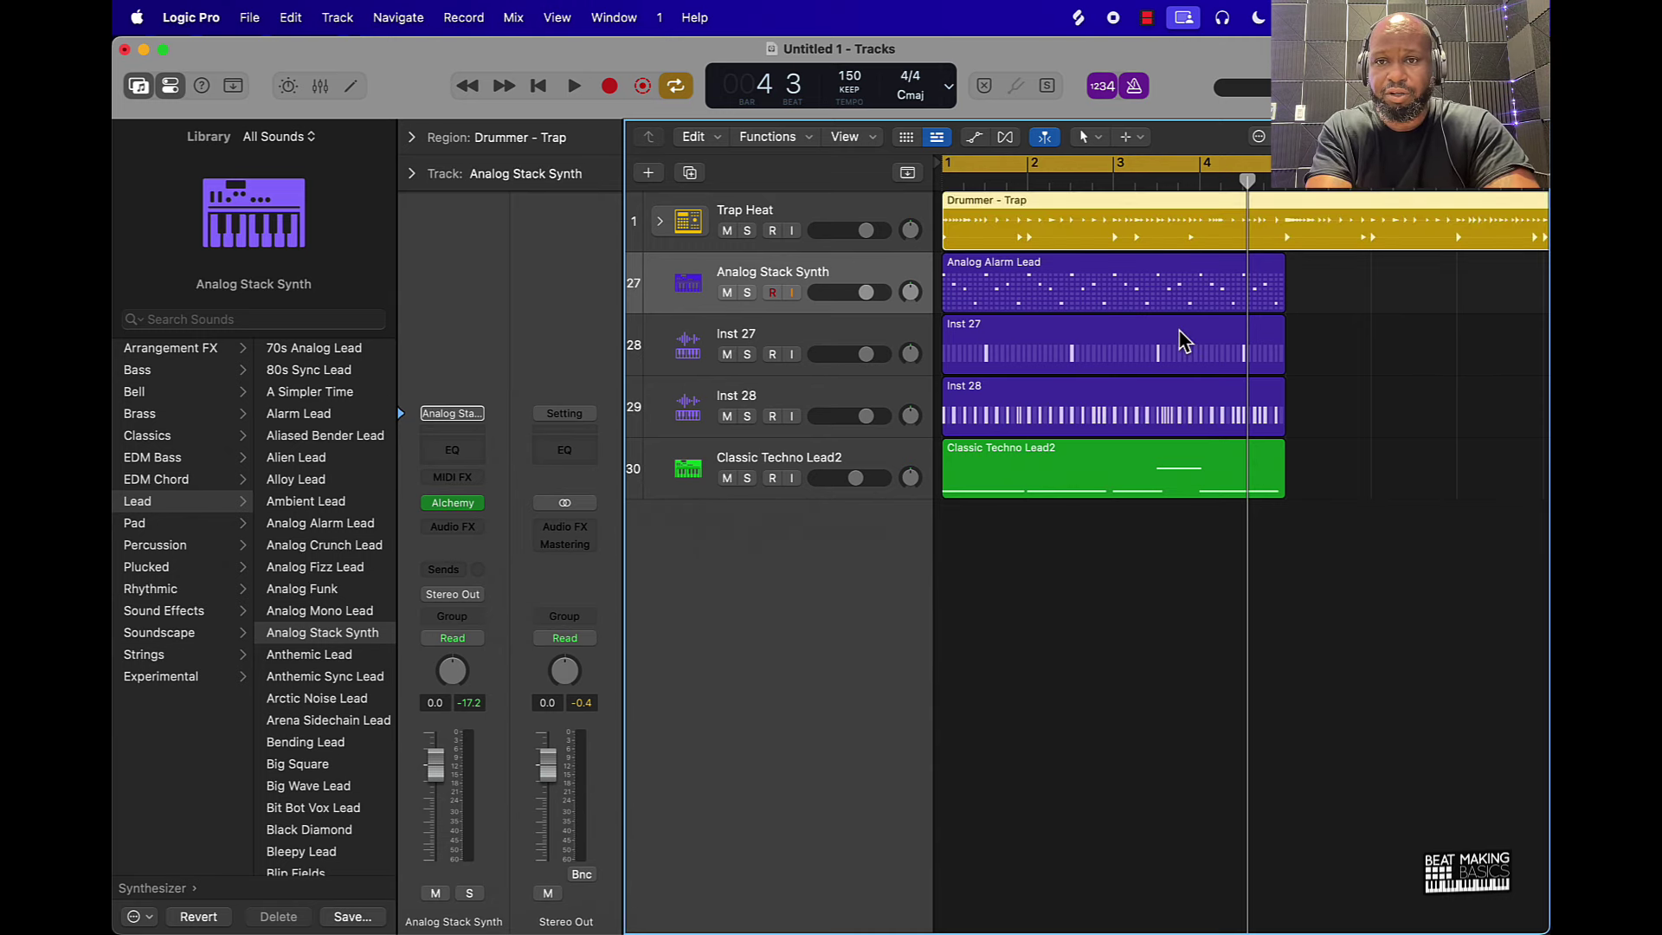
pyautogui.doubleClick(1184, 243)
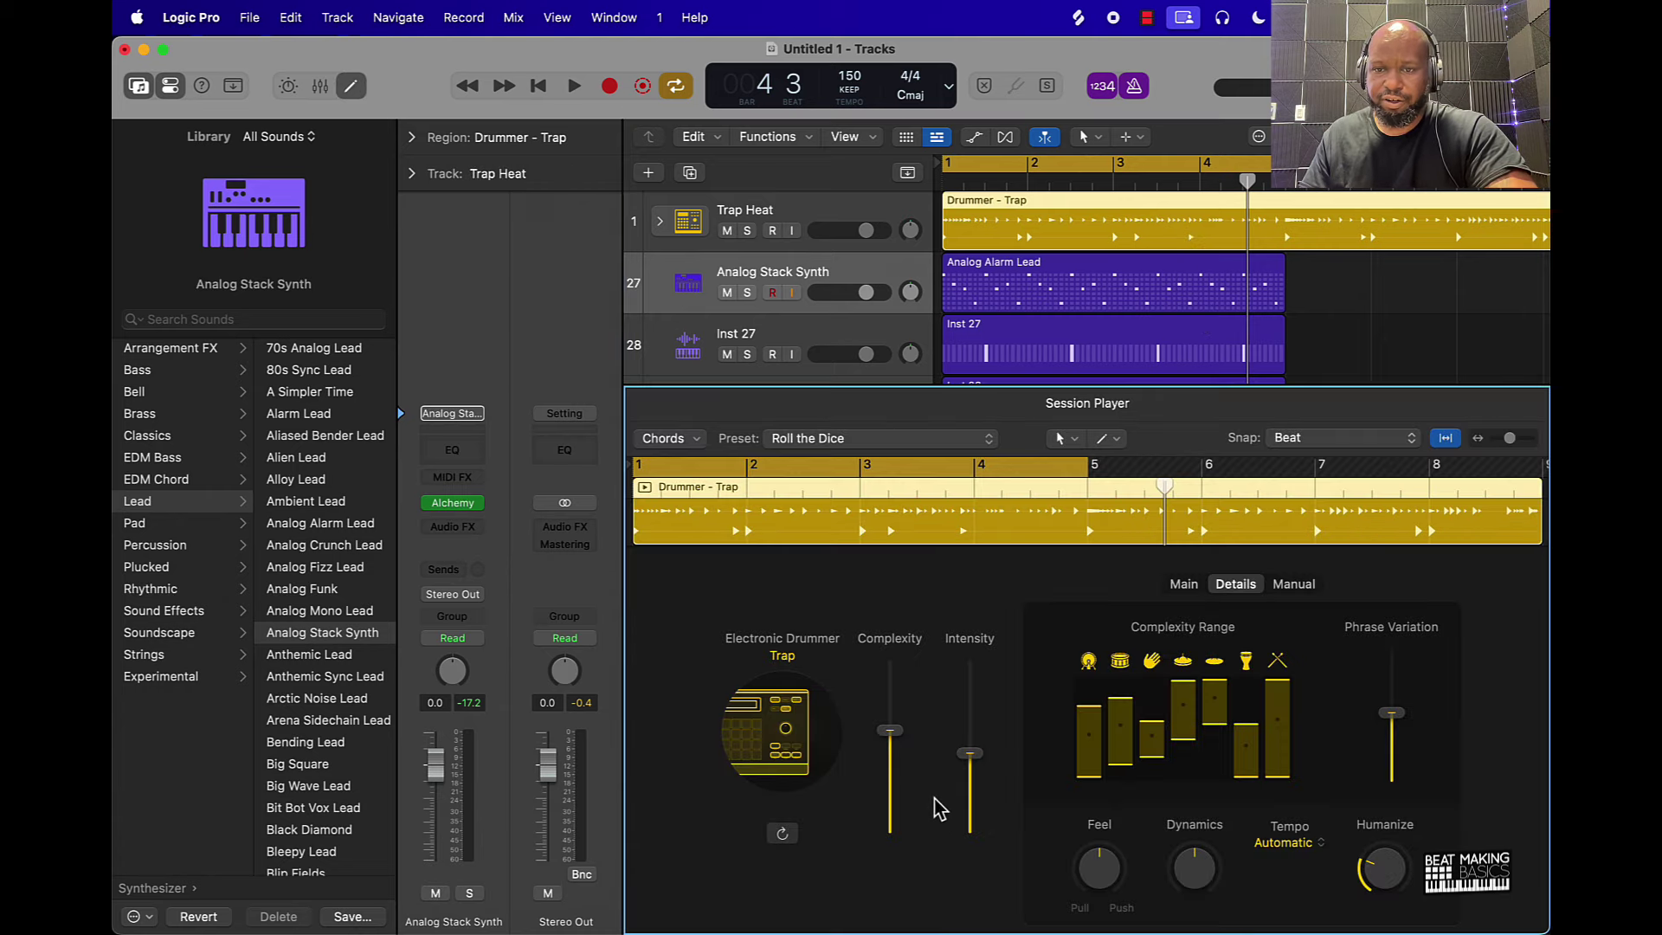
pyautogui.click(1185, 586)
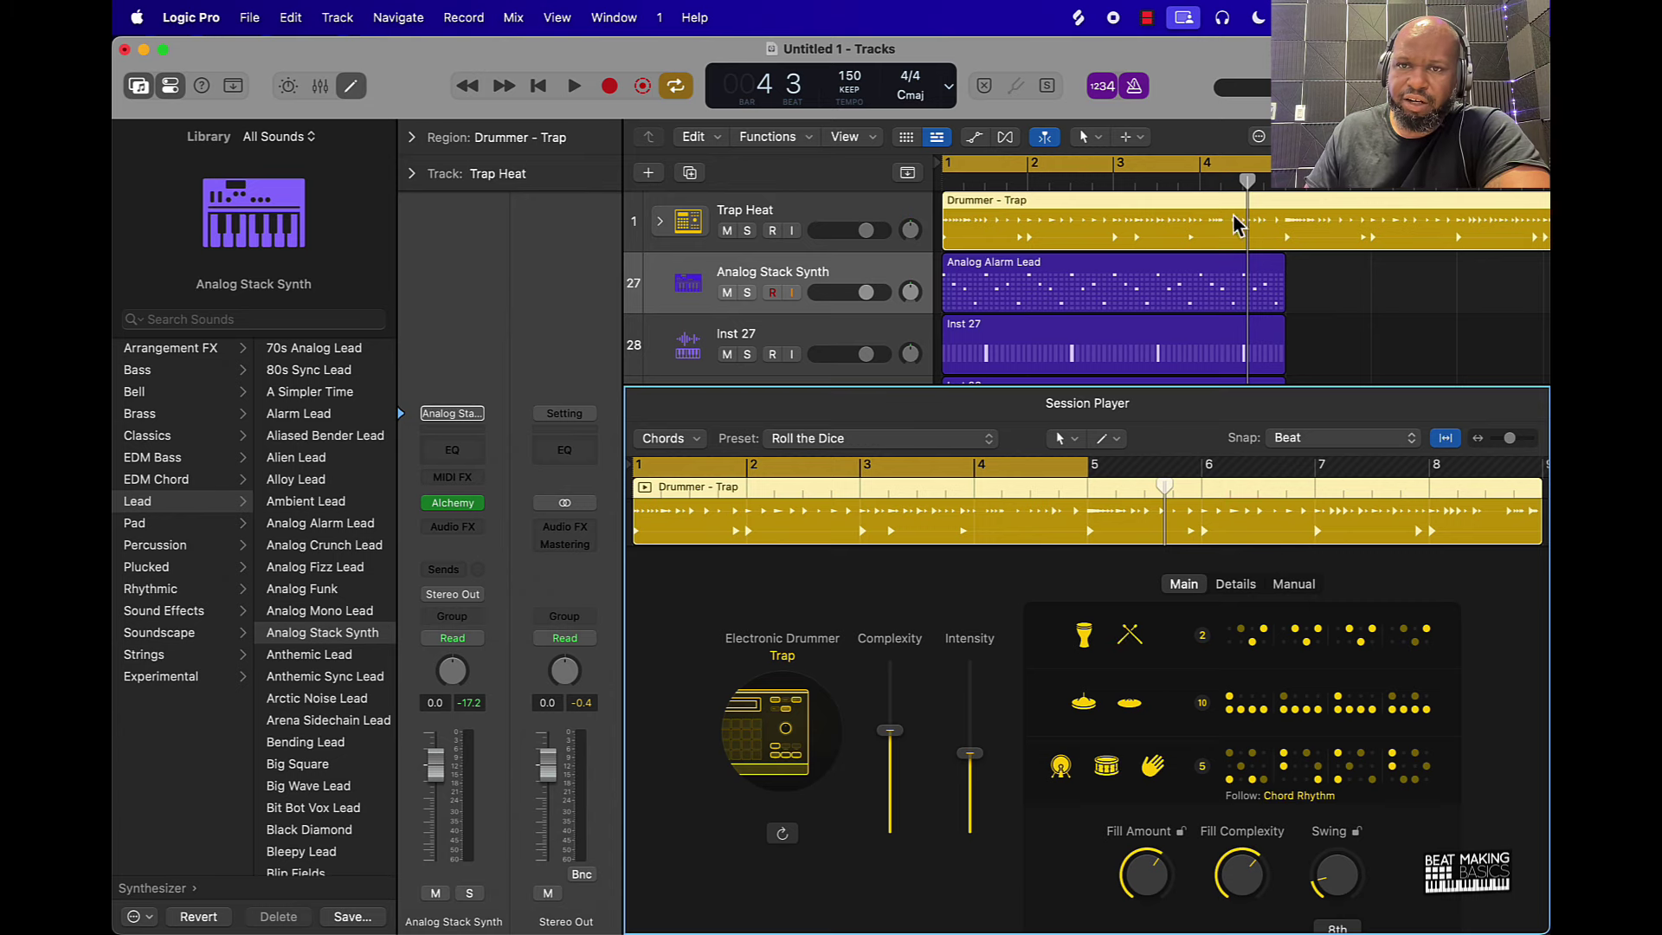
# Turn off every kit piece except the kick in the Drummer - Trap region.
pyautogui.click(1107, 766)
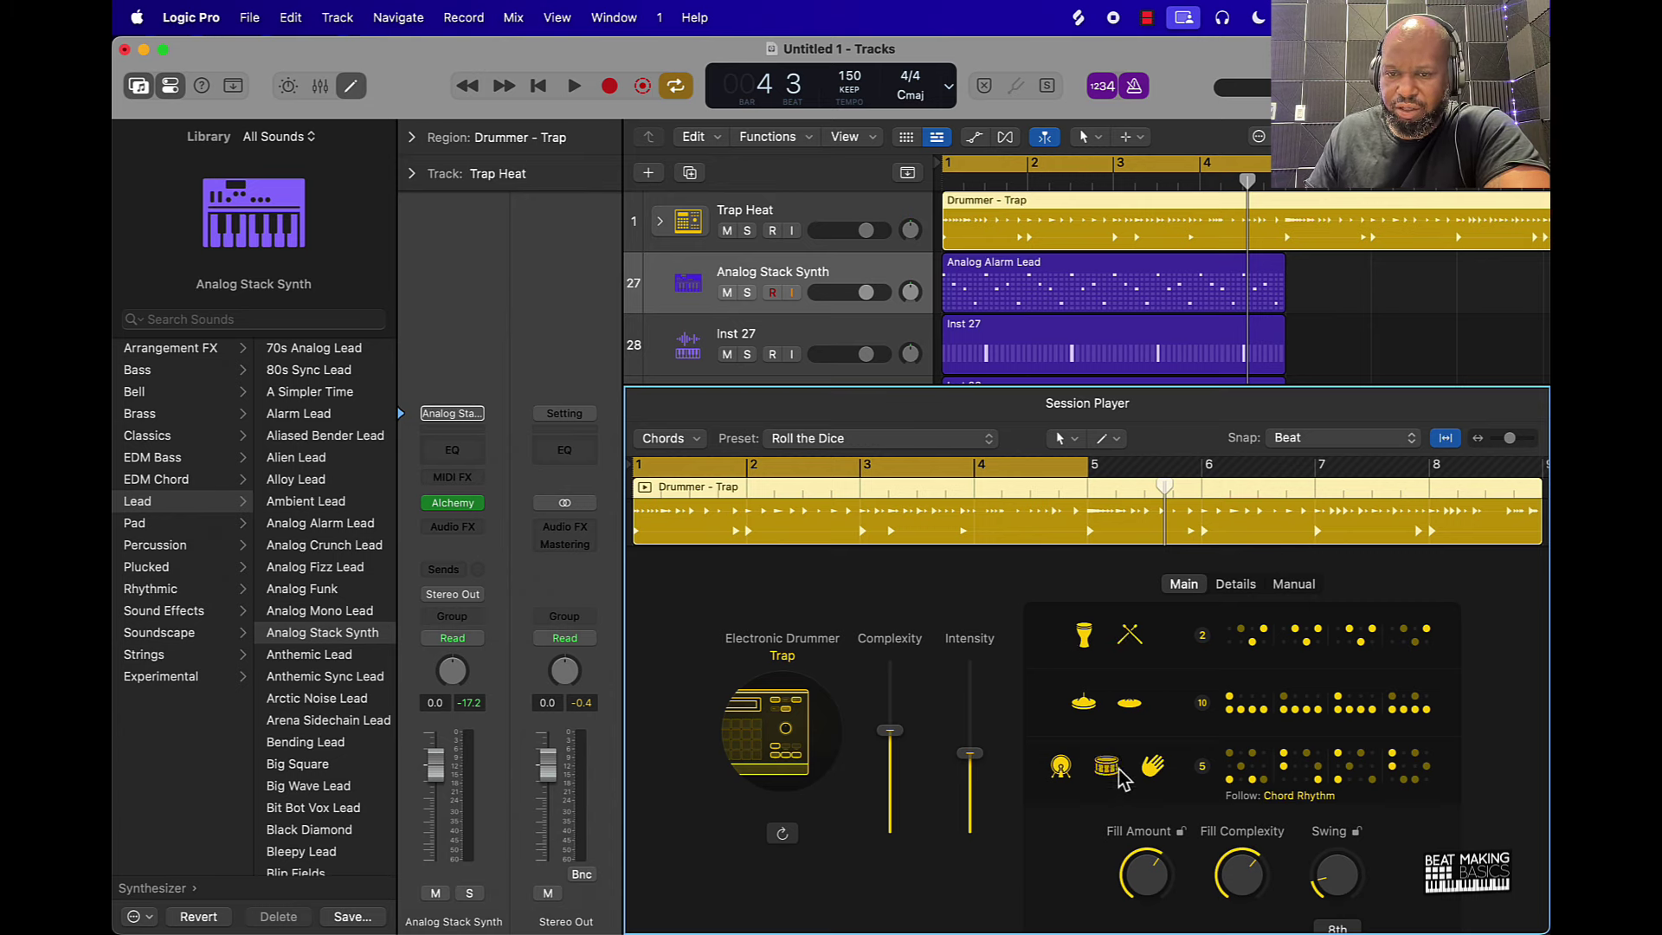
pyautogui.click(1153, 765)
pyautogui.click(1130, 702)
pyautogui.click(1084, 699)
pyautogui.click(1083, 635)
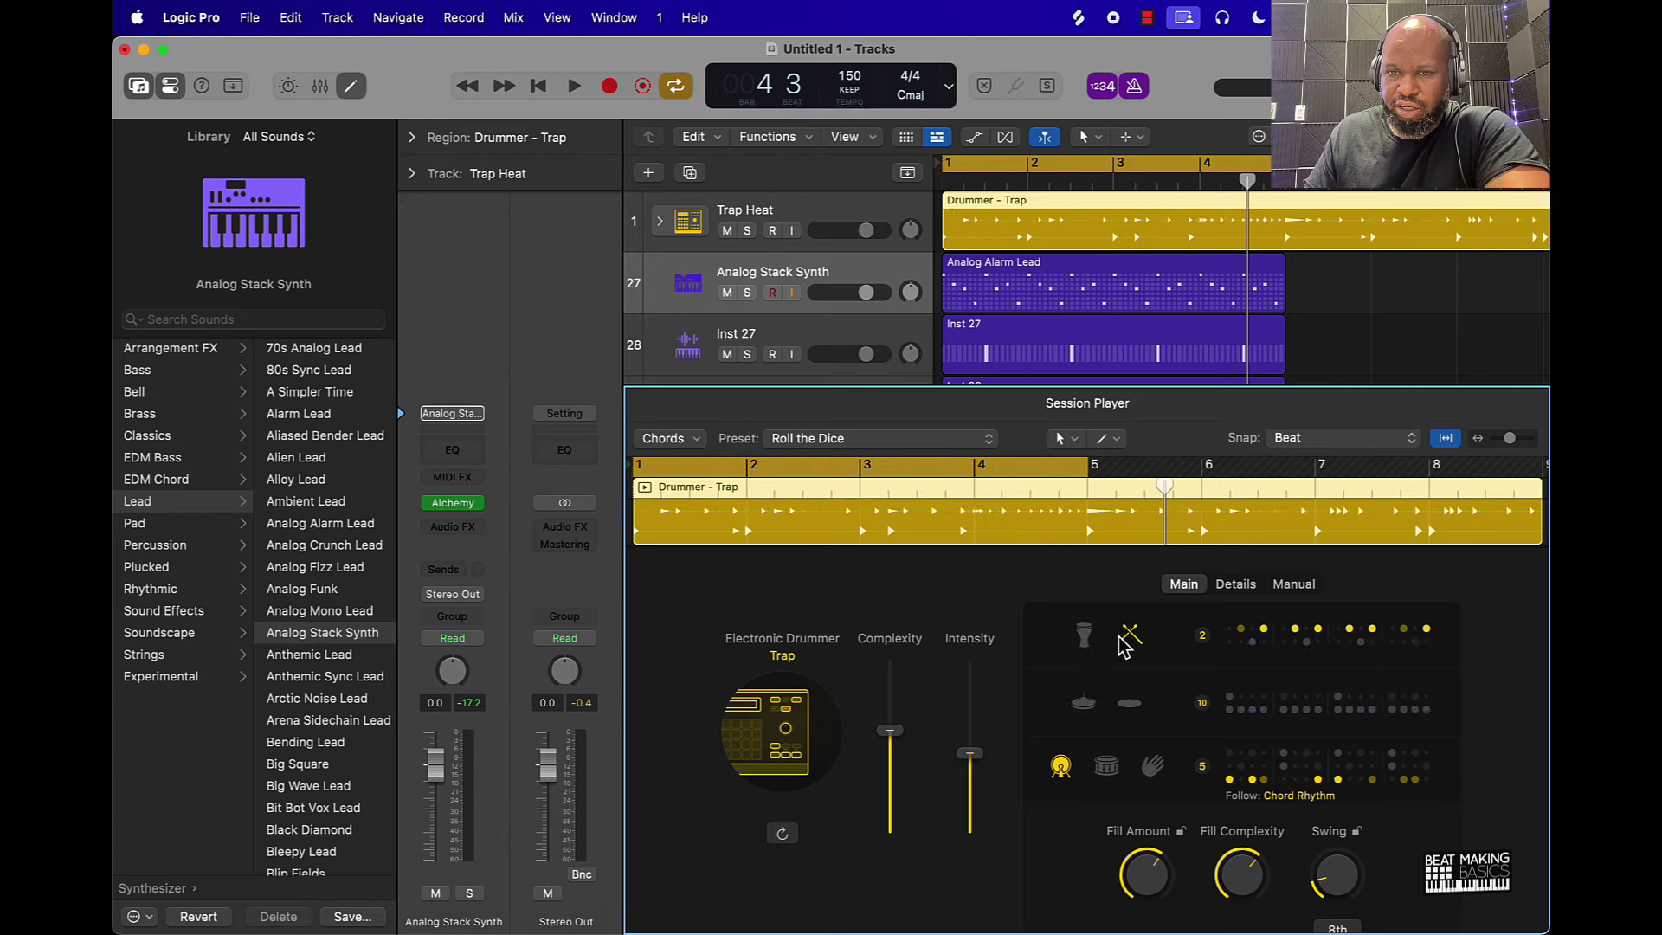
pyautogui.click(1130, 635)
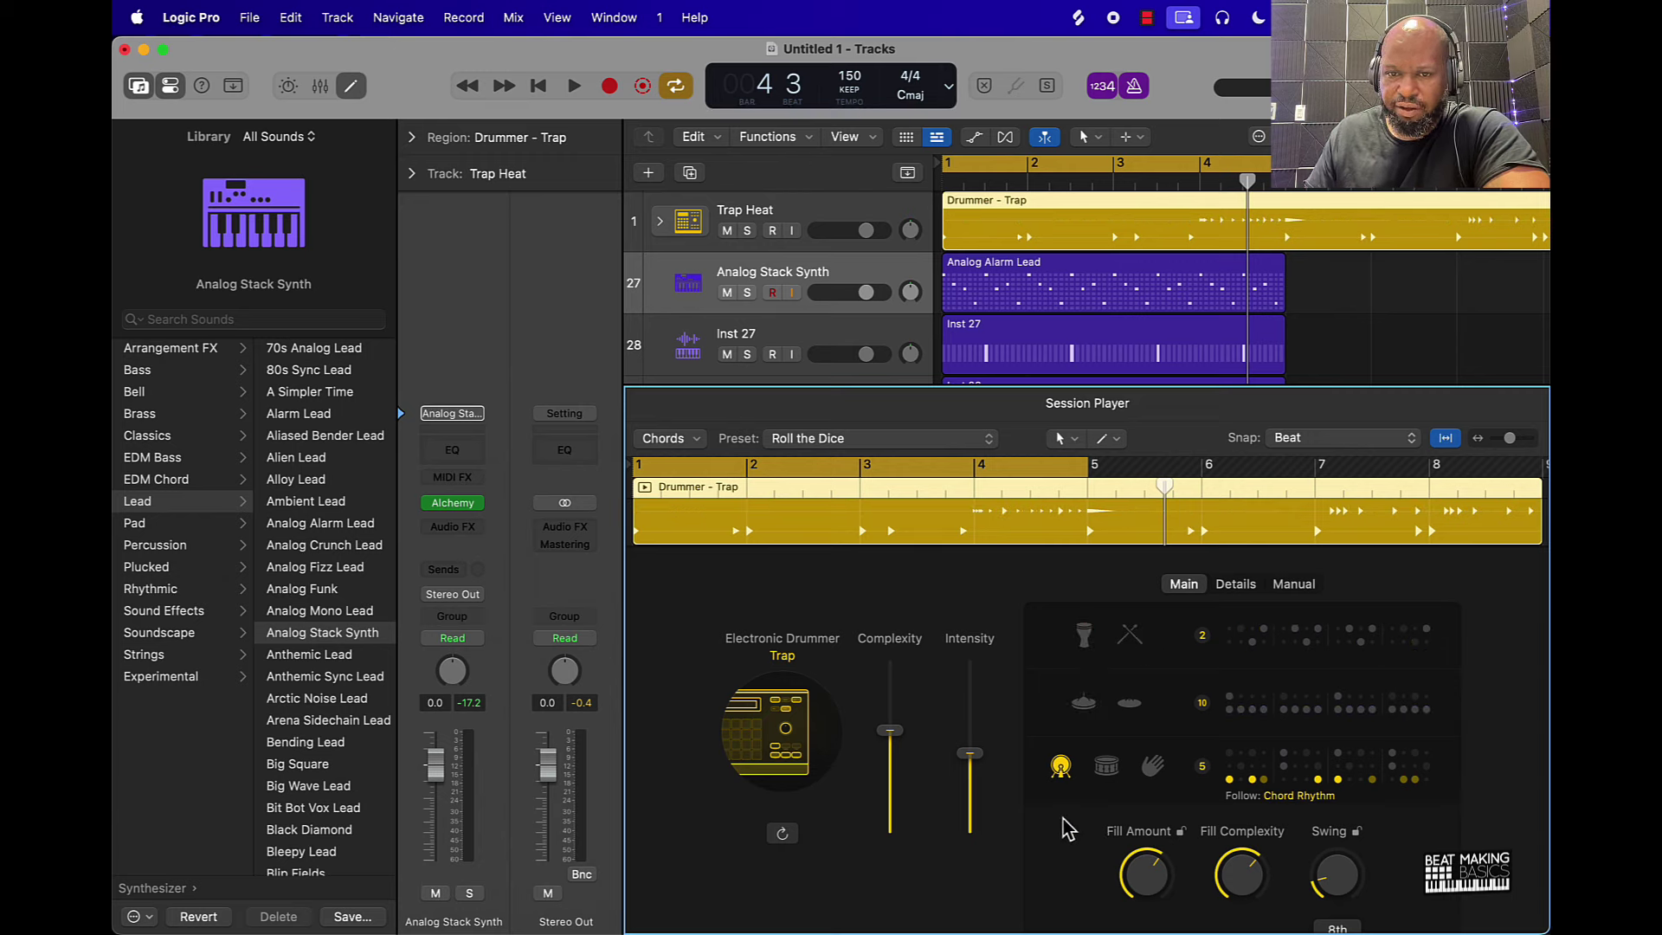
# Play the loop to hear the kick pattern while checking the Session Player's manual, details and main settings.
pyautogui.press('space')
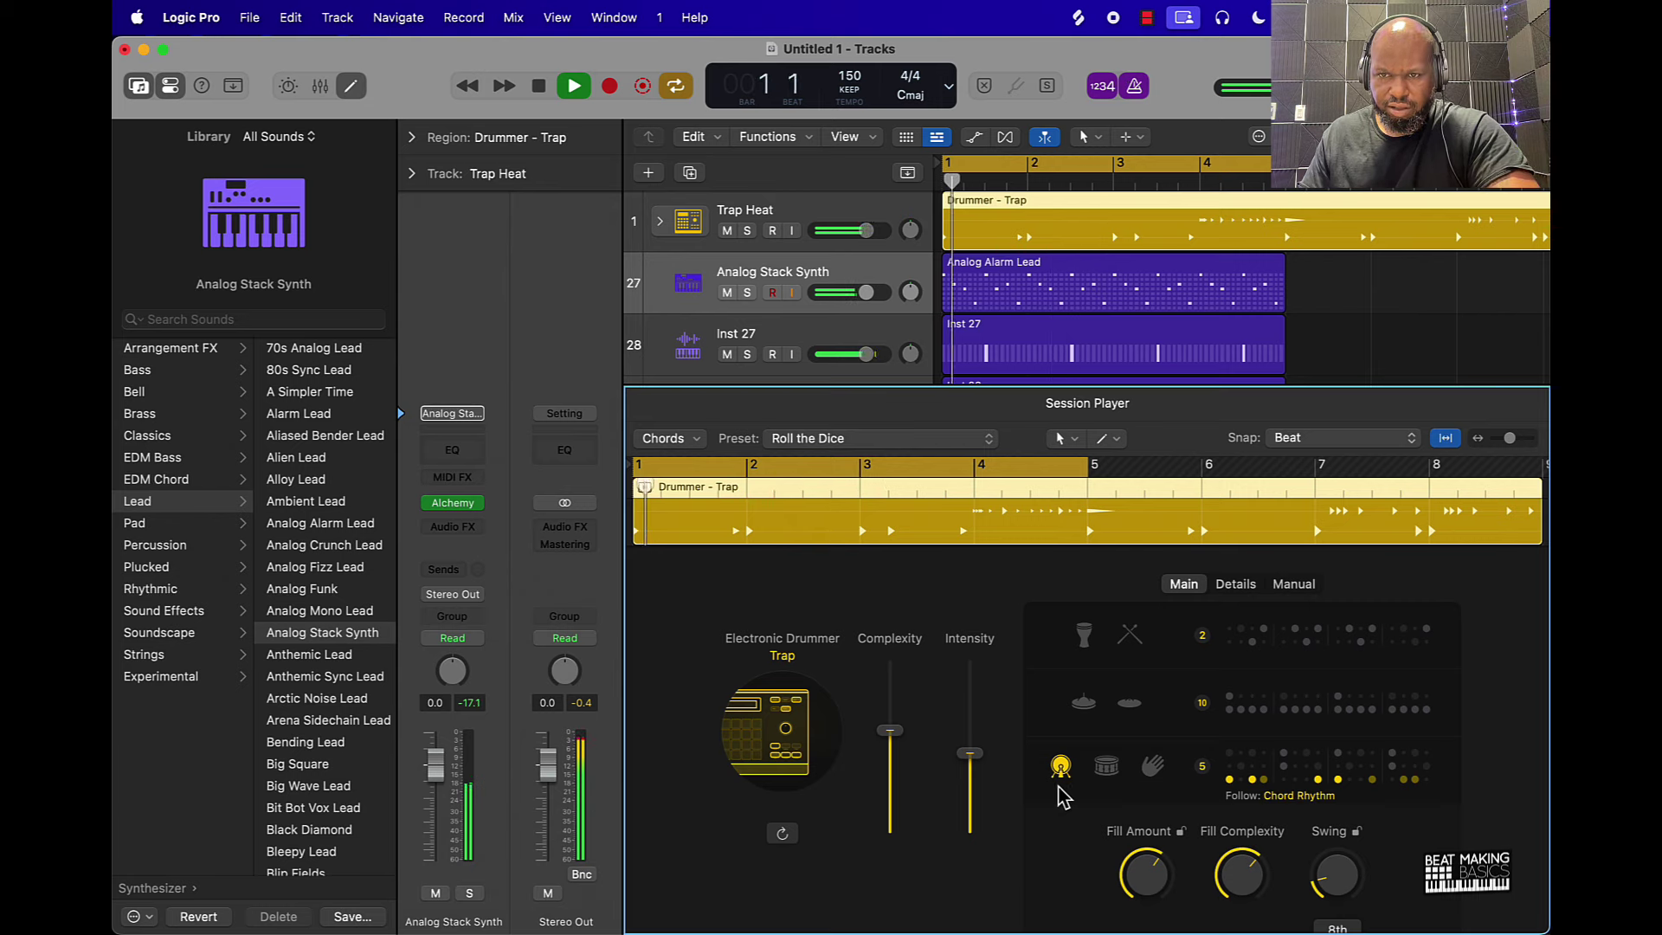
pyautogui.click(1293, 585)
pyautogui.click(1235, 585)
pyautogui.click(1184, 585)
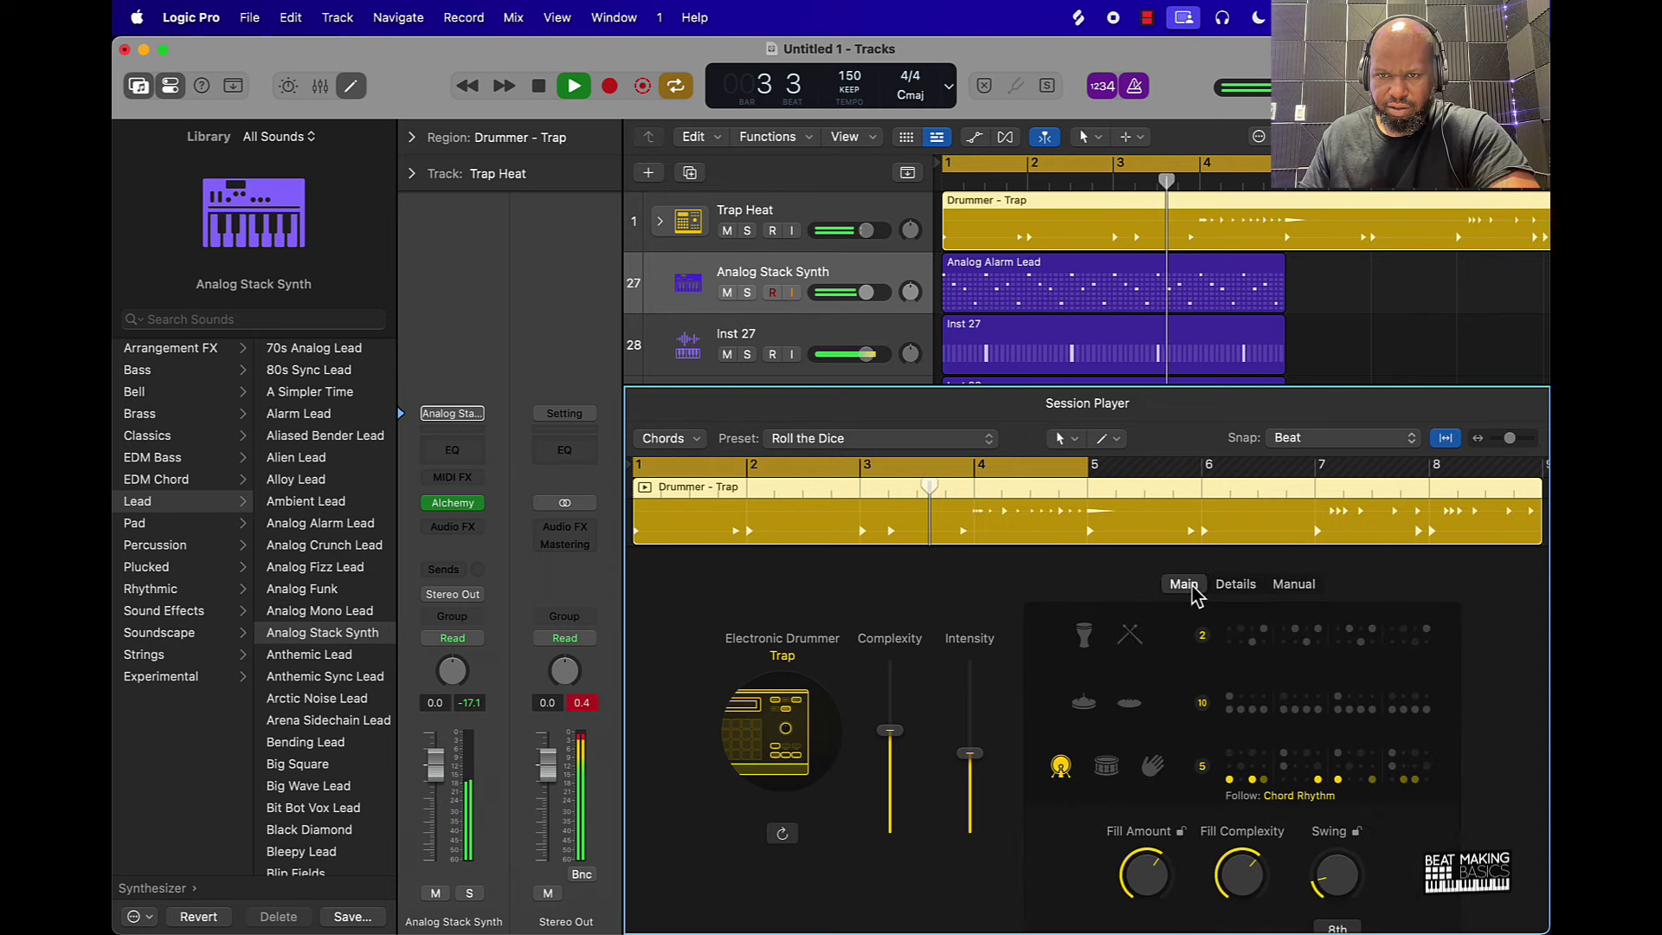
pyautogui.press('space')
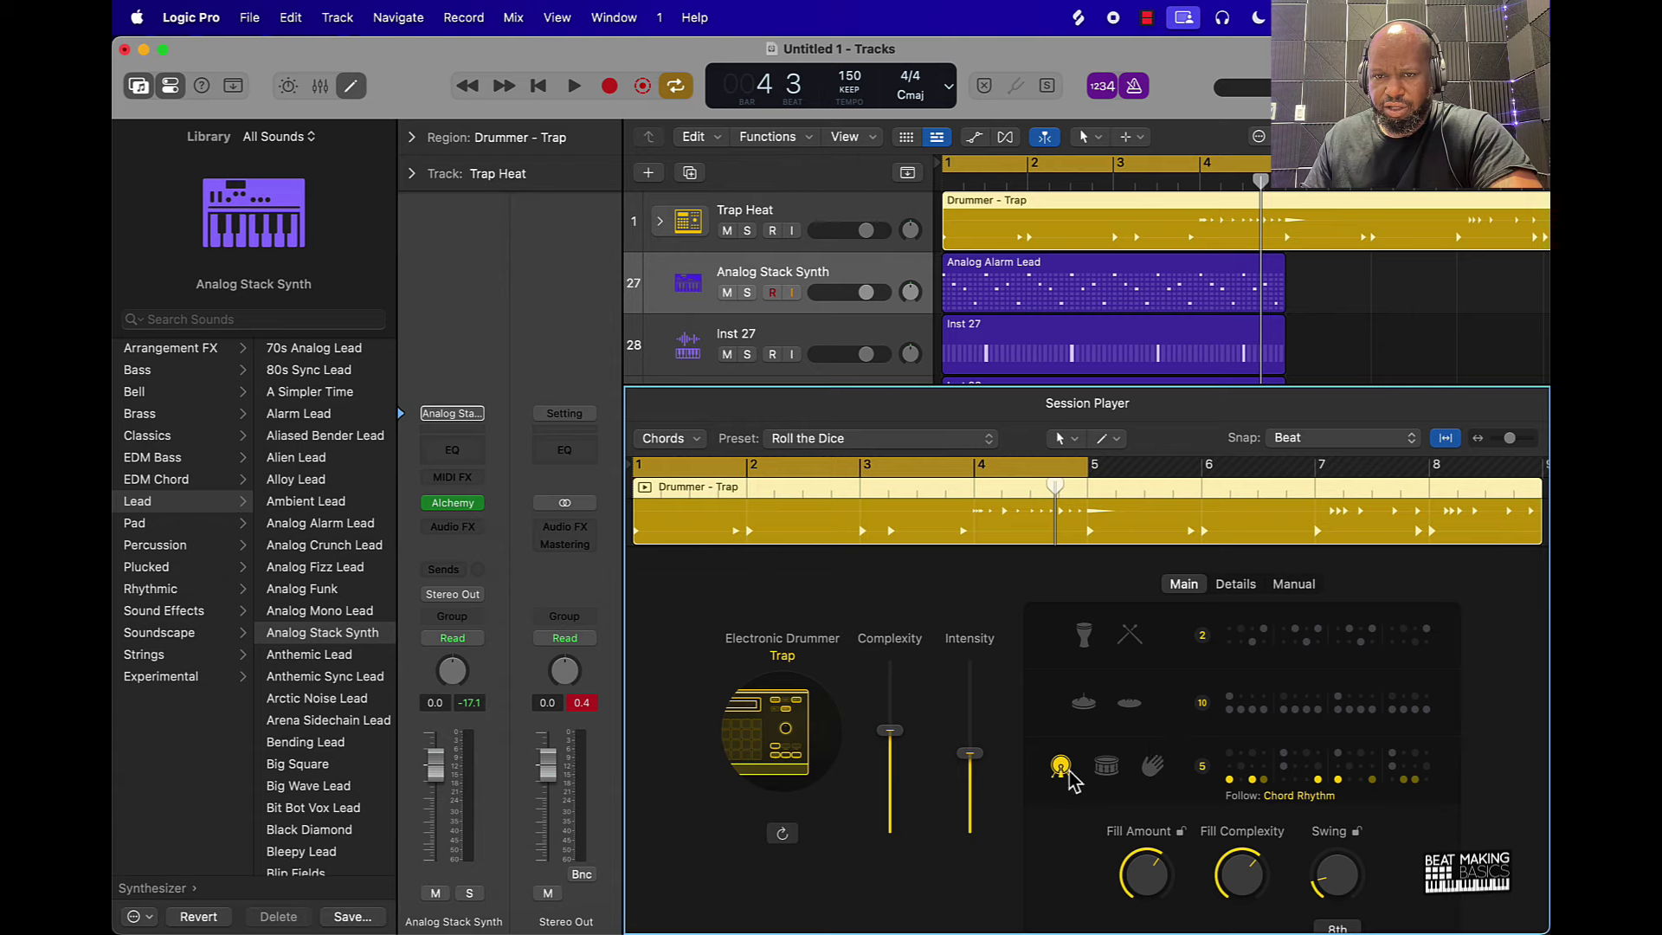
# Turn the Drummer - Trap region's Fill Complexity and Fill Amount down to minimum and convert the region to MIDI.
pyautogui.click(1250, 870)
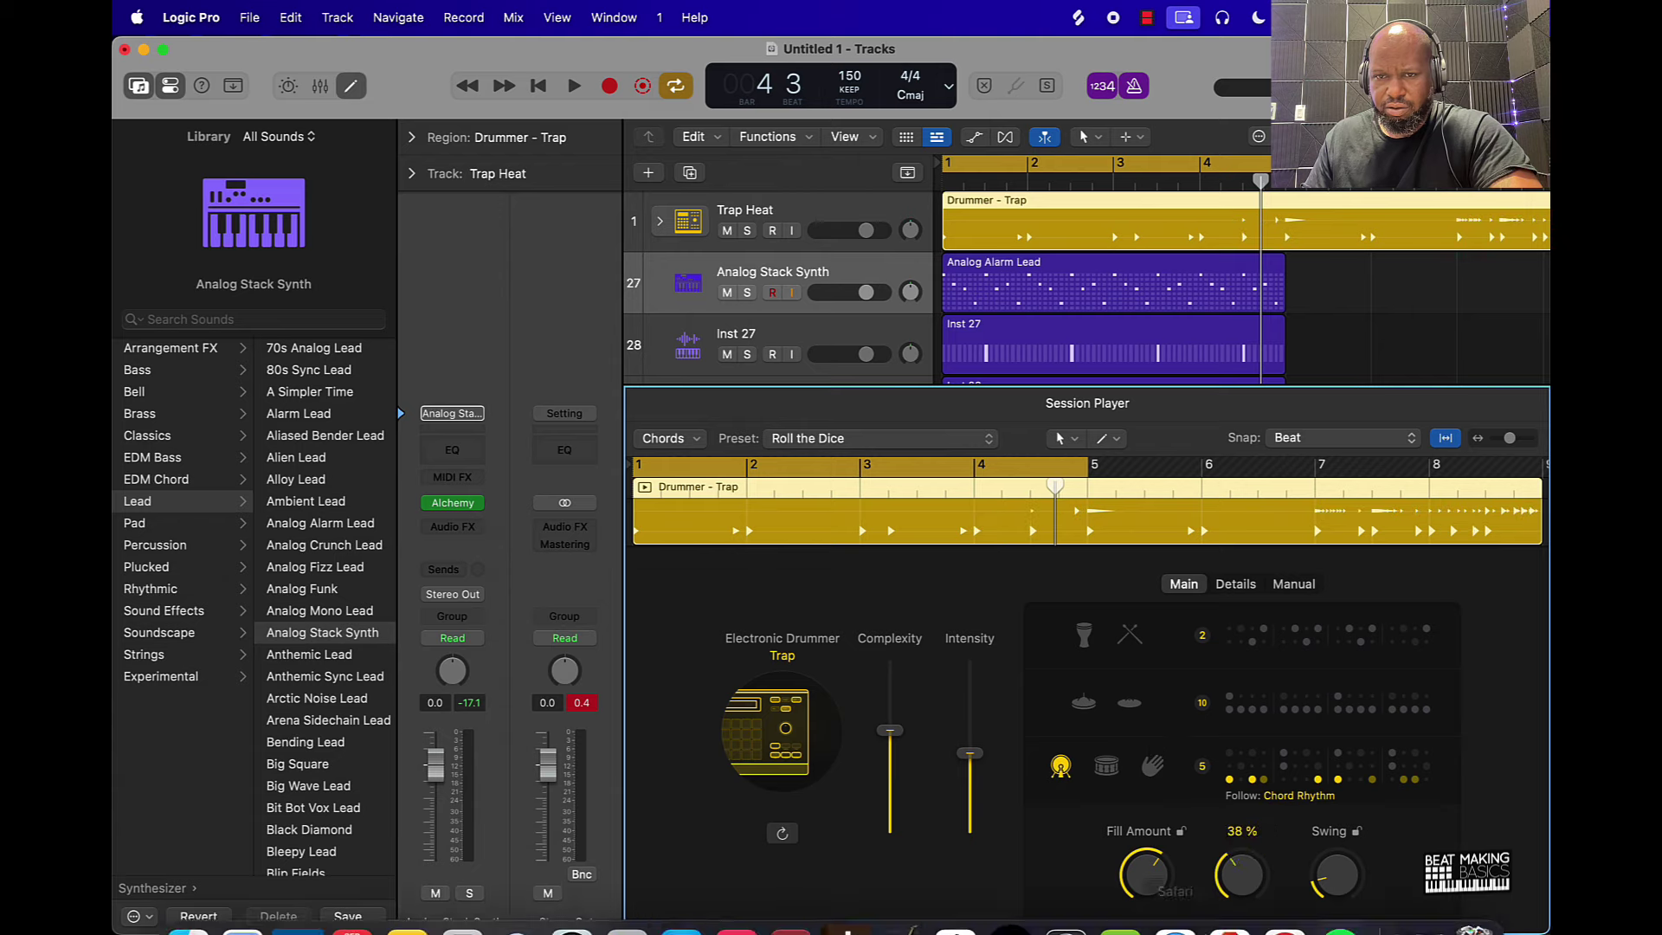
pyautogui.press('space')
pyautogui.moveTo(1245, 869)
pyautogui.mouseDown()
pyautogui.moveTo(1239, 900)
pyautogui.moveTo(1251, 853)
pyautogui.mouseUp()
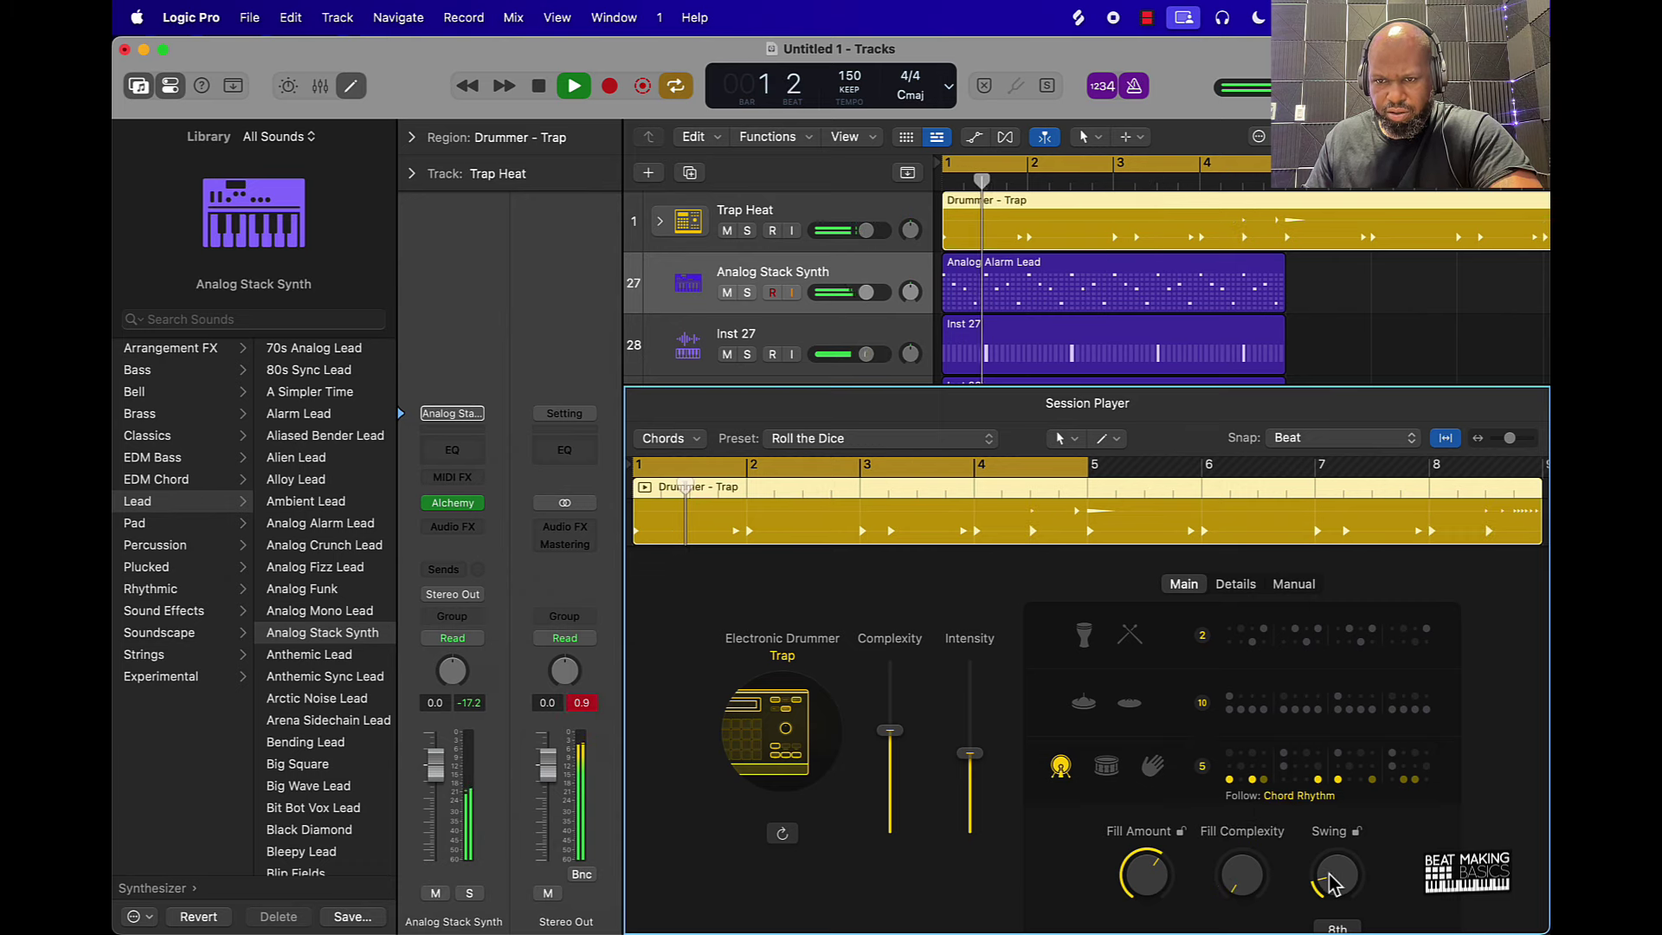
pyautogui.moveTo(1147, 876); pyautogui.dragTo(1151, 896)
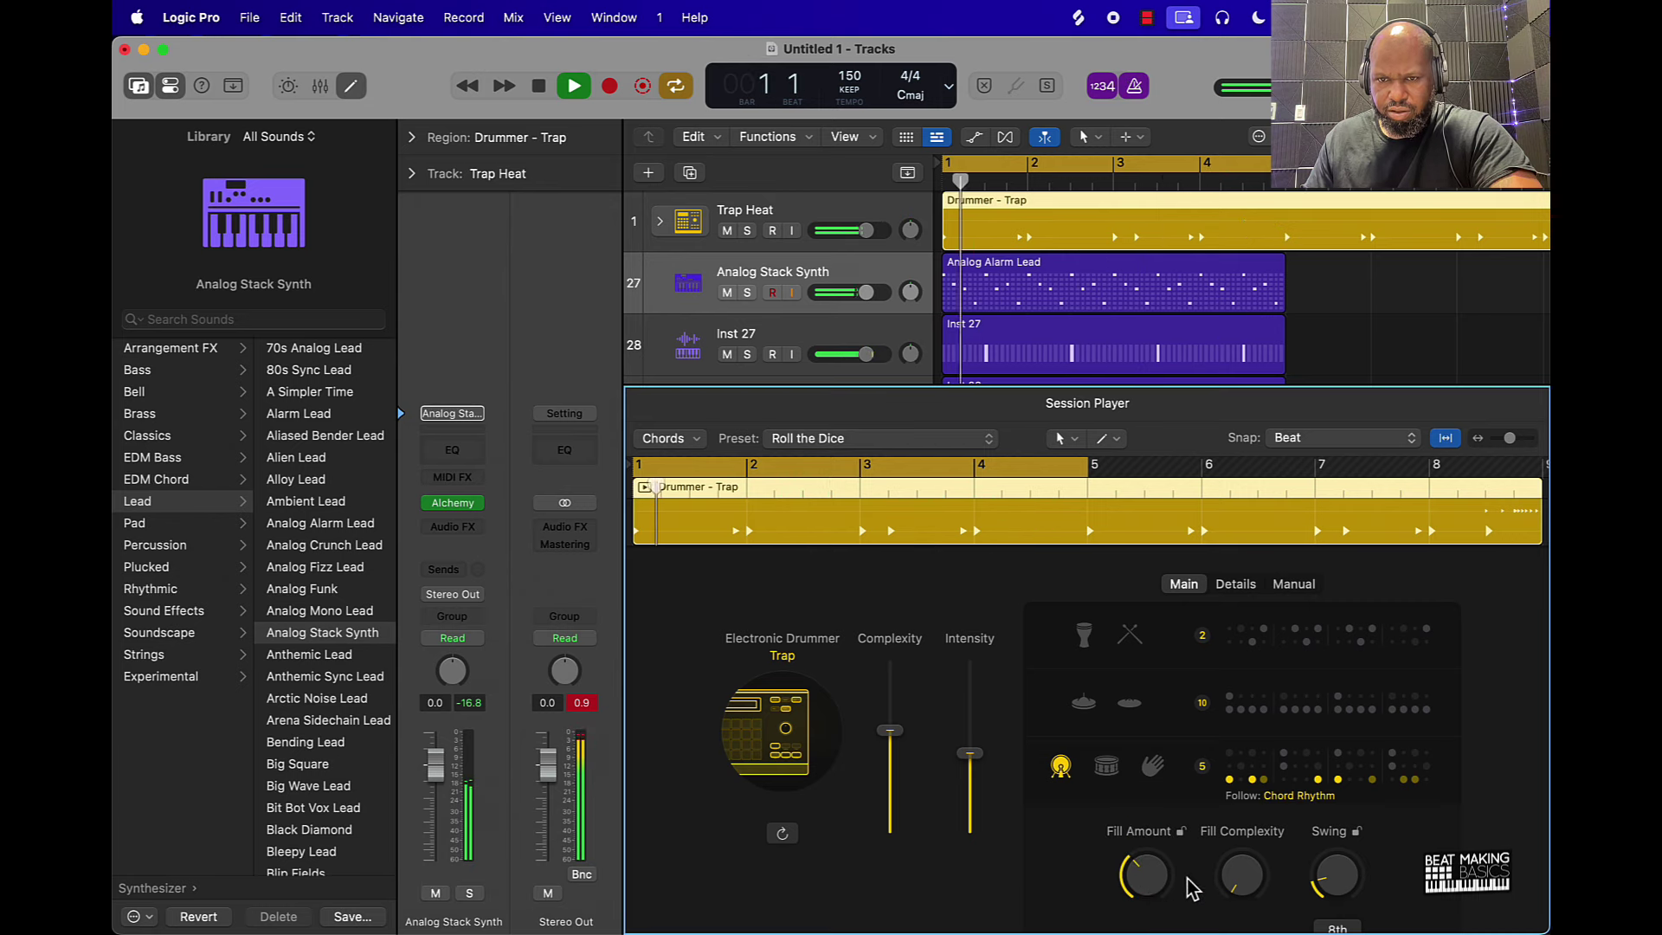
pyautogui.press('space')
pyautogui.moveTo(1141, 872); pyautogui.dragTo(1162, 920)
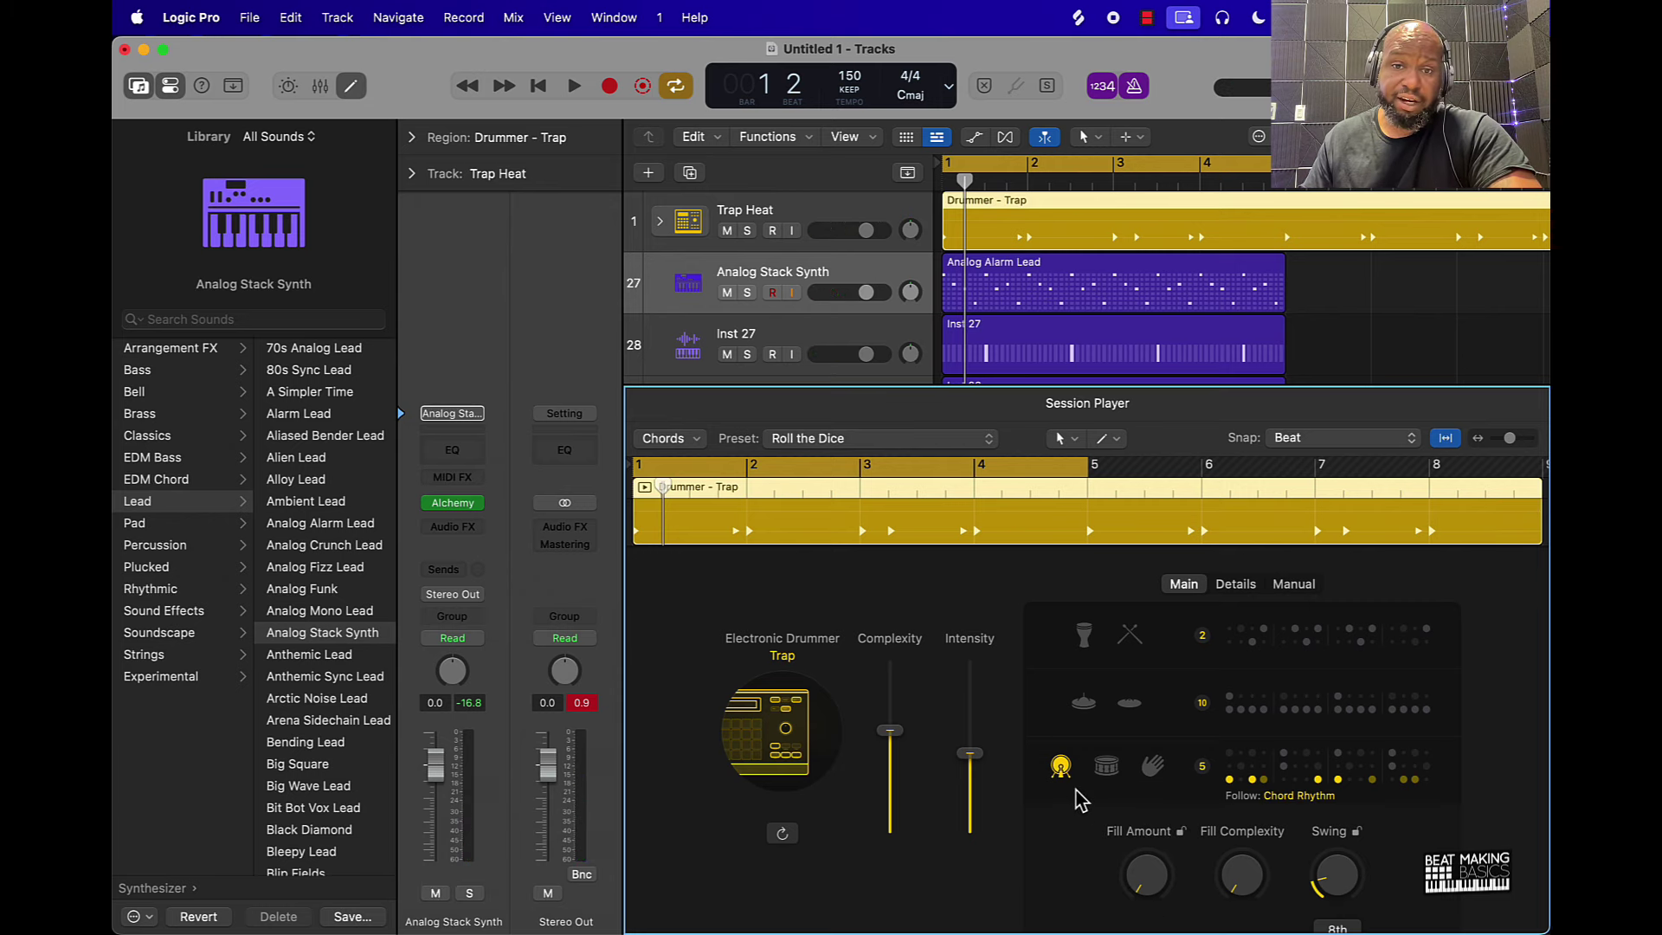
pyautogui.rightClick(1047, 236)
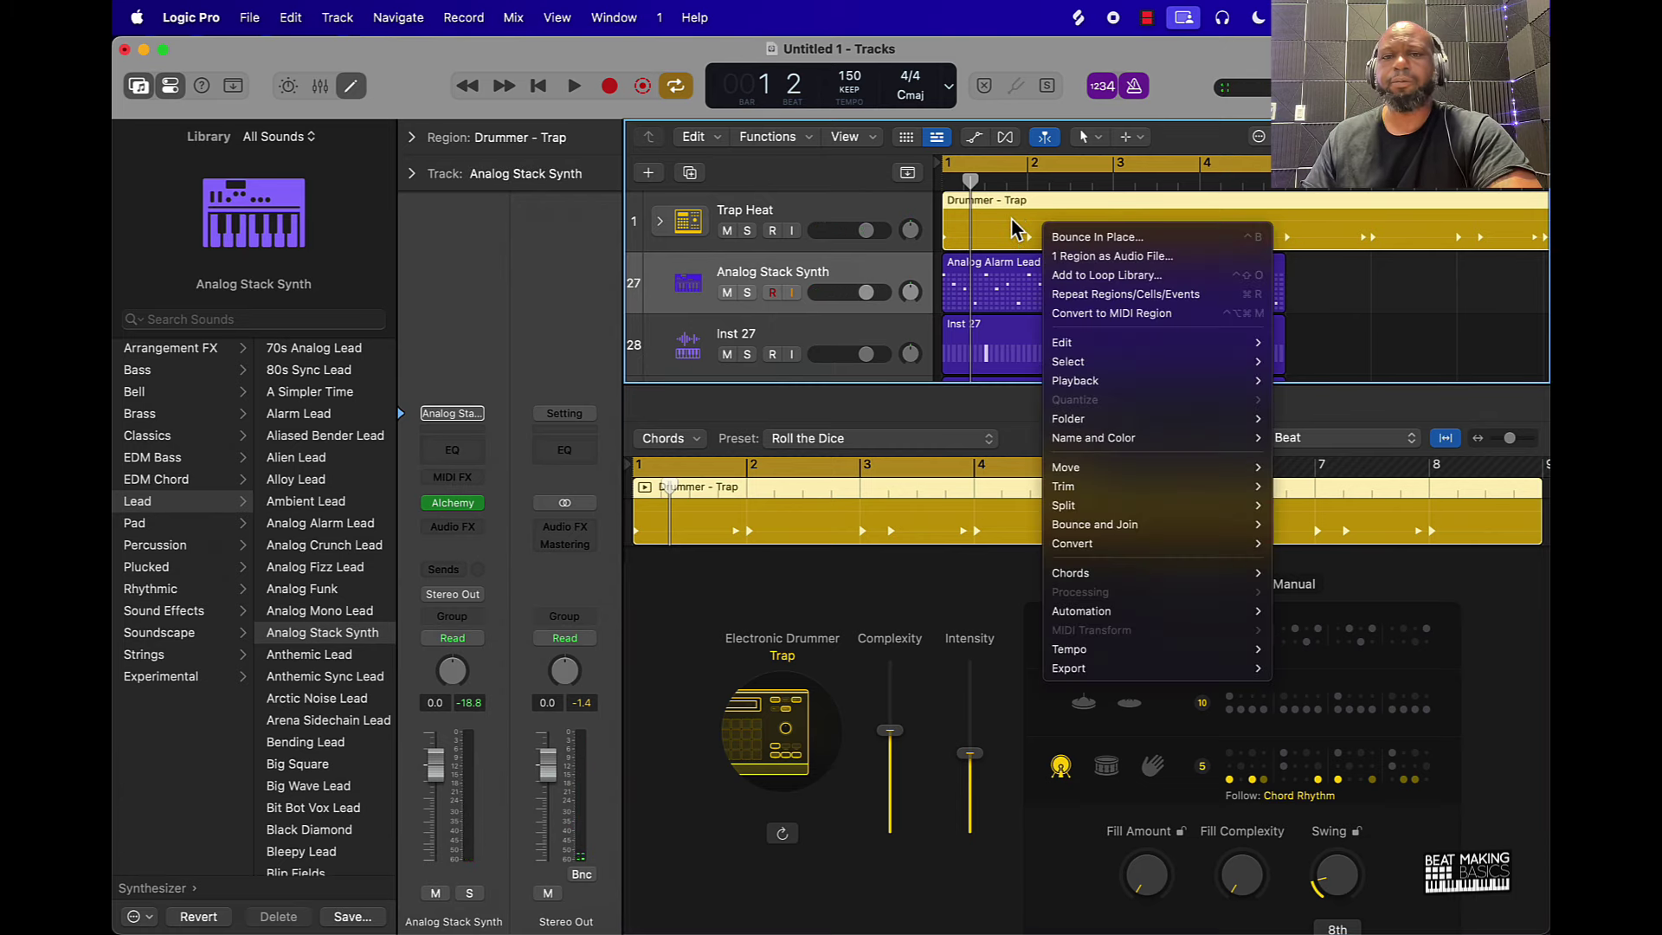
pyautogui.click(1098, 313)
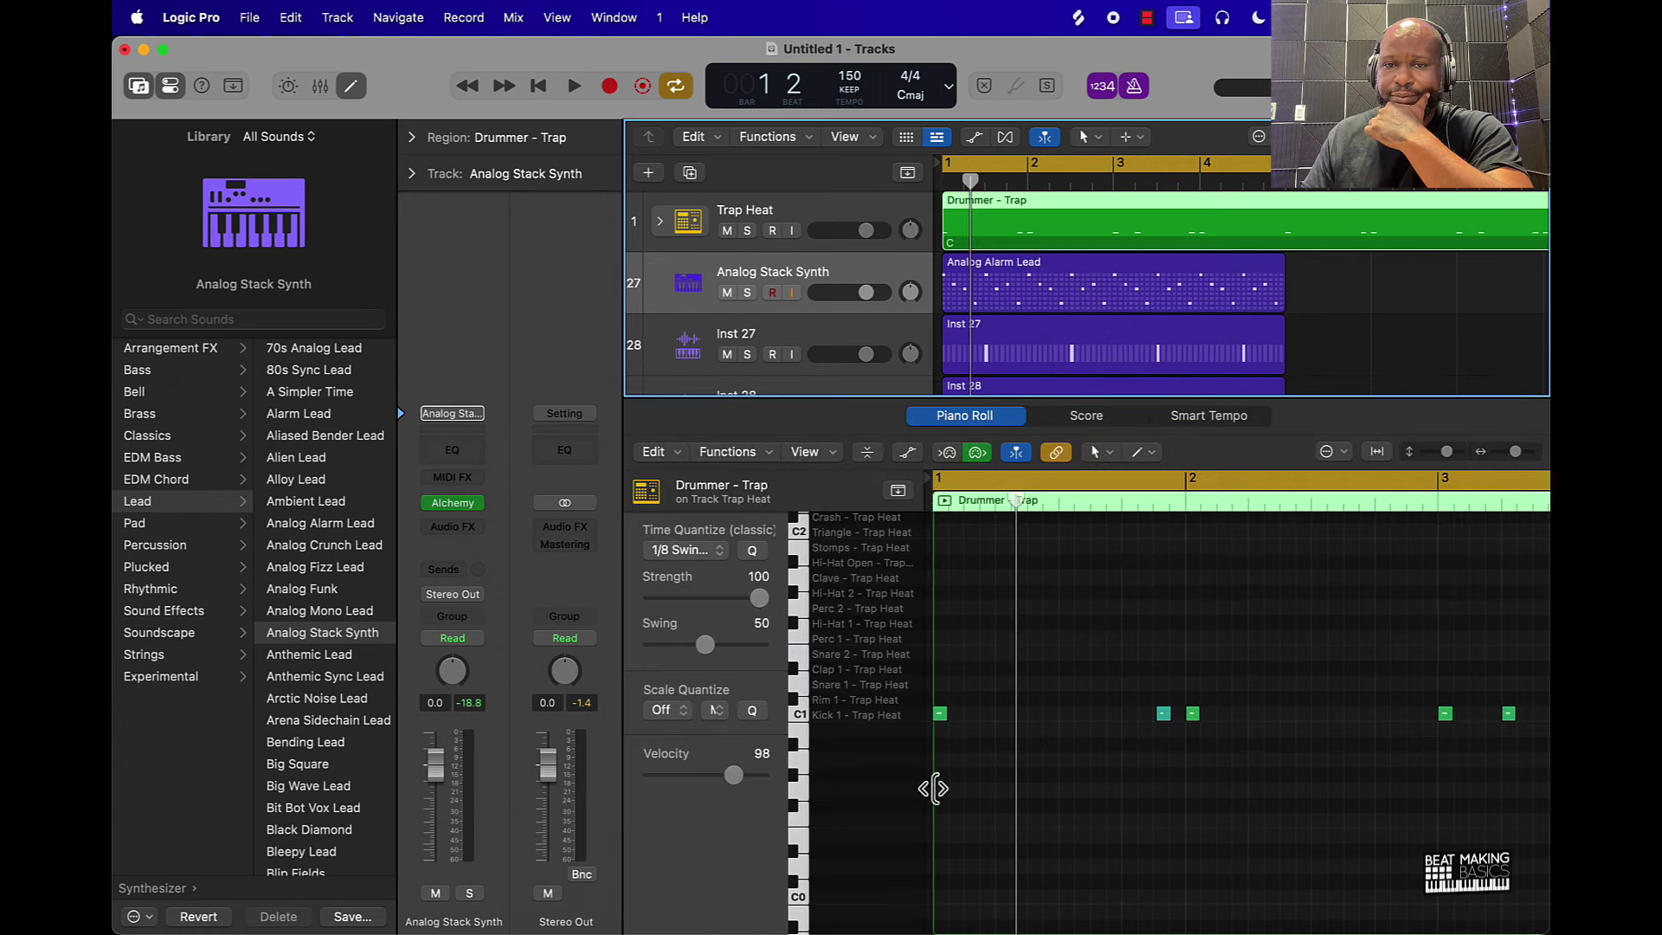
# Create one software instrument track that uses a mono Quick Sampler.
pyautogui.click(649, 173)
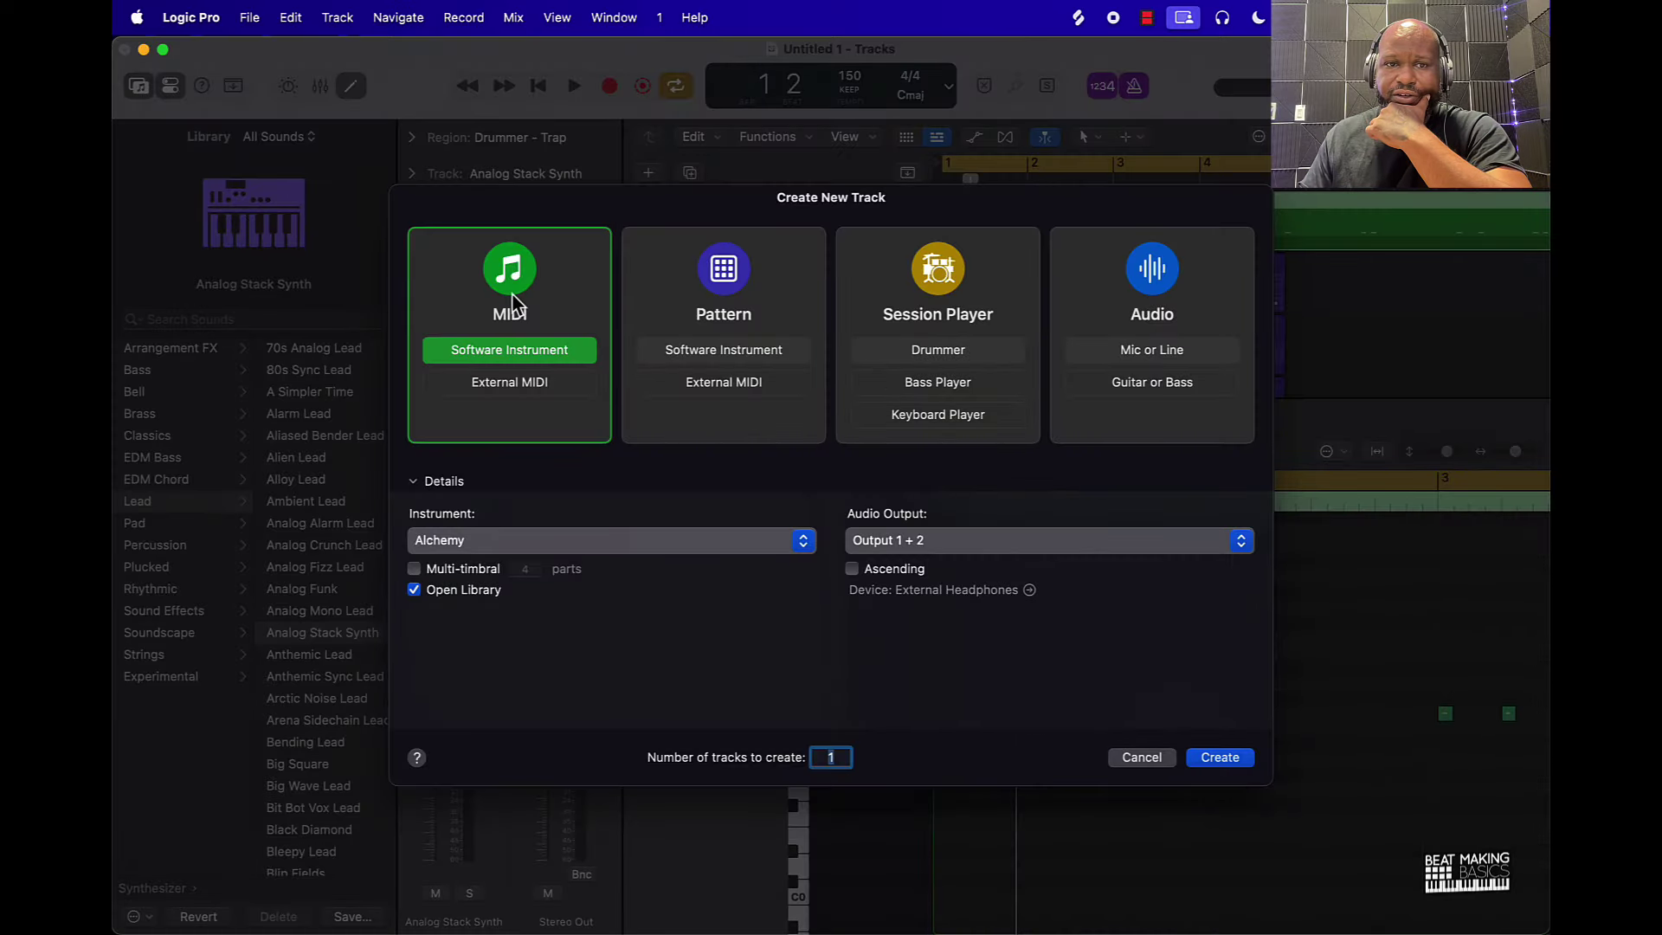
pyautogui.moveTo(517, 552)
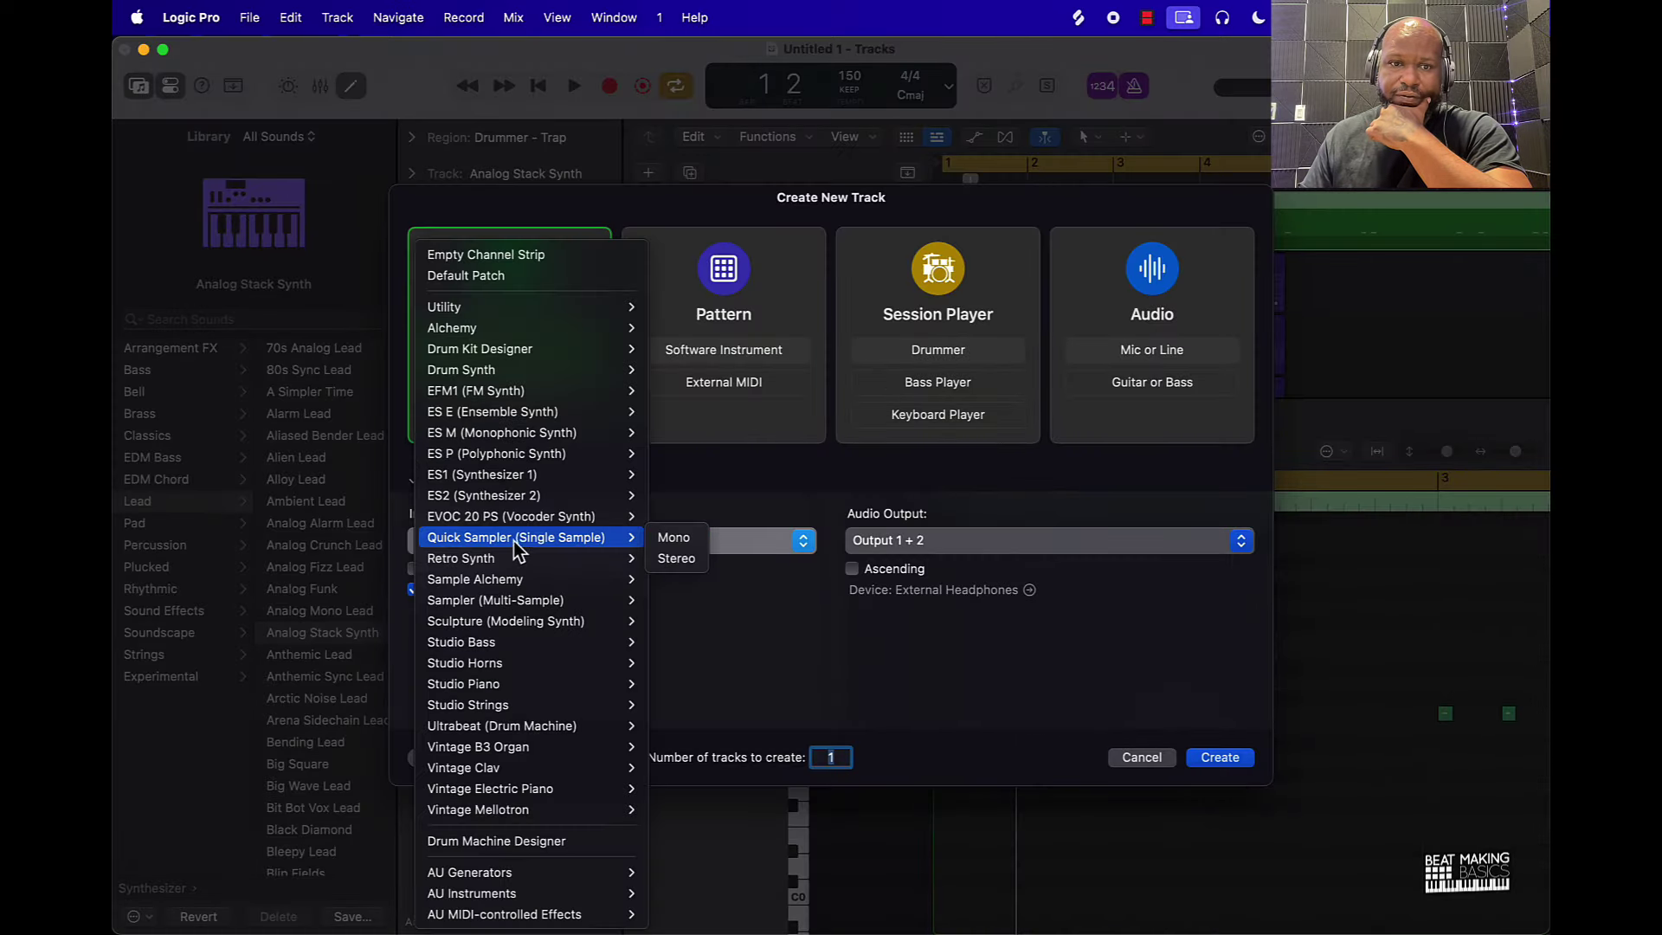
pyautogui.click(675, 539)
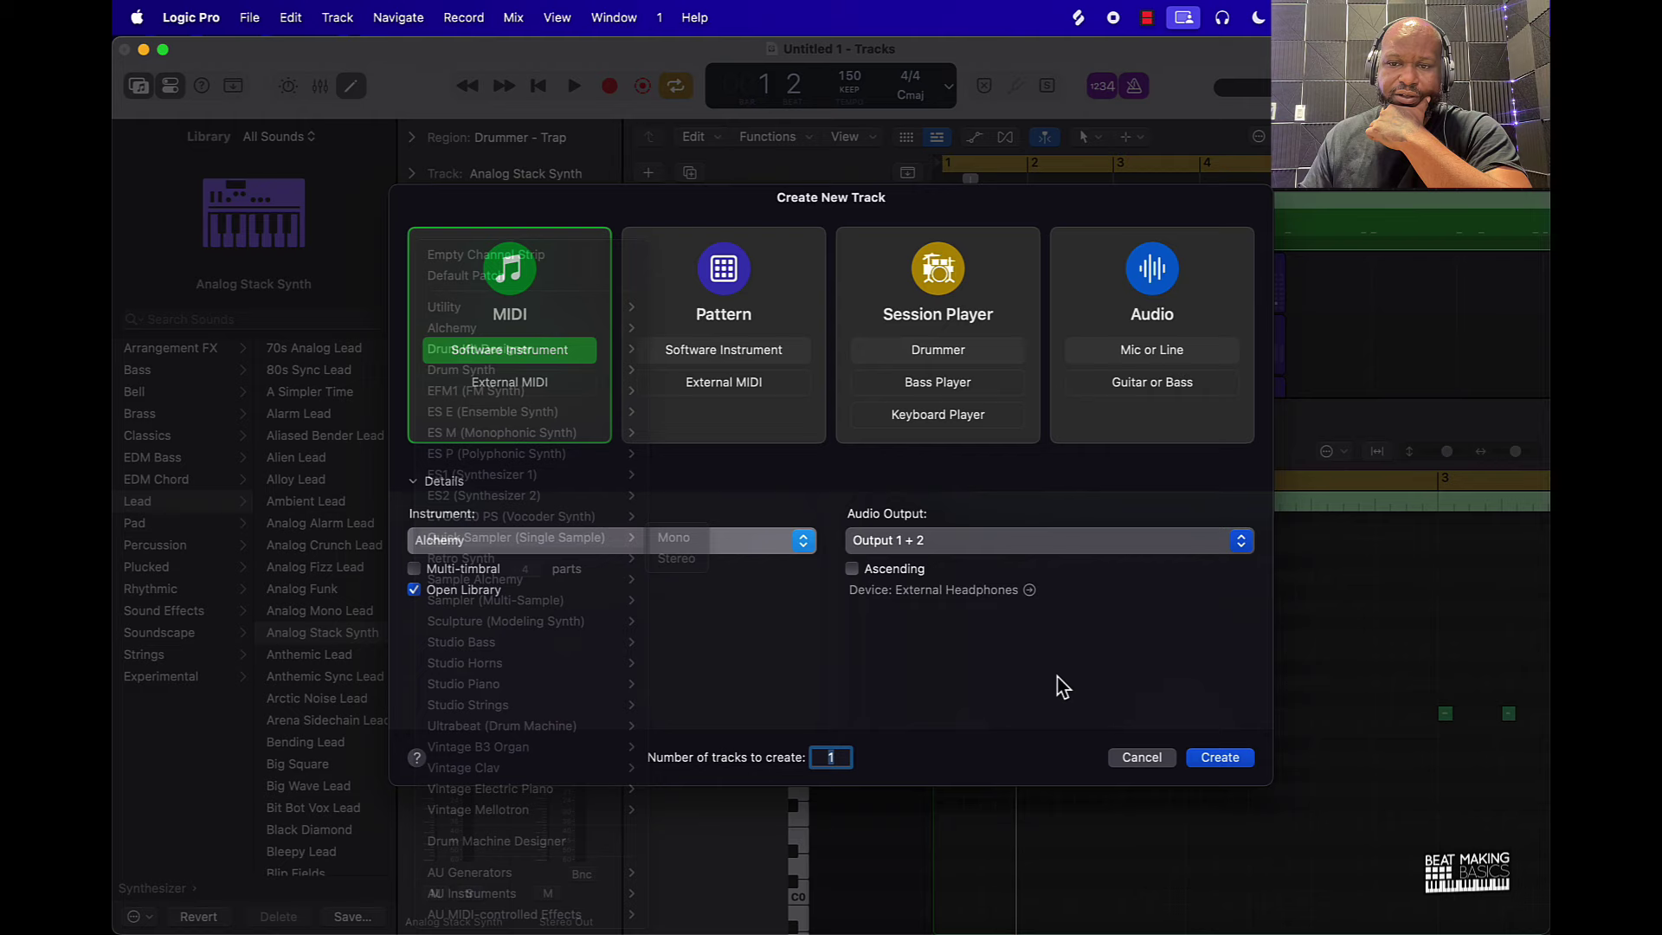
pyautogui.click(1216, 758)
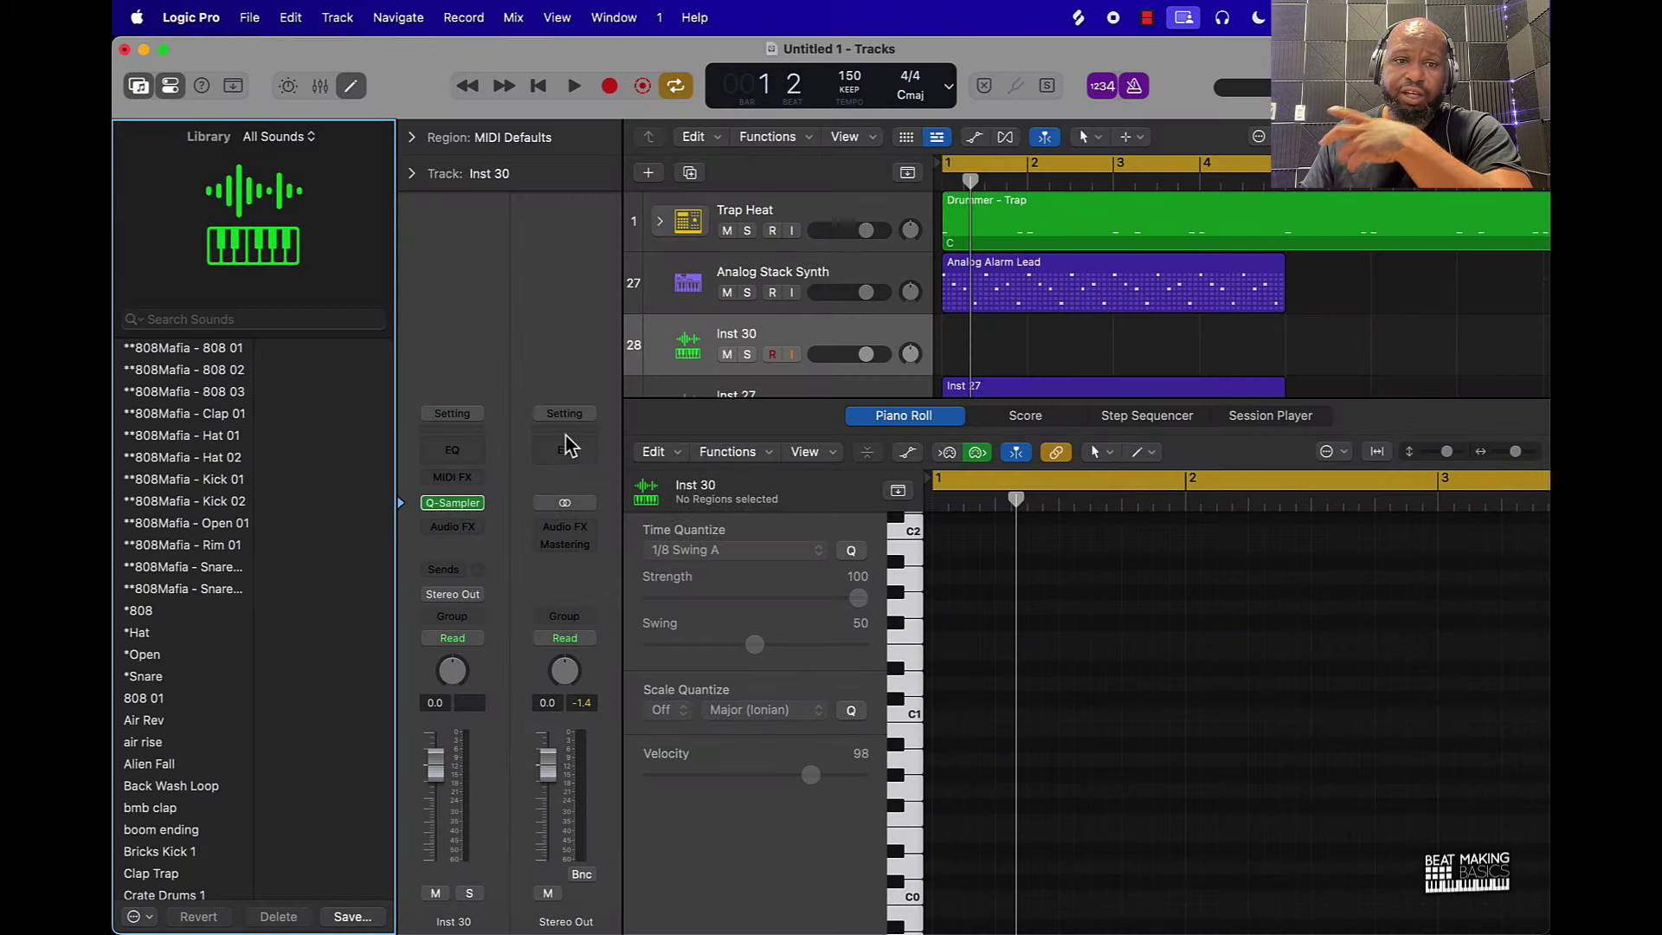
# Load the Bricks Kick 1 preset into the new track's Quick Sampler and close the plug-in window.
pyautogui.click(467, 504)
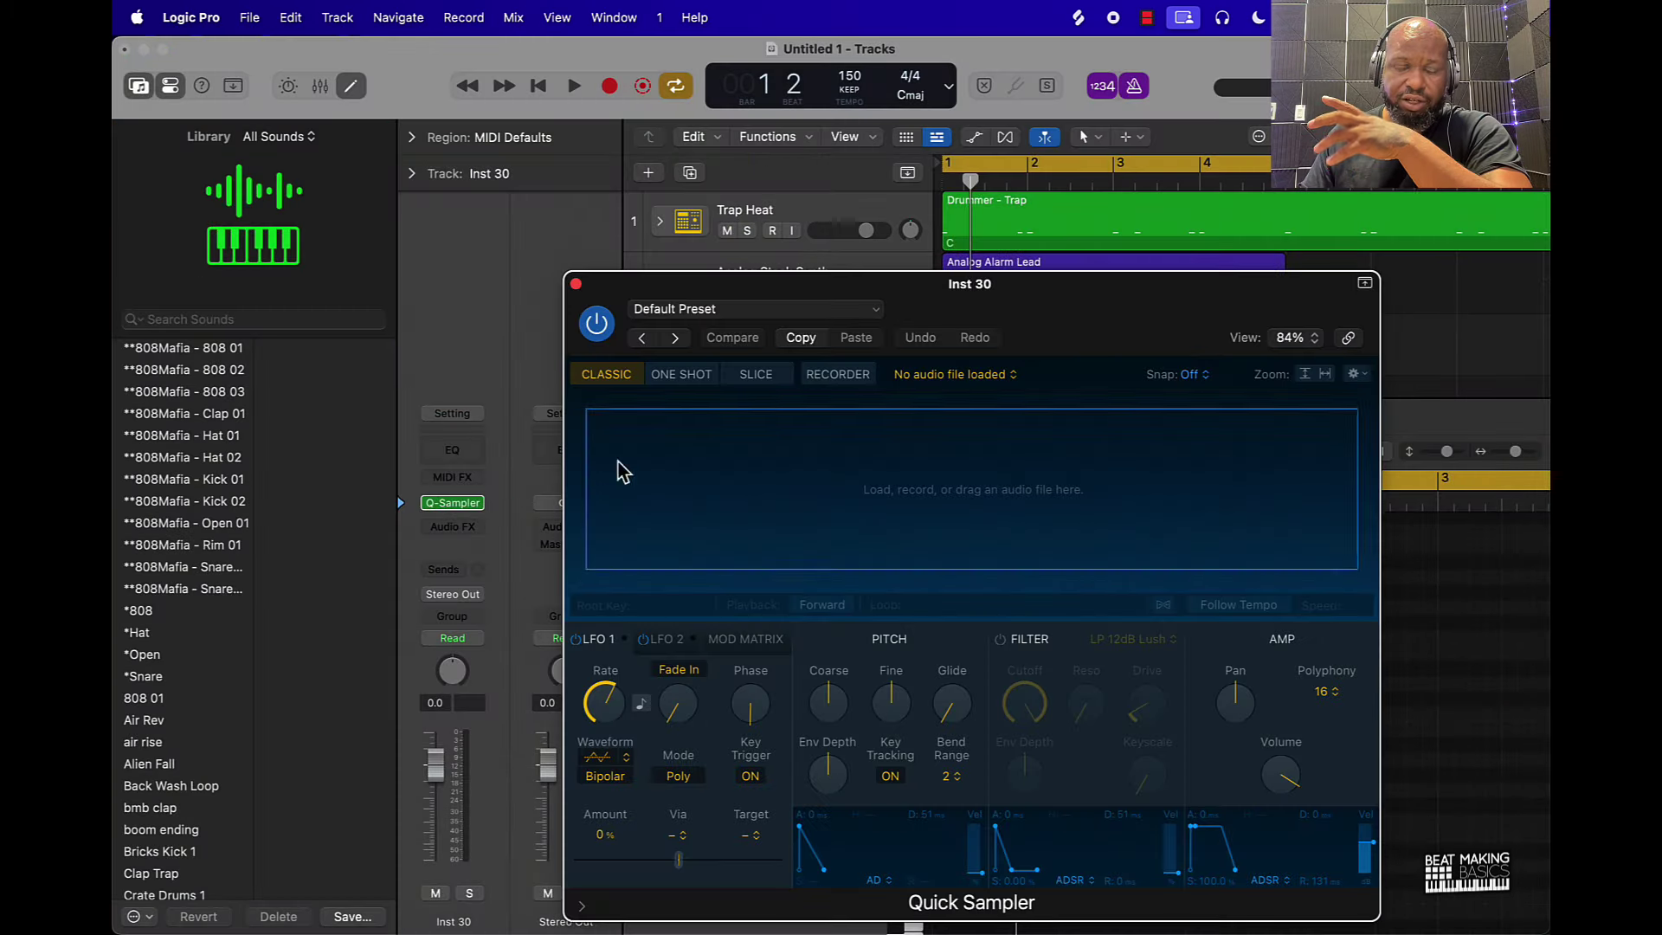
pyautogui.click(711, 311)
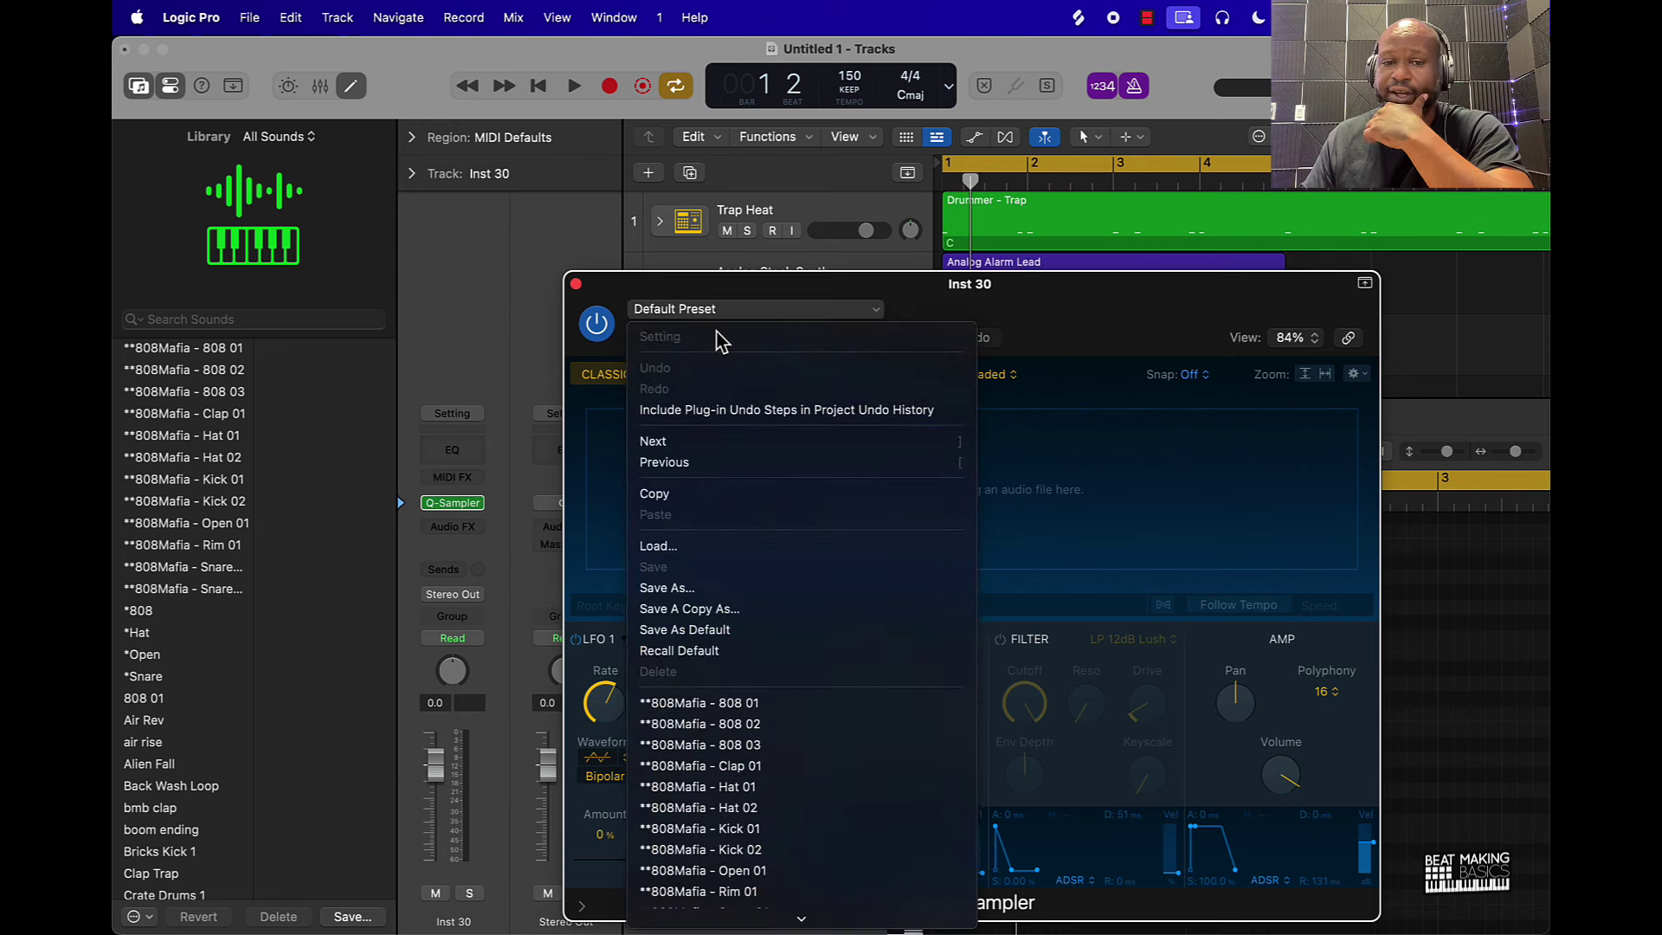
pyautogui.scroll(-10, 762, 693)
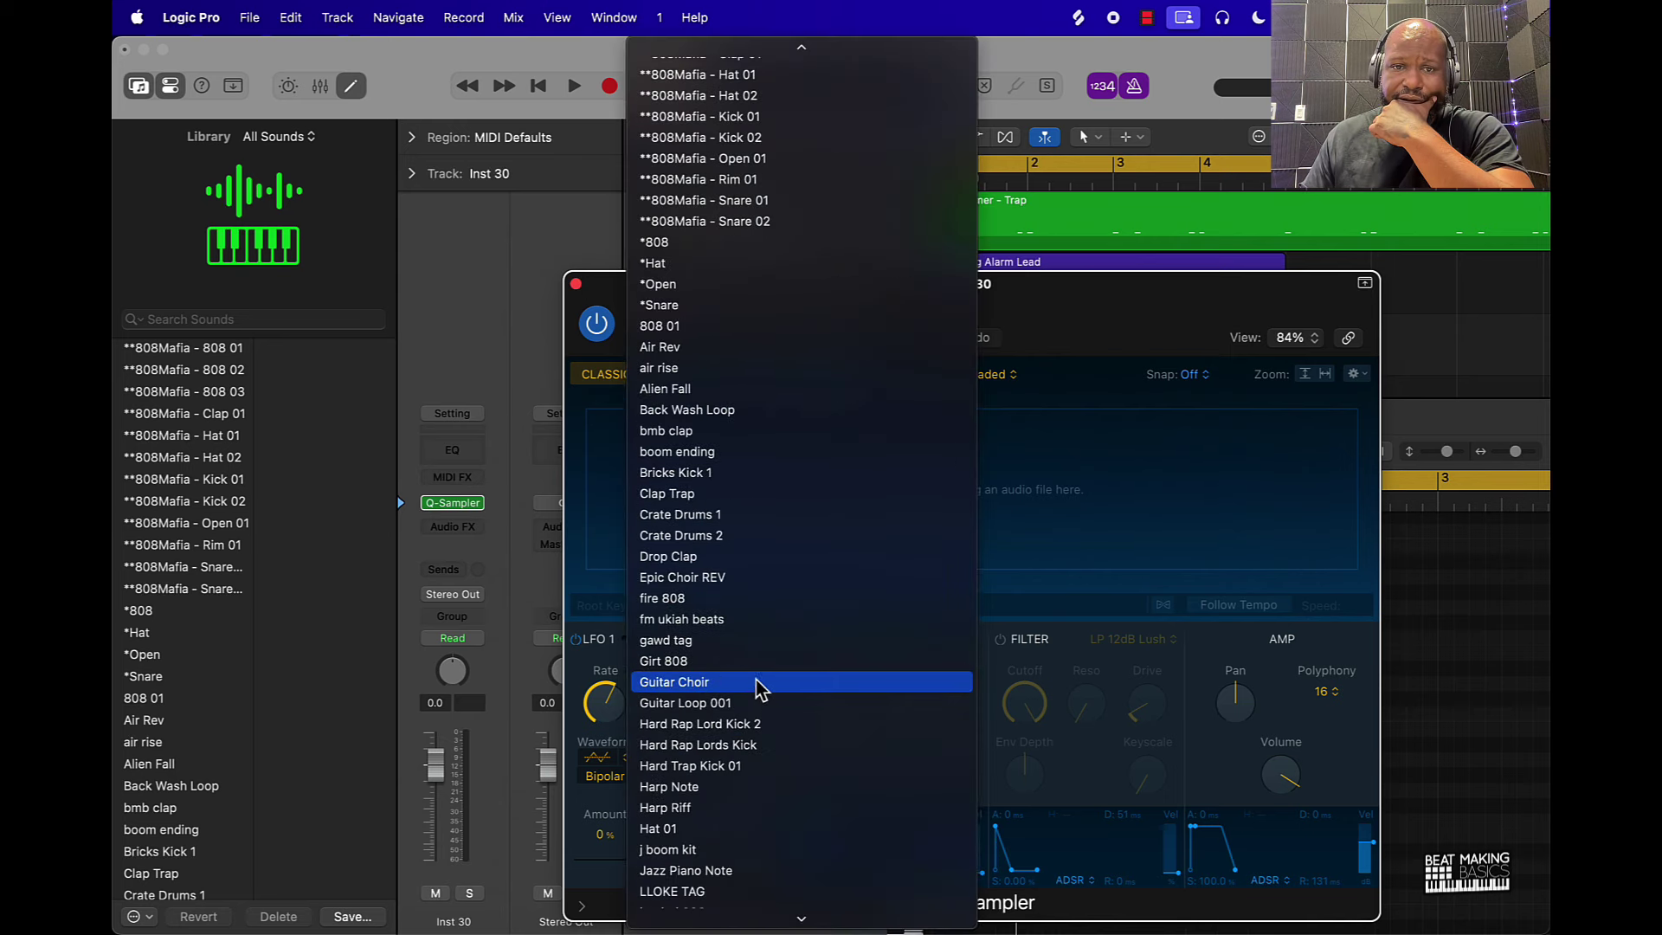
pyautogui.click(703, 472)
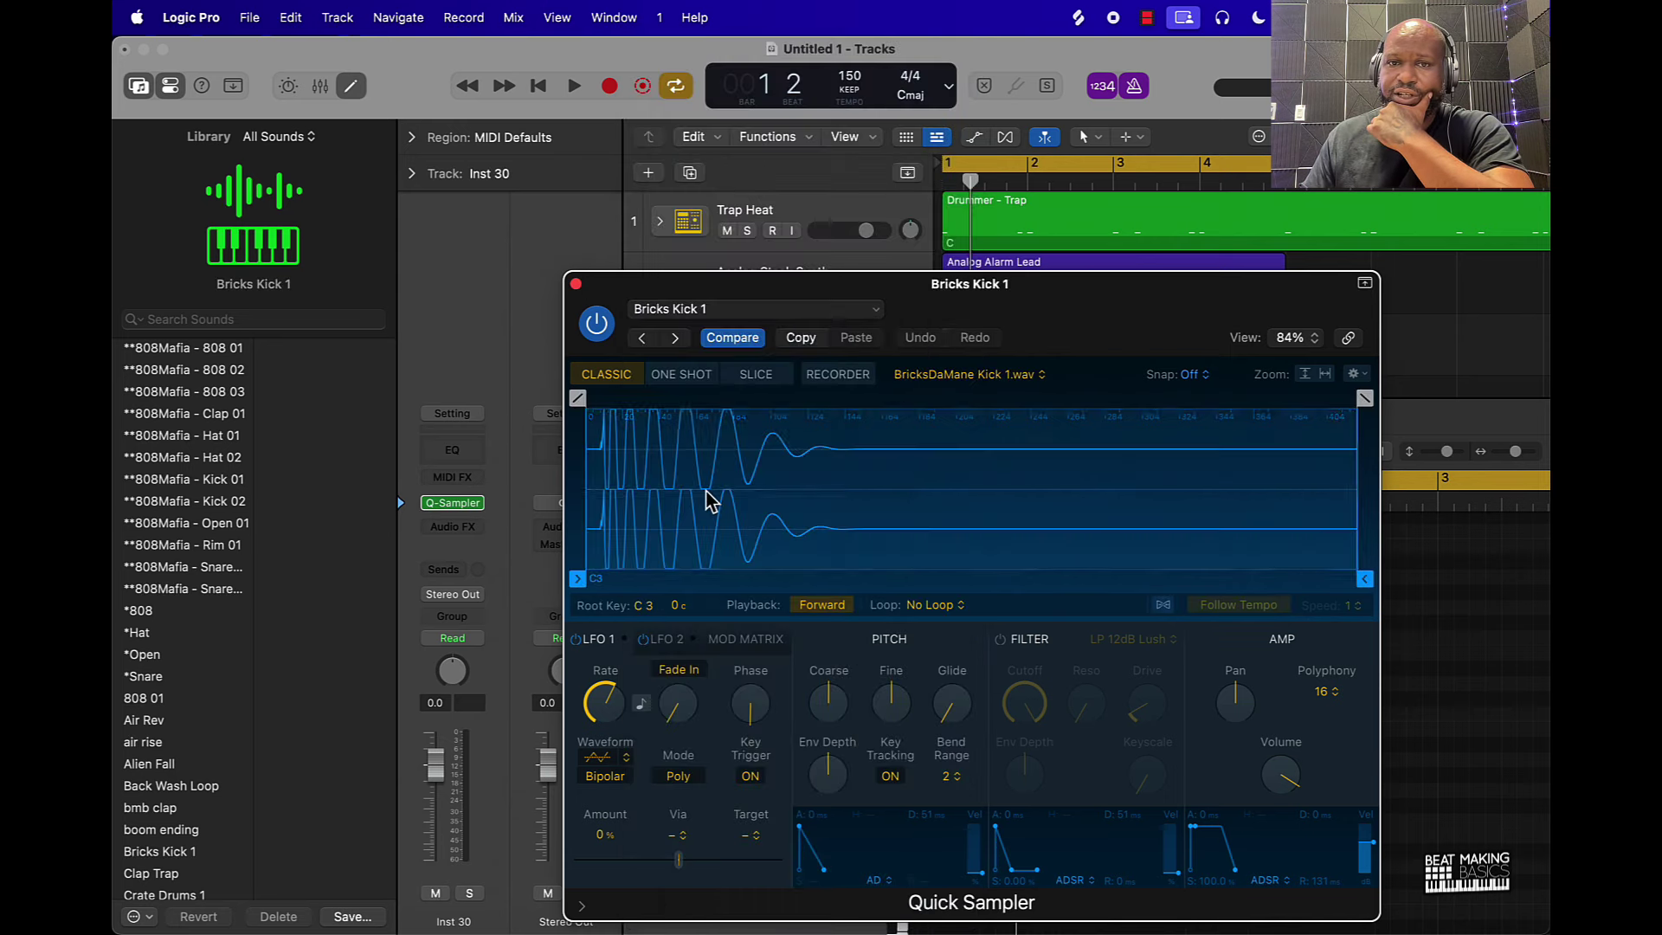
pyautogui.click(576, 283)
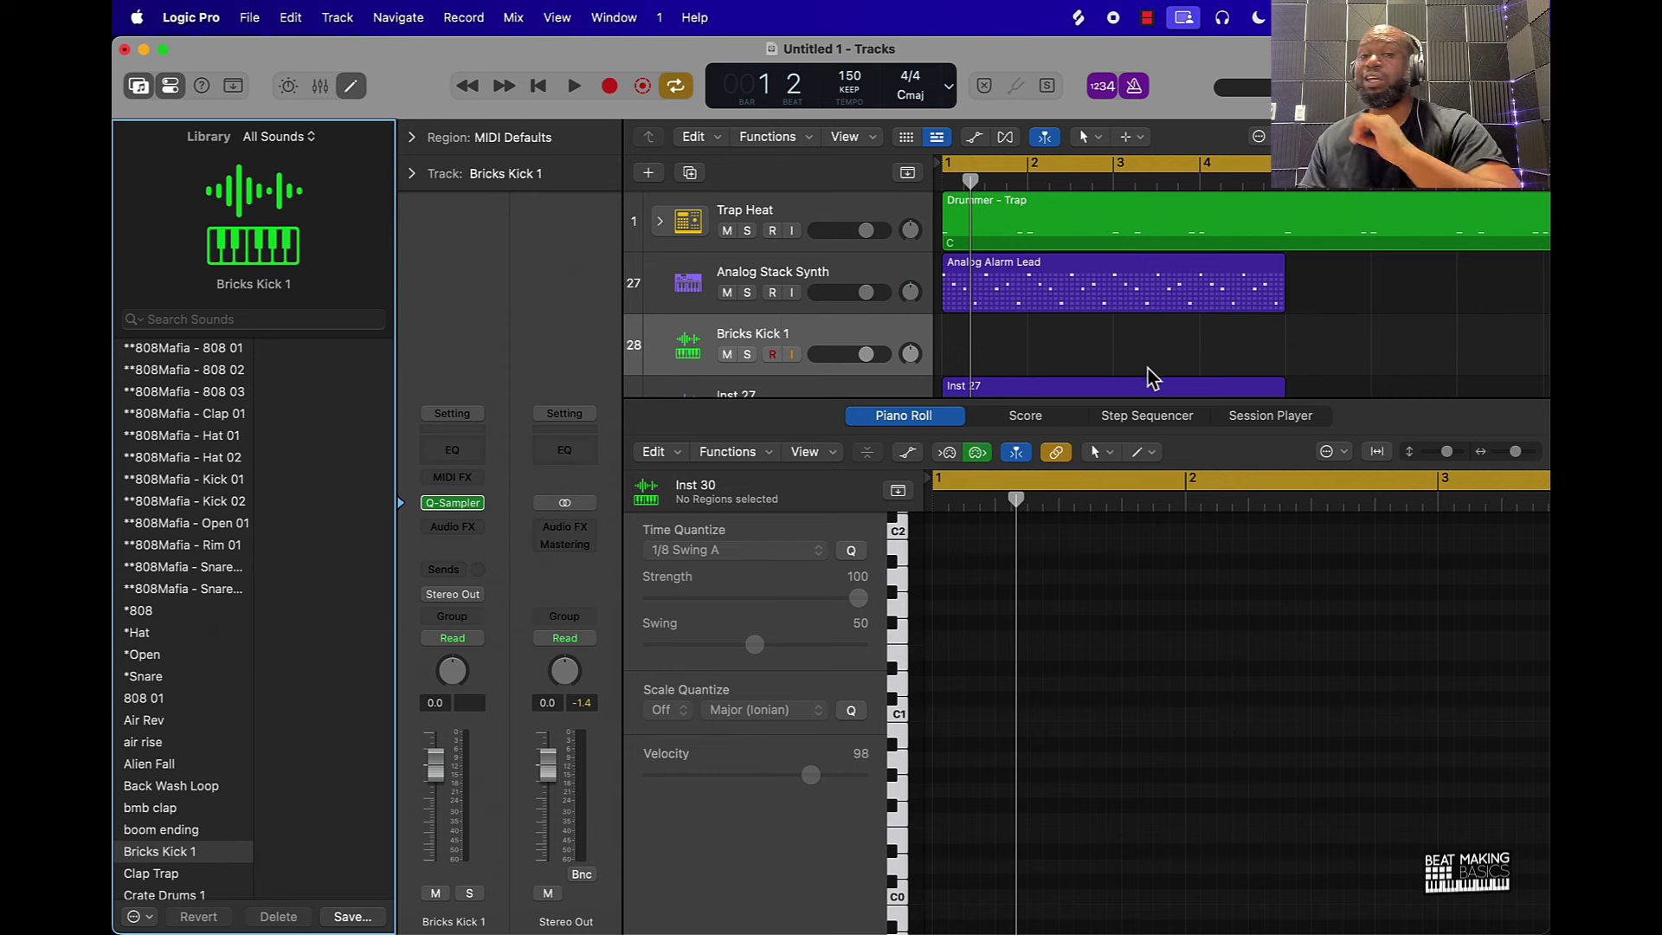
# Move the Drummer - Trap region from the Trap Heat track onto the Bricks Kick 1 track and play it briefly.
pyautogui.moveTo(1017, 245); pyautogui.dragTo(1006, 364)
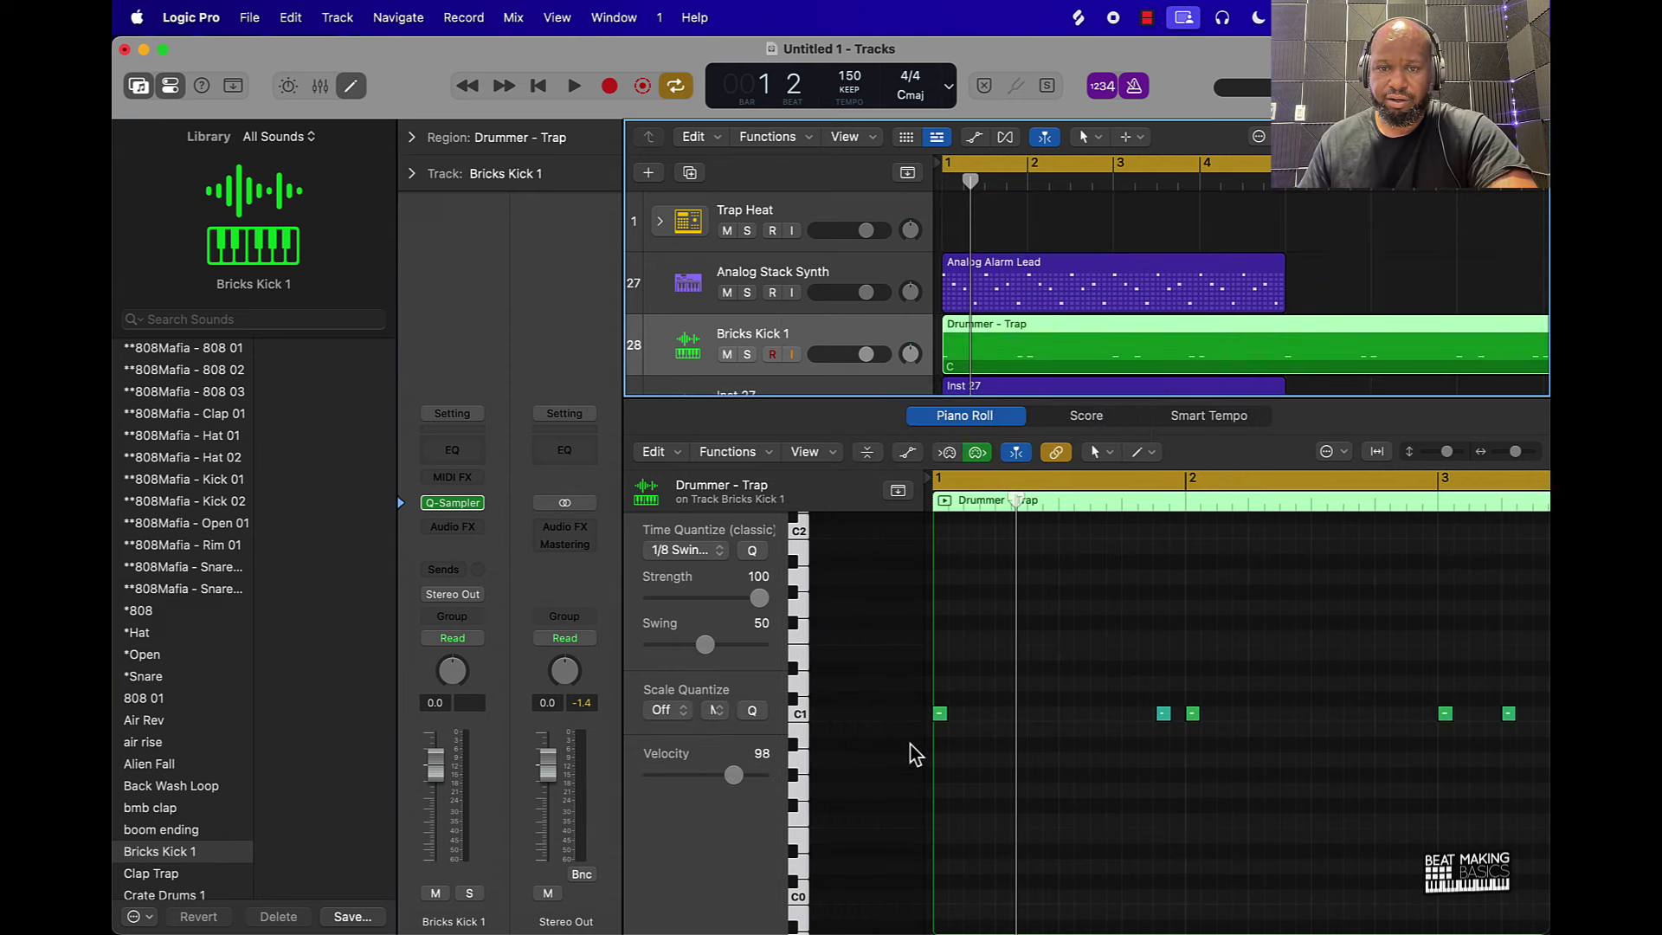
pyautogui.press('space')
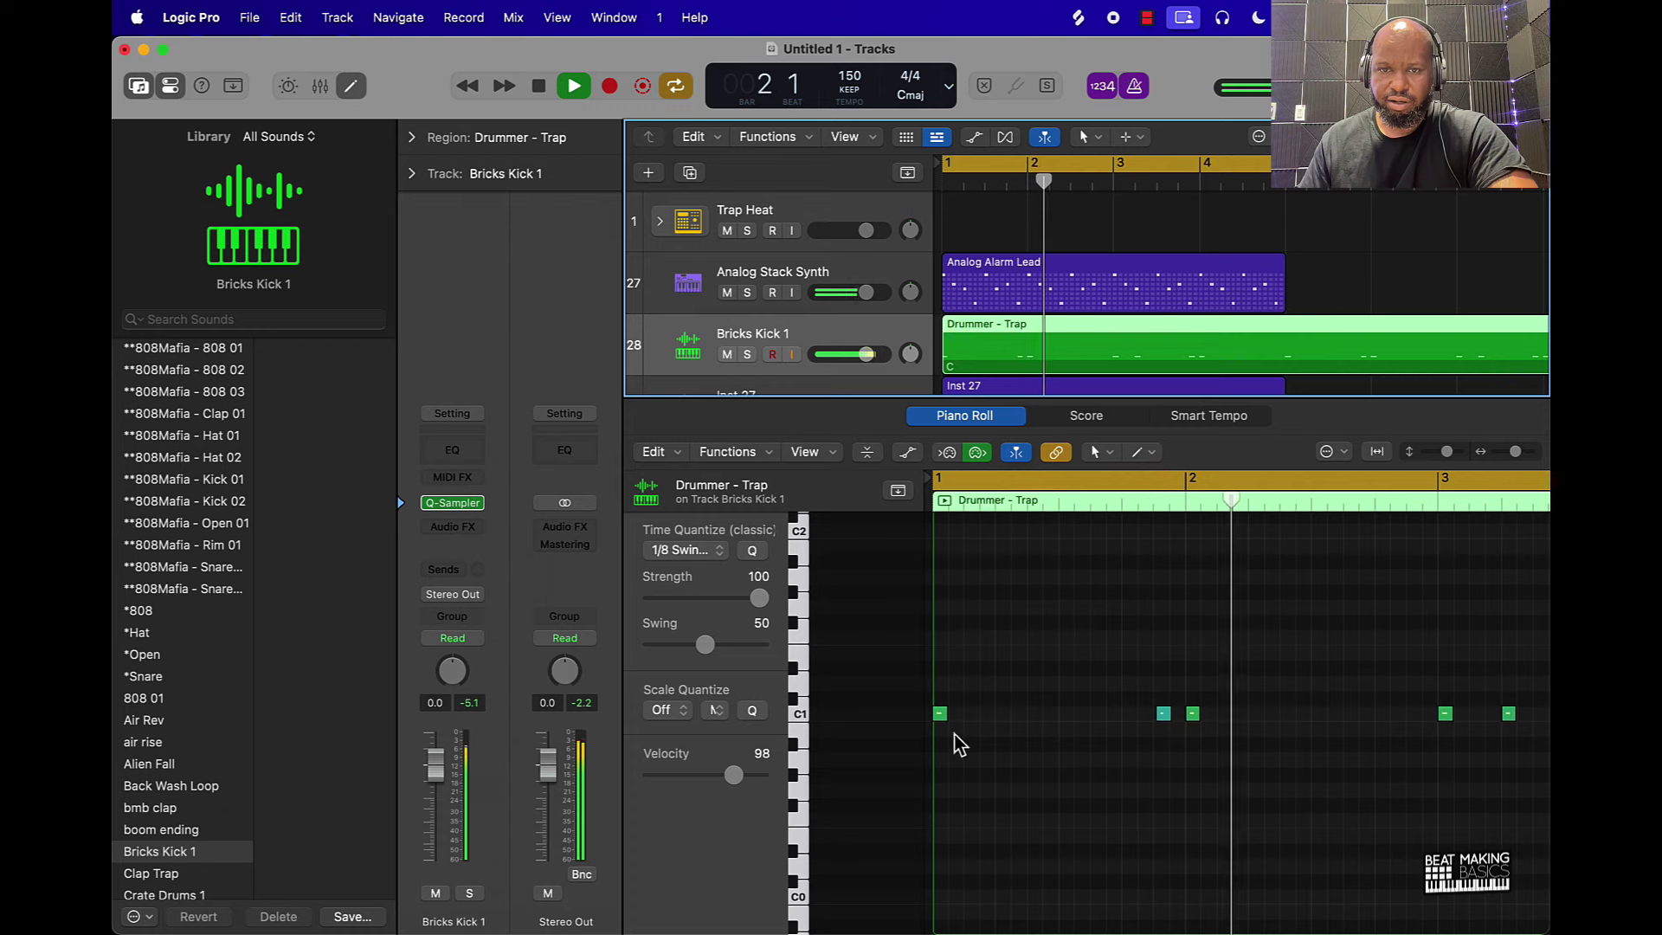
pyautogui.press('space')
# Select all kick notes in the Drummer - Trap region and display the channel 1 Note Velocity lane beneath them.
pyautogui.click(907, 452)
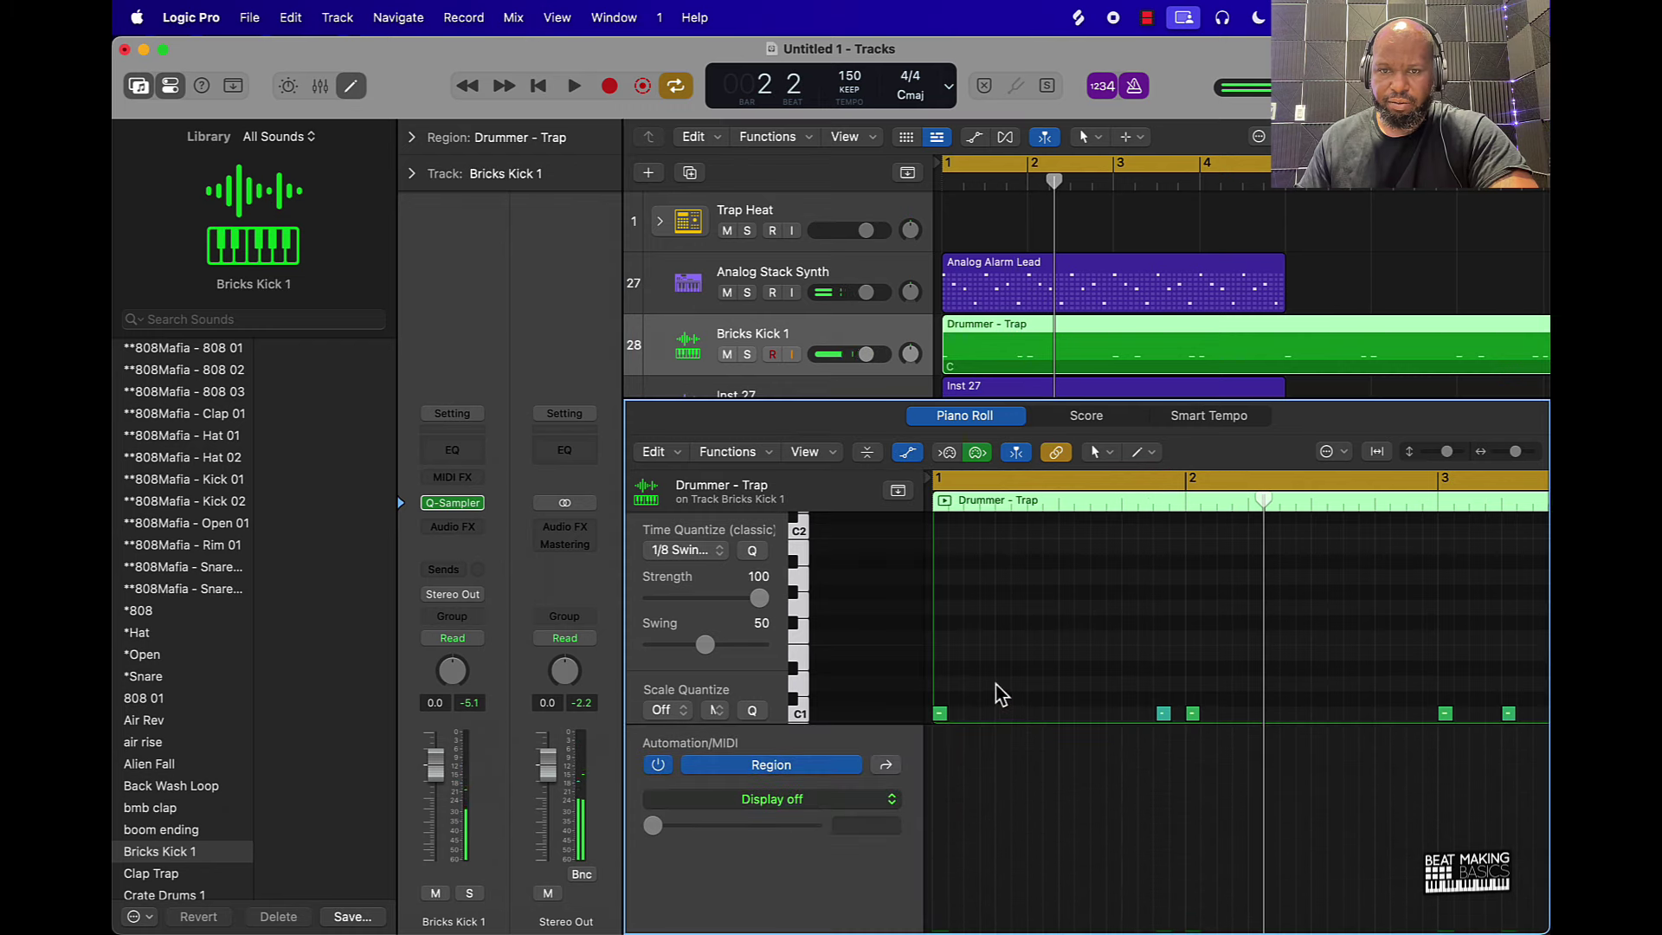
pyautogui.press('super+a')
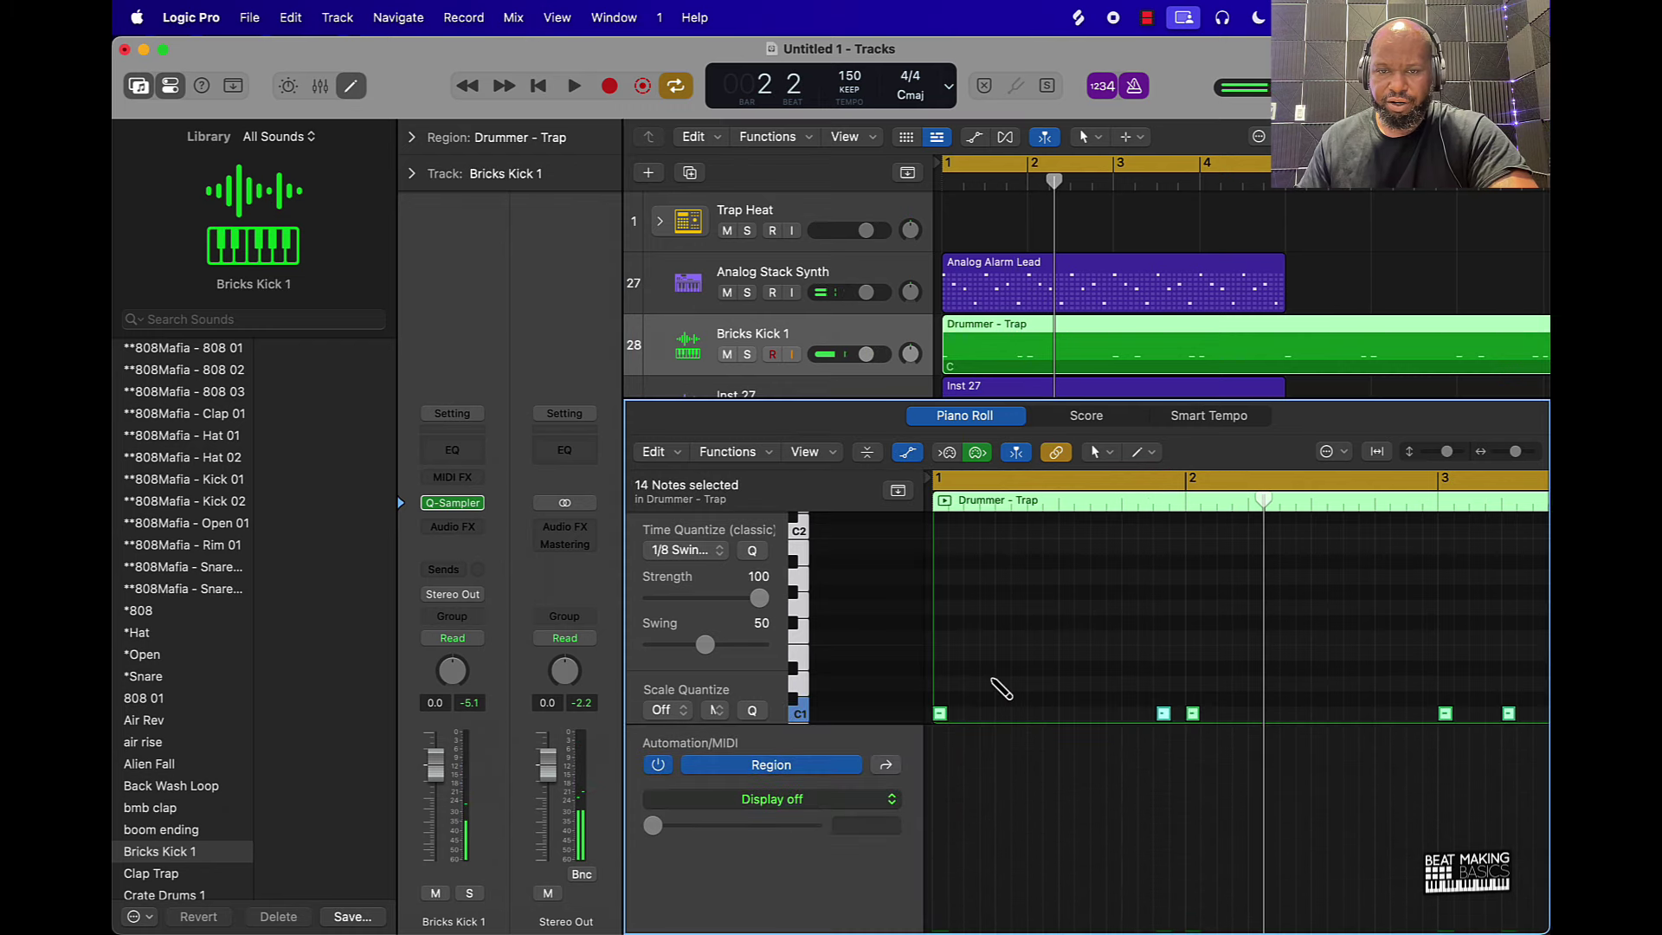
pyautogui.click(818, 799)
pyautogui.moveTo(881, 852)
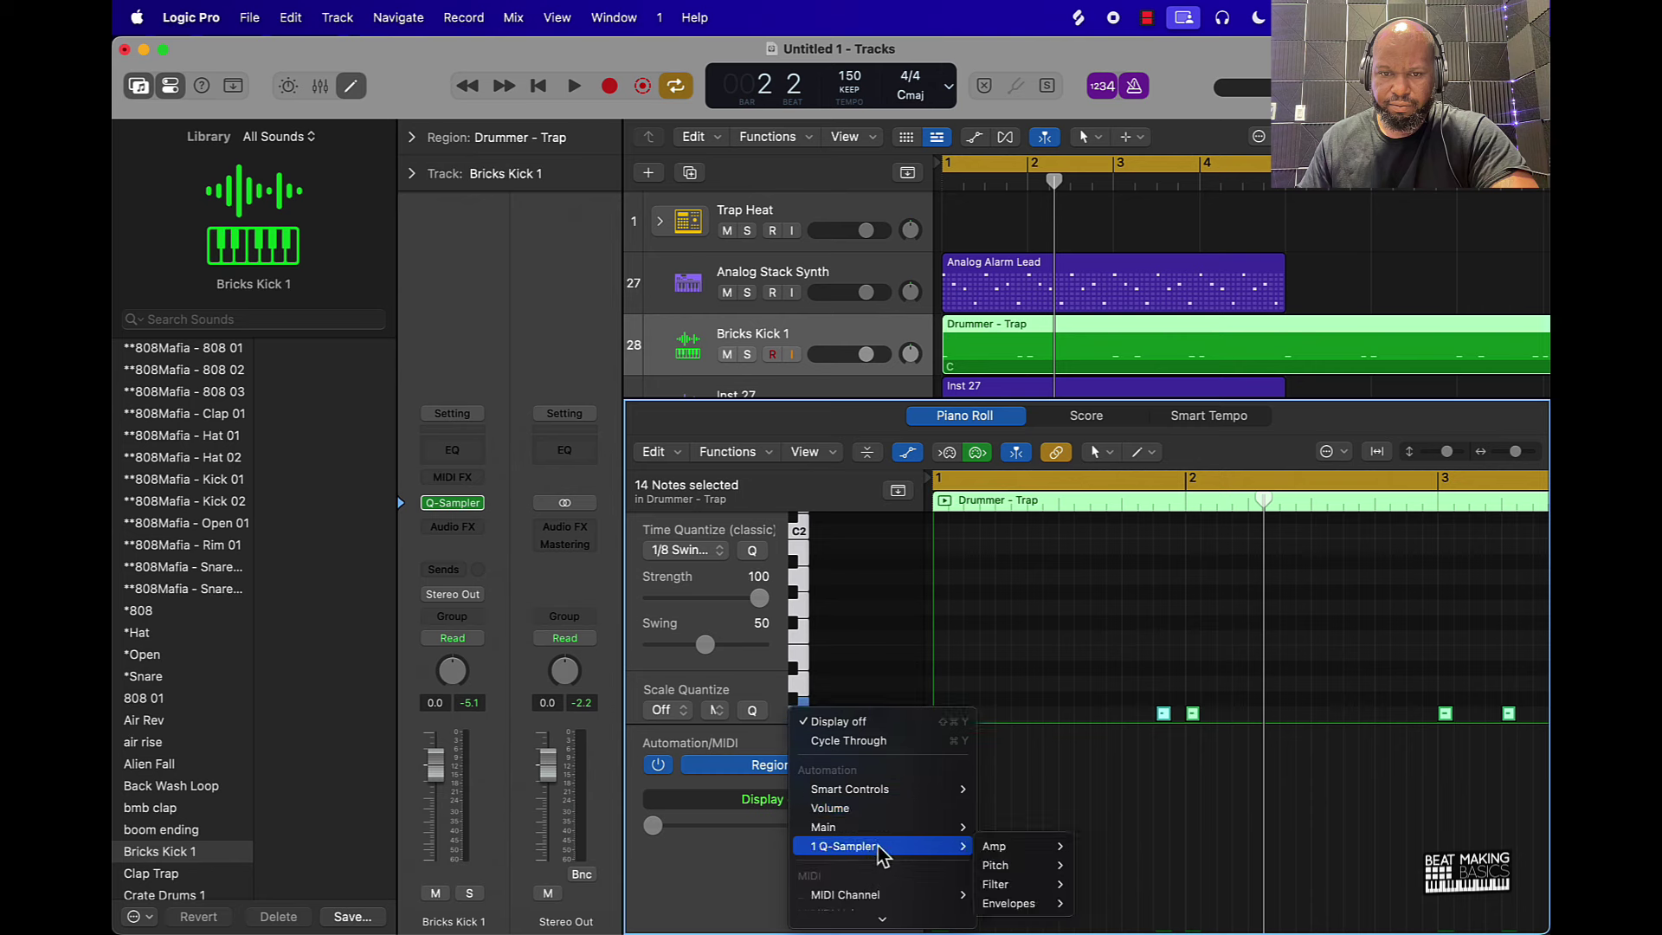
pyautogui.scroll(-5, 882, 844)
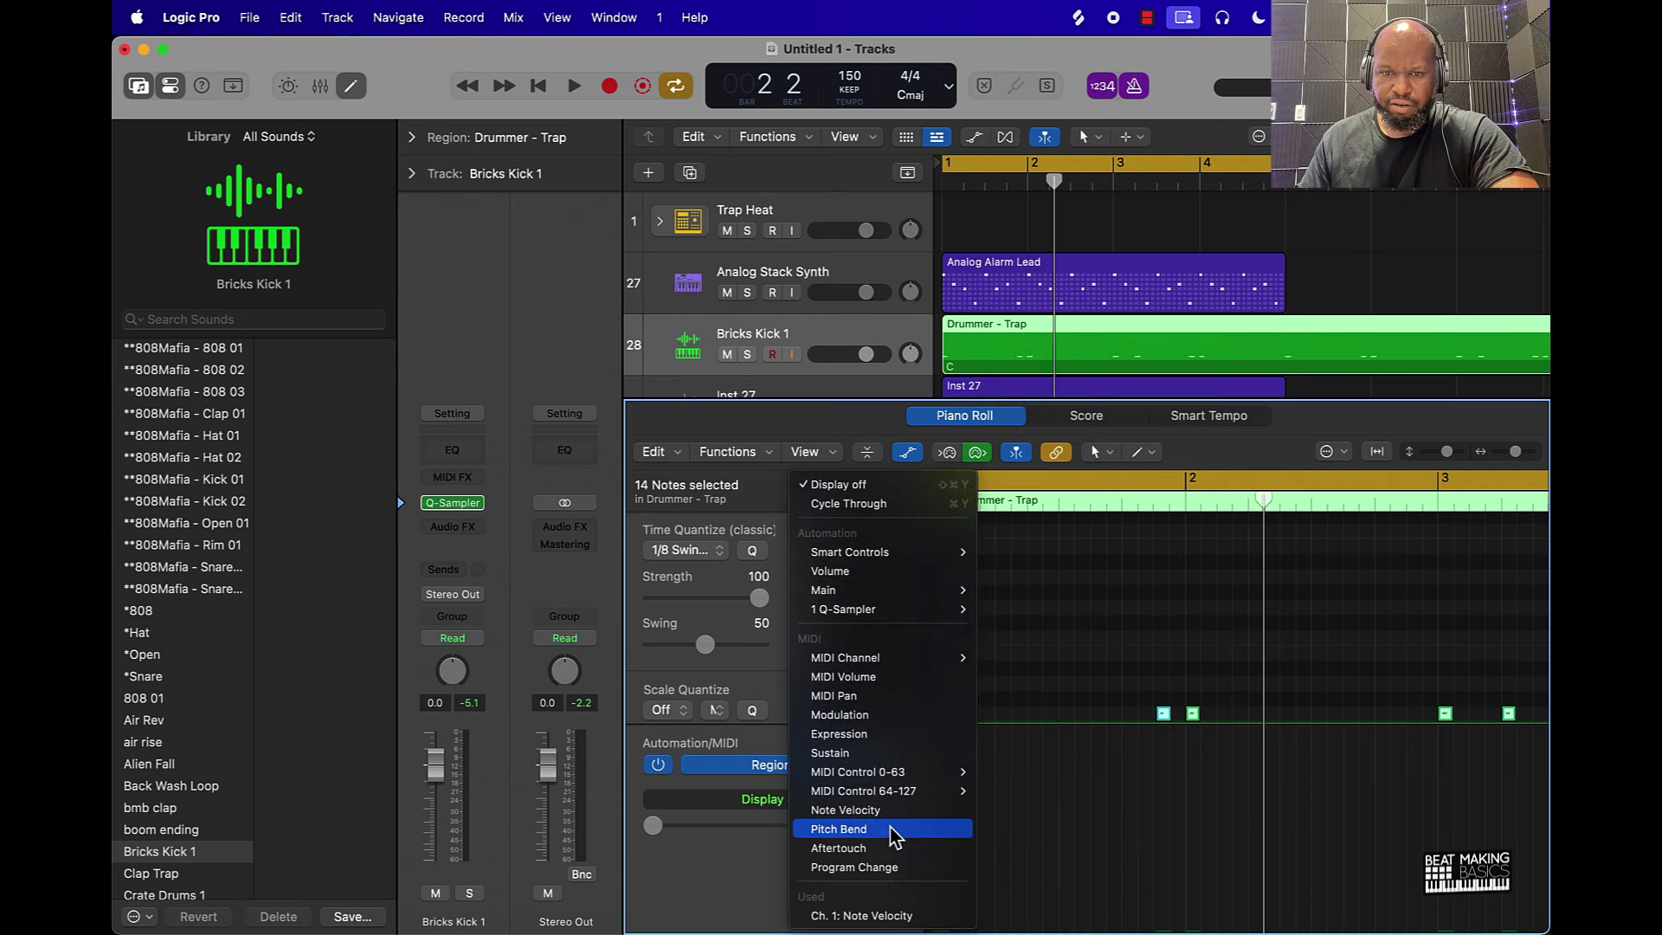
pyautogui.click(883, 915)
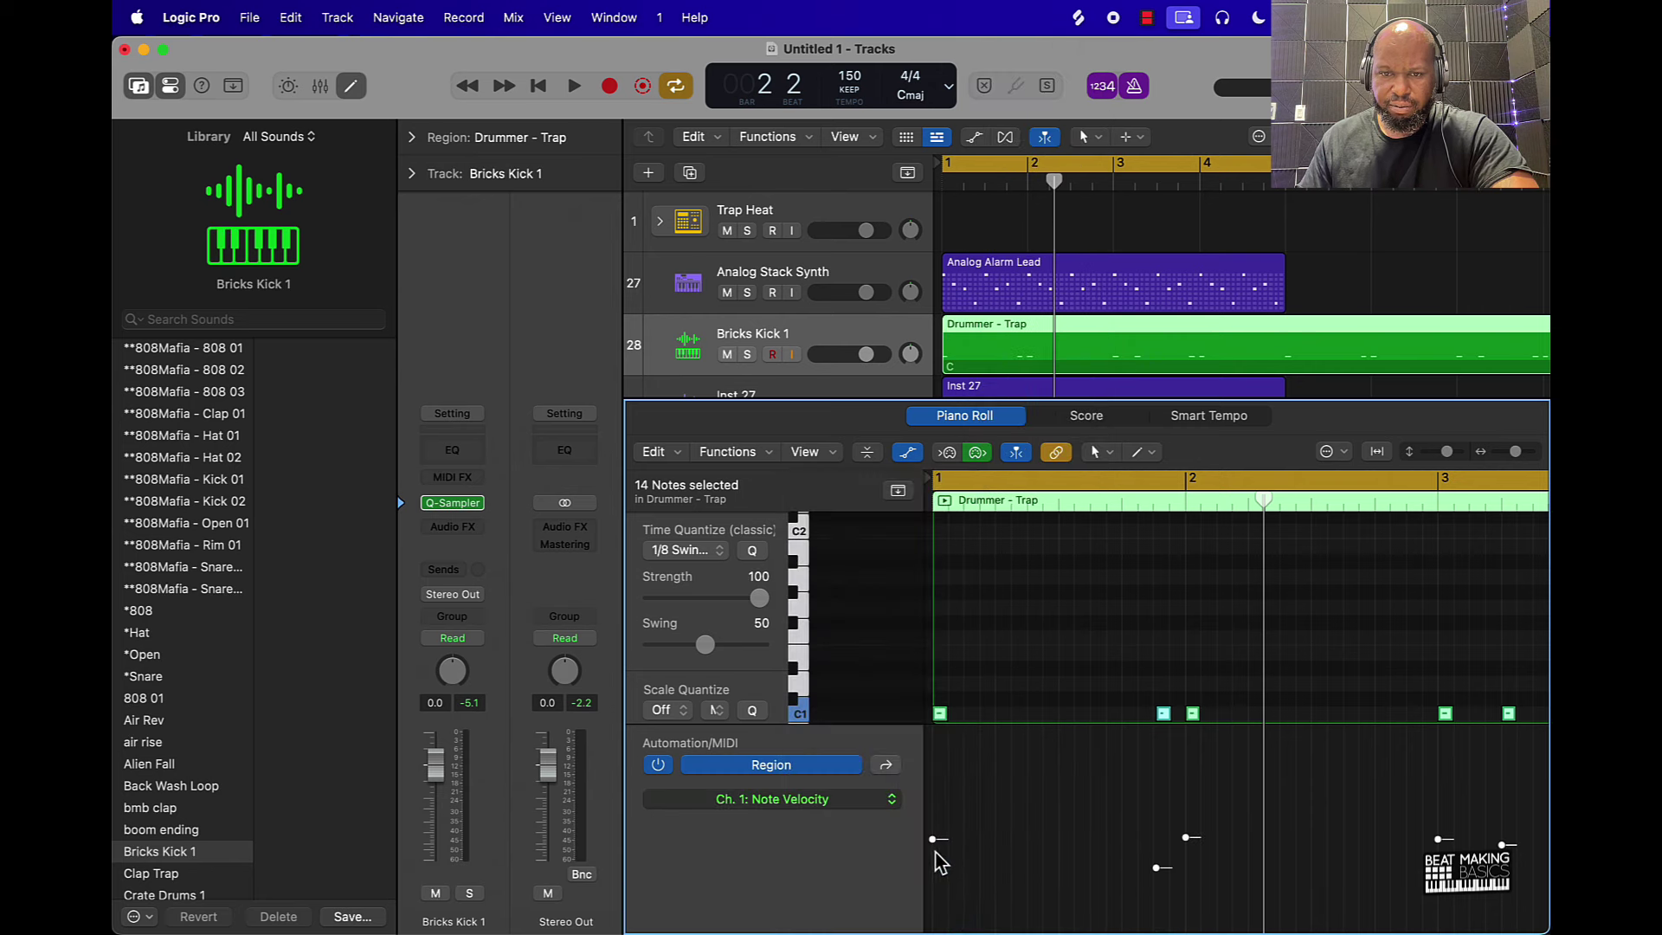
# Raise the velocity of all kick notes, bringing the bar 1 hits to 127 and lifting the quiet hit just before bar 4.
pyautogui.moveTo(935, 854); pyautogui.dragTo(1010, 631)
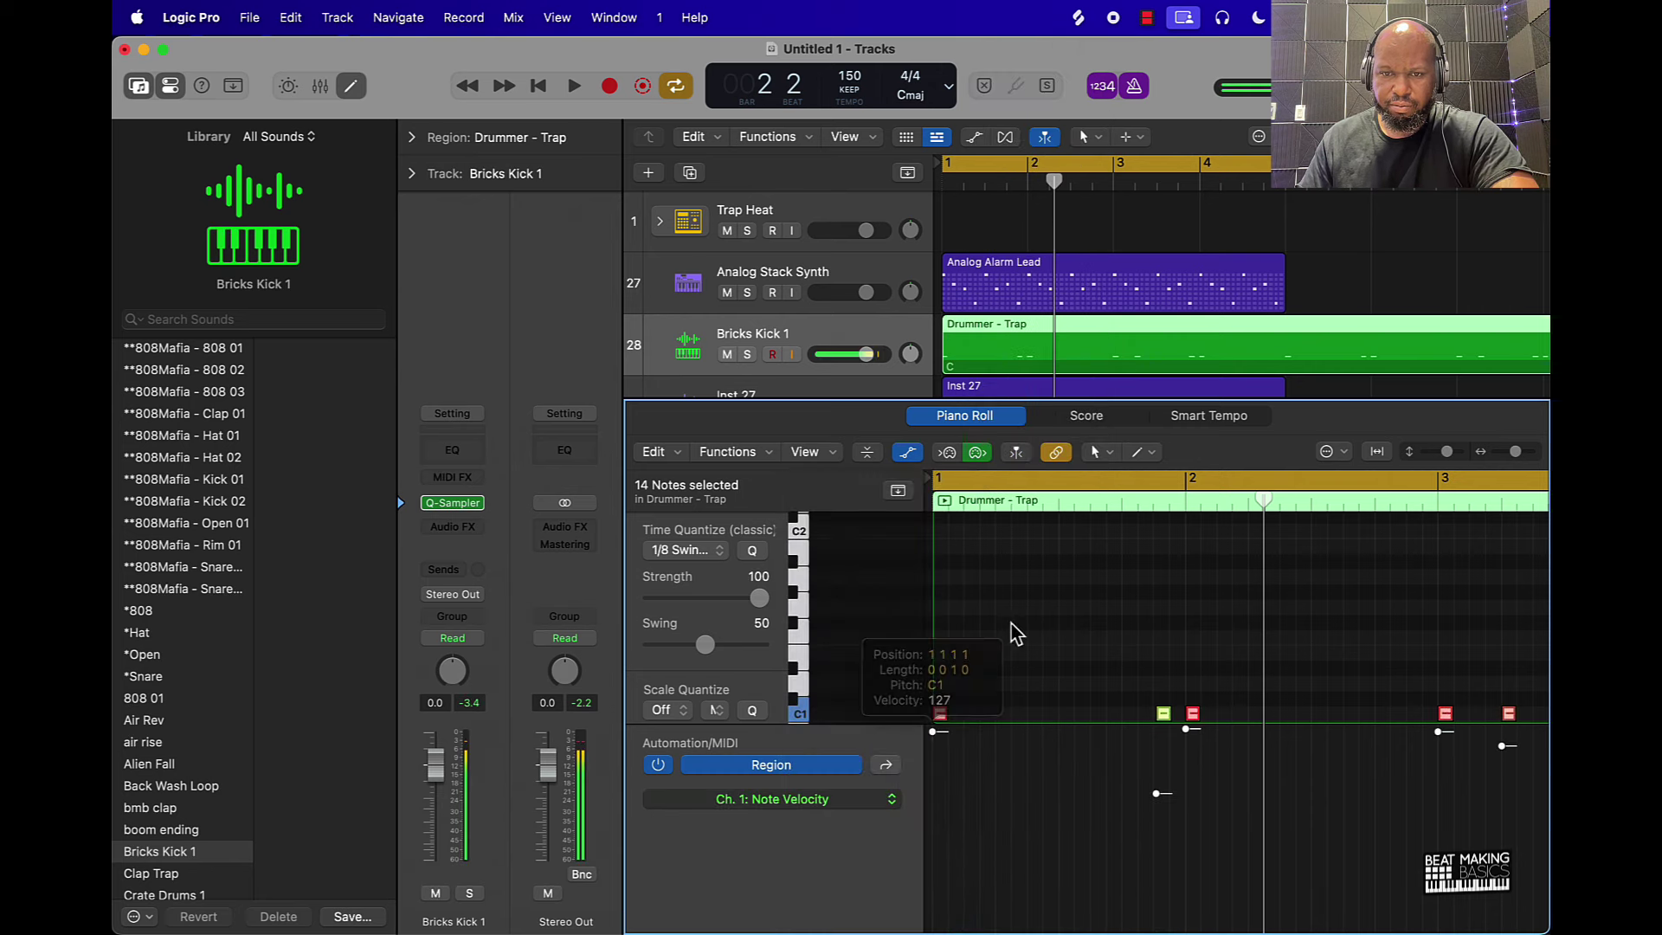
pyautogui.moveTo(1162, 794); pyautogui.dragTo(1161, 631)
pyautogui.click(1153, 794)
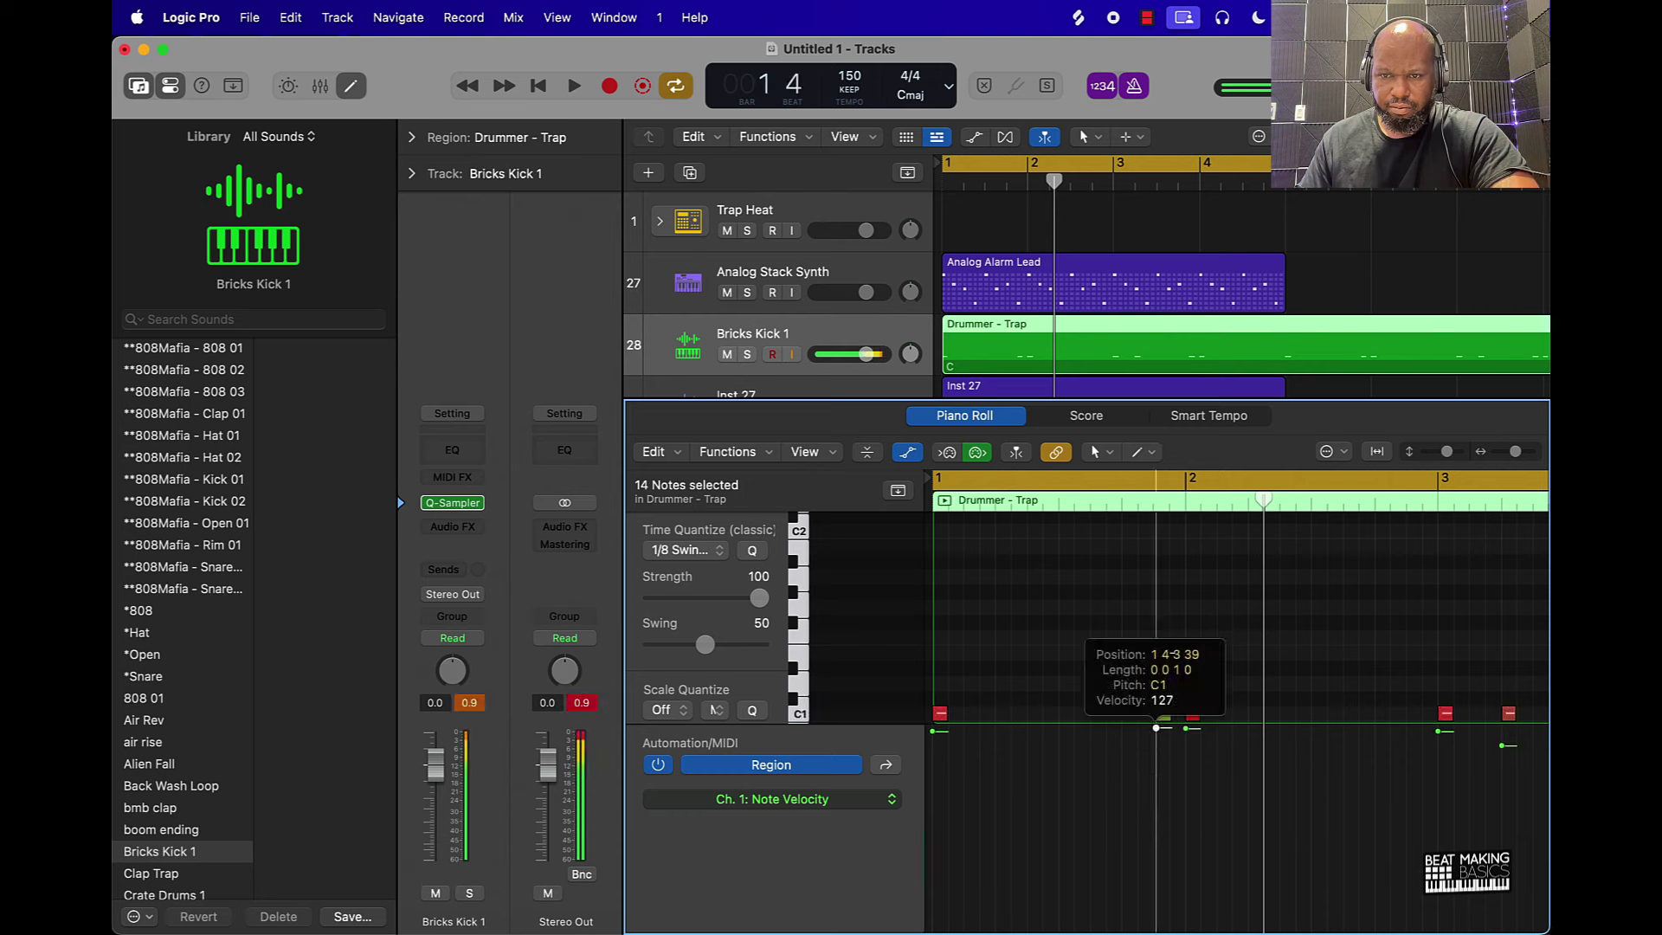
pyautogui.hscroll(6, 1187, 761)
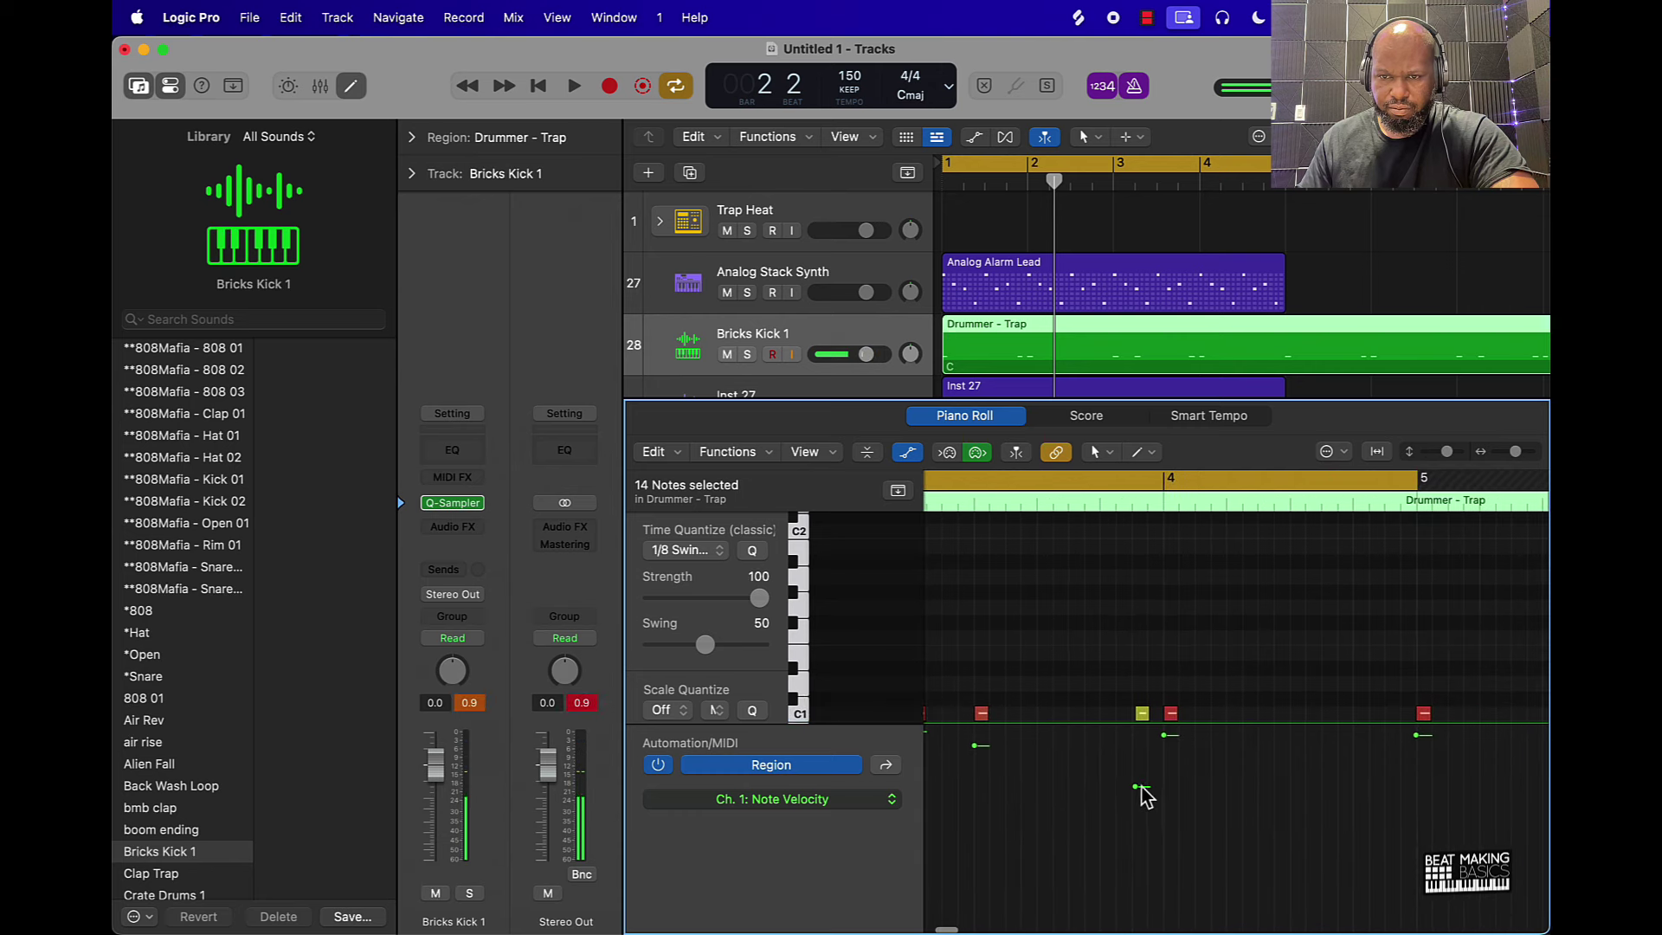
pyautogui.moveTo(1141, 790); pyautogui.dragTo(1168, 746)
pyautogui.hscroll(-6, 1080, 678)
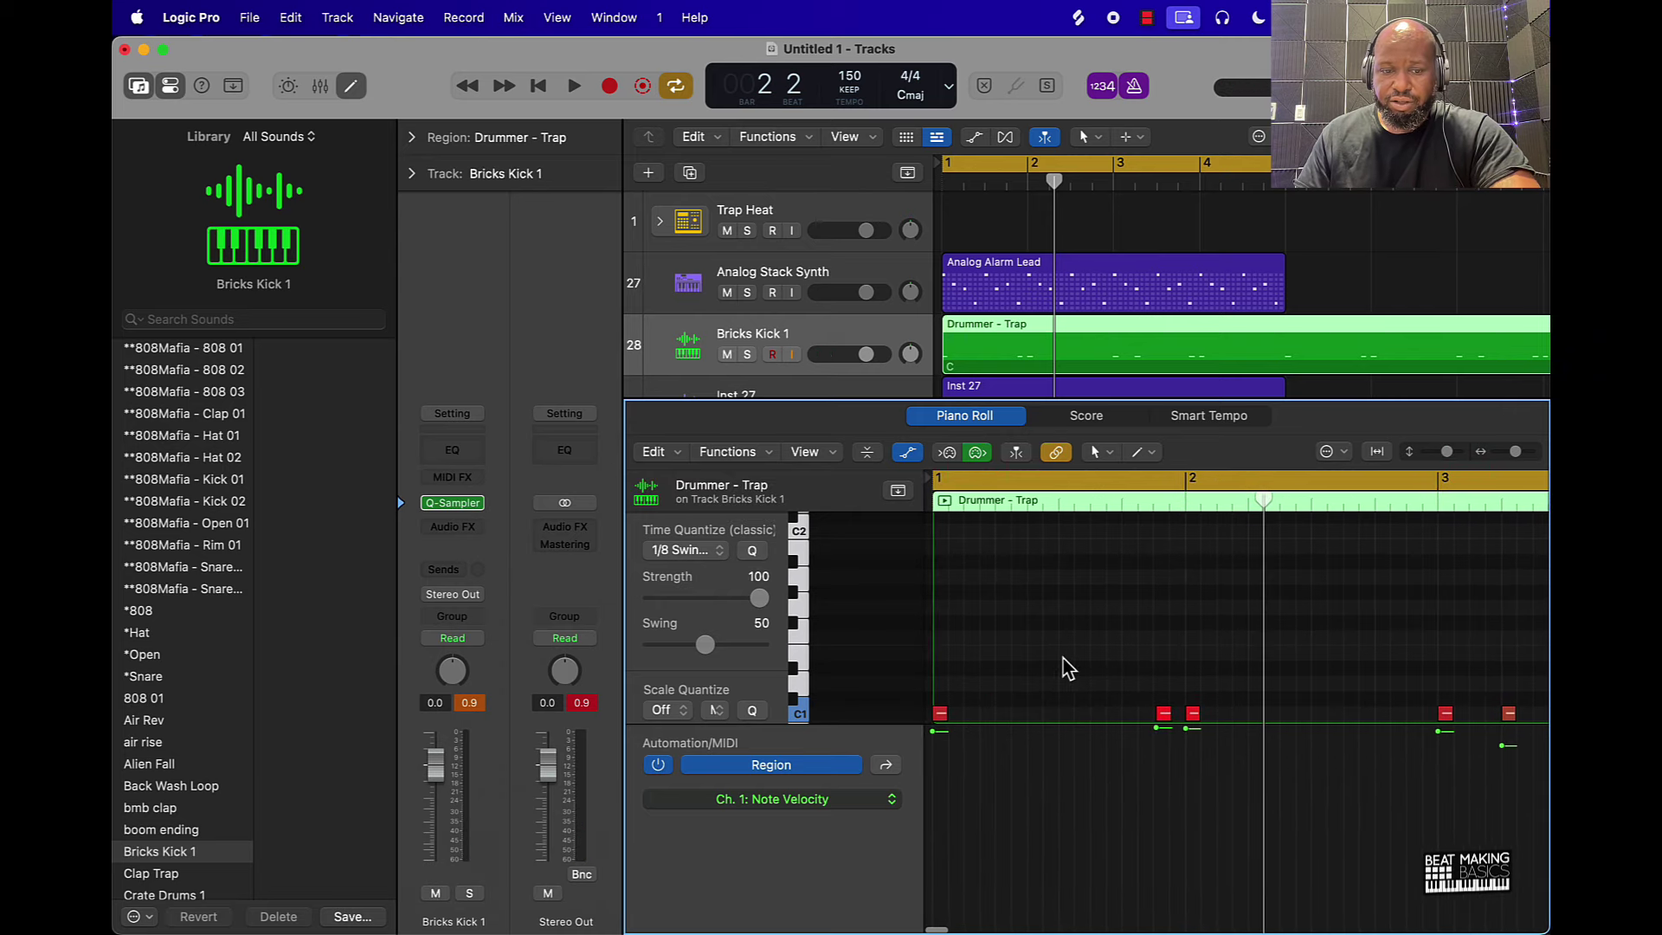
# Transpose all the kick notes up two octaves from C1 to the sampler's root key, C3.
pyautogui.press('super+a')
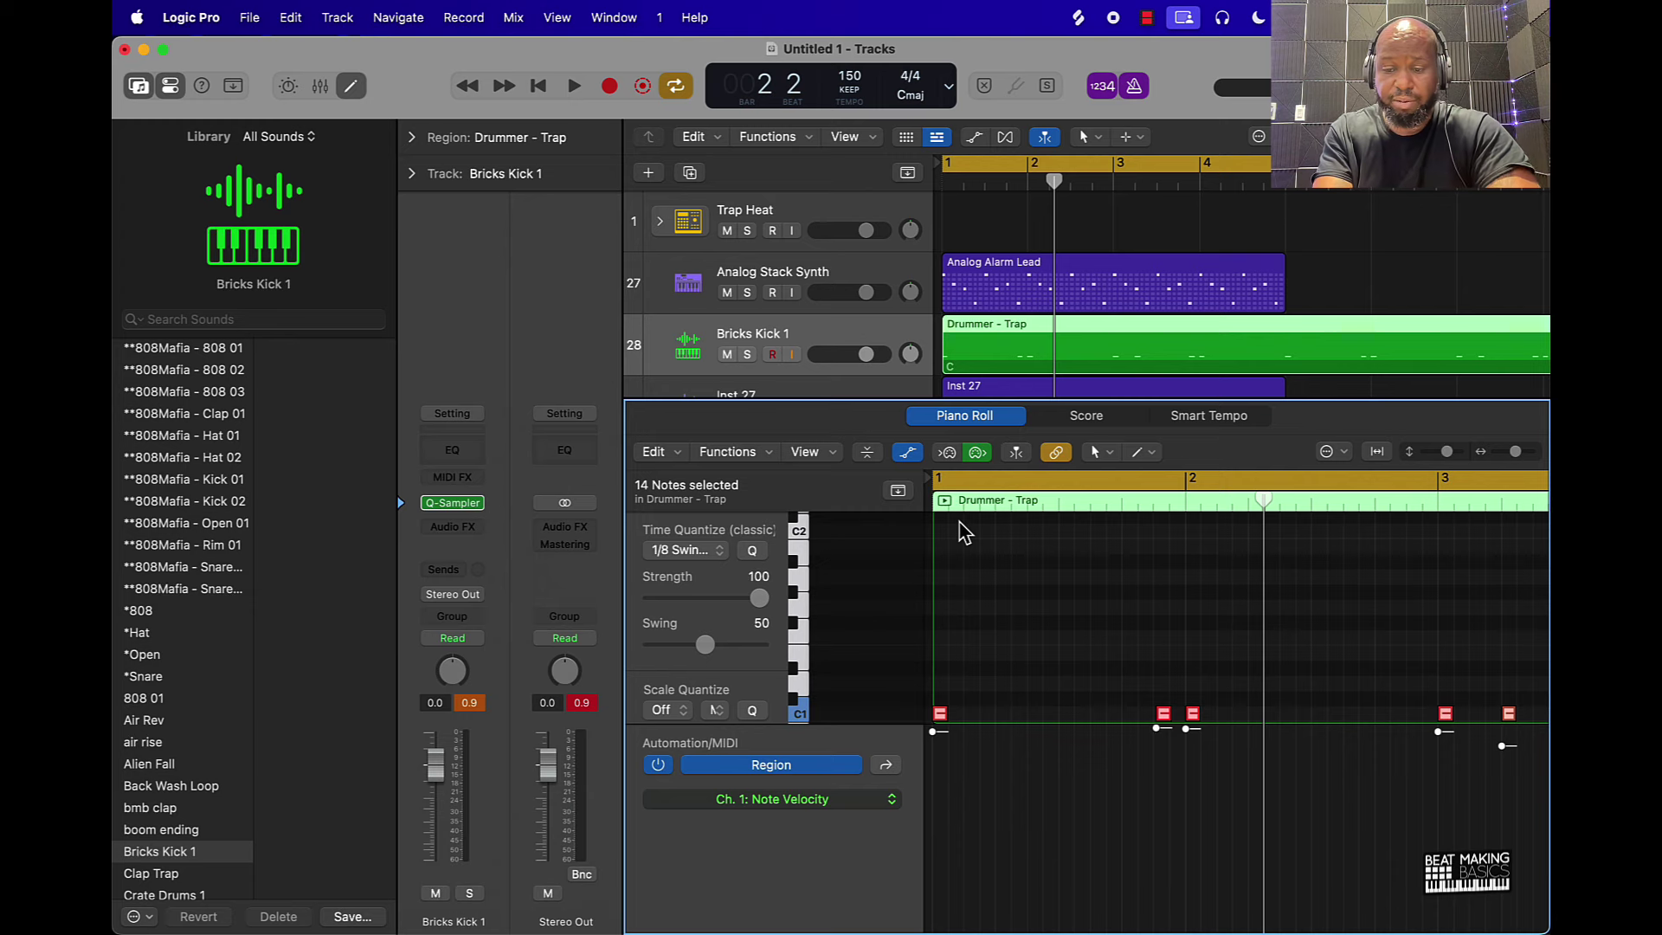
pyautogui.hotkey('shift', 'alt', 'Up')
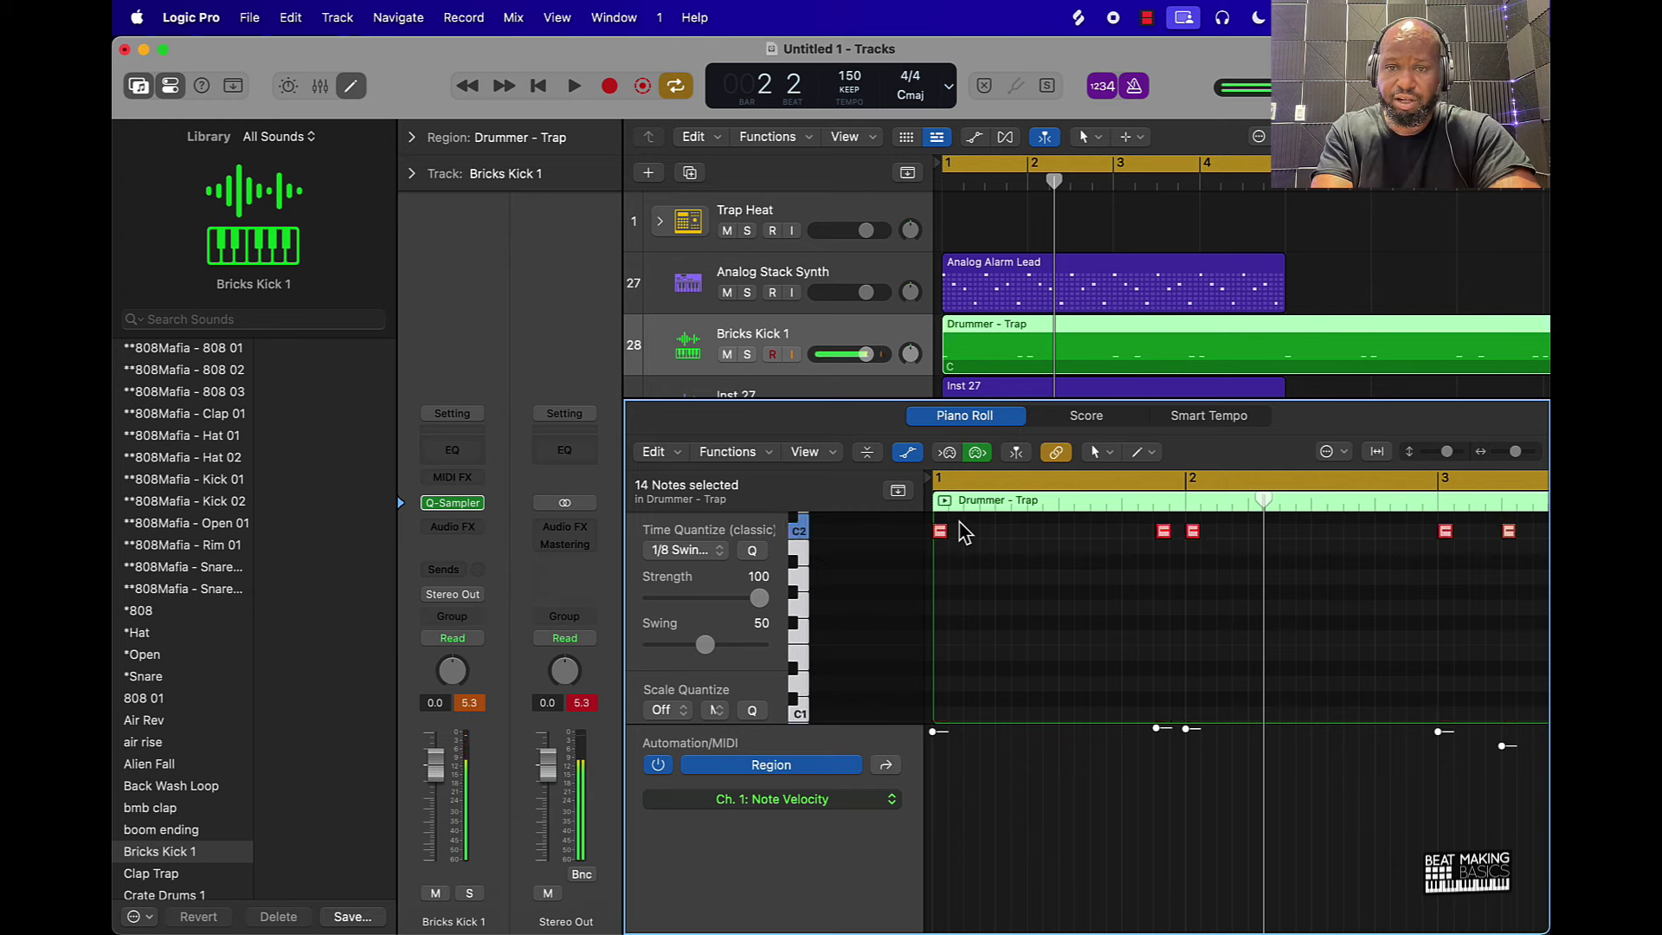
pyautogui.scroll(3, 965, 532)
pyautogui.hotkey('shift', 'alt', 'Down')
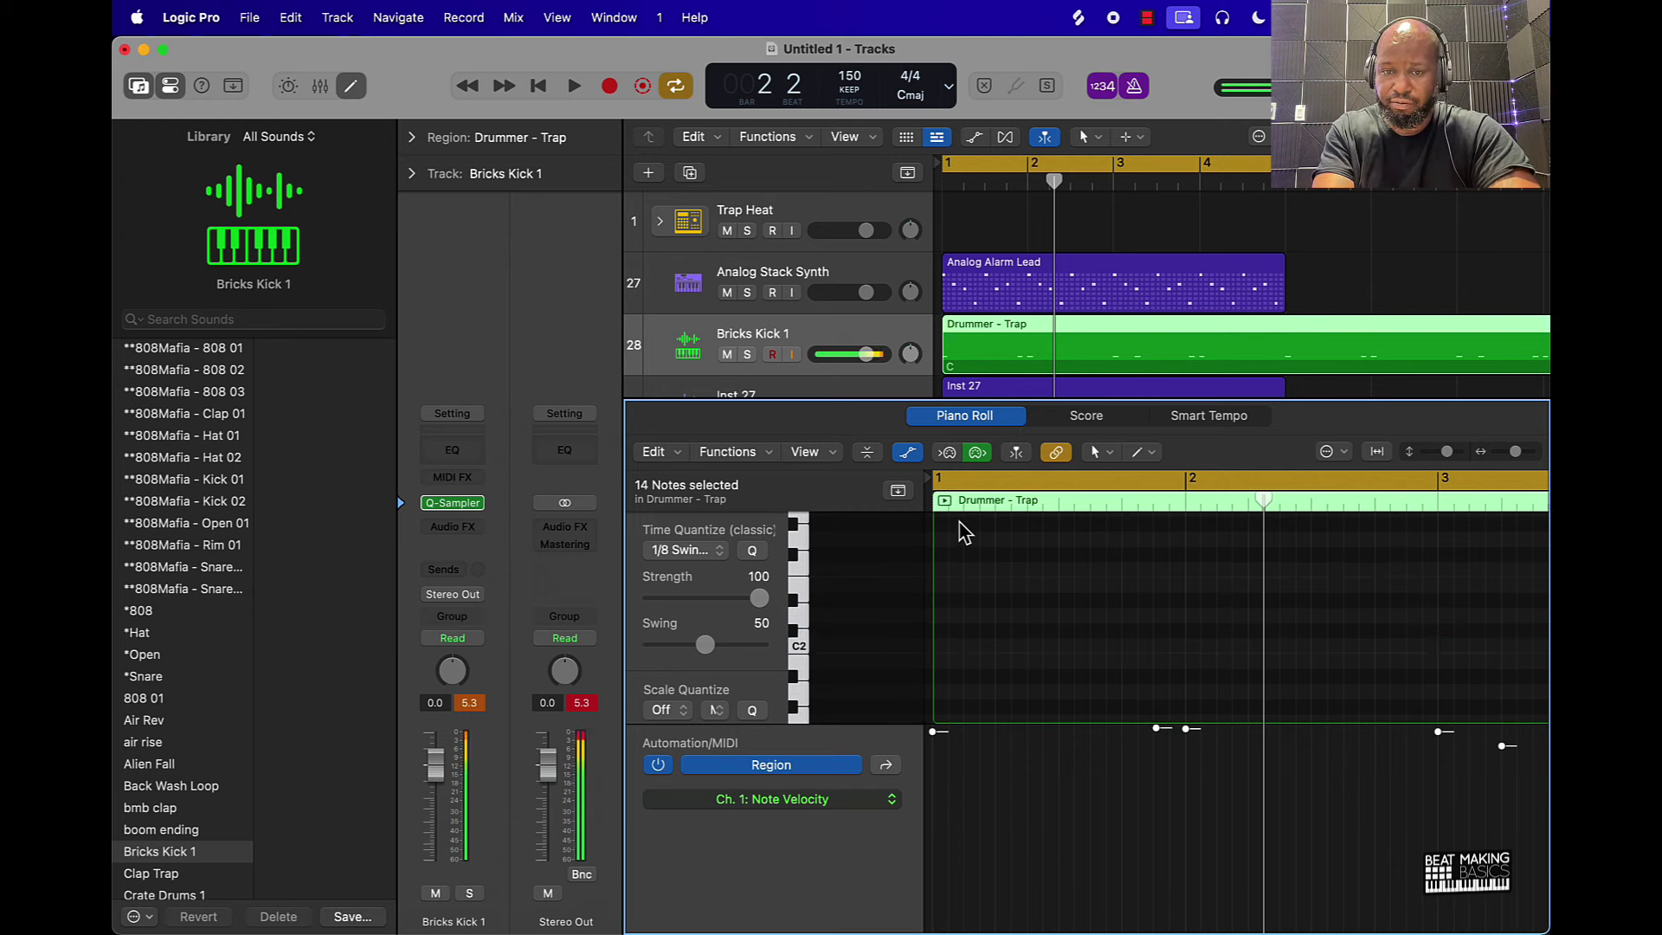
pyautogui.hotkey('shift', 'alt', 'Up')
pyautogui.hotkey('shift', 'alt', 'Down')
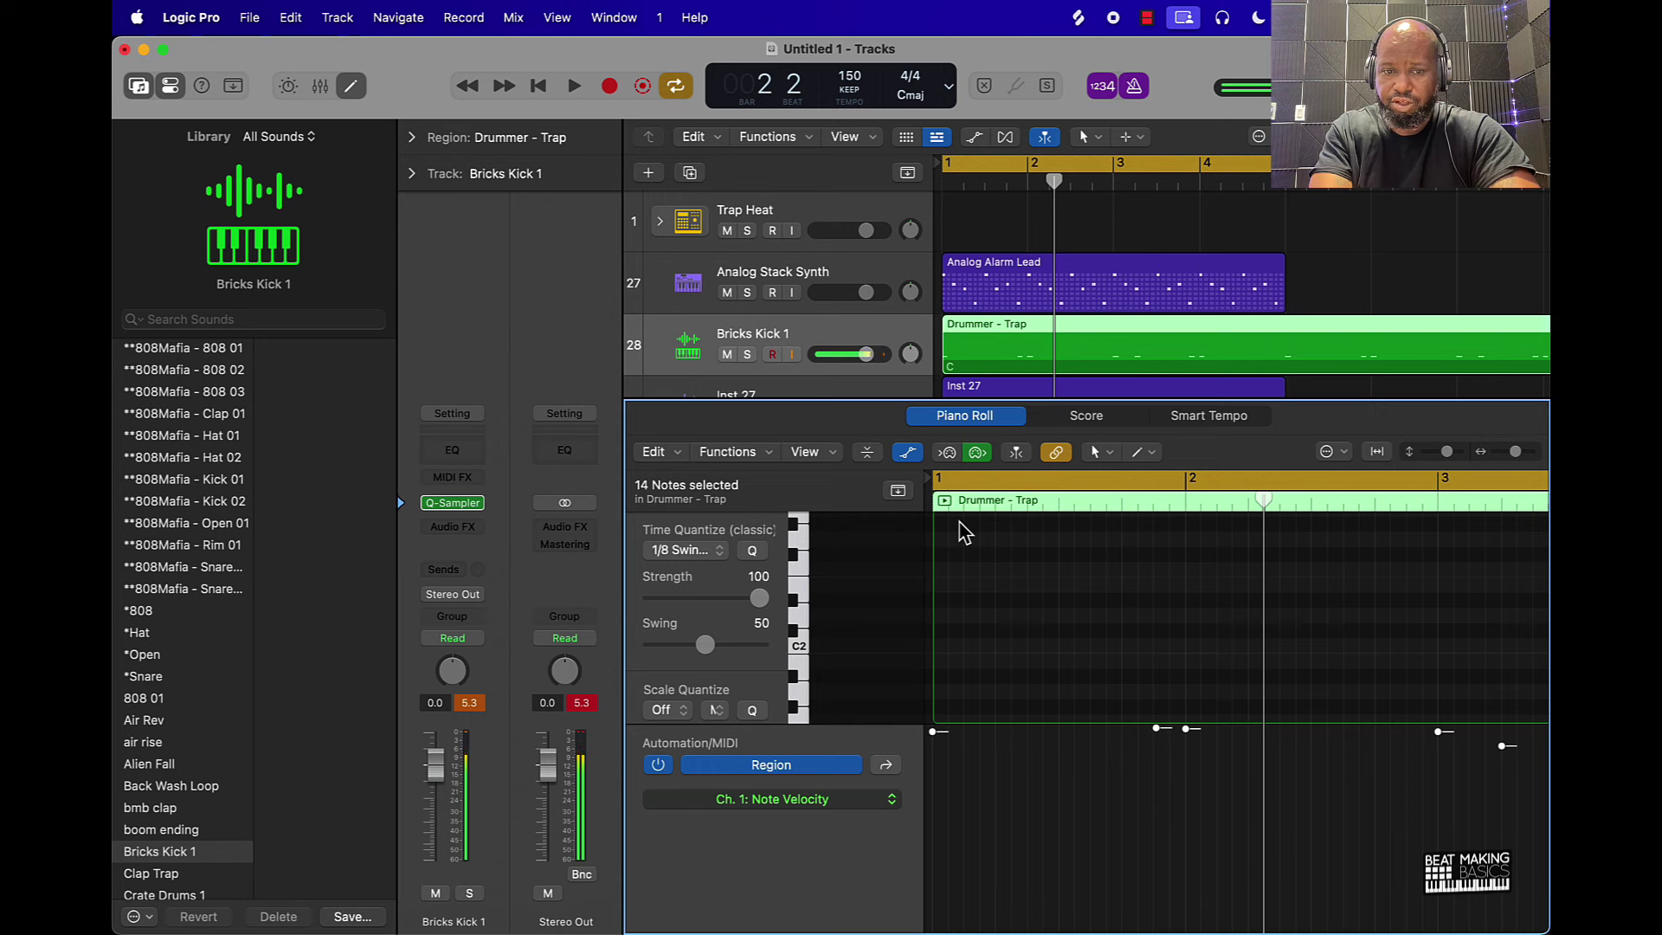
pyautogui.hotkey('shift', 'alt', 'Up')
pyautogui.hotkey('shift', 'alt', 'Up')
pyautogui.scroll(2, 965, 532)
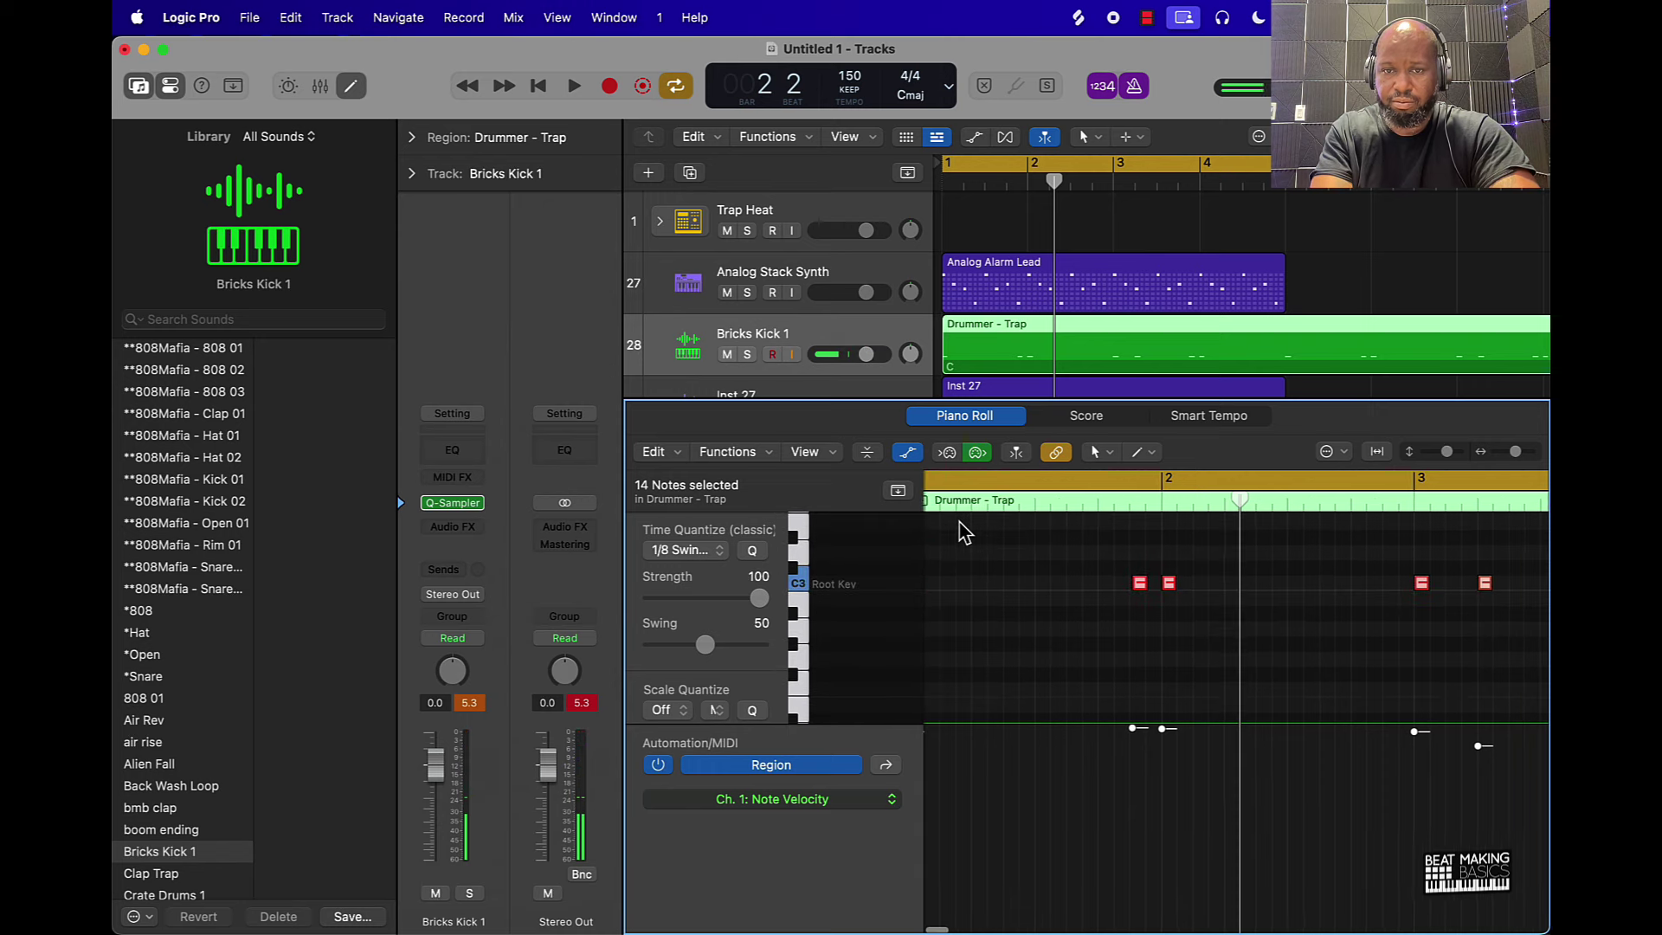
# Play the transposed kick, shorten the Drummer - Trap region to 4 bars and close the note editor.
pyautogui.press('space')
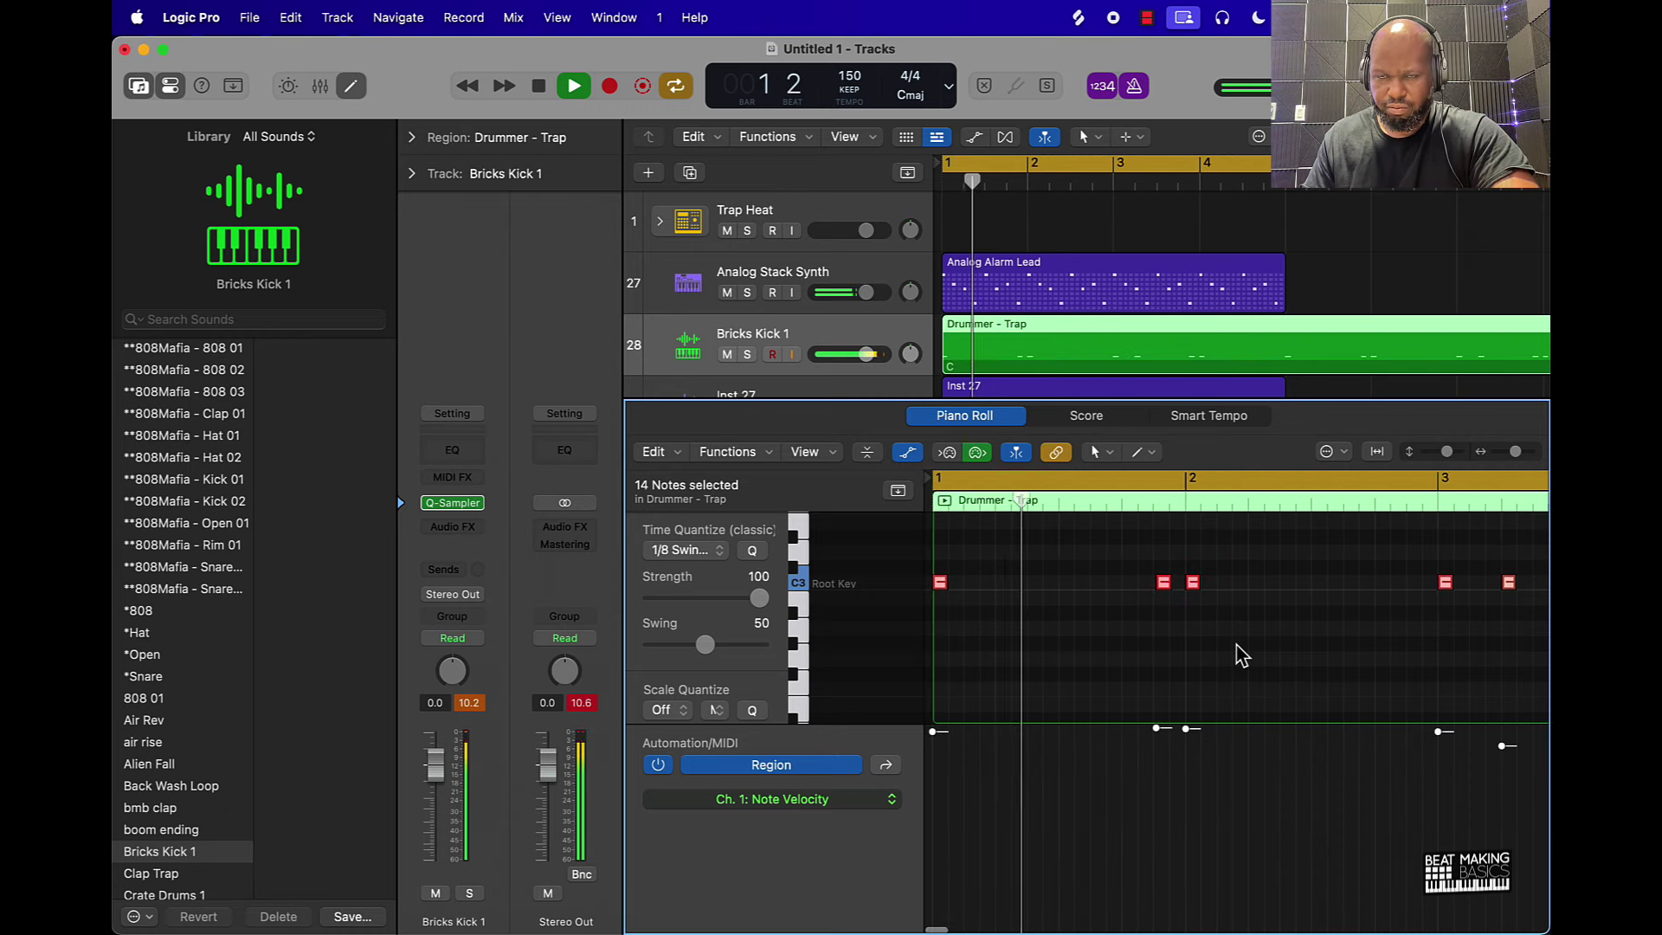
pyautogui.press('space')
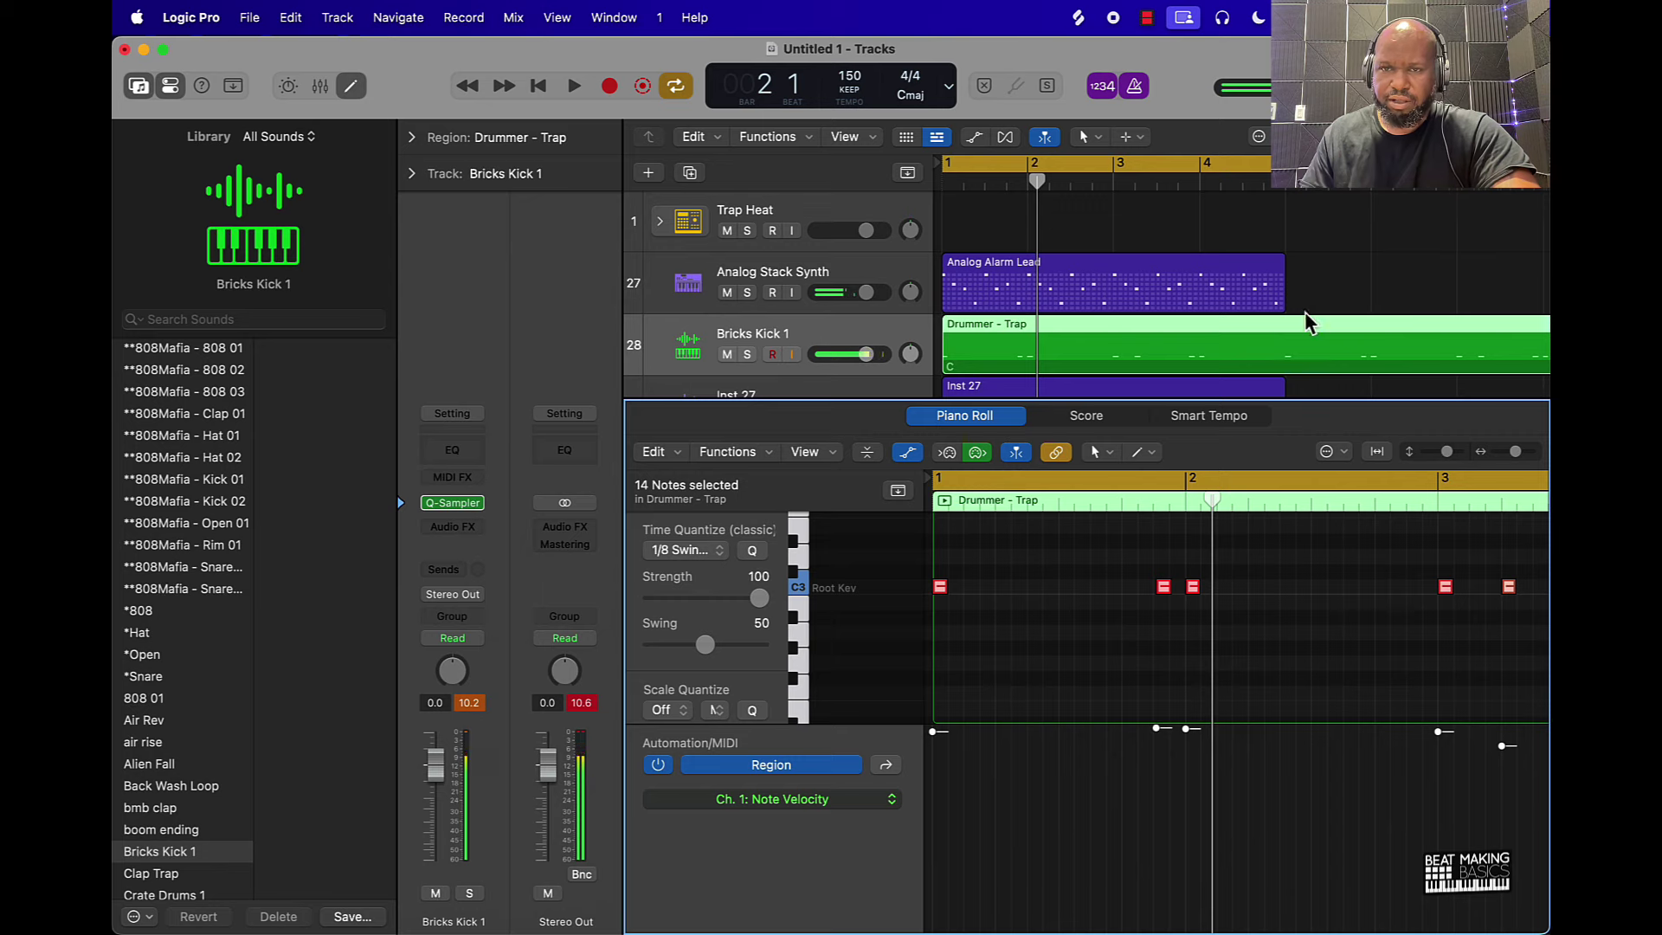
pyautogui.press('super+Left')
pyautogui.moveTo(1271, 366); pyautogui.dragTo(1116, 367)
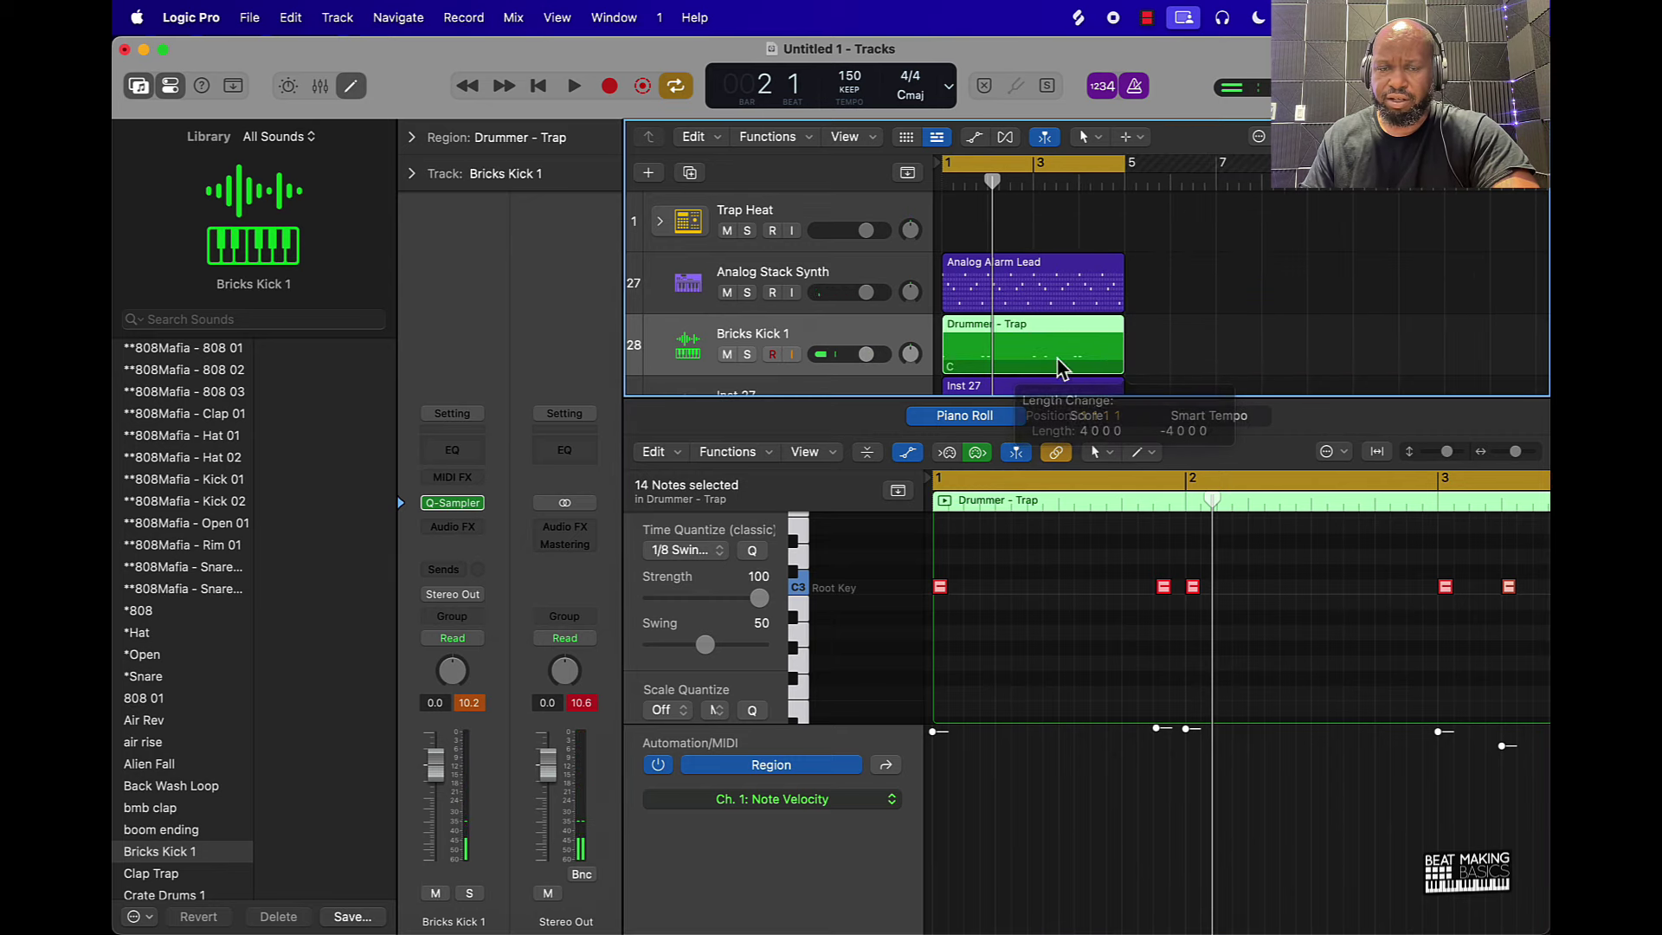
pyautogui.click(351, 87)
pyautogui.click(1160, 605)
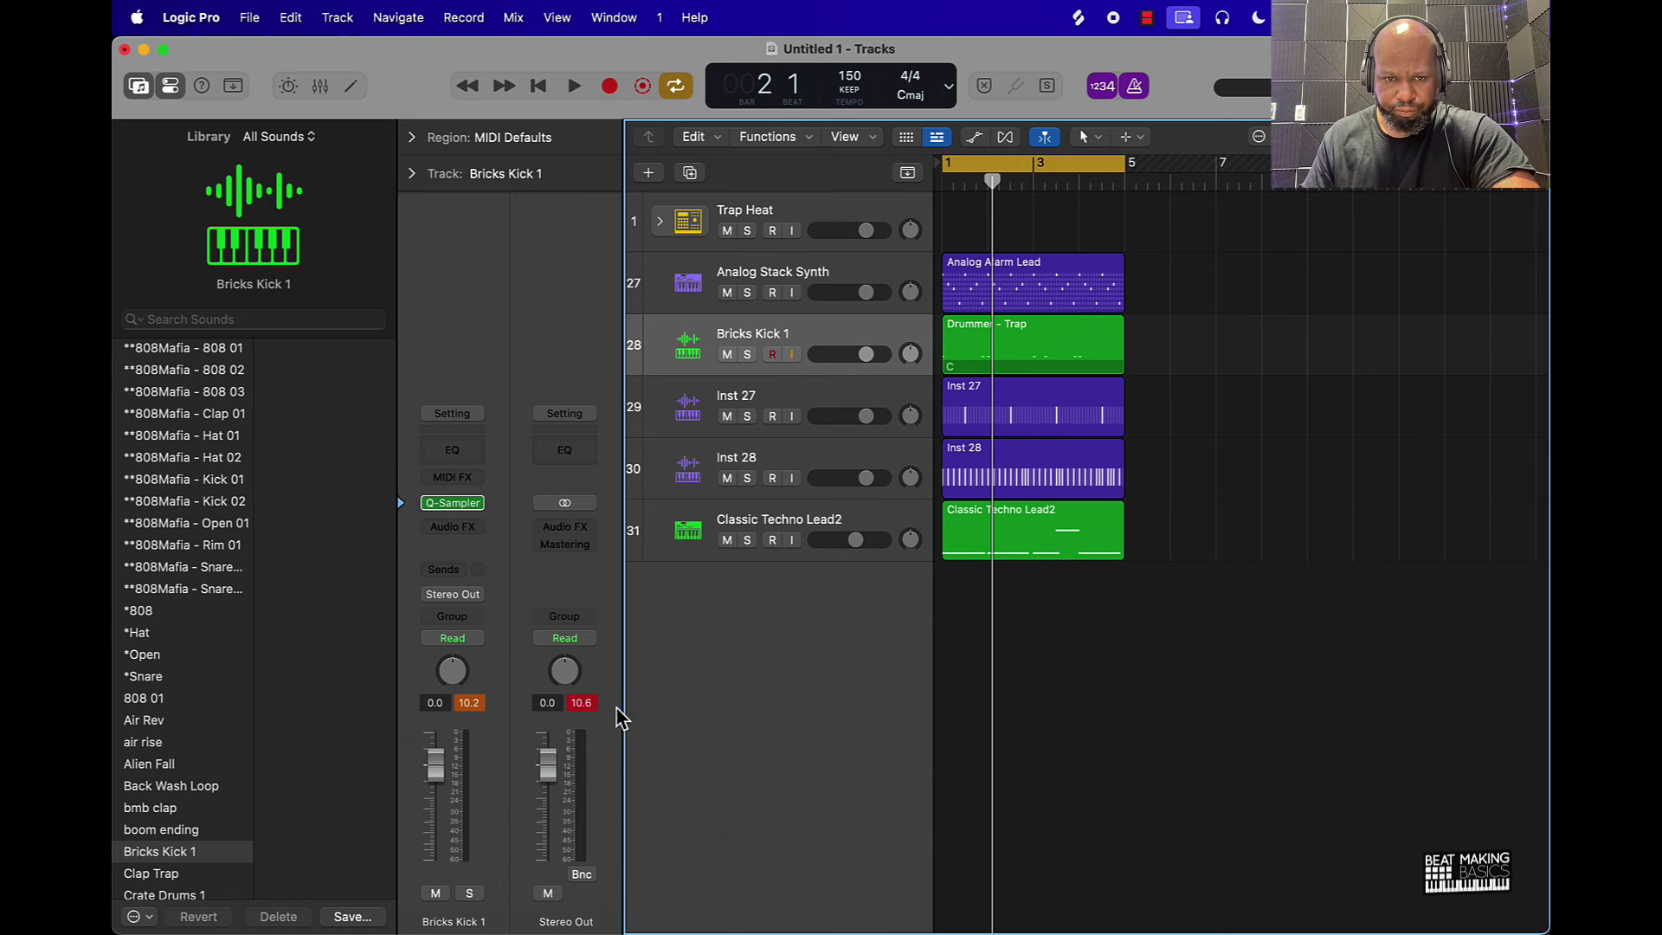
# Clear the peak readings, lower the Stereo Out level to -0.4 dB and delete the Trap Heat track.
pyautogui.click(580, 702)
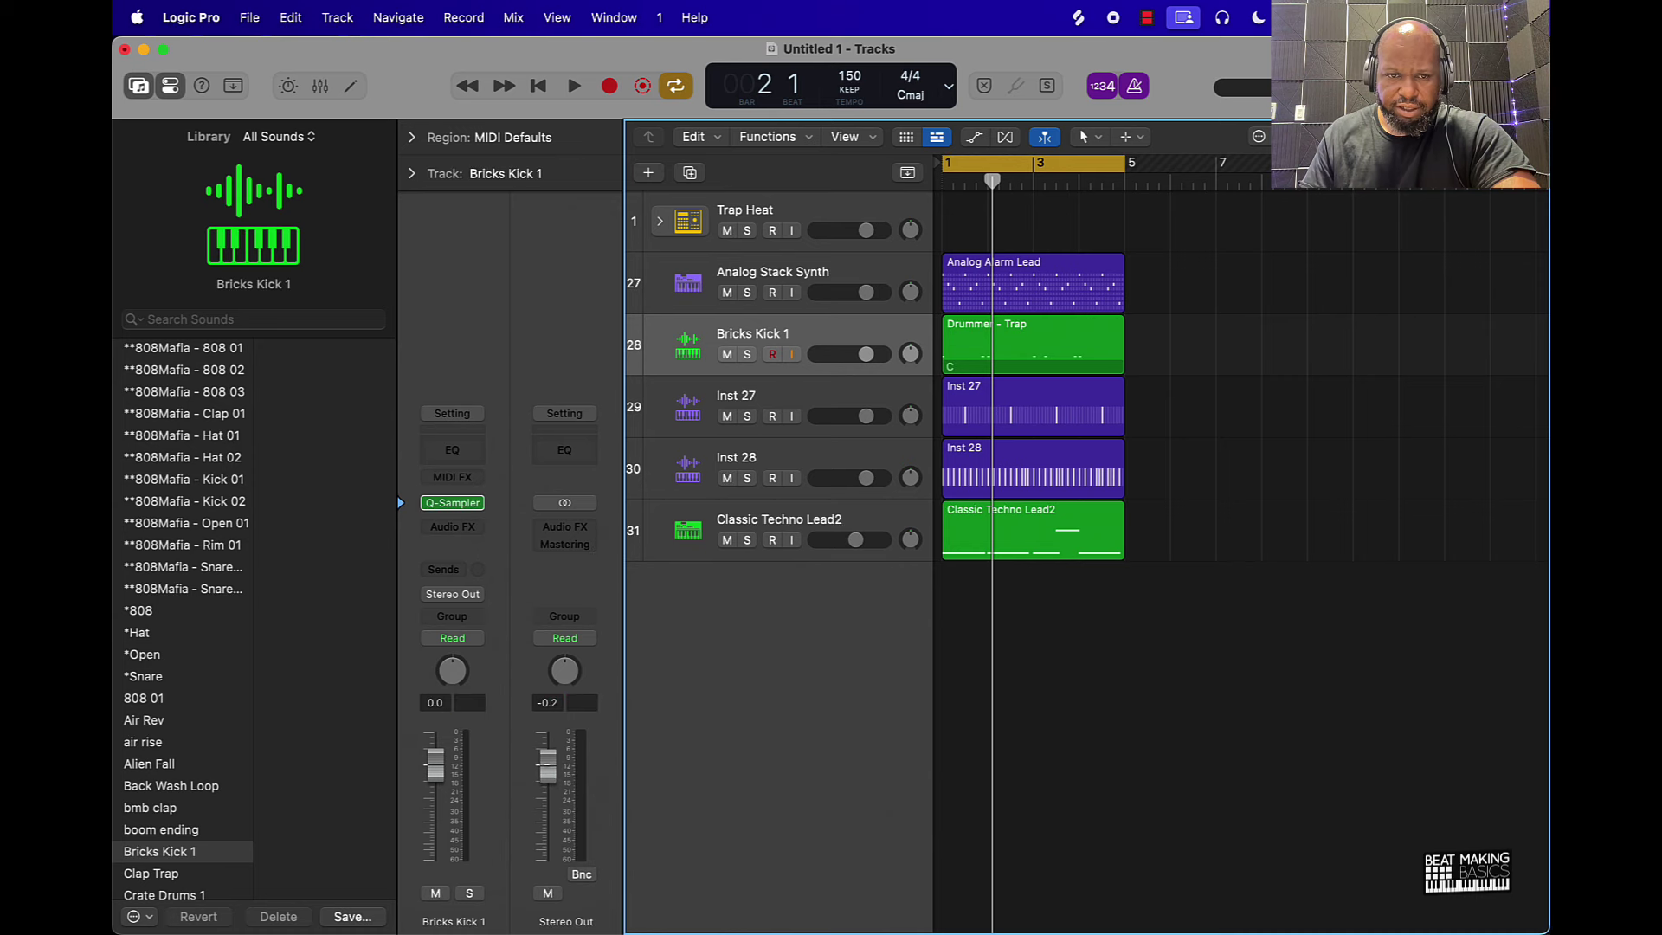
pyautogui.press('super+Up')
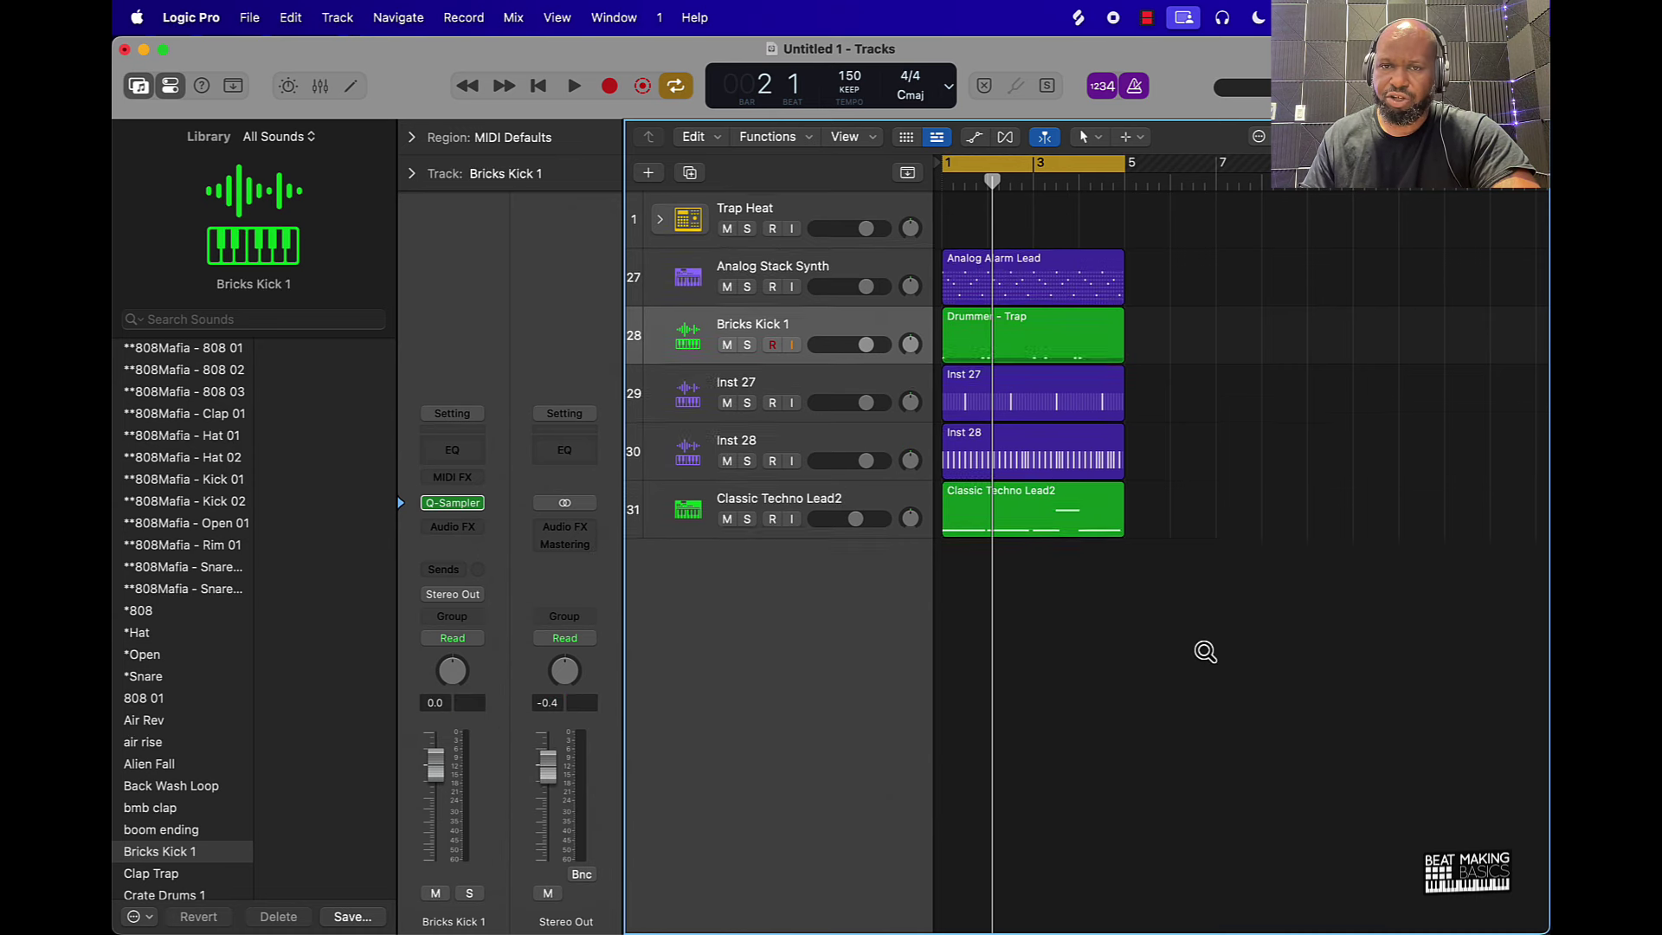
pyautogui.press('super+Right')
pyautogui.click(837, 227)
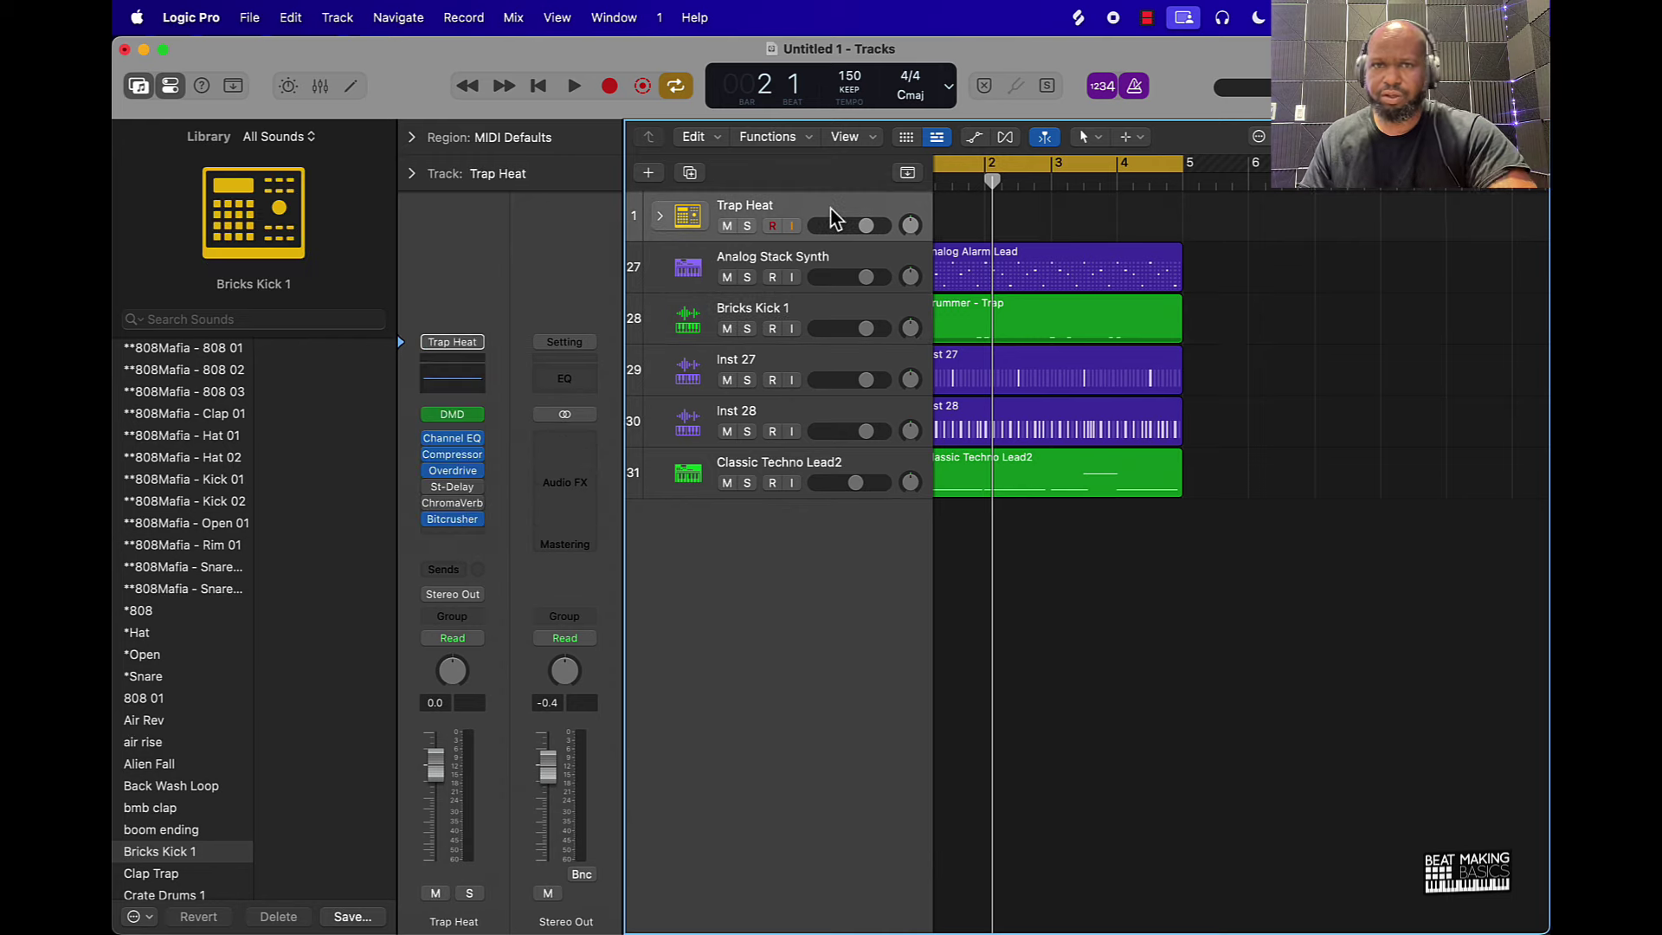
pyautogui.press('super+Delete')
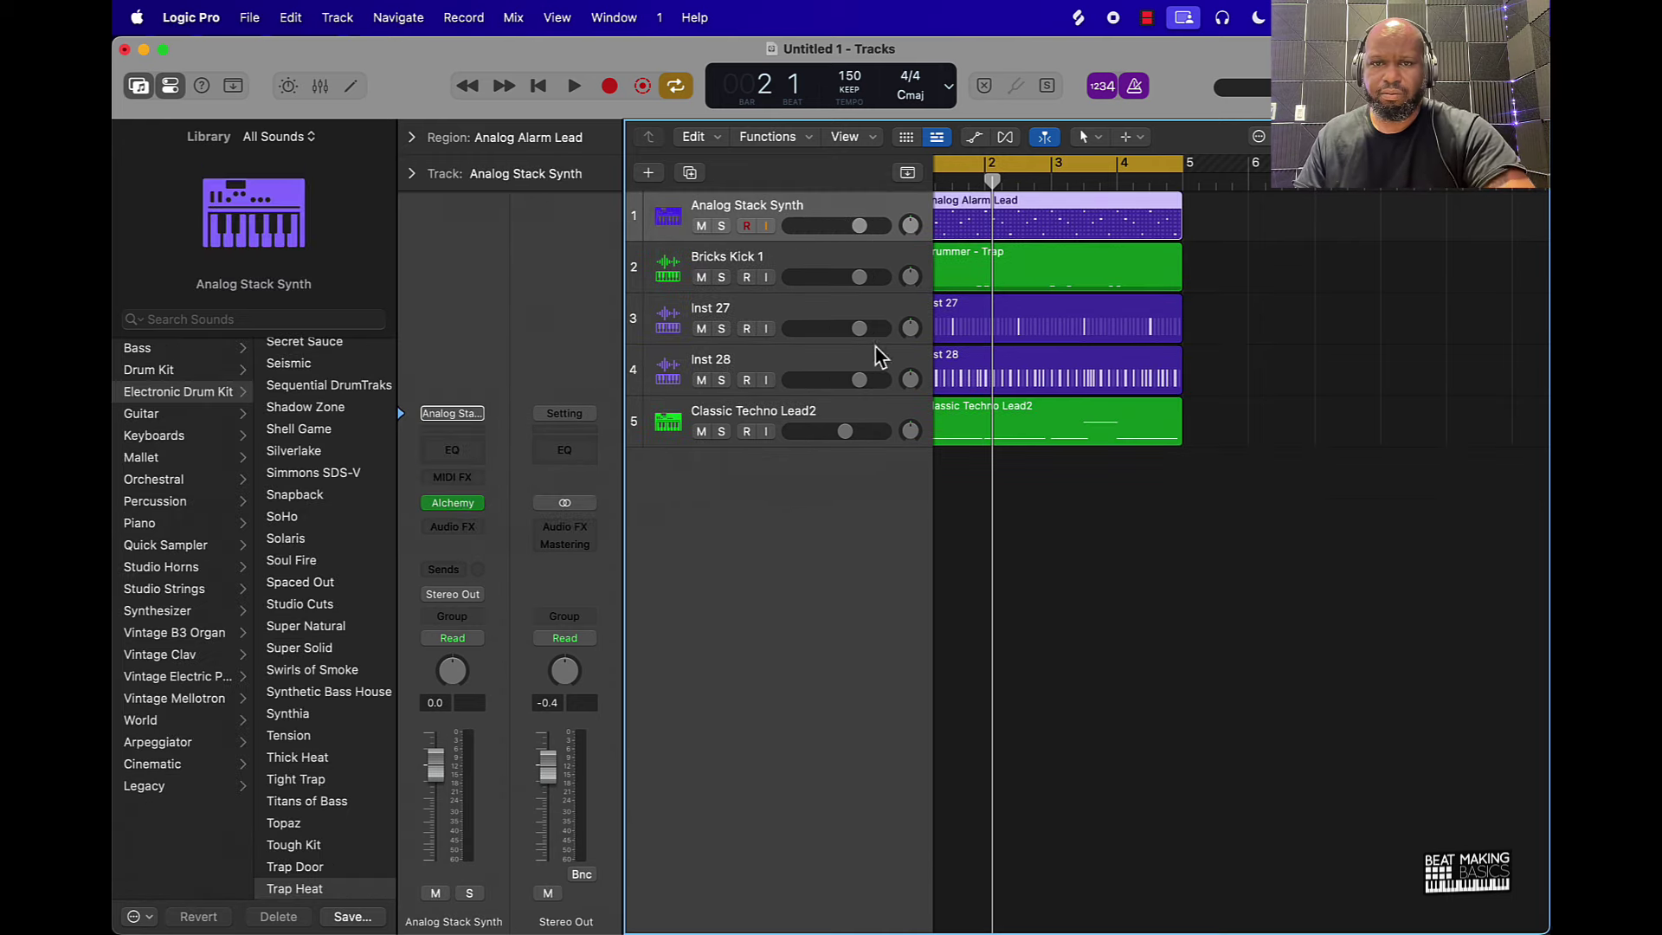
# Create one Quick Sampler software instrument track below Classic Techno Lead2 and open its sampler window in a clear spot.
pyautogui.click(674, 428)
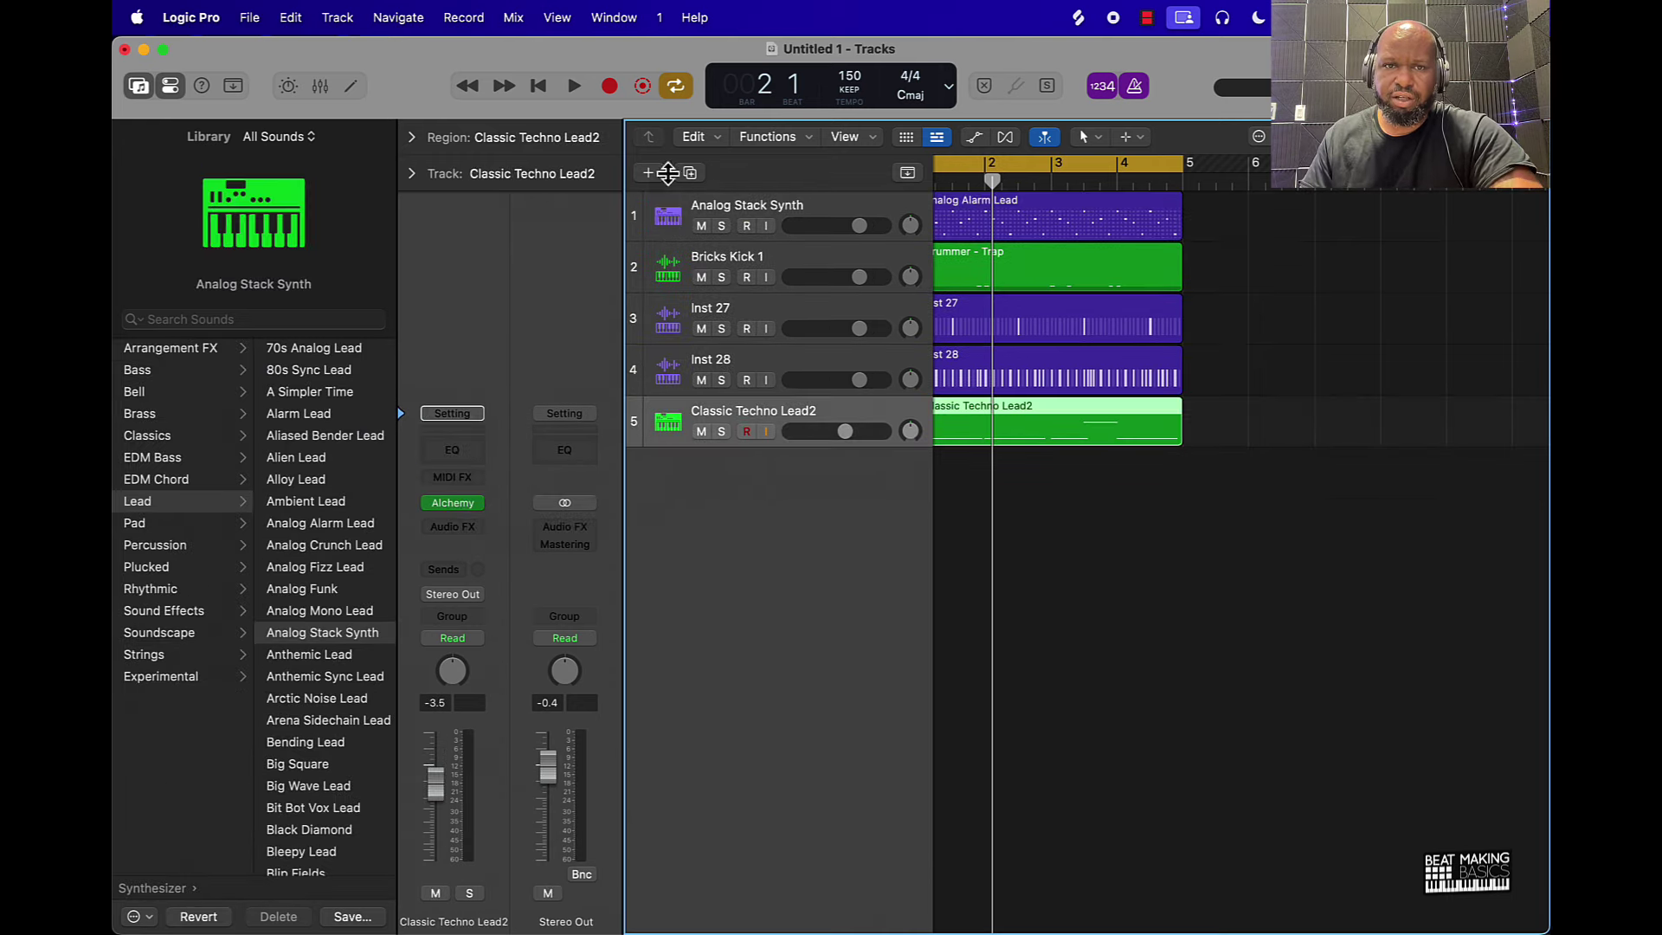
pyautogui.click(648, 173)
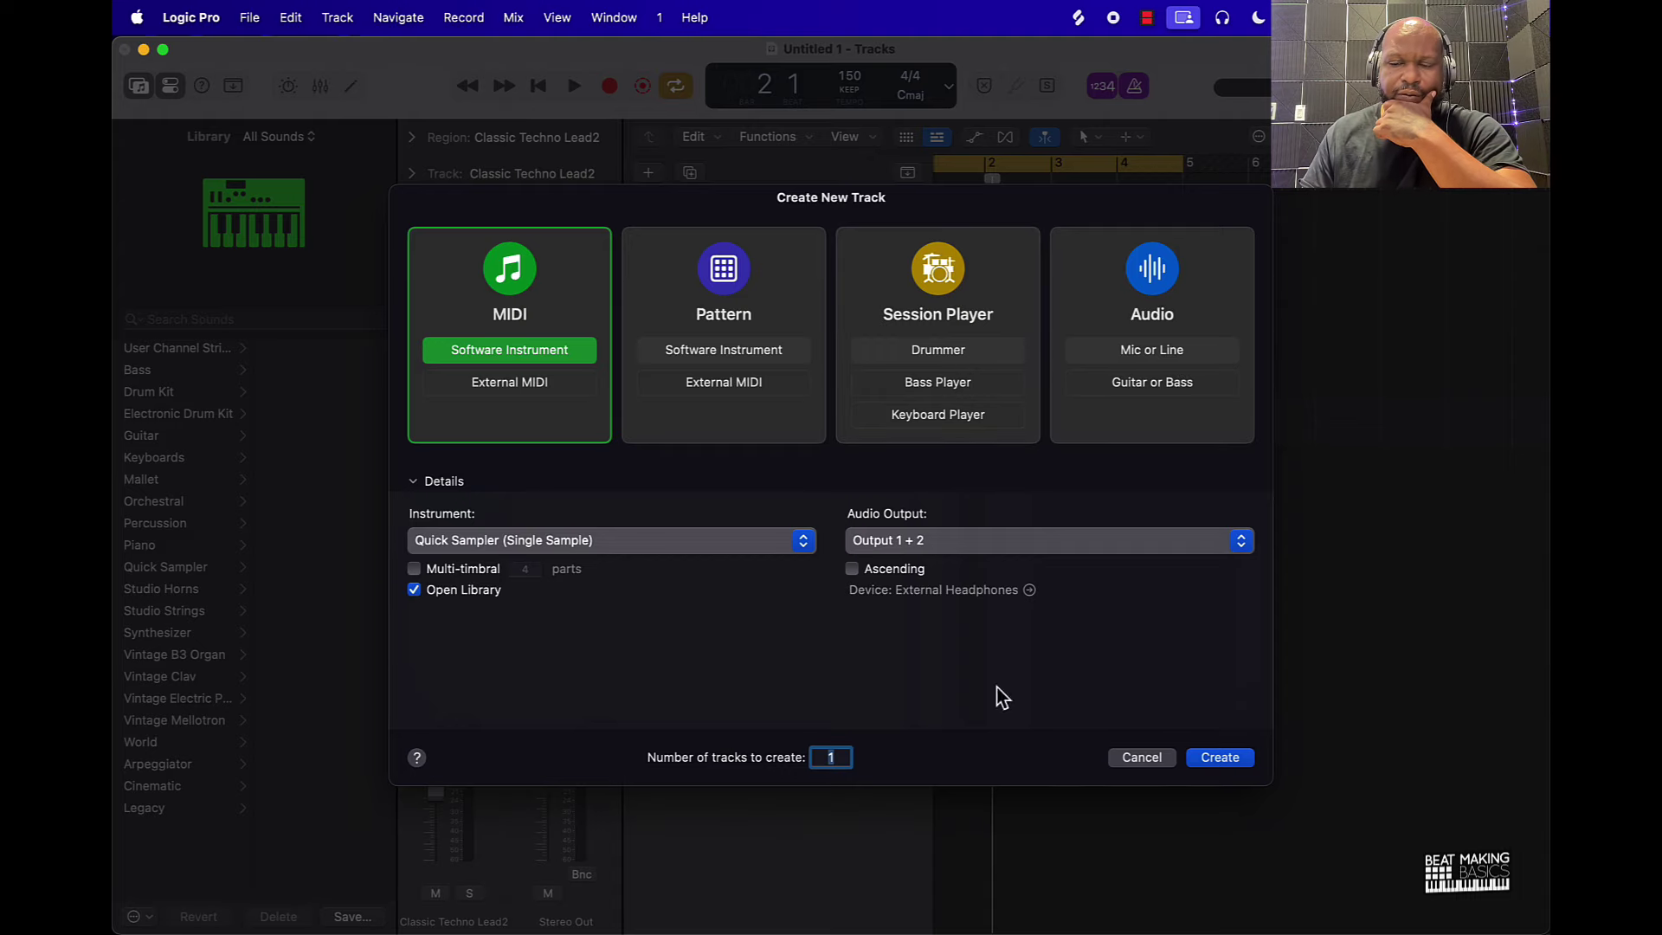
pyautogui.click(1219, 758)
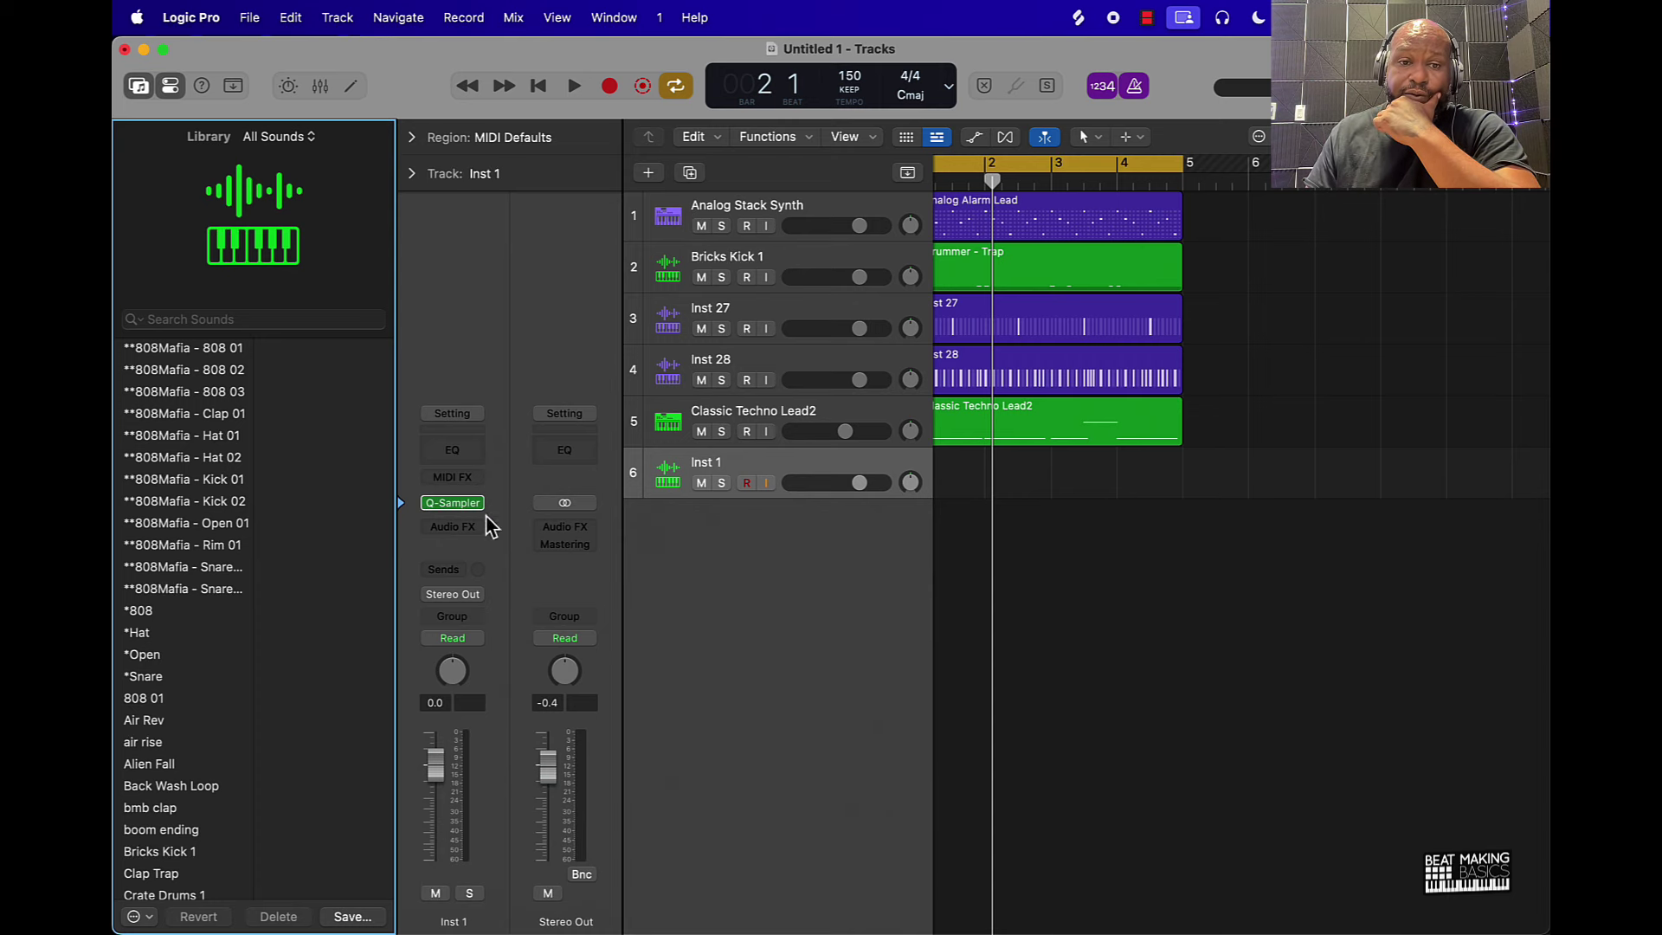
pyautogui.click(456, 503)
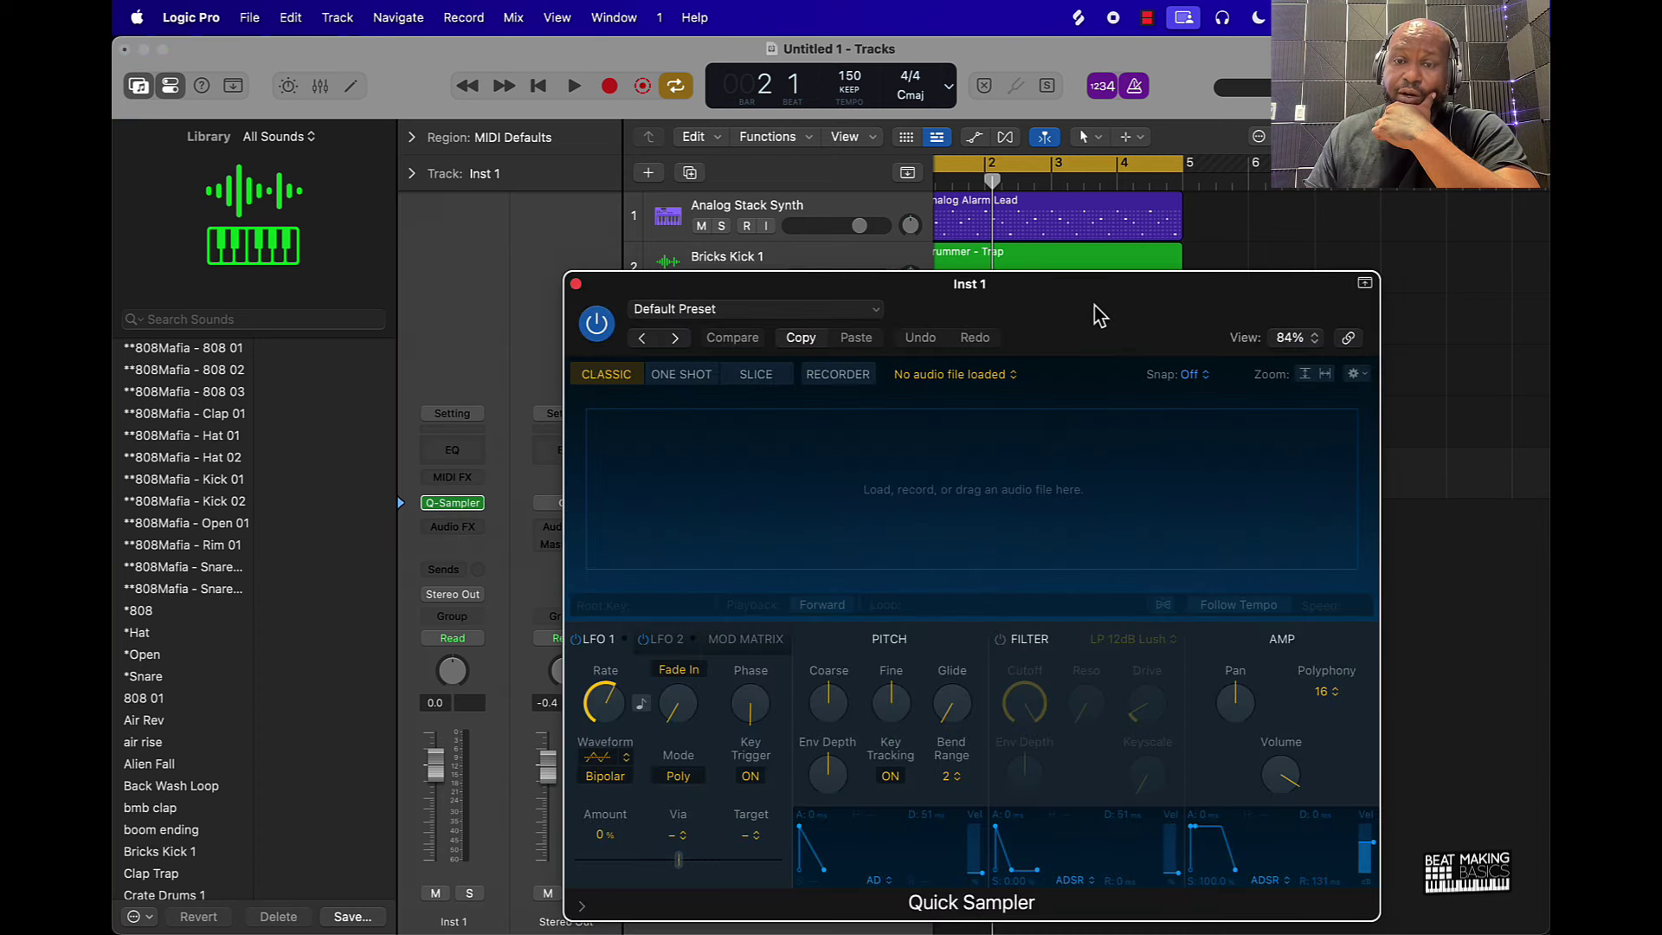
pyautogui.moveTo(1096, 314); pyautogui.dragTo(567, 305)
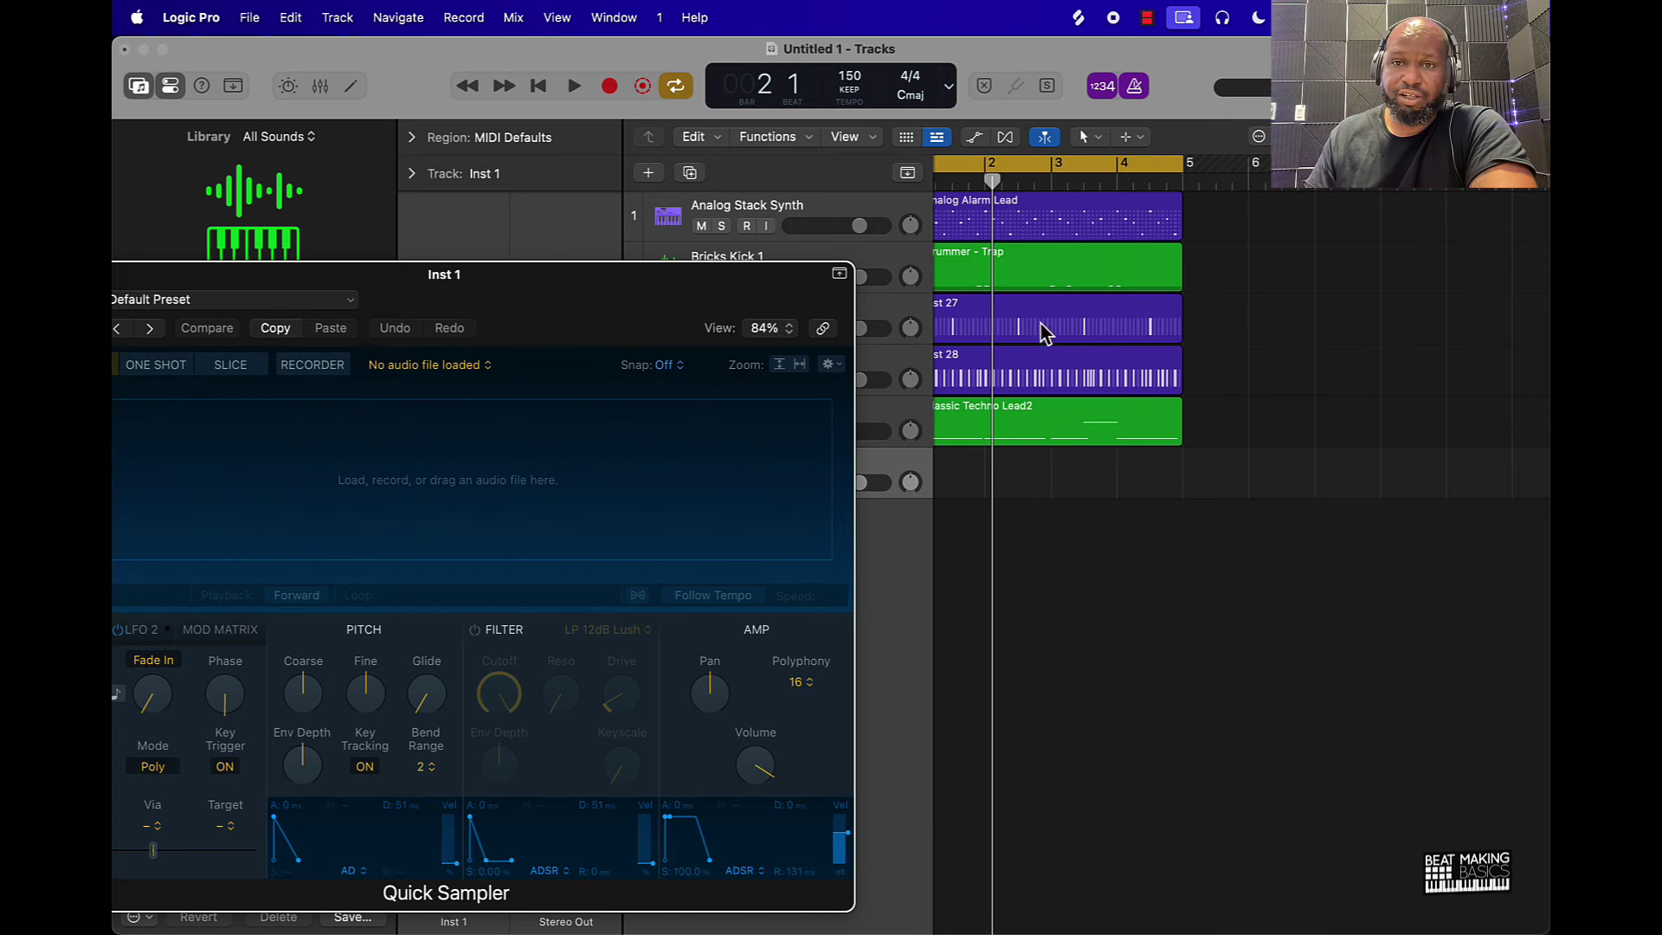
pyautogui.moveTo(738, 276); pyautogui.dragTo(1010, 139)
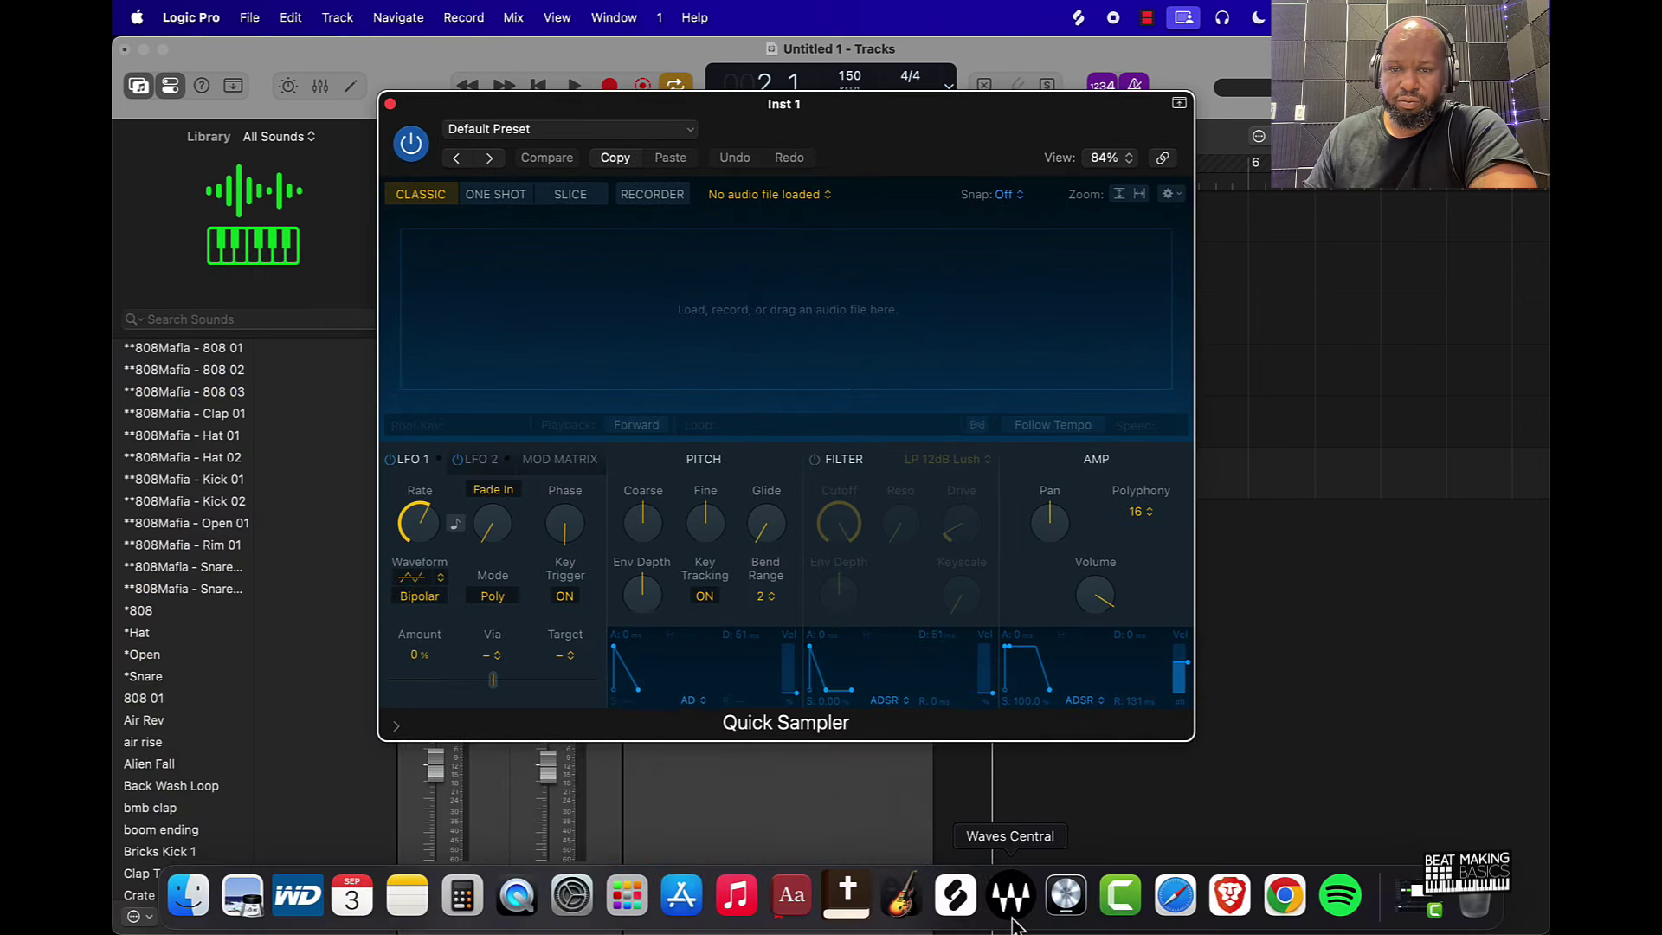
# Switch to Splice and search its samples for "soul sample" in place of the hat search.
pyautogui.click(967, 916)
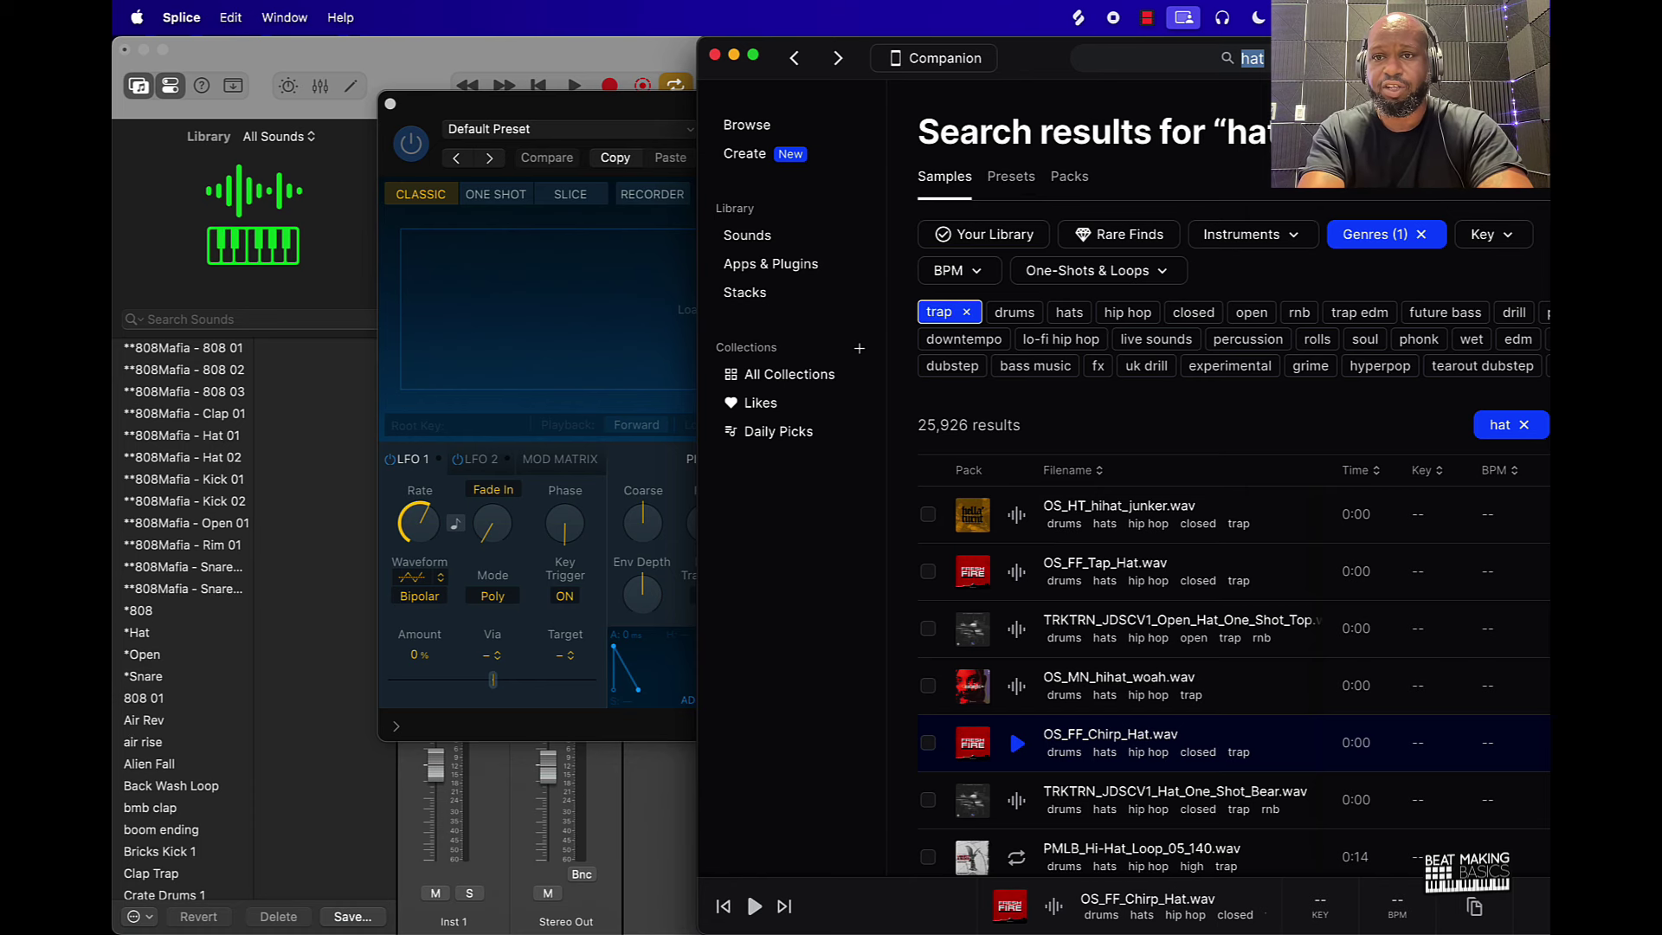
pyautogui.click(1251, 58)
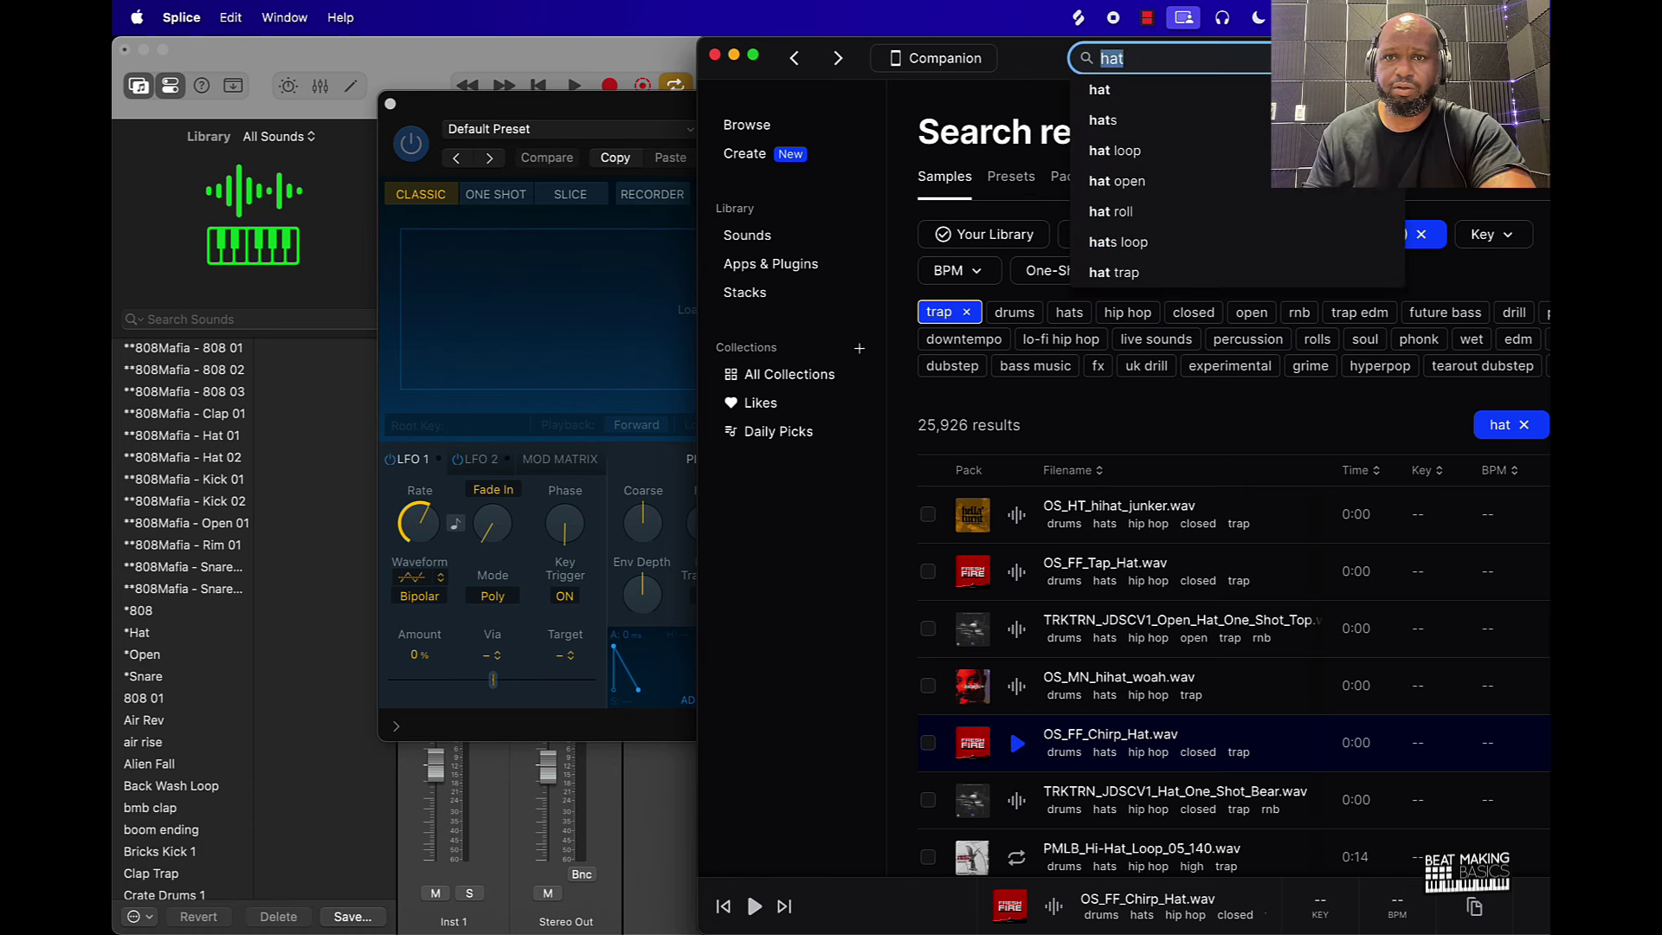
pyautogui.write('soul sam')
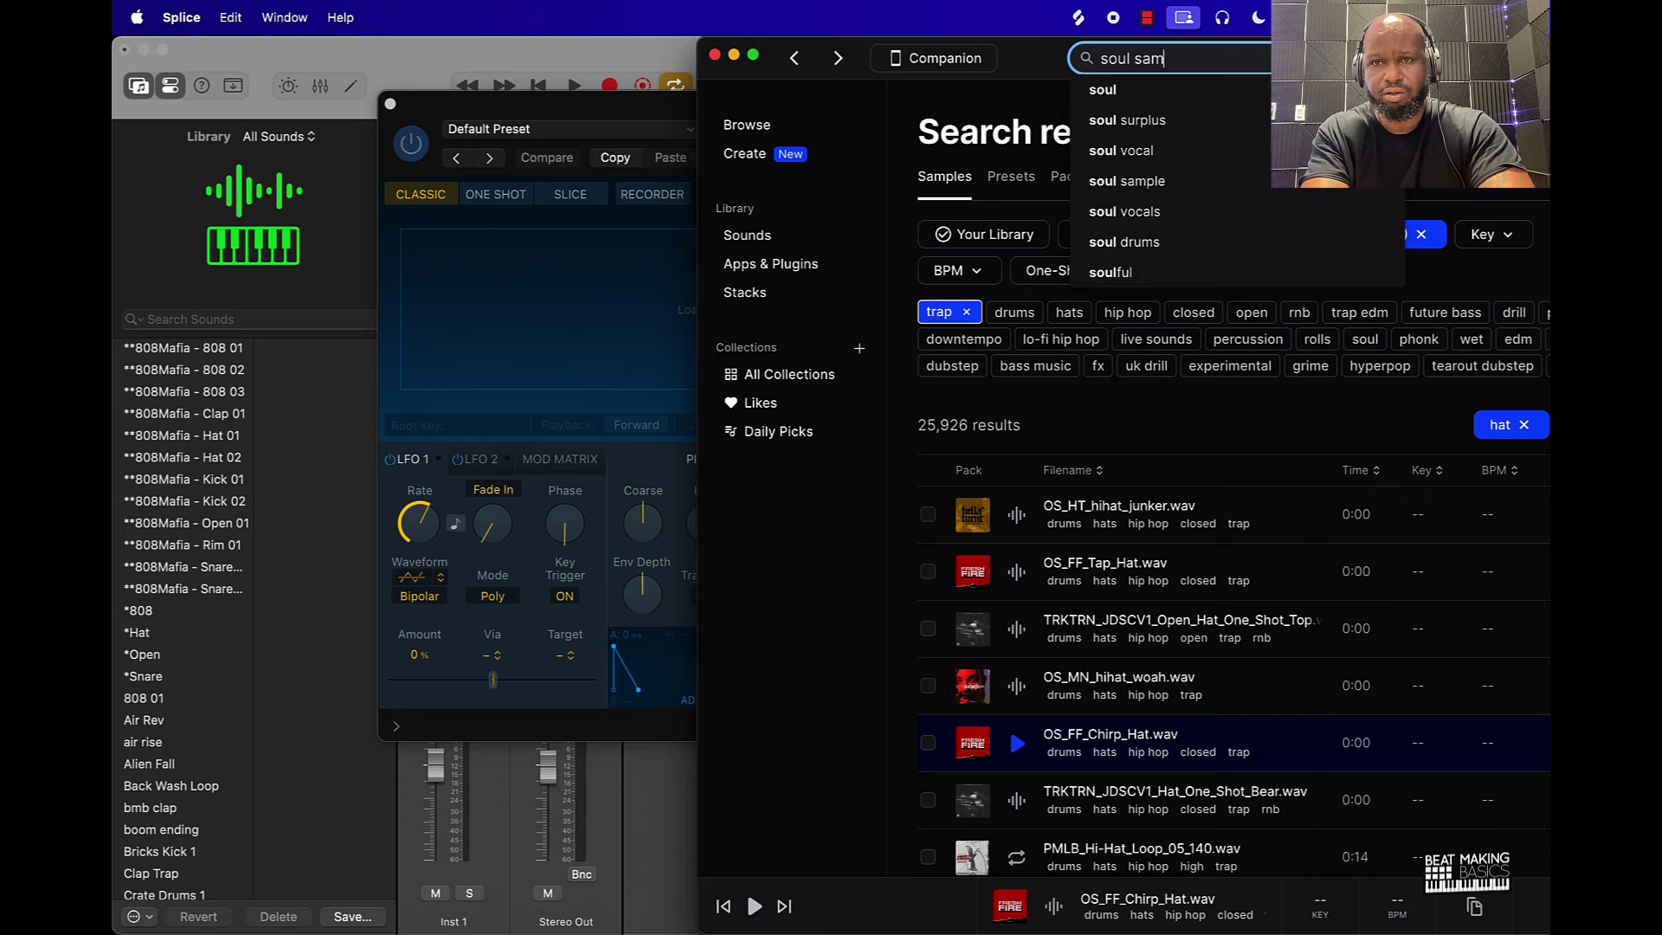
pyautogui.write('ple')
pyautogui.press('Return')
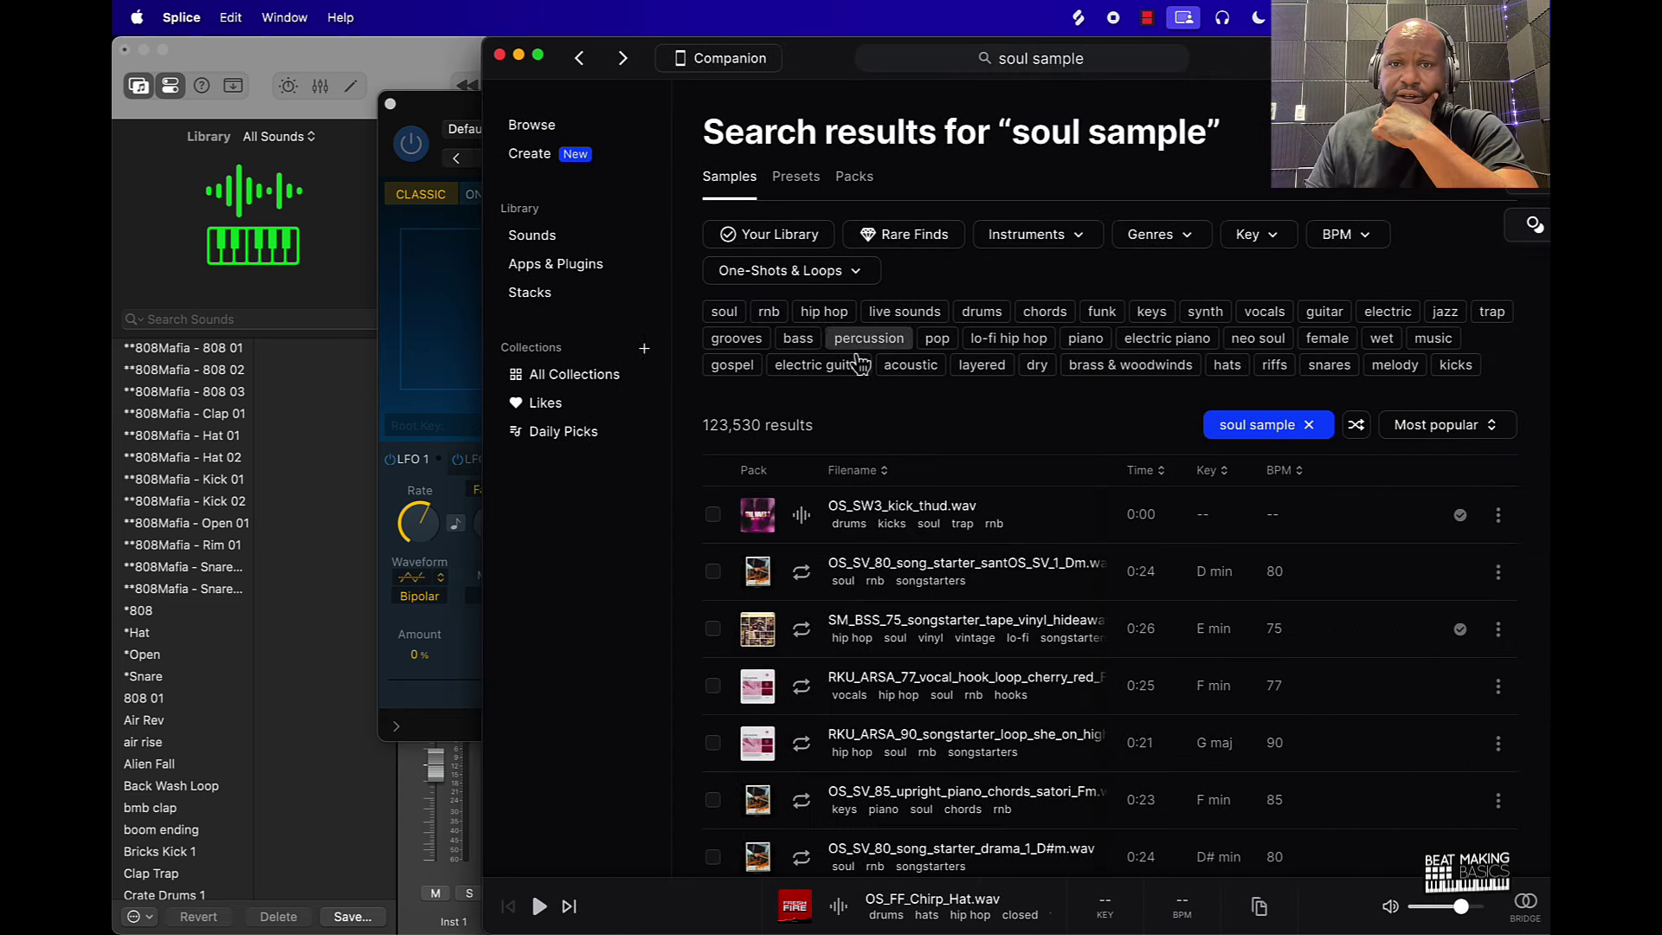
# Limit the soul sample results to Loops and add the melody tag.
pyautogui.click(1042, 246)
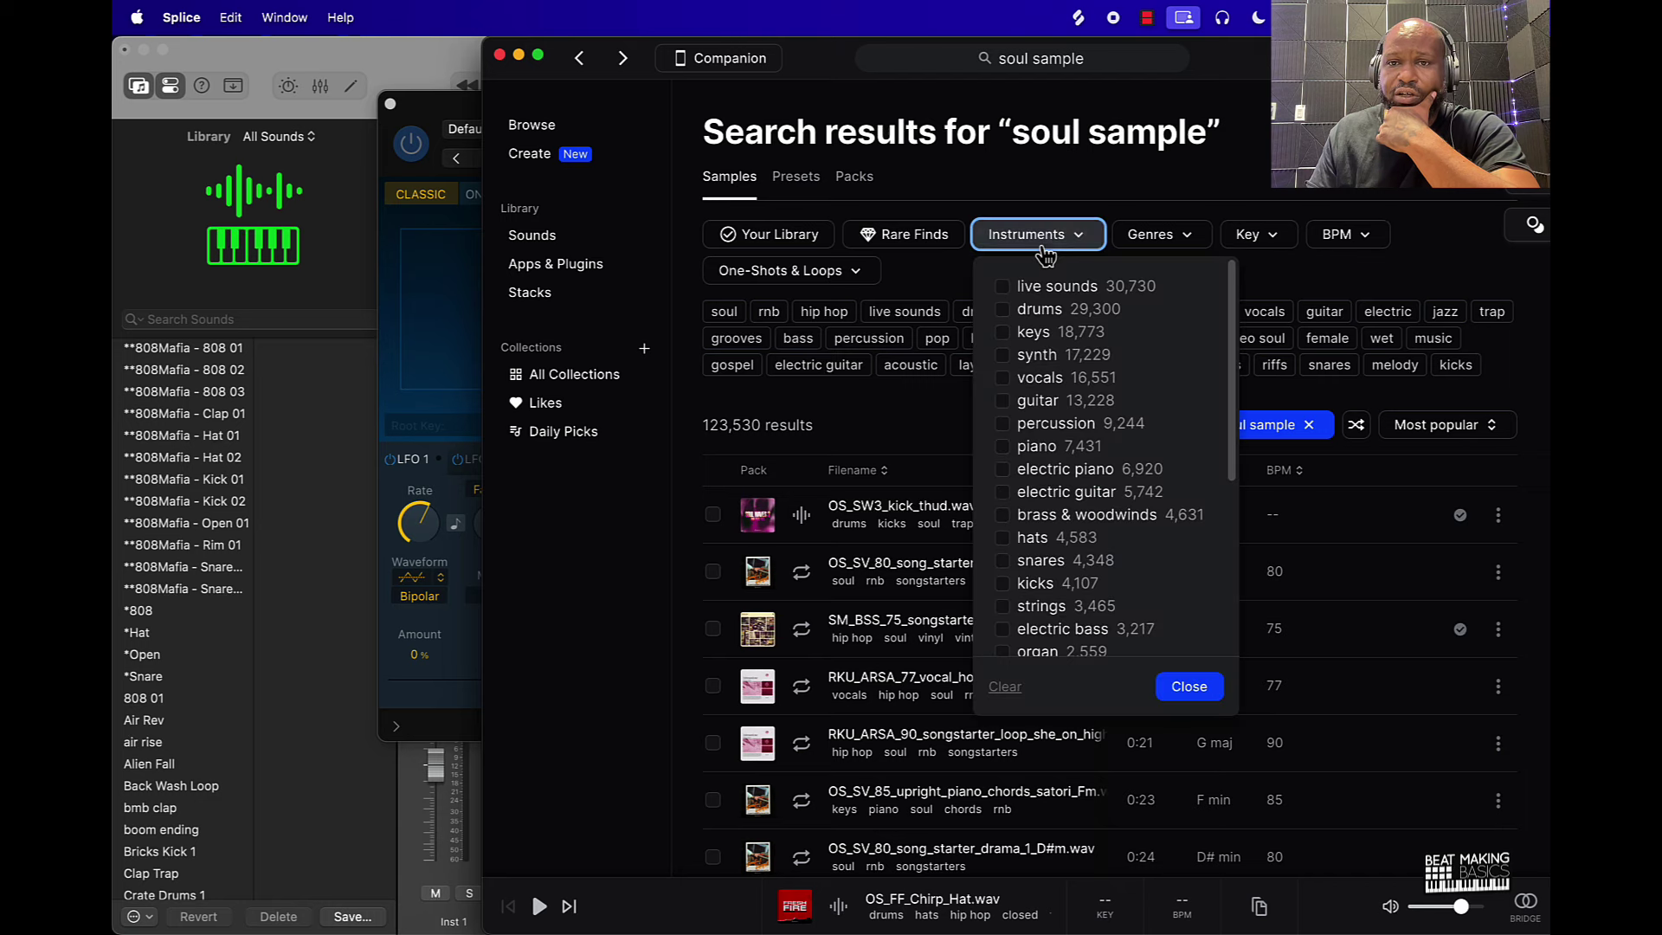
pyautogui.click(1043, 246)
pyautogui.click(831, 276)
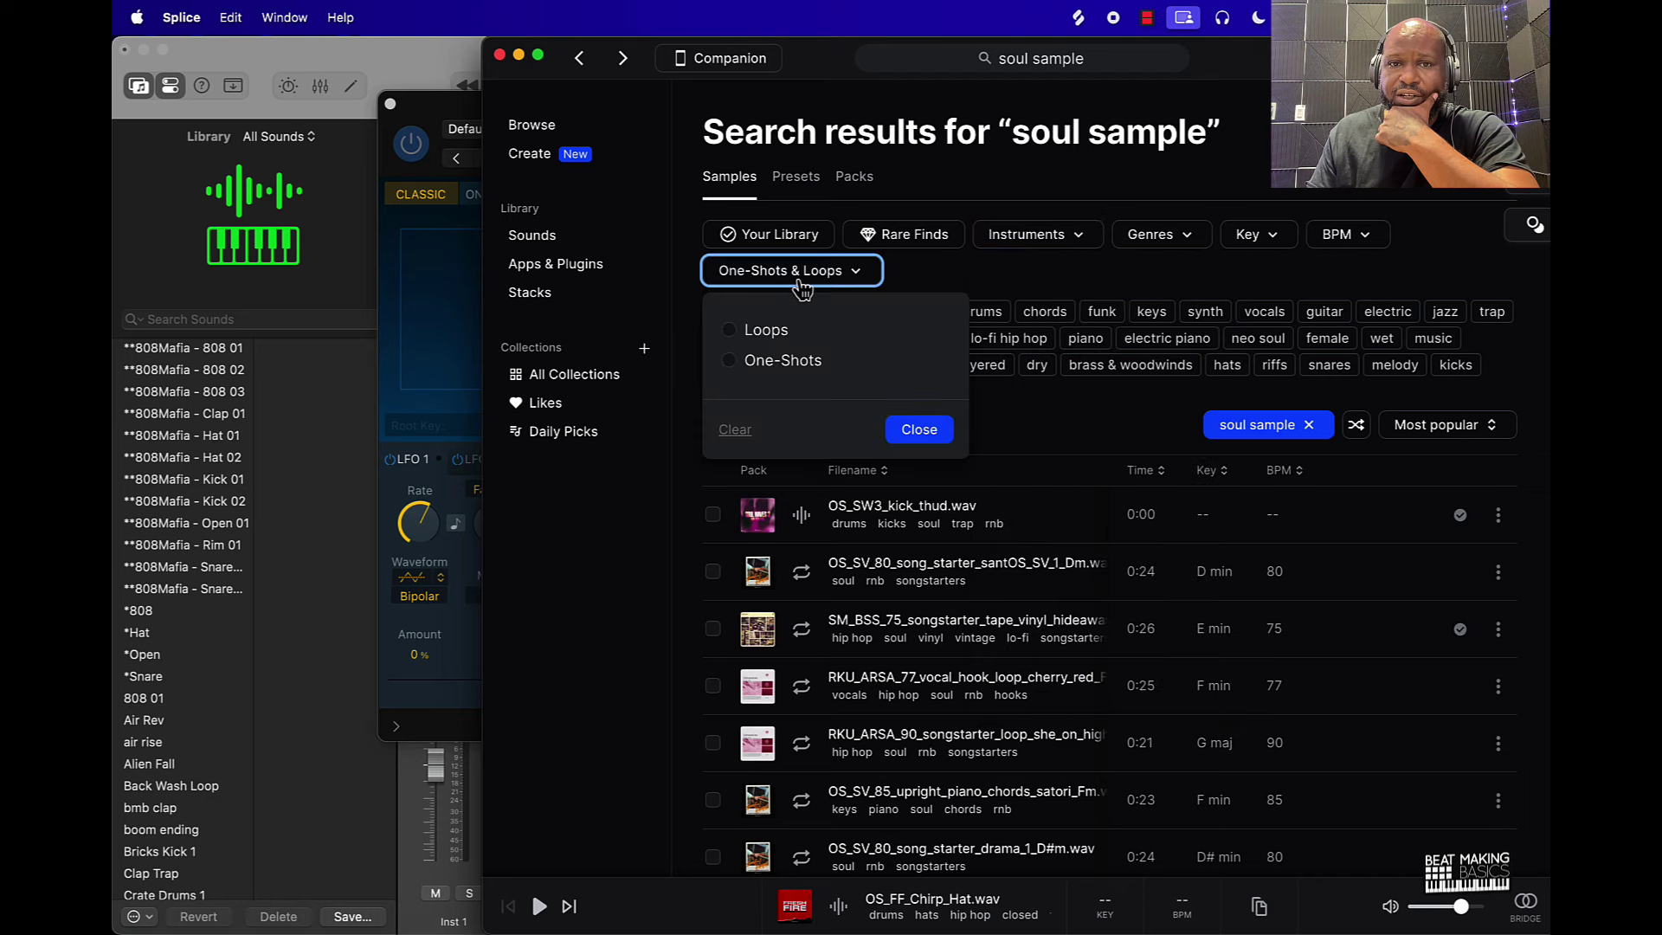
pyautogui.click(767, 330)
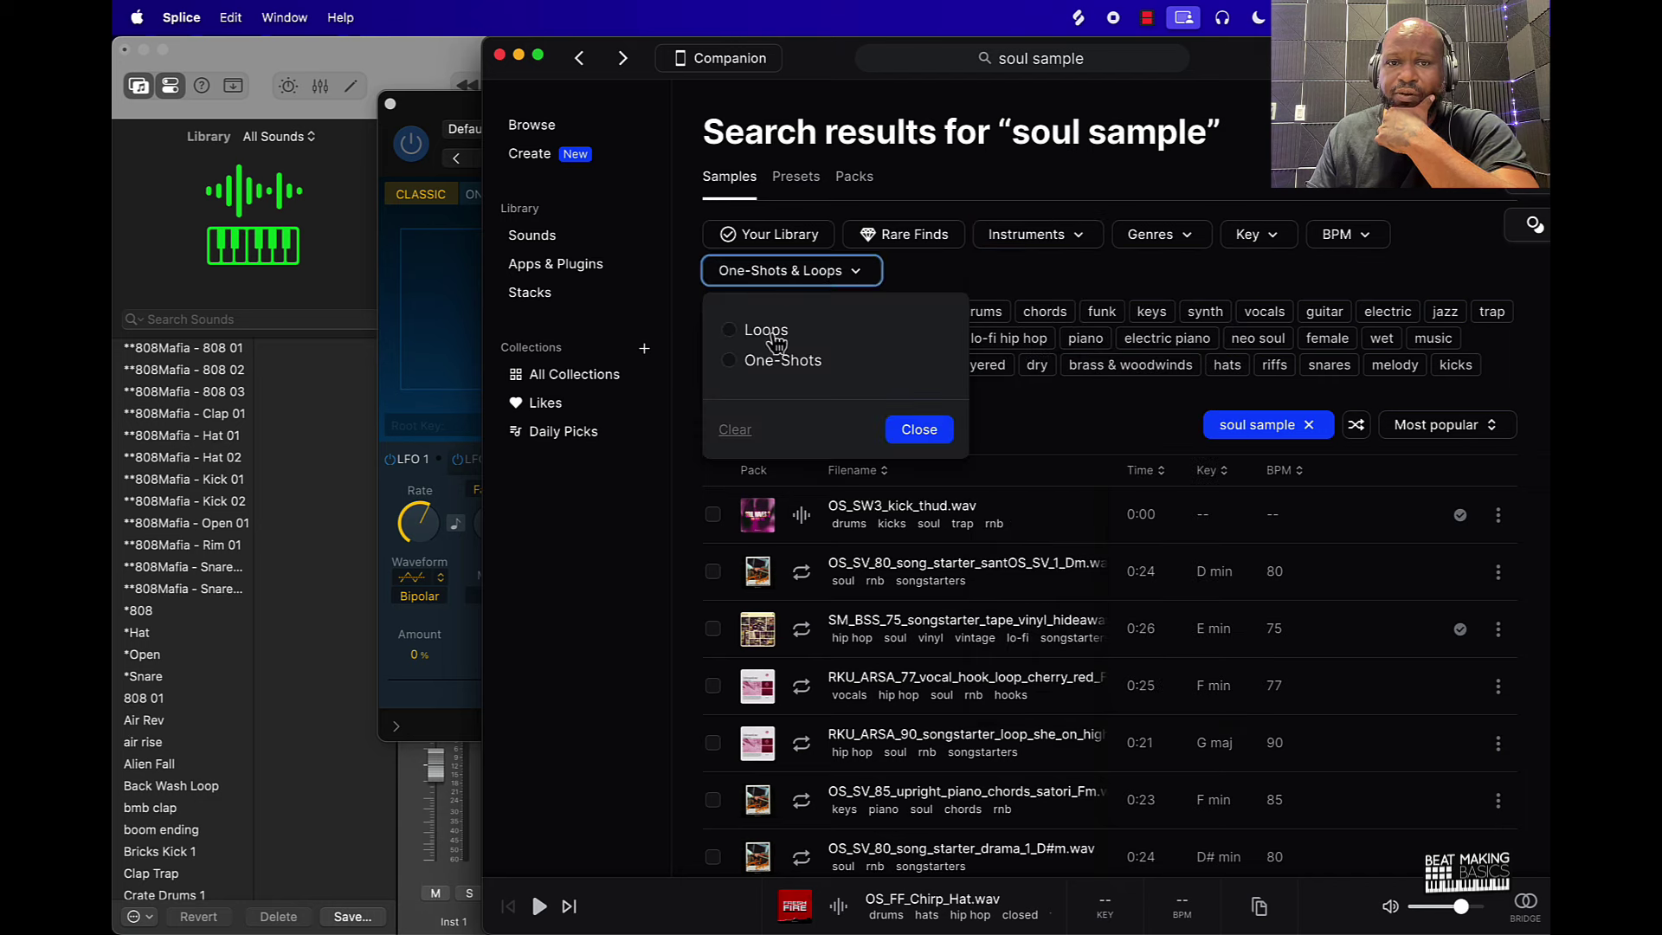
pyautogui.click(929, 445)
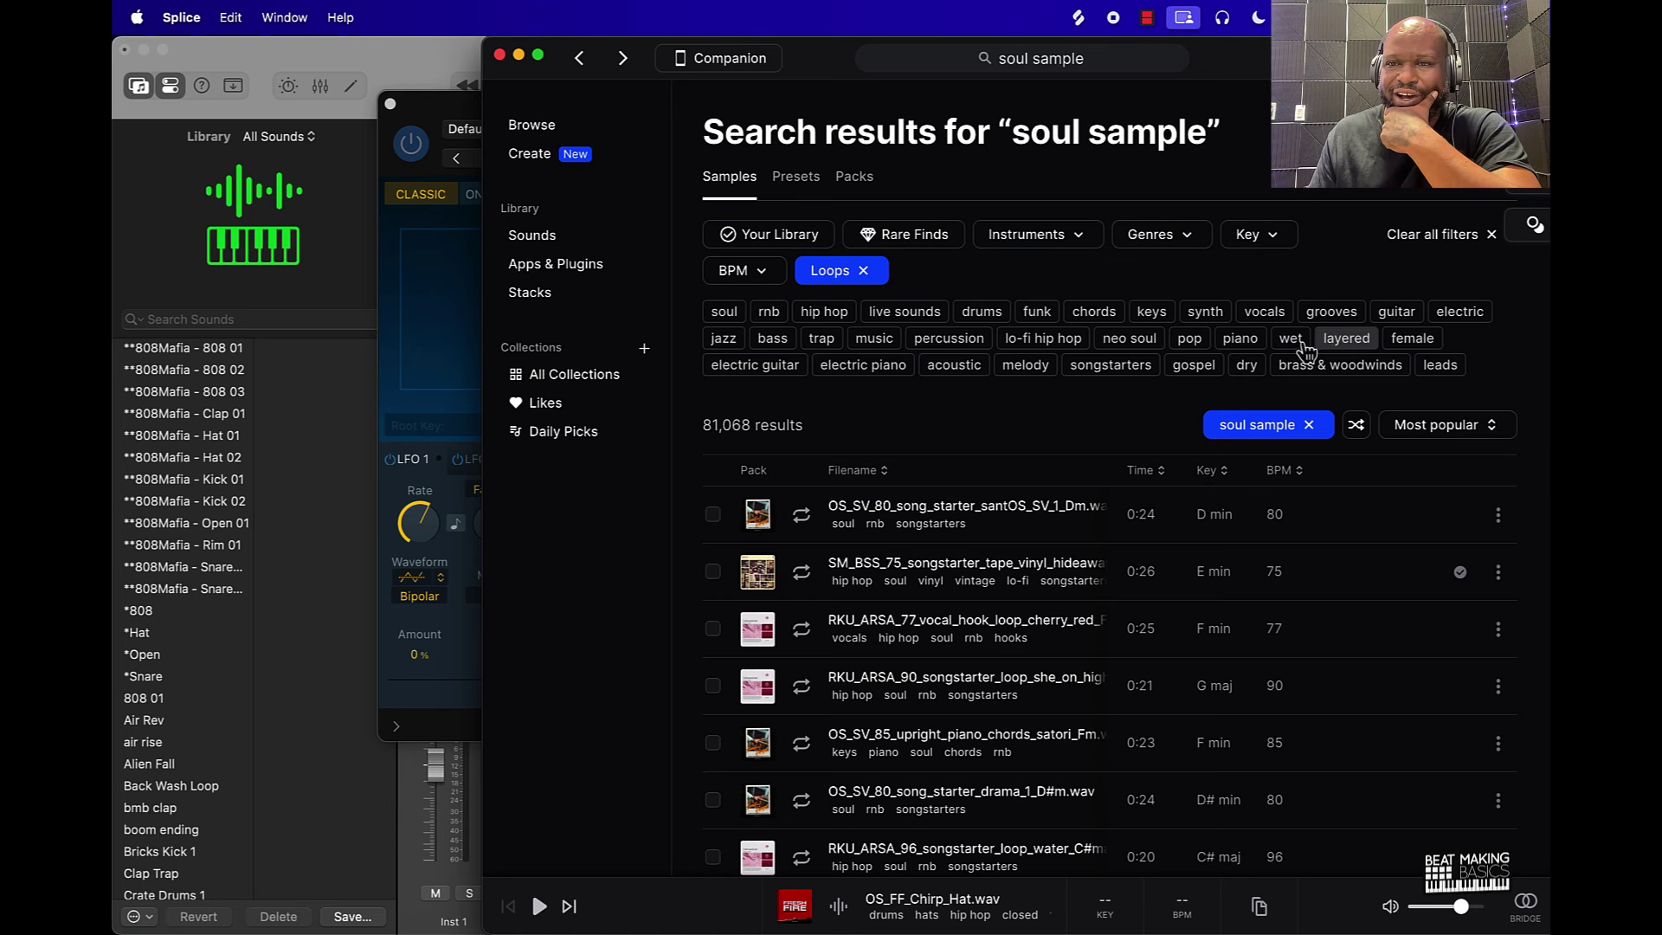
pyautogui.click(1029, 367)
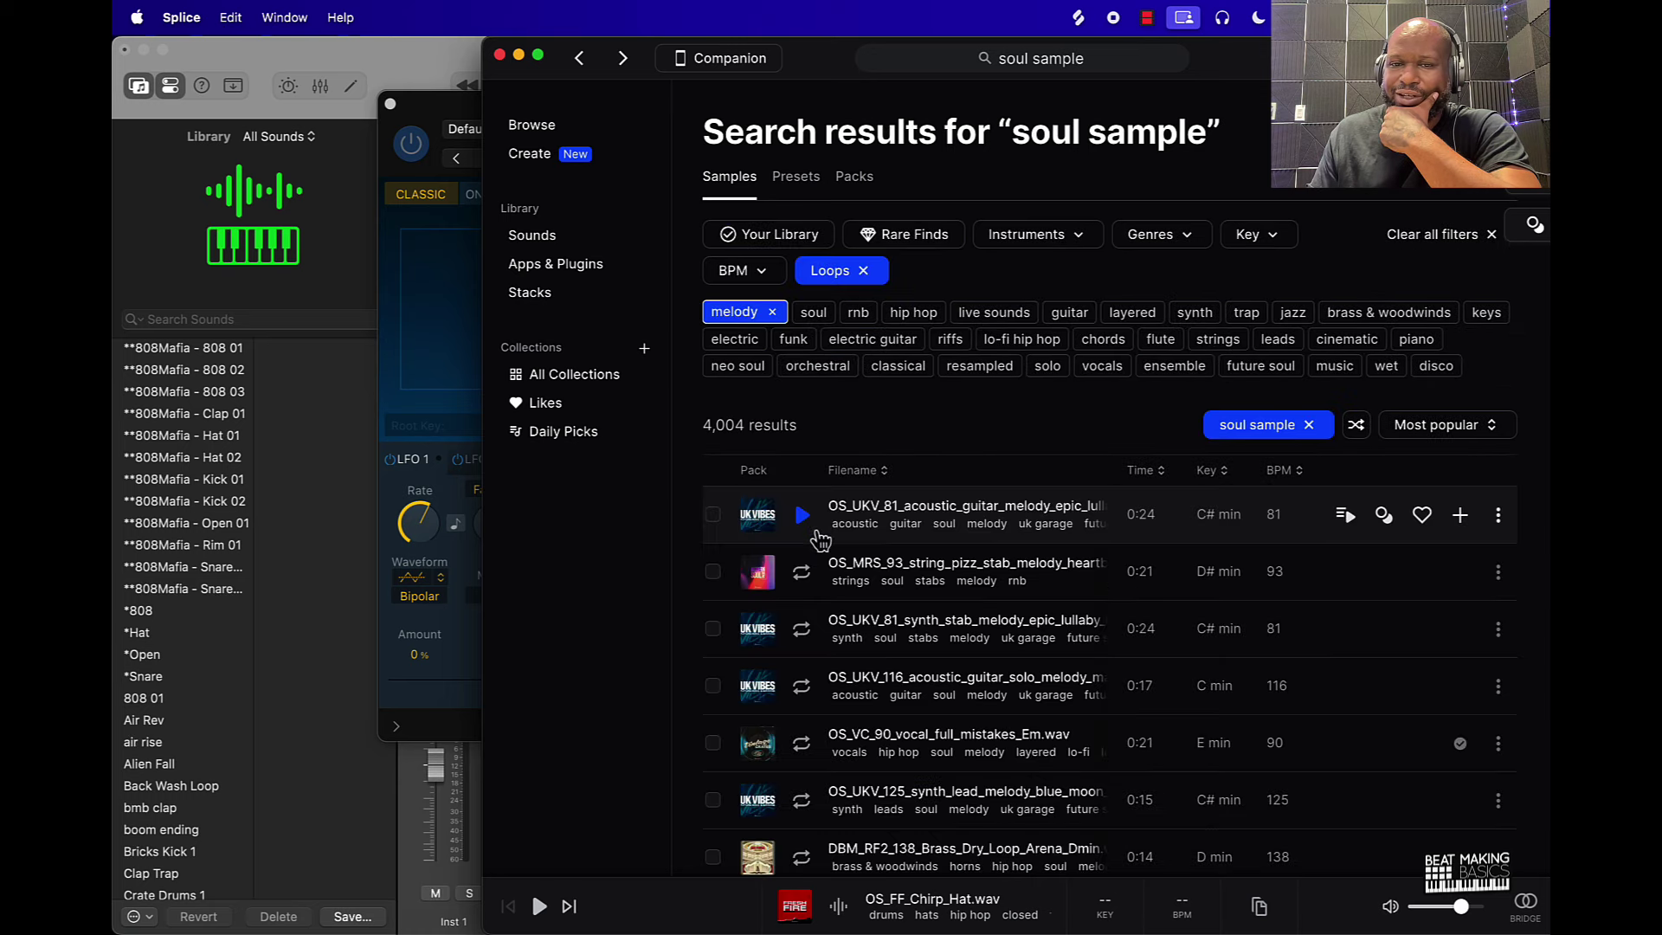
# Preview several melody loops, including the string pizz stab, synth stab, acoustic guitar solo and BPM80_Am_Bliss_Strings.wav.
pyautogui.click(803, 575)
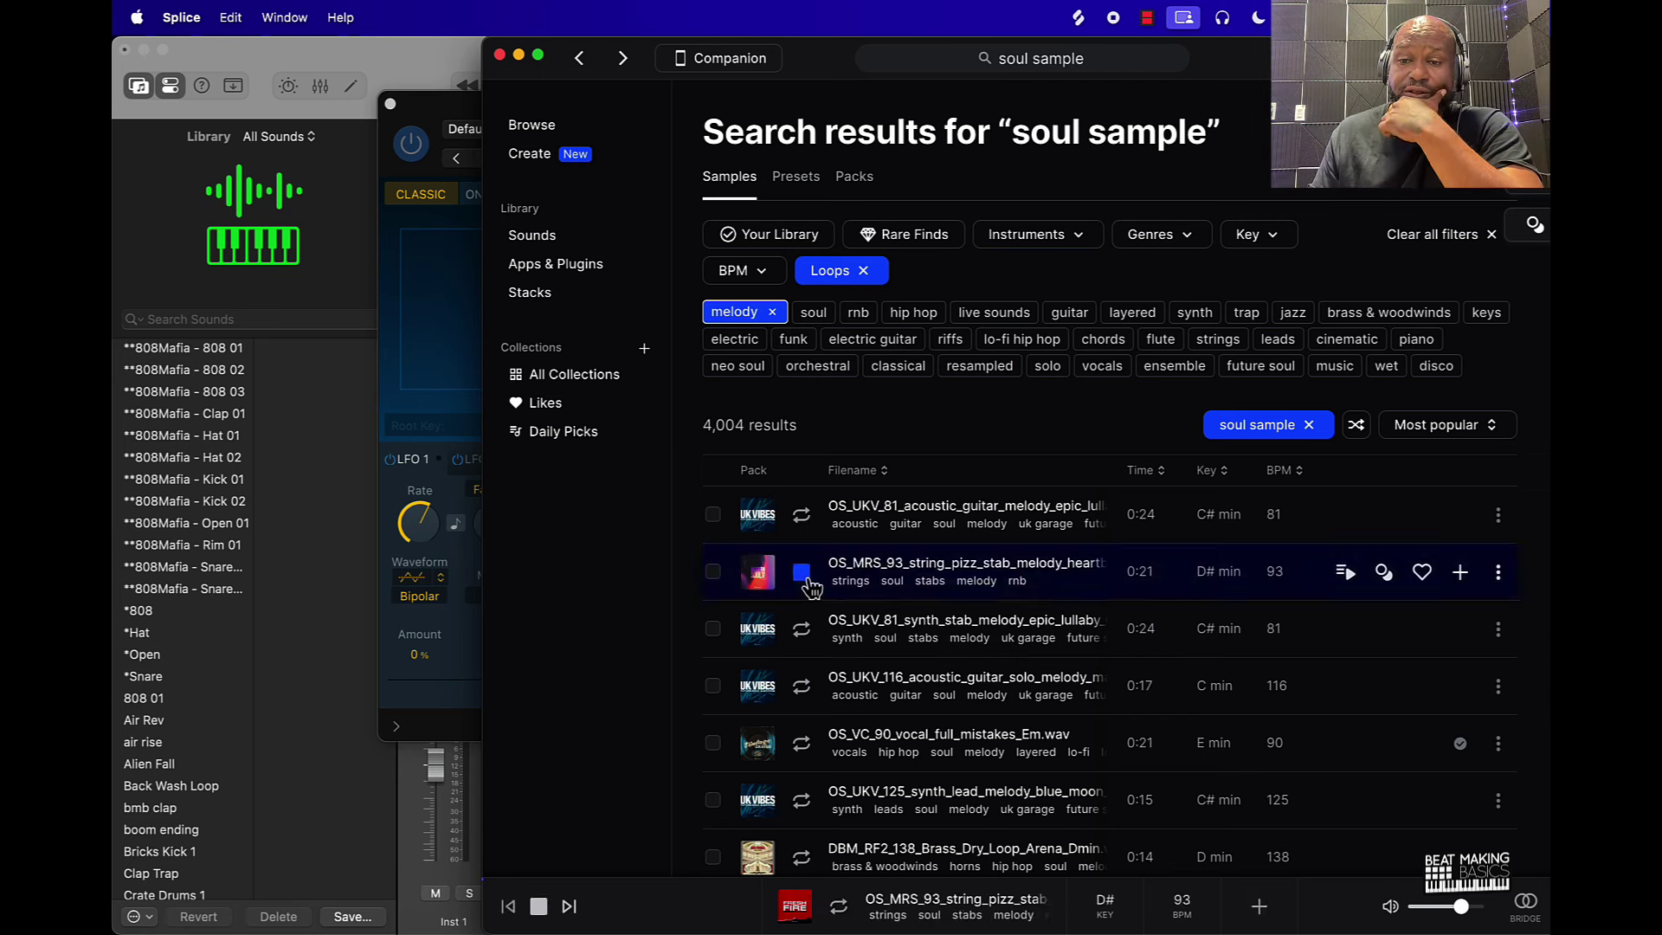
pyautogui.click(804, 634)
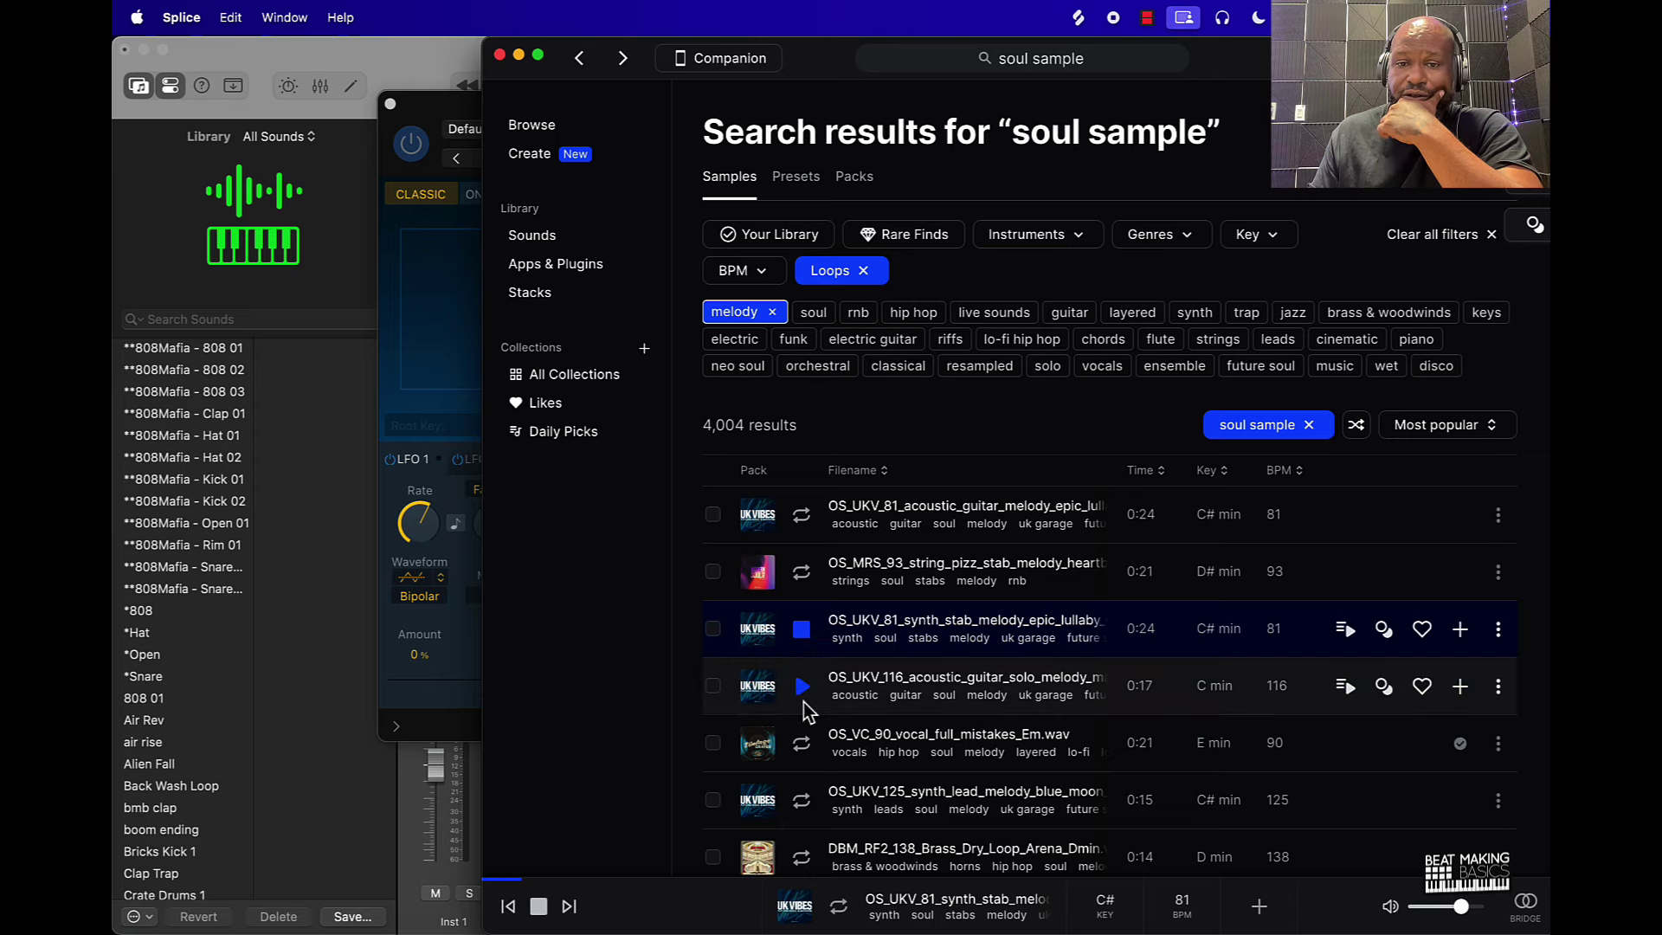
pyautogui.click(802, 686)
pyautogui.scroll(-10, 804, 675)
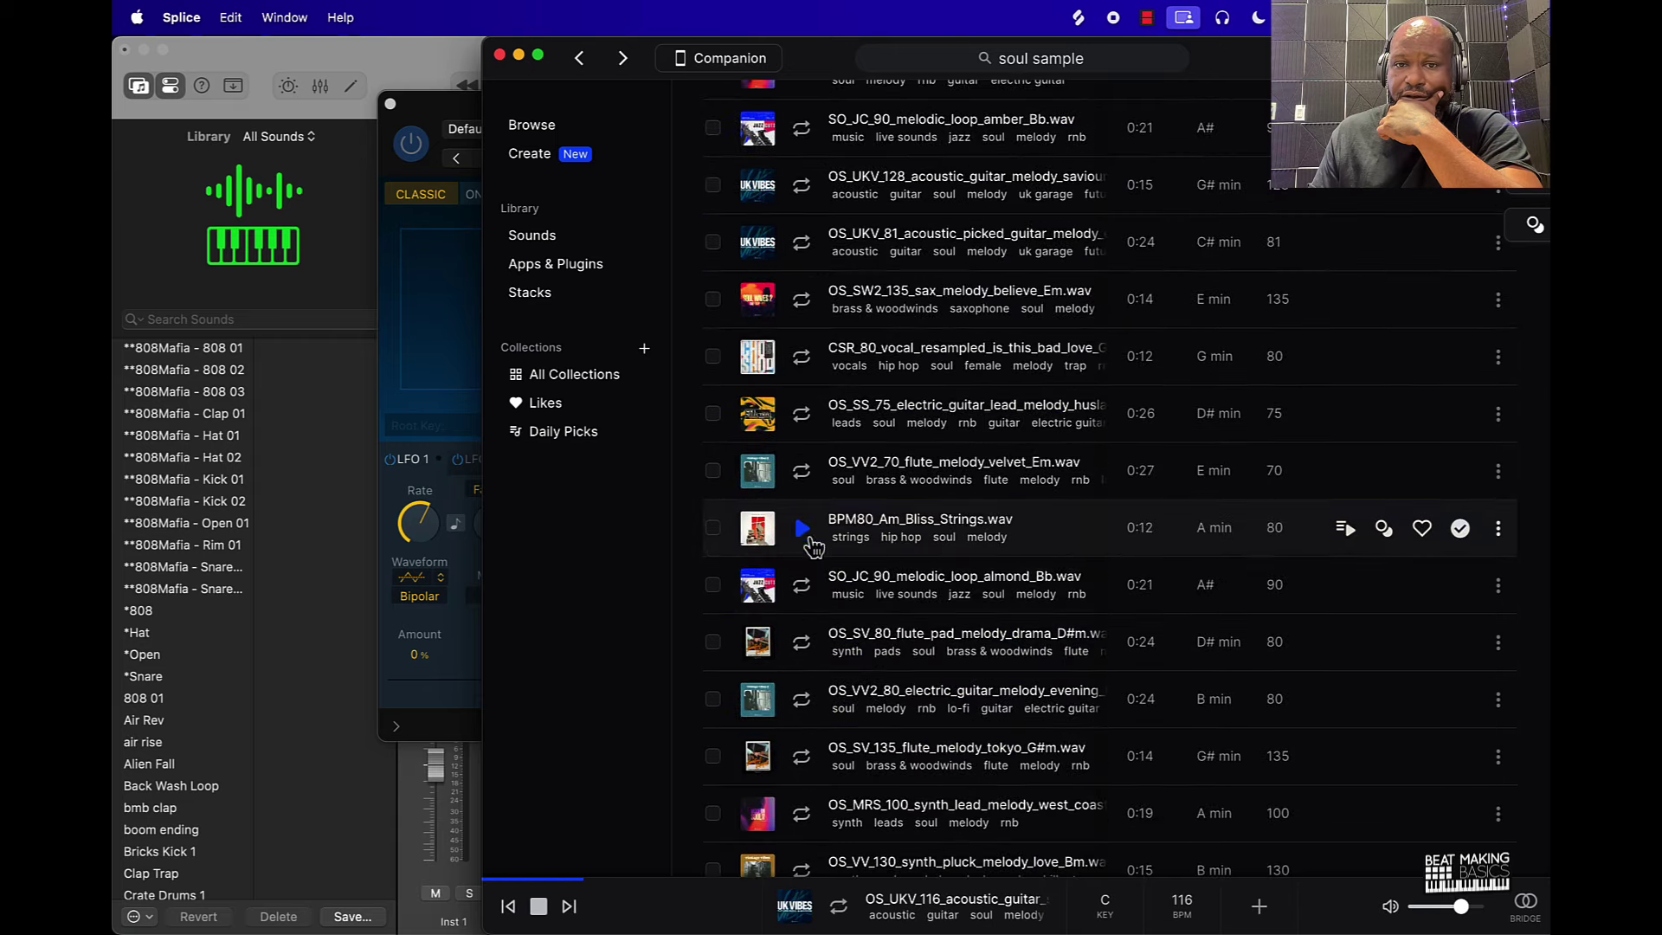
pyautogui.click(804, 532)
pyautogui.click(804, 532)
pyautogui.scroll(10, 810, 545)
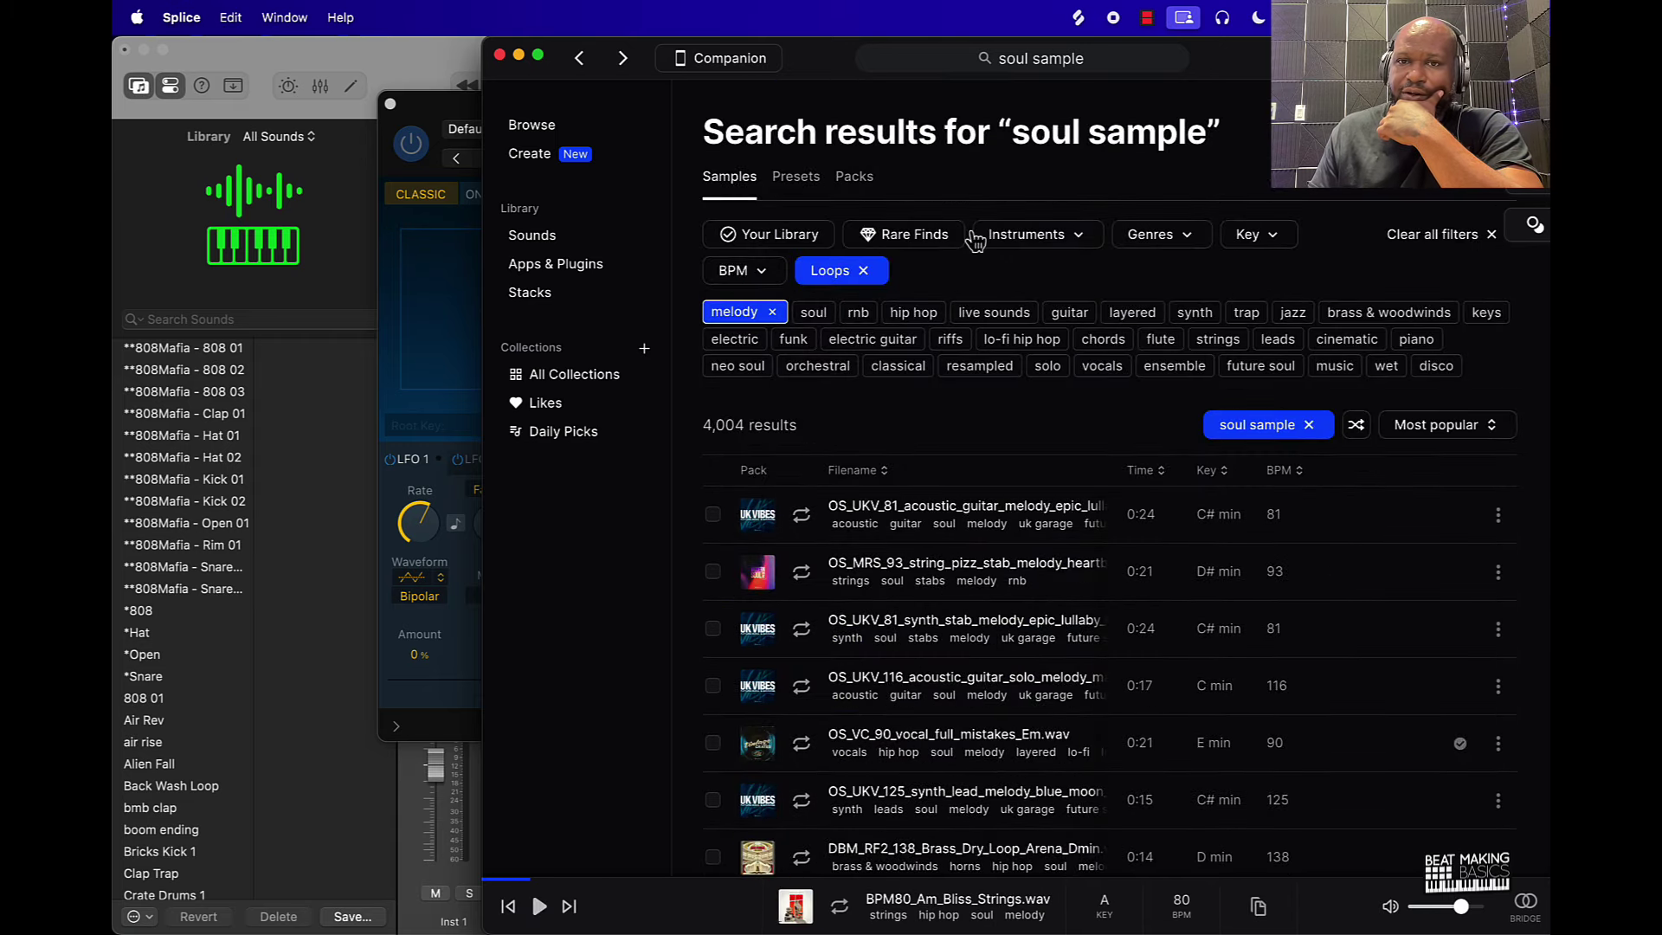
# Try narrowing the melody loops to the trap genre, and clear that genre filter.
pyautogui.click(1031, 235)
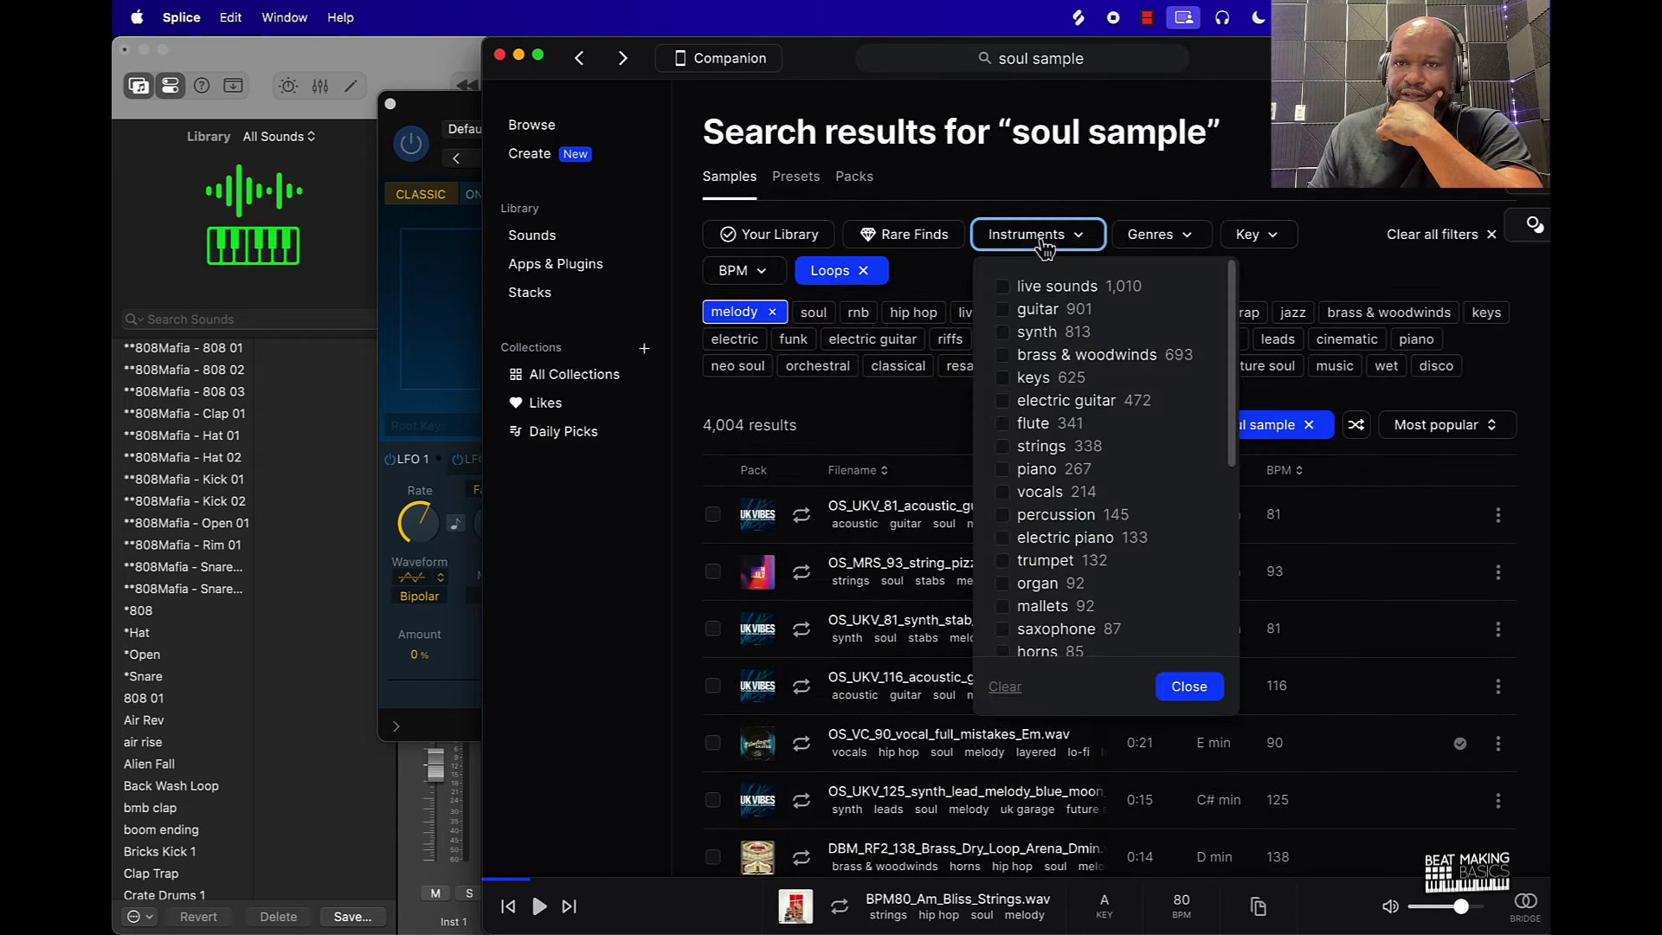
pyautogui.click(1184, 239)
pyautogui.click(1178, 356)
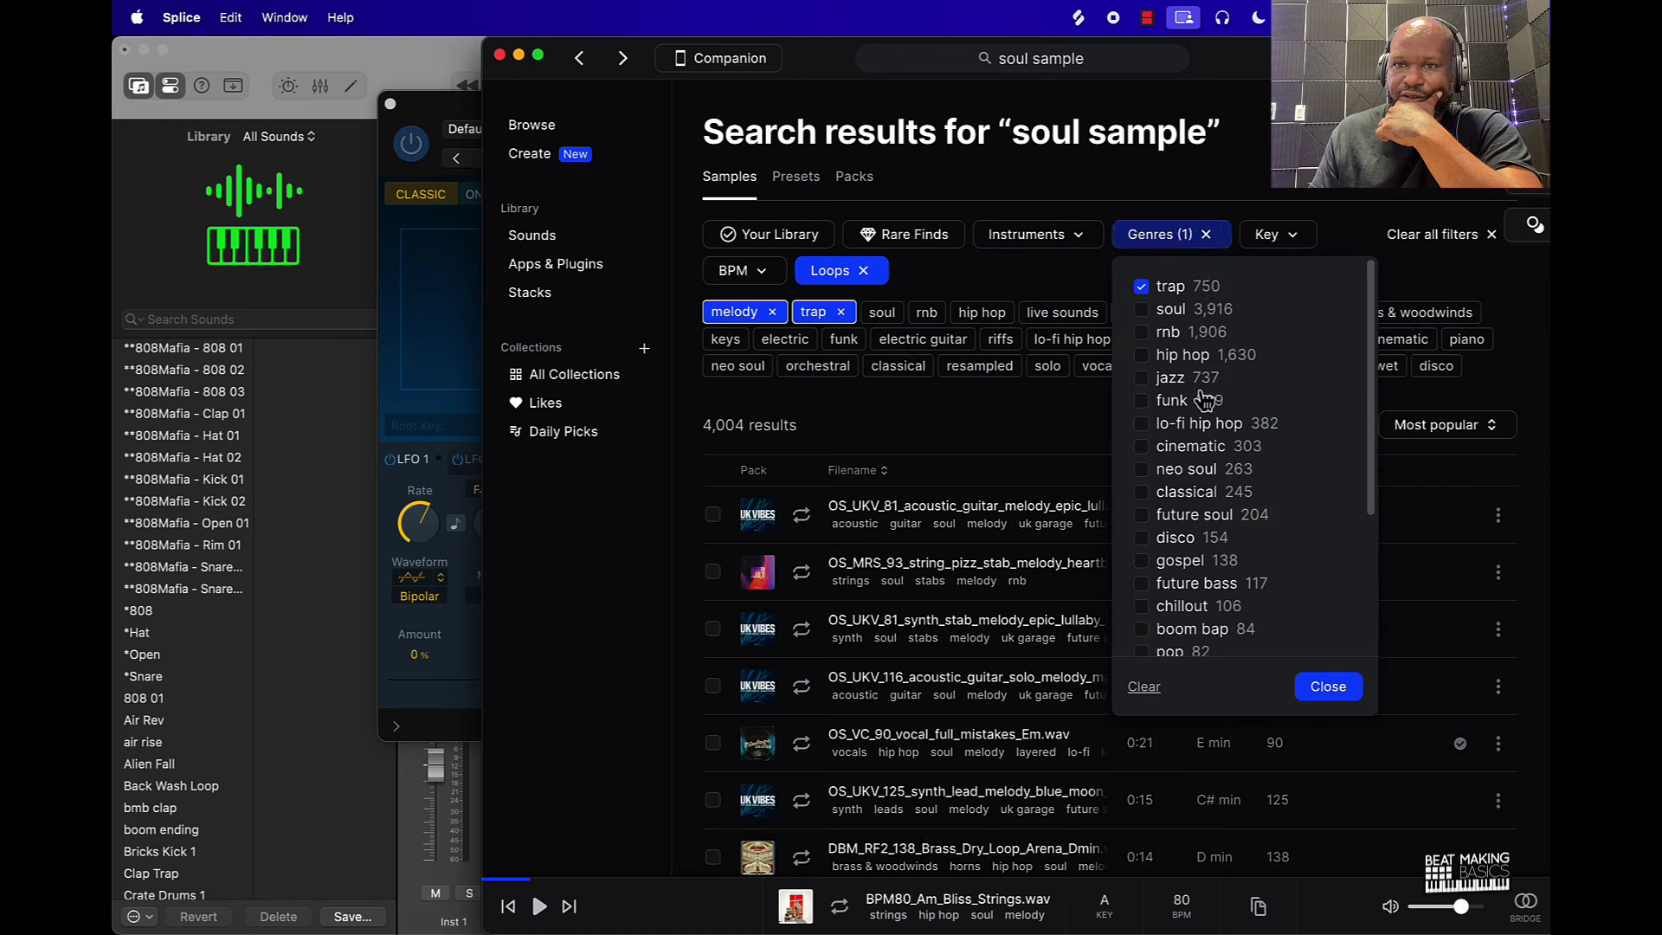
pyautogui.click(1328, 576)
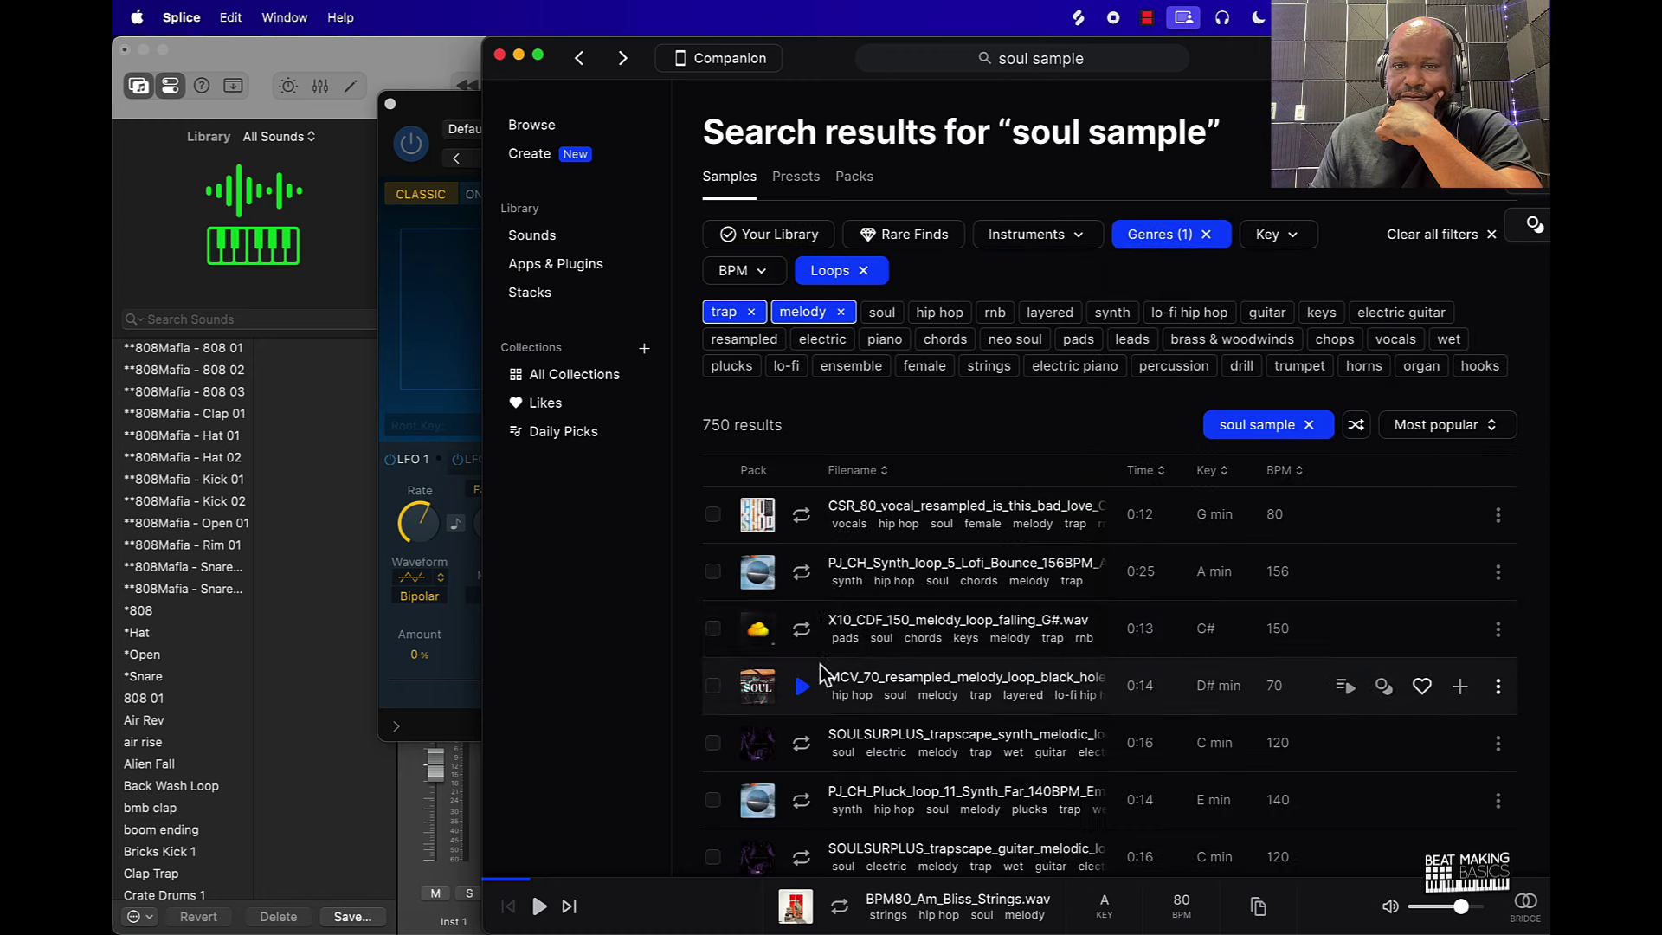
pyautogui.click(1206, 234)
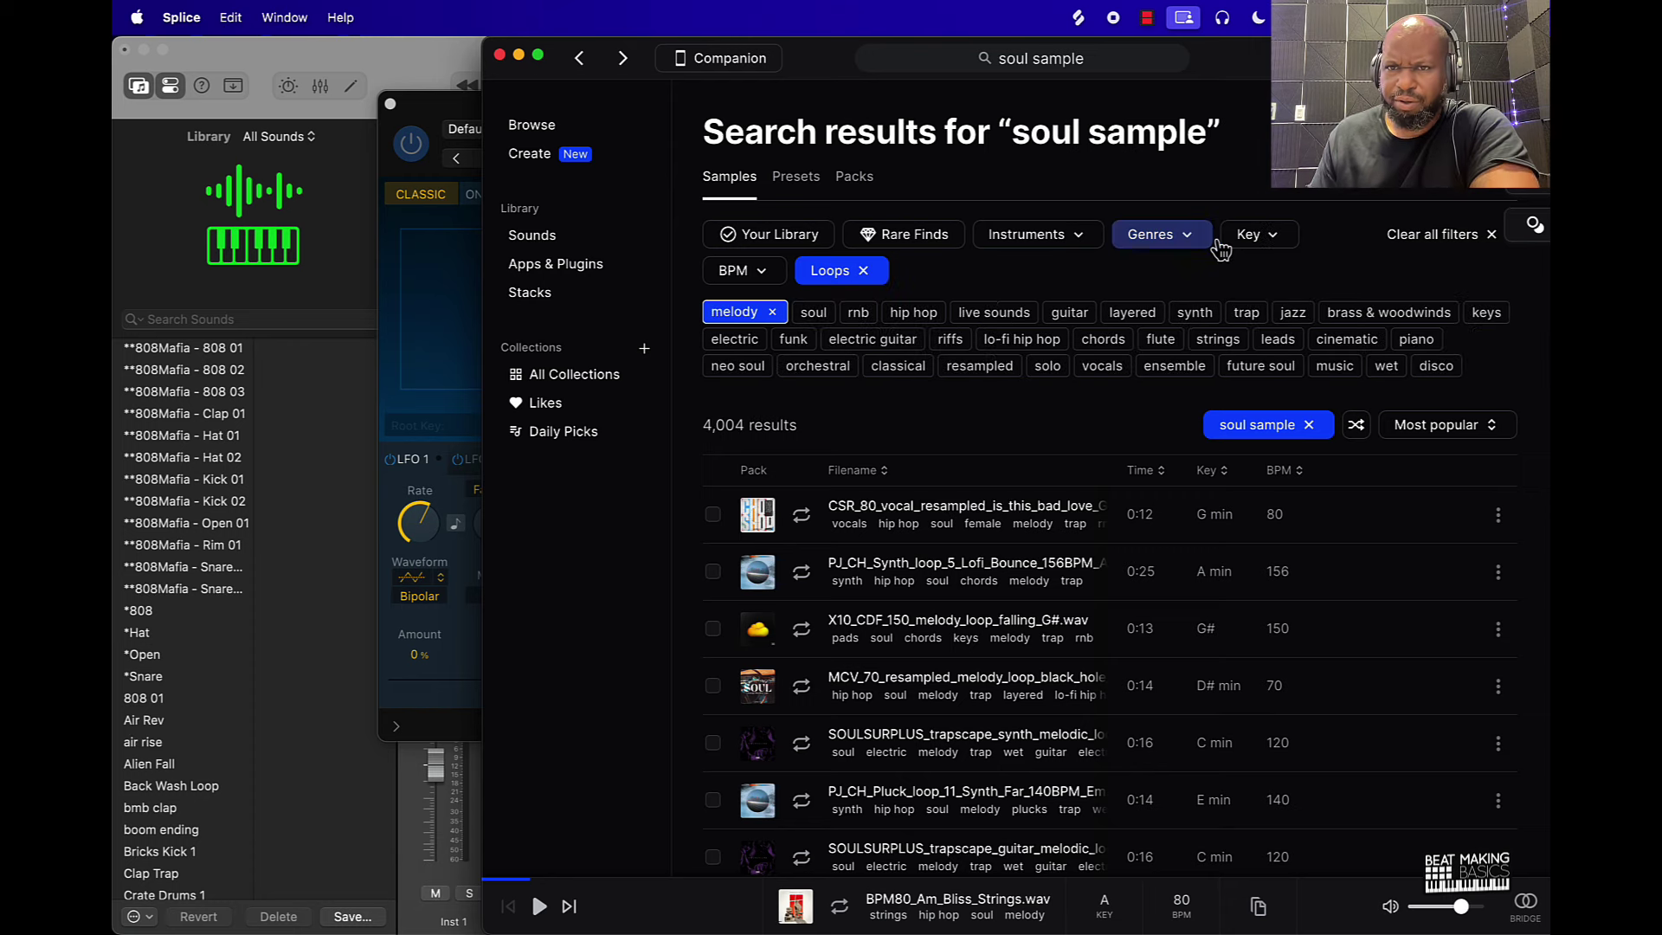
# Filter the melody loops by the hip hop genre.
pyautogui.click(1196, 244)
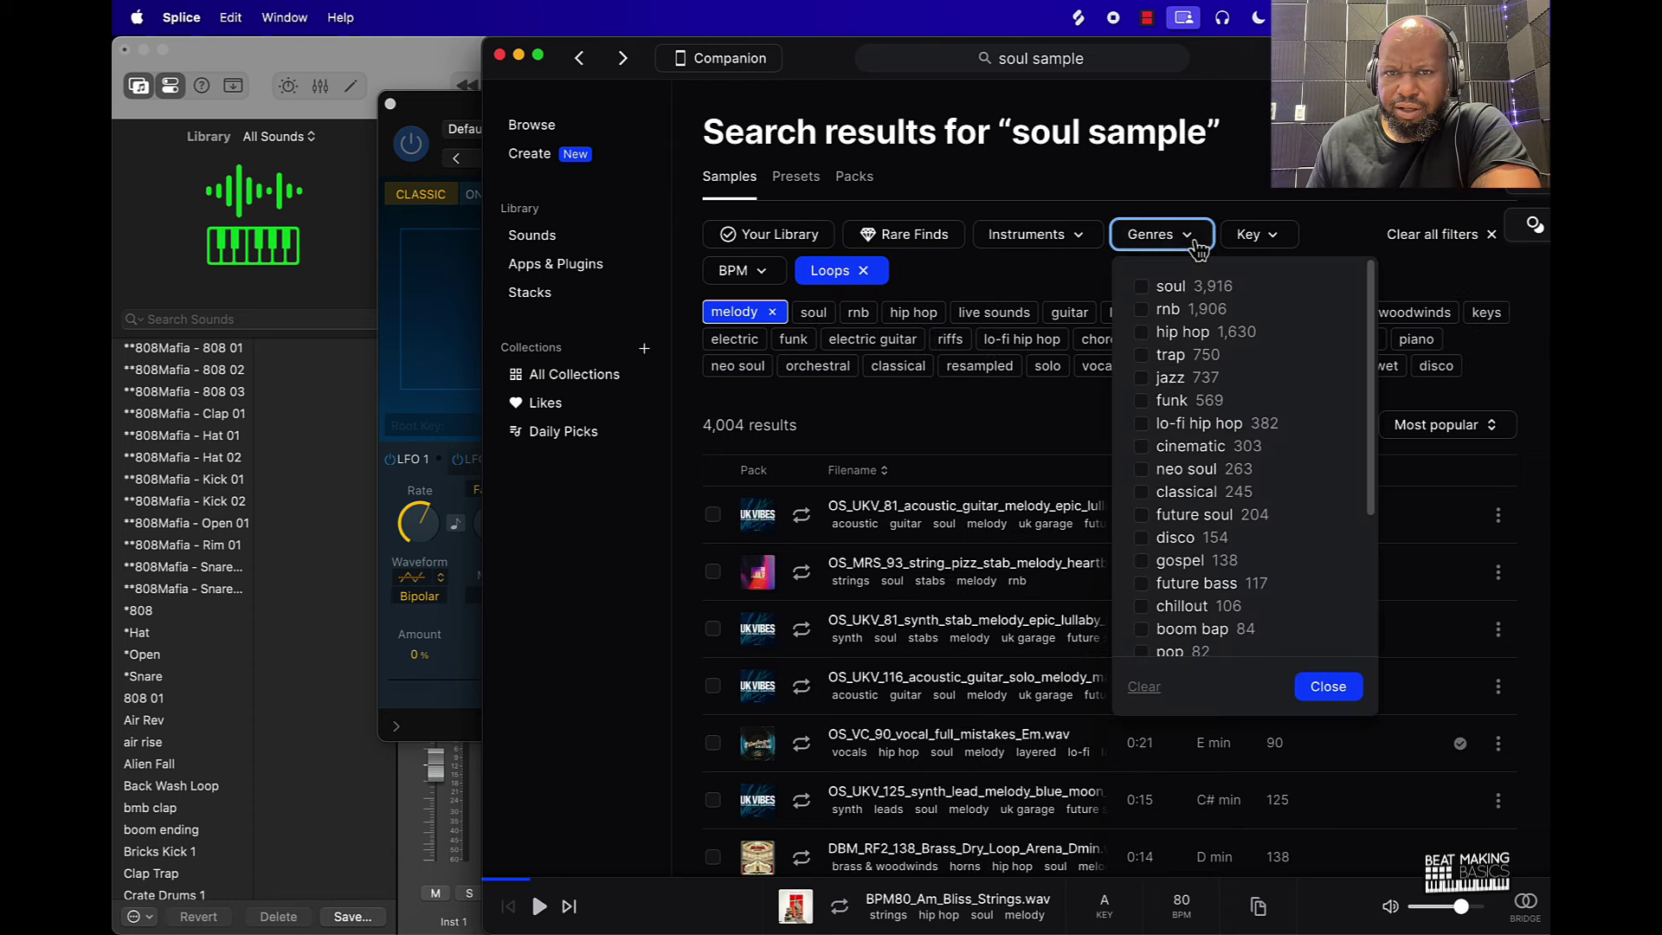
pyautogui.click(1204, 334)
pyautogui.click(1328, 686)
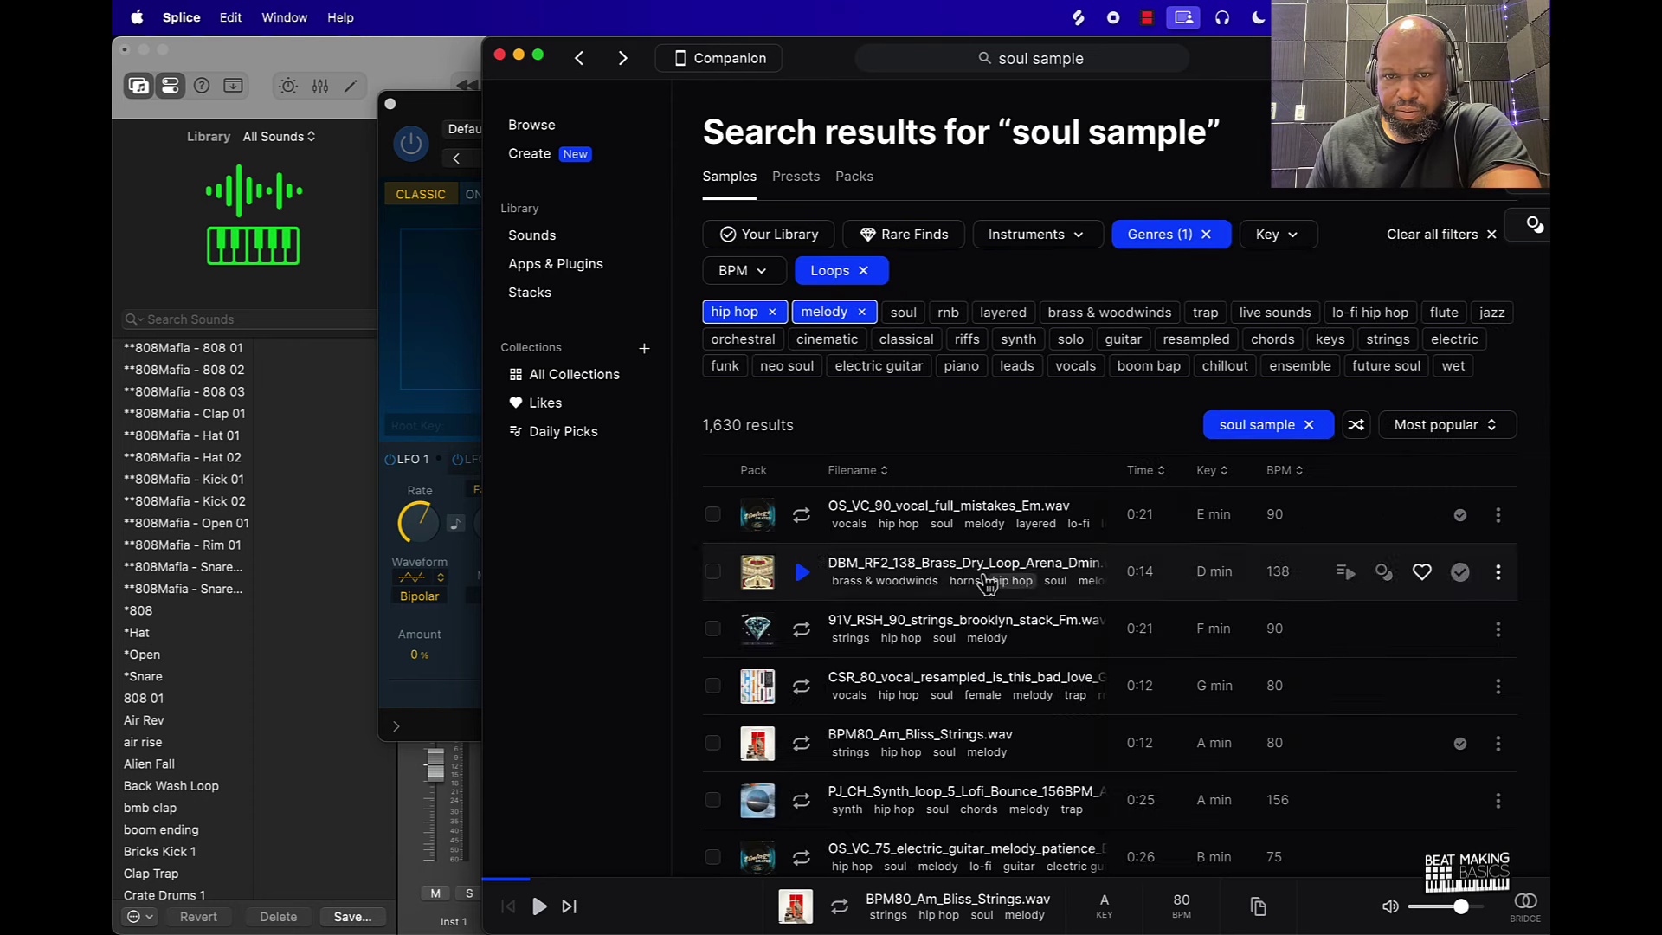
# Preview the first hip hop soul loops, including the Arena dry brass, Brooklyn strings, resampled vocal and Lofi Bounce synth.
pyautogui.click(802, 573)
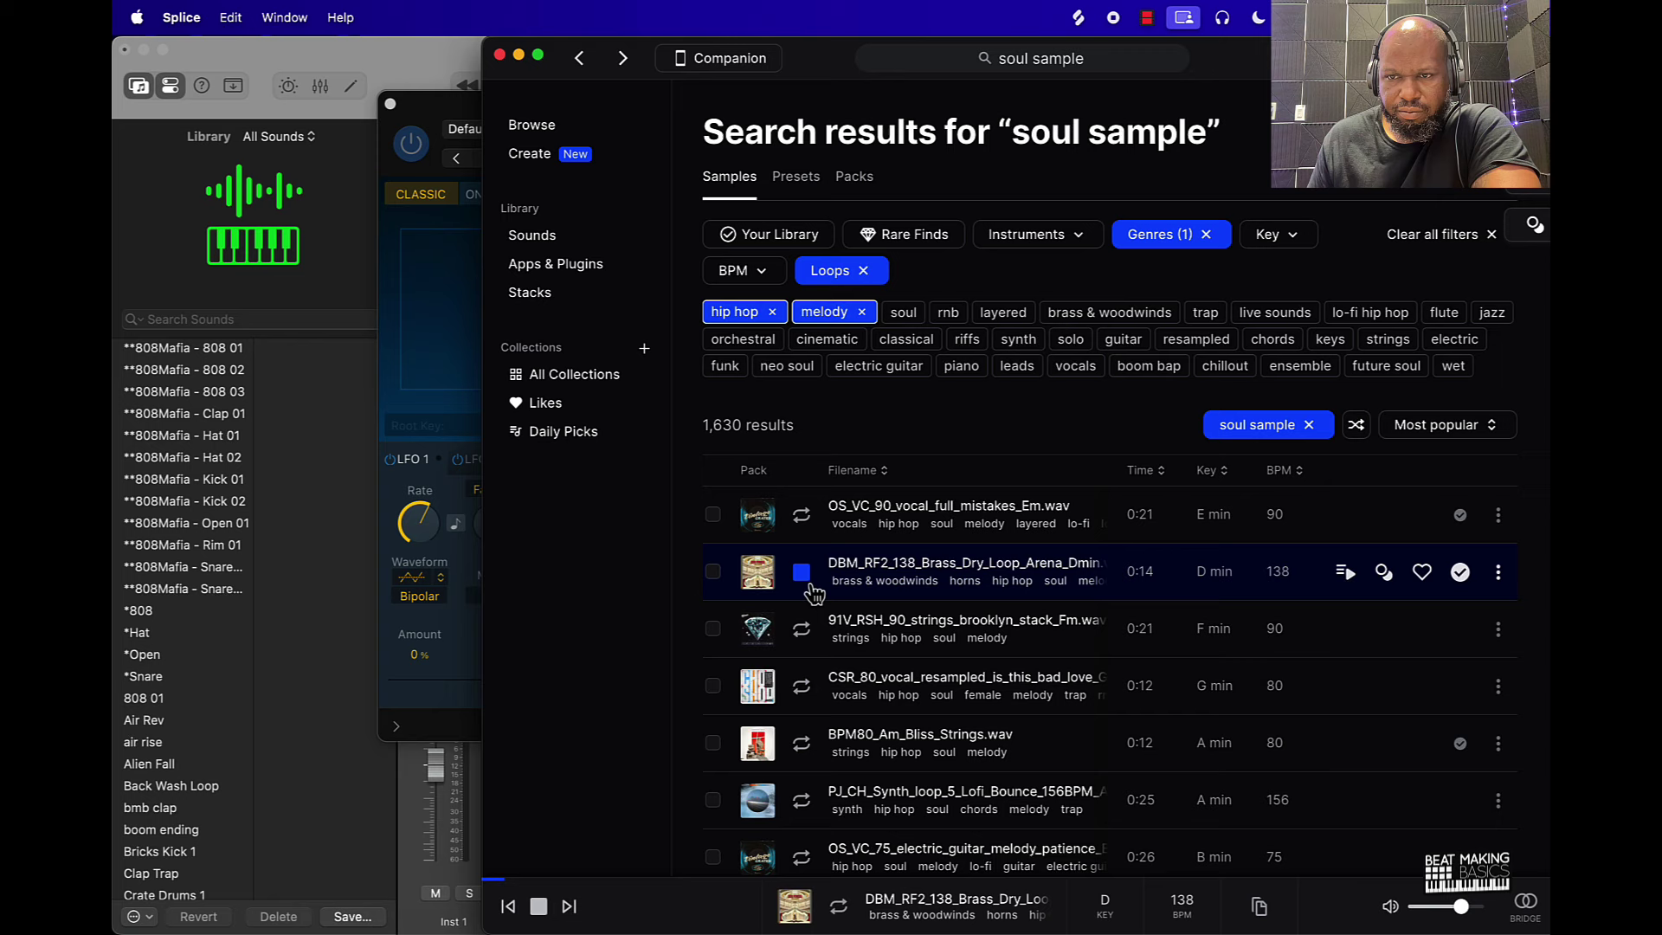
pyautogui.click(802, 519)
pyautogui.click(808, 650)
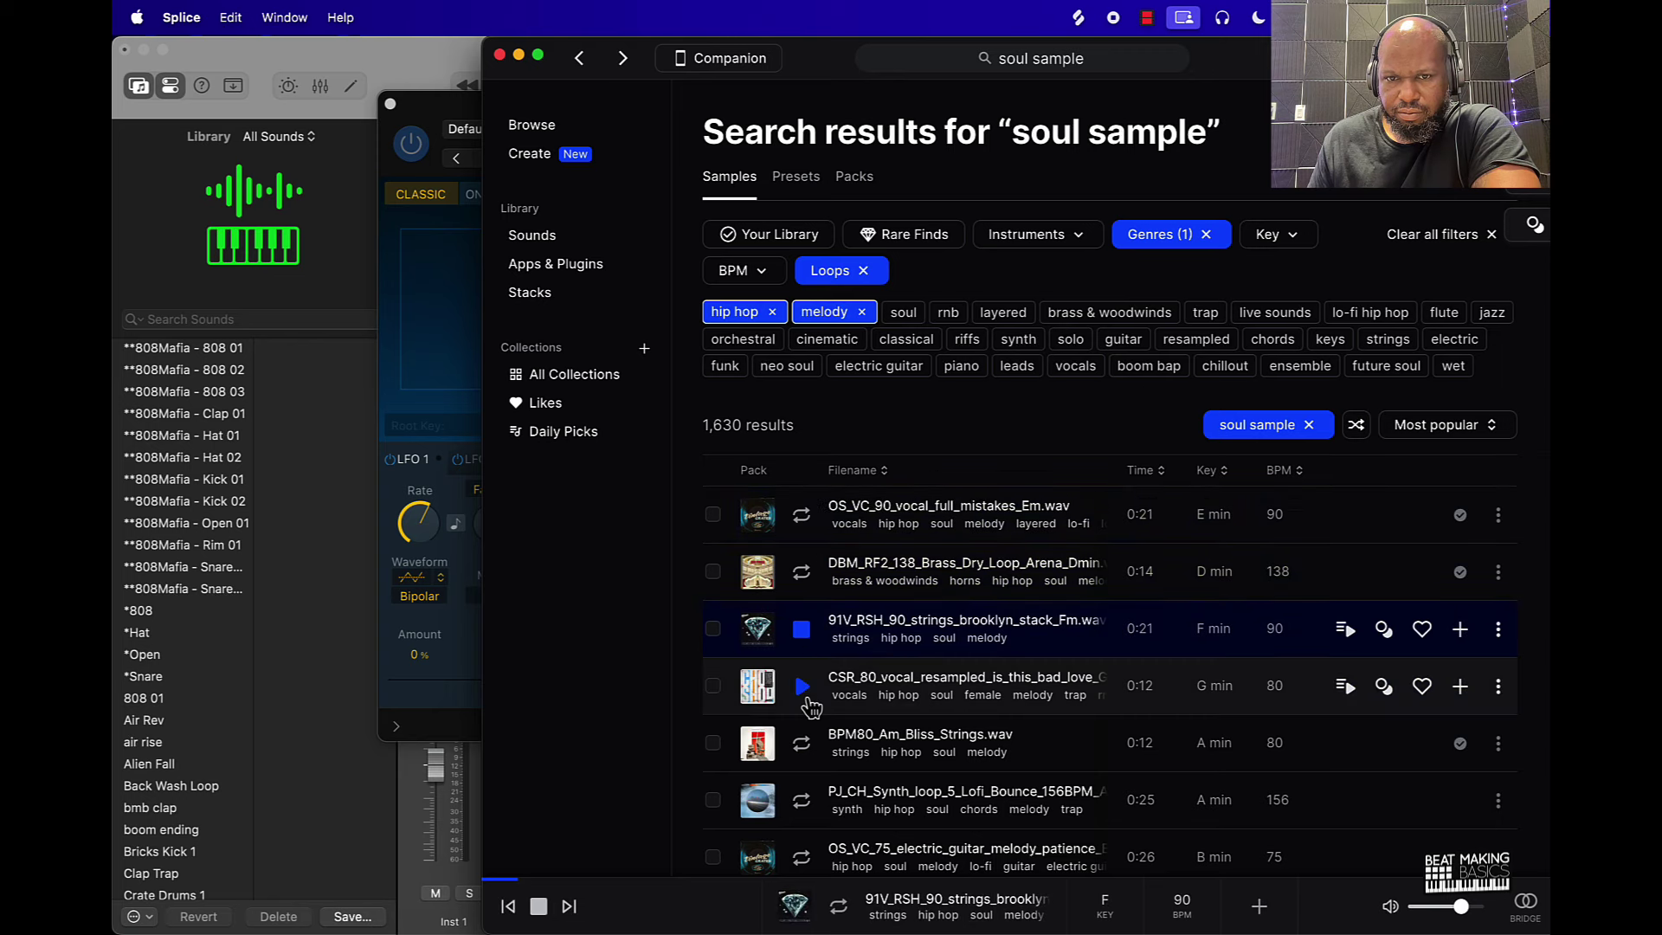
pyautogui.click(803, 685)
pyautogui.scroll(-1, 805, 685)
pyautogui.scroll(-1, 805, 686)
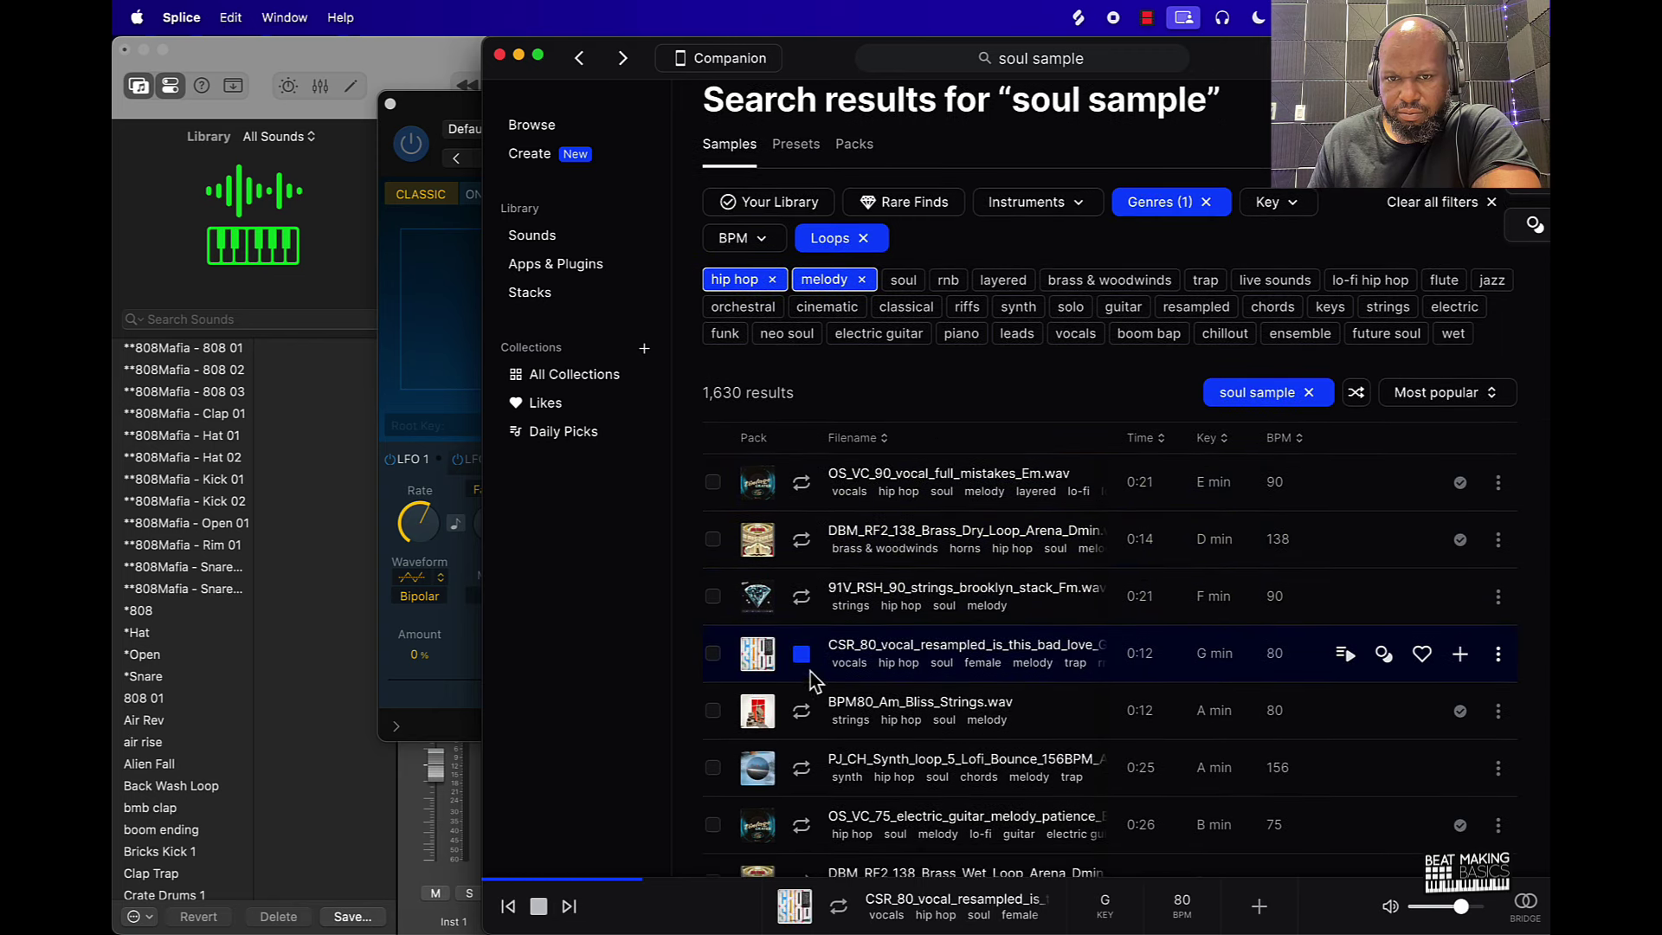
pyautogui.scroll(-3, 814, 667)
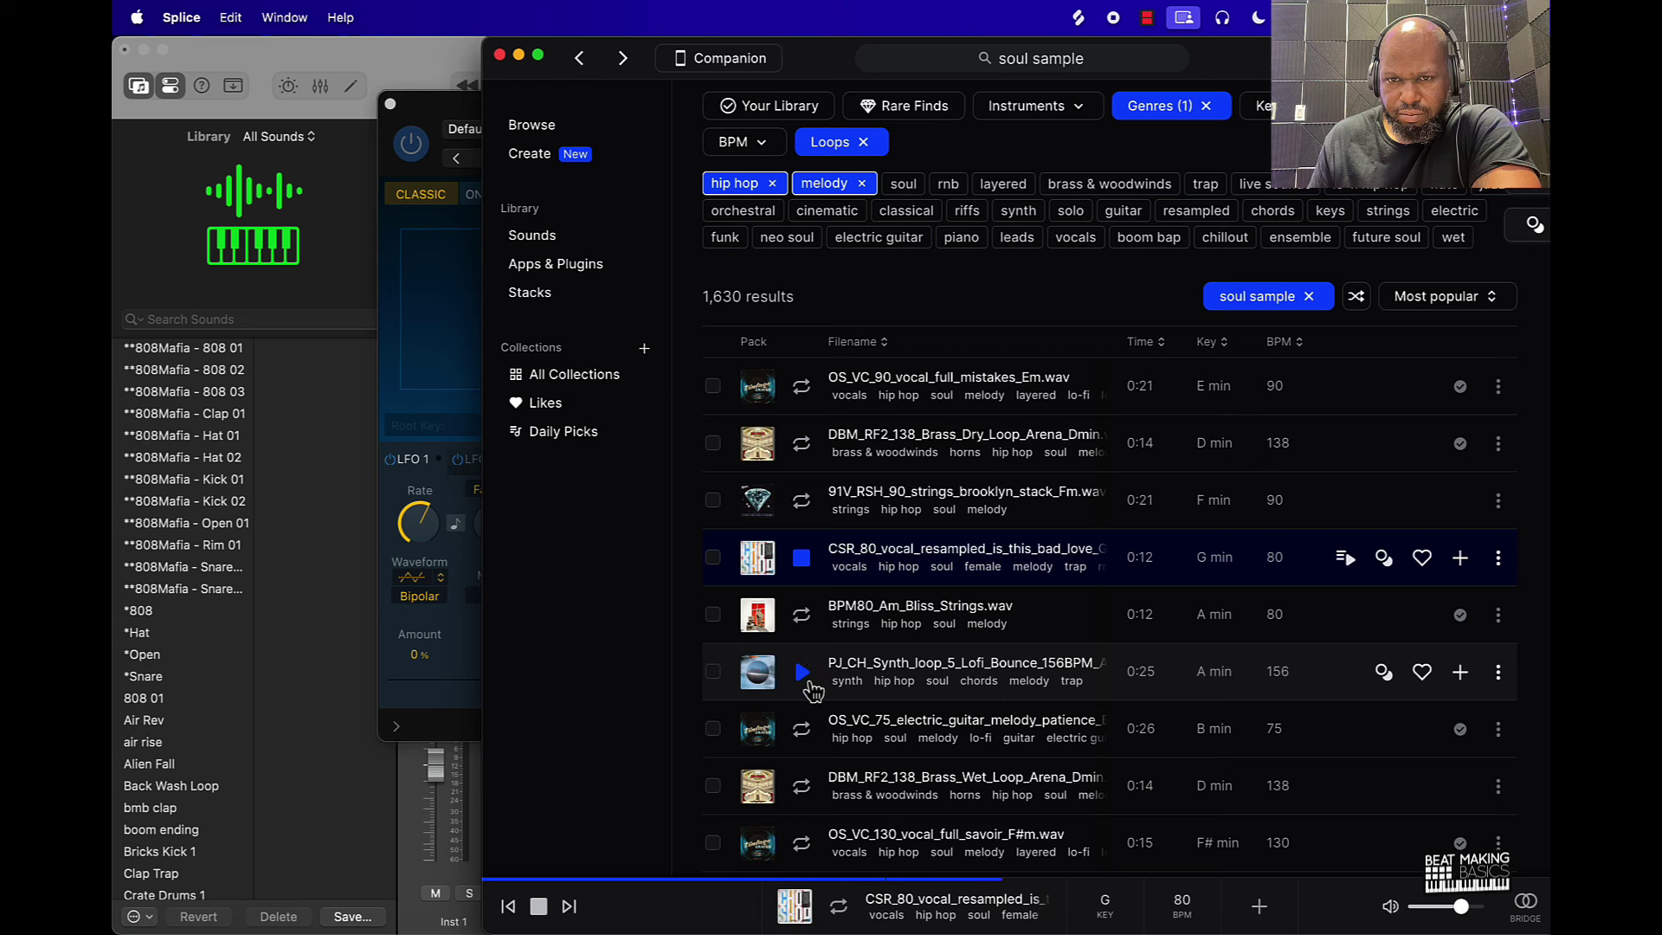
pyautogui.click(808, 681)
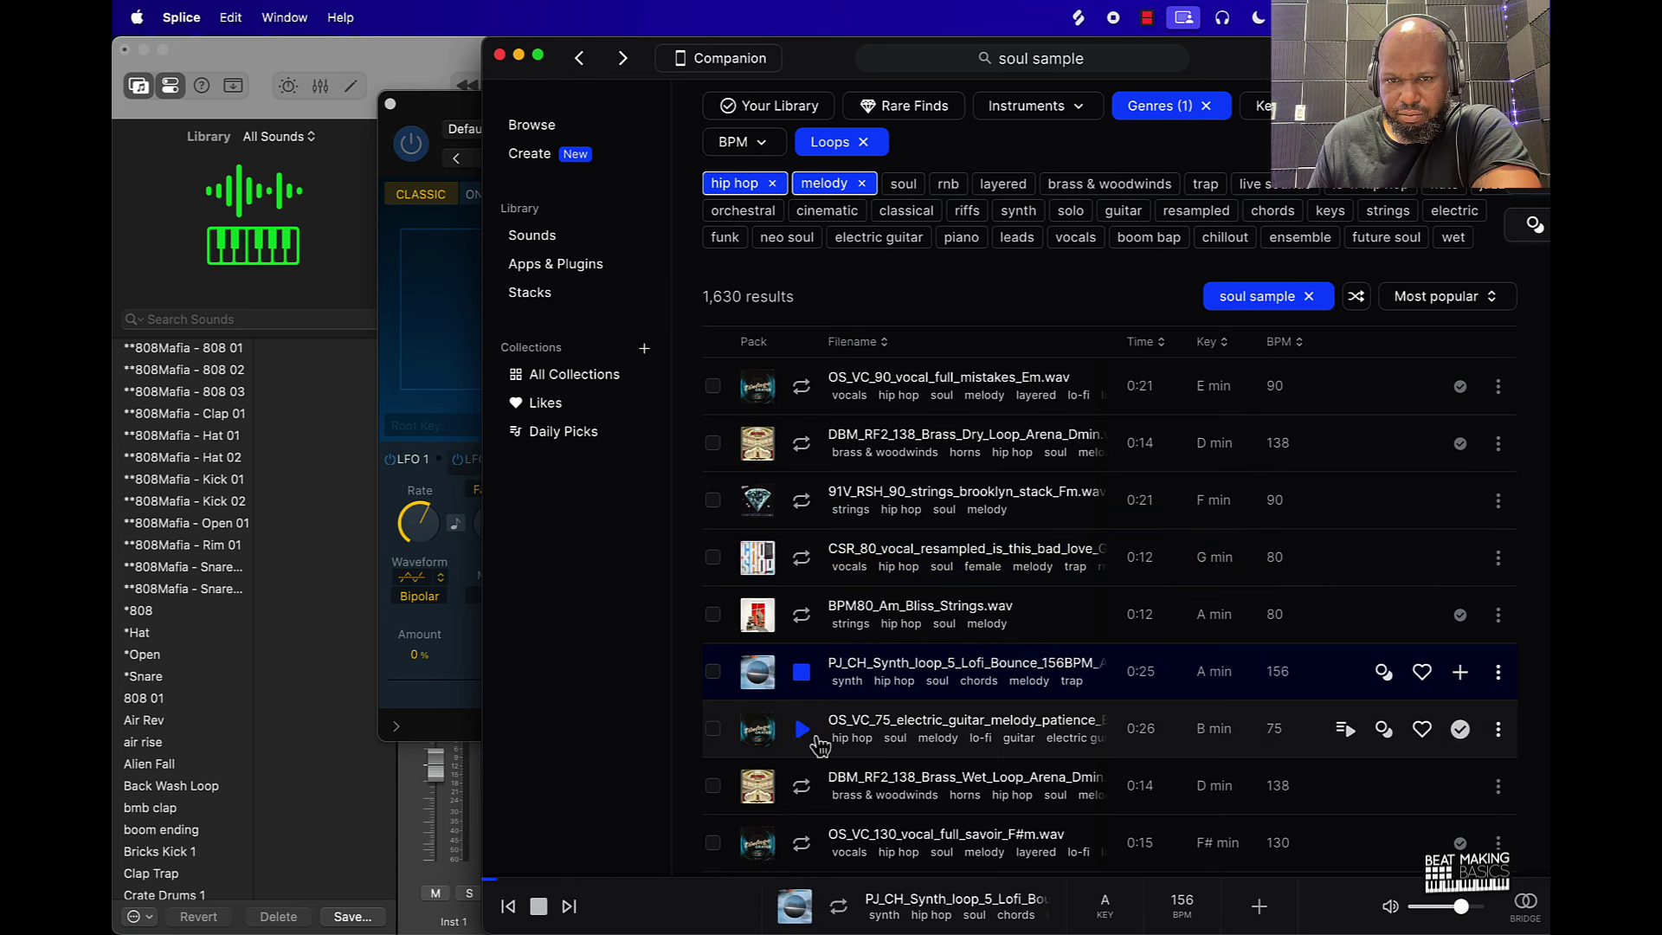
# Preview more loops farther down the results, from the Arena wet brass loop to the smooth runs and sunshine strings.
pyautogui.click(803, 787)
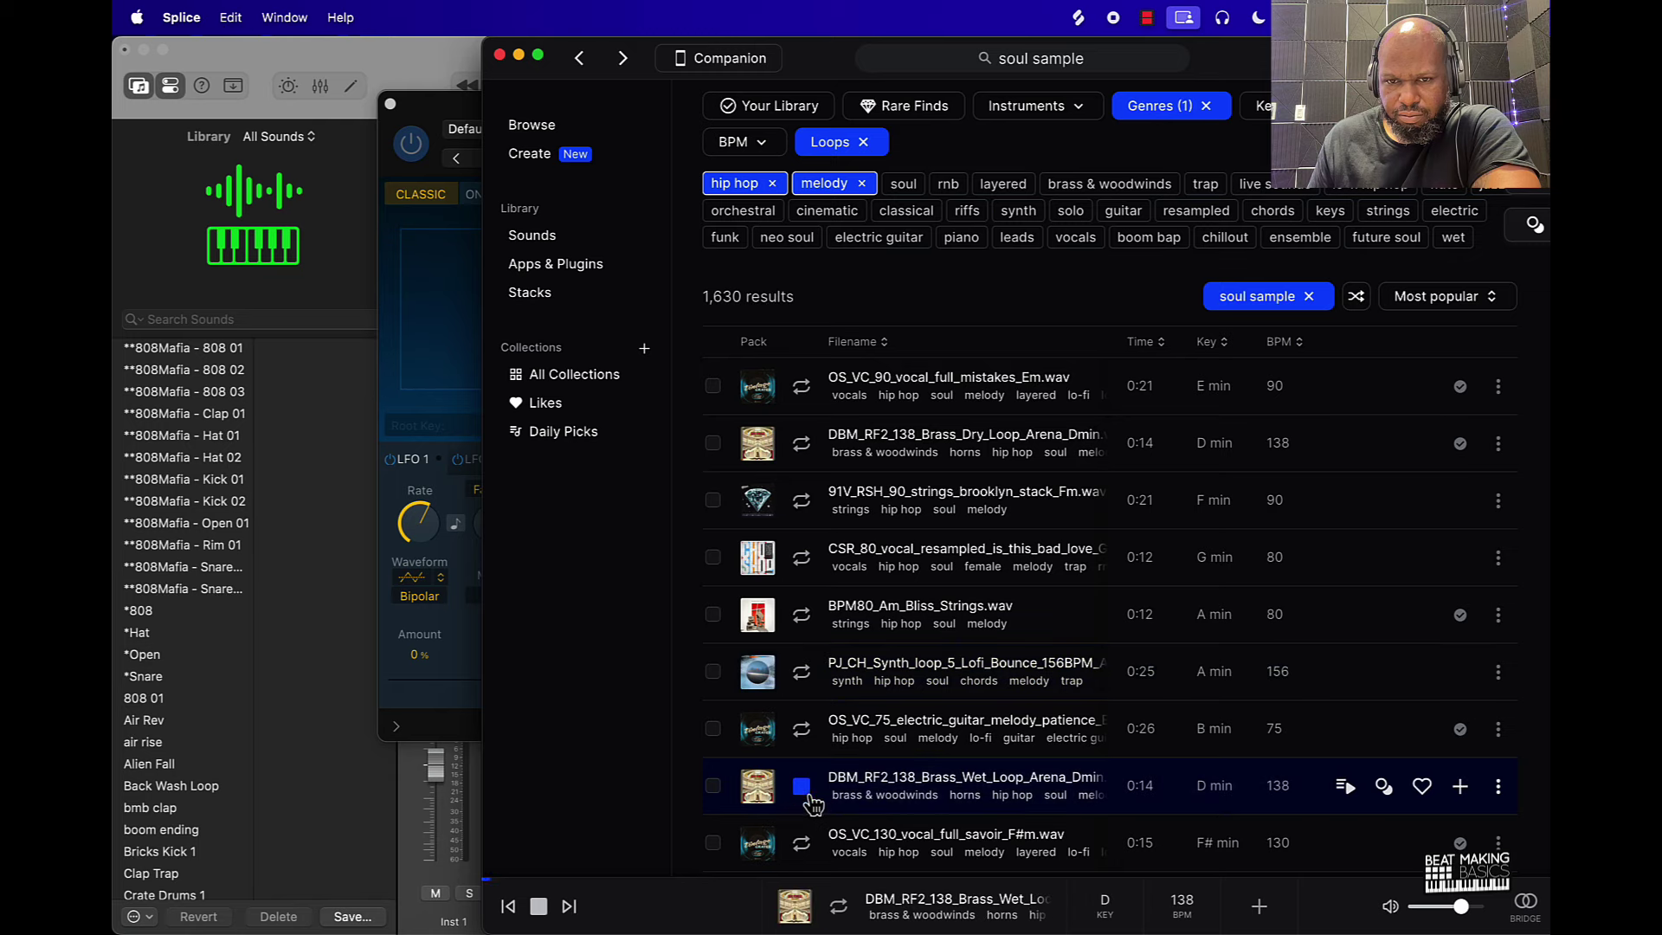
pyautogui.scroll(-4, 814, 801)
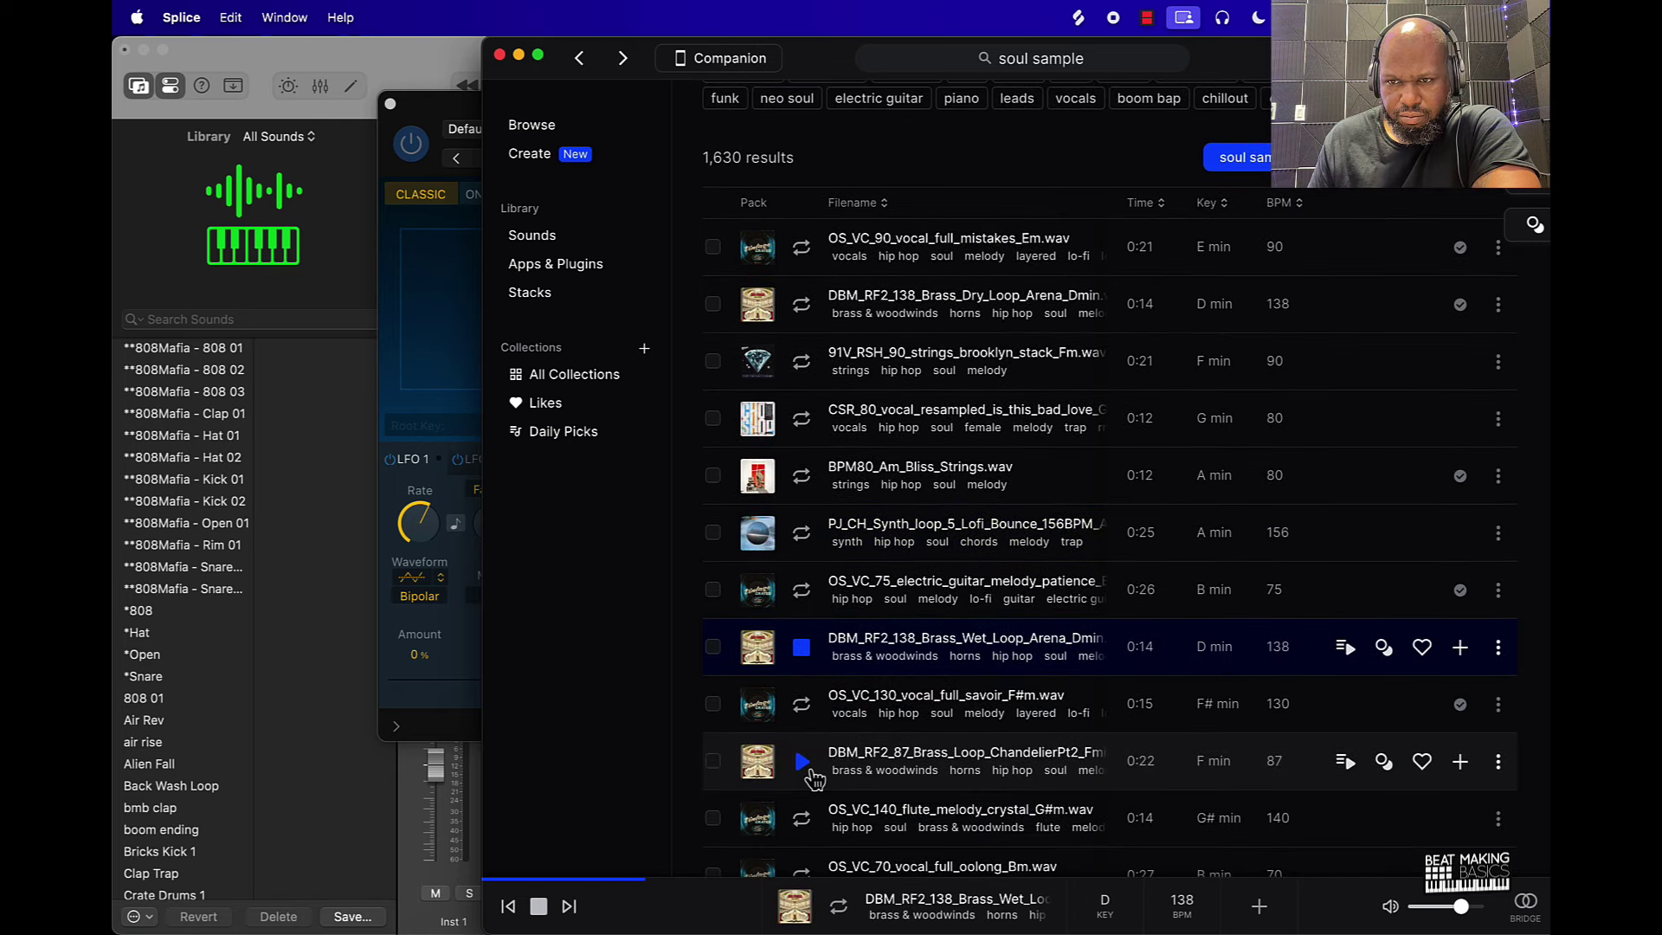
pyautogui.click(812, 770)
pyautogui.scroll(-3, 818, 783)
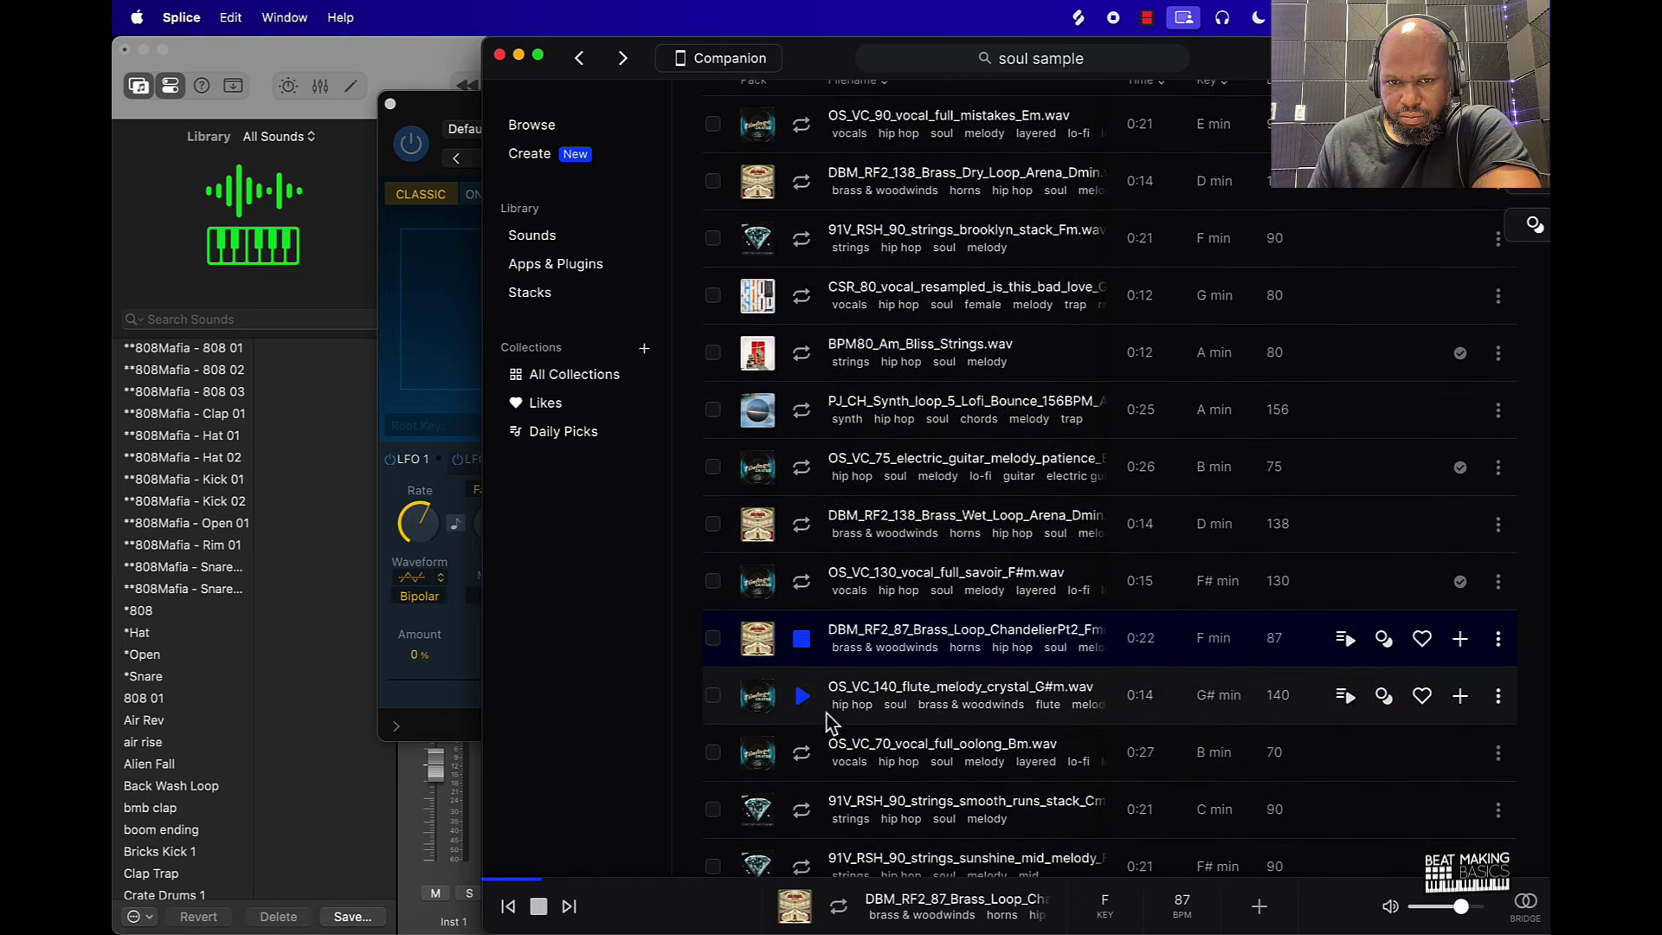
pyautogui.click(817, 703)
pyautogui.scroll(-2, 820, 711)
pyautogui.click(822, 709)
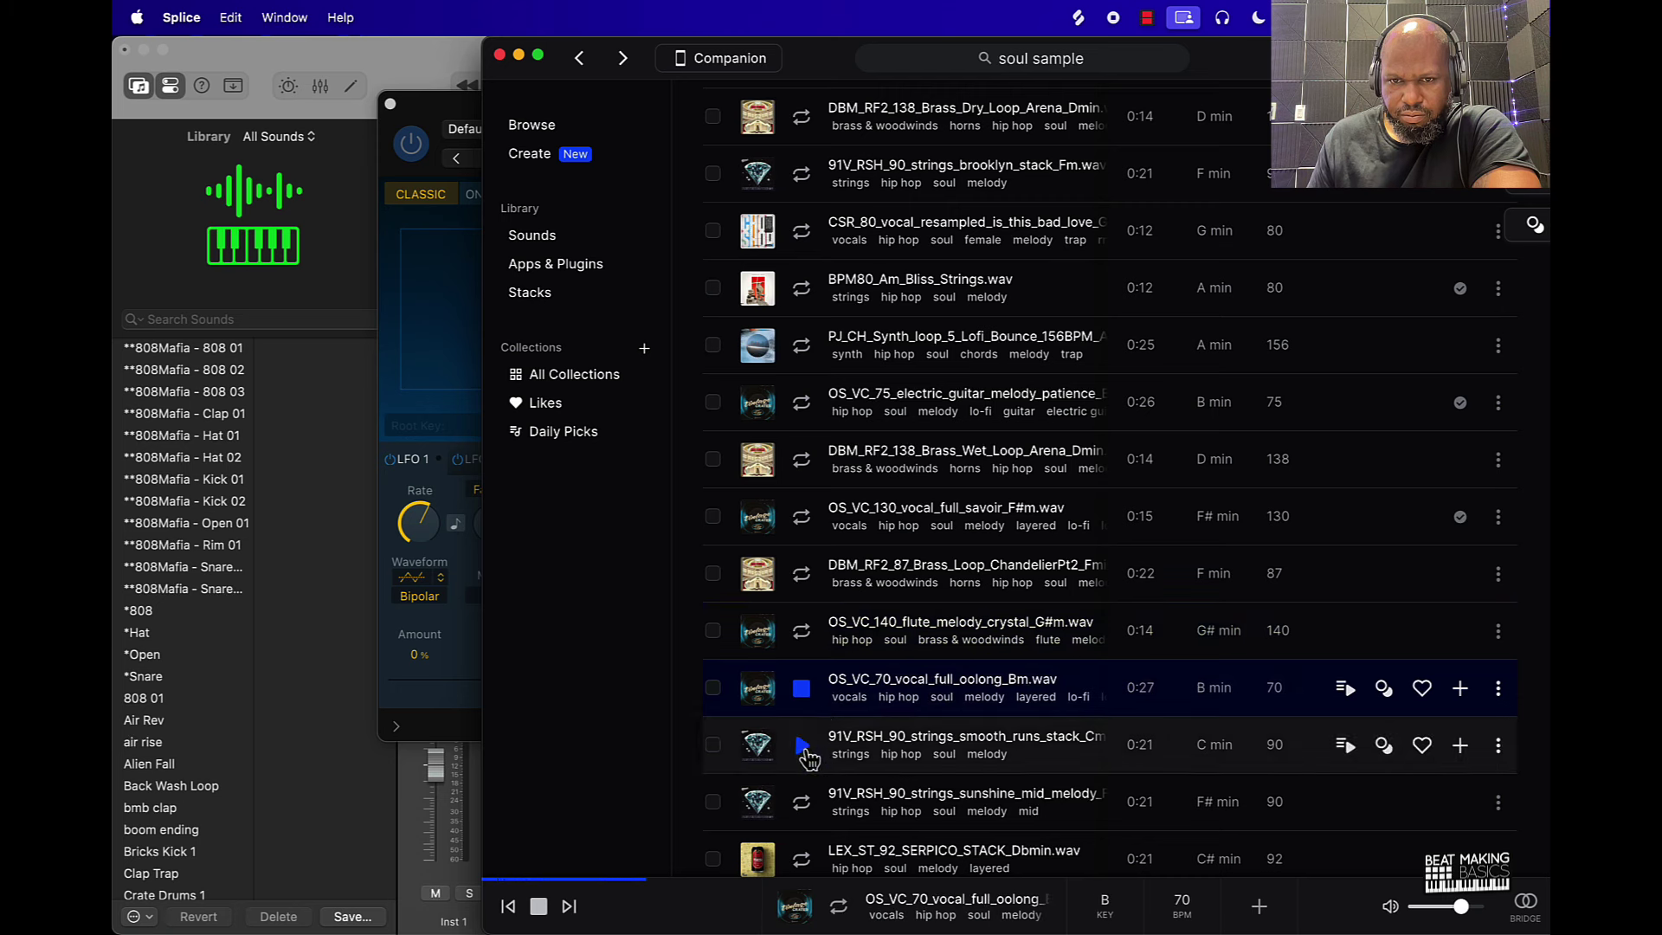
pyautogui.click(804, 746)
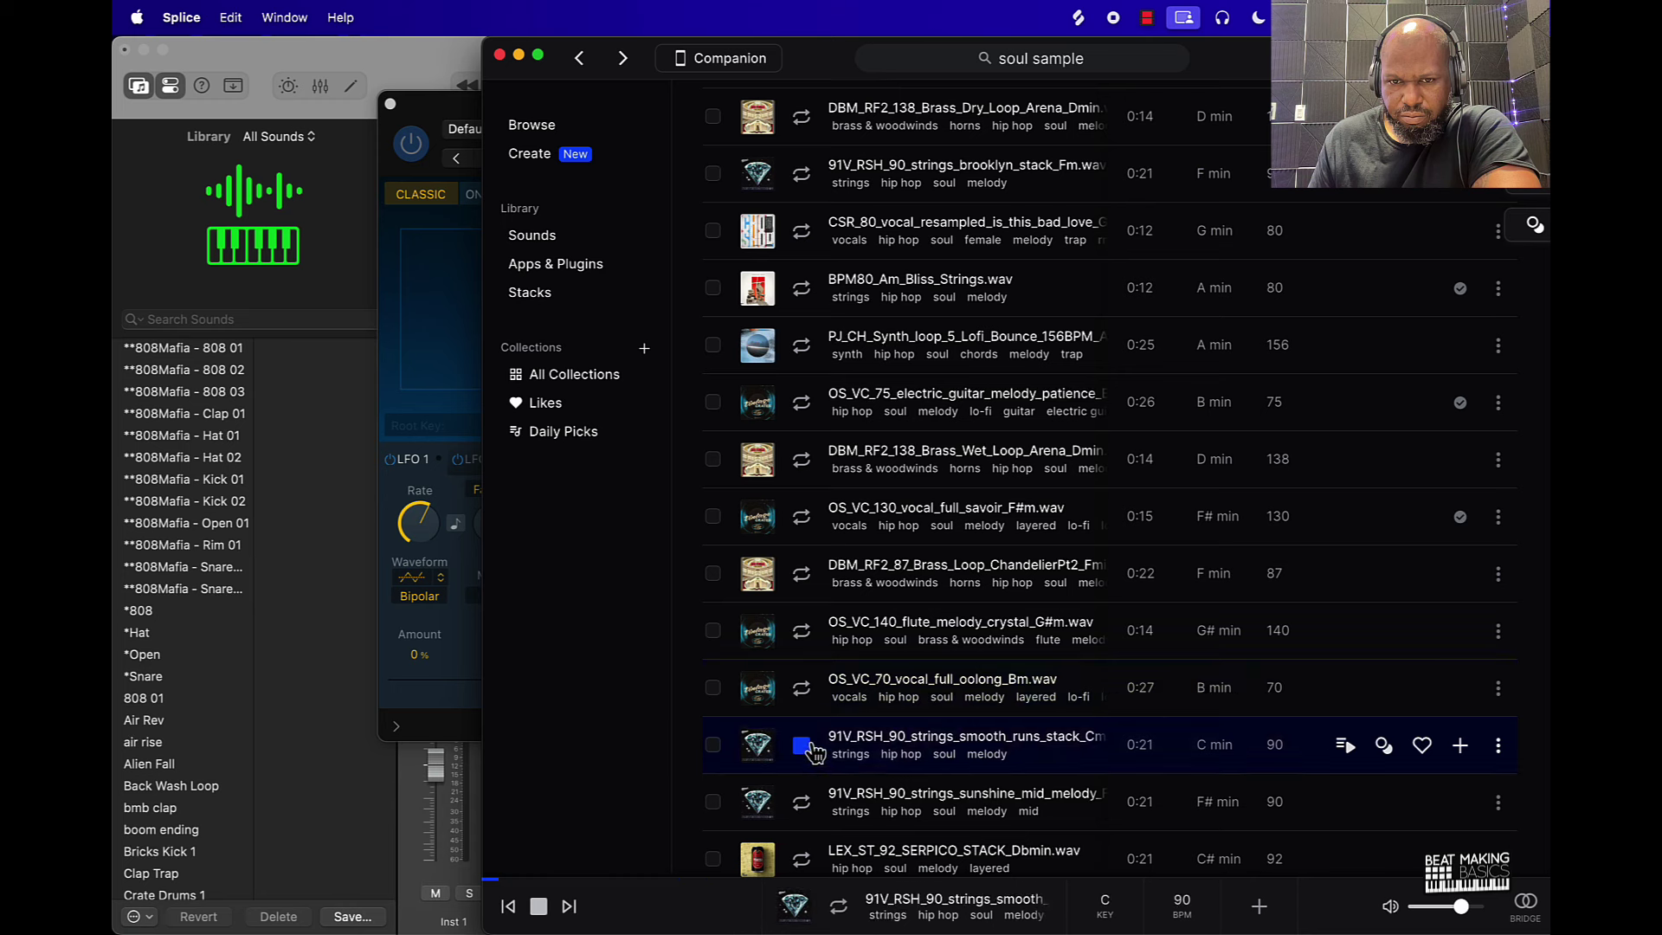
pyautogui.click(803, 803)
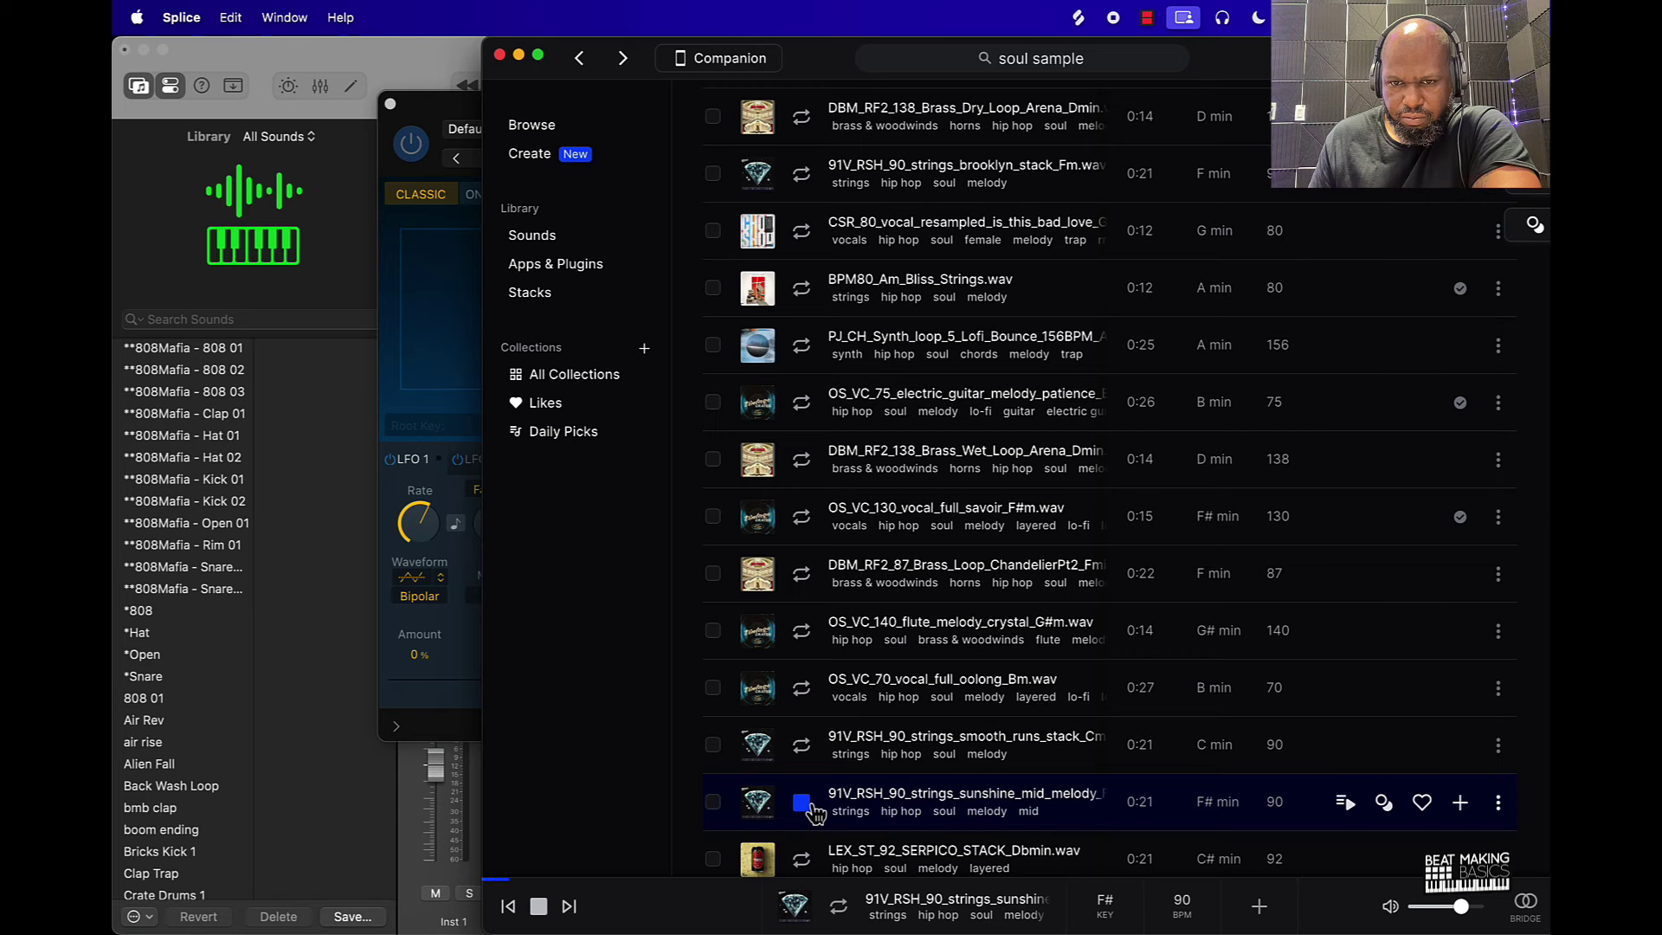
pyautogui.scroll(-3, 841, 746)
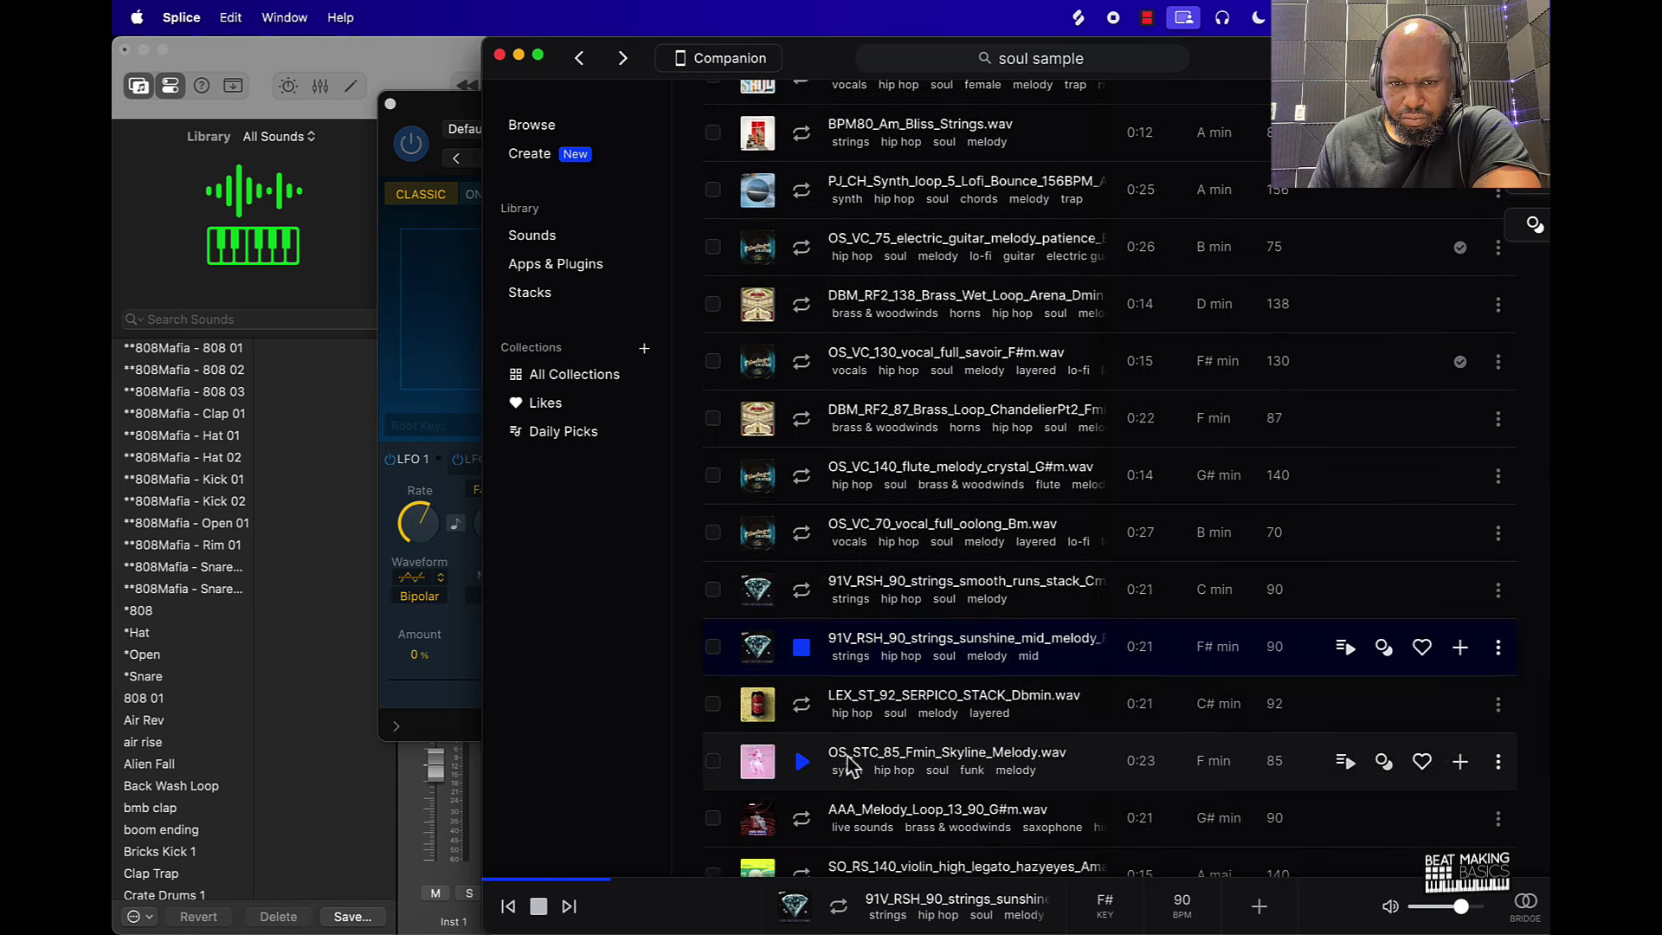
# Add the 91V_RSH_90_strings_smooth_runs_stack_Cm.wav loop to the Splice library and load it into the Inst 1 Quick Sampler.
pyautogui.click(802, 528)
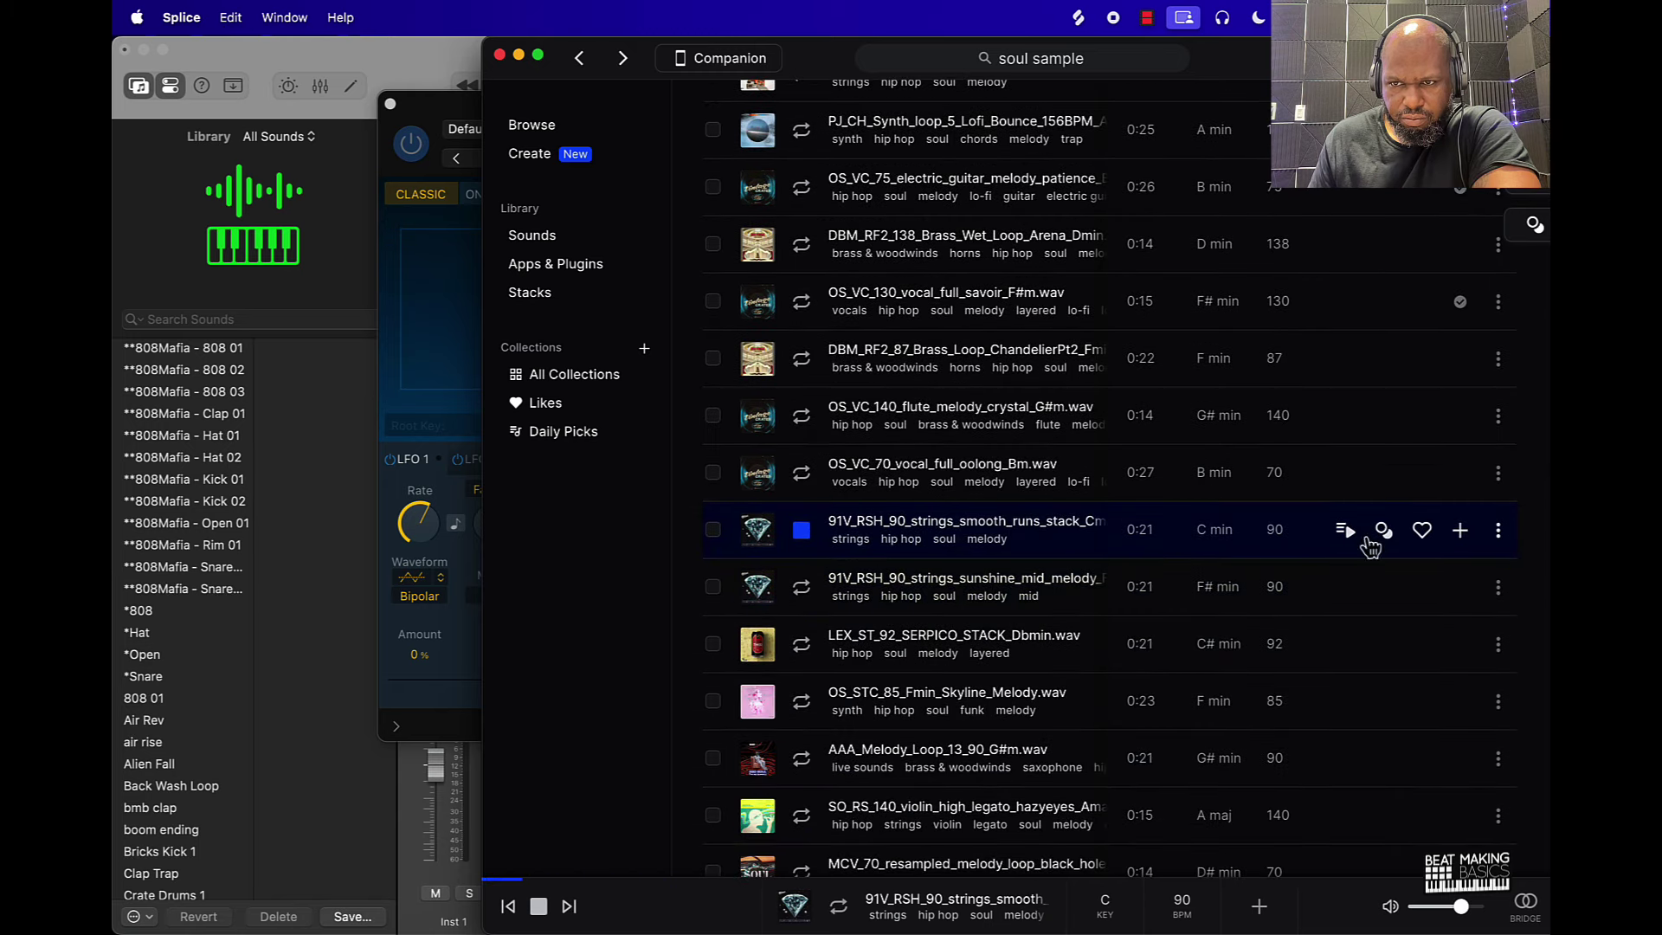
pyautogui.click(1472, 533)
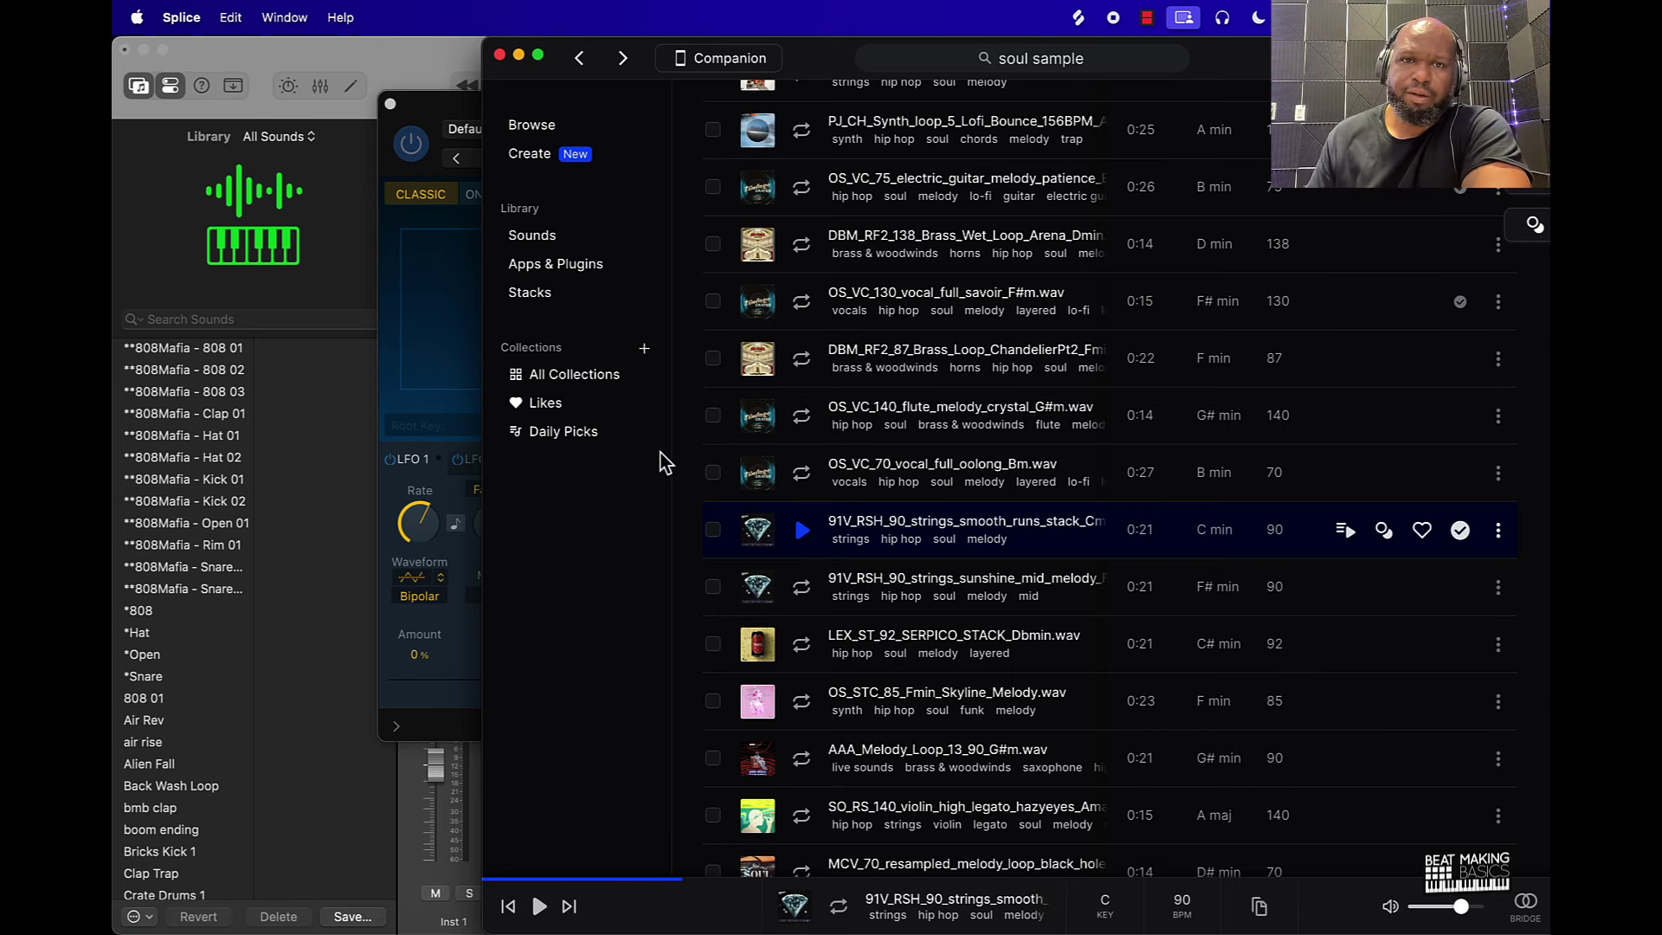
pyautogui.moveTo(563, 53); pyautogui.dragTo(888, 54)
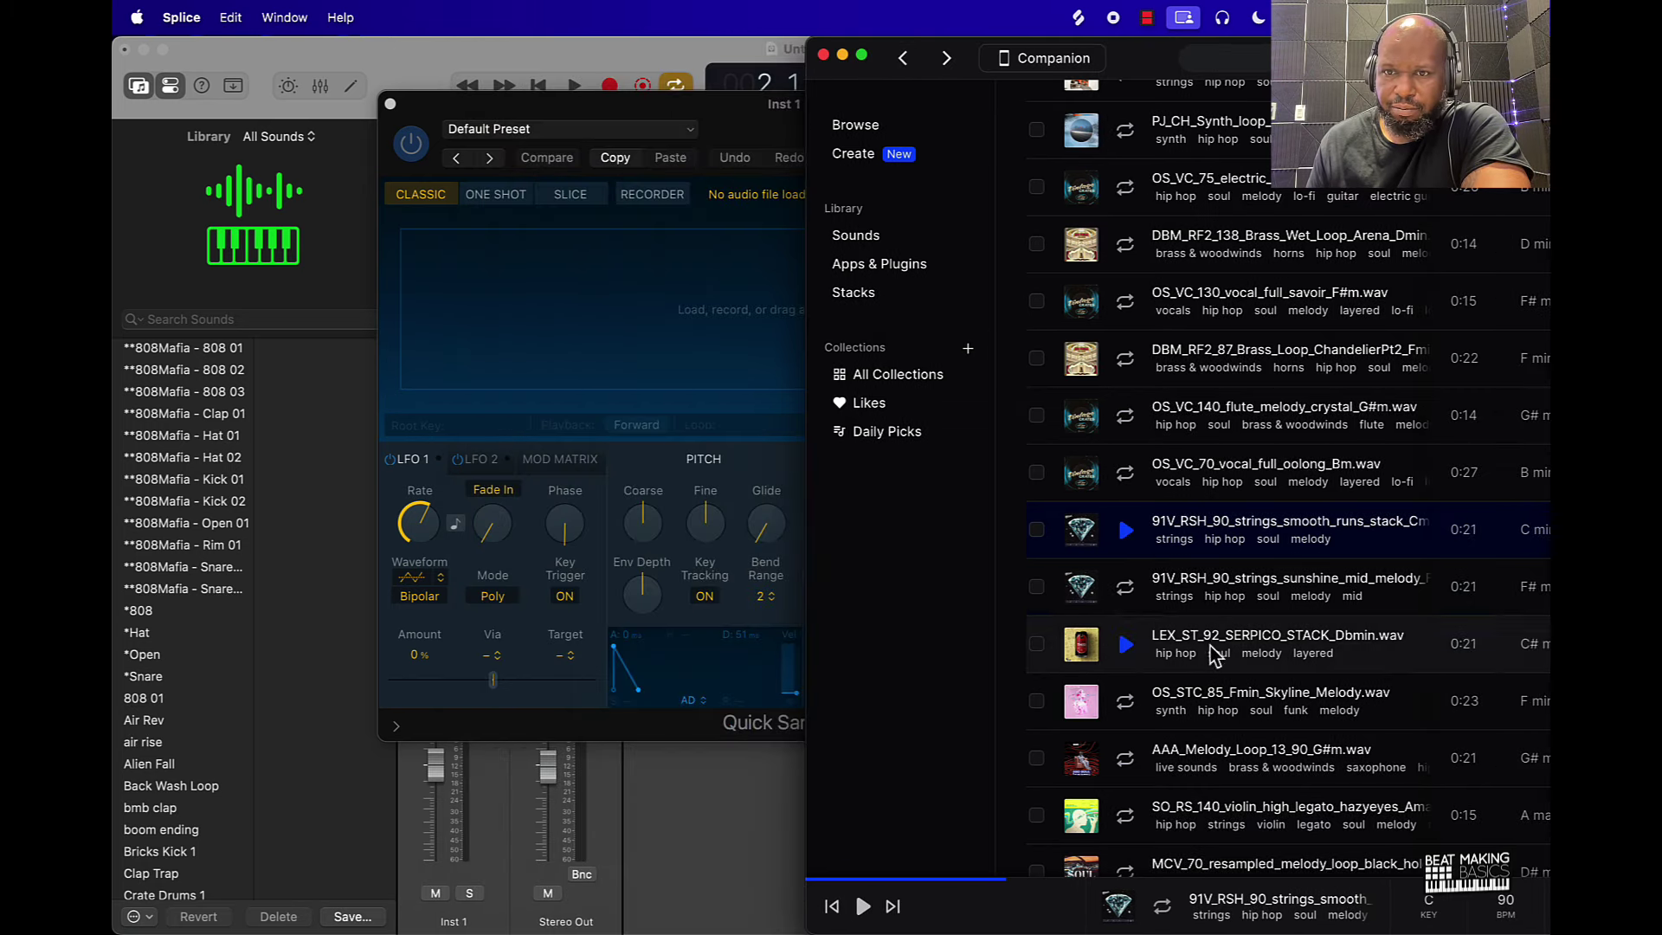
pyautogui.moveTo(1243, 534); pyautogui.dragTo(585, 308)
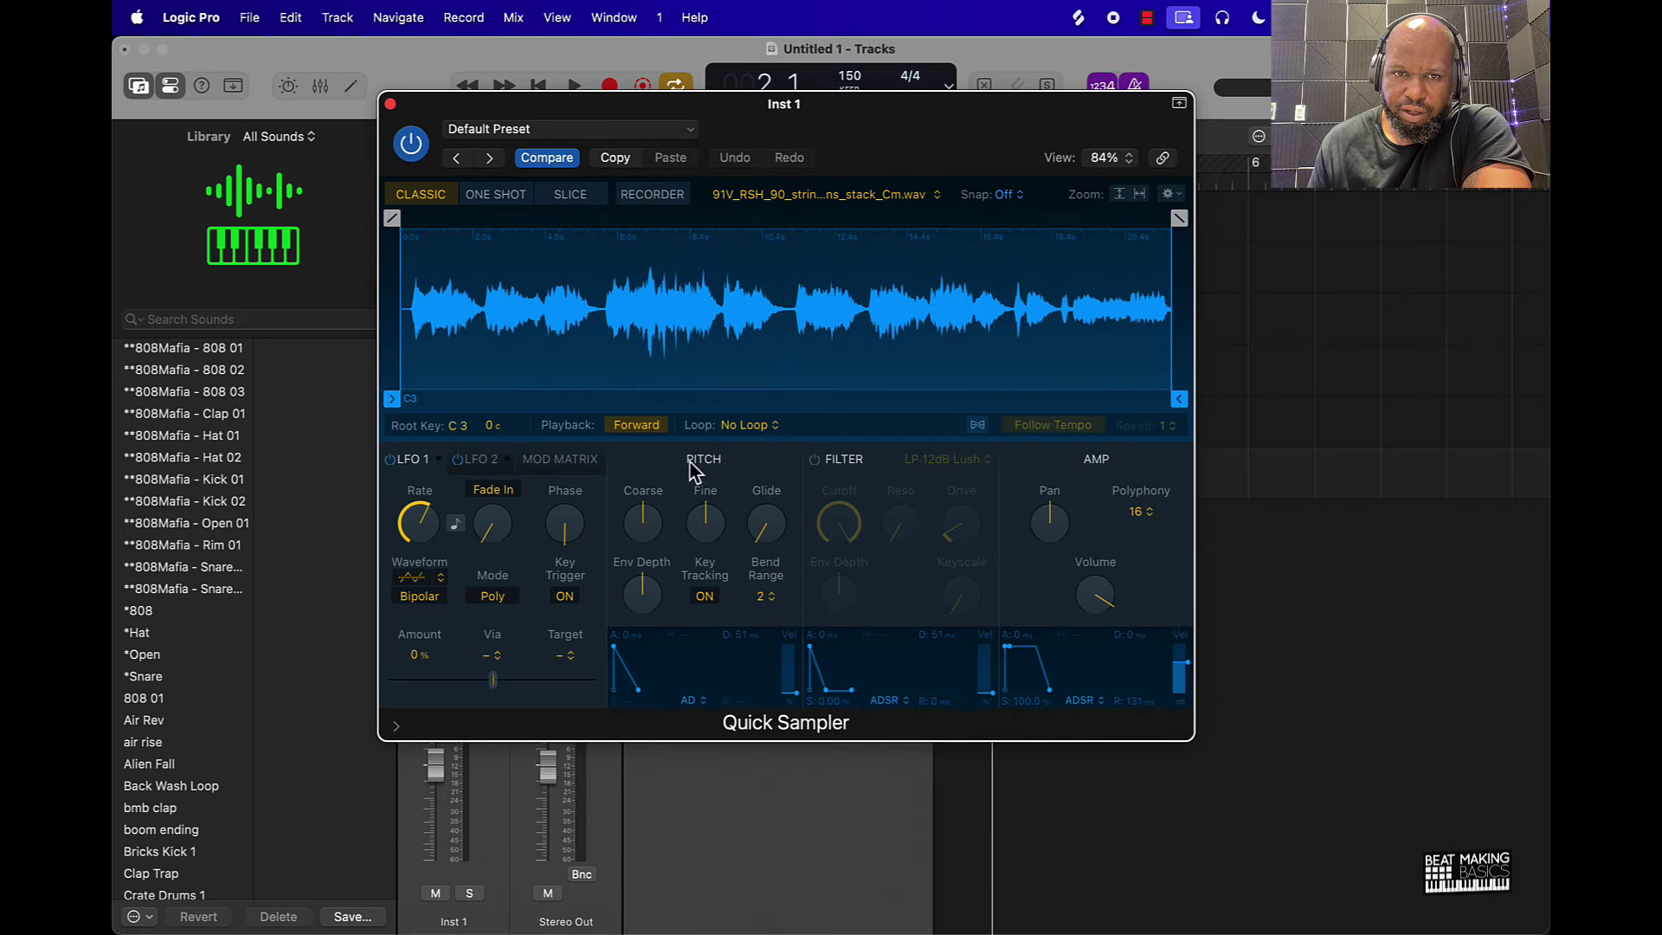
# Turn on Flex with Follow Tempo for the strings sample in Quick Sampler and audition it through Musical Typing.
pyautogui.click(975, 427)
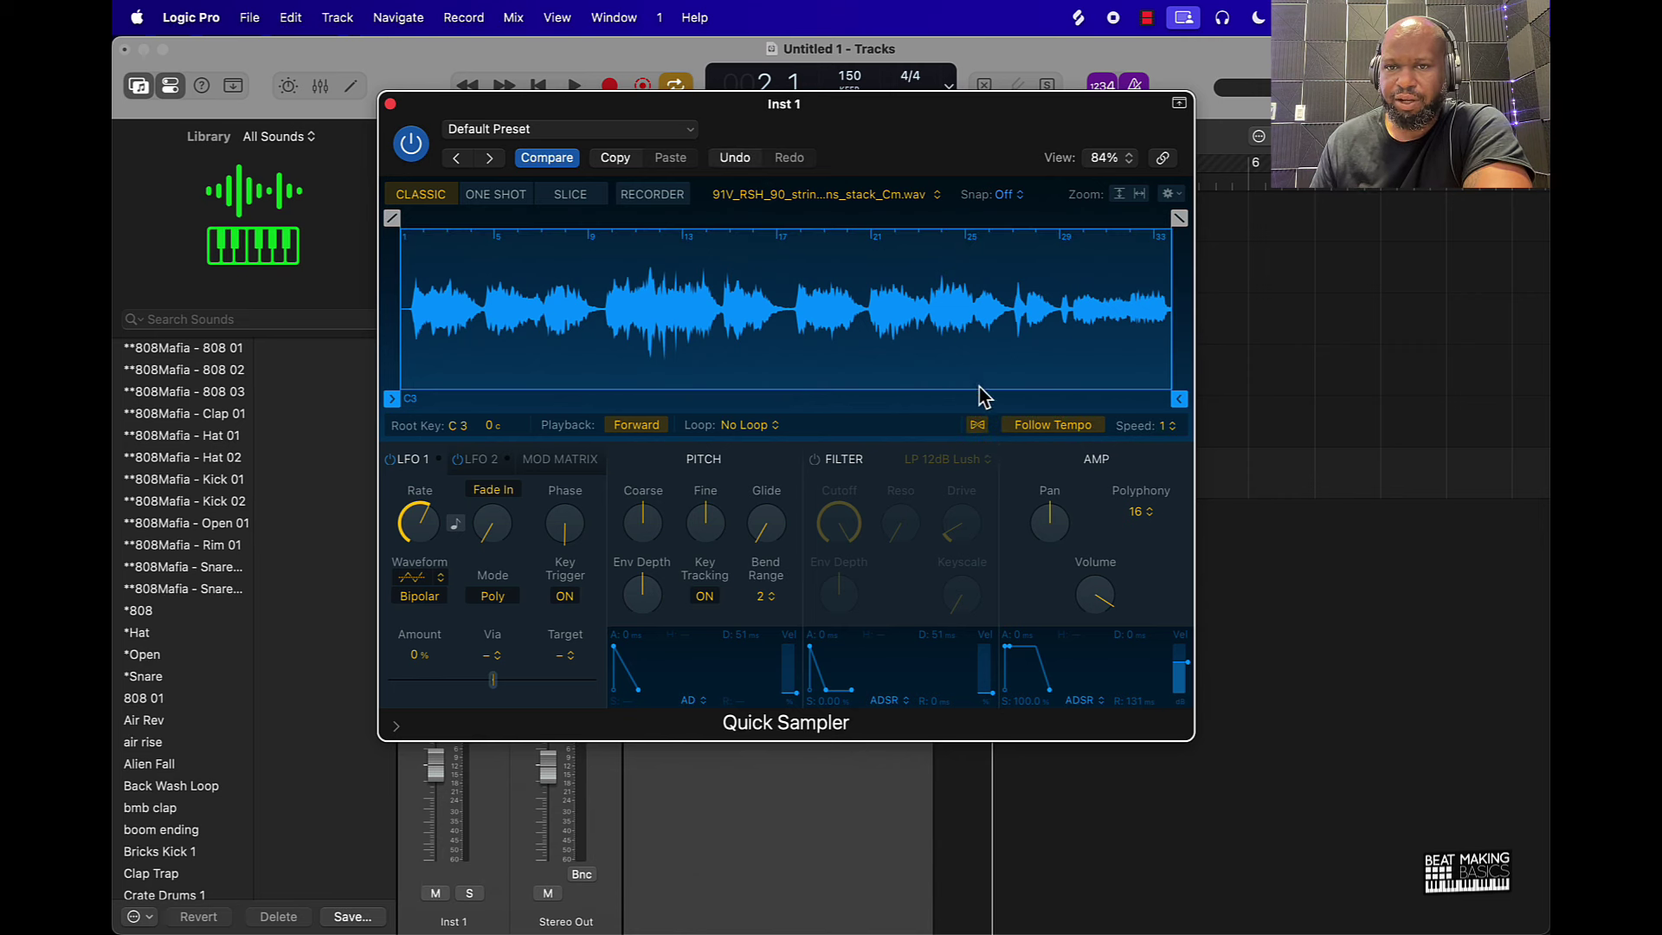
pyautogui.moveTo(983, 131); pyautogui.dragTo(991, 215)
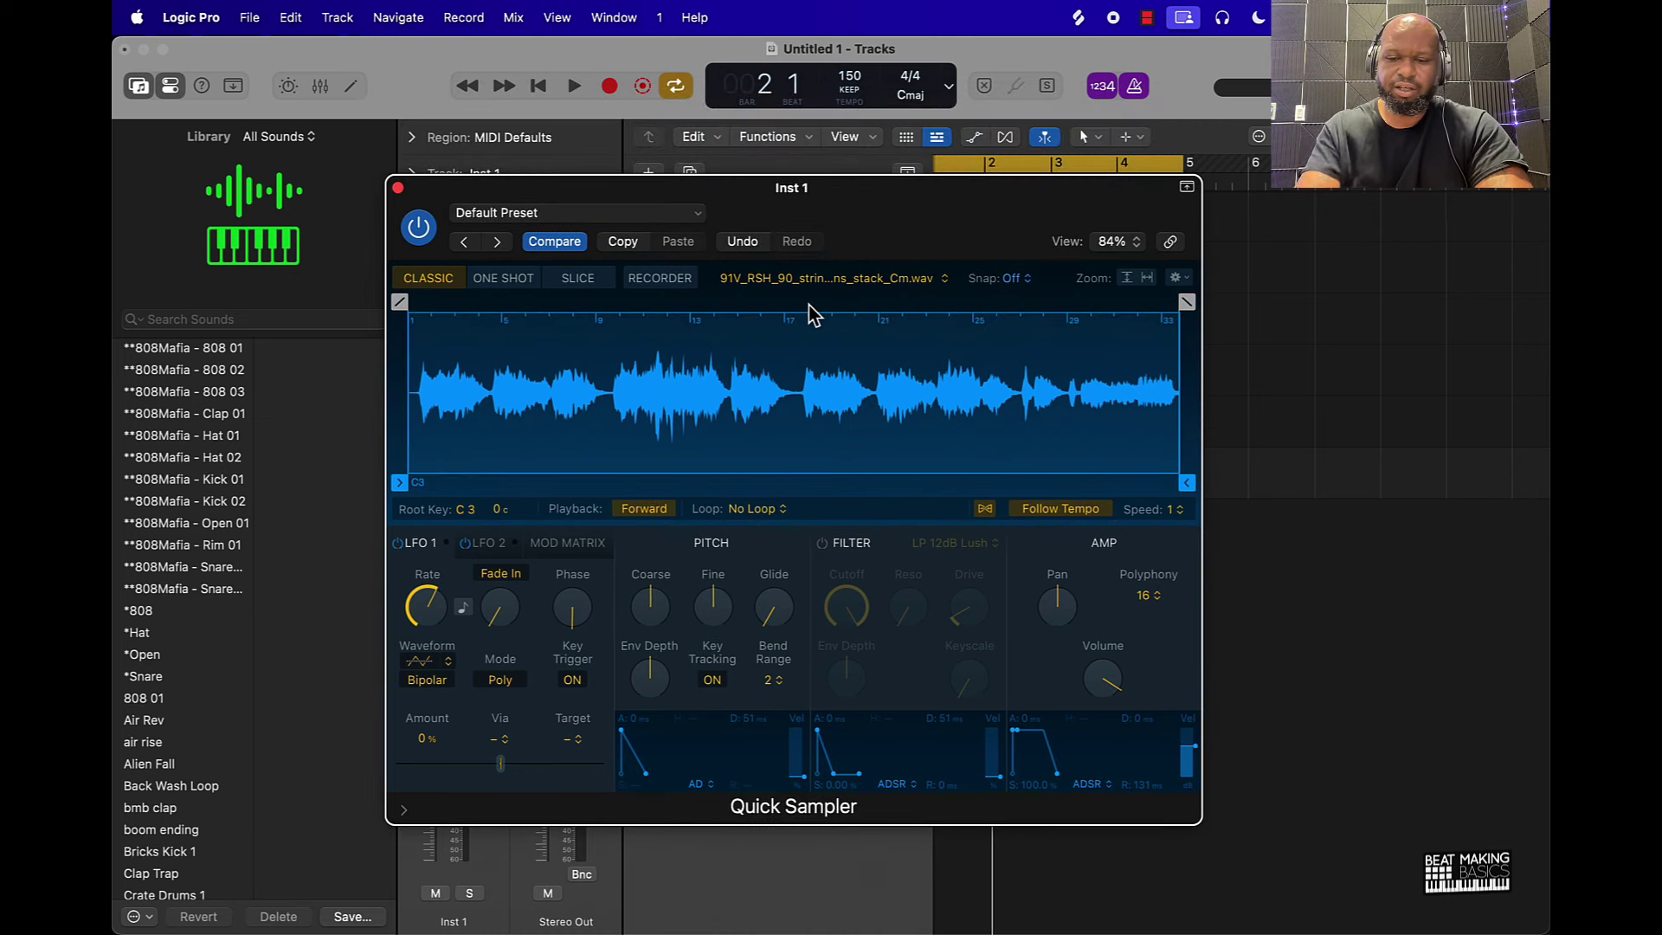
pyautogui.press('super+k')
pyautogui.press('k')
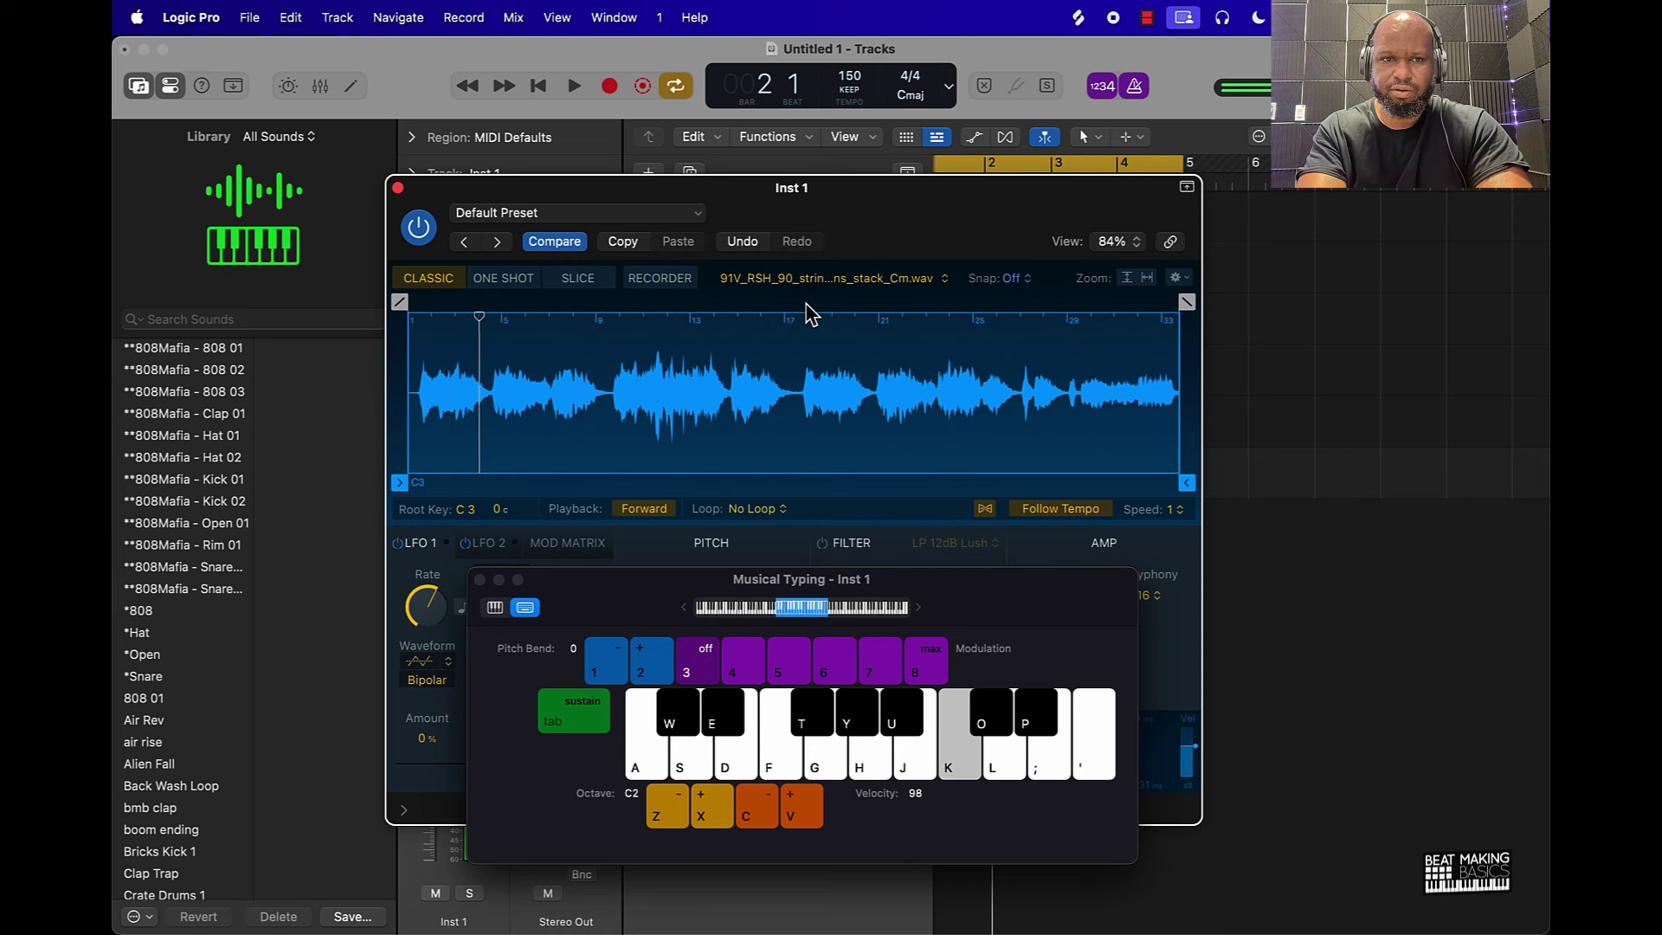
pyautogui.press('k')
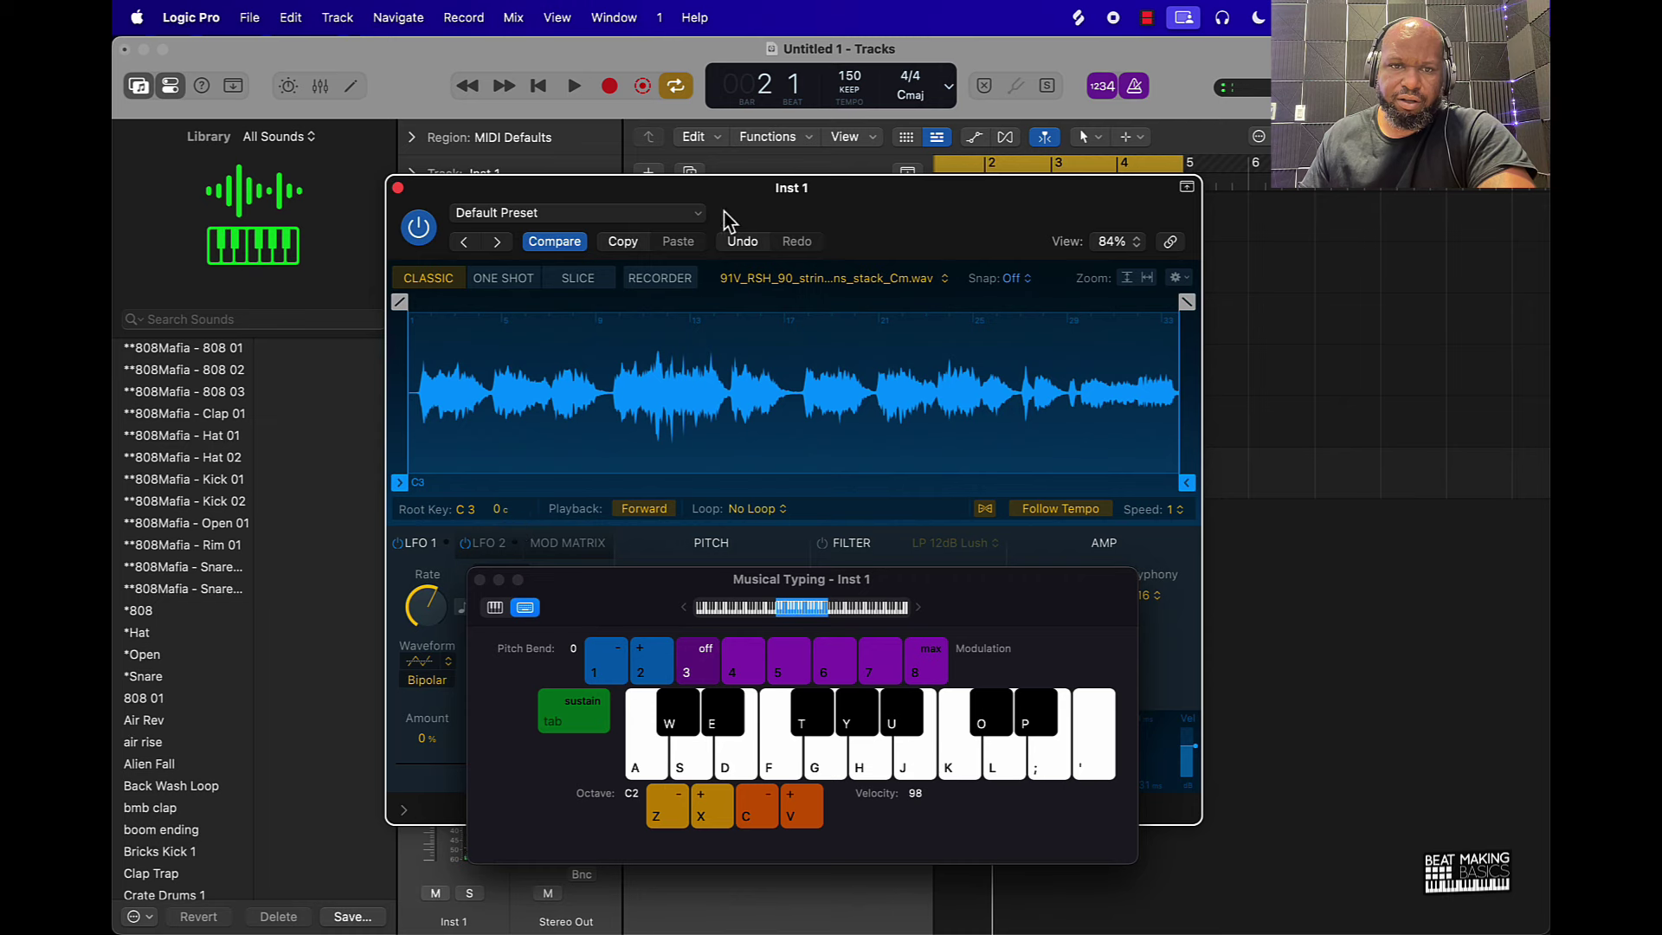
# Lower the Musical Typing octave to C1 and audition different pitches of the strings sample over the playing beat.
pyautogui.moveTo(803, 217); pyautogui.dragTo(792, 166)
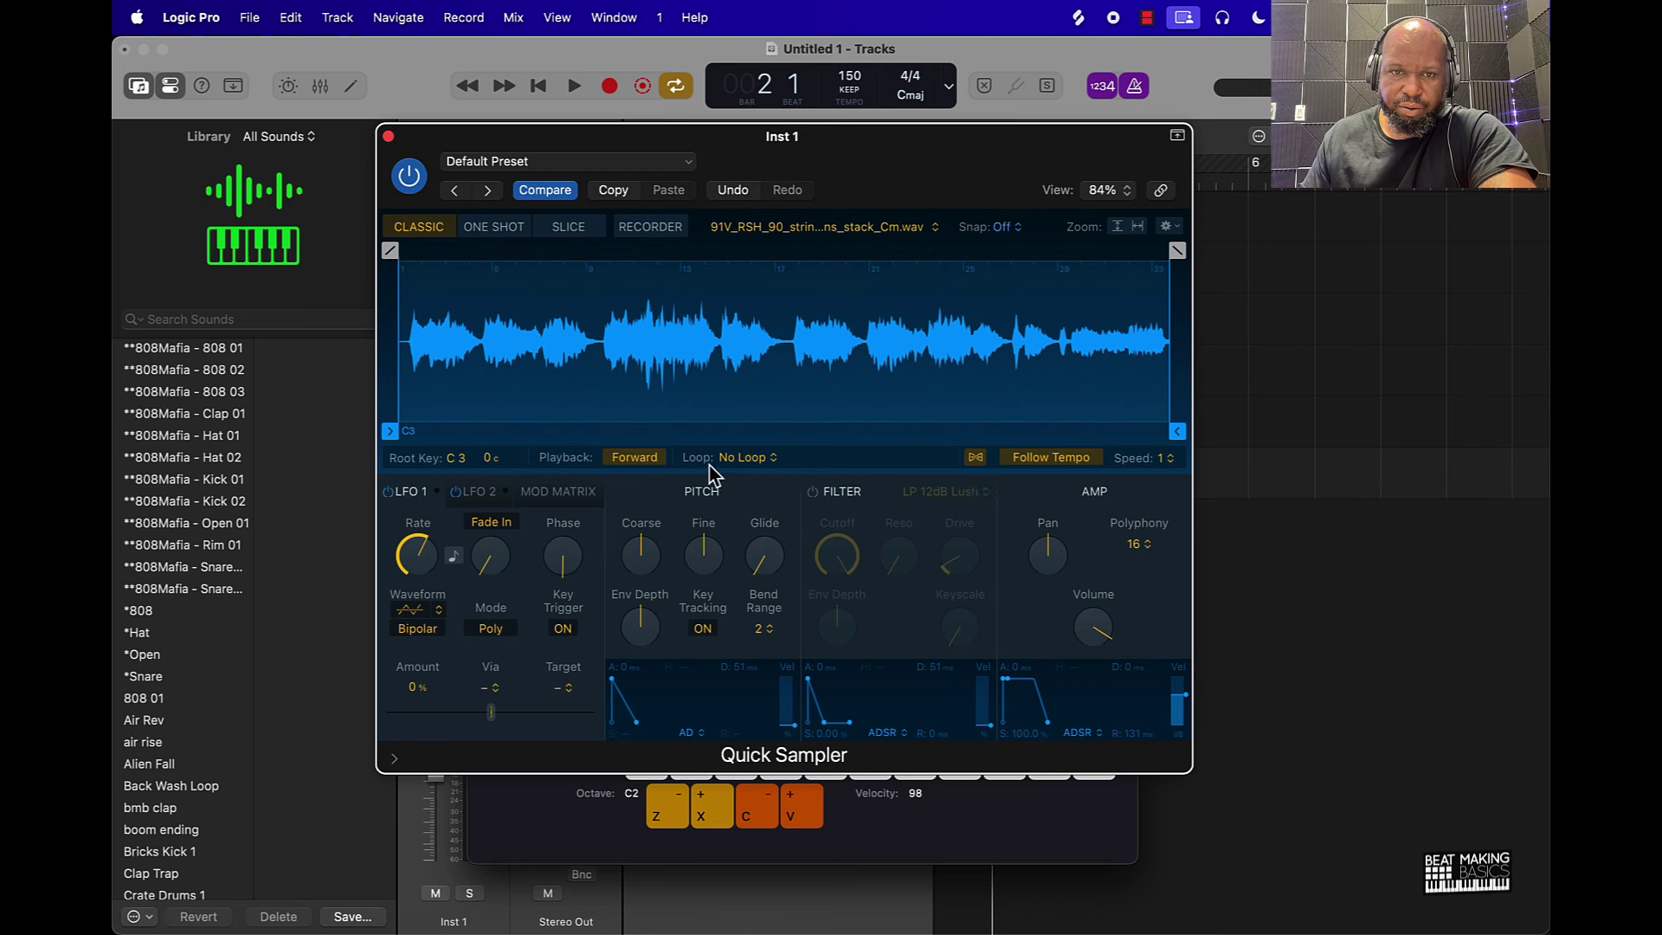
pyautogui.click(635, 457)
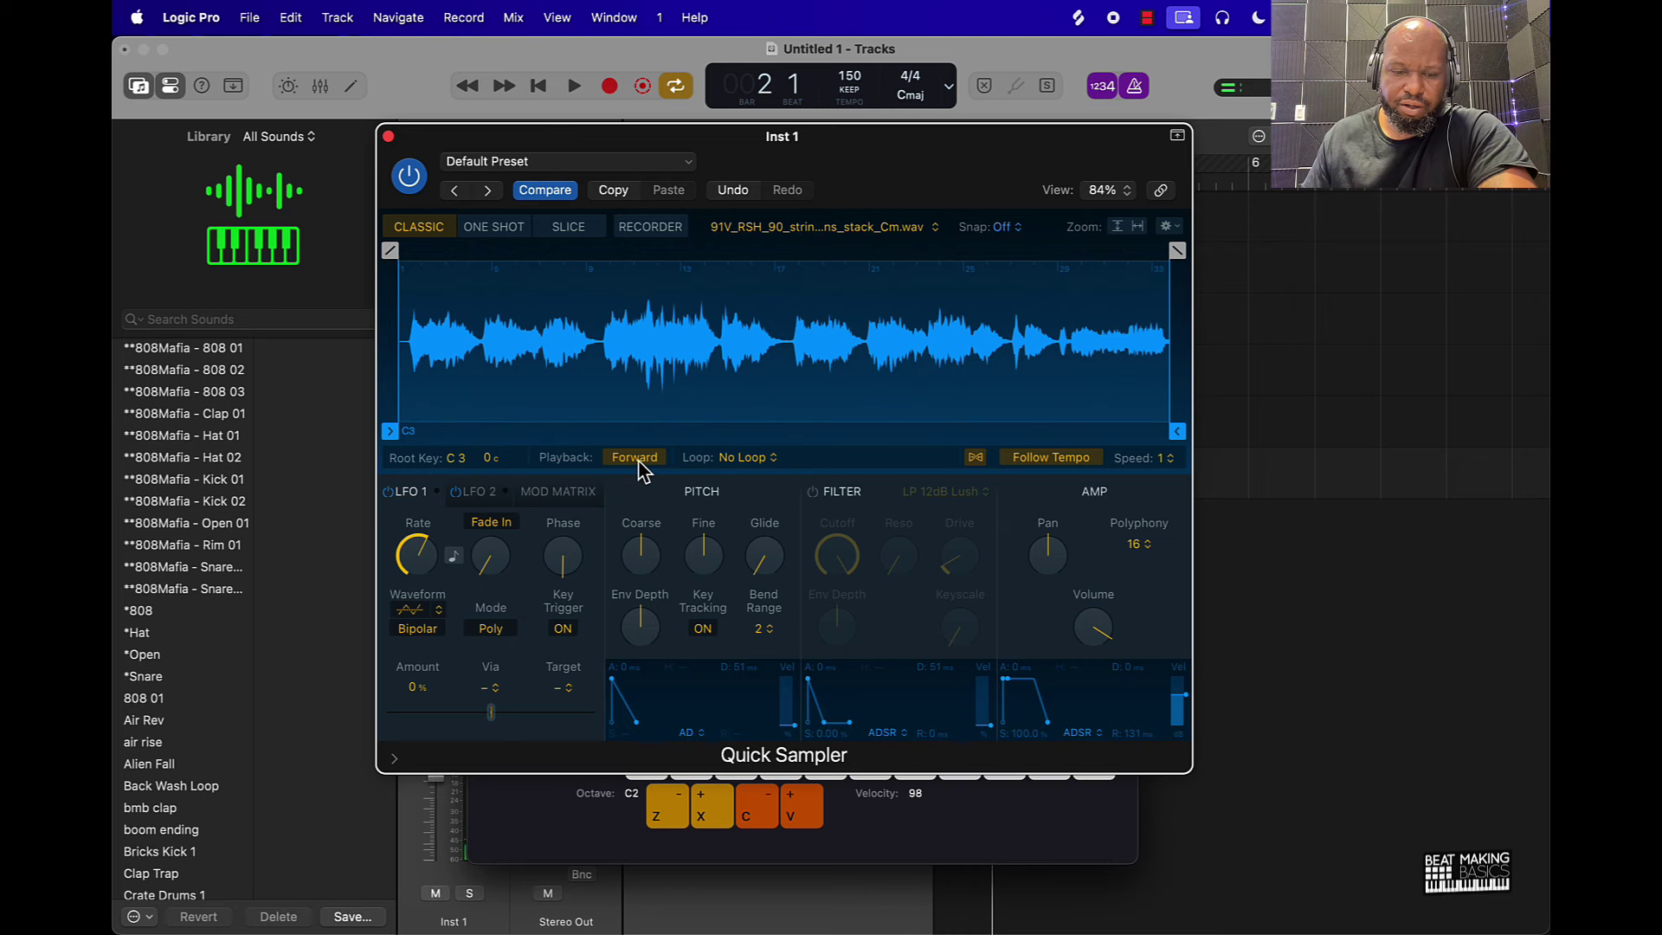
pyautogui.press('z')
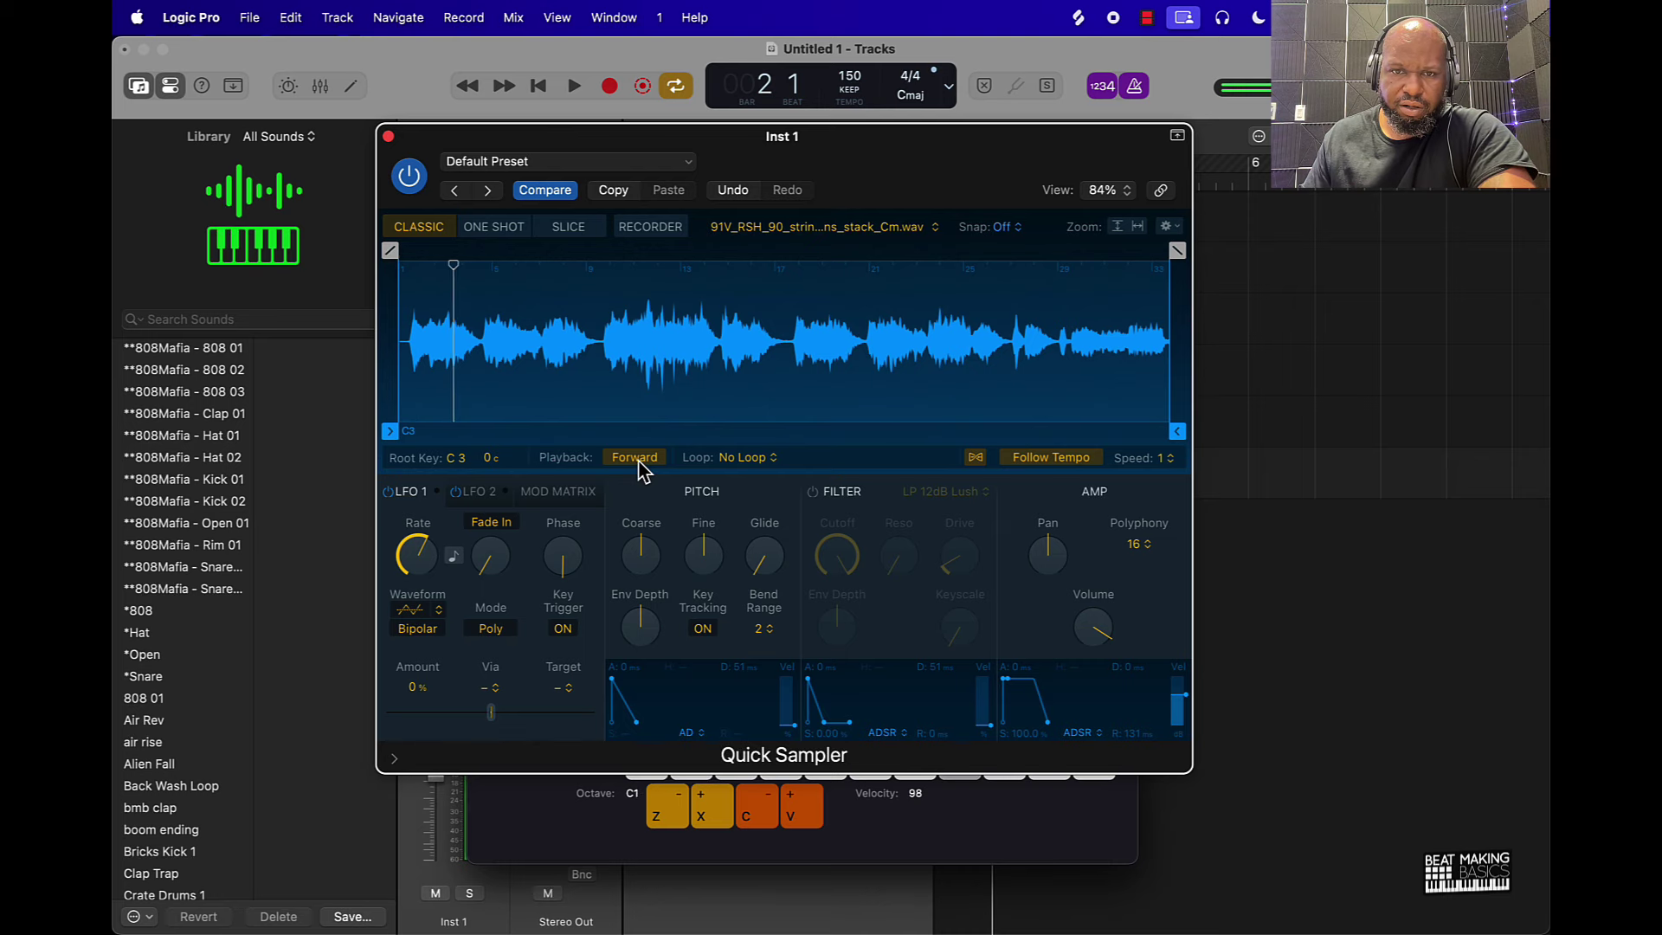
pyautogui.moveTo(467, 156); pyautogui.dragTo(1257, 152)
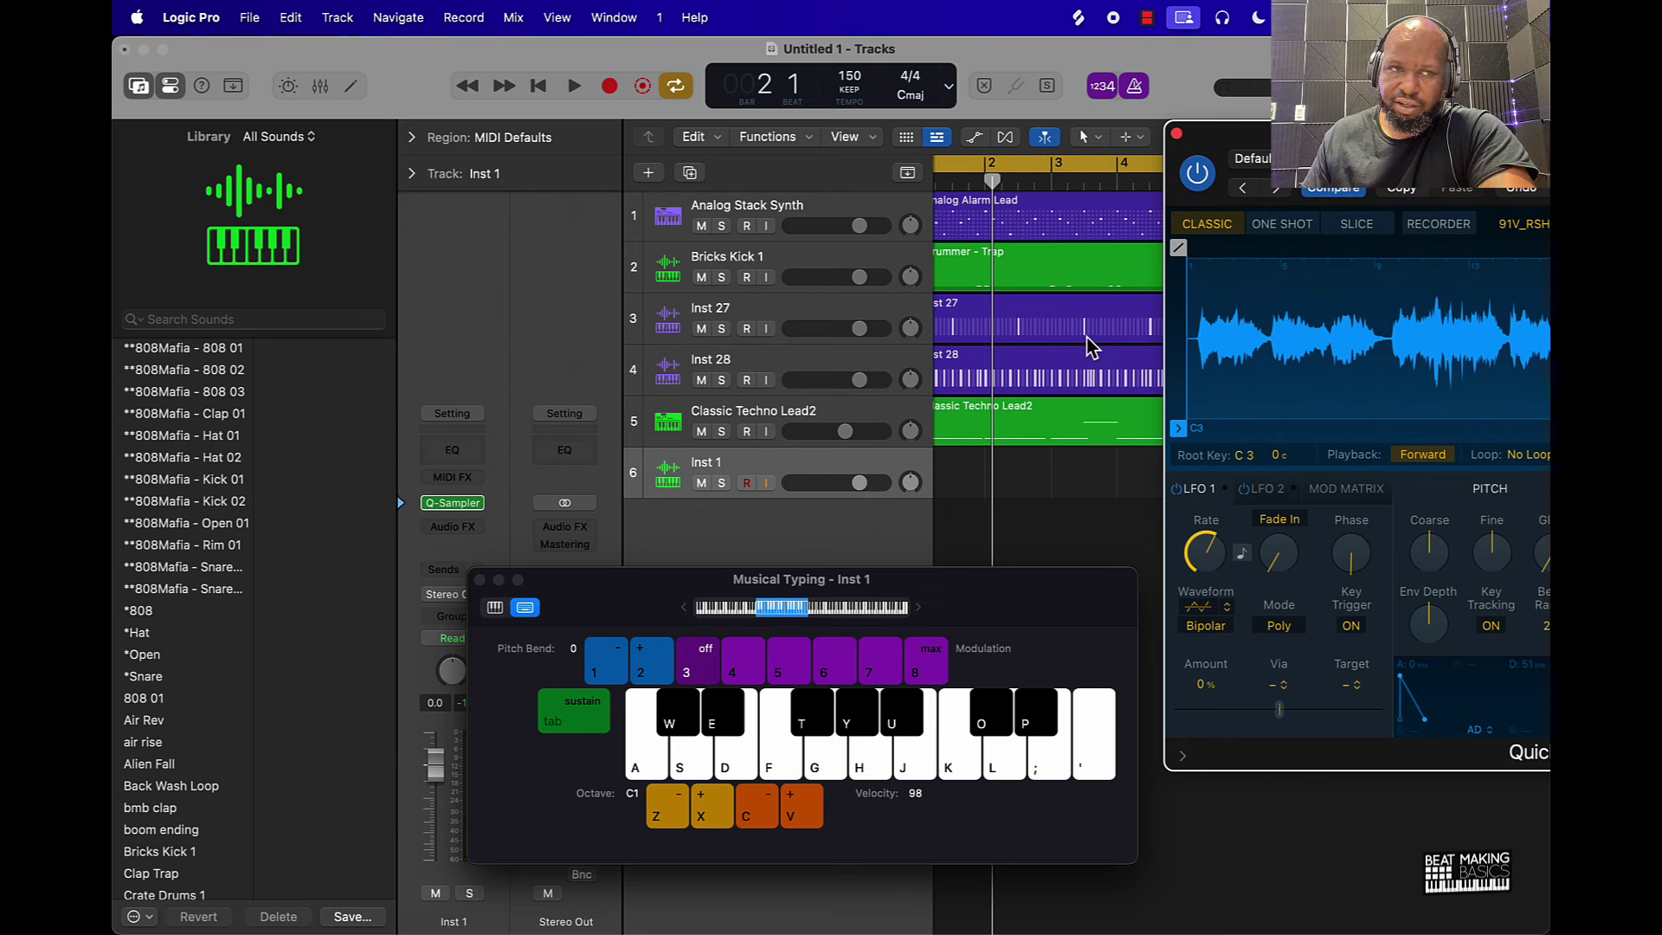
pyautogui.press('space')
pyautogui.press('j')
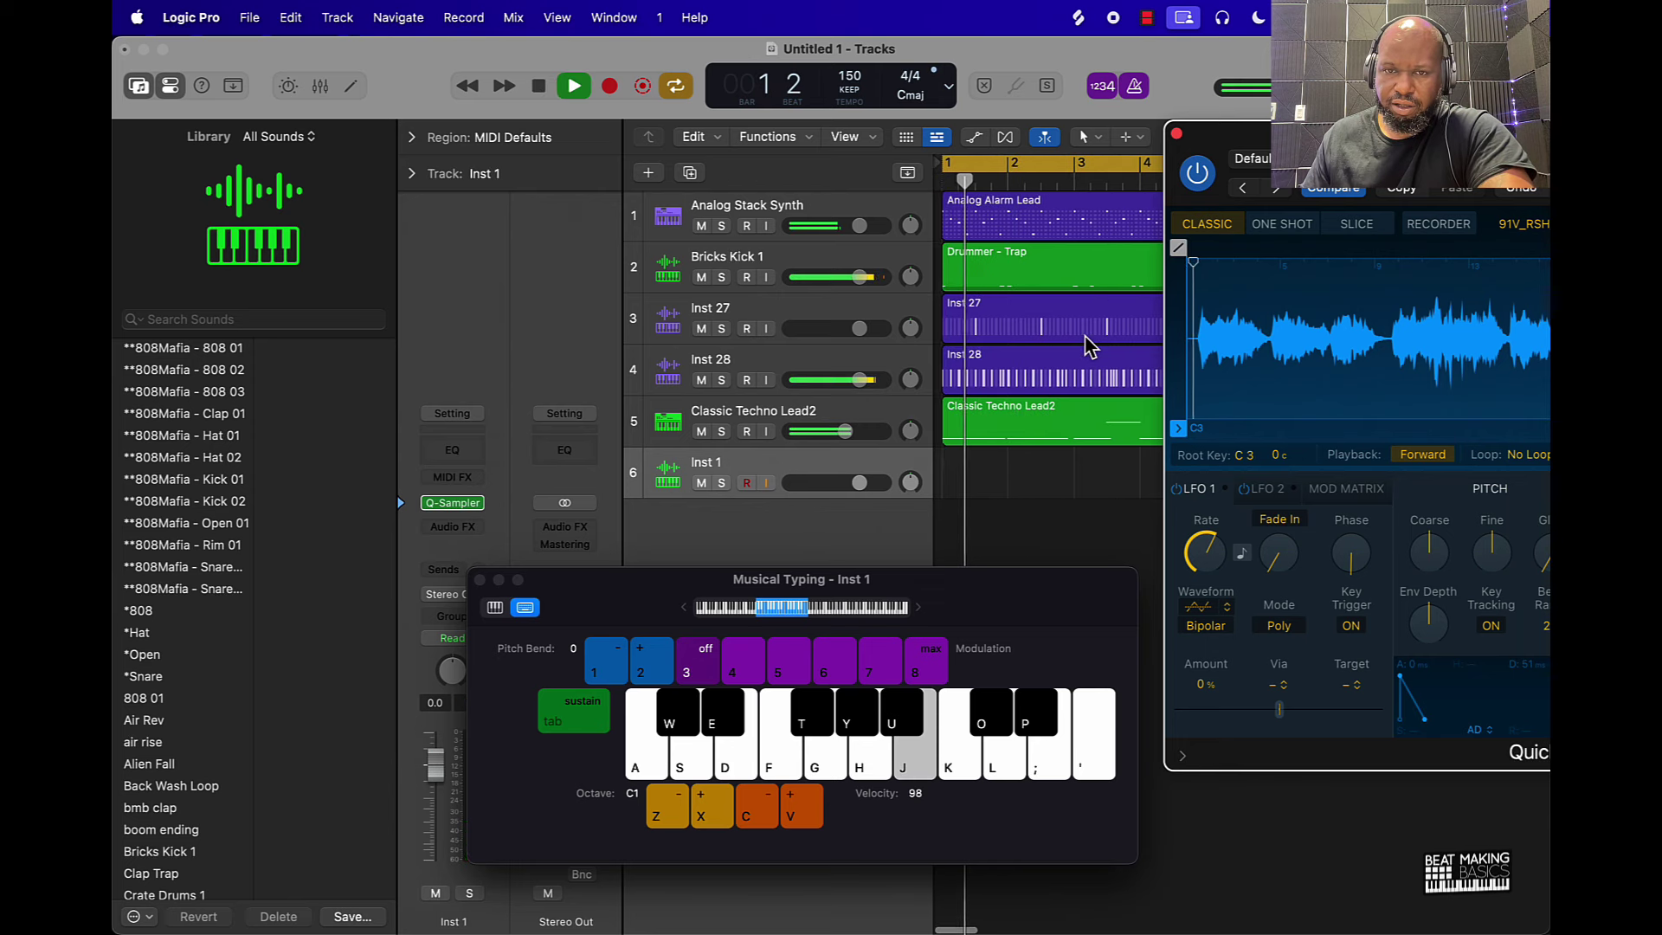
pyautogui.press('k')
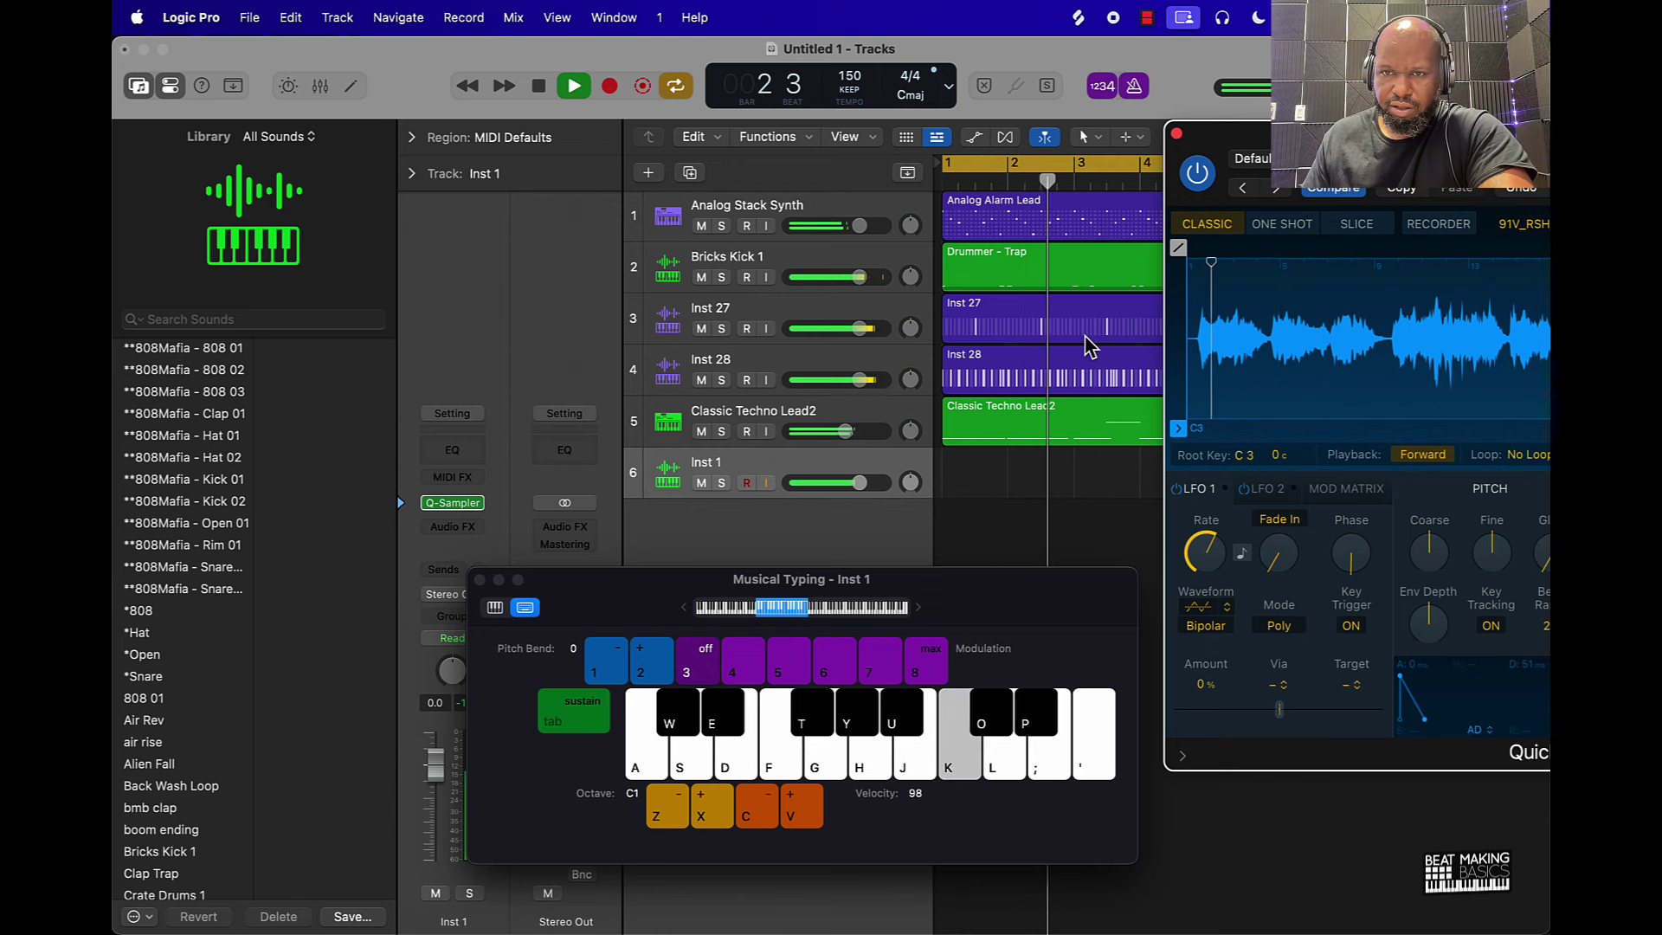
pyautogui.press('l')
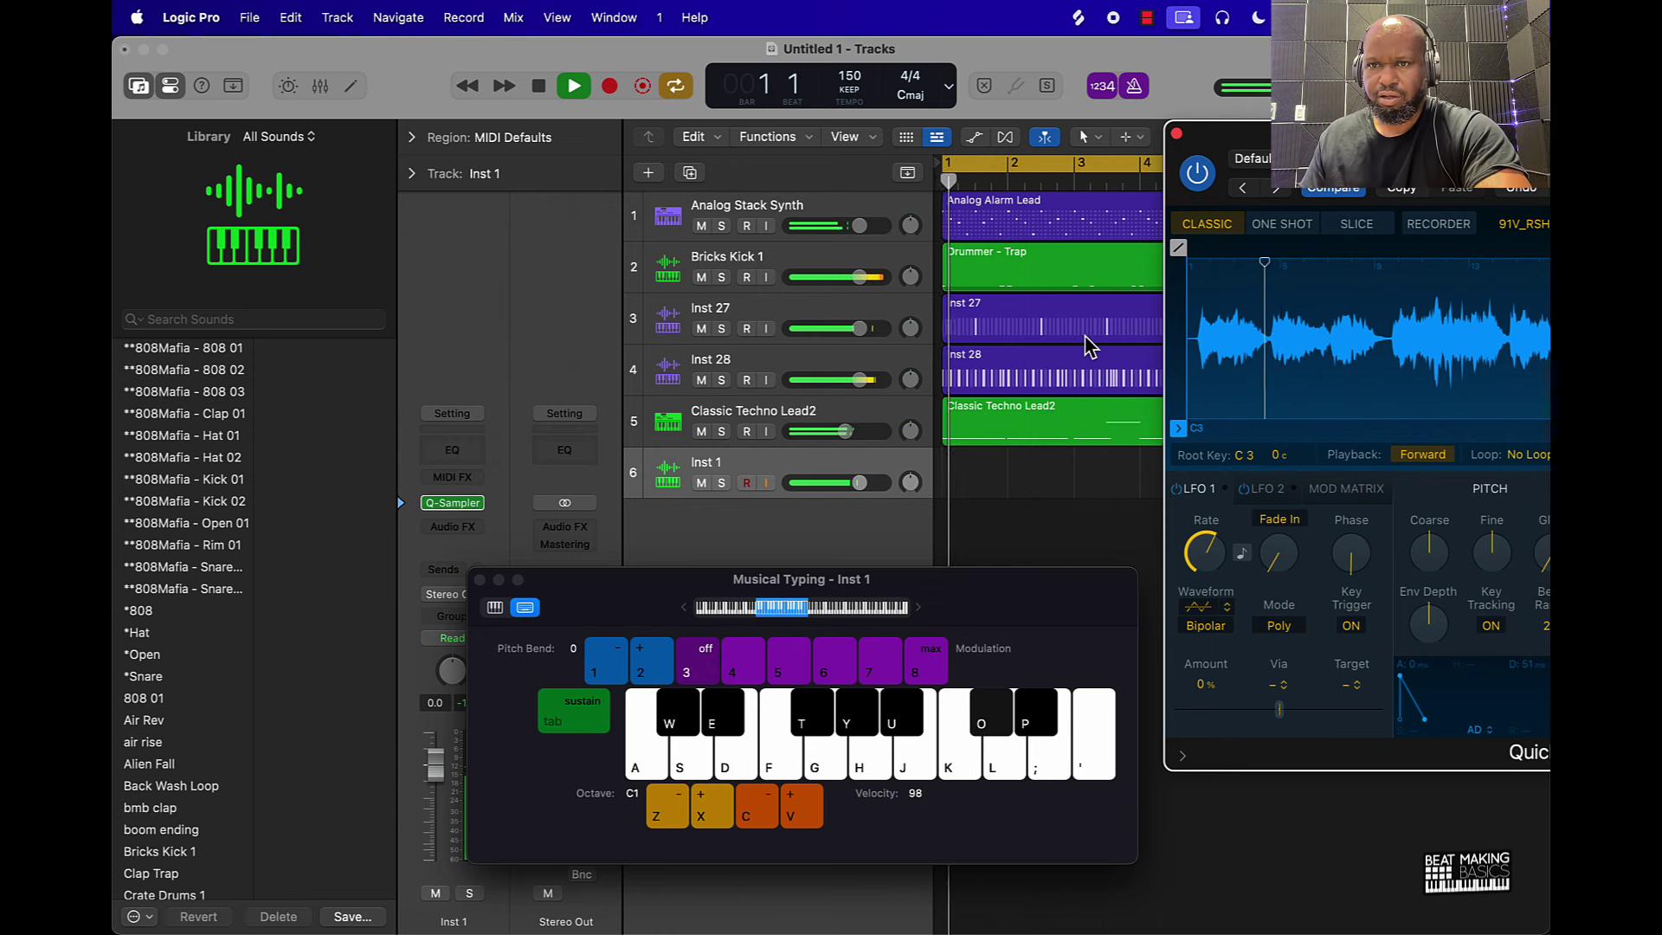
# Trim the beginning of the strings sample in Quick Sampler, setting the sample start to 1 2 125.
pyautogui.moveTo(1182, 431)
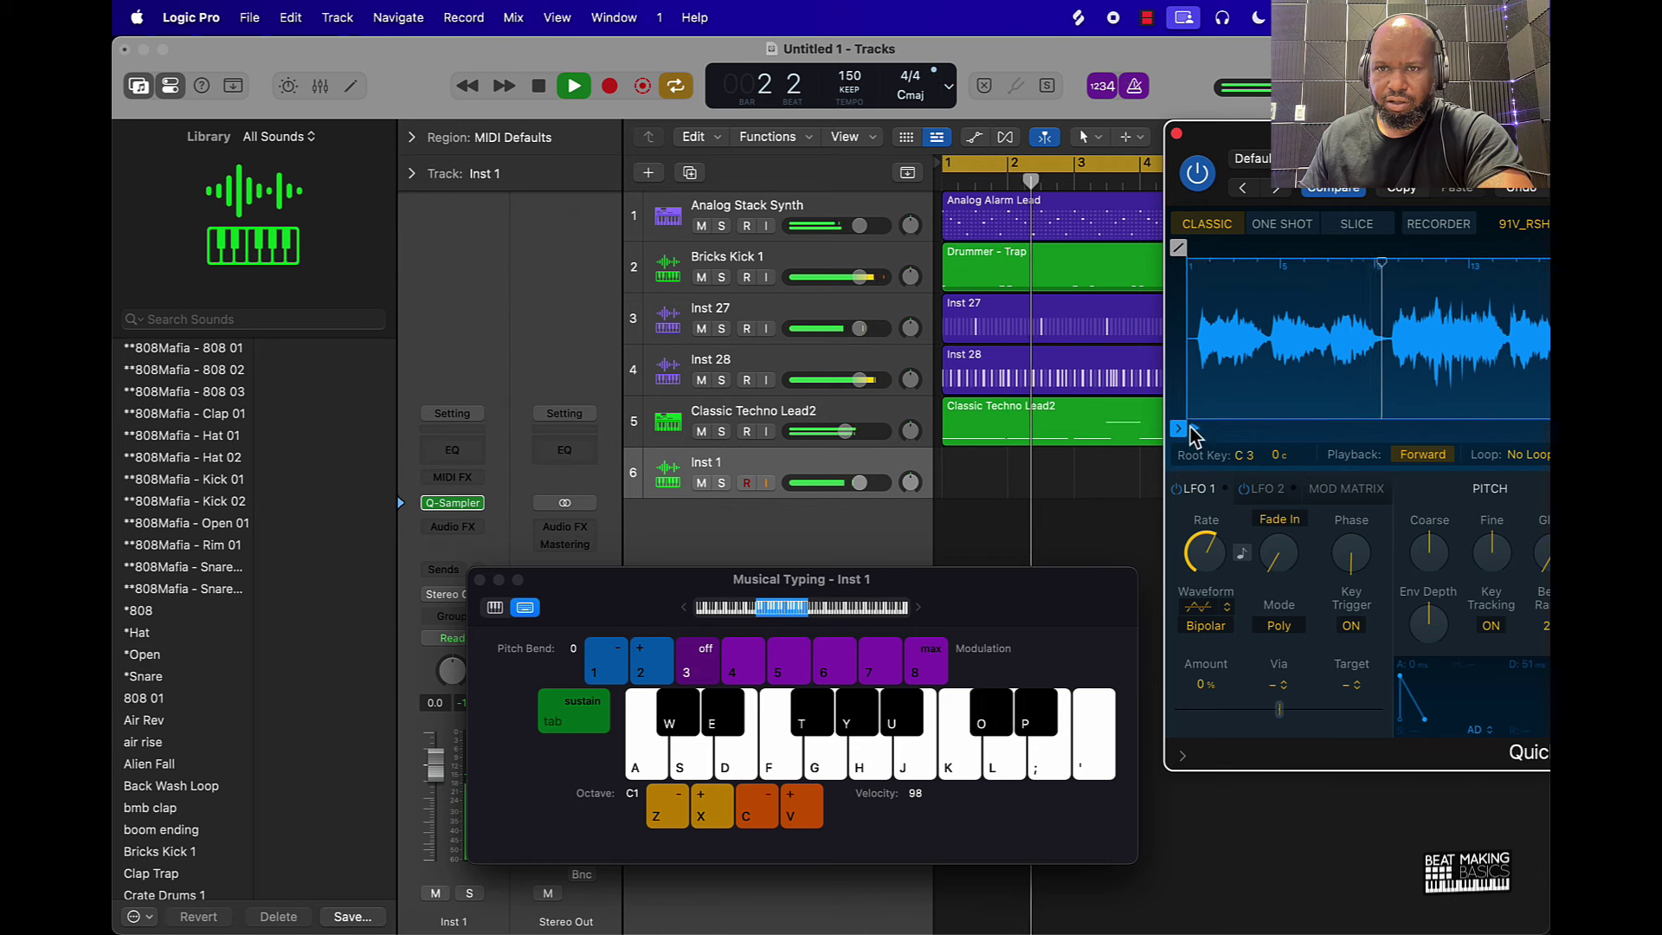
pyautogui.moveTo(1179, 431)
pyautogui.mouseDown()
pyautogui.moveTo(1197, 424)
pyautogui.moveTo(1179, 429)
pyautogui.mouseUp()
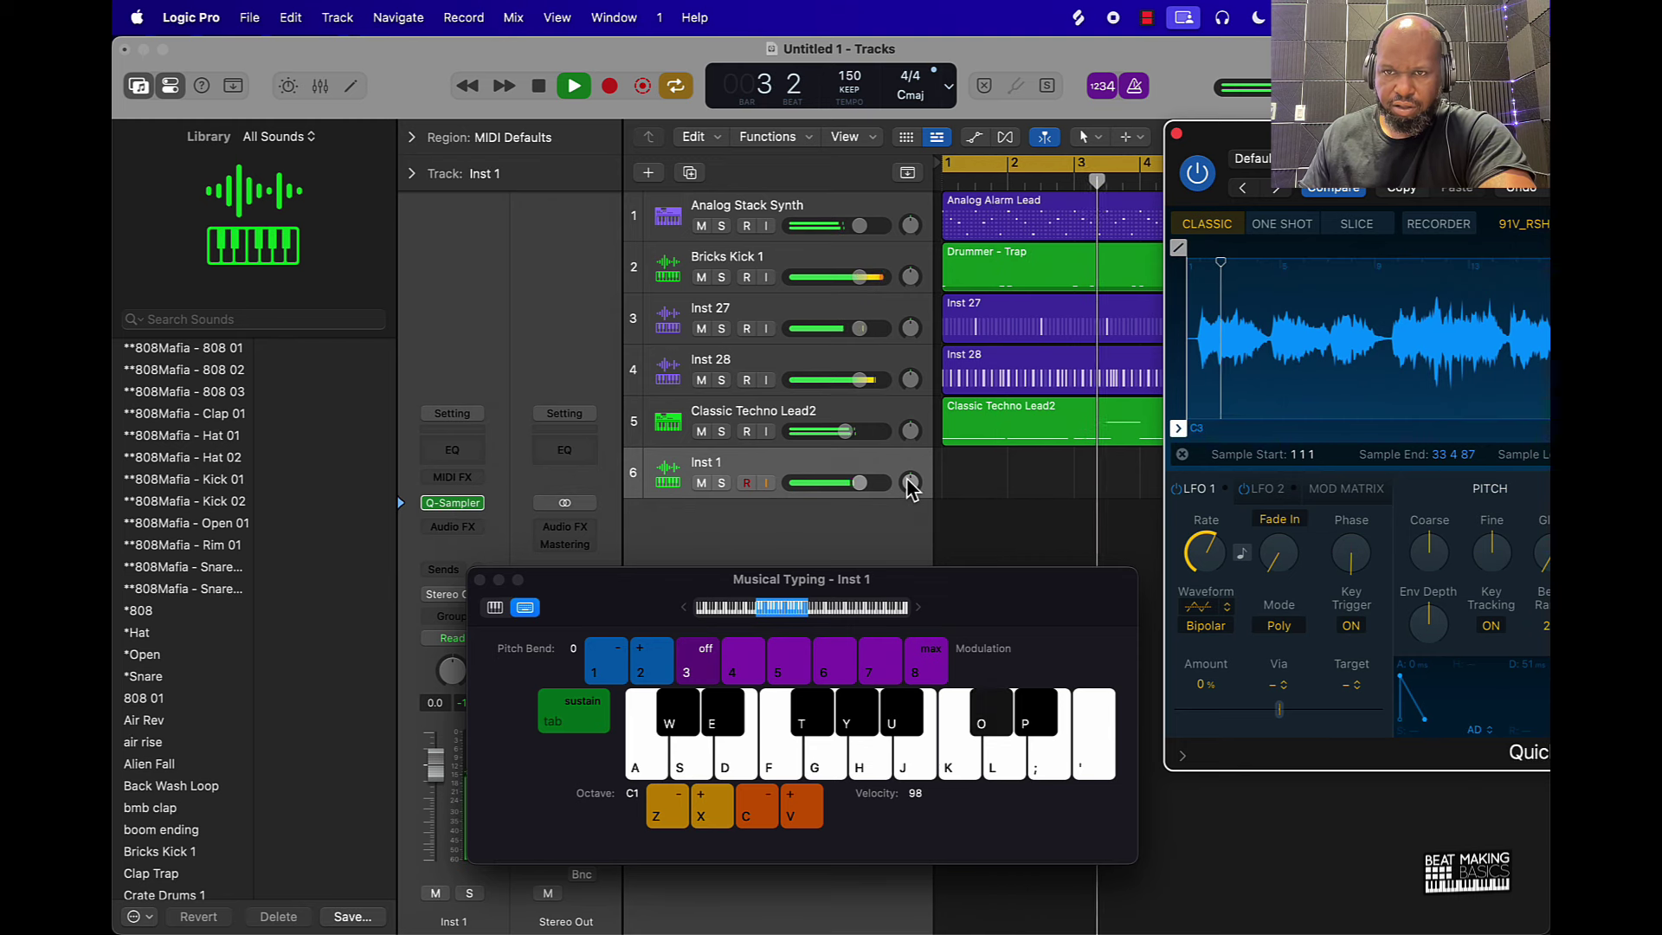
pyautogui.moveTo(1179, 429); pyautogui.dragTo(1187, 424)
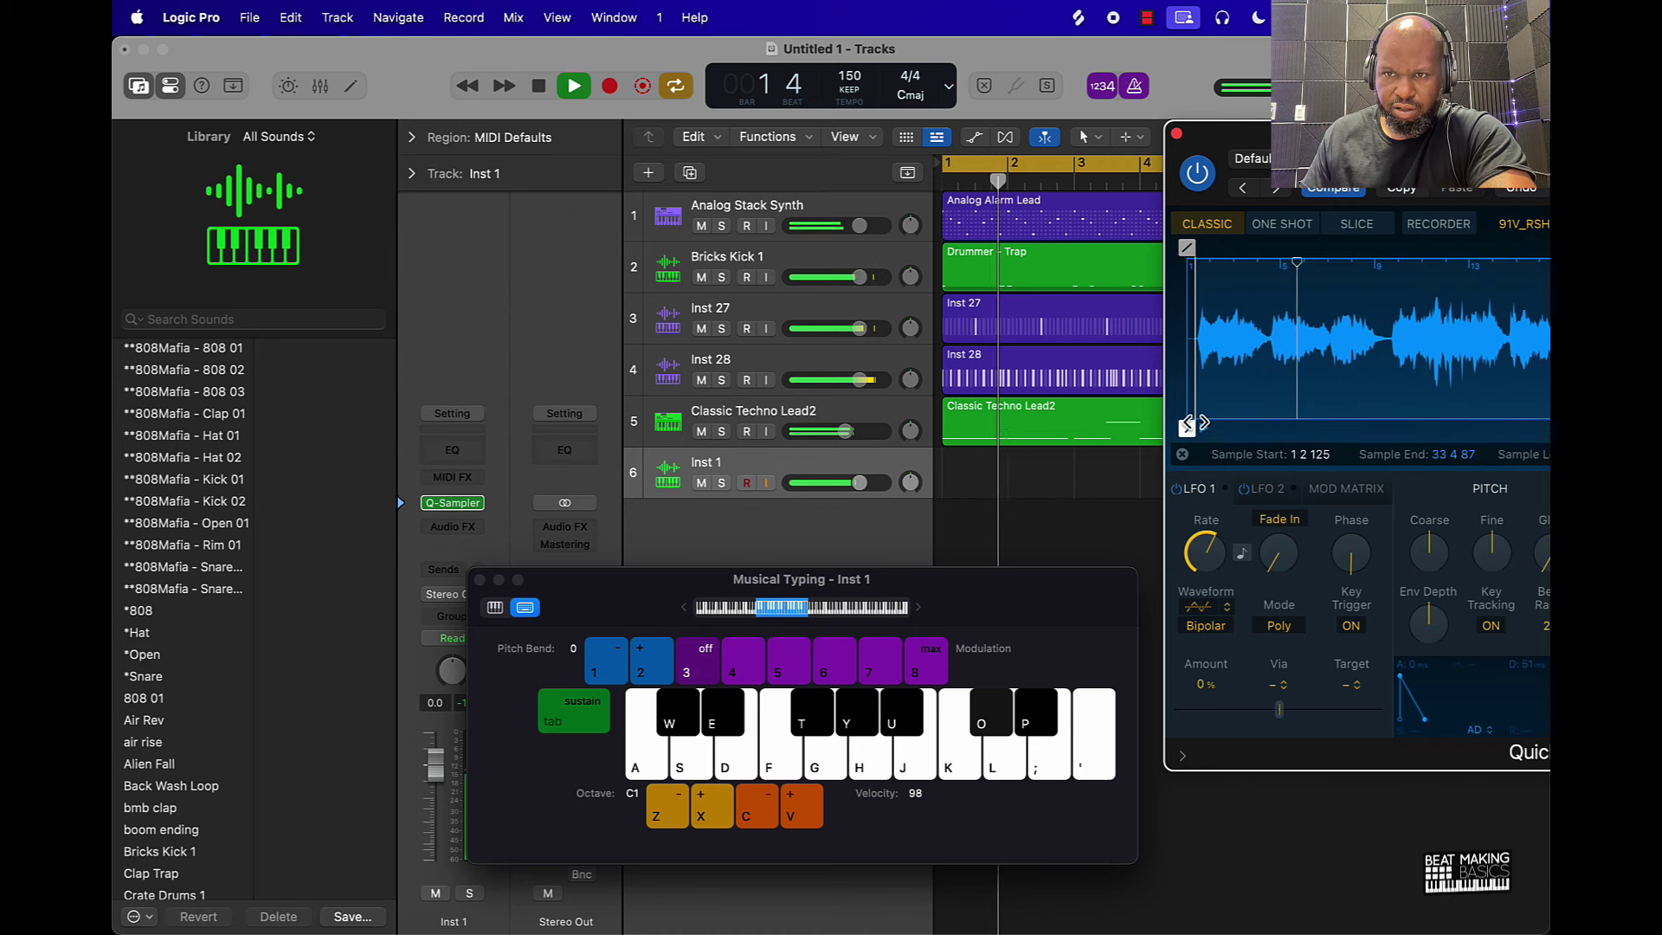
# Rehearse retriggering the trimmed strings sample at C#2 over the looping beat, and stop playback.
pyautogui.press('o')
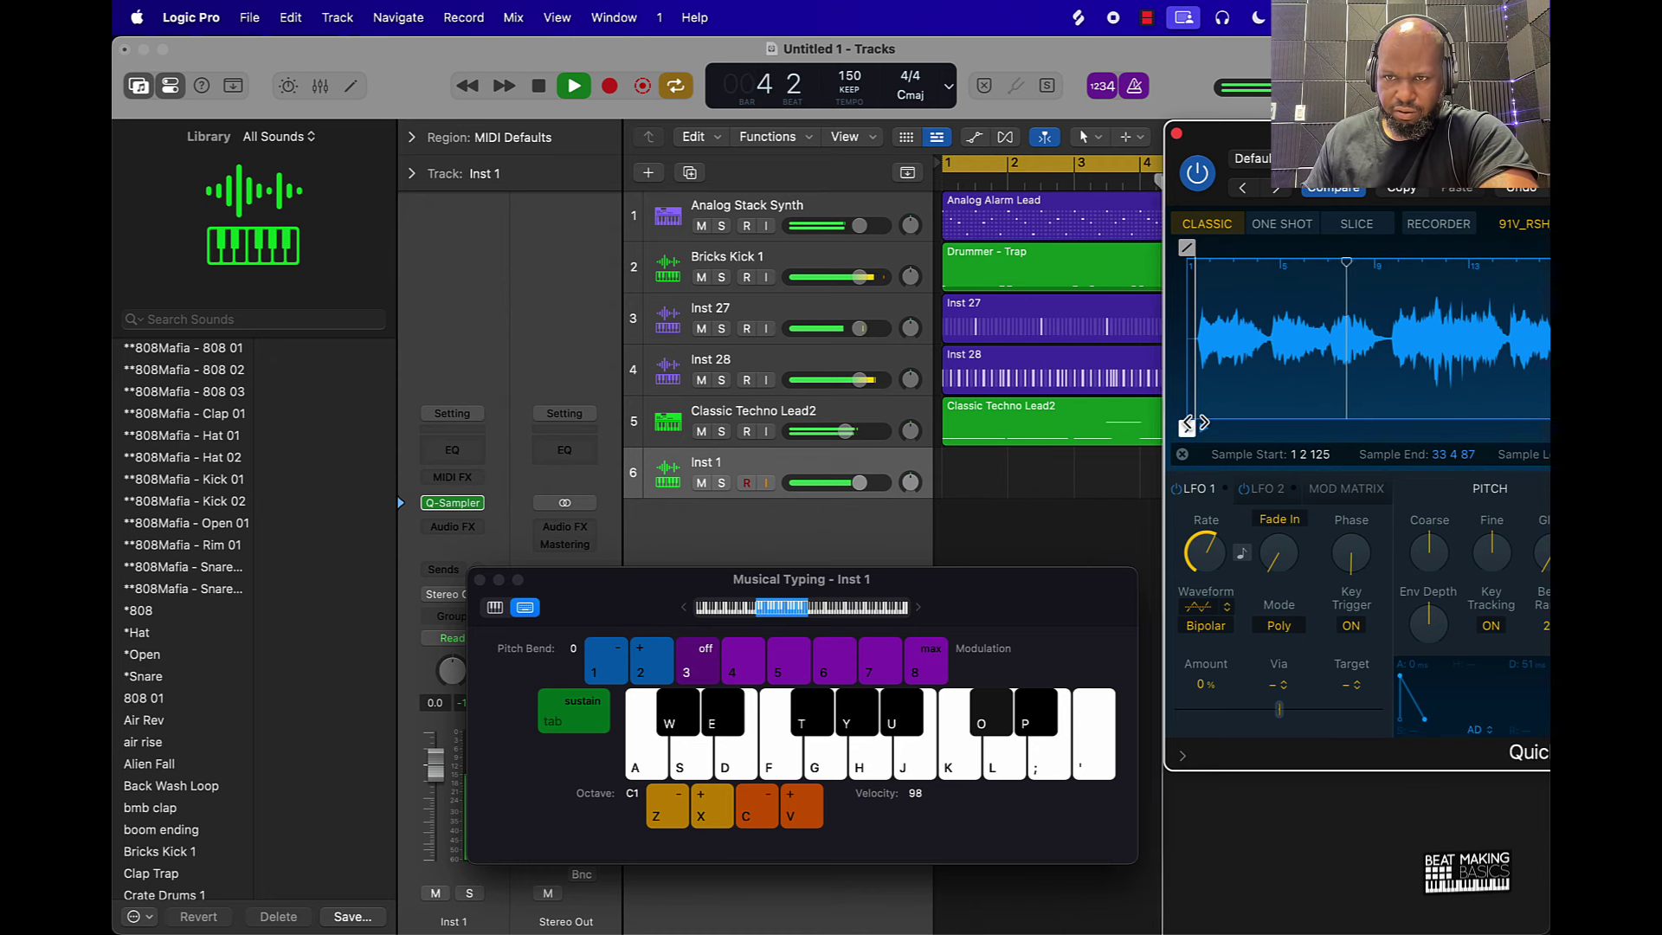
pyautogui.press('o')
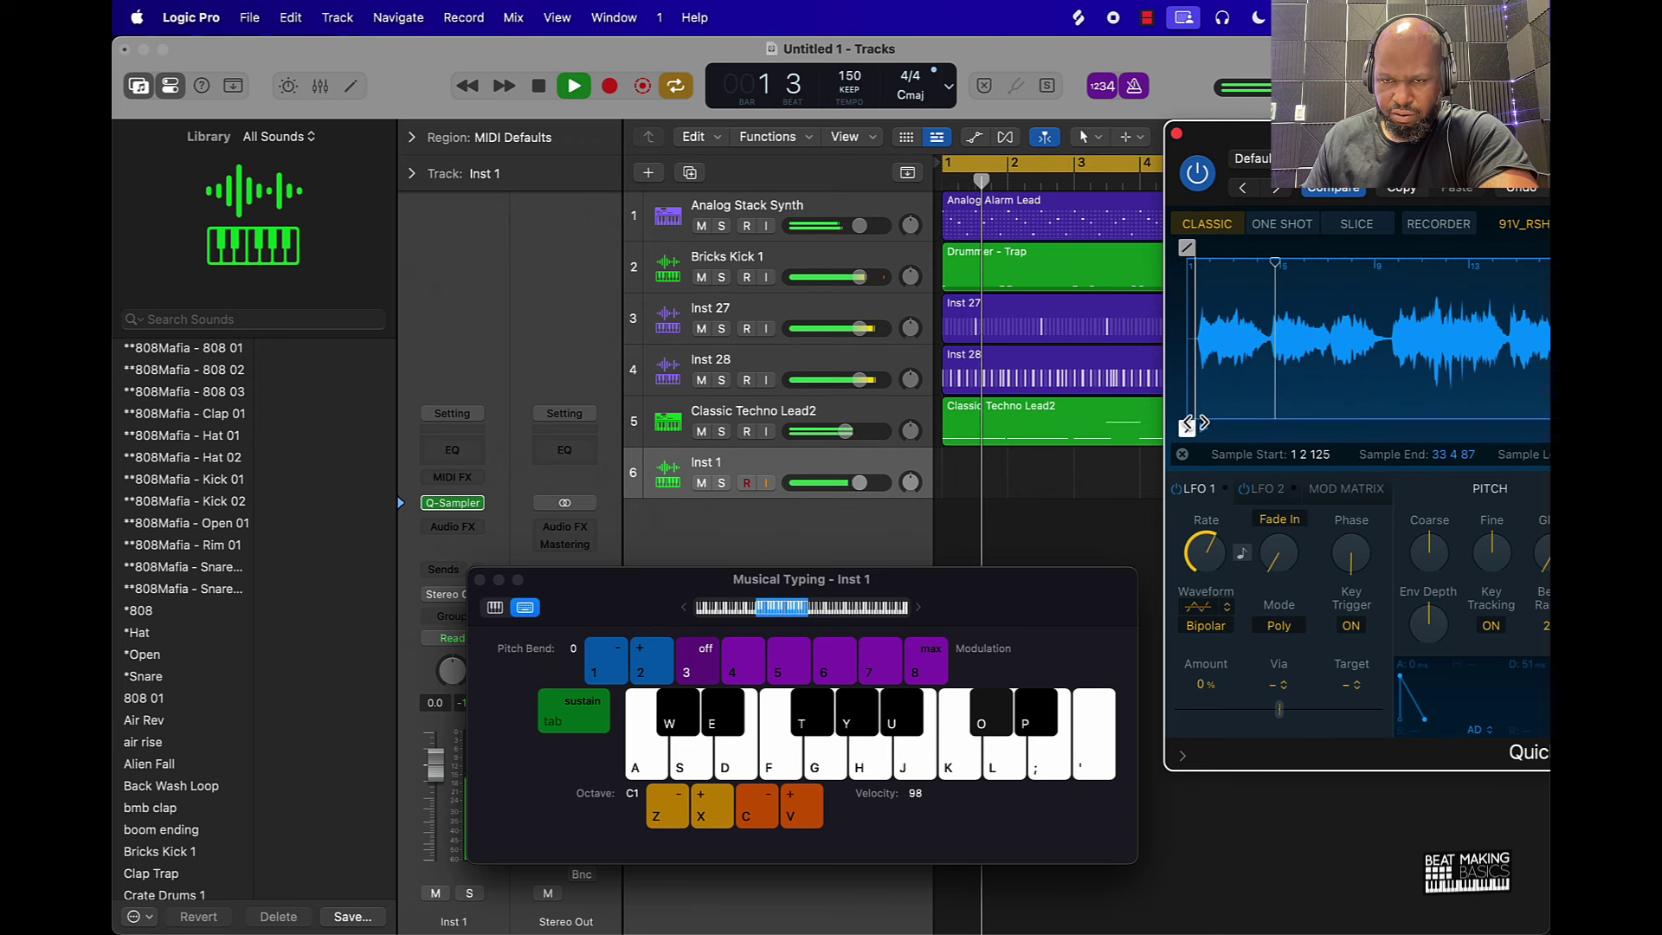
pyautogui.press('o')
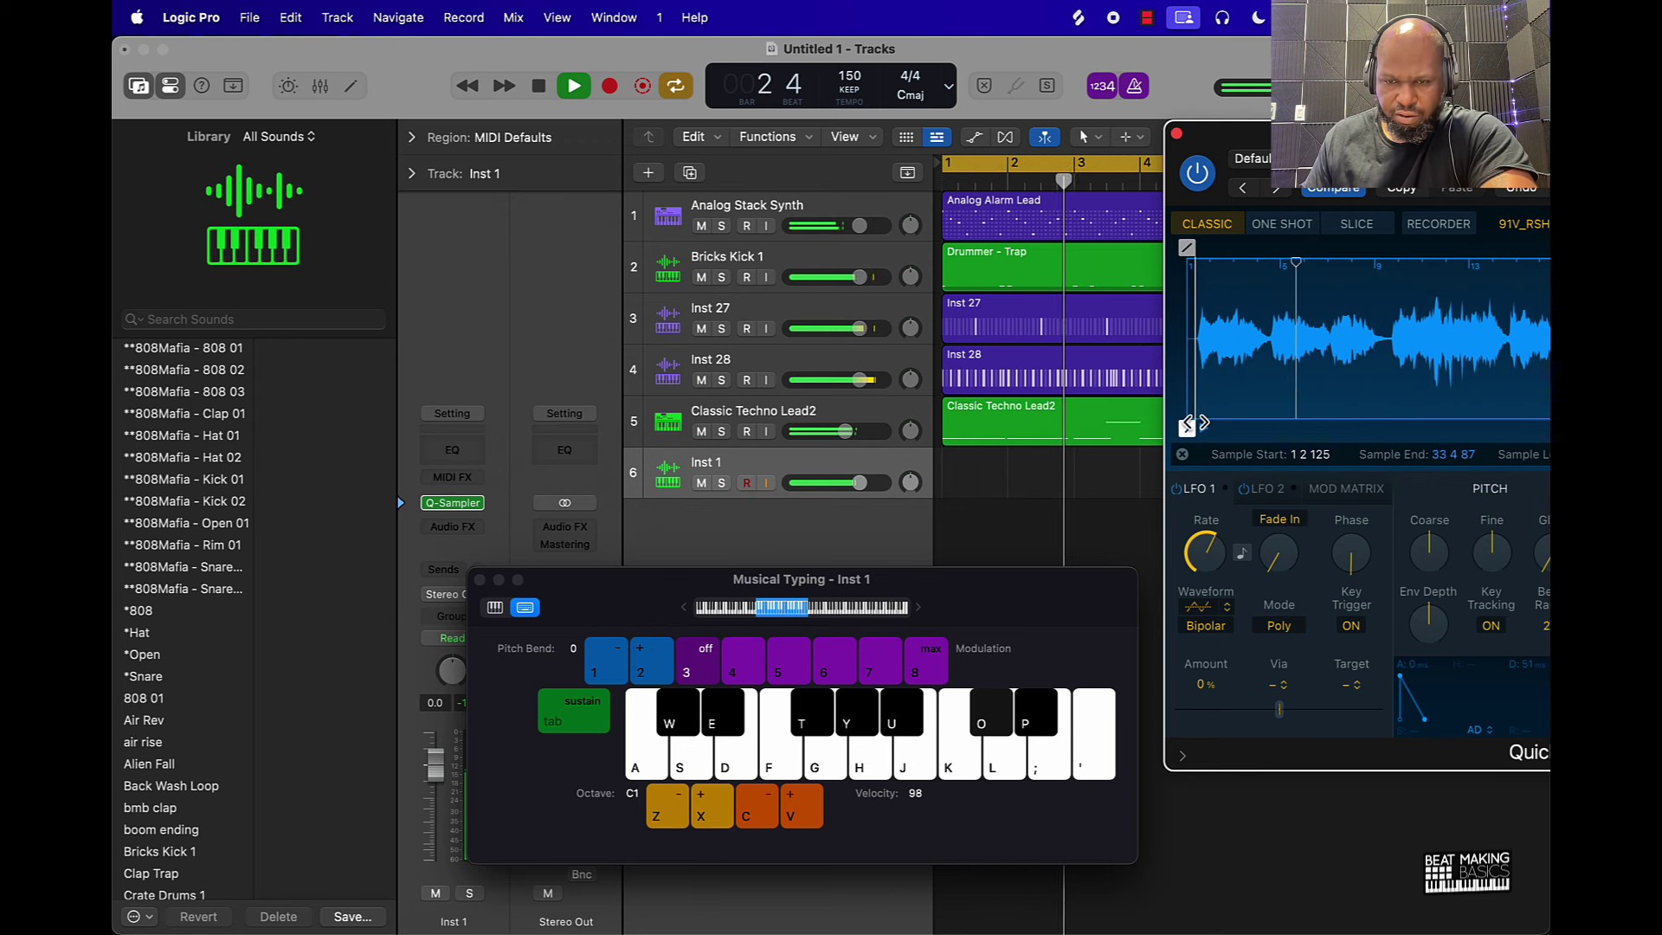
pyautogui.press('o')
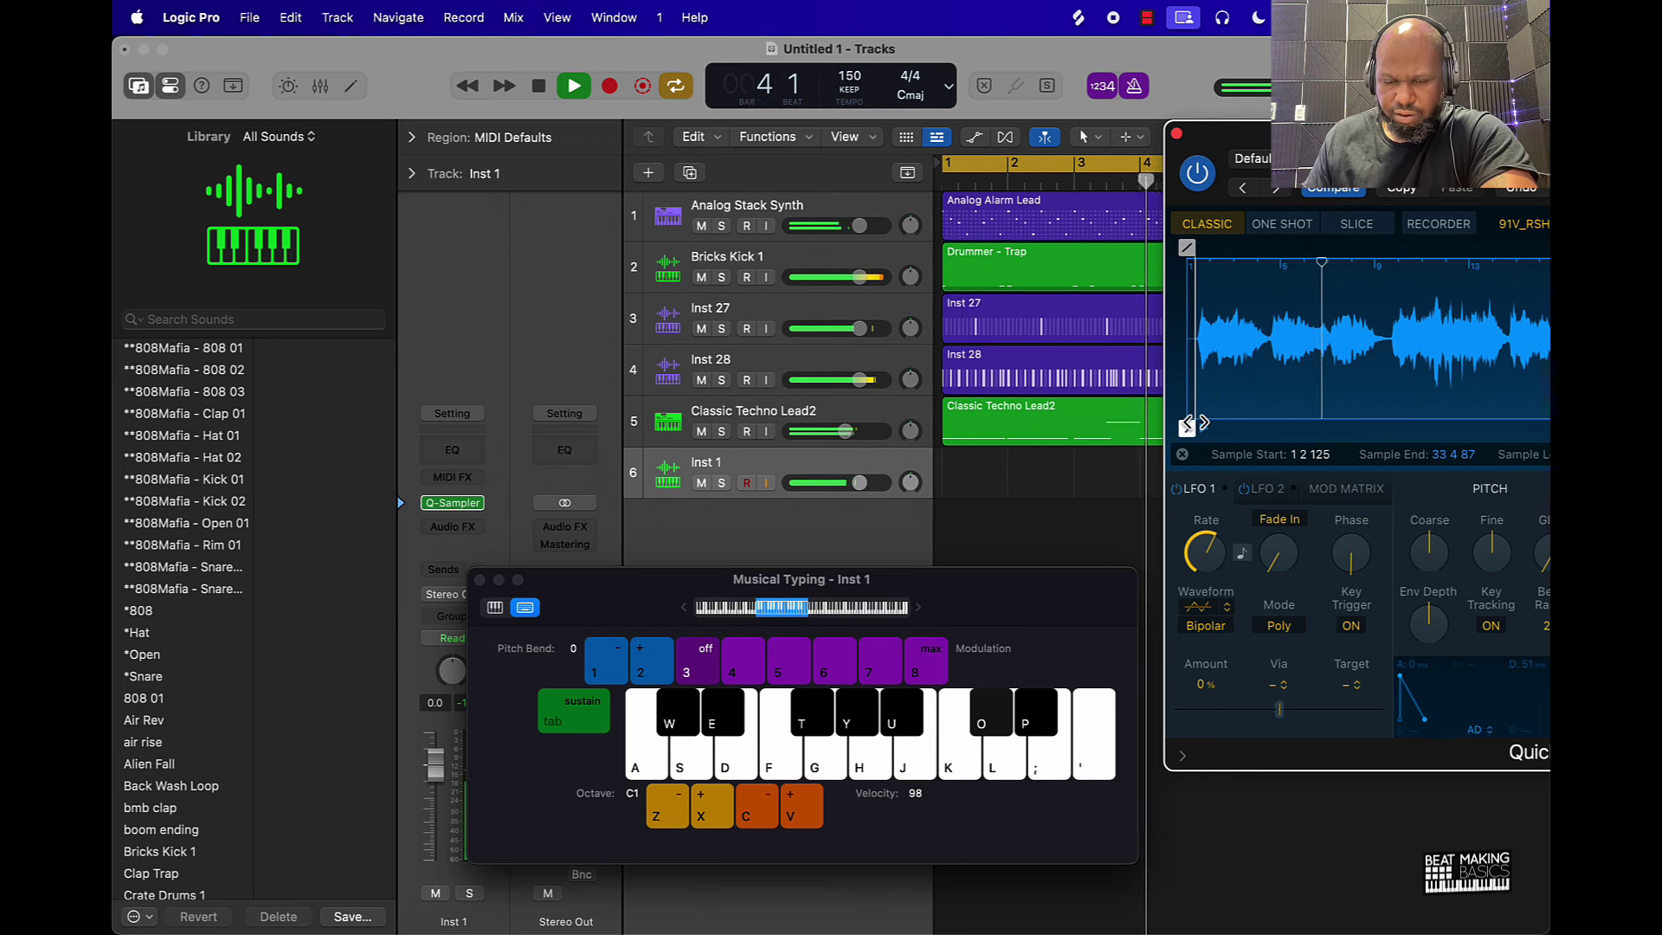
pyautogui.press('o')
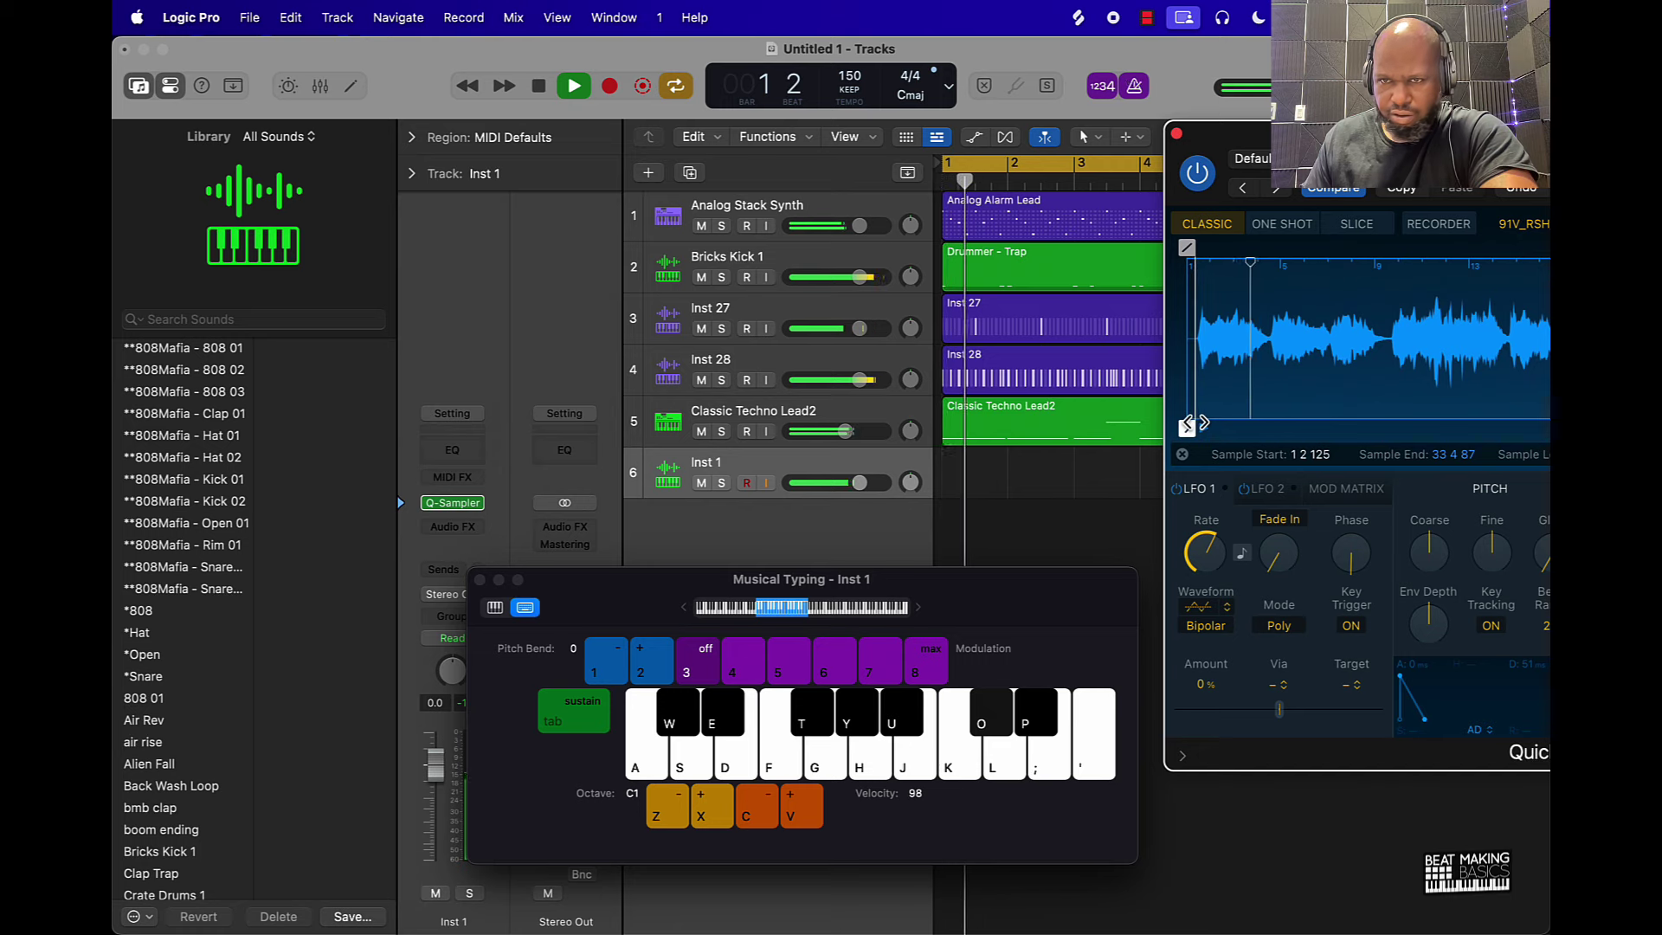
pyautogui.press('o')
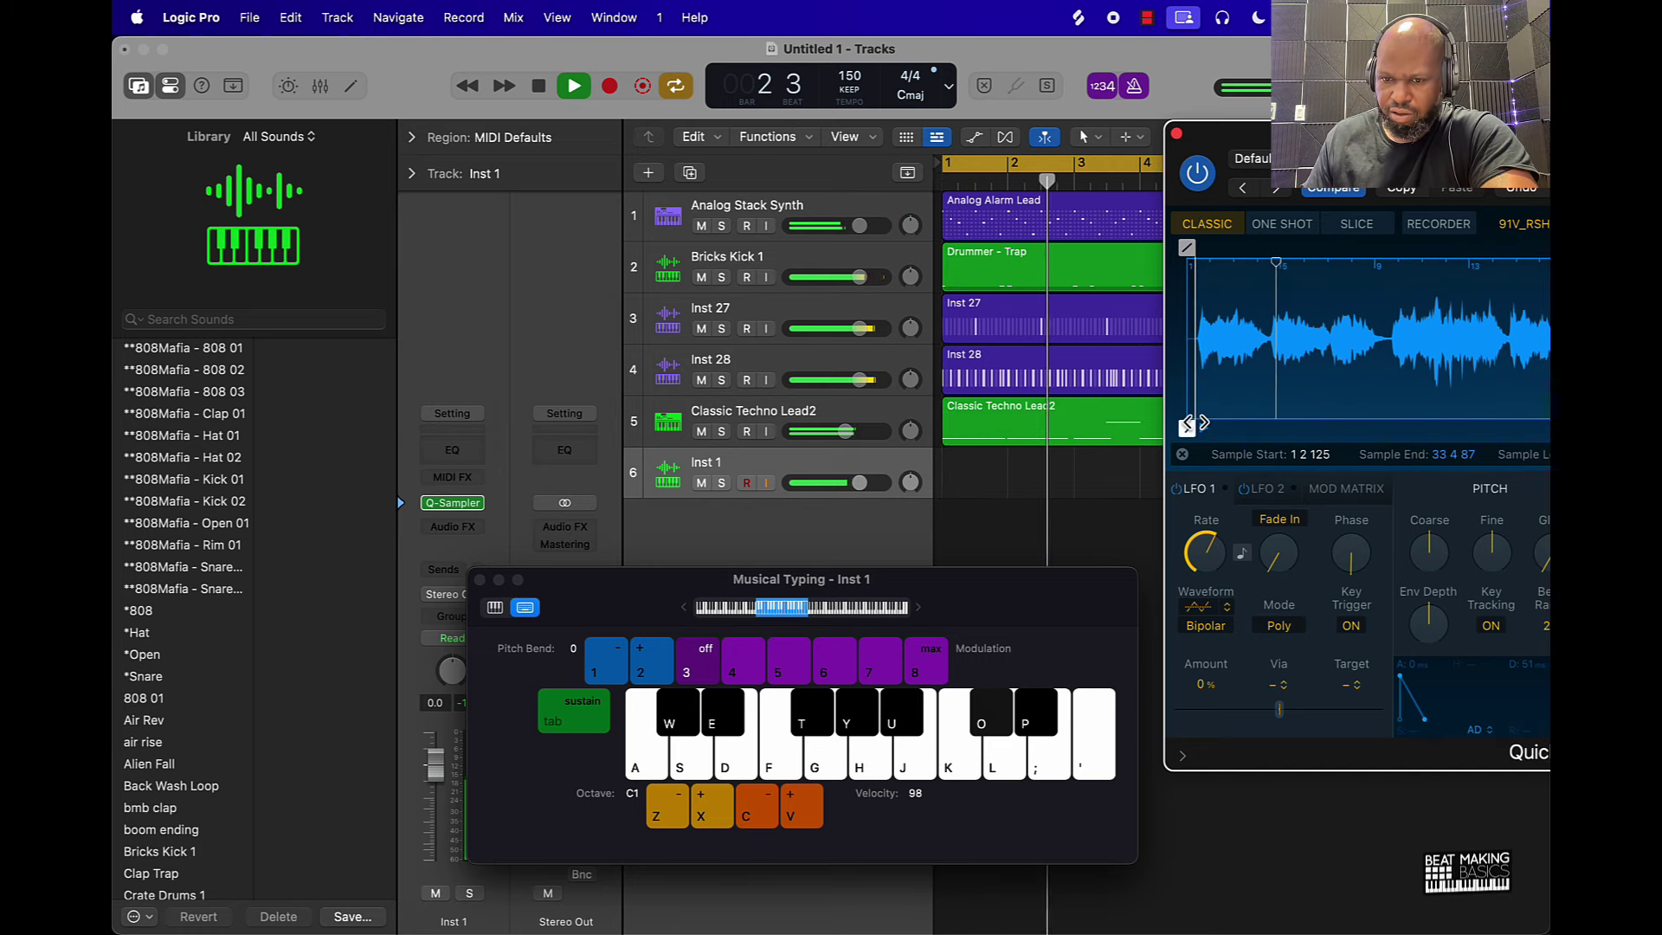
pyautogui.press('o')
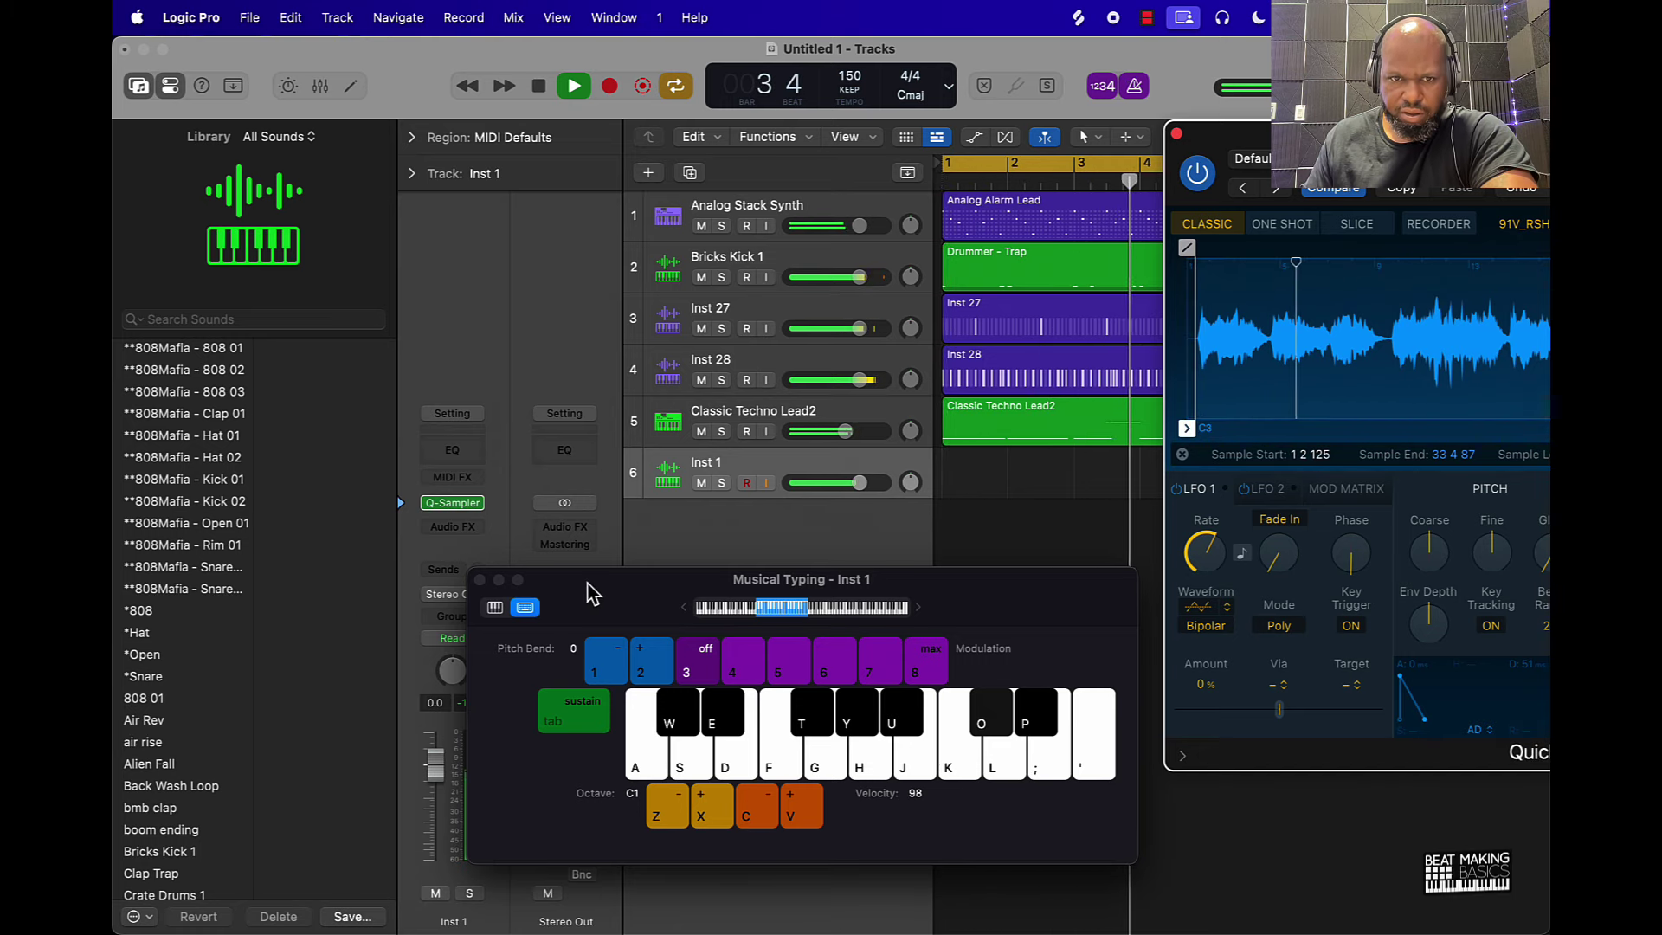
pyautogui.moveTo(590, 580); pyautogui.dragTo(752, 575)
pyautogui.press('o')
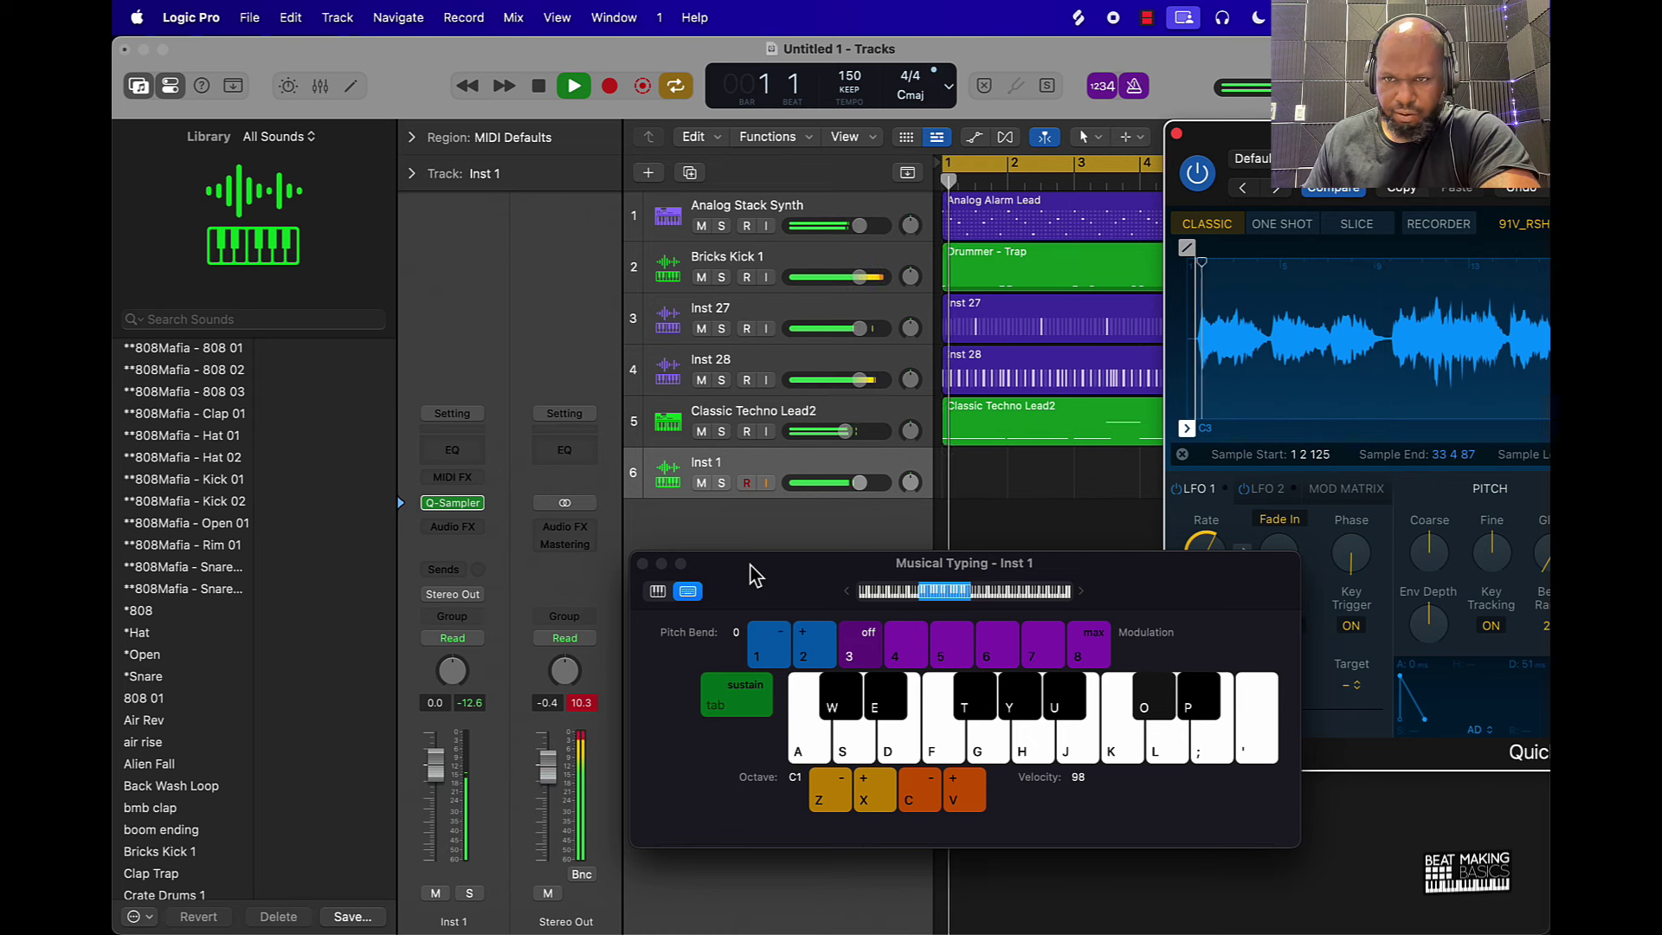
pyautogui.press('o')
pyautogui.press('space')
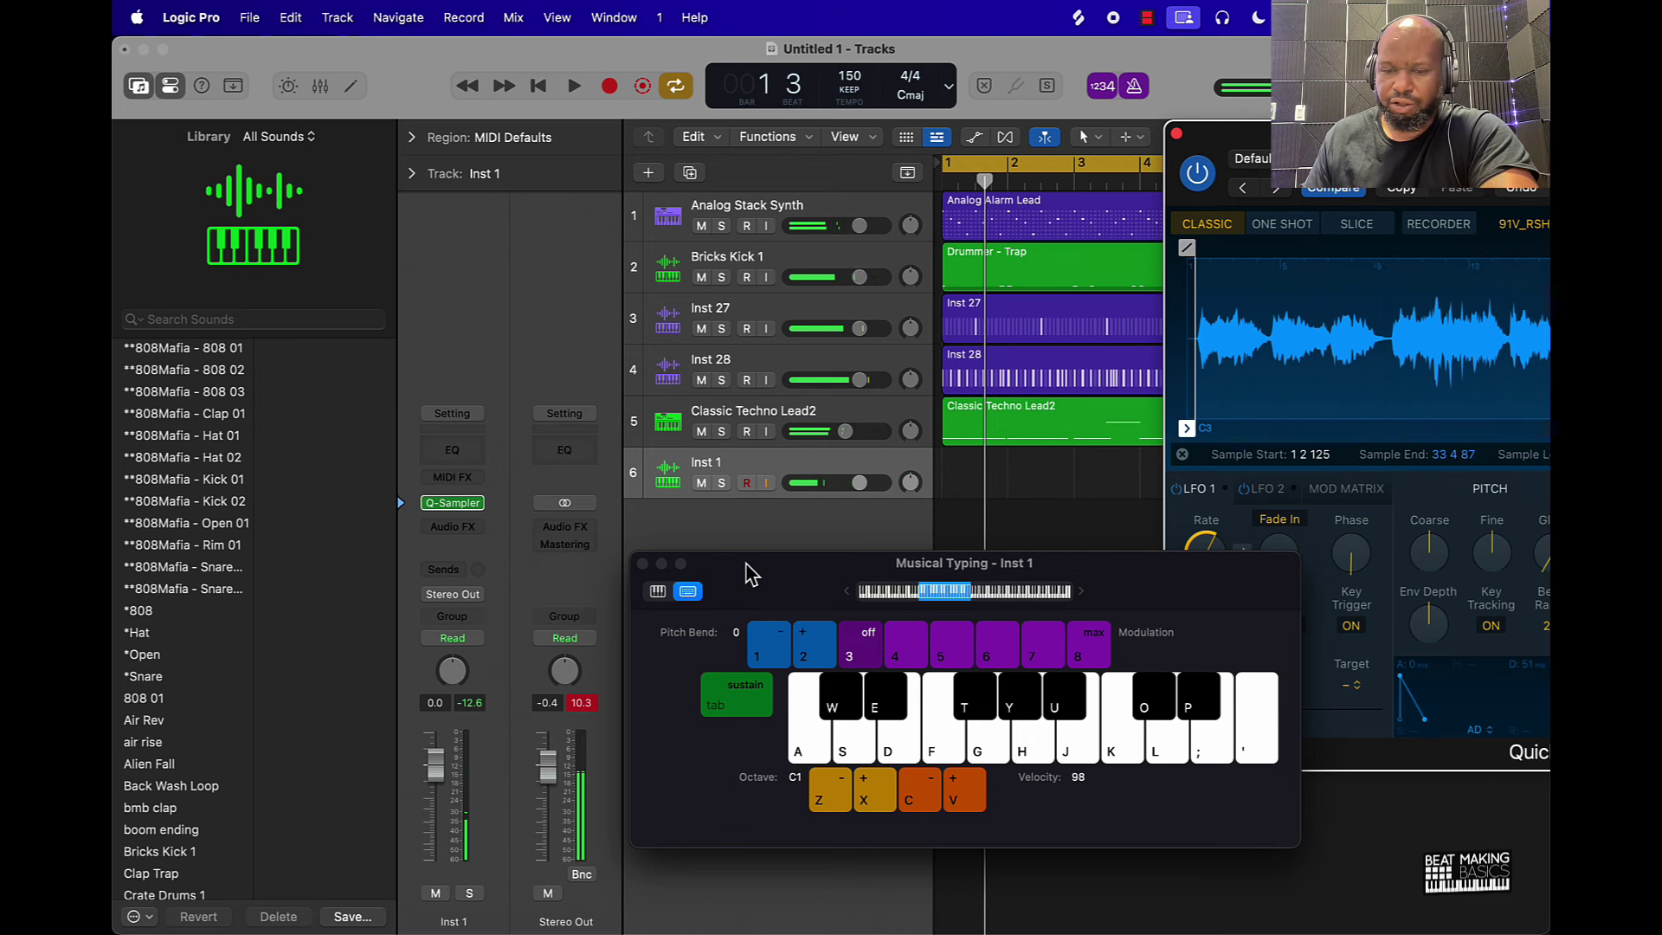
# Record repeated C#2 triggers of the strings sample on the Inst 1 track, and close the Quick Sampler and Musical Typing windows.
pyautogui.press('r')
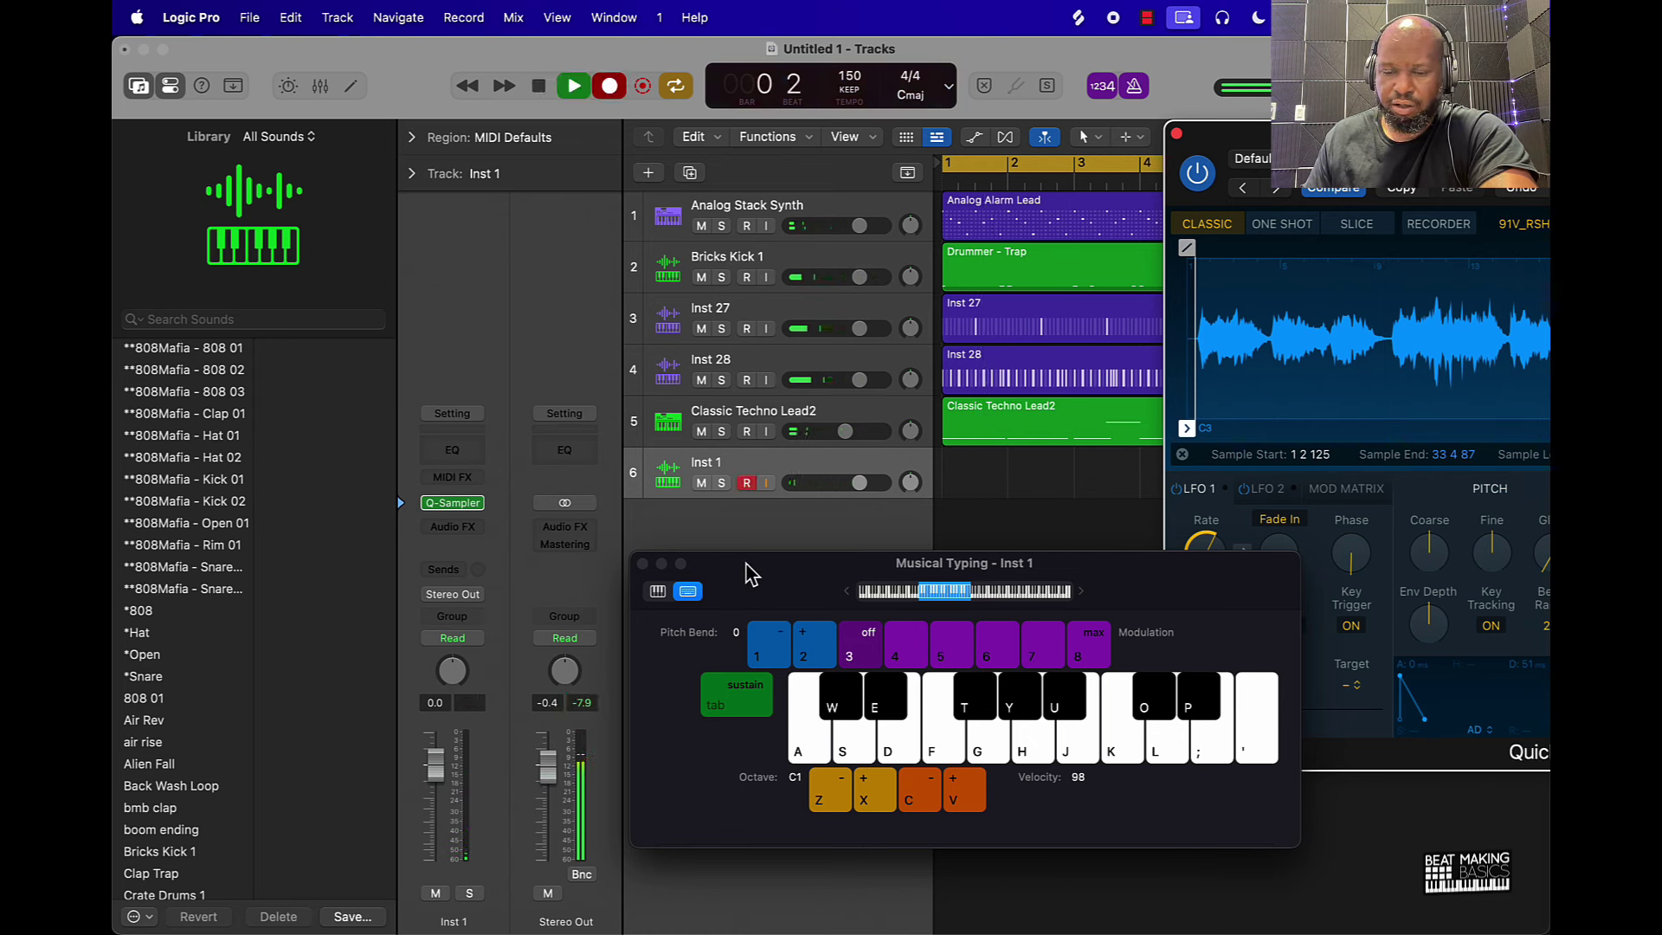
pyautogui.press('o')
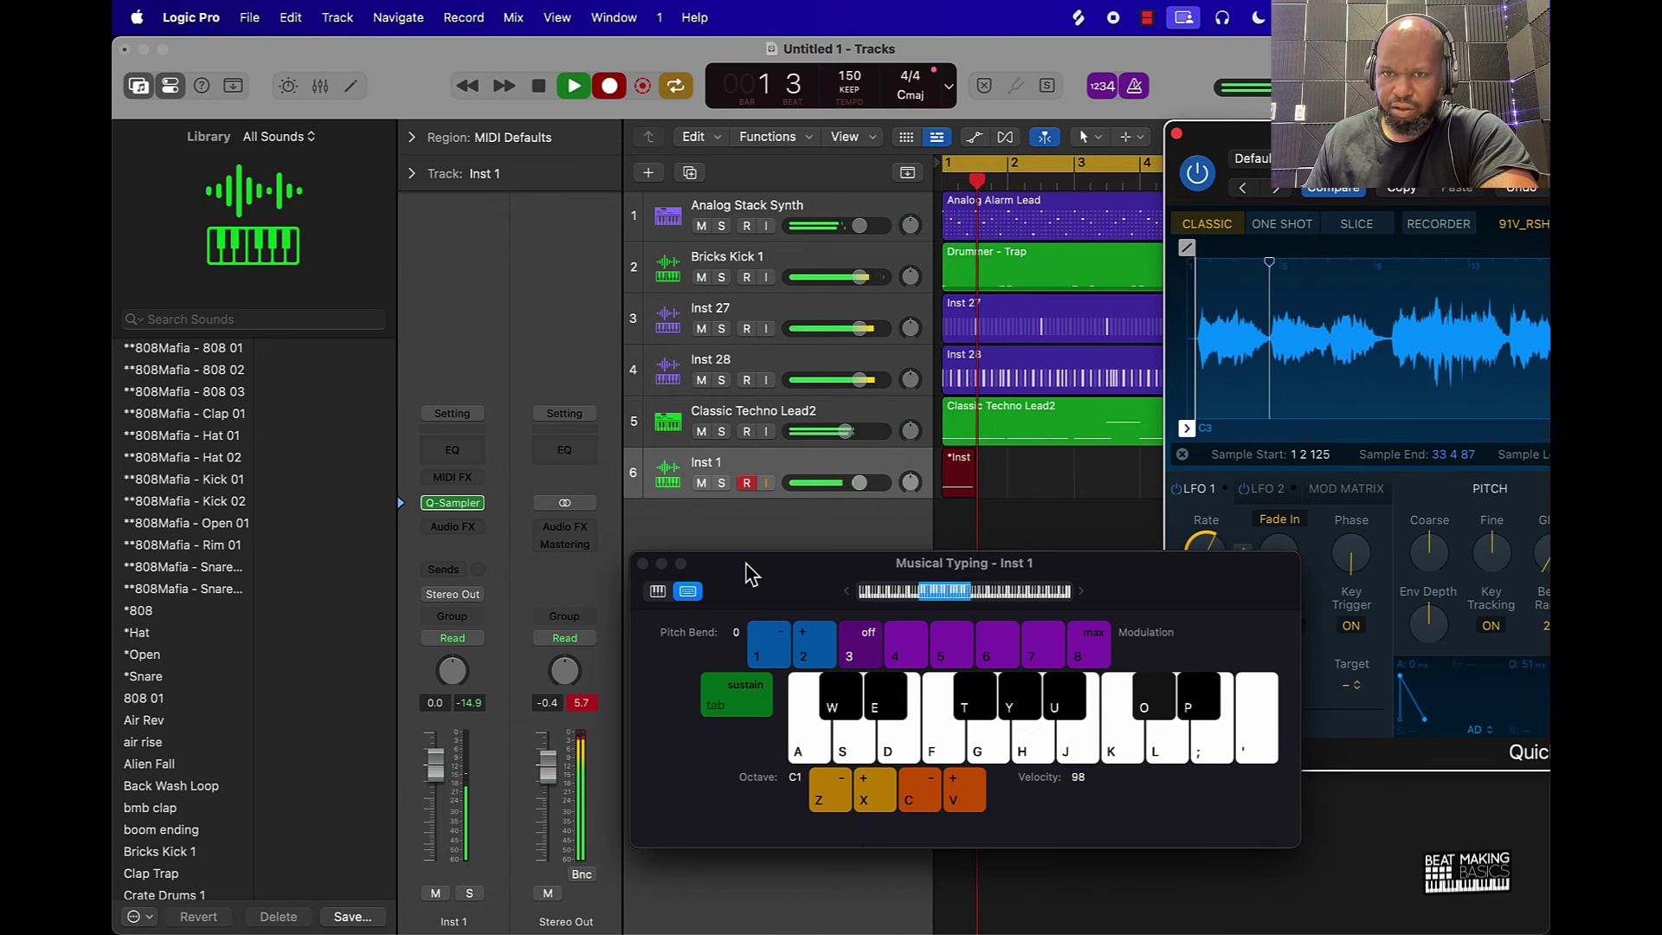
pyautogui.press('o')
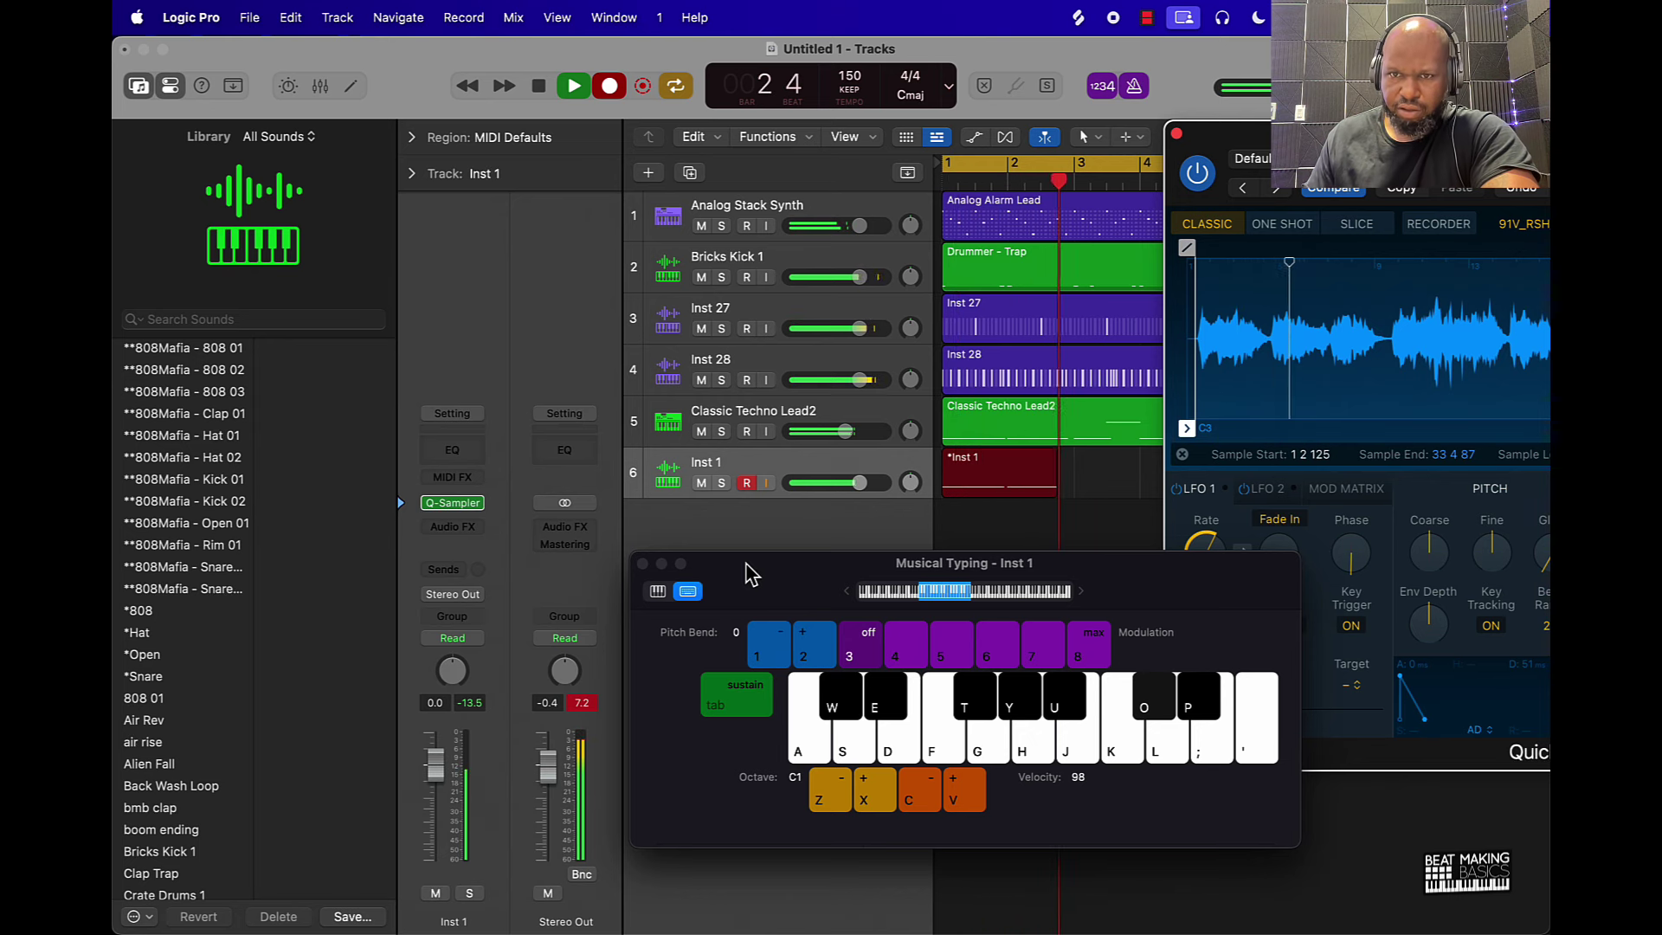
pyautogui.press('o')
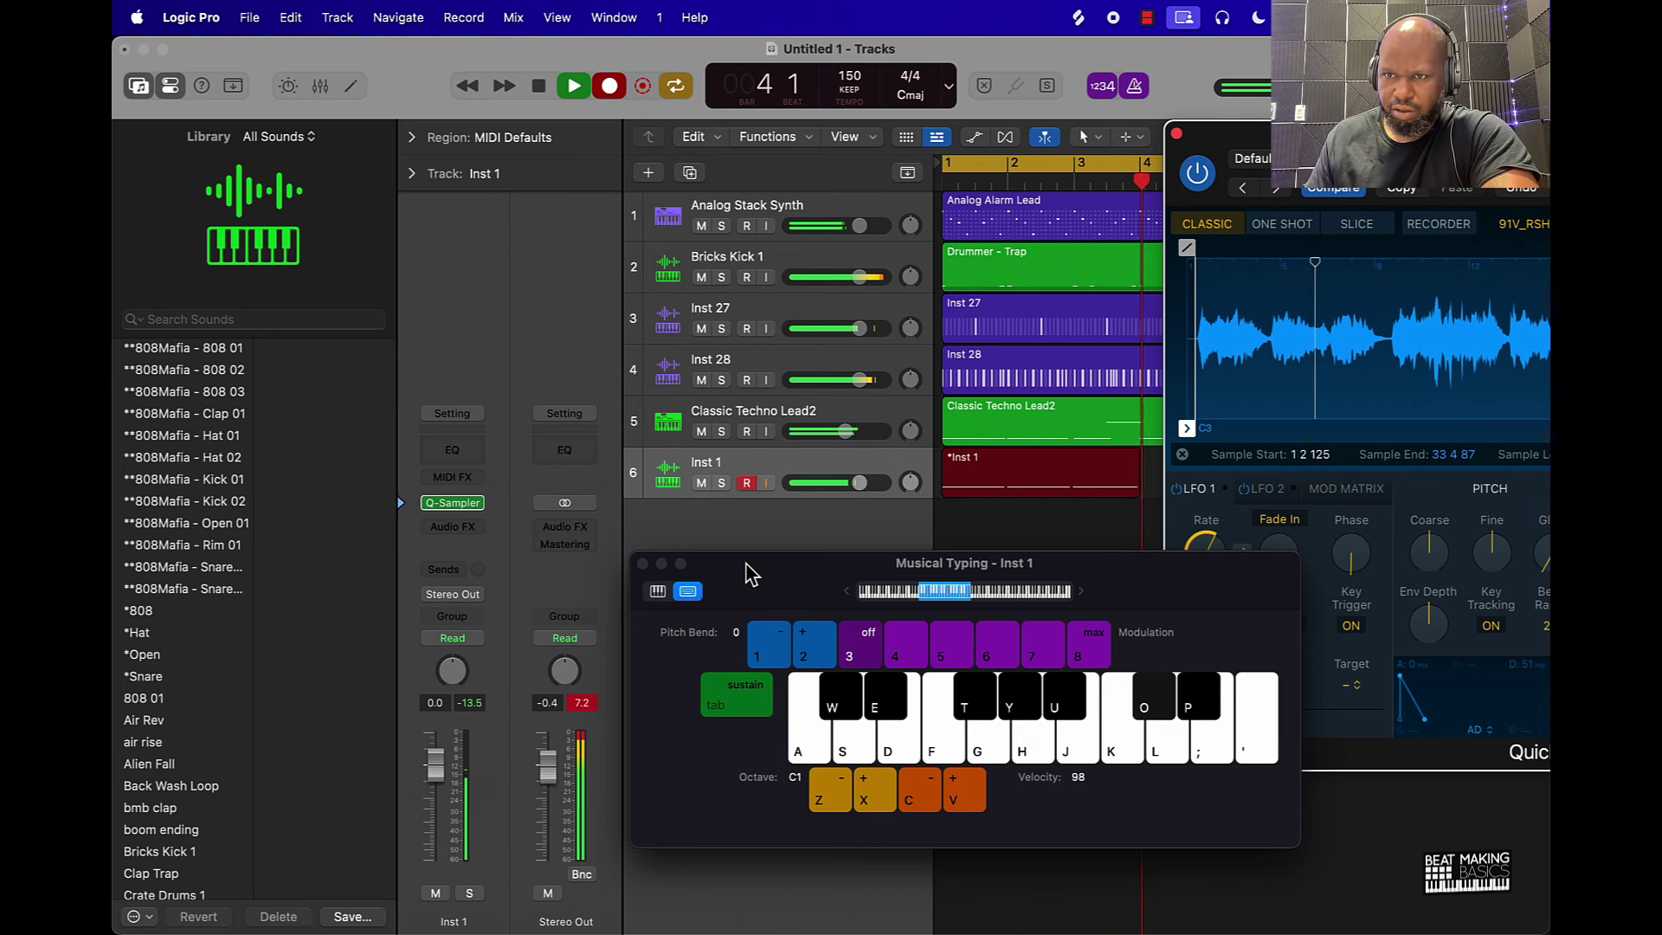
pyautogui.press('space')
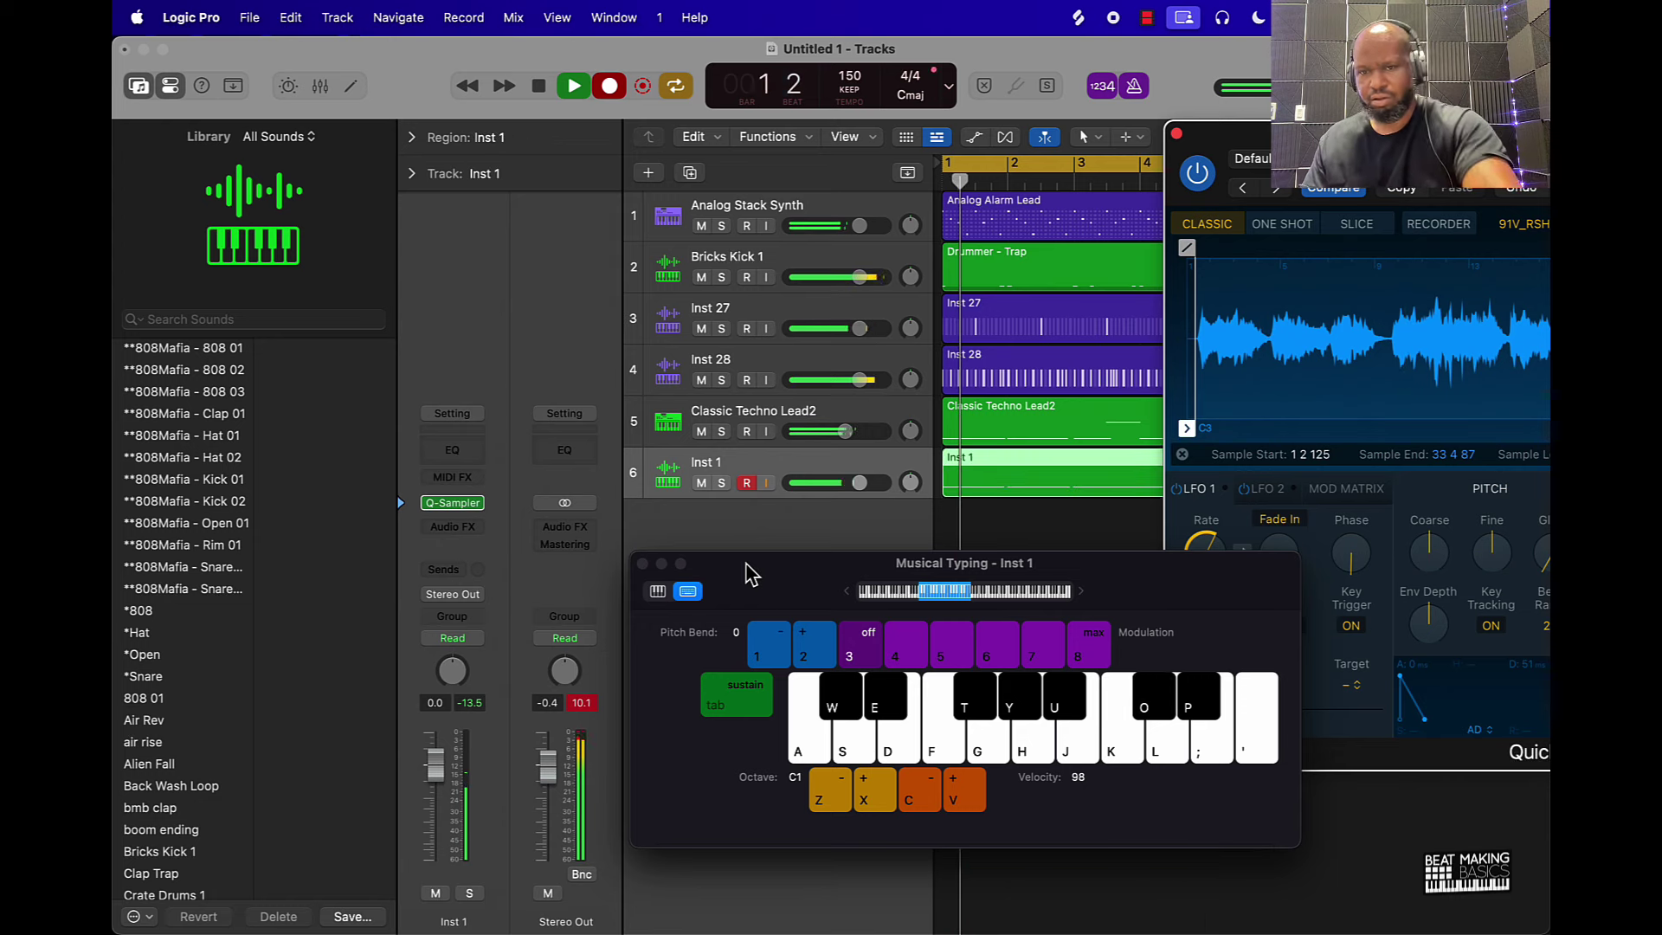
pyautogui.click(1177, 135)
pyautogui.click(642, 564)
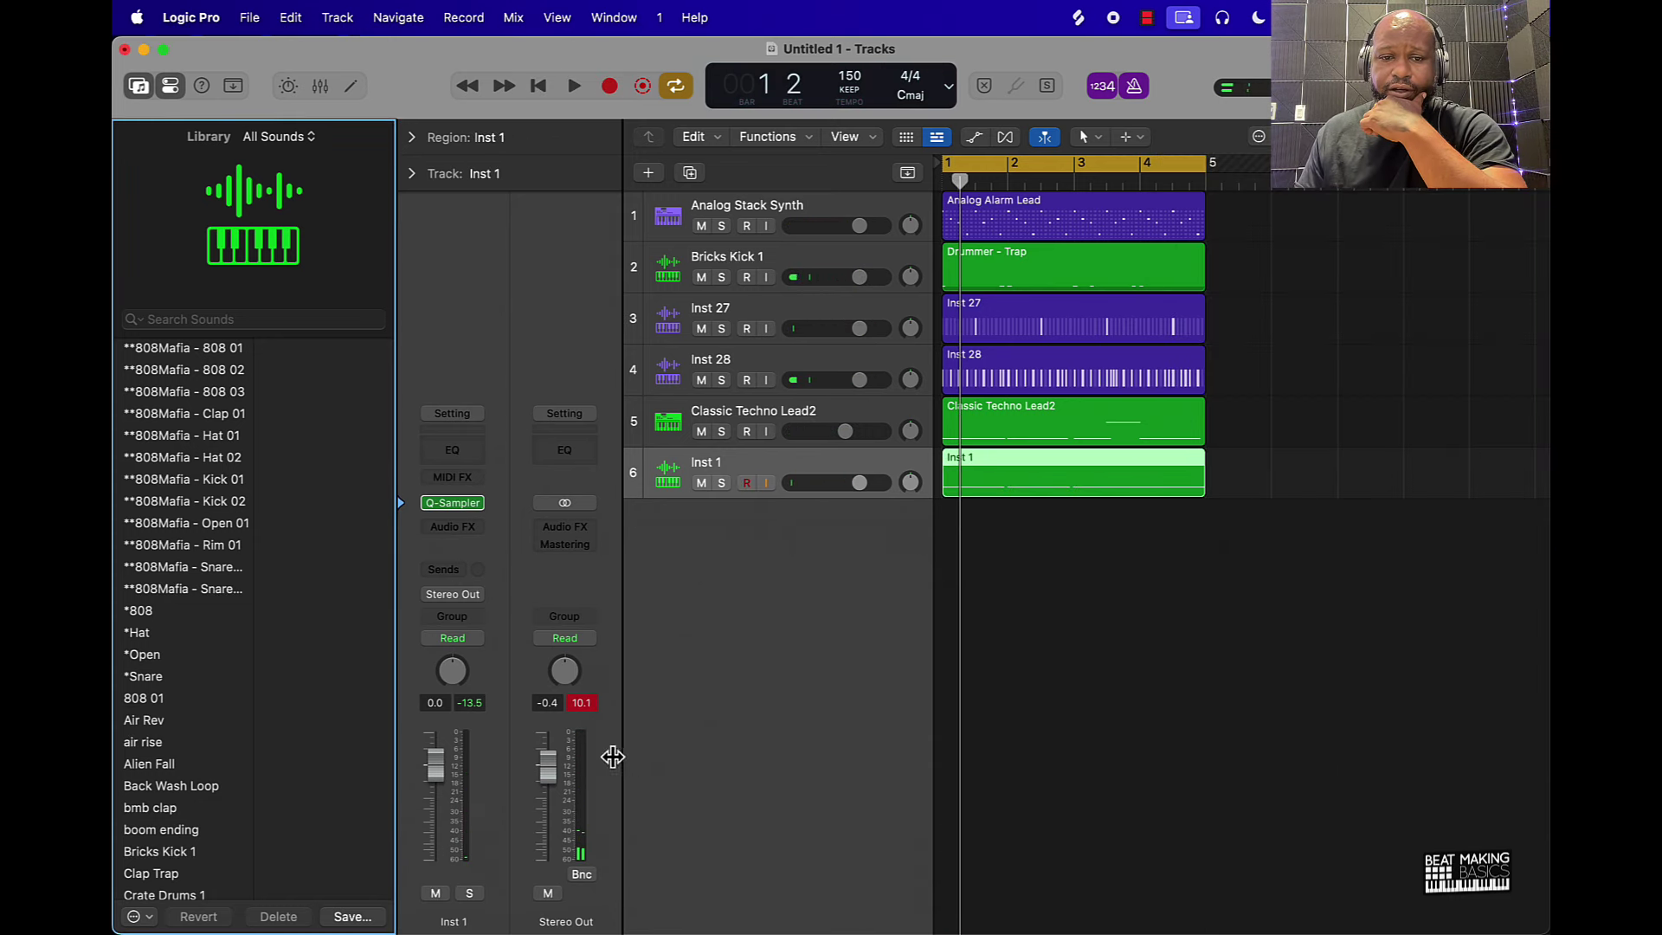
# Open the recorded Inst 1 region in the Piano Roll and quantize all its notes with the 1/8 swing setting.
pyautogui.click(594, 715)
pyautogui.doubleClick(975, 491)
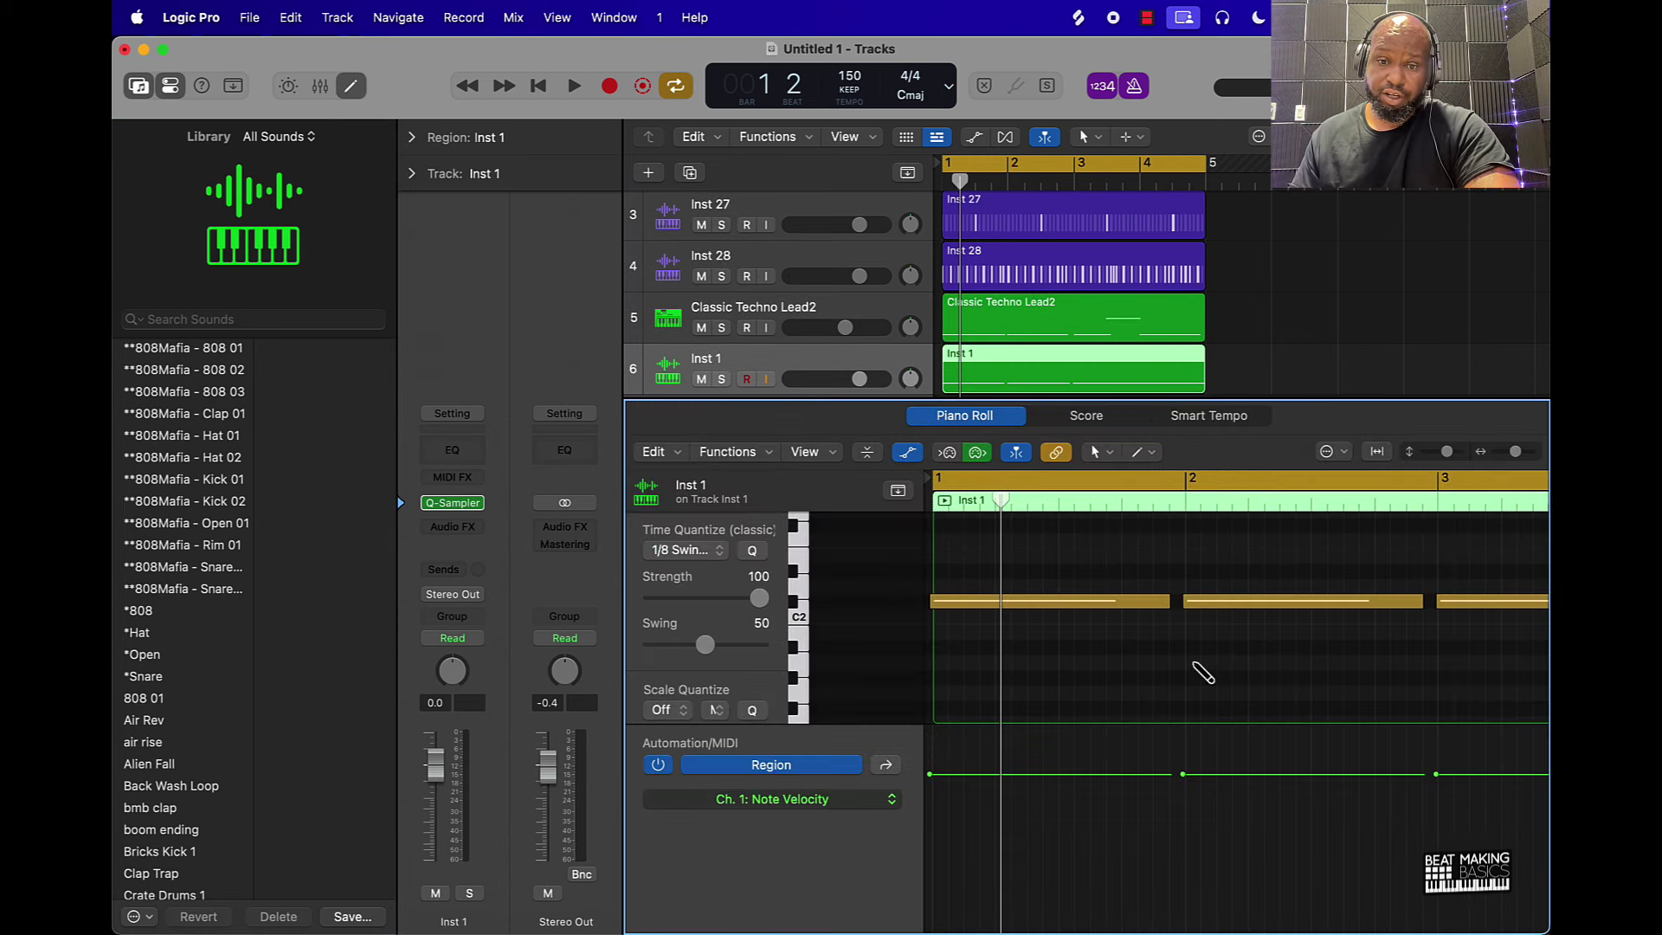
pyautogui.press('super+a')
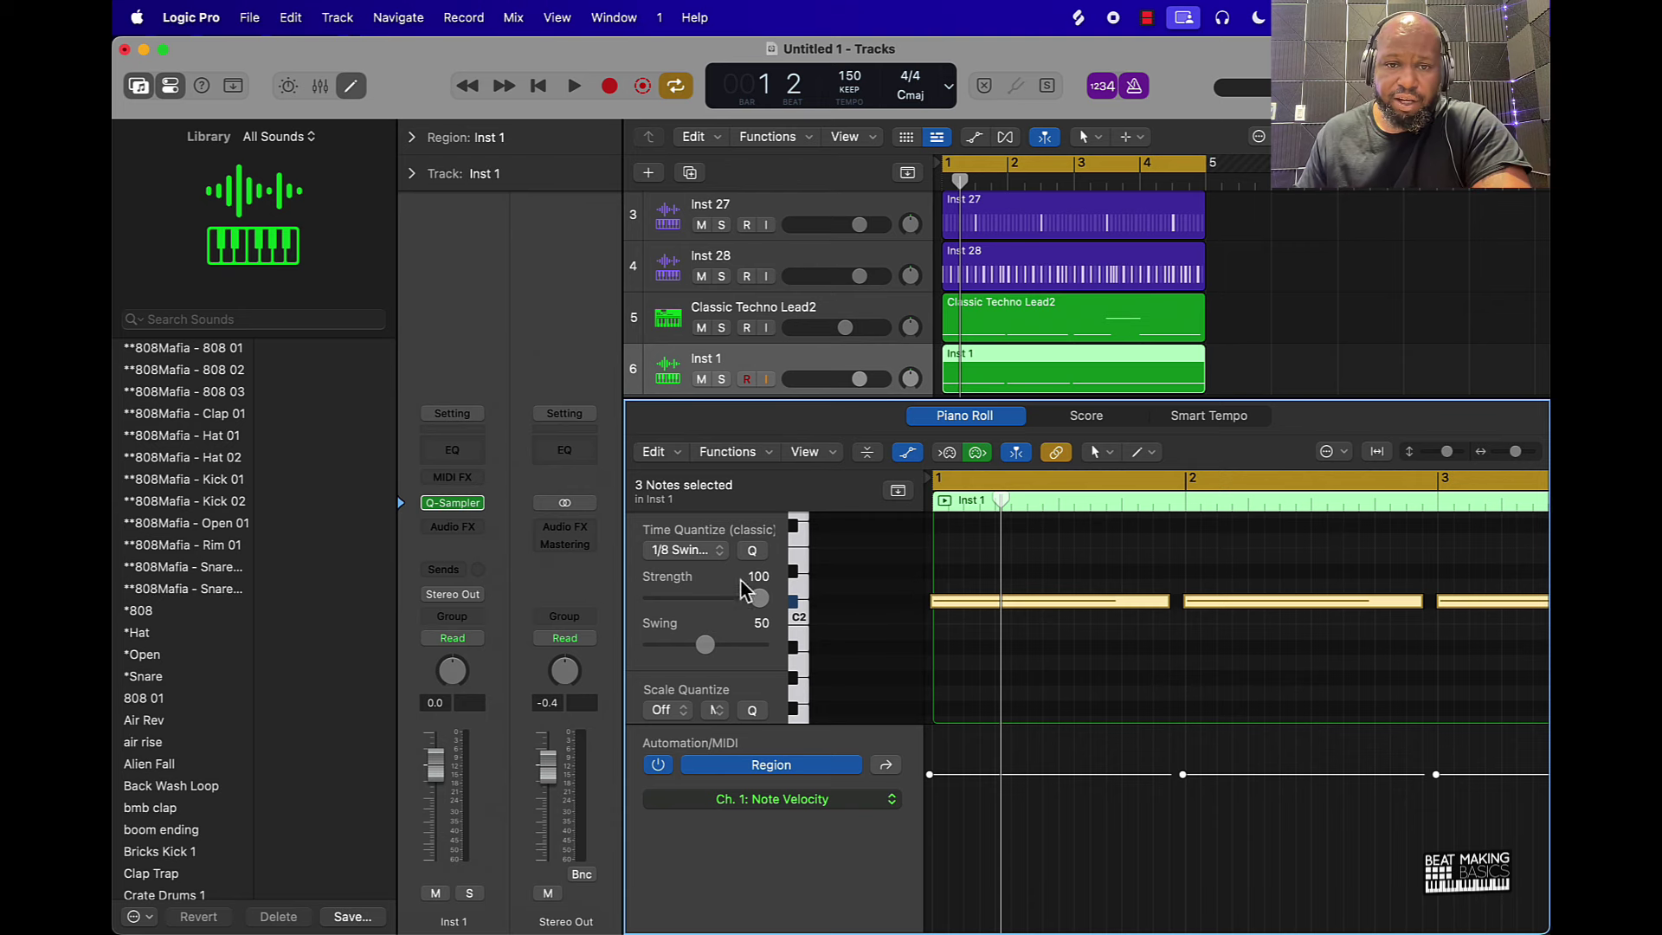
pyautogui.click(754, 553)
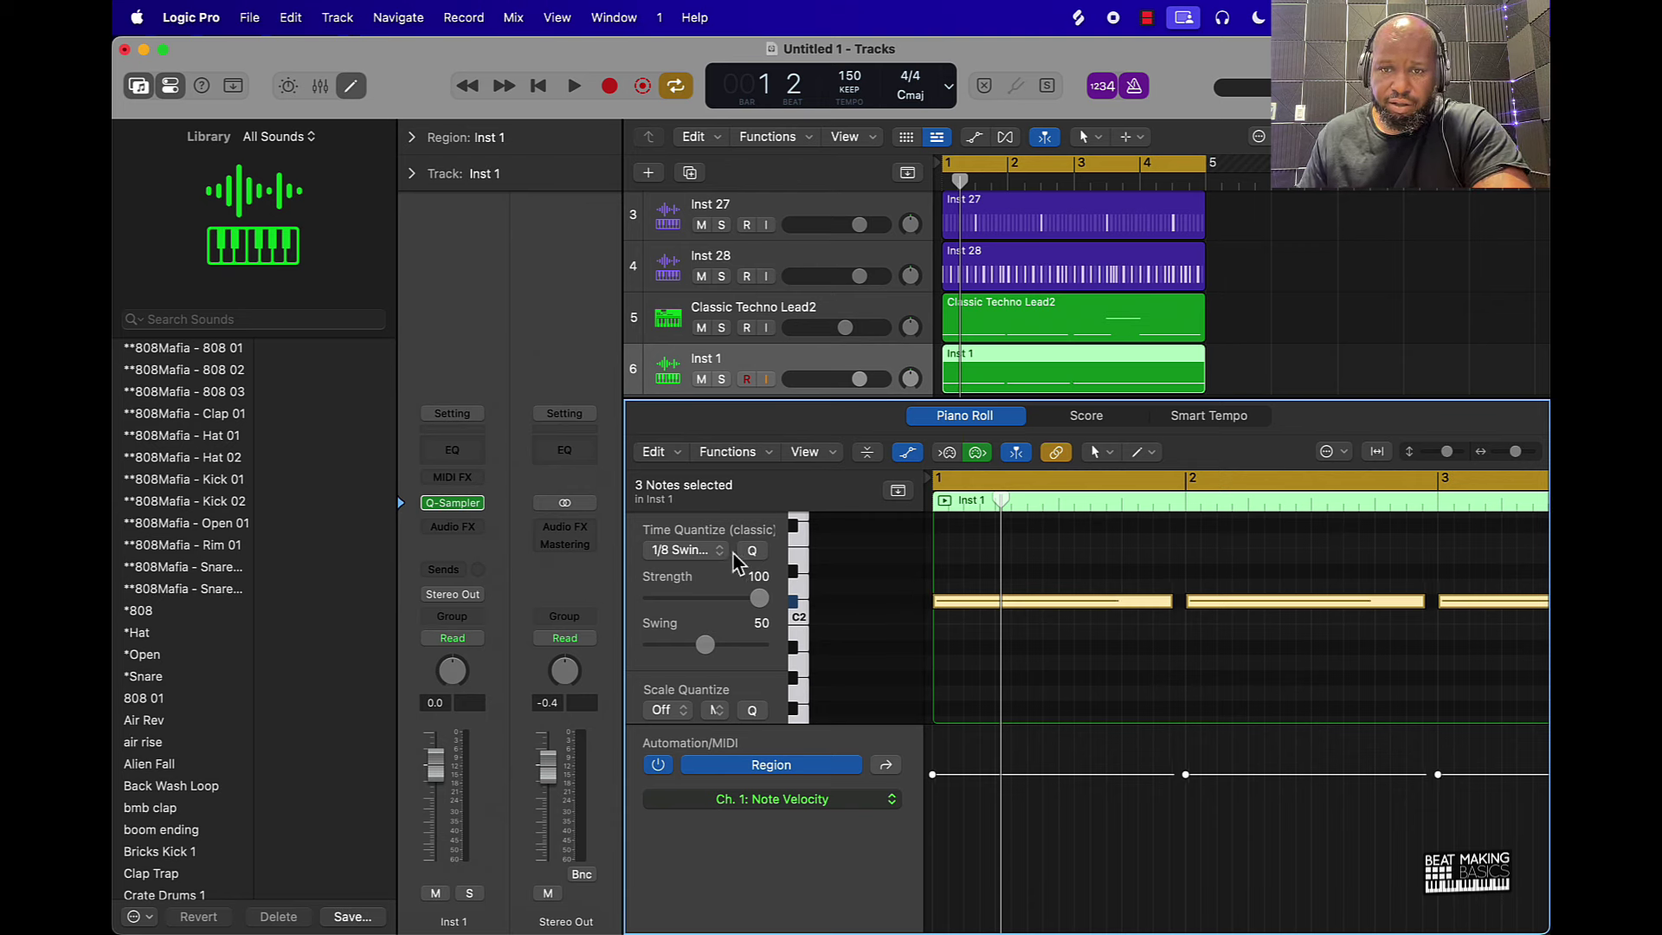
# Extend the selected notes to the following notes with Force Legato and play back the beat.
pyautogui.rightClick(1091, 613)
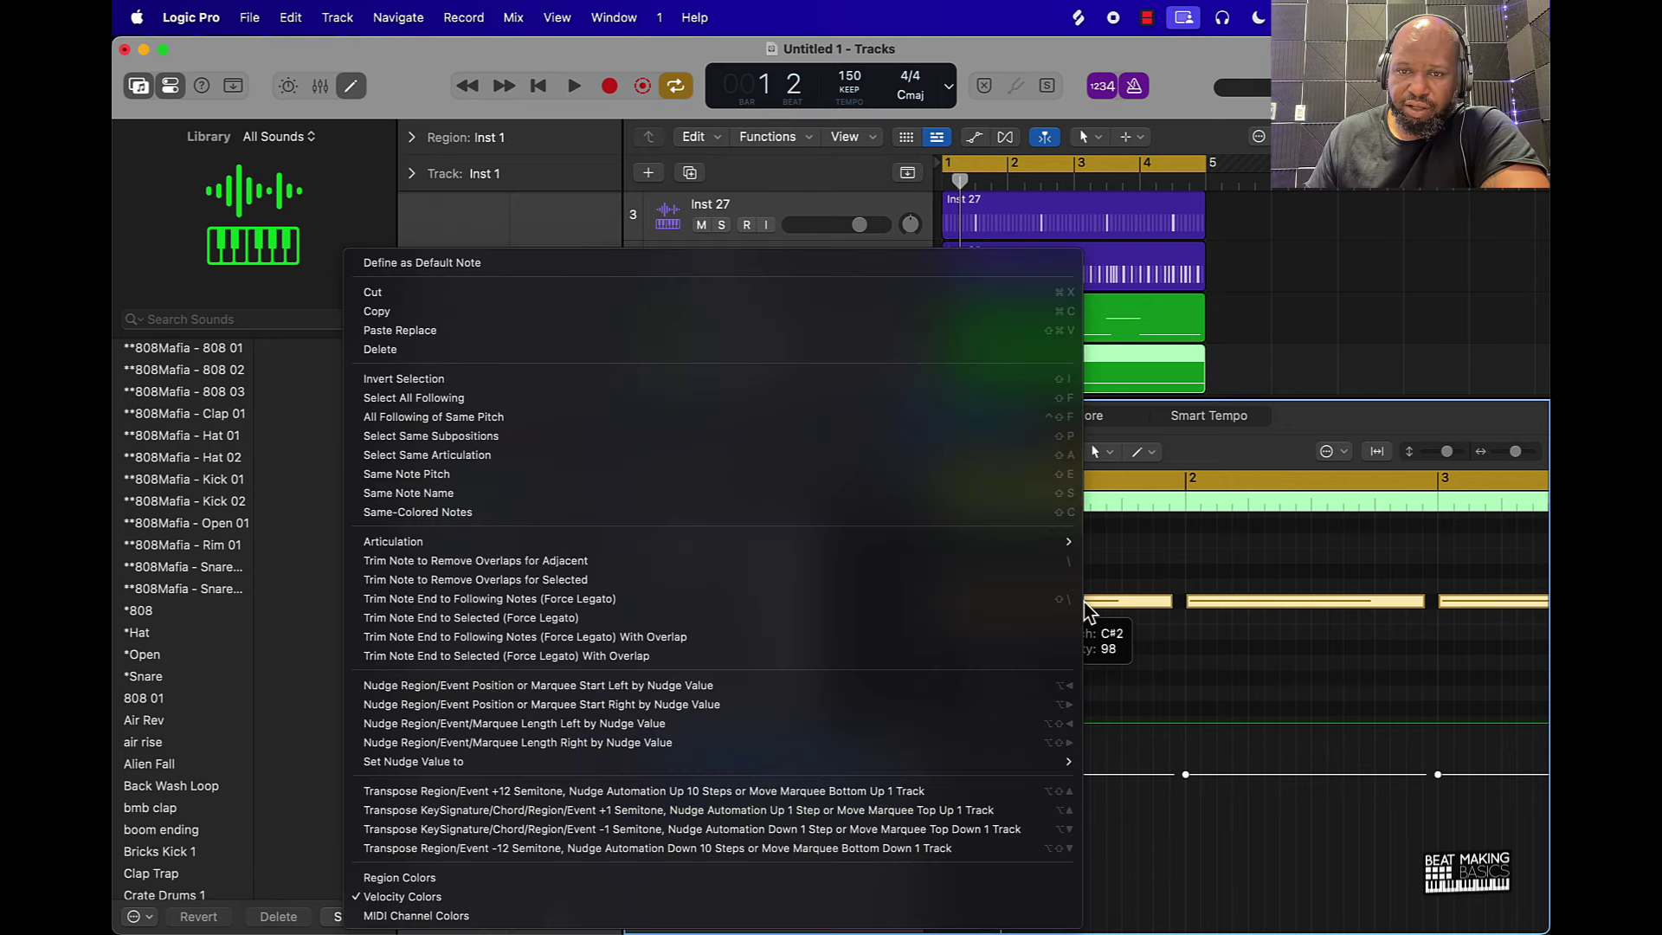
pyautogui.click(824, 599)
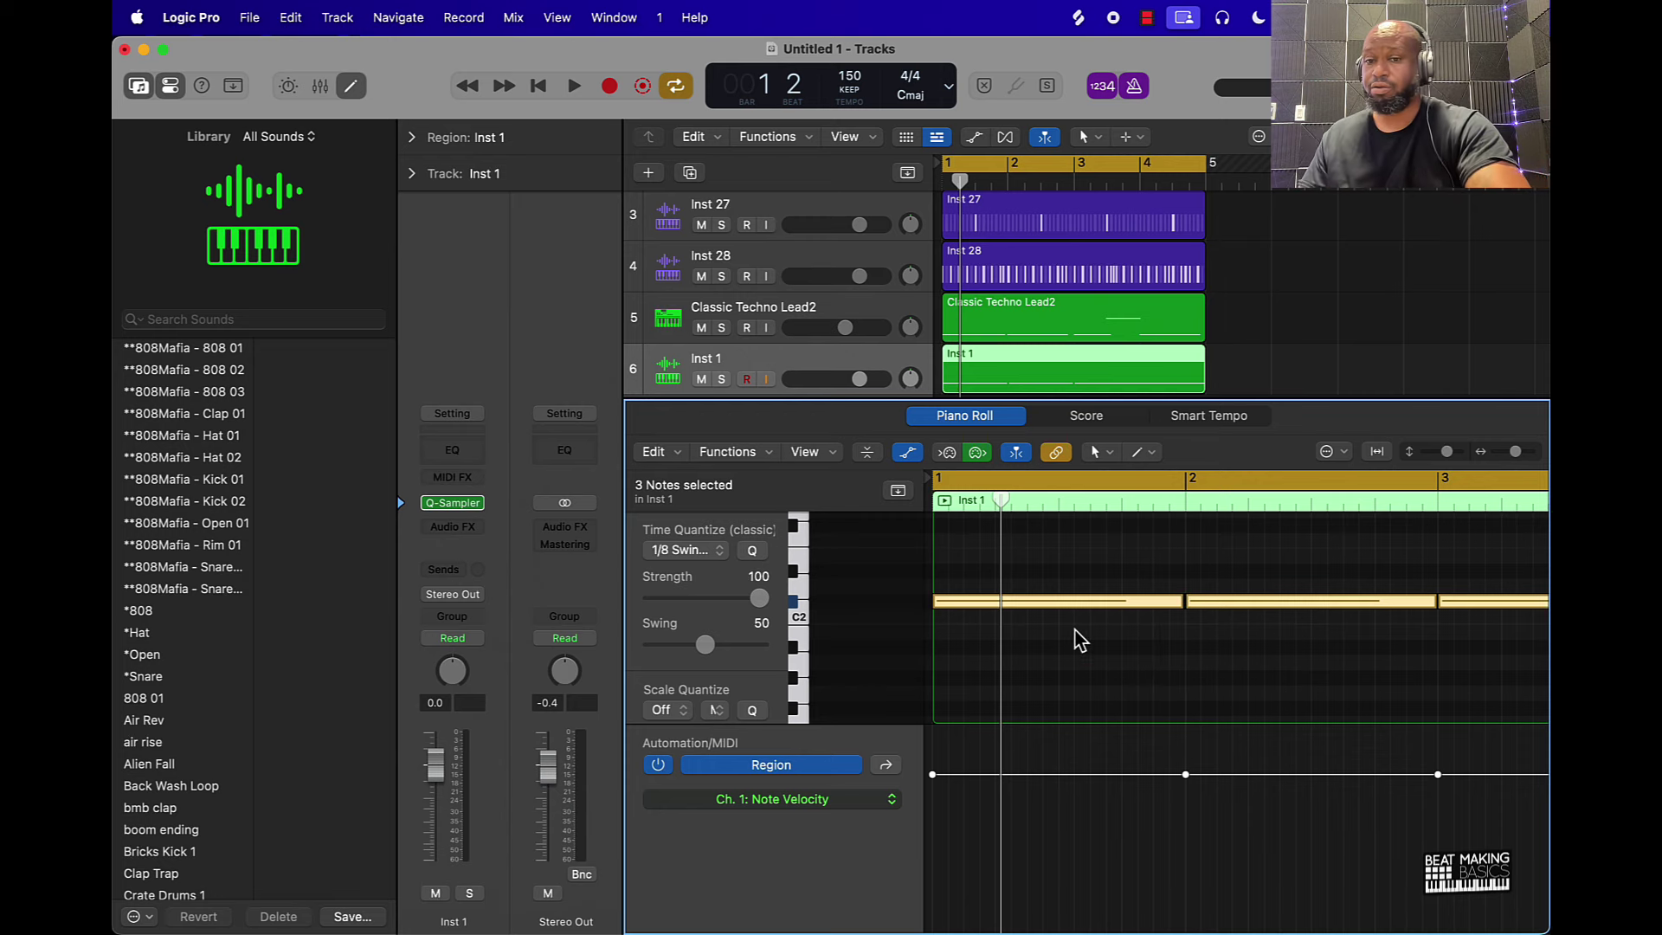
pyautogui.press('space')
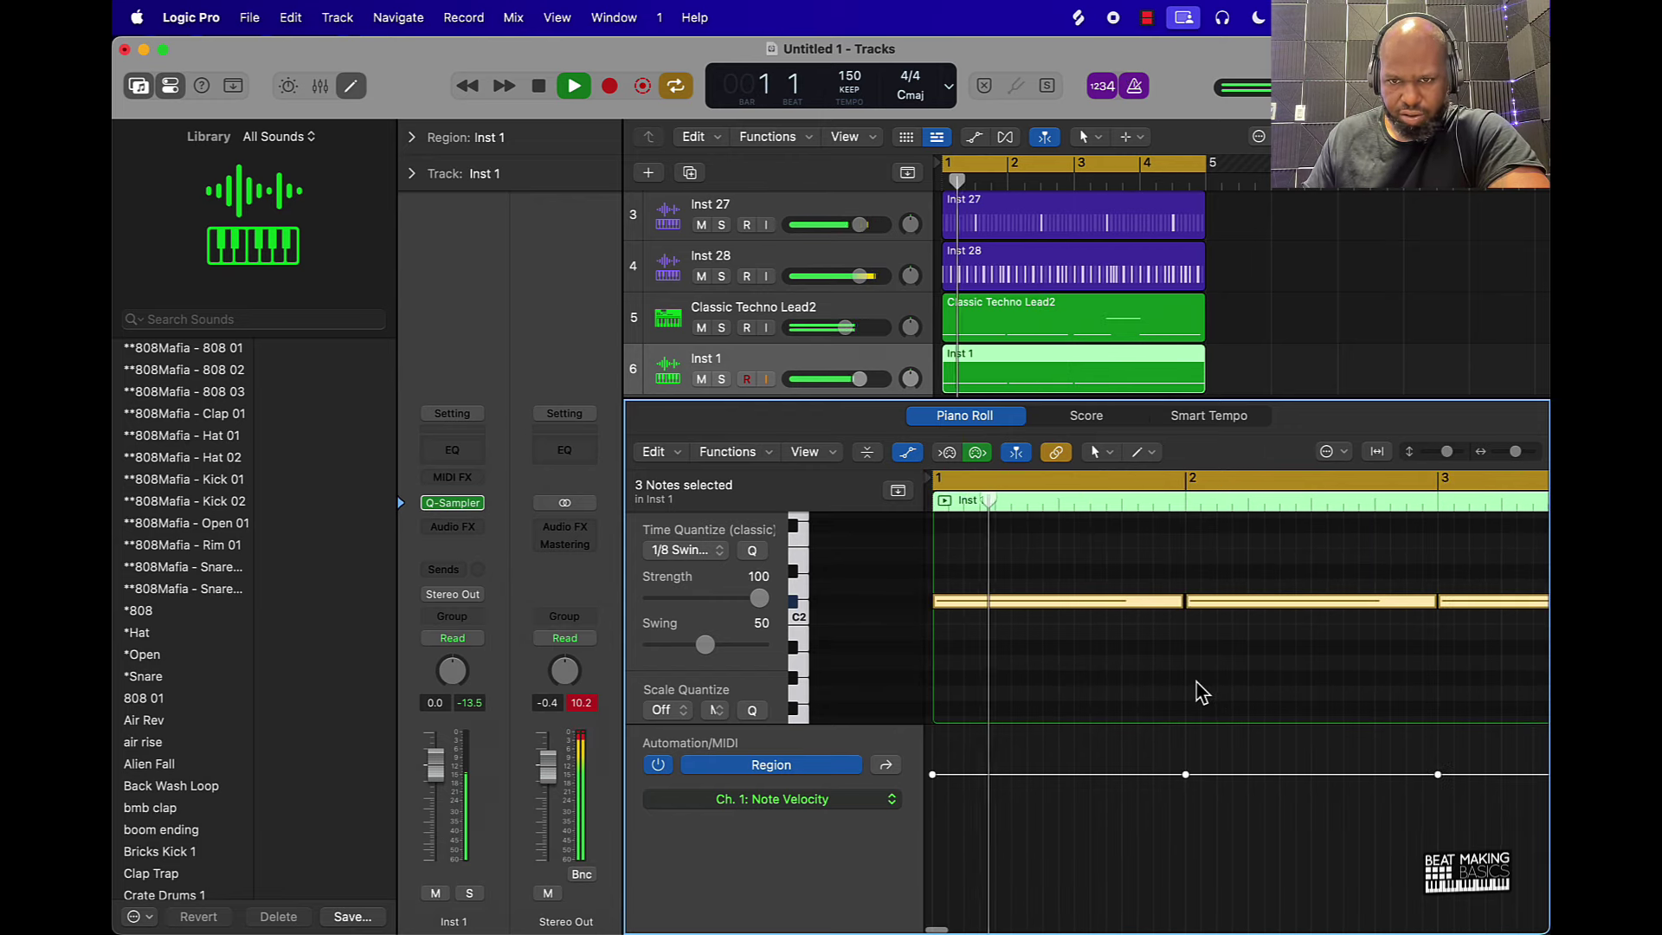
# Stop playback, clear the channel peak levels and hide the Library.
pyautogui.press('space')
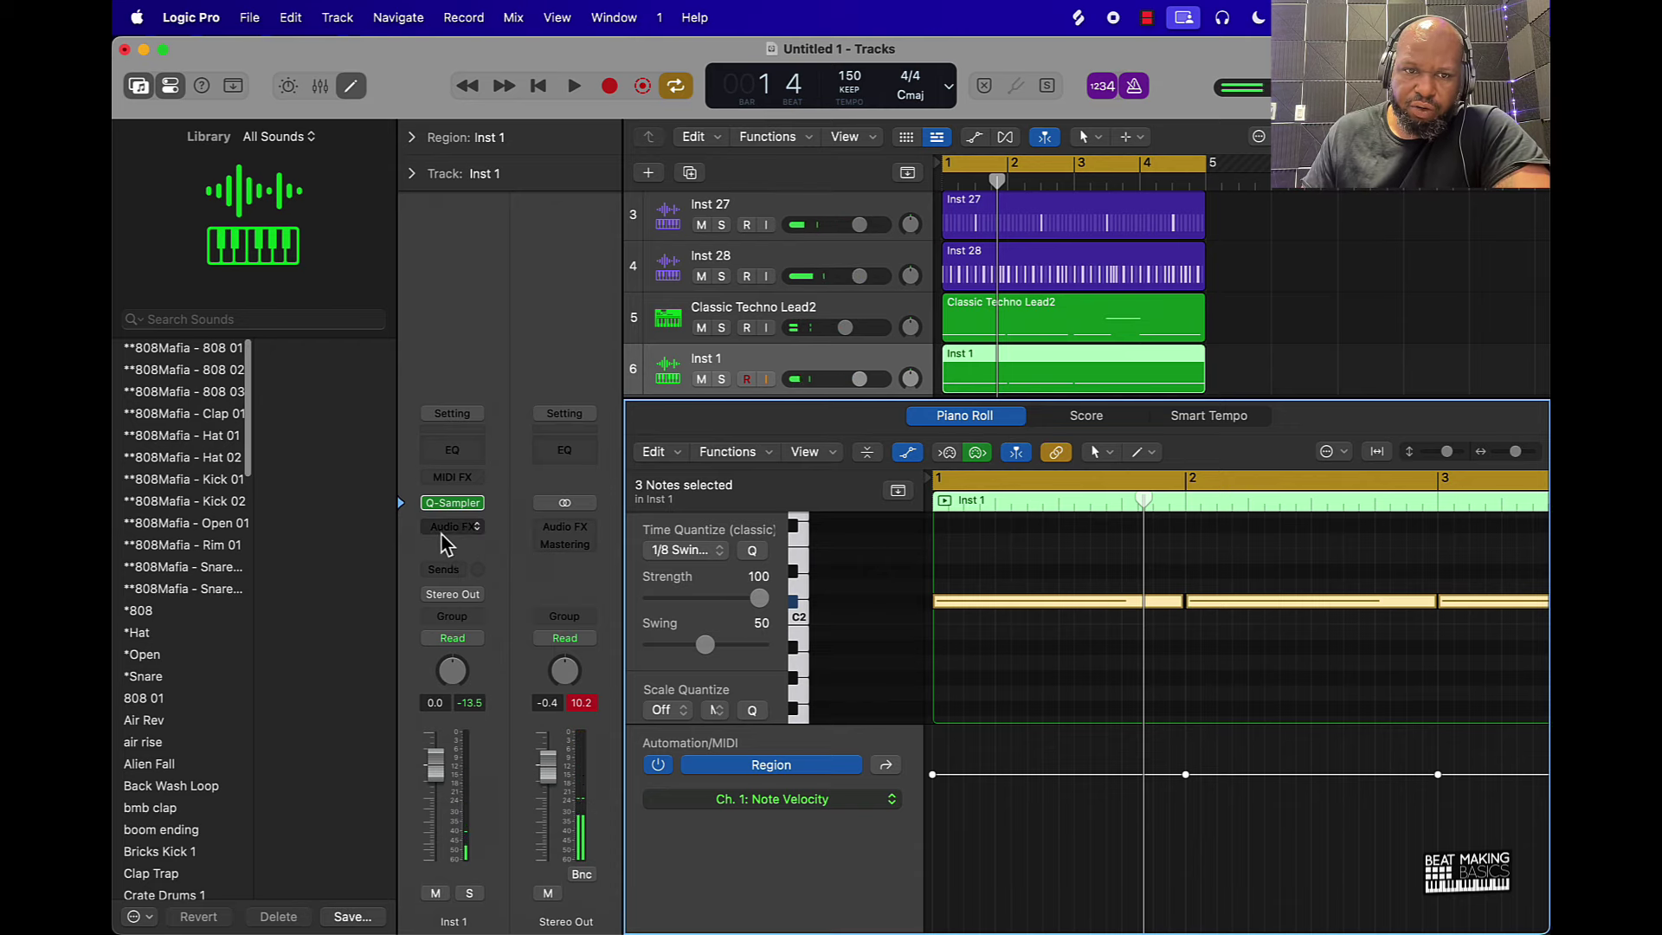
pyautogui.click(138, 88)
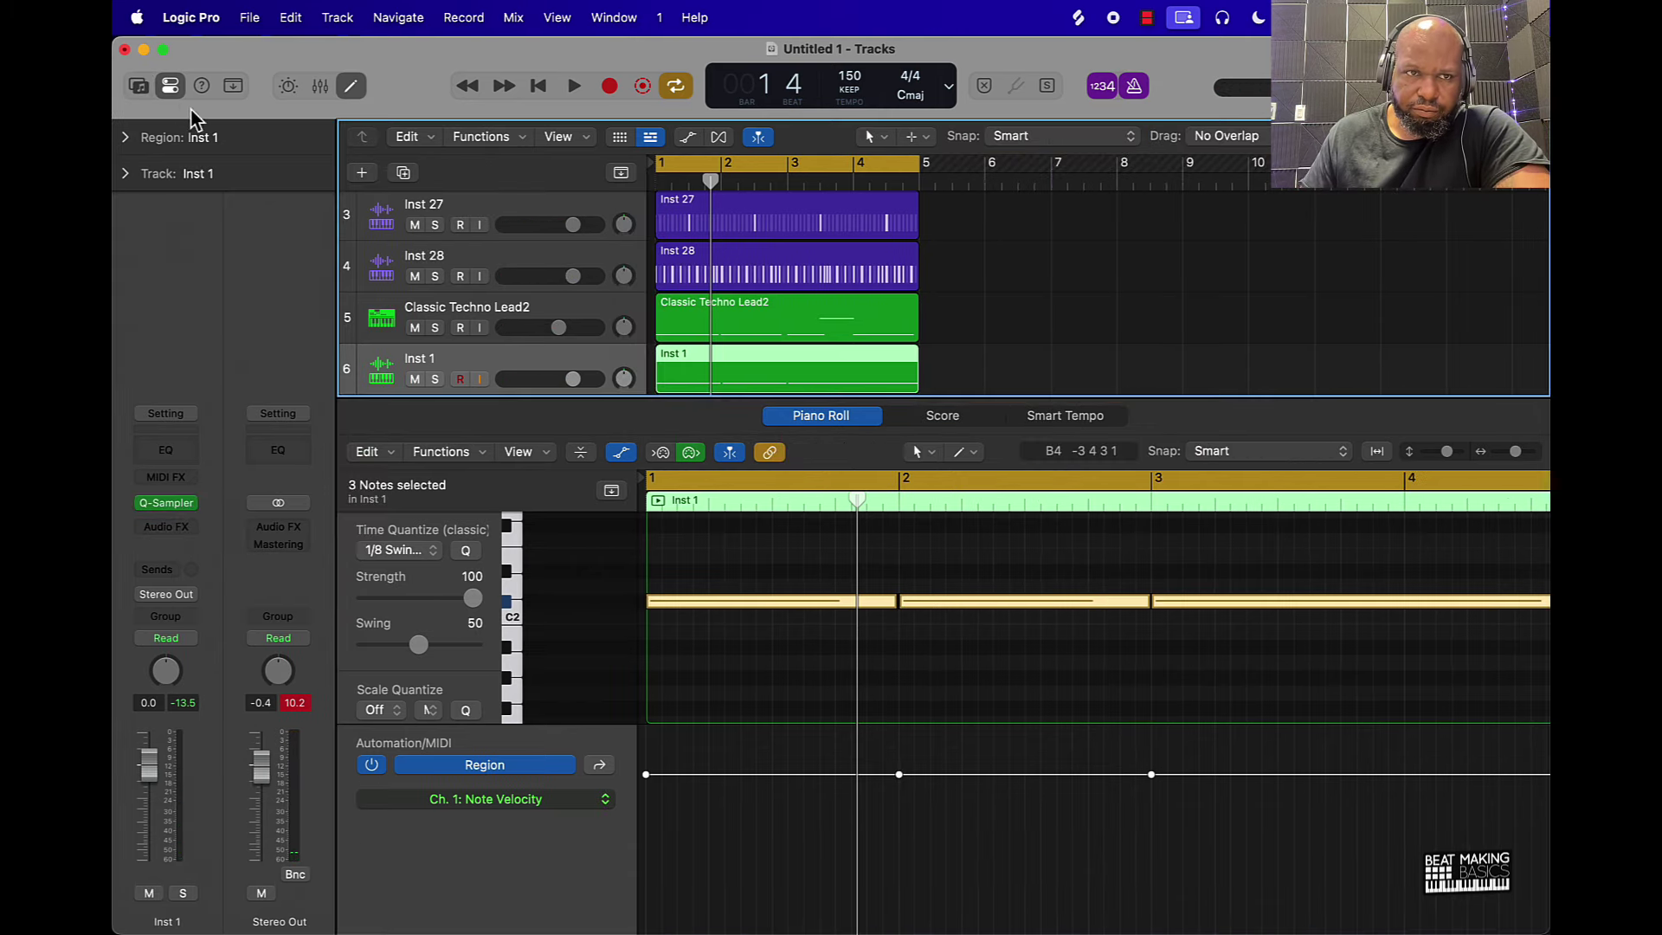
pyautogui.click(303, 705)
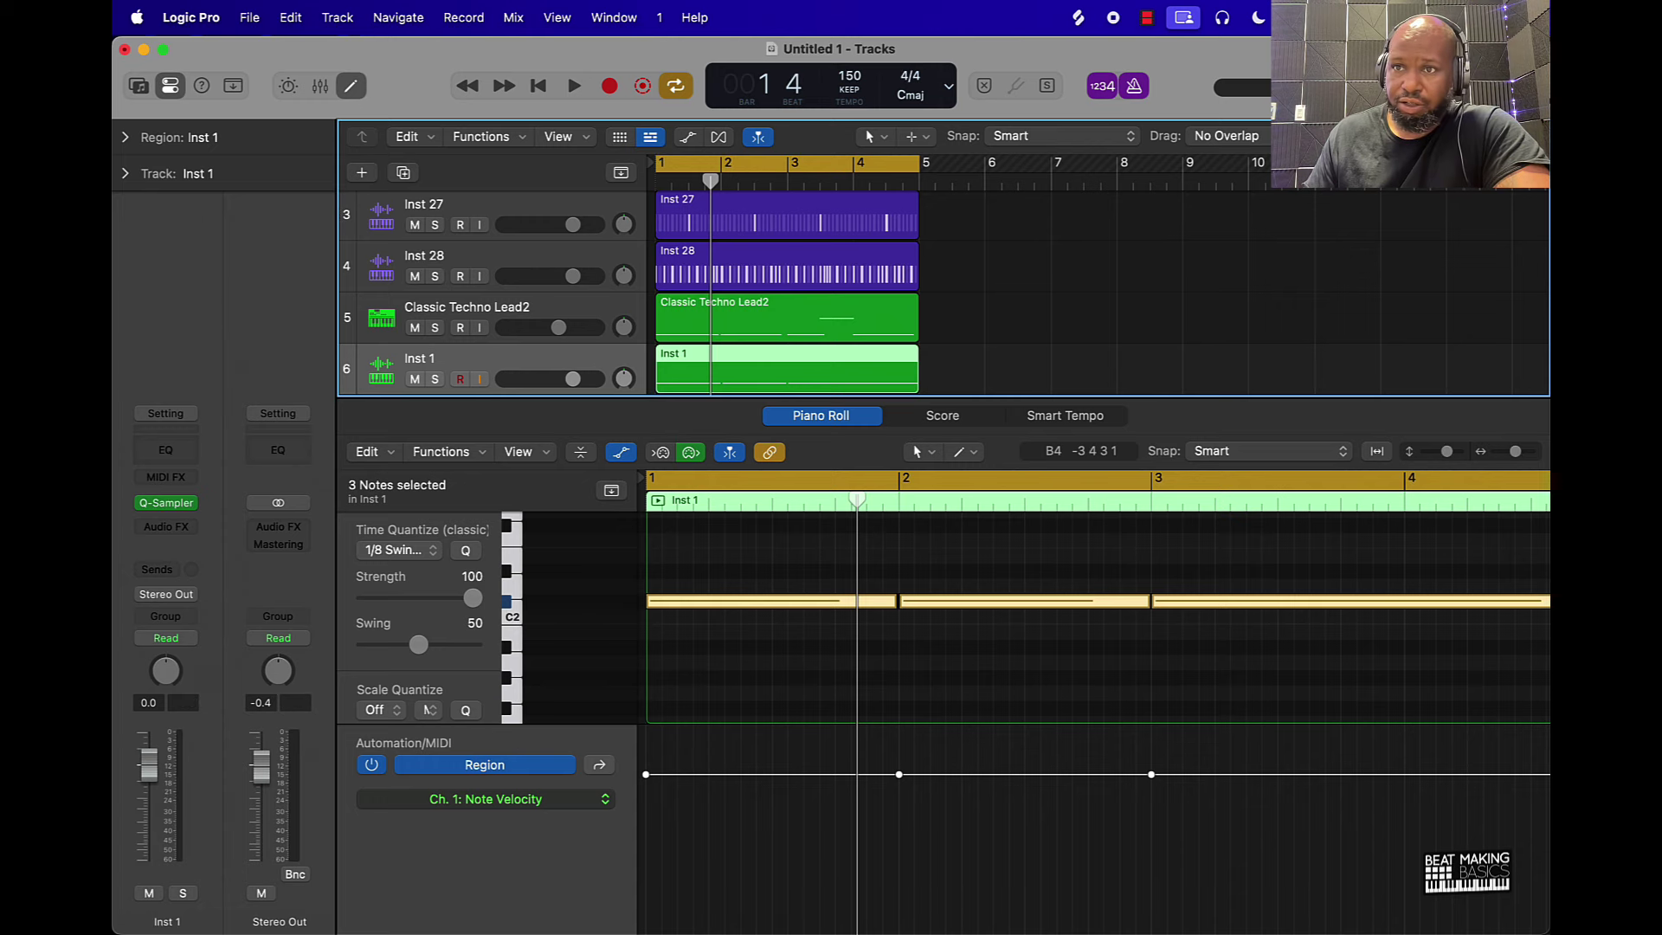
pyautogui.click(138, 86)
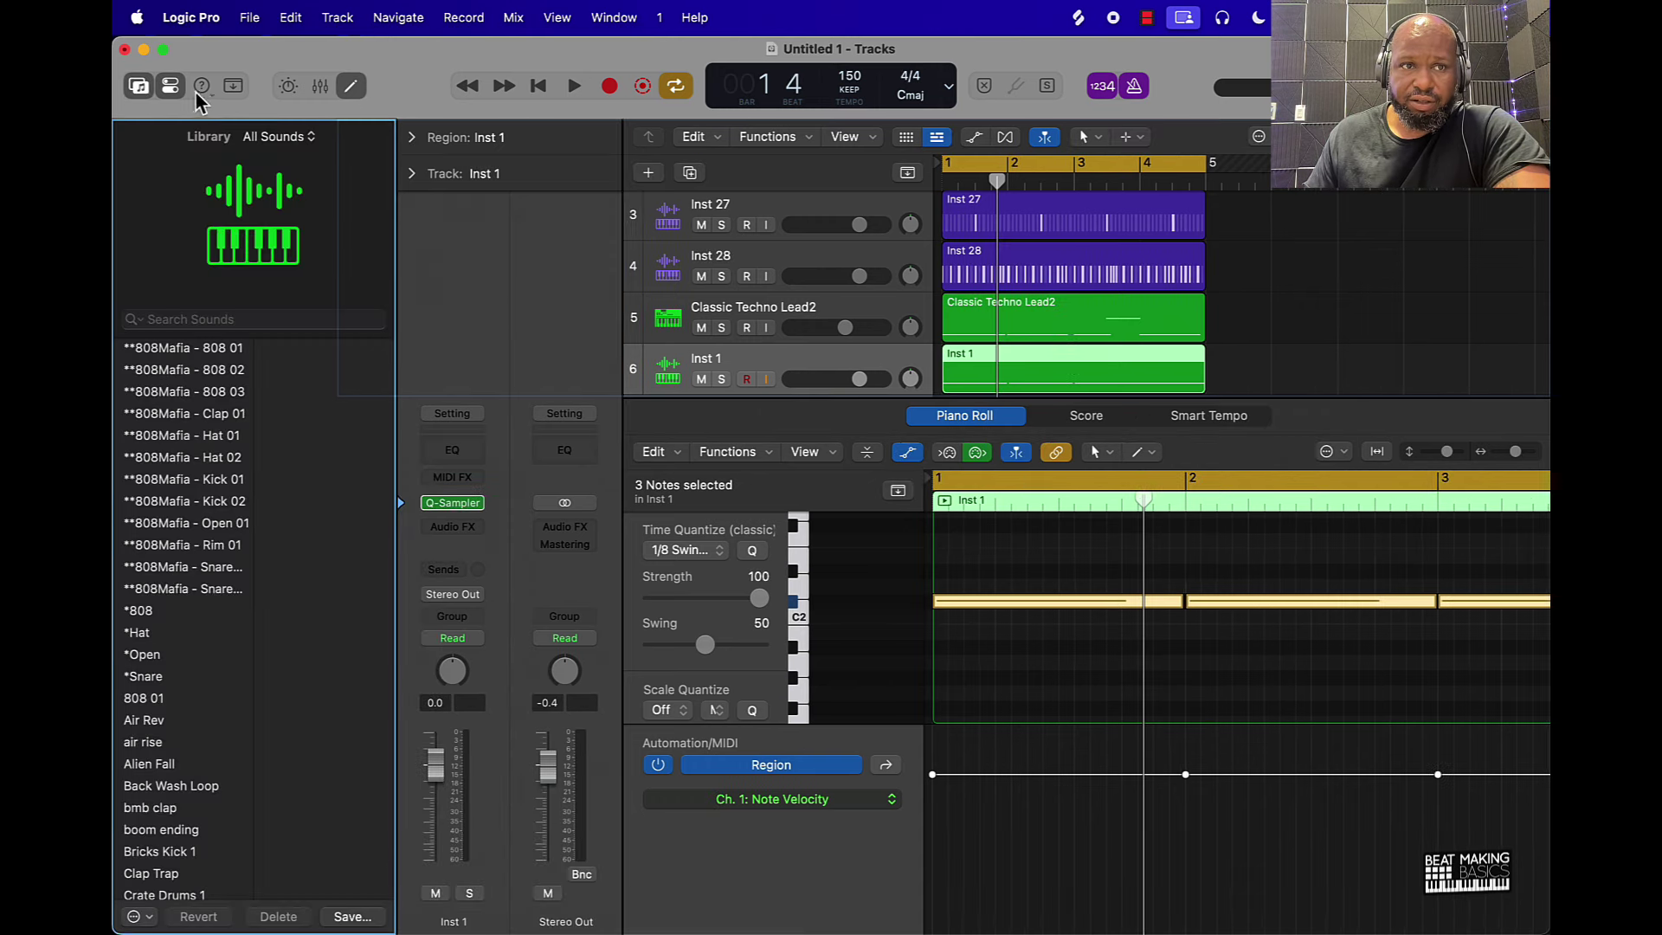
pyautogui.click(138, 86)
pyautogui.click(138, 87)
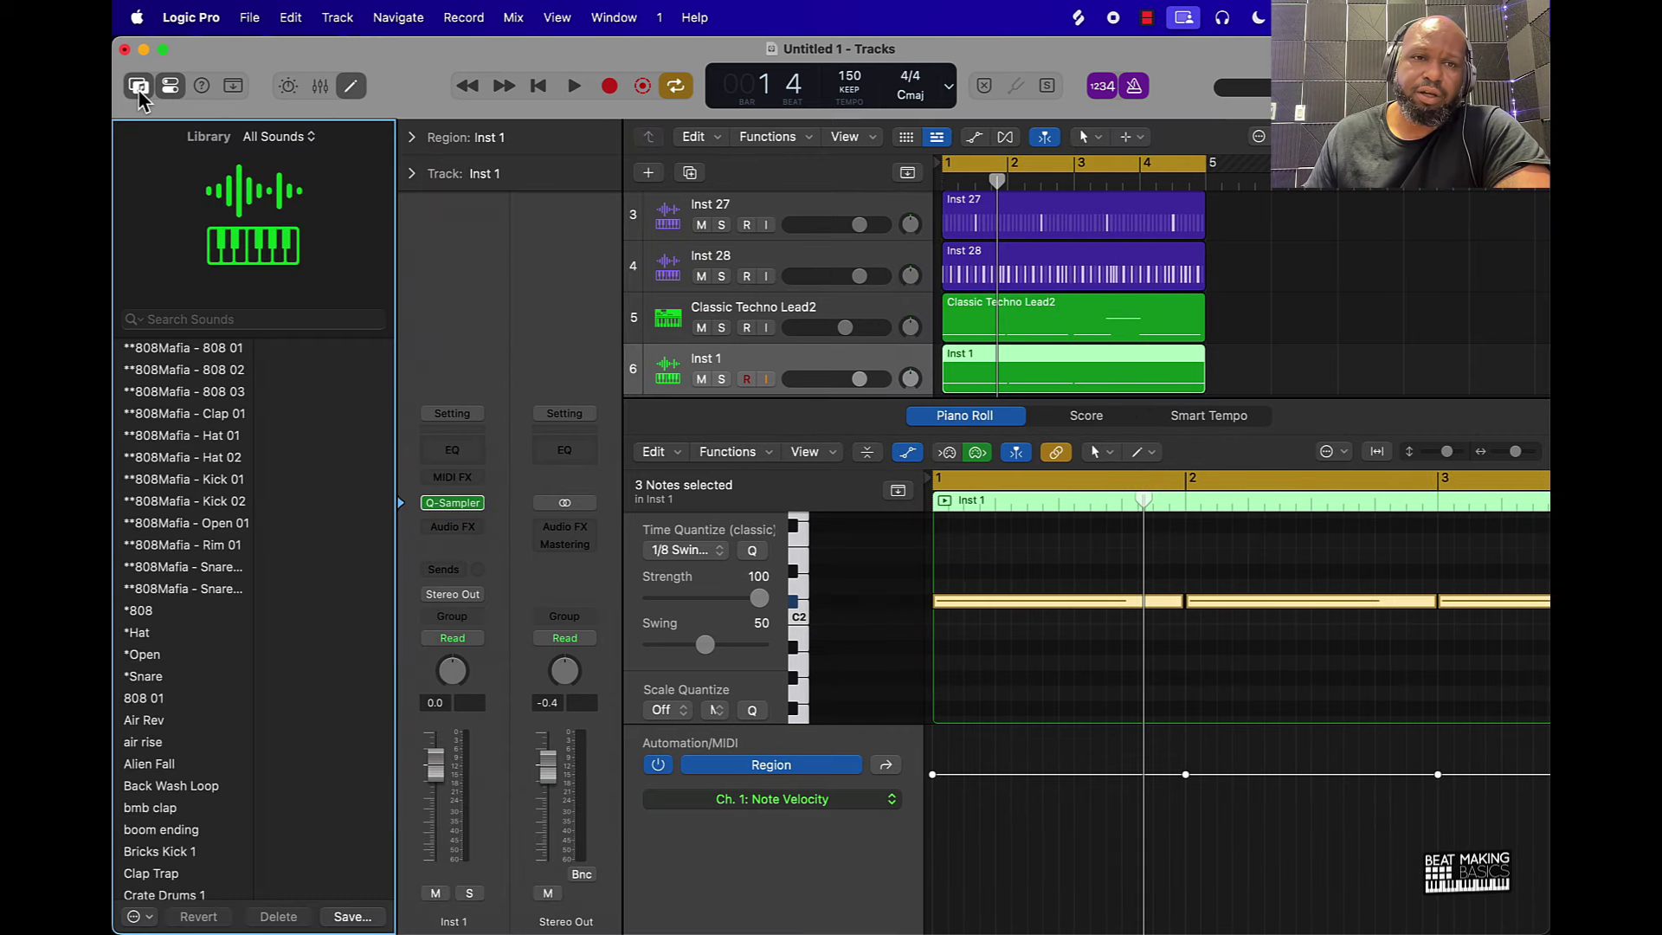
pyautogui.click(137, 90)
# Look at the Inspector channel strips of the Analog Stack Synth and Inst 1 tracks, and close the Inspector.
pyautogui.click(175, 88)
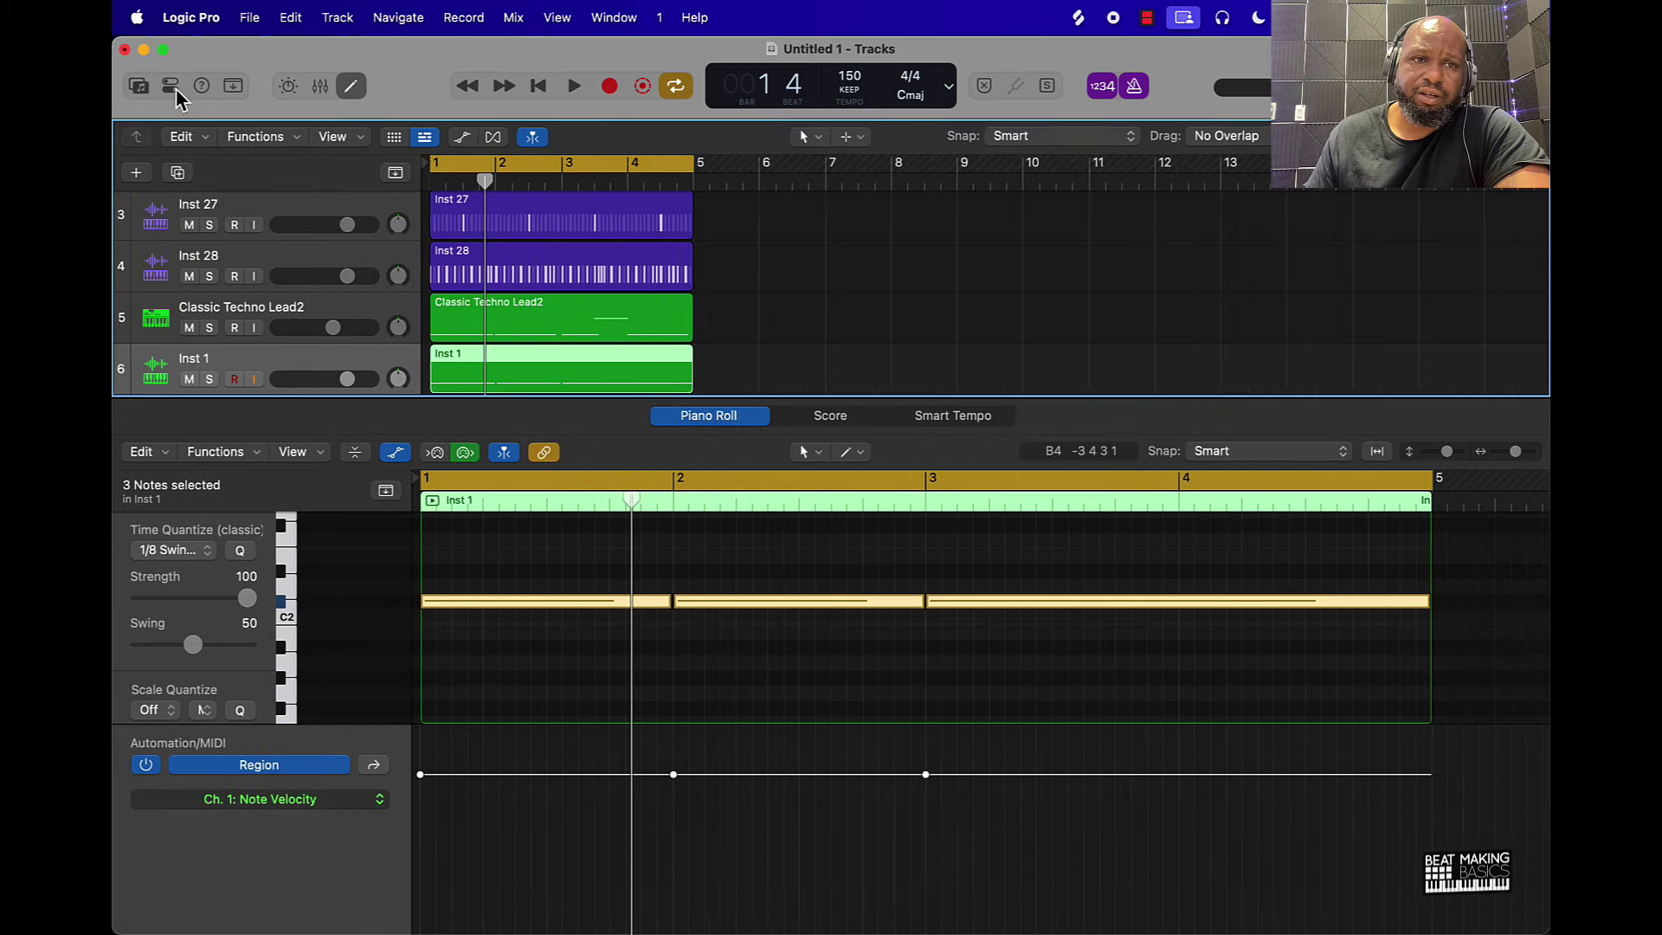
pyautogui.click(173, 87)
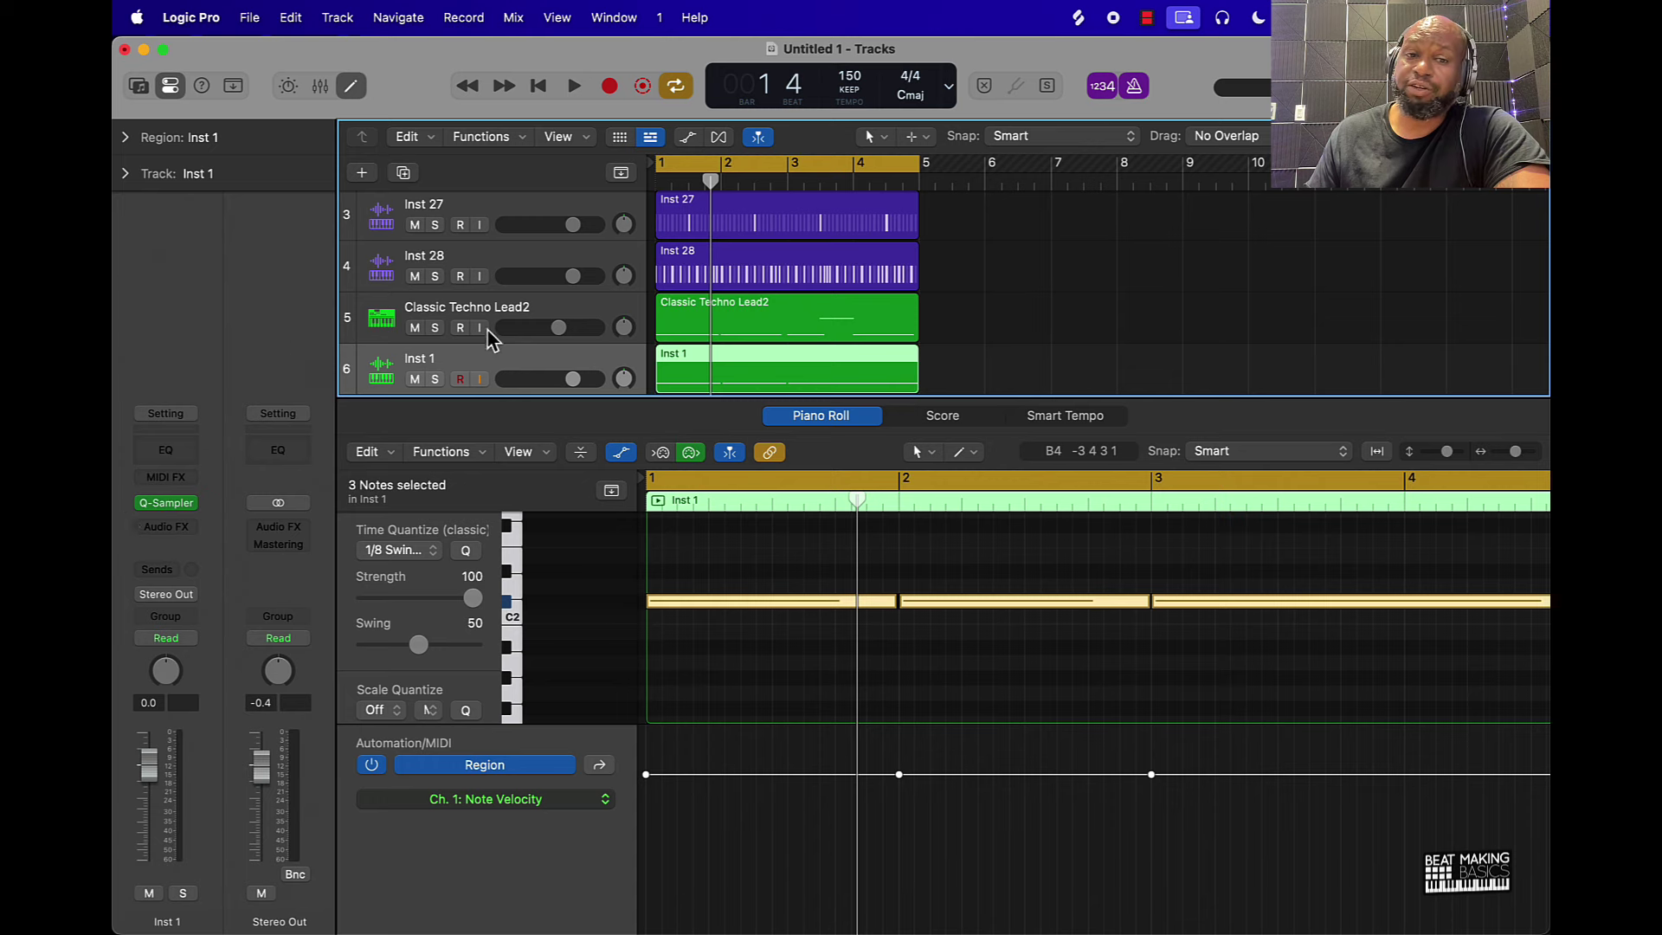
pyautogui.scroll(2, 492, 264)
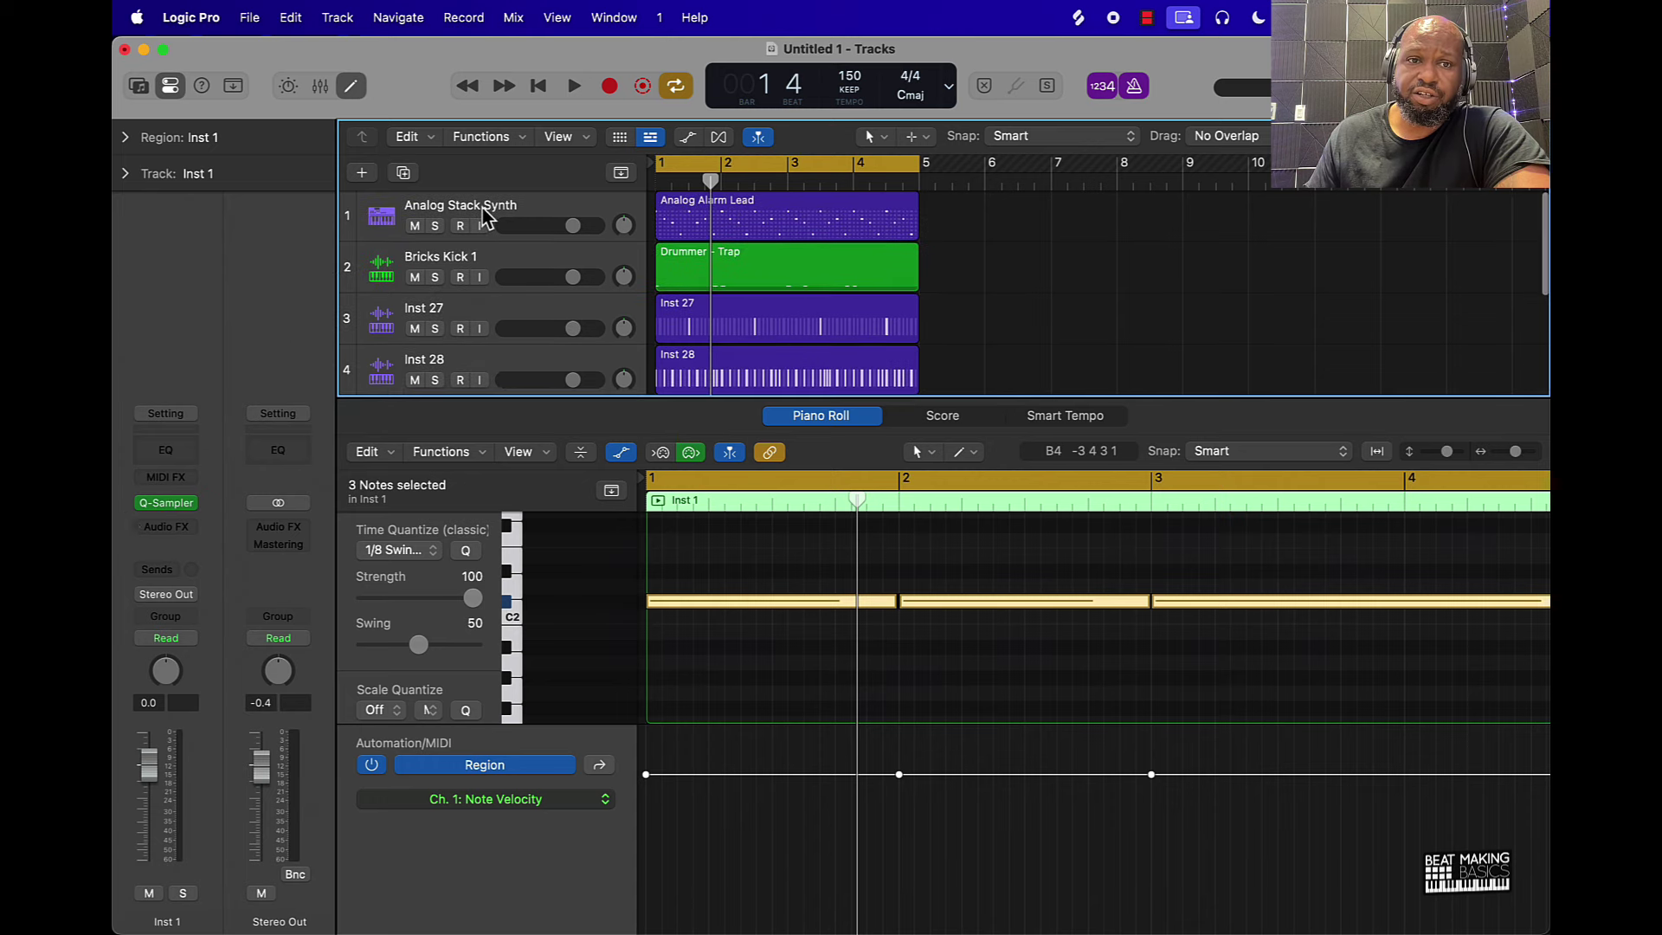
pyautogui.click(483, 224)
pyautogui.scroll(-4, 578, 292)
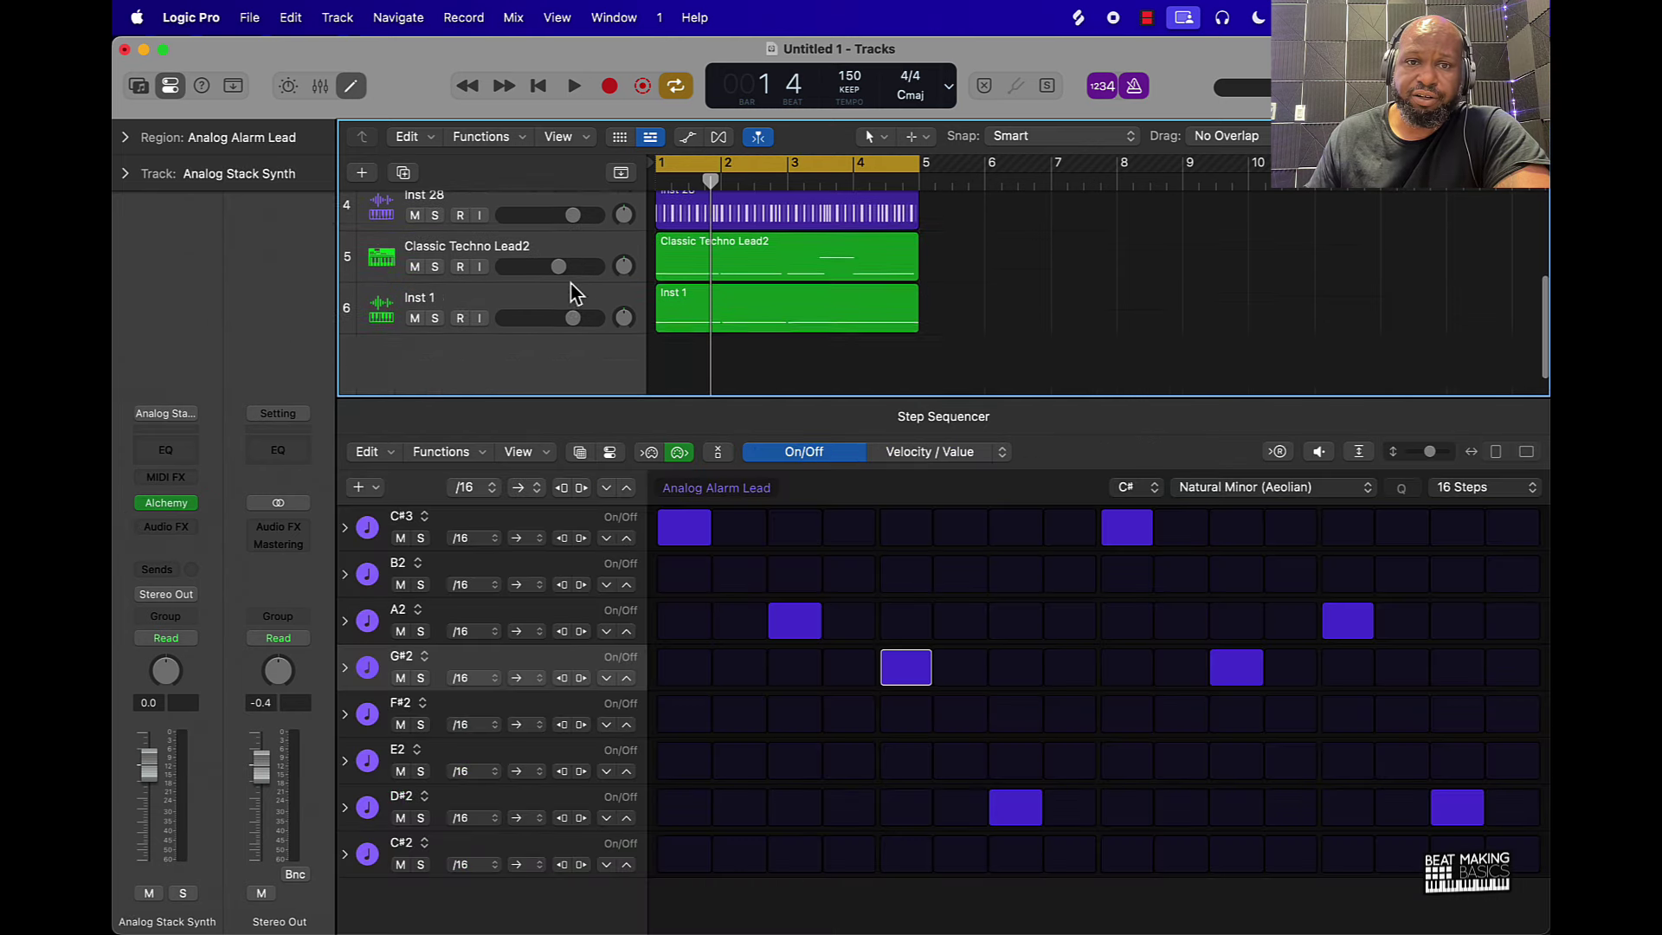
pyautogui.click(471, 271)
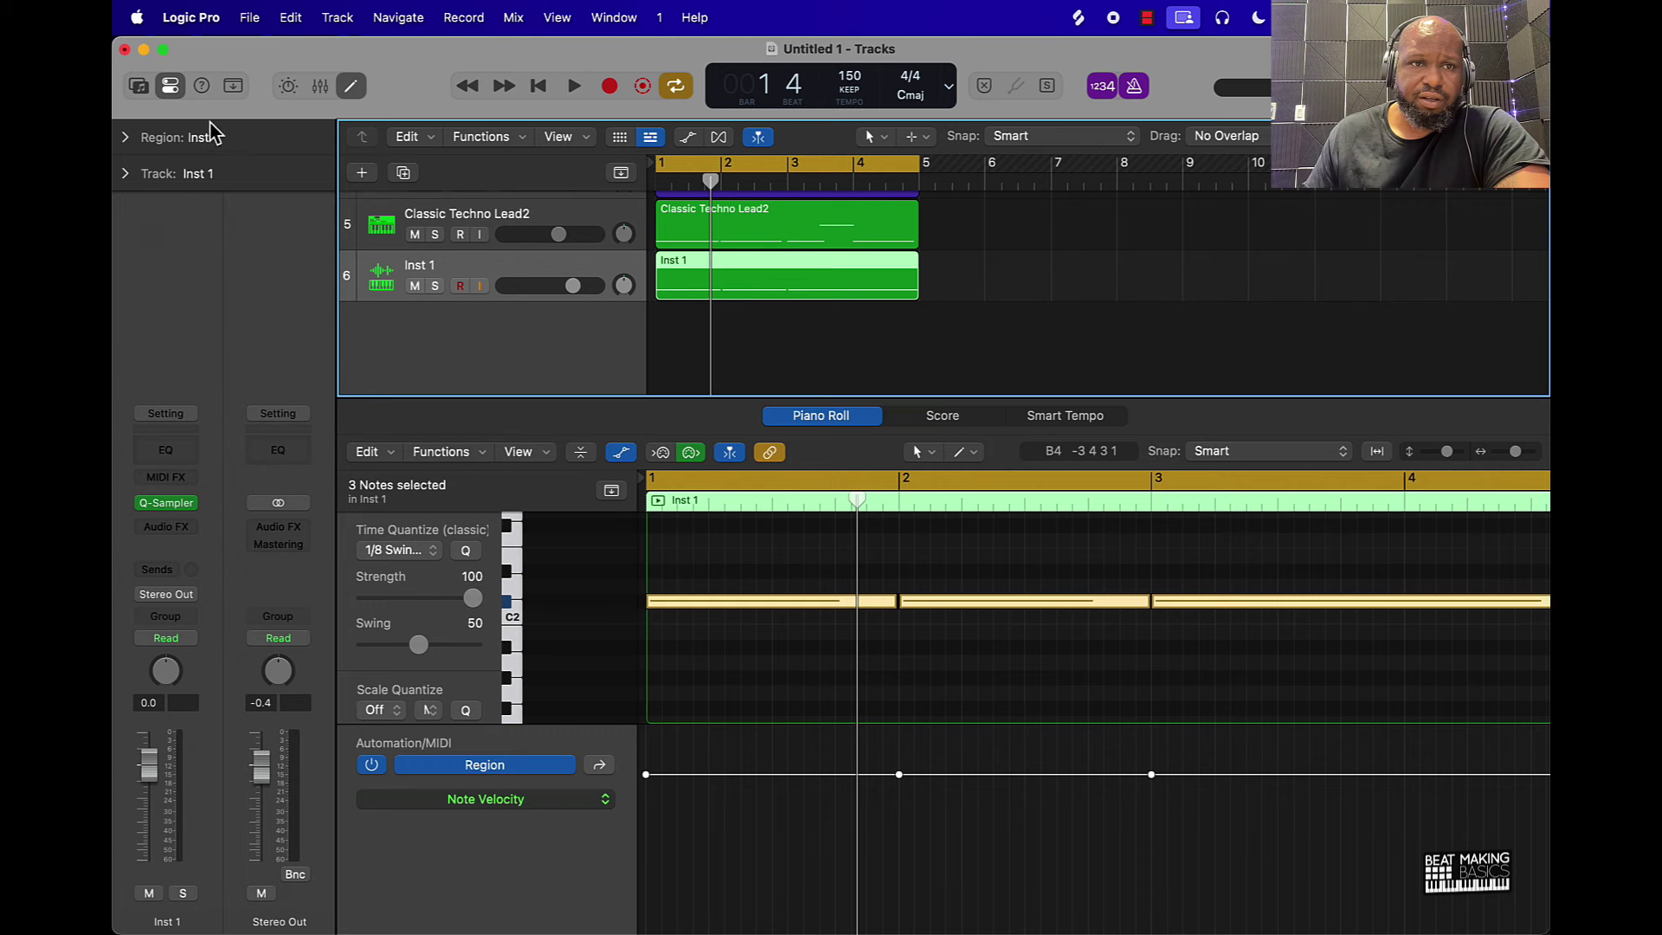
pyautogui.click(177, 88)
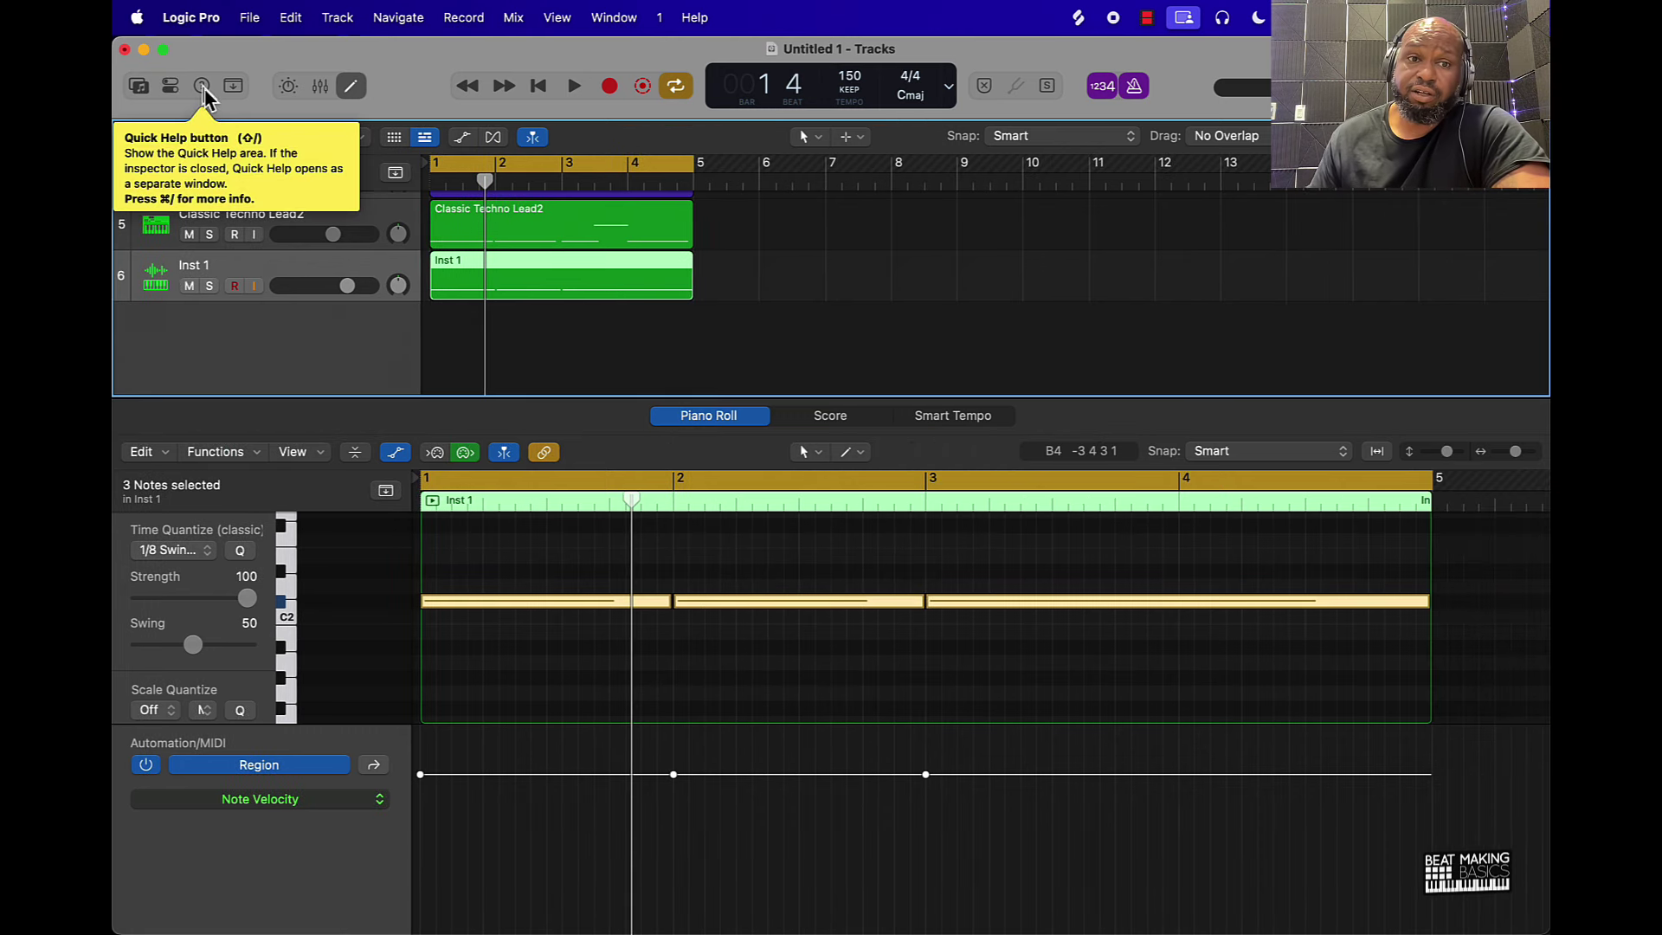
# Preview the Quick Help window and the toolbar, hiding each one again.
pyautogui.click(201, 86)
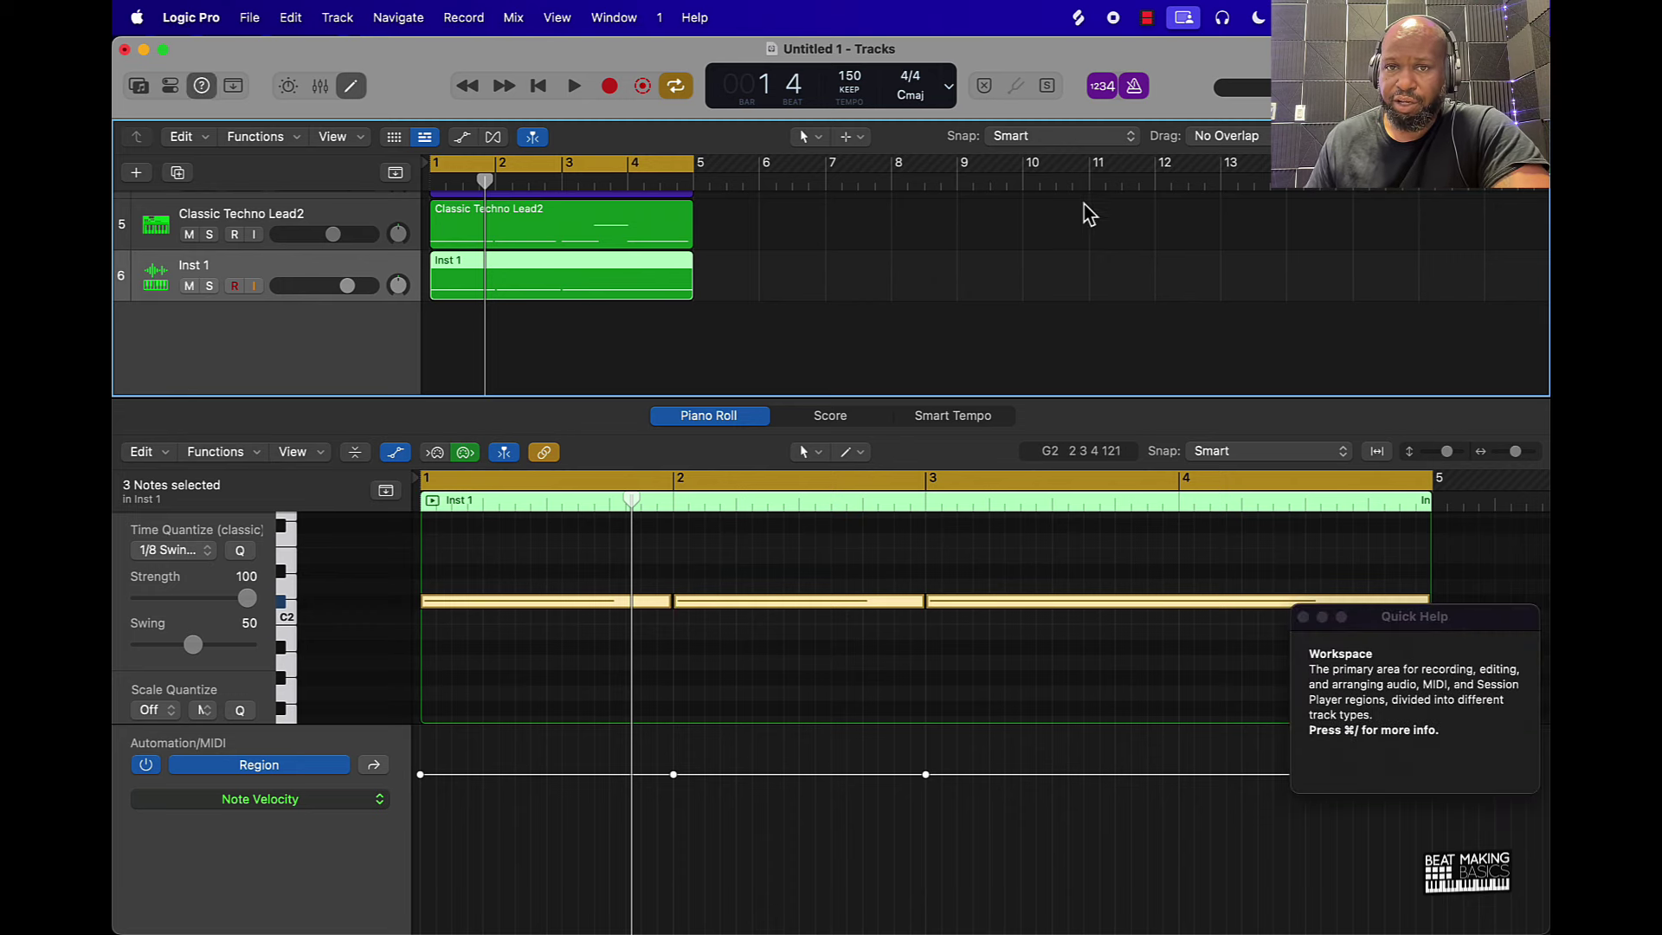
pyautogui.click(201, 87)
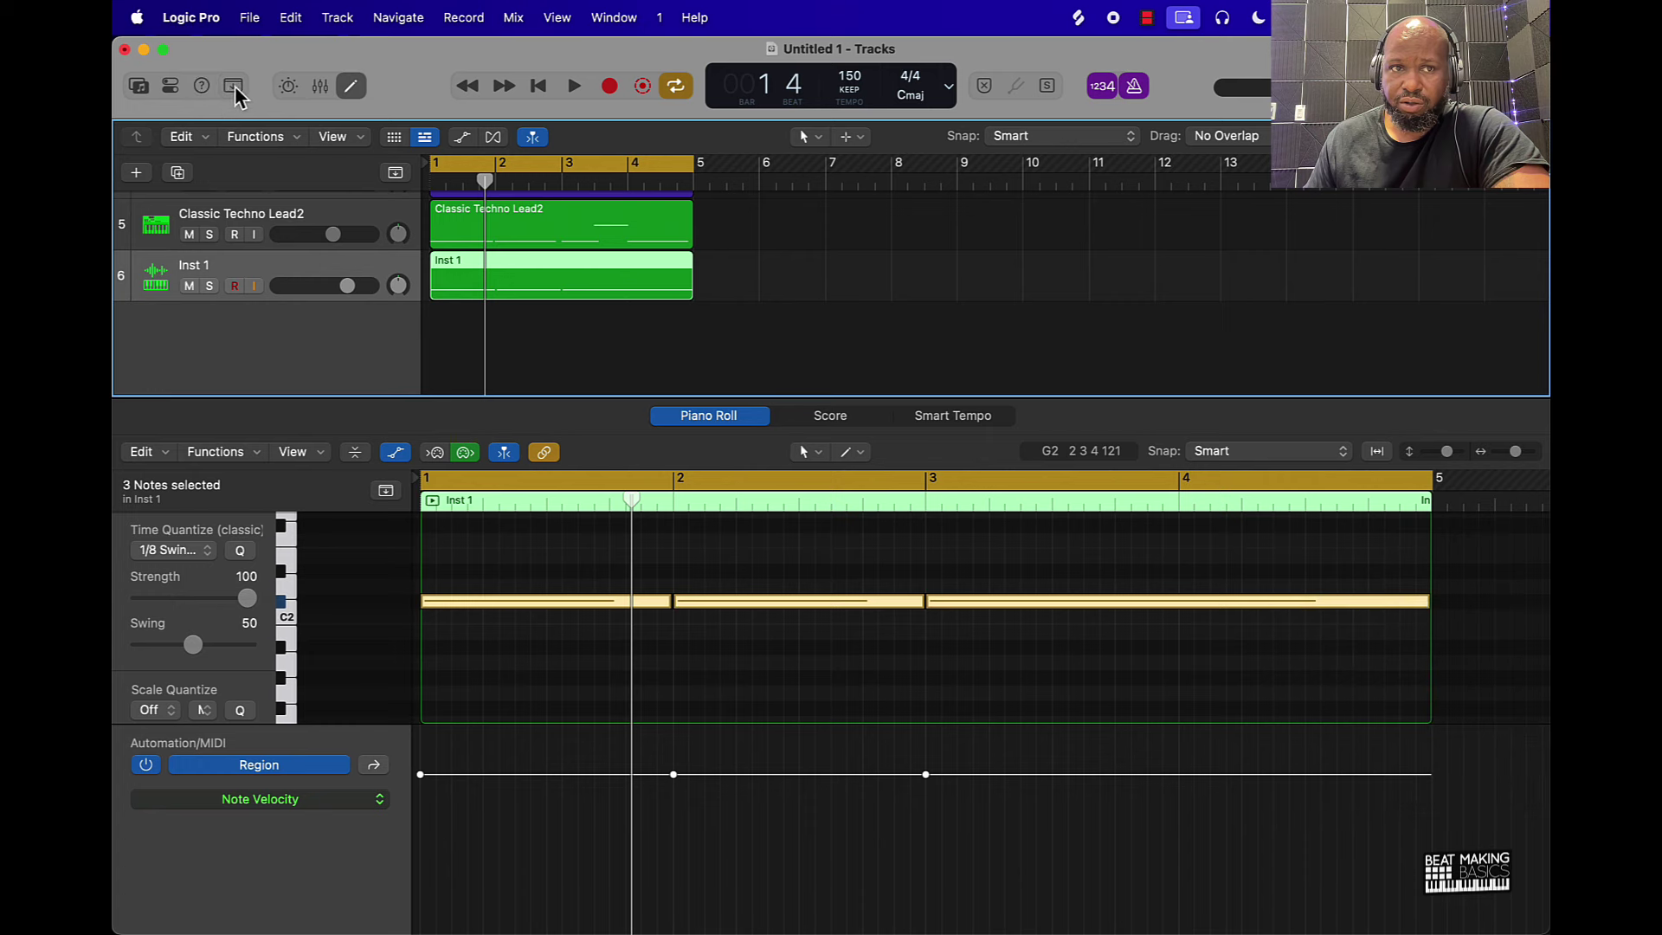
pyautogui.click(233, 86)
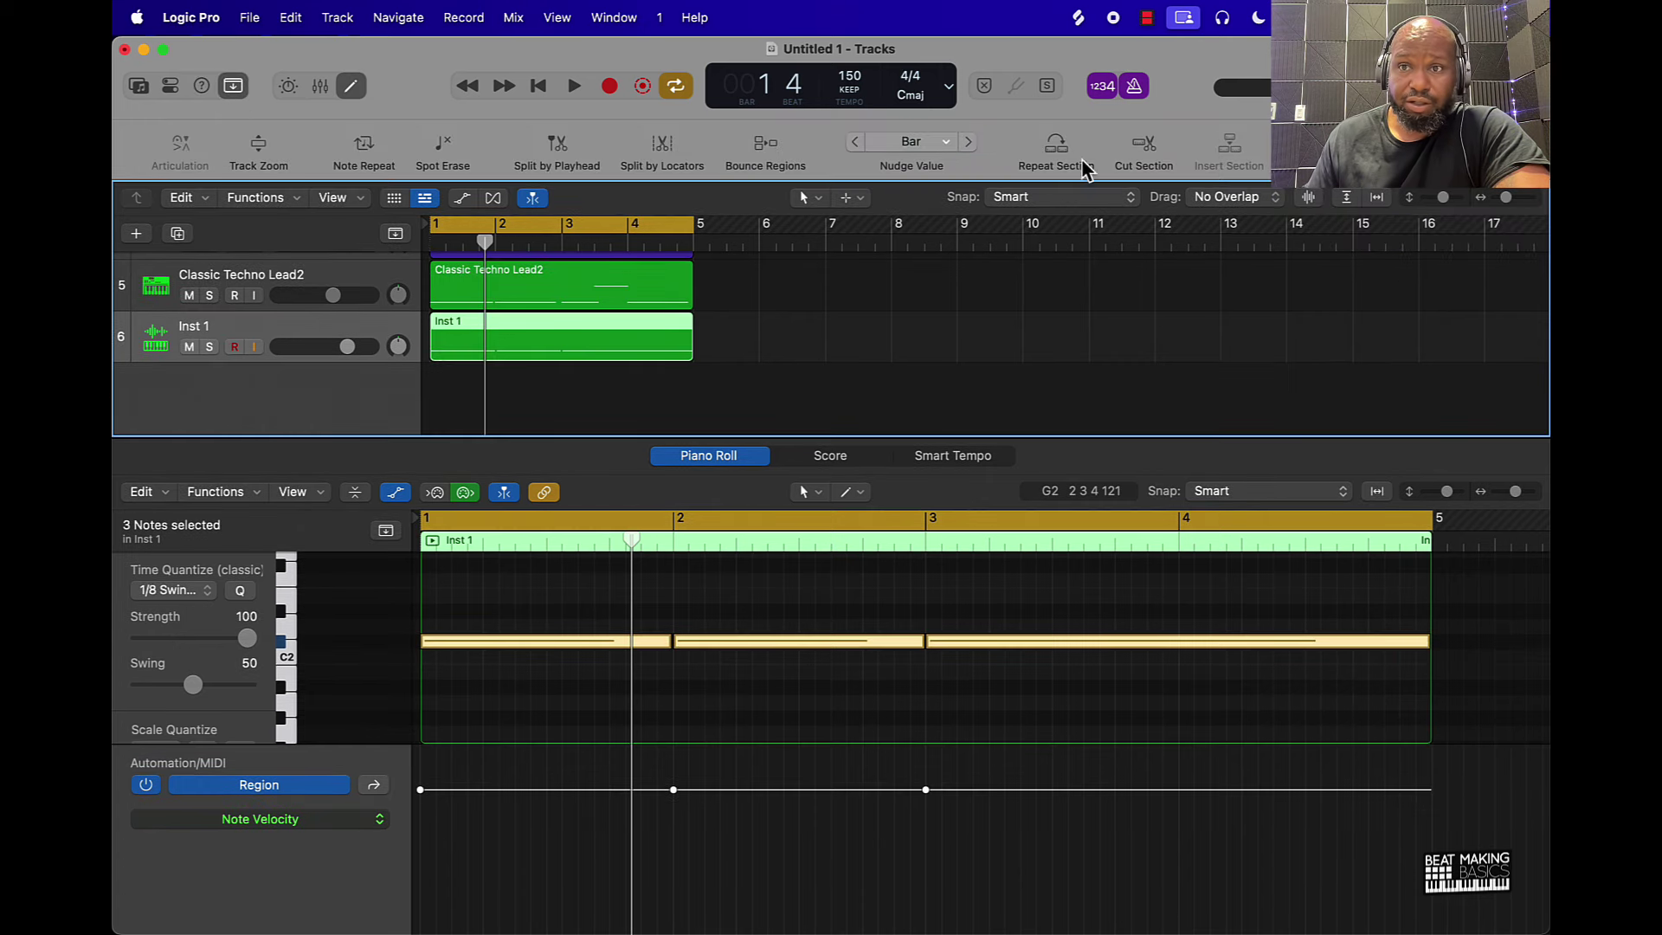
pyautogui.click(233, 85)
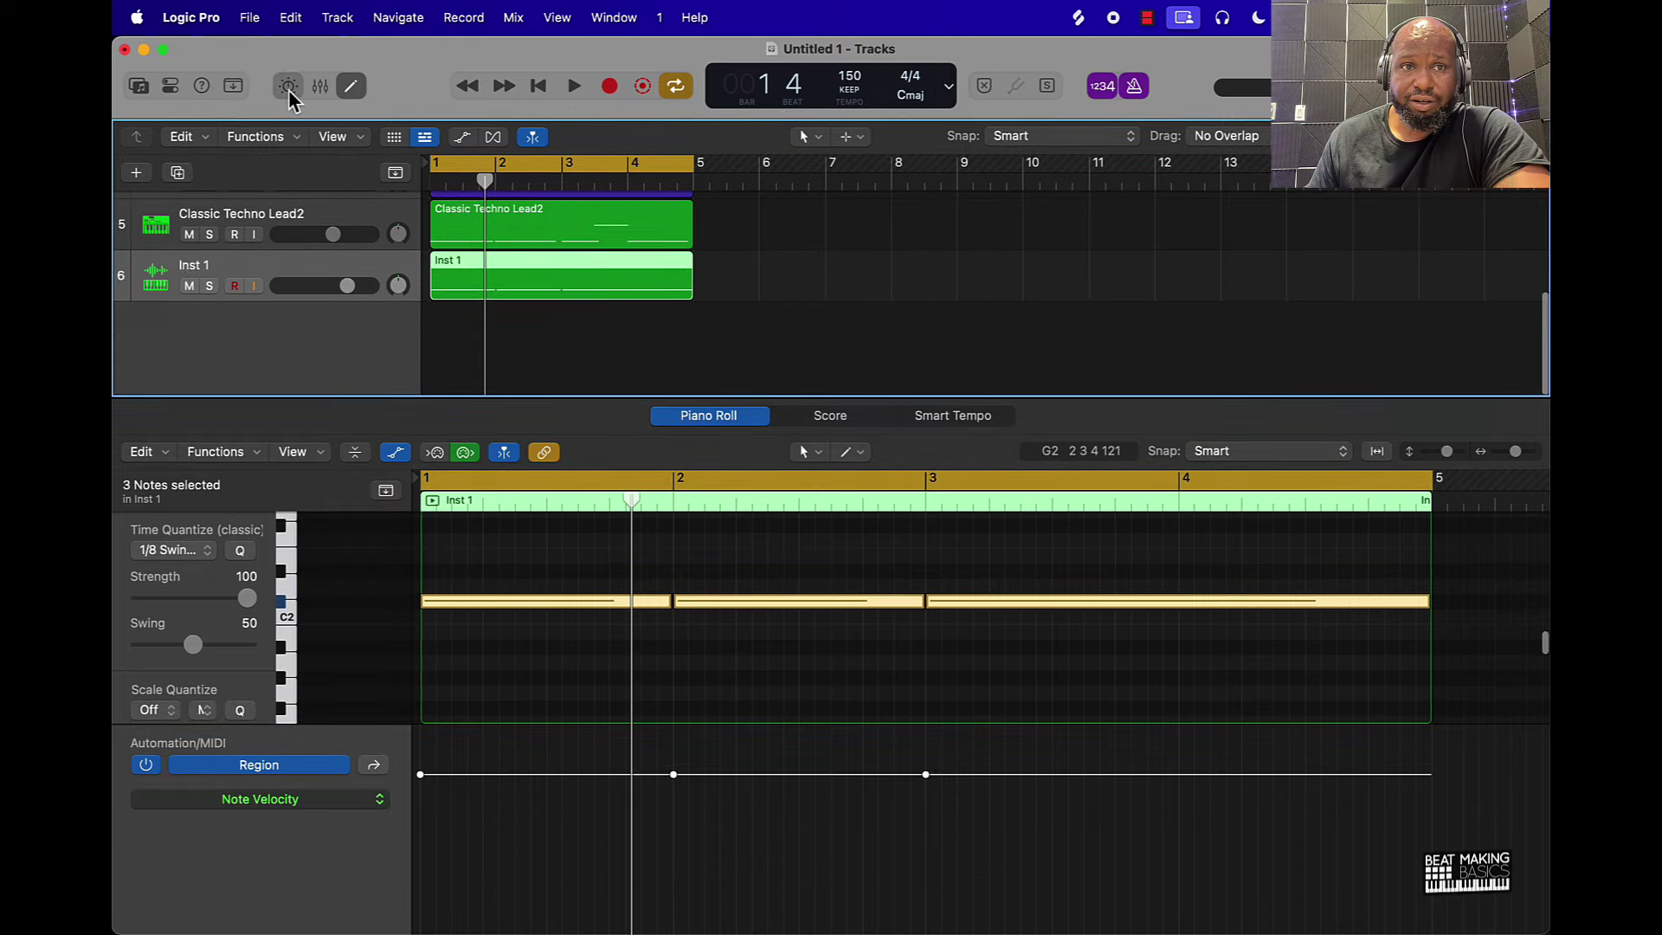
# In Inst 1's Smart Controls, adjust pitch envelope depth and glide time, set filter cutoff to 58.8 and resonance to 39.2, and enable the EQ low cut.
pyautogui.click(288, 85)
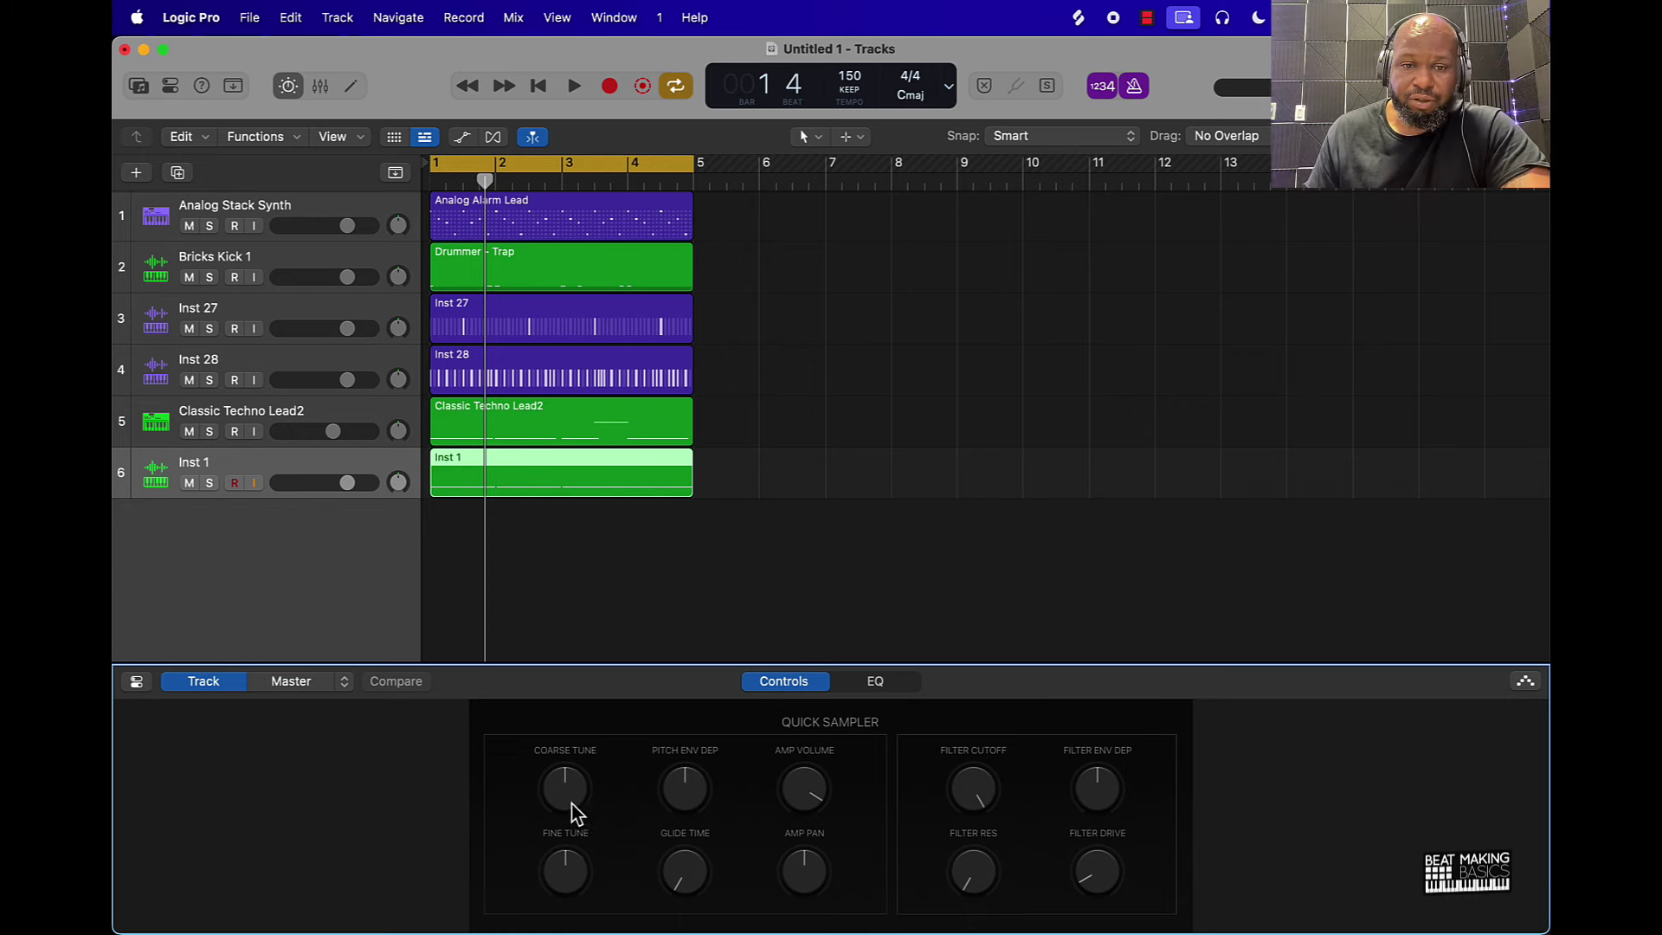
pyautogui.press('space')
pyautogui.moveTo(576, 814); pyautogui.dragTo(575, 795)
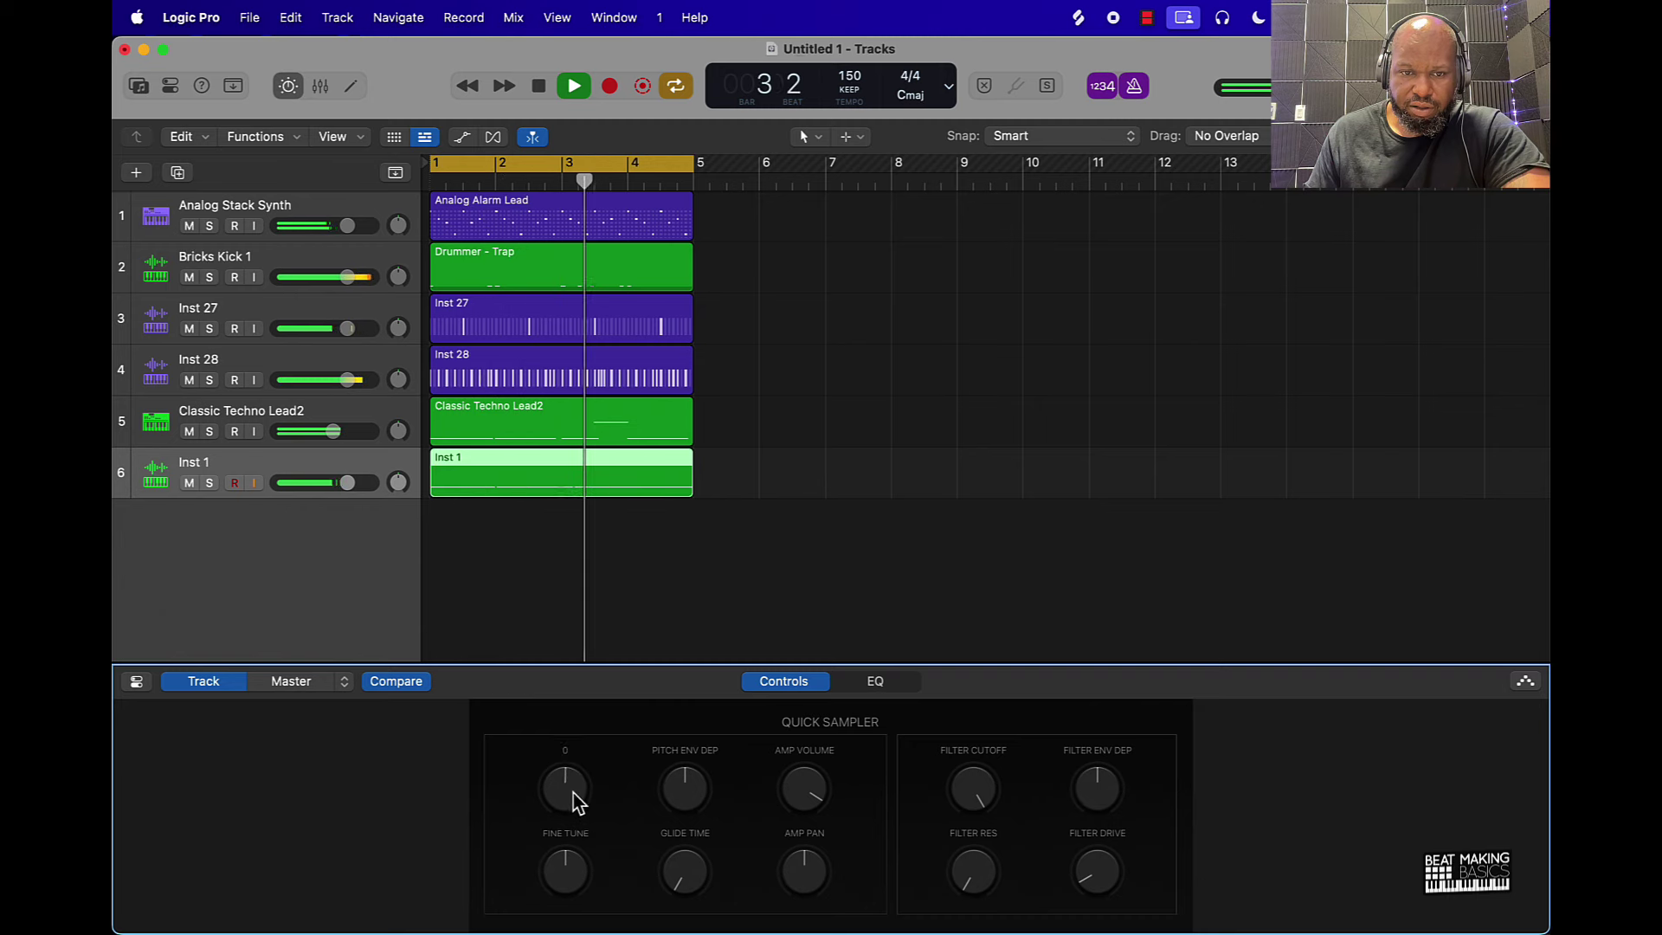
pyautogui.moveTo(690, 797); pyautogui.dragTo(685, 868)
pyautogui.moveTo(671, 820); pyautogui.dragTo(957, 801)
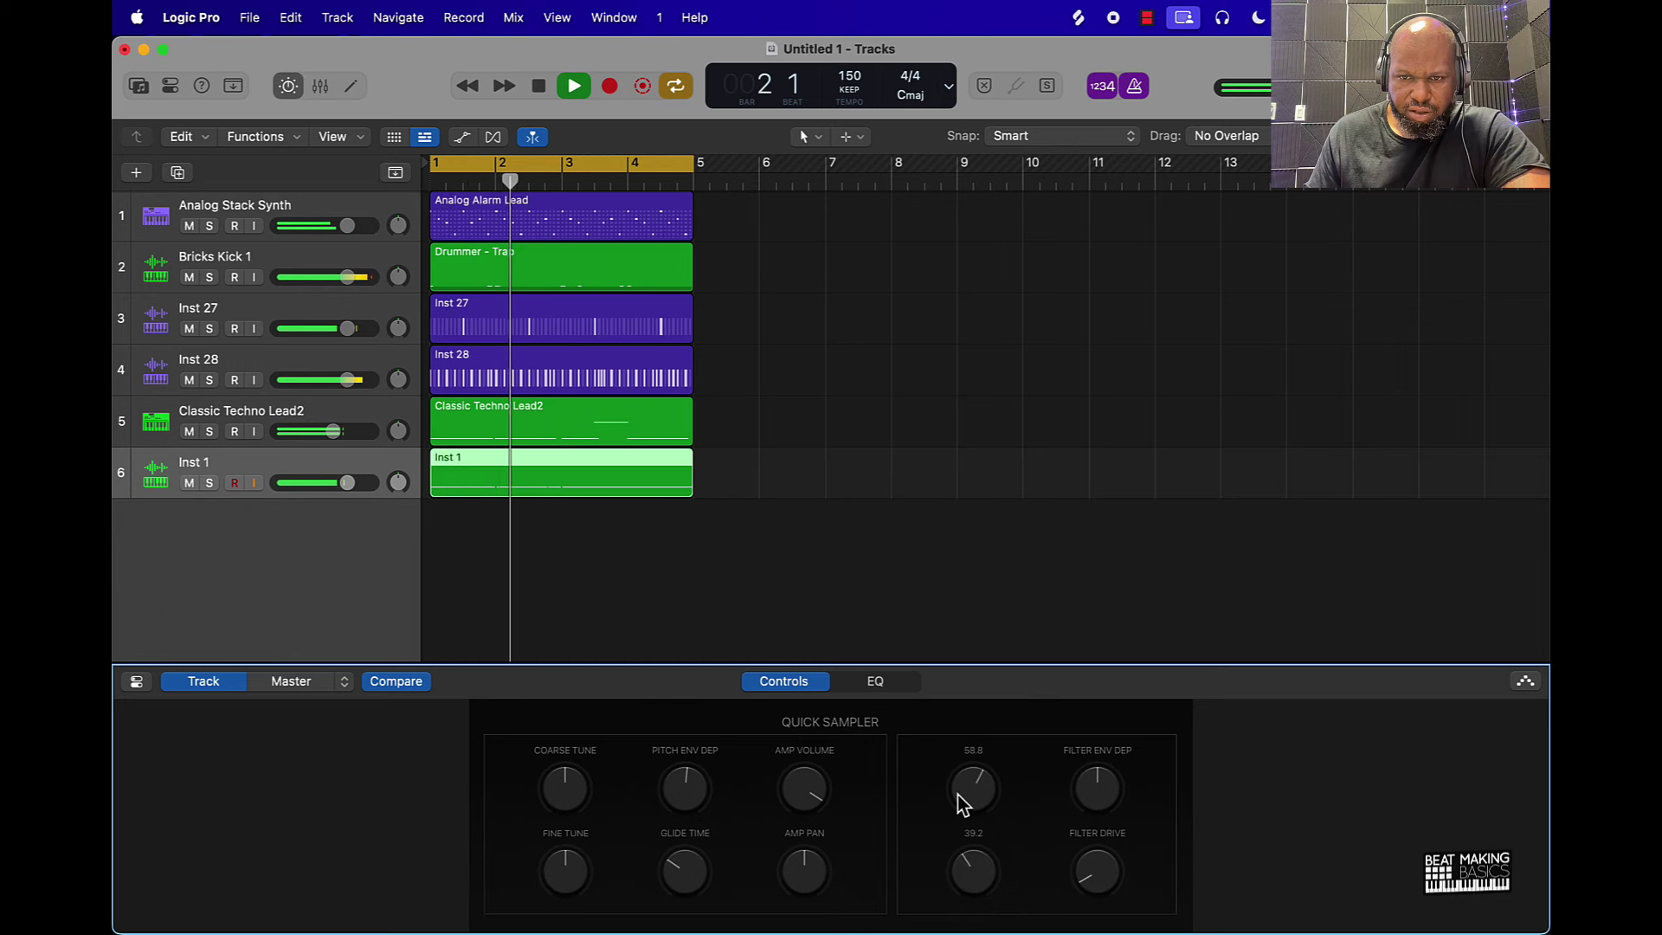
pyautogui.click(882, 687)
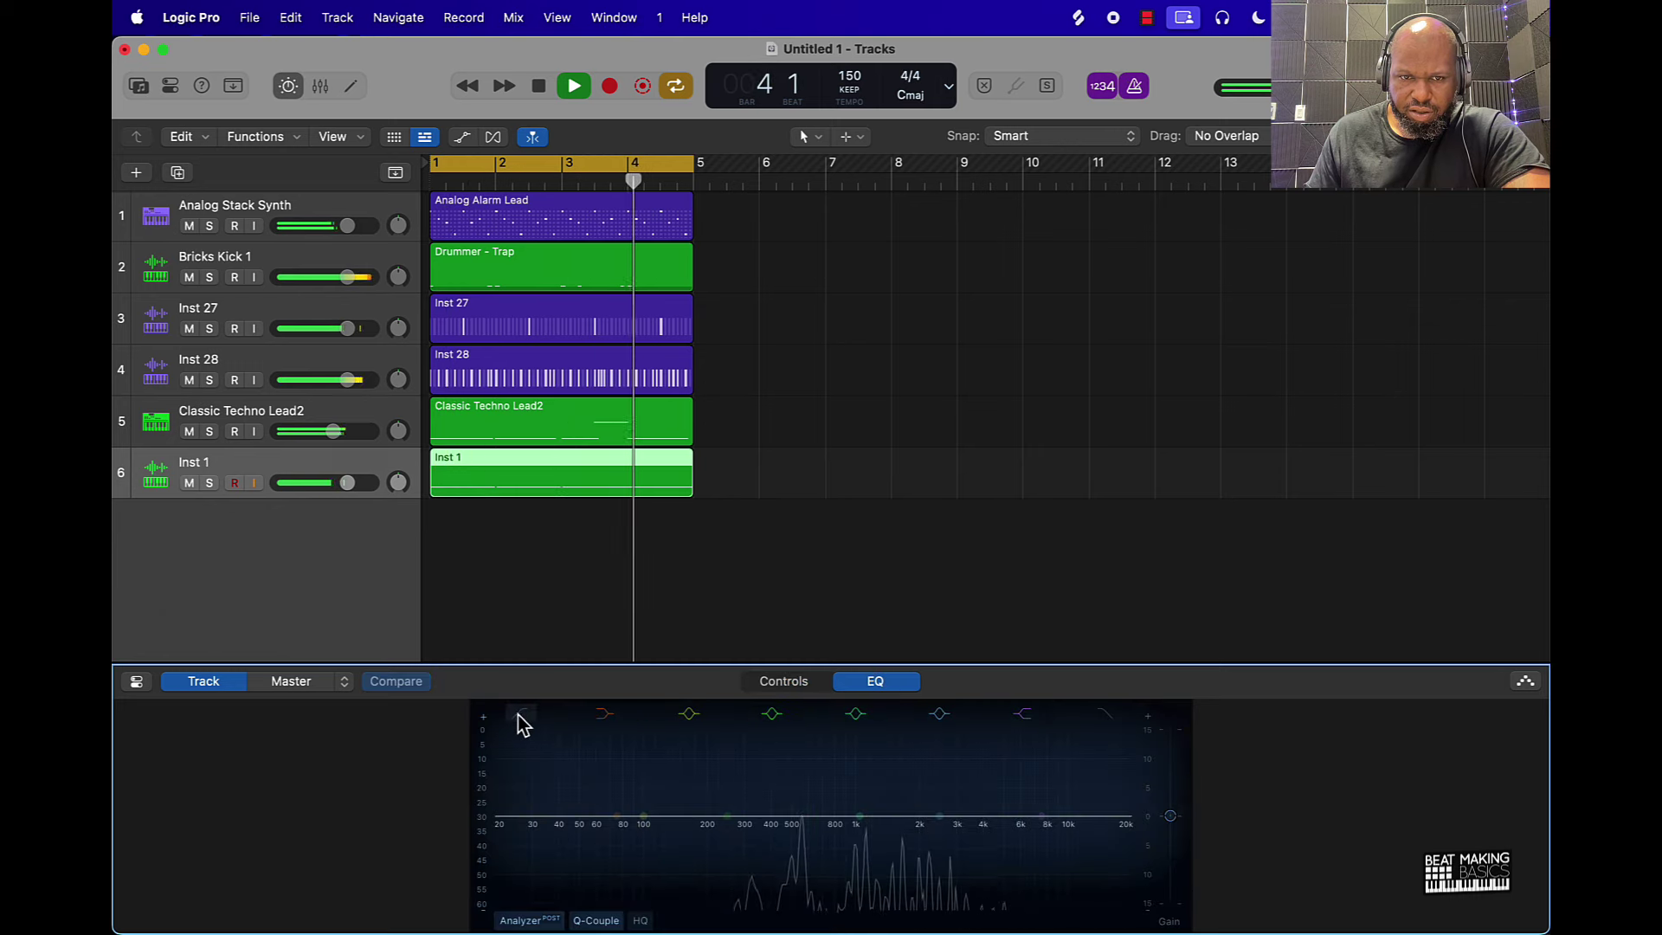
pyautogui.press('space')
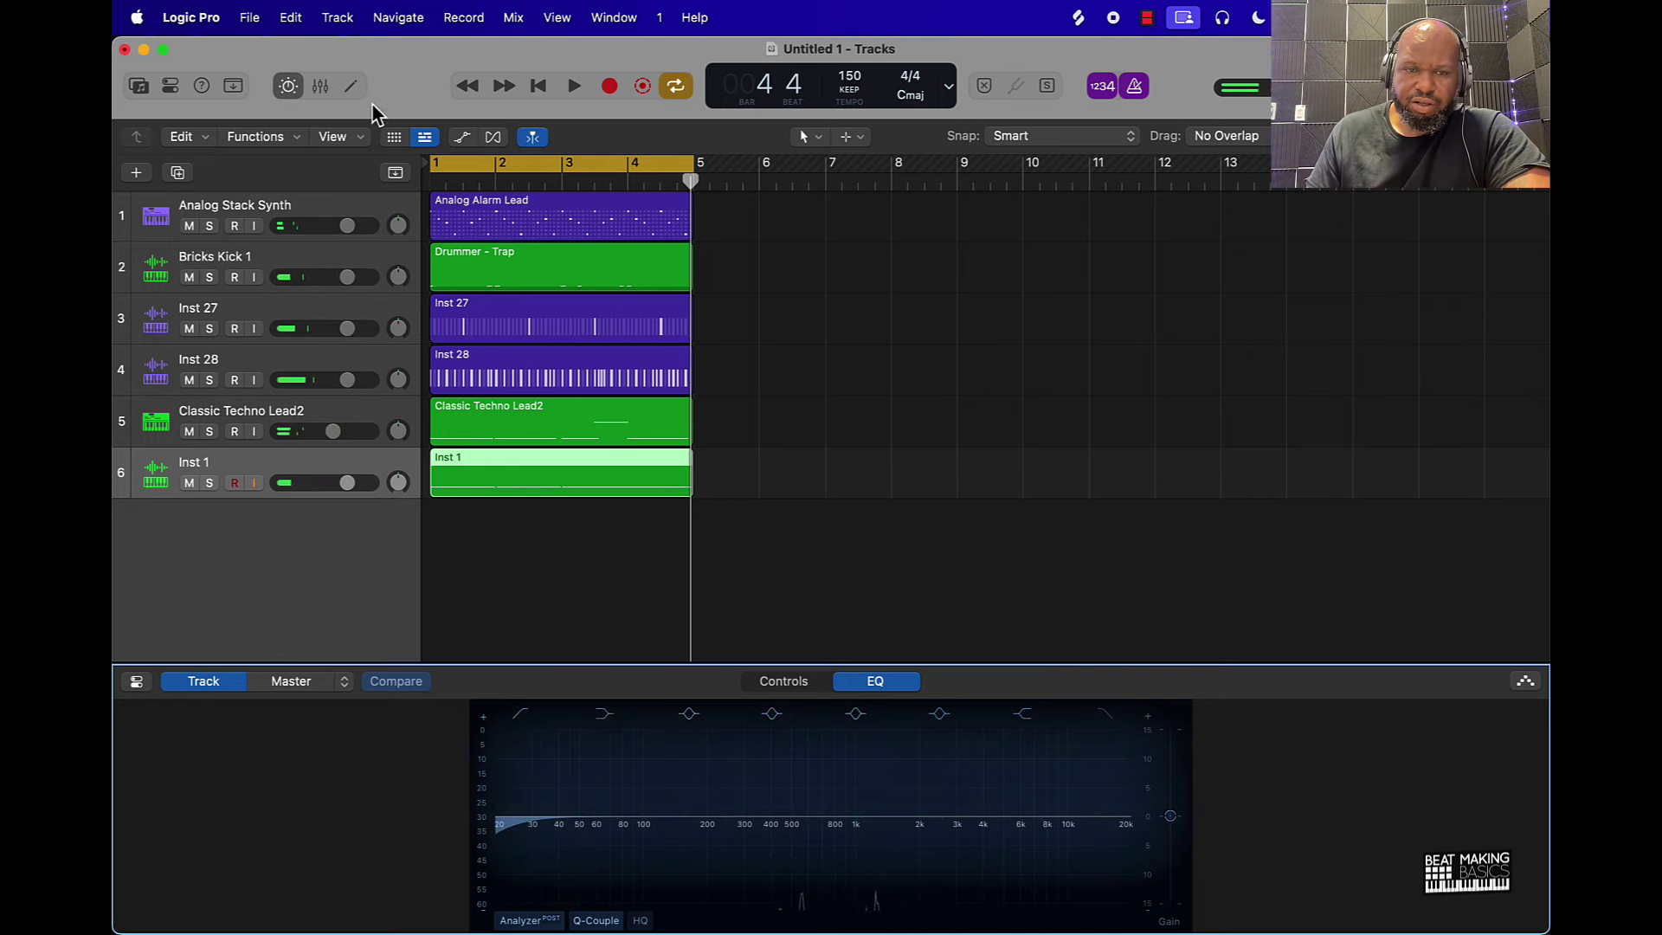
# In the Mixer, clear the peak levels, lower all six track faders together by about 4.4 dB, and play back the beat.
pyautogui.click(320, 85)
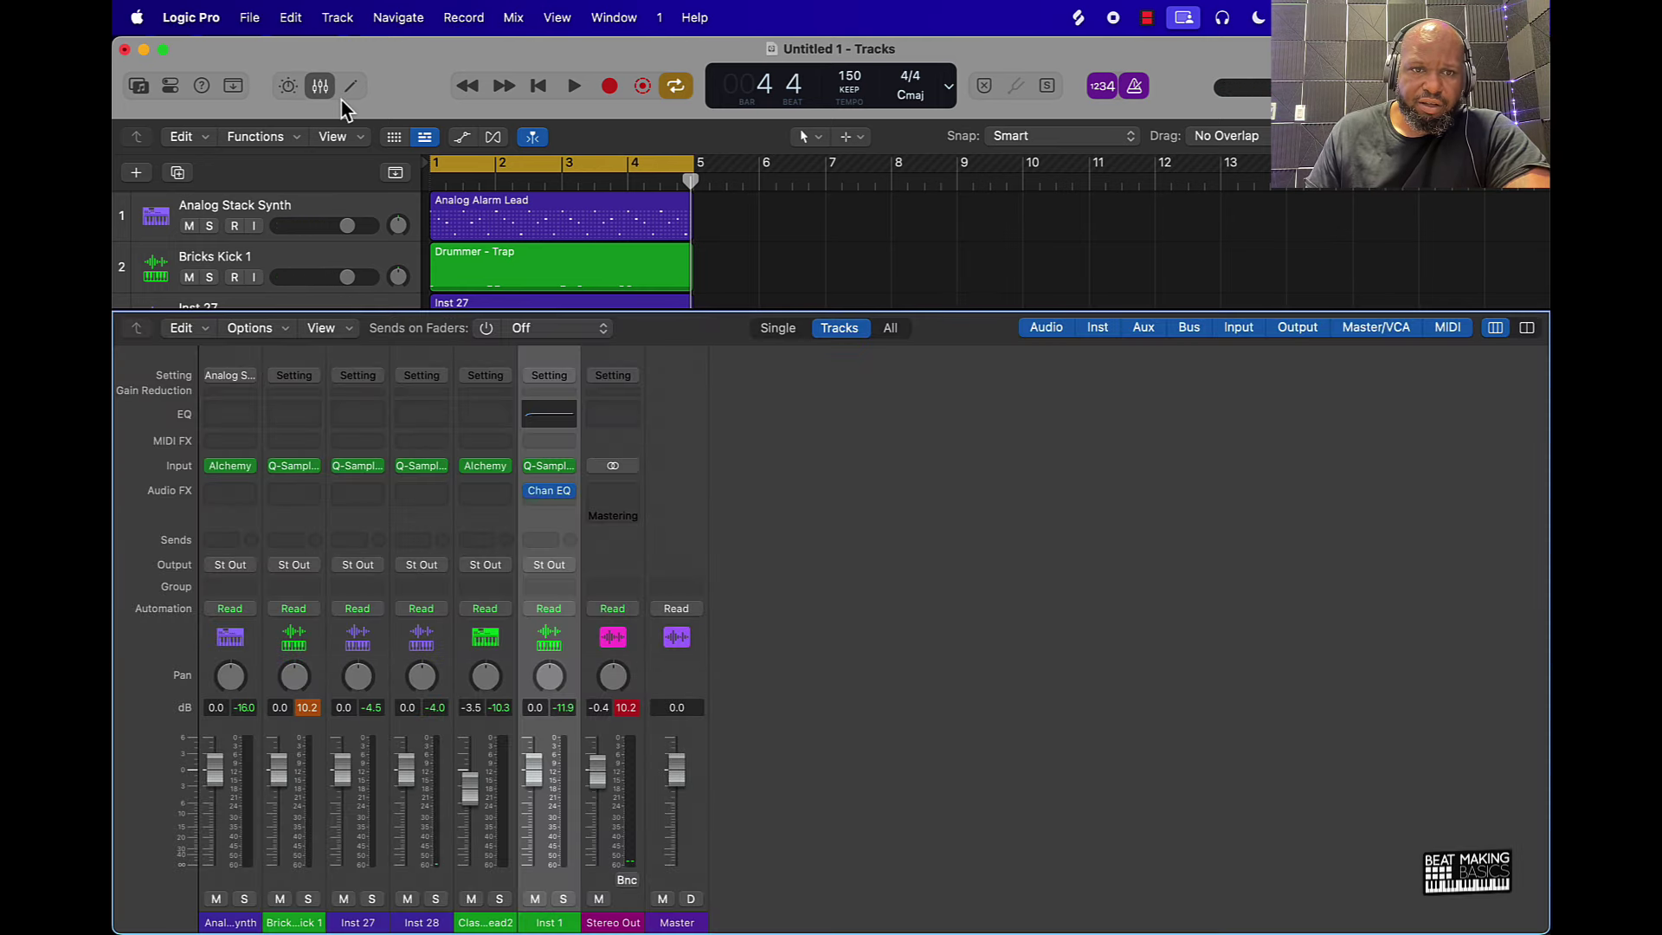
pyautogui.click(307, 707)
pyautogui.moveTo(233, 894); pyautogui.dragTo(561, 887)
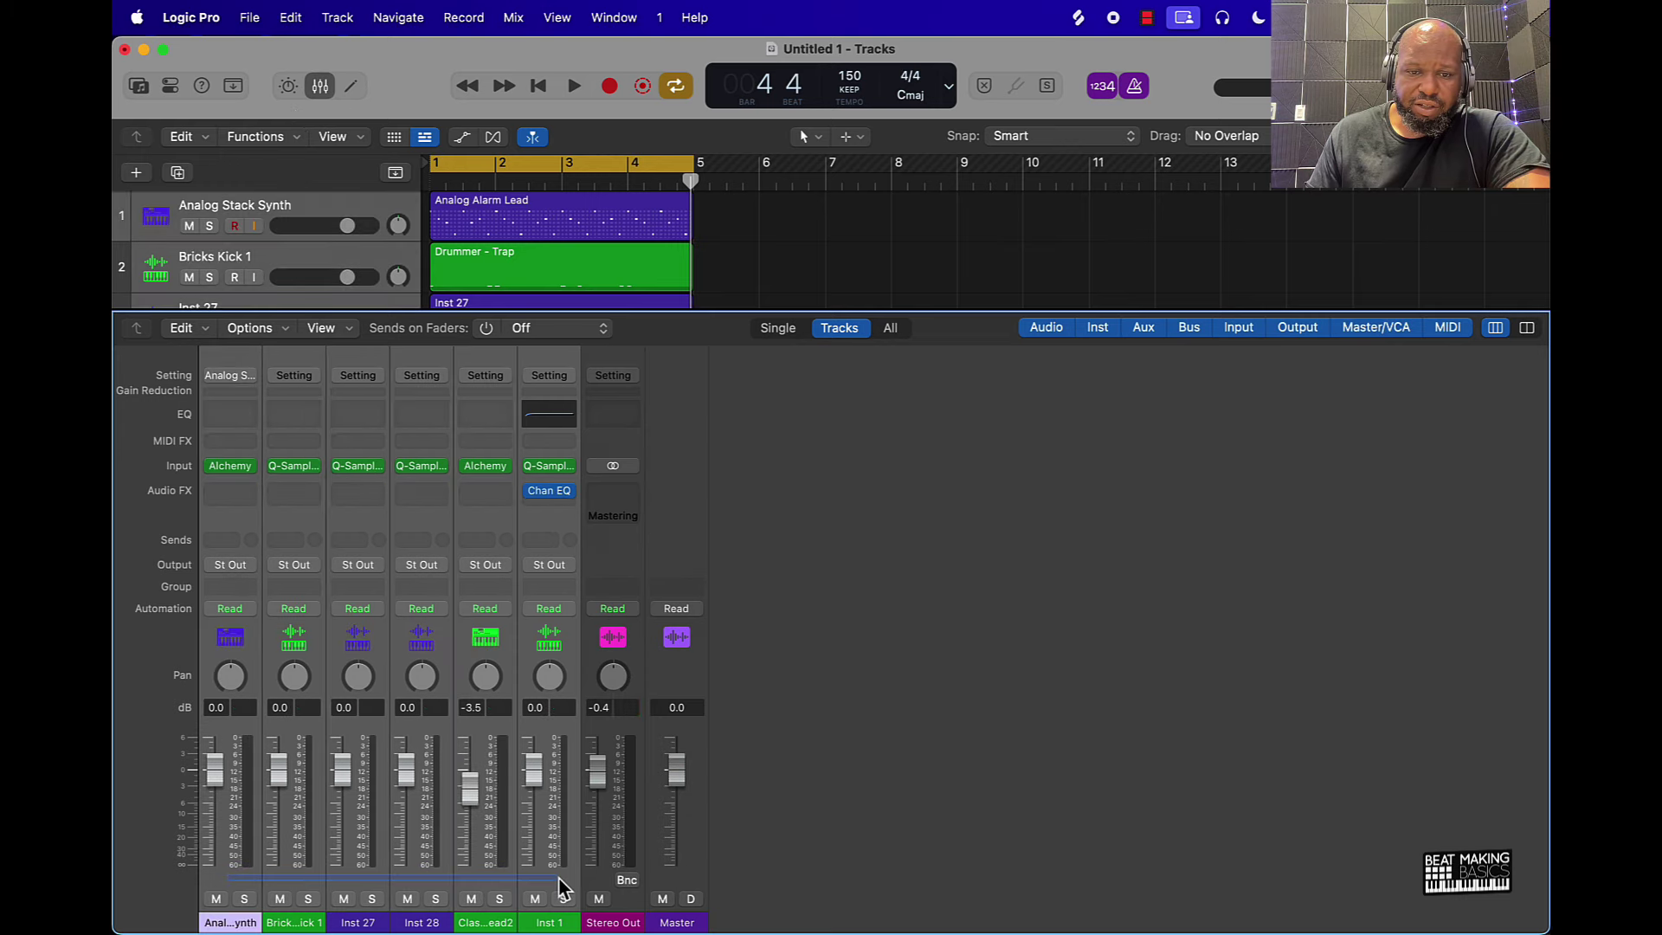
pyautogui.moveTo(541, 783); pyautogui.dragTo(532, 822)
pyautogui.press('space')
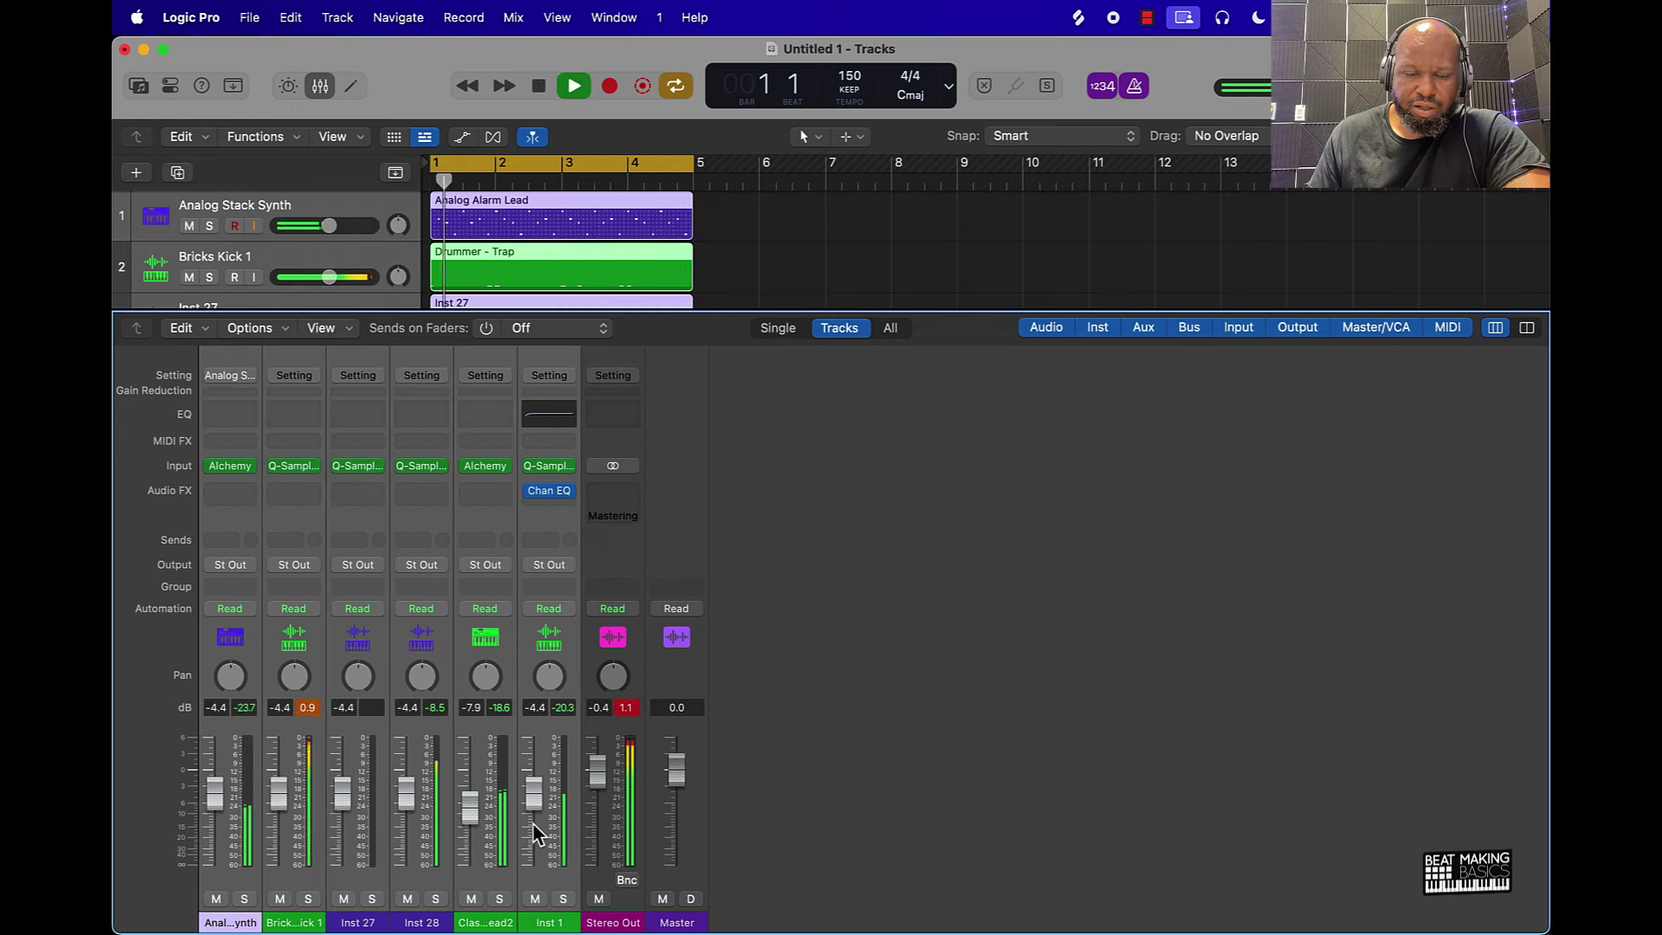
# Lower the grouped track faders about 2 dB more, set Bricks Kick 1 alone to -11.0 dB, and stop playback.
pyautogui.moveTo(286, 816)
pyautogui.mouseDown()
pyautogui.moveTo(289, 834)
pyautogui.moveTo(278, 820)
pyautogui.mouseUp()
pyautogui.click(291, 871)
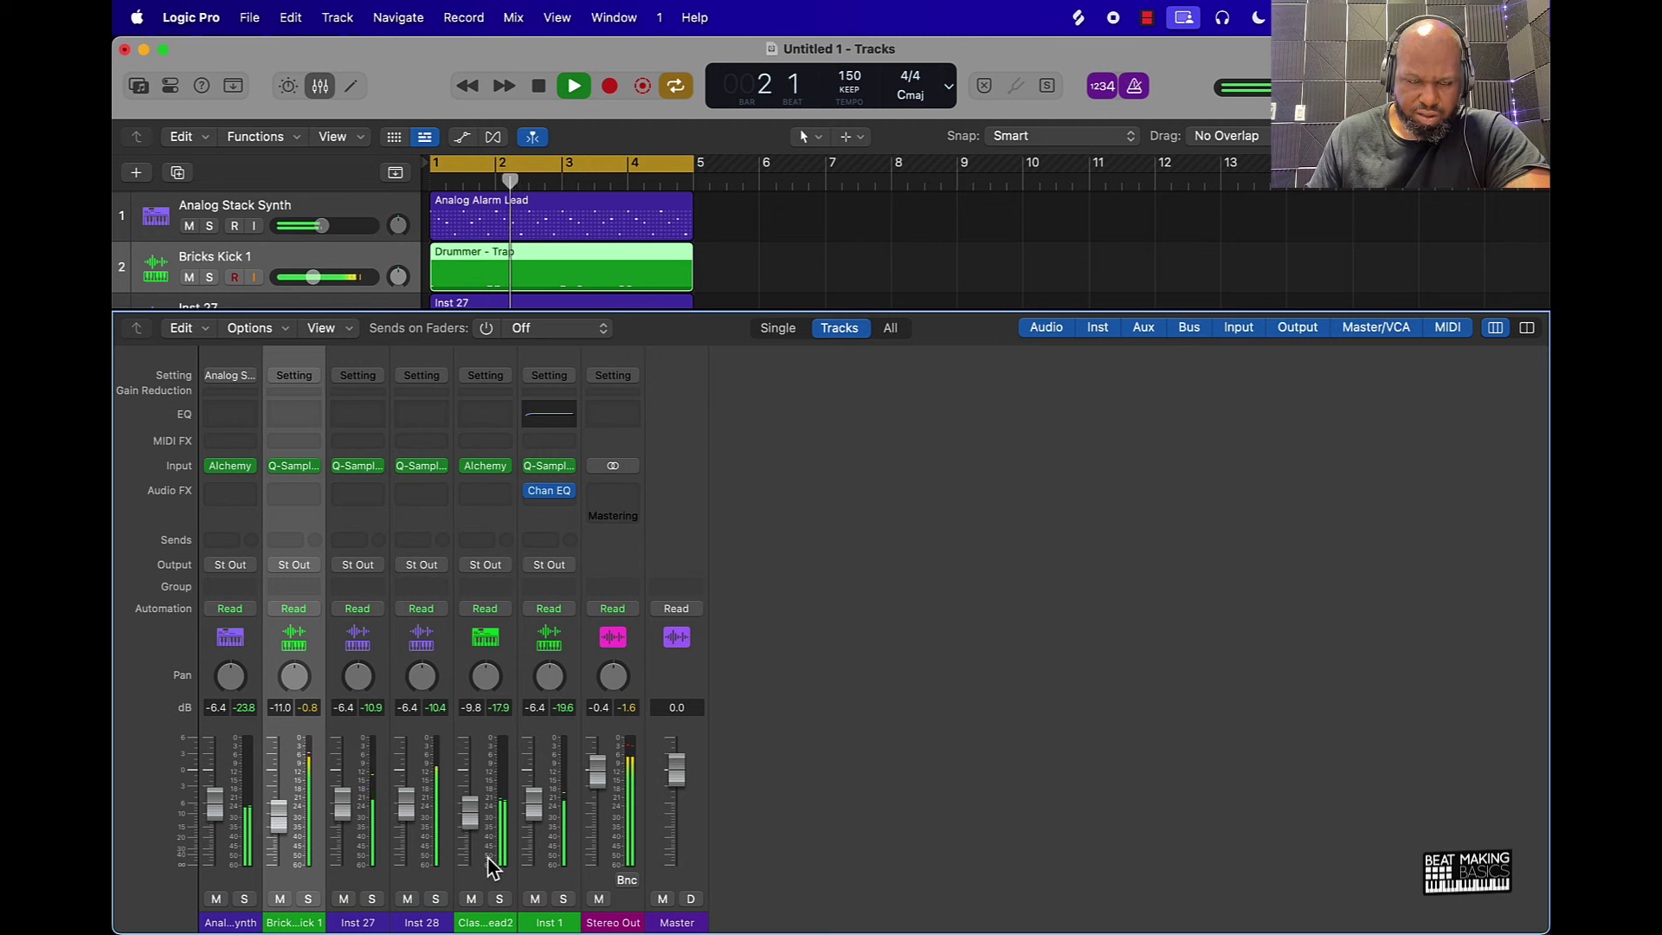
pyautogui.press('space')
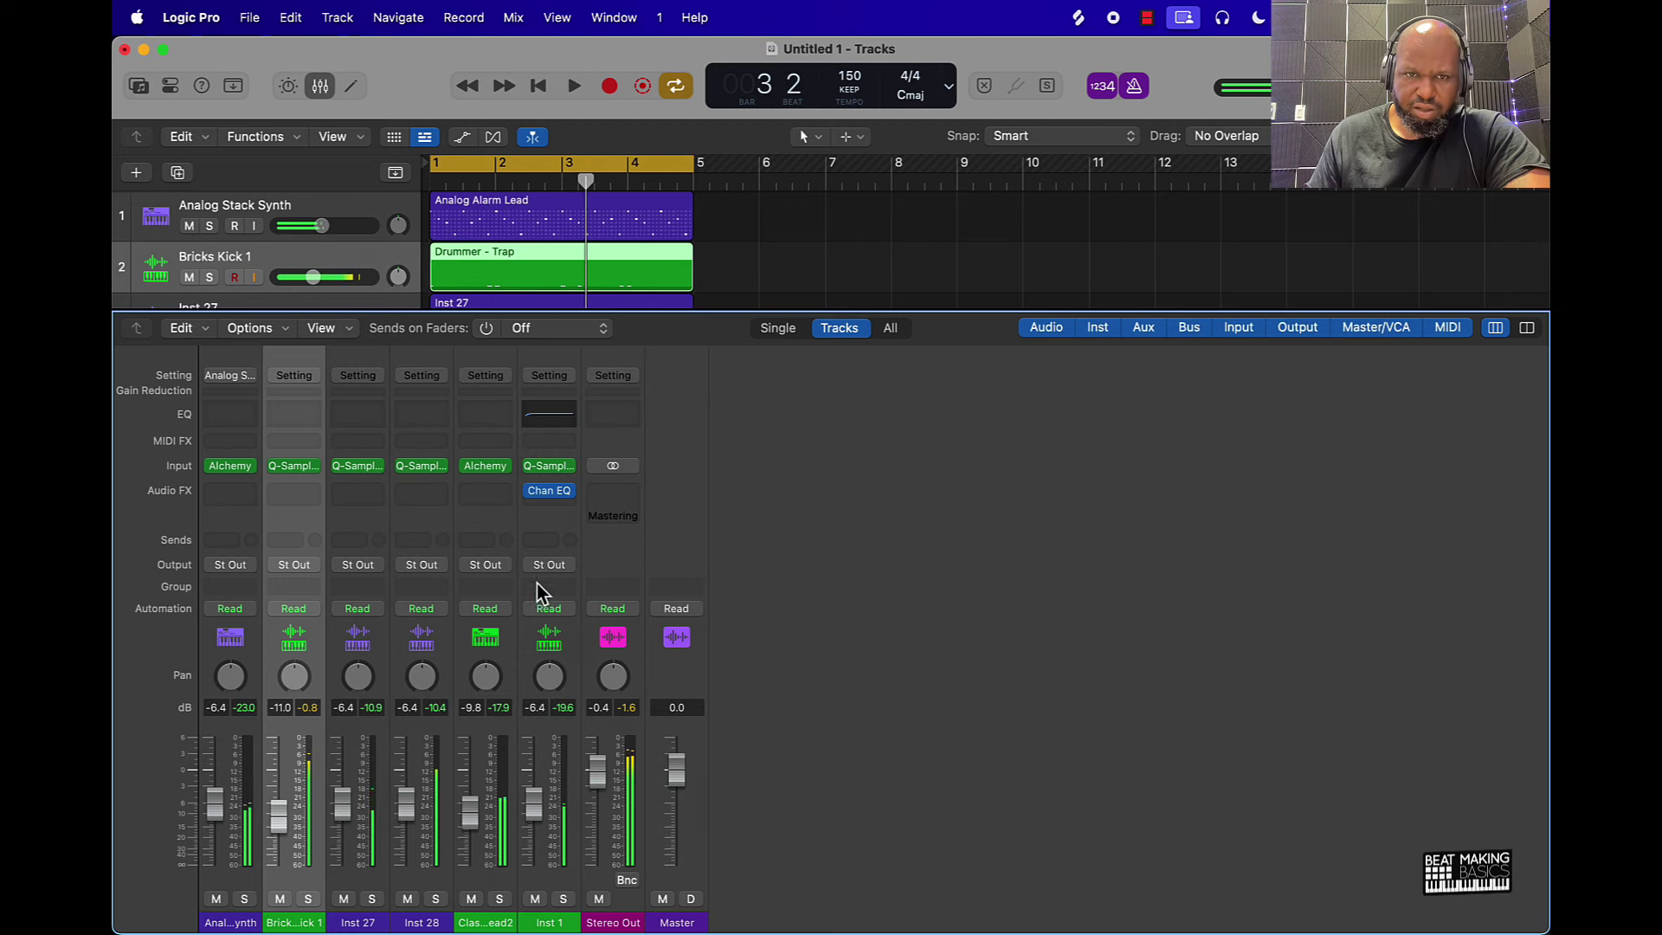
# Replace the Channel EQ on the Inst 1 channel with a Mono->Stereo ChromaVerb reverb.
pyautogui.click(569, 491)
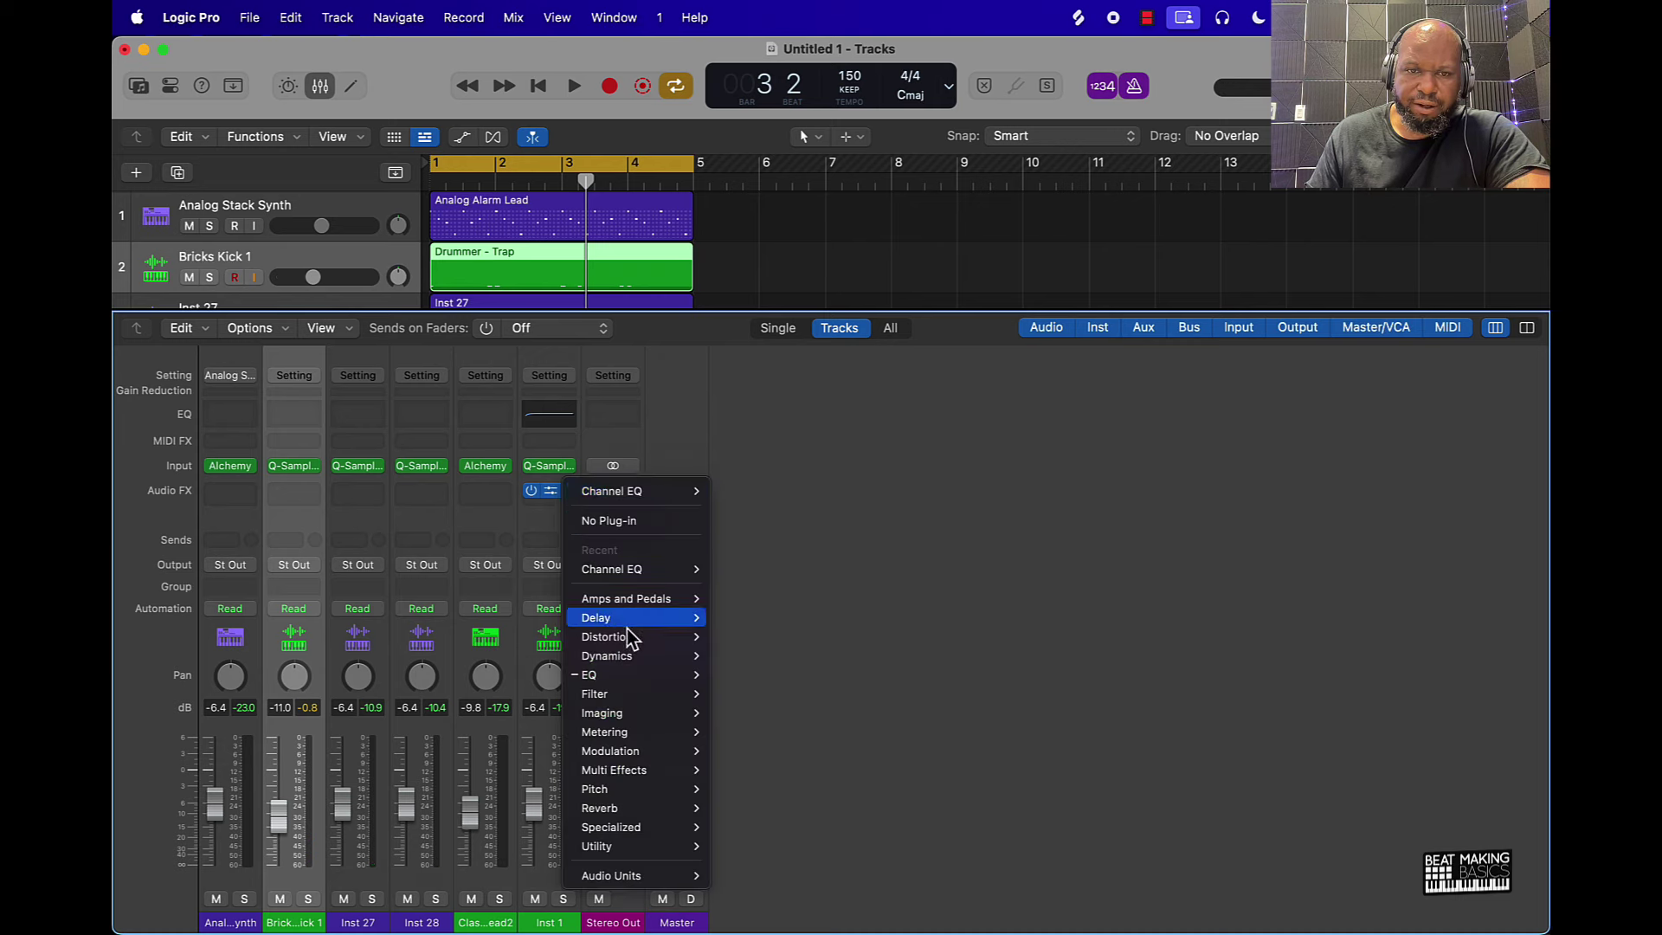
pyautogui.moveTo(632, 701)
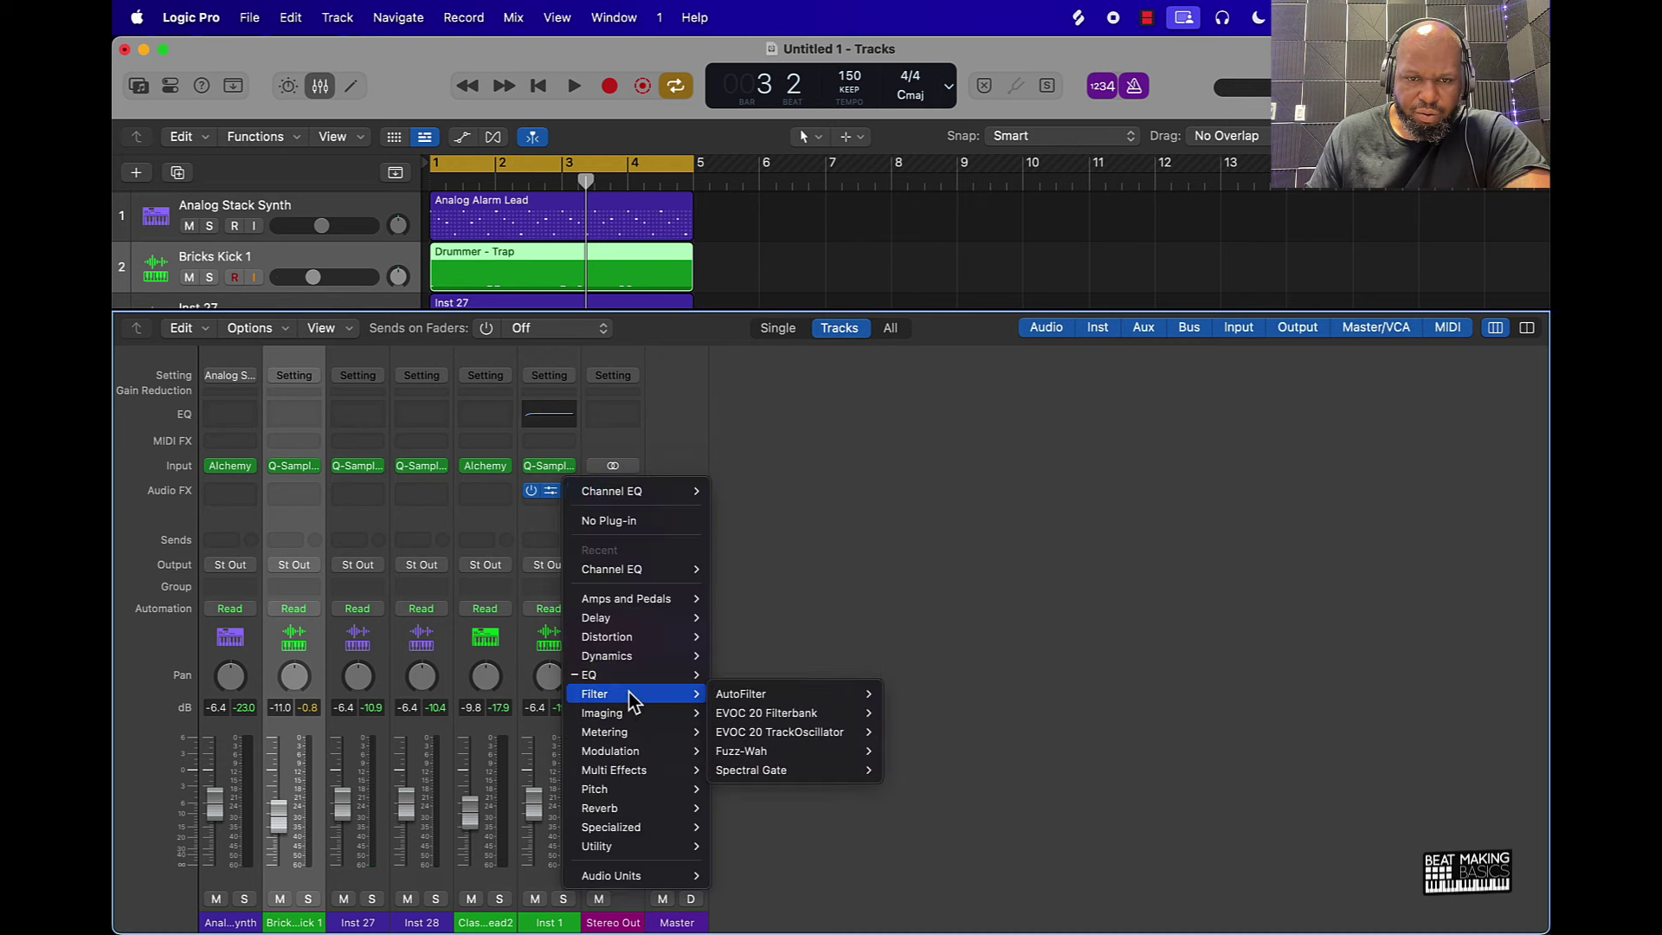
pyautogui.moveTo(645, 810)
pyautogui.moveTo(773, 813)
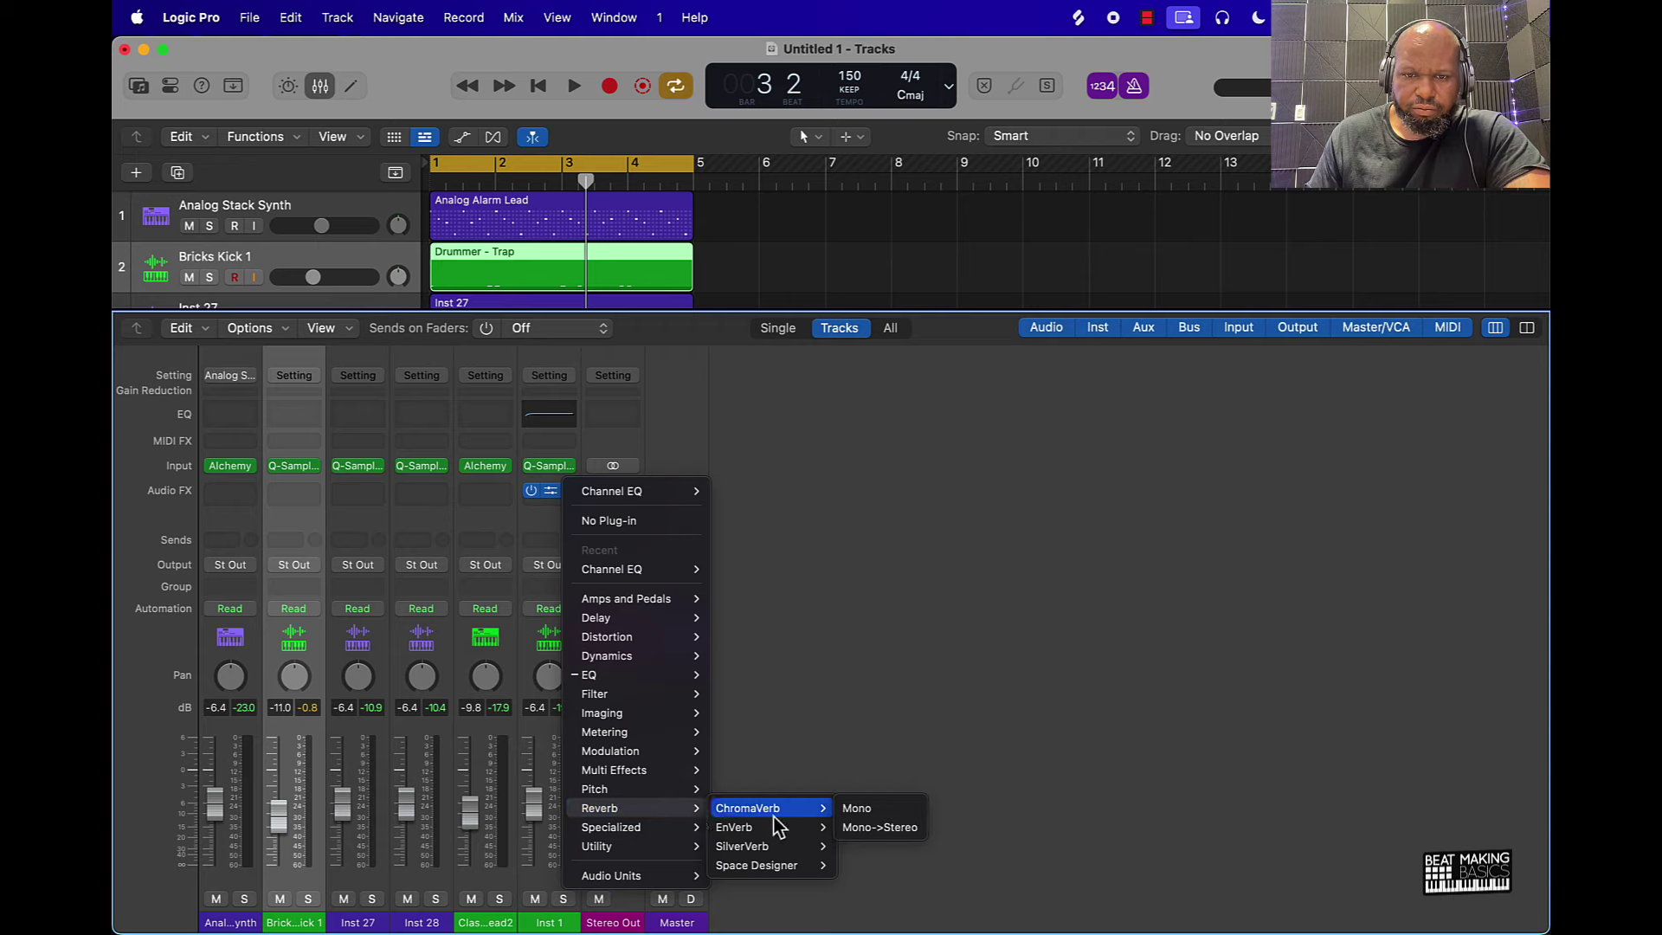
pyautogui.click(879, 828)
# During playback, set ChromaVerb's wet level to 81%, distance to 72%, decay to 6.40 s and dry level to 100%, and close the plug-in.
pyautogui.press('space')
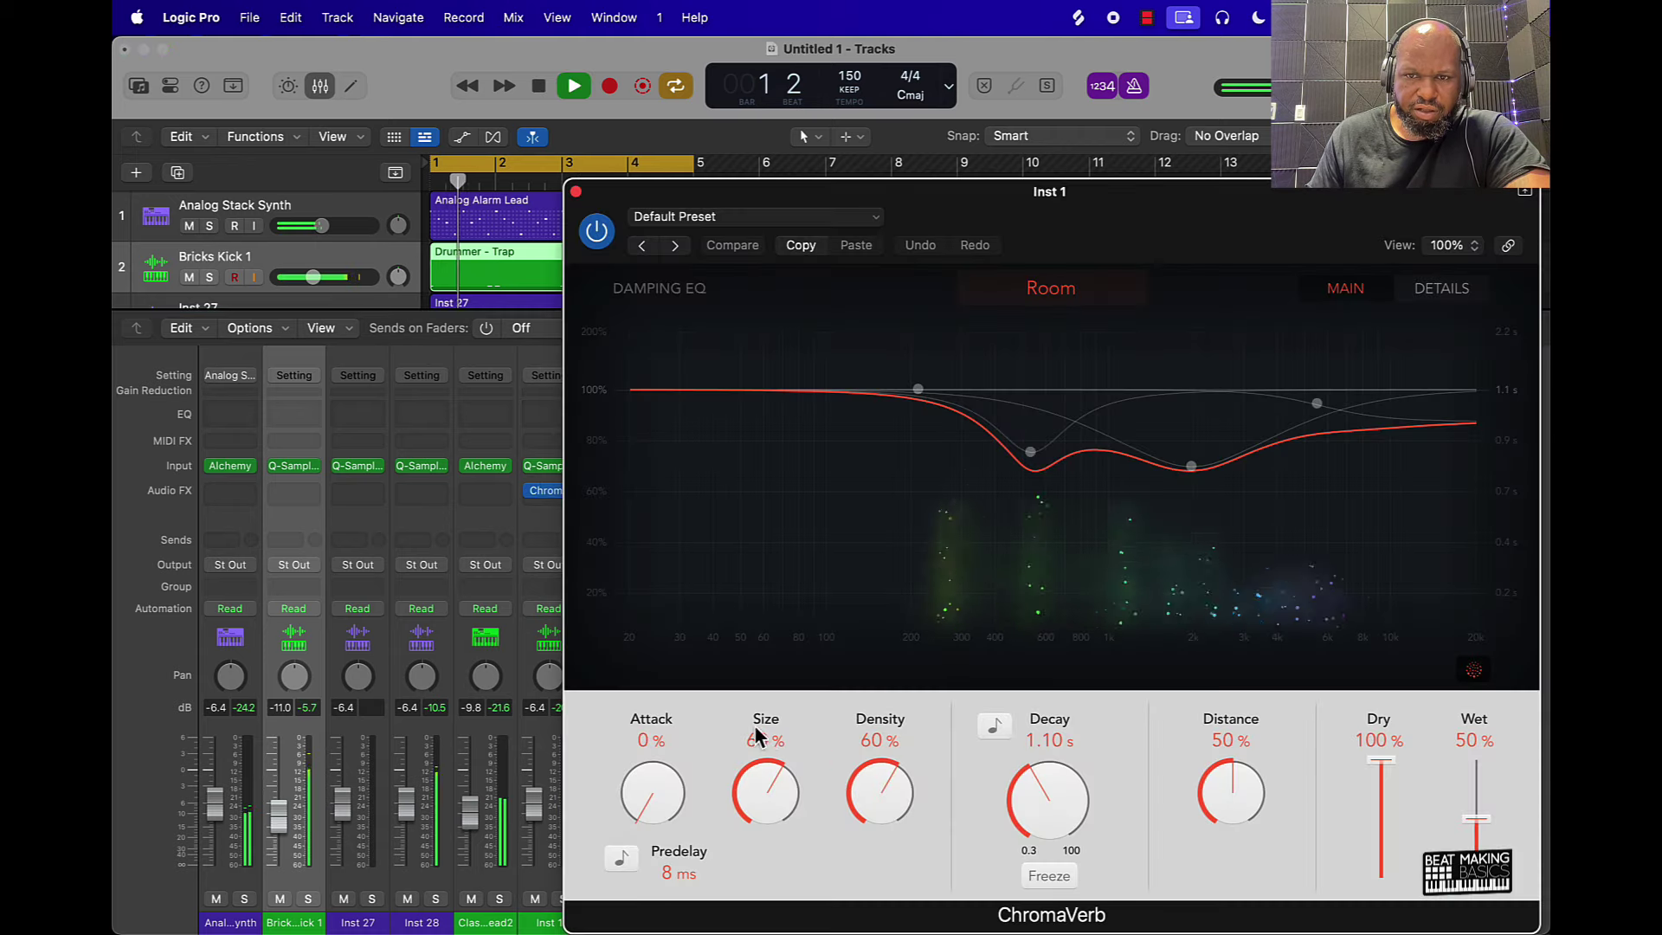
pyautogui.moveTo(1476, 837); pyautogui.dragTo(1478, 800)
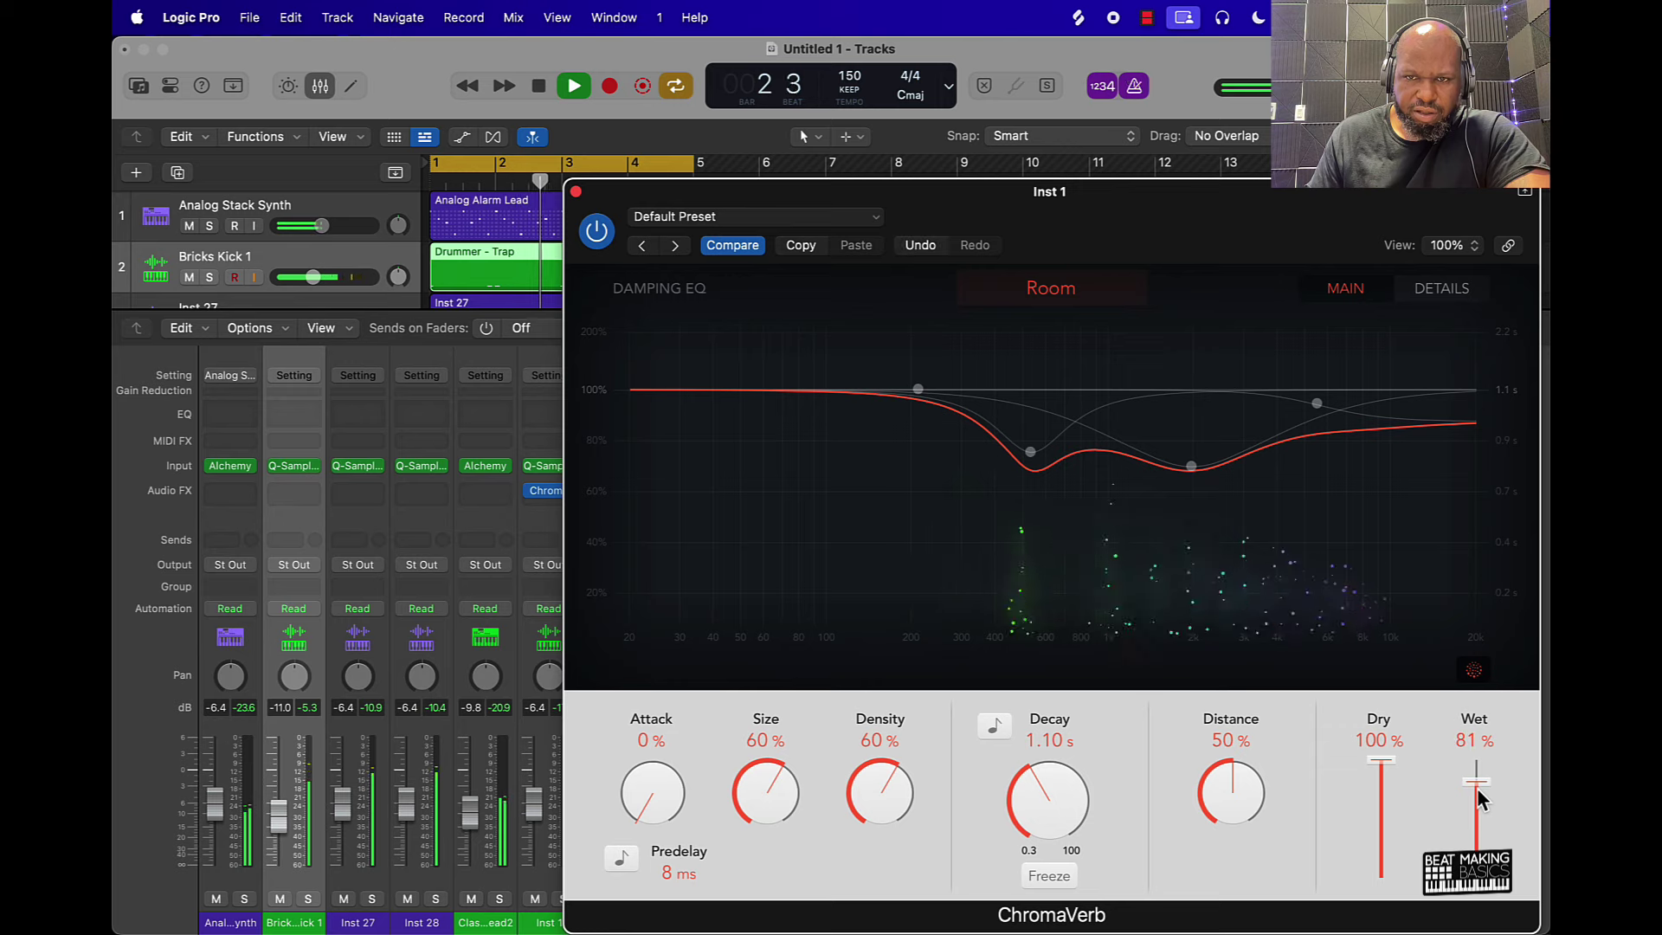
pyautogui.moveTo(1250, 789); pyautogui.dragTo(1250, 779)
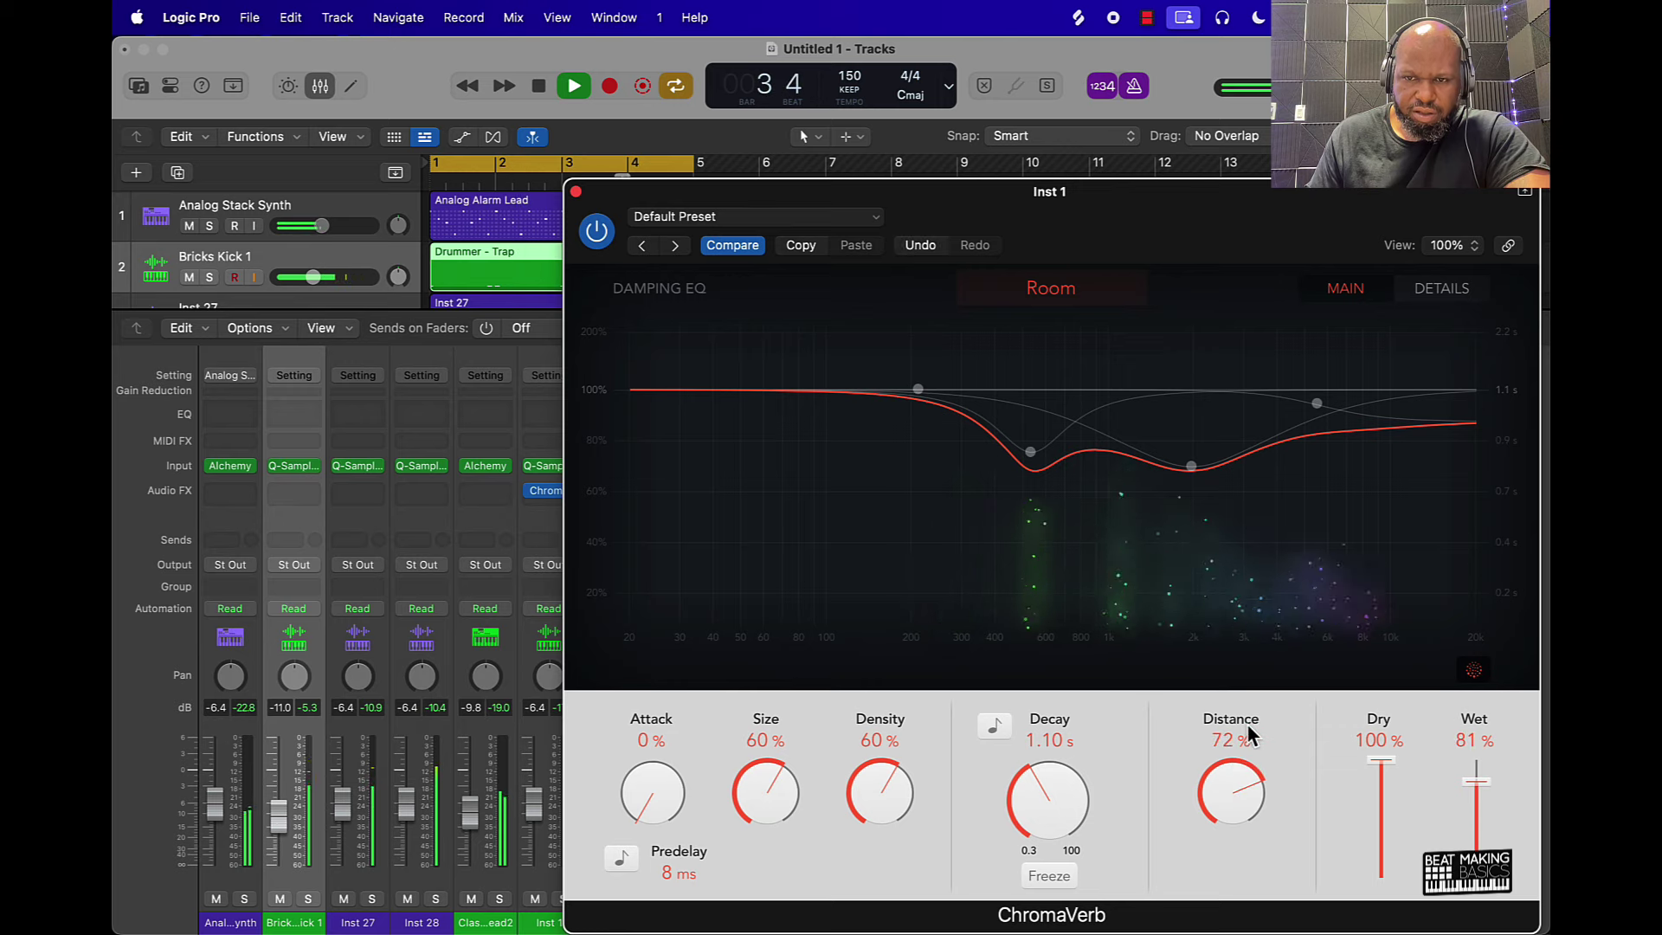
pyautogui.moveTo(1382, 762); pyautogui.dragTo(1381, 848)
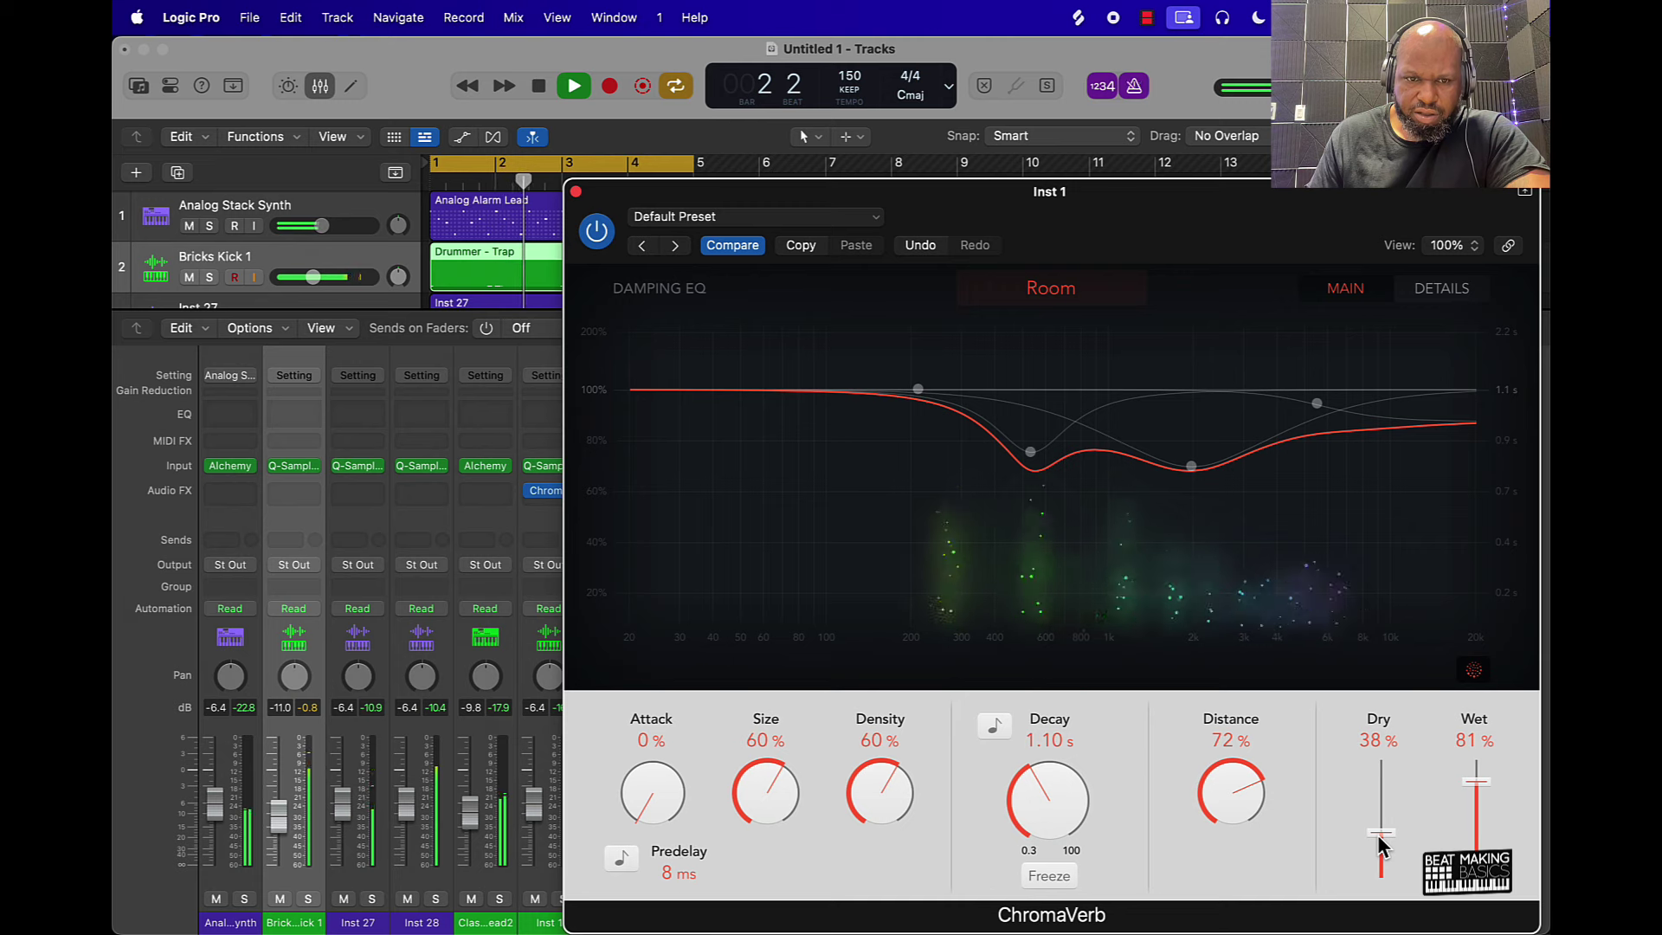
pyautogui.moveTo(1076, 816); pyautogui.dragTo(1054, 734)
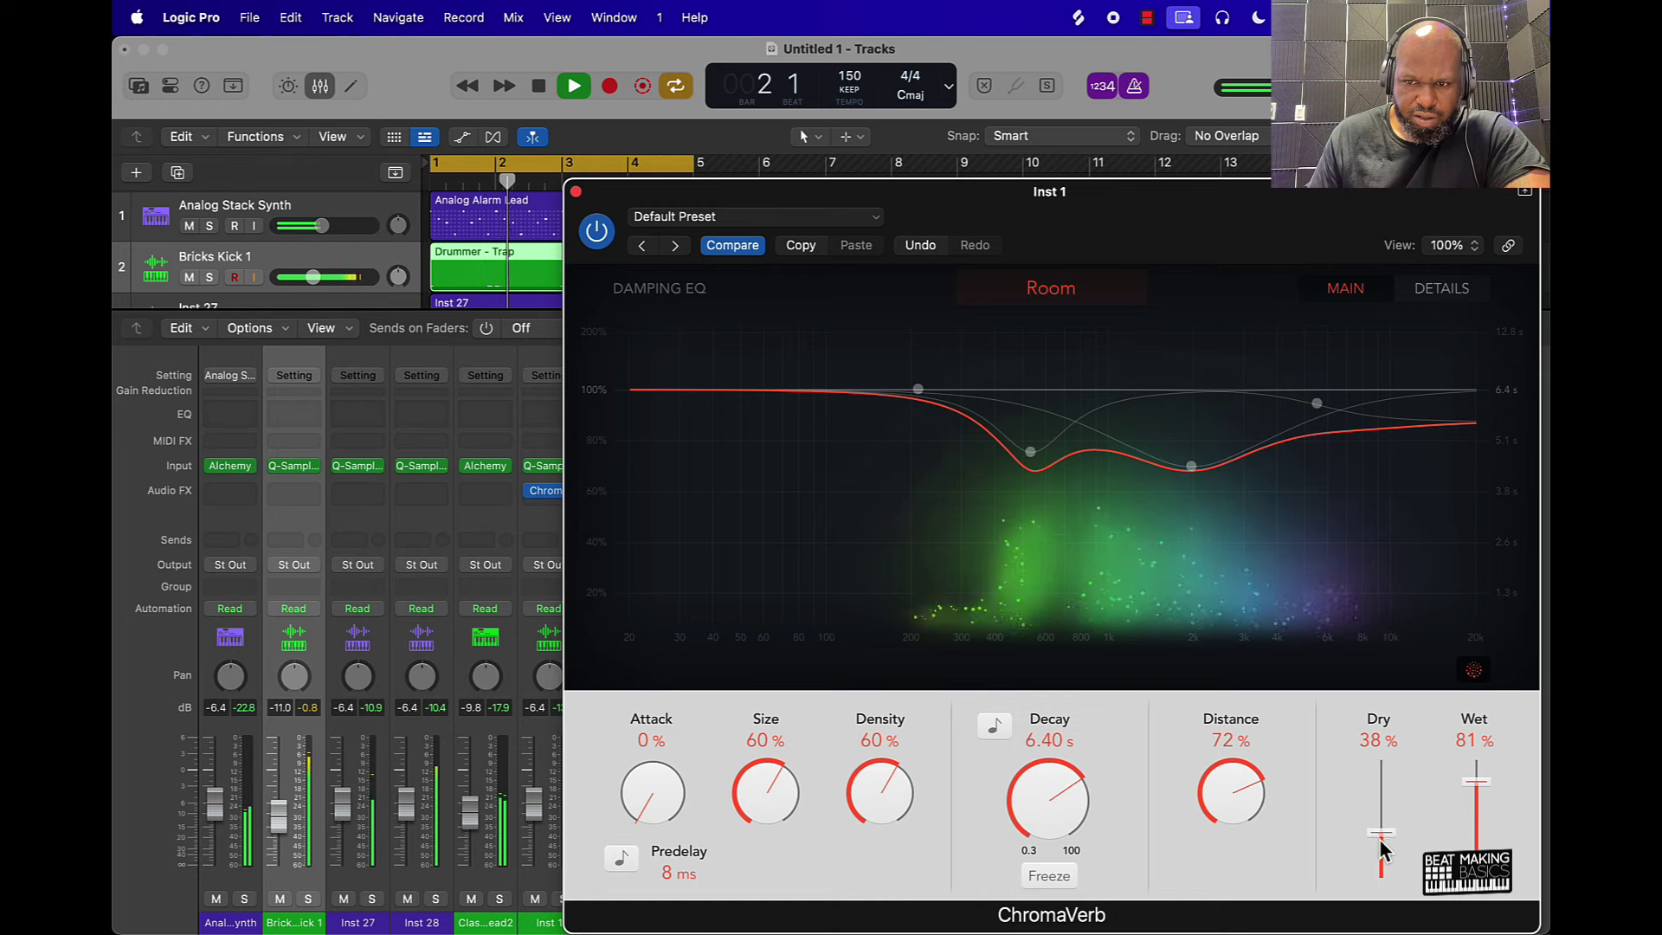
pyautogui.moveTo(1382, 851); pyautogui.dragTo(1381, 743)
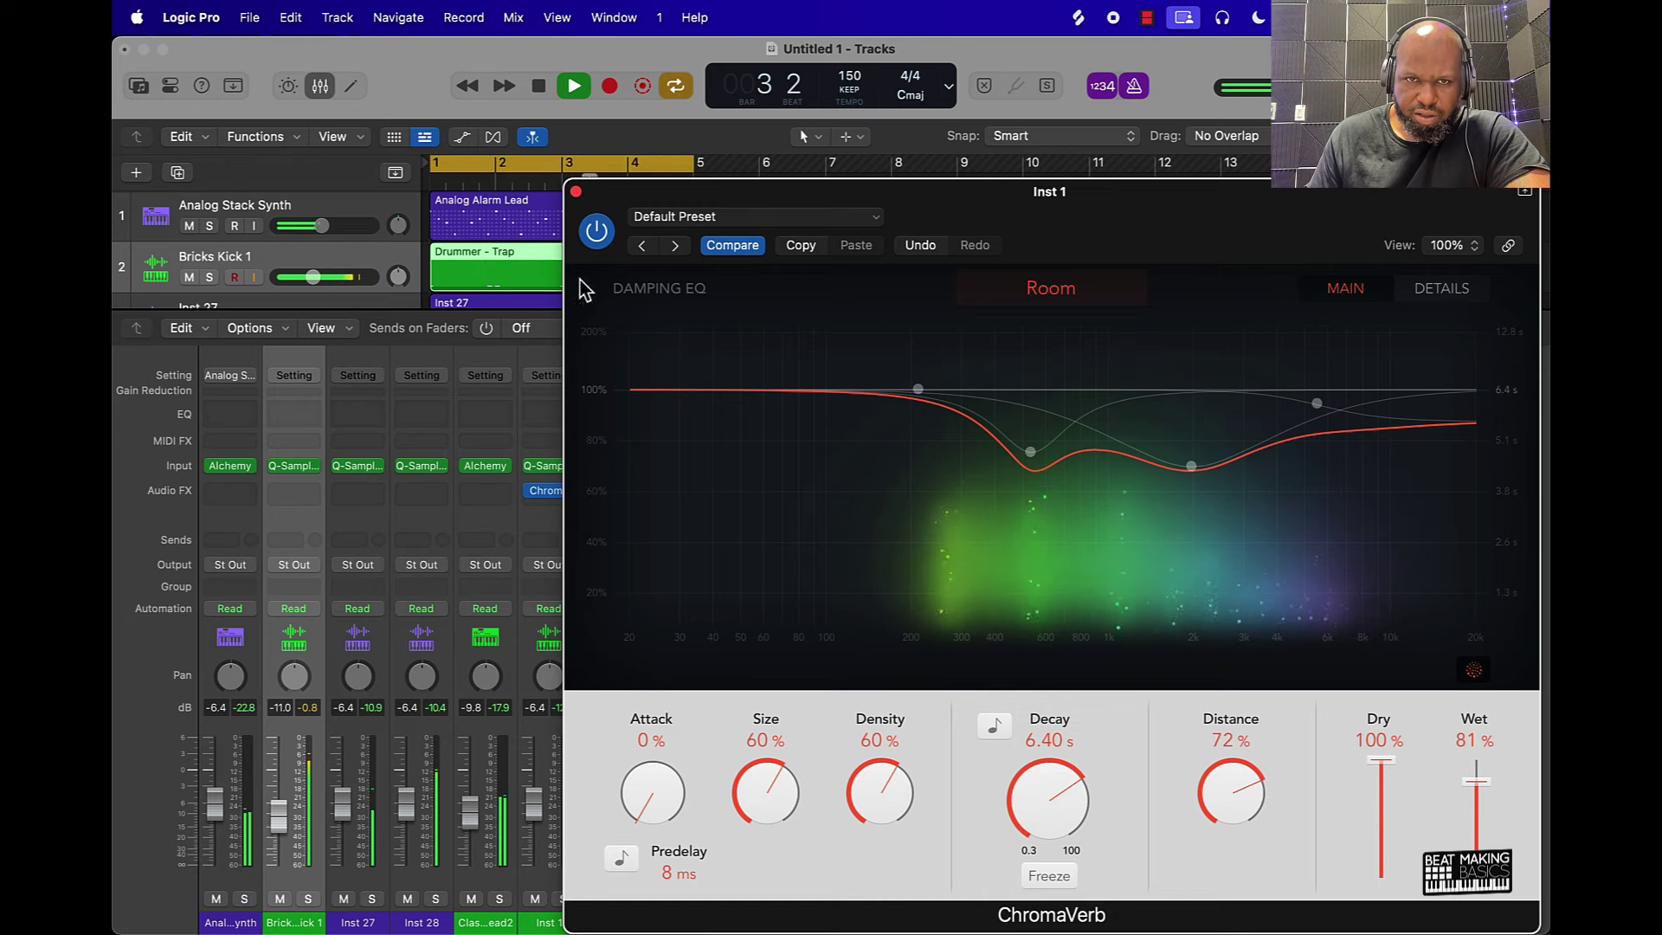
pyautogui.click(576, 192)
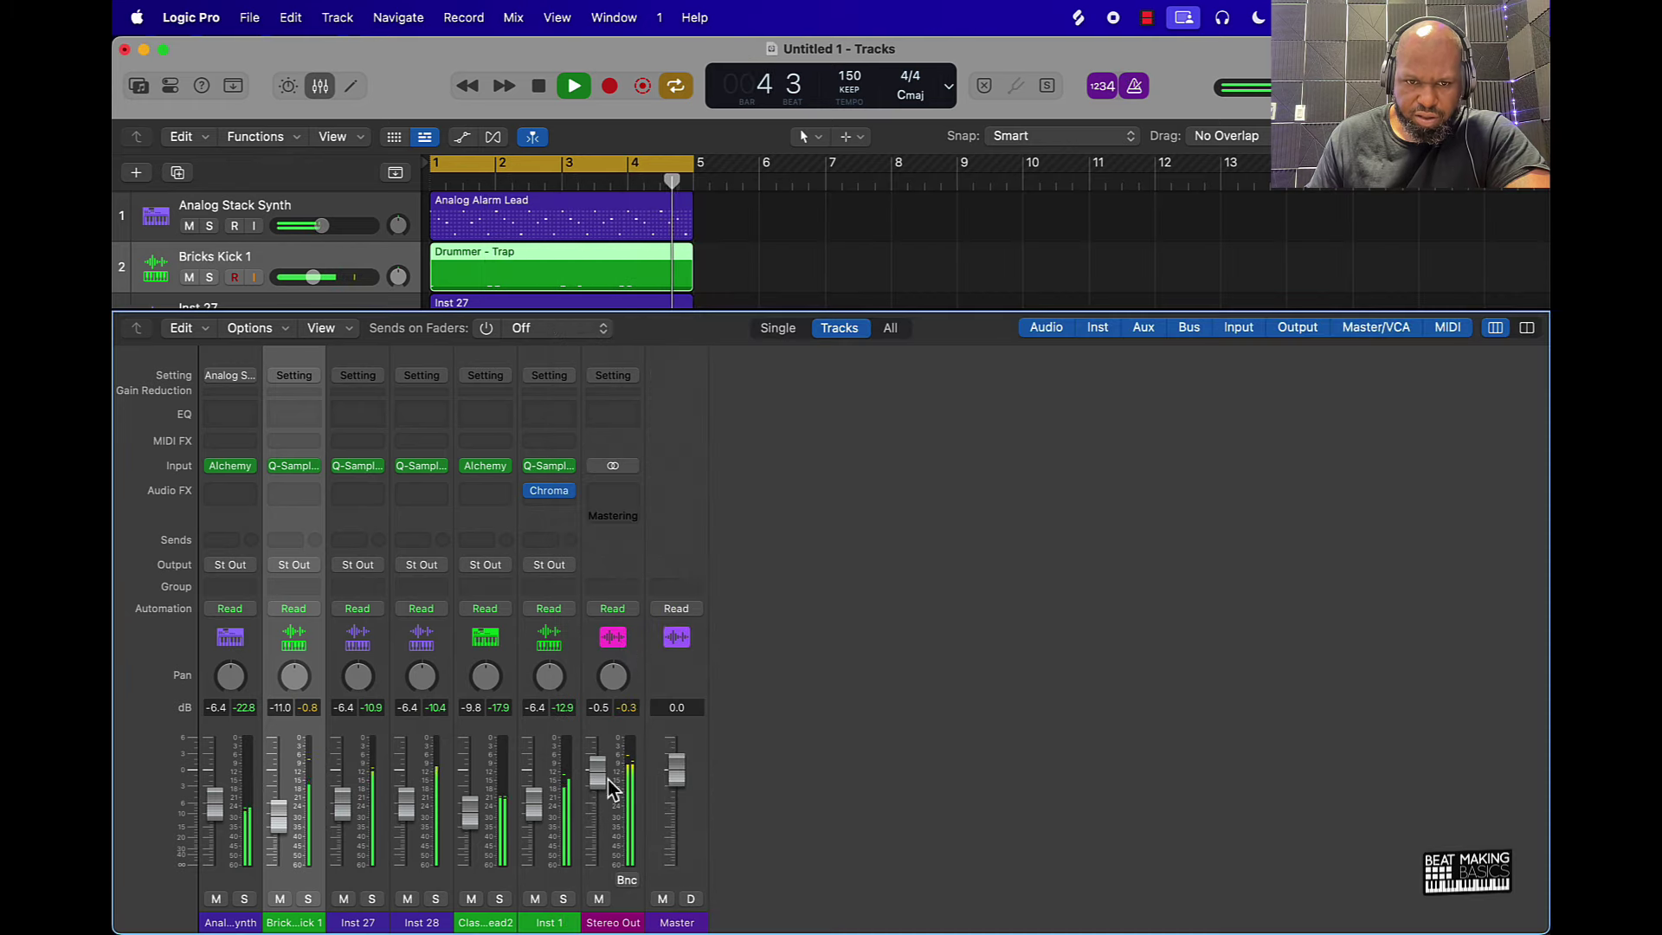
# Lower the Inst 1 channel fader to -11.6 dB and stop playback.
pyautogui.moveTo(534, 803); pyautogui.dragTo(534, 816)
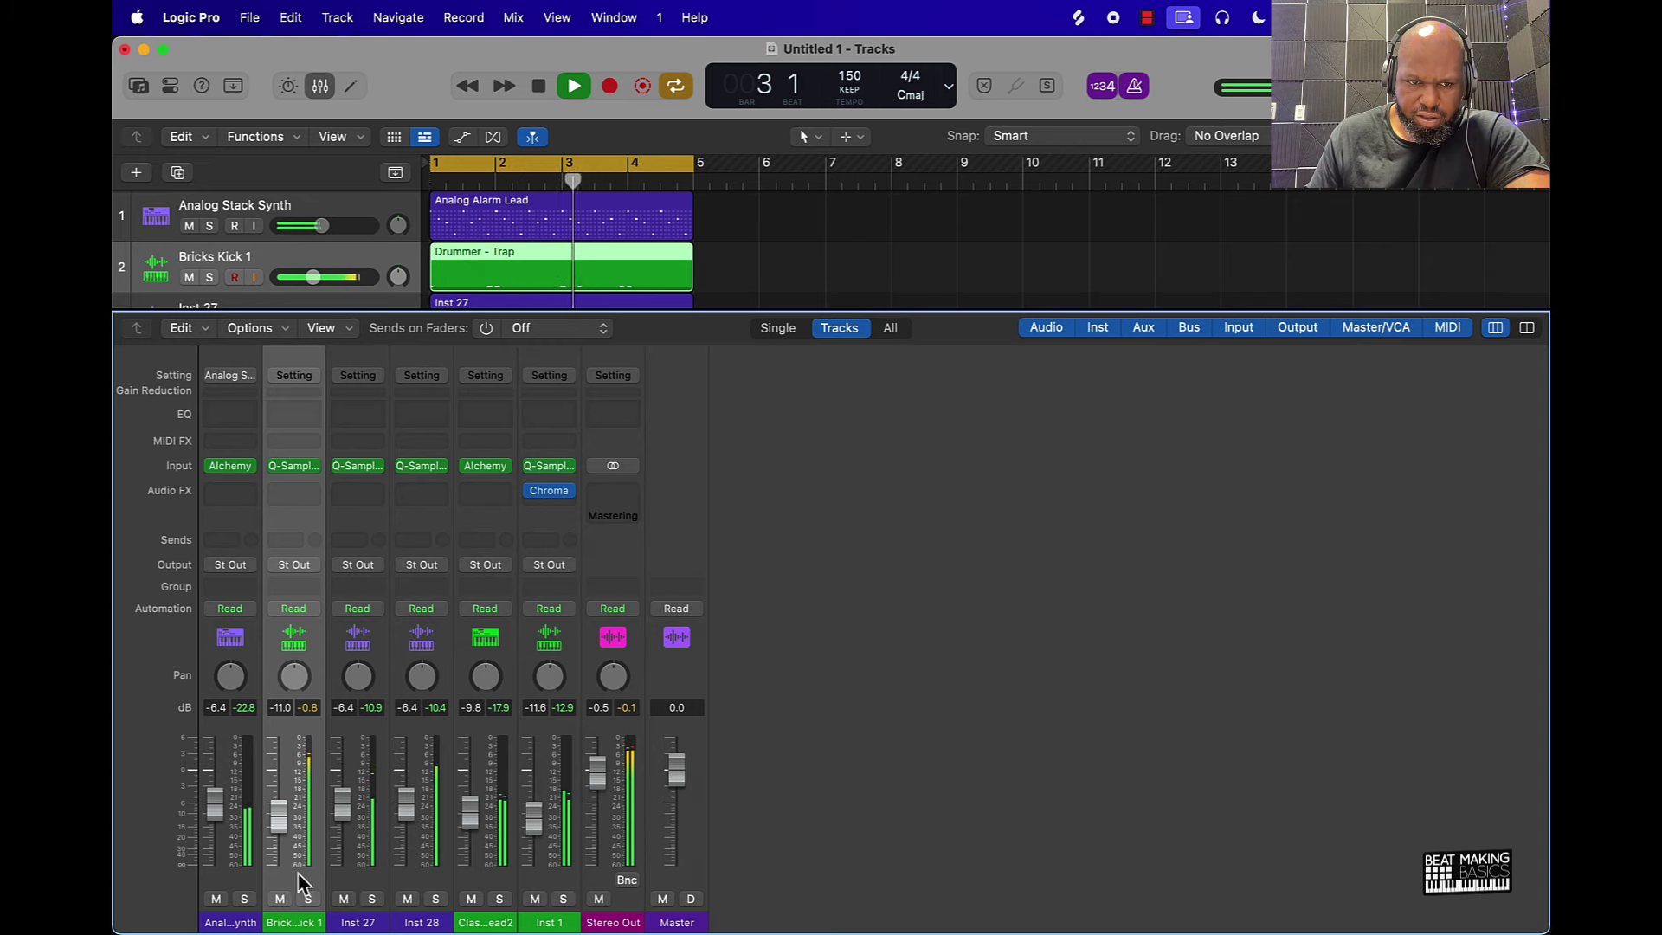
pyautogui.click(779, 245)
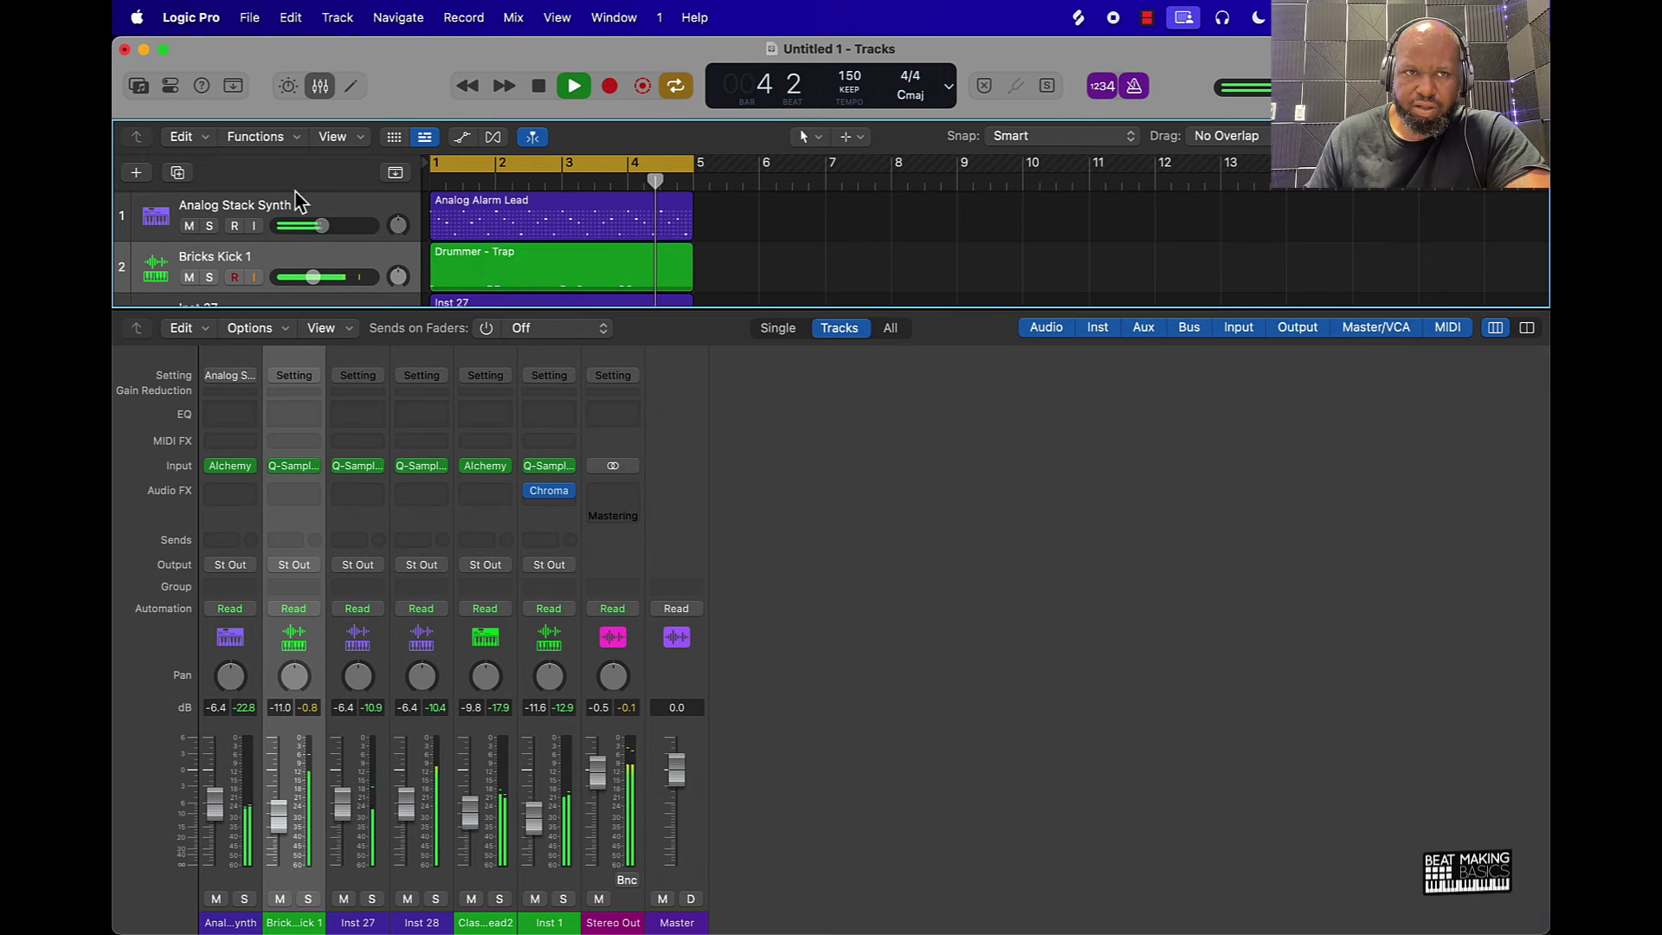
pyautogui.press('space')
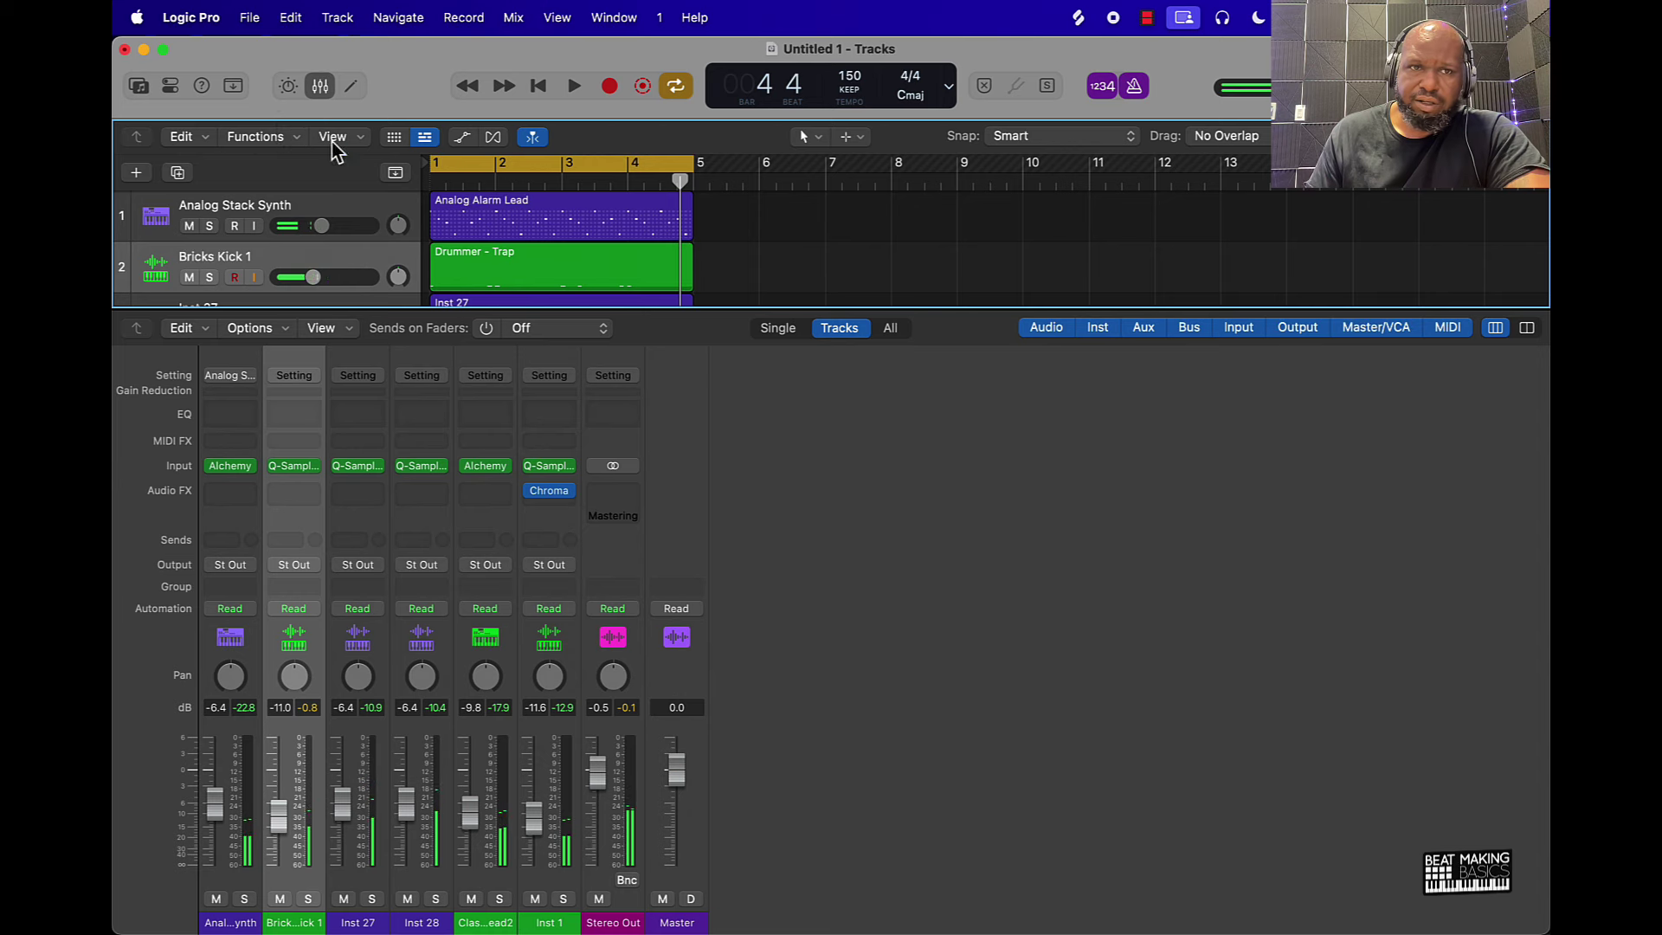
# Close the Mixer and briefly view the Piano Roll editor, leaving only the Tracks area open.
pyautogui.click(321, 86)
pyautogui.click(353, 88)
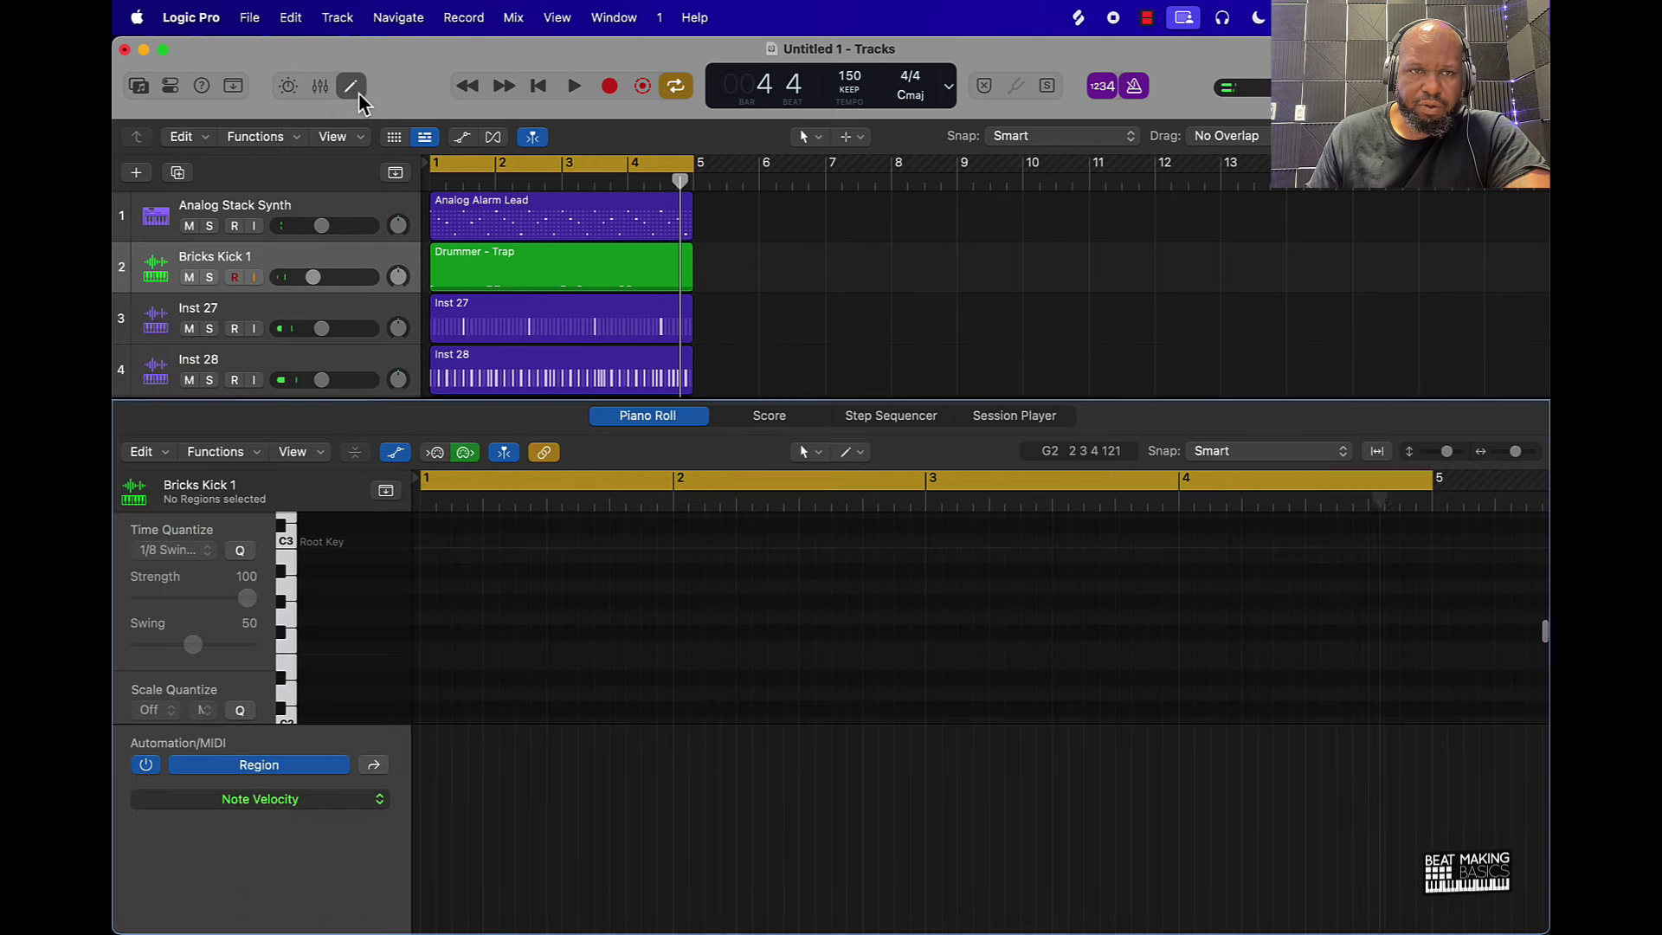
pyautogui.click(355, 91)
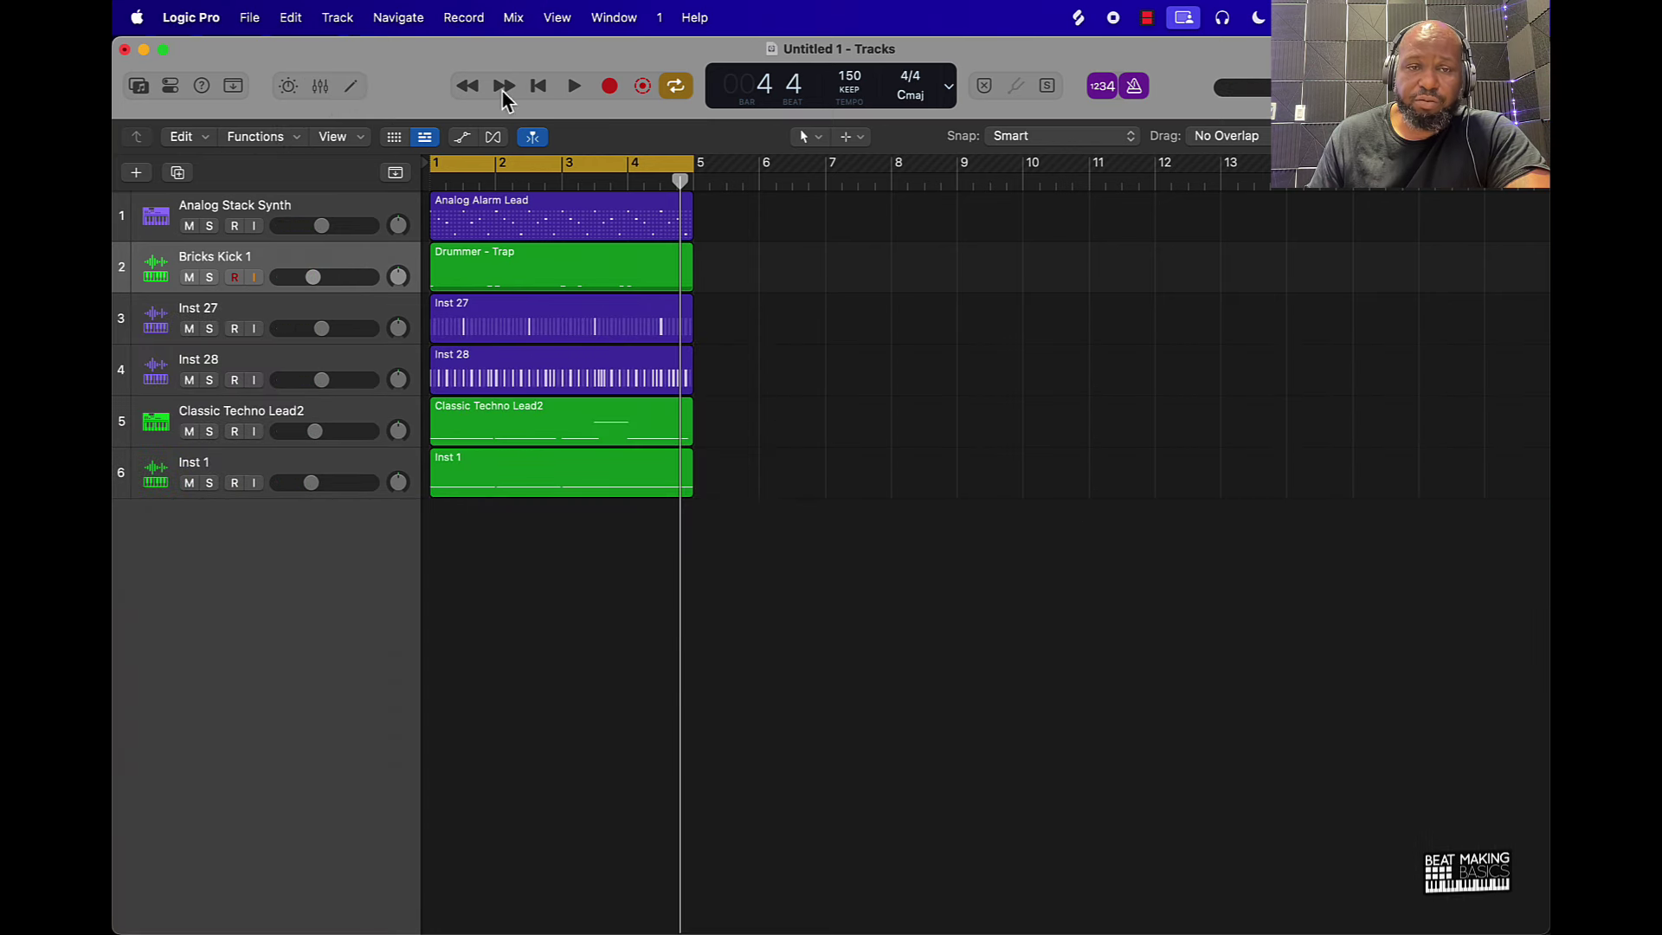
# Move the playhead forward to bar 7 and return it to the start of the project at bar 1.
pyautogui.press('.')
pyautogui.press('.')
pyautogui.press('.')
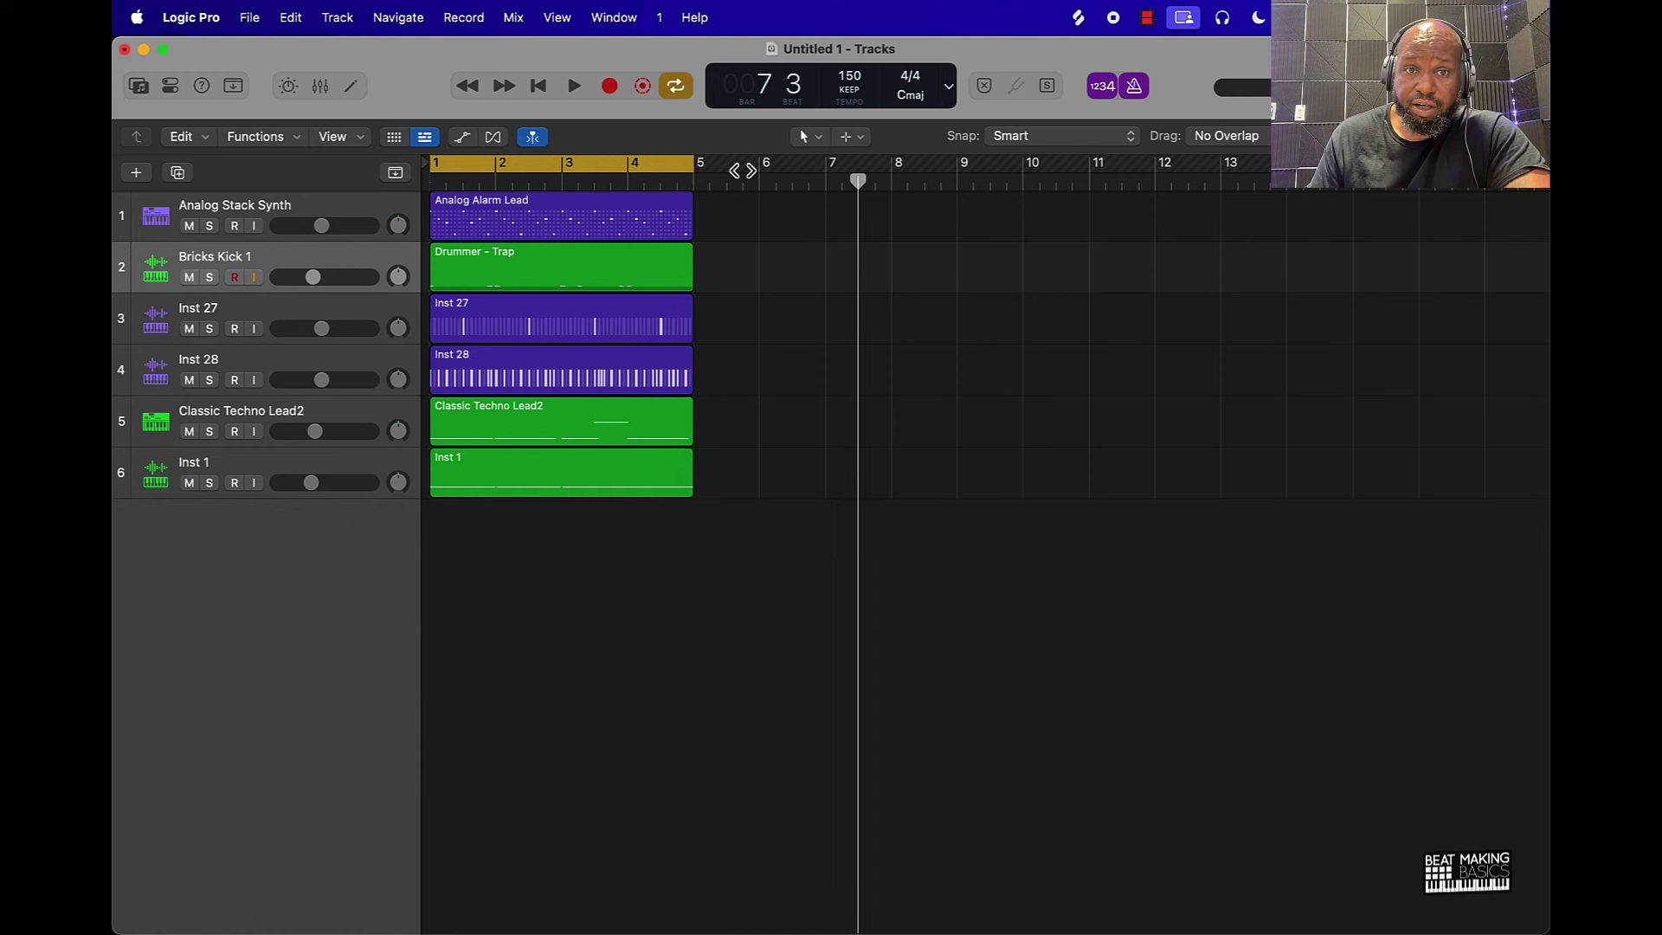
pyautogui.click(468, 86)
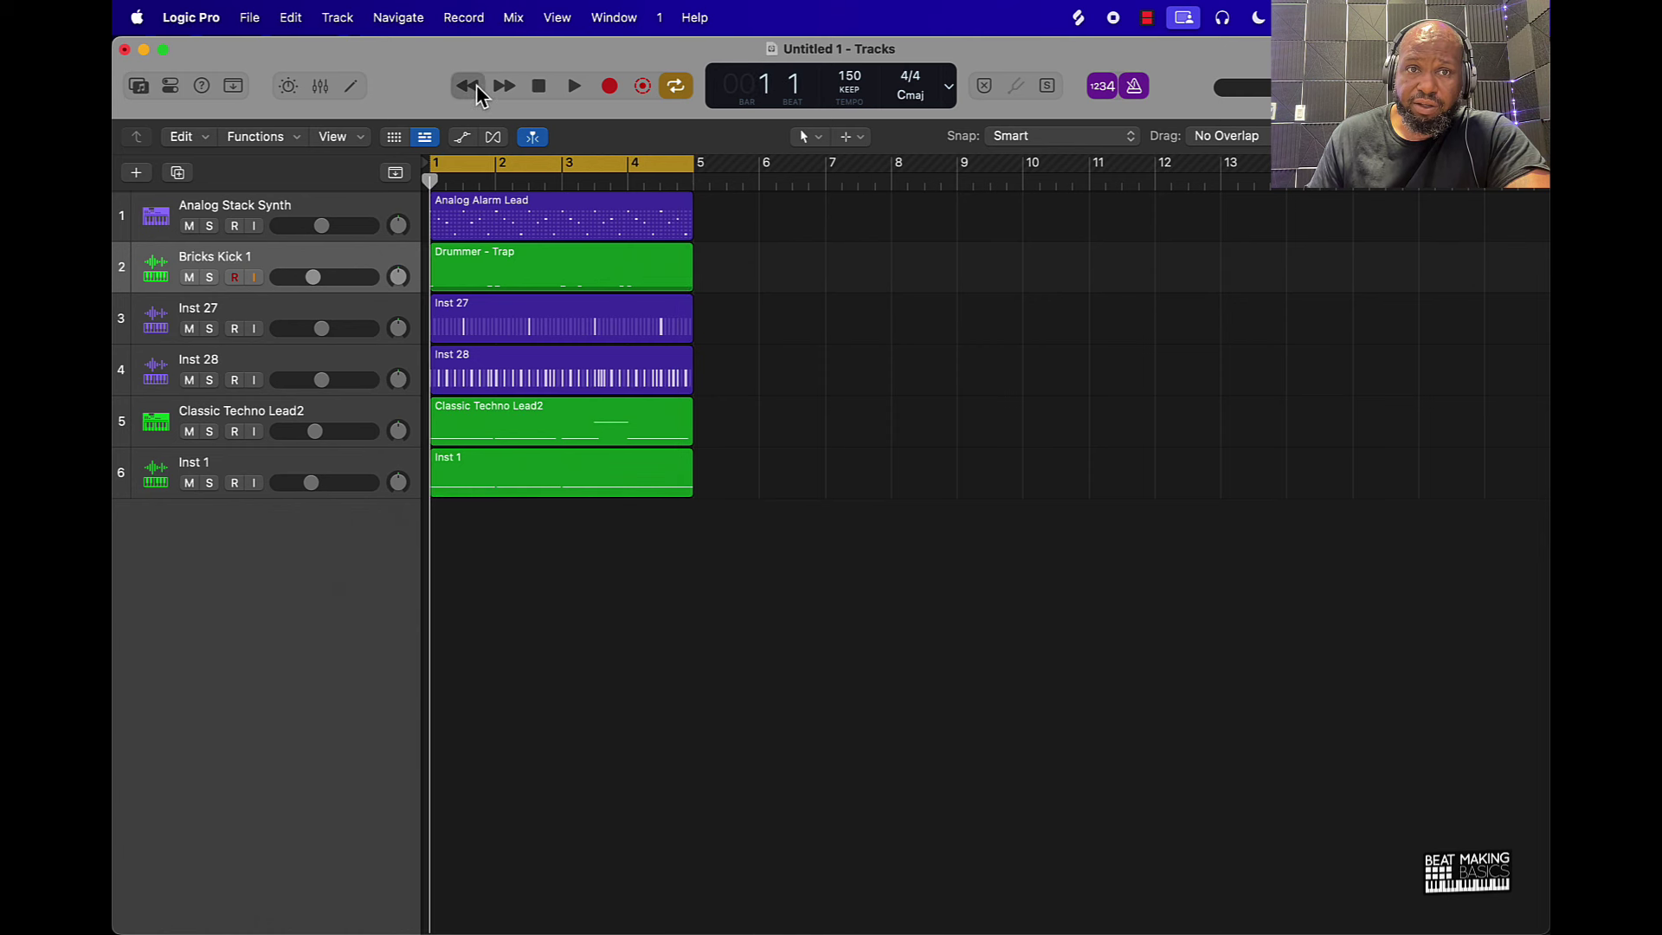
pyautogui.click(502, 89)
pyautogui.click(467, 88)
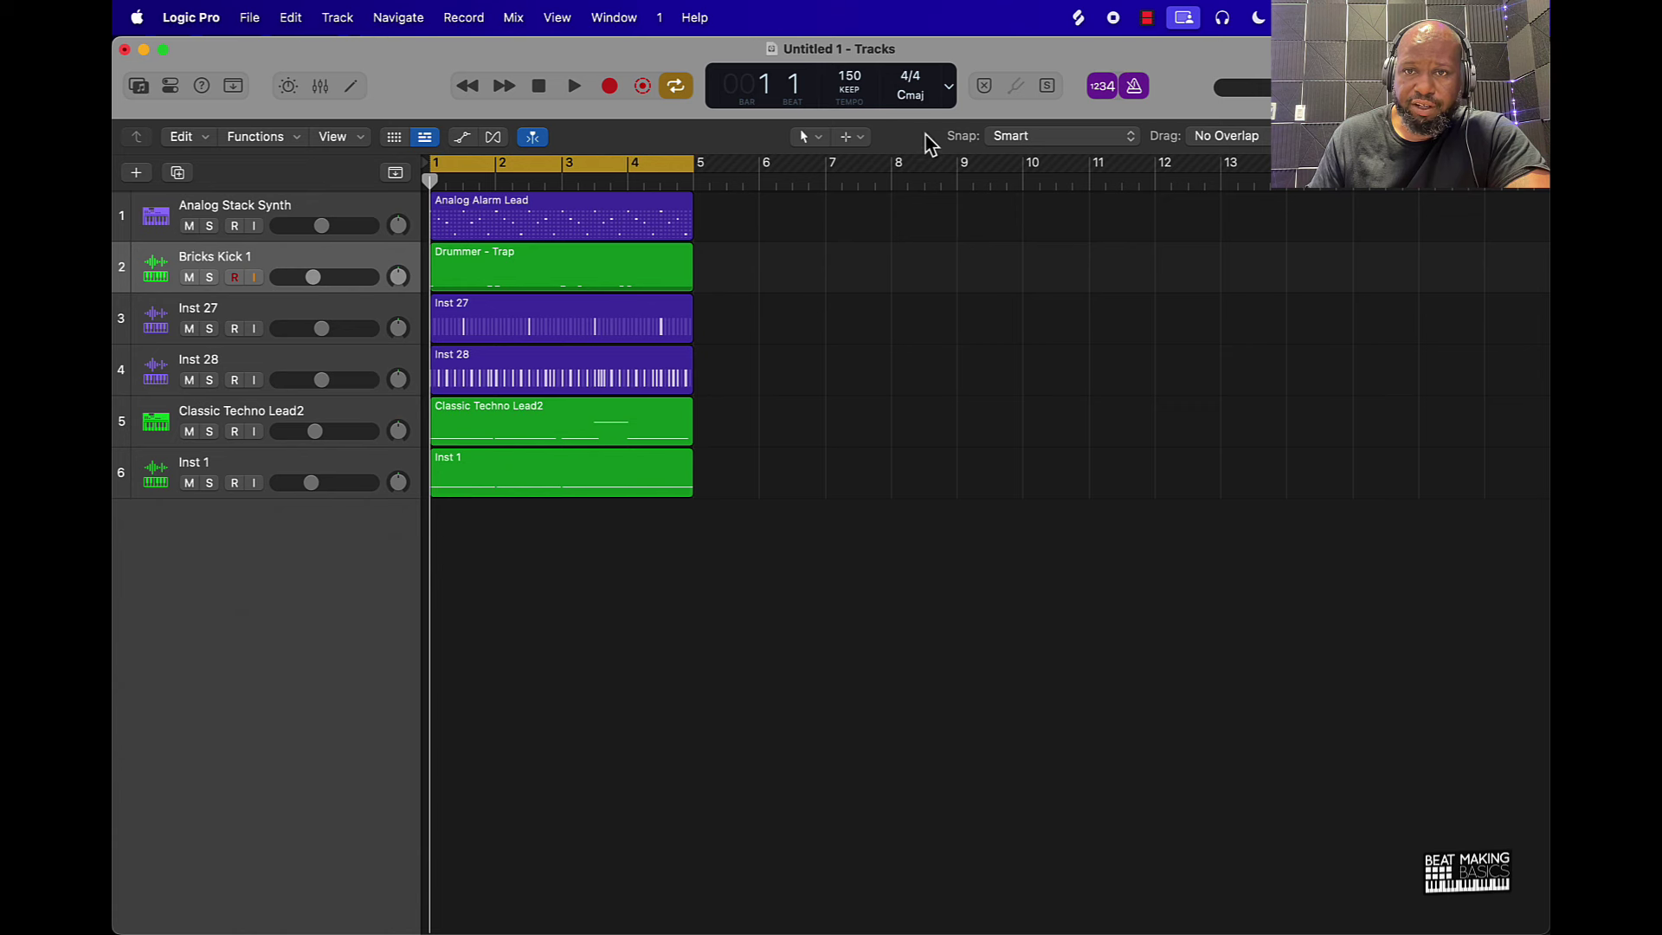
# Switch Replace mode and Solo mode on and back off.
pyautogui.click(985, 87)
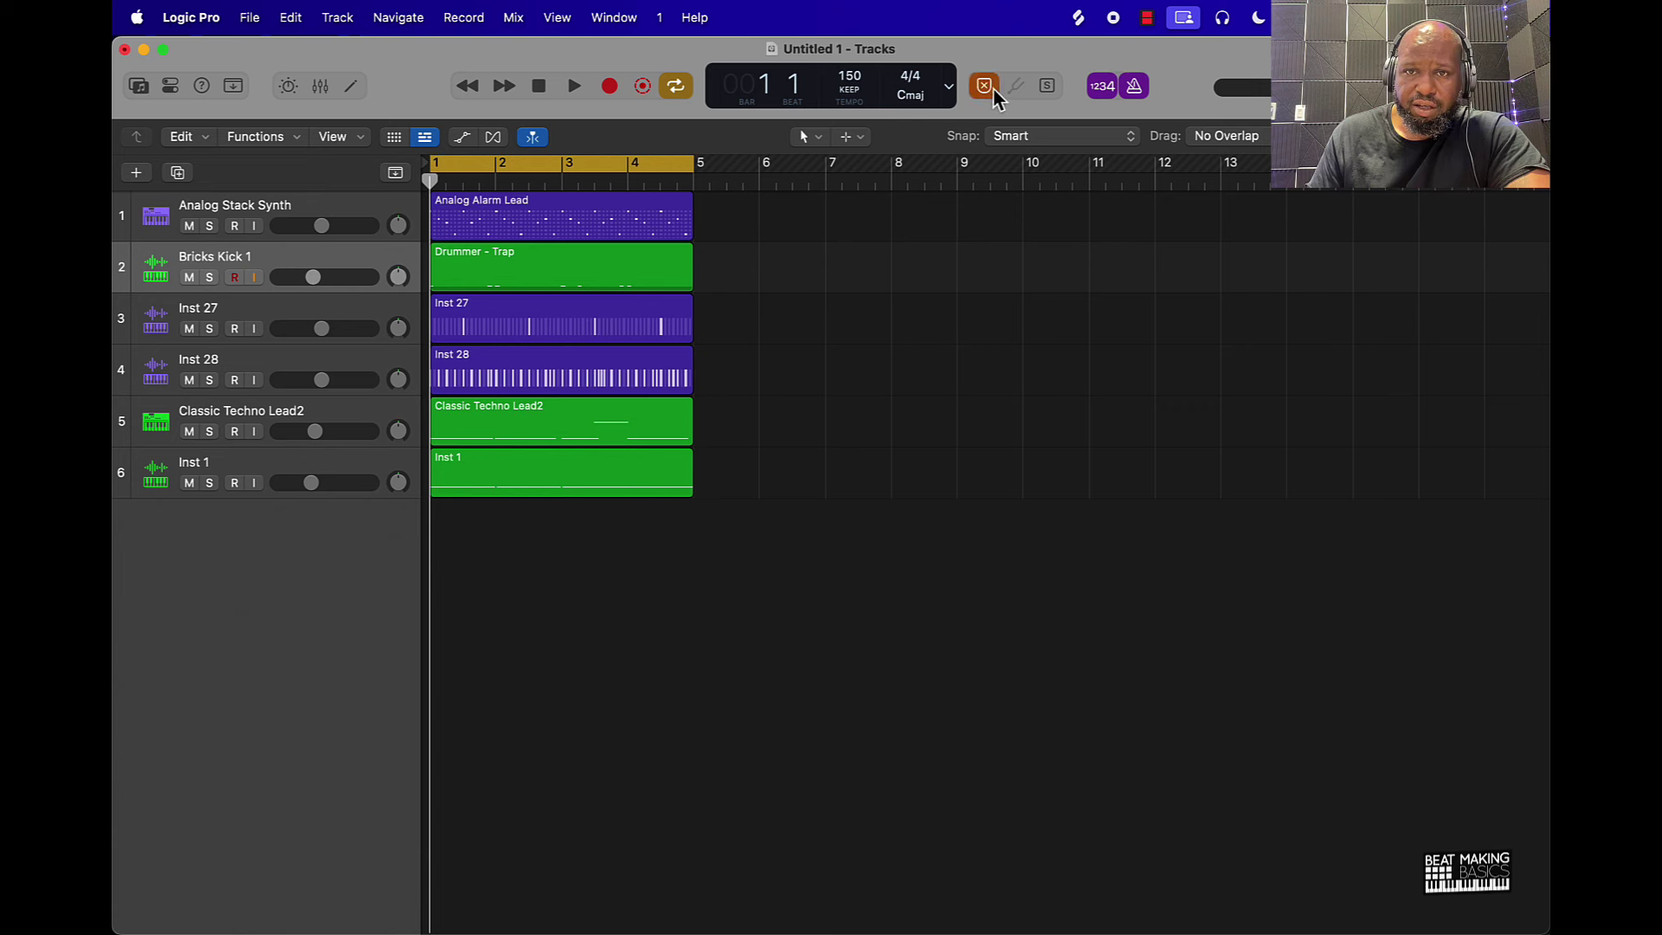
pyautogui.click(1046, 87)
pyautogui.click(1049, 86)
pyautogui.click(1047, 87)
pyautogui.click(1047, 87)
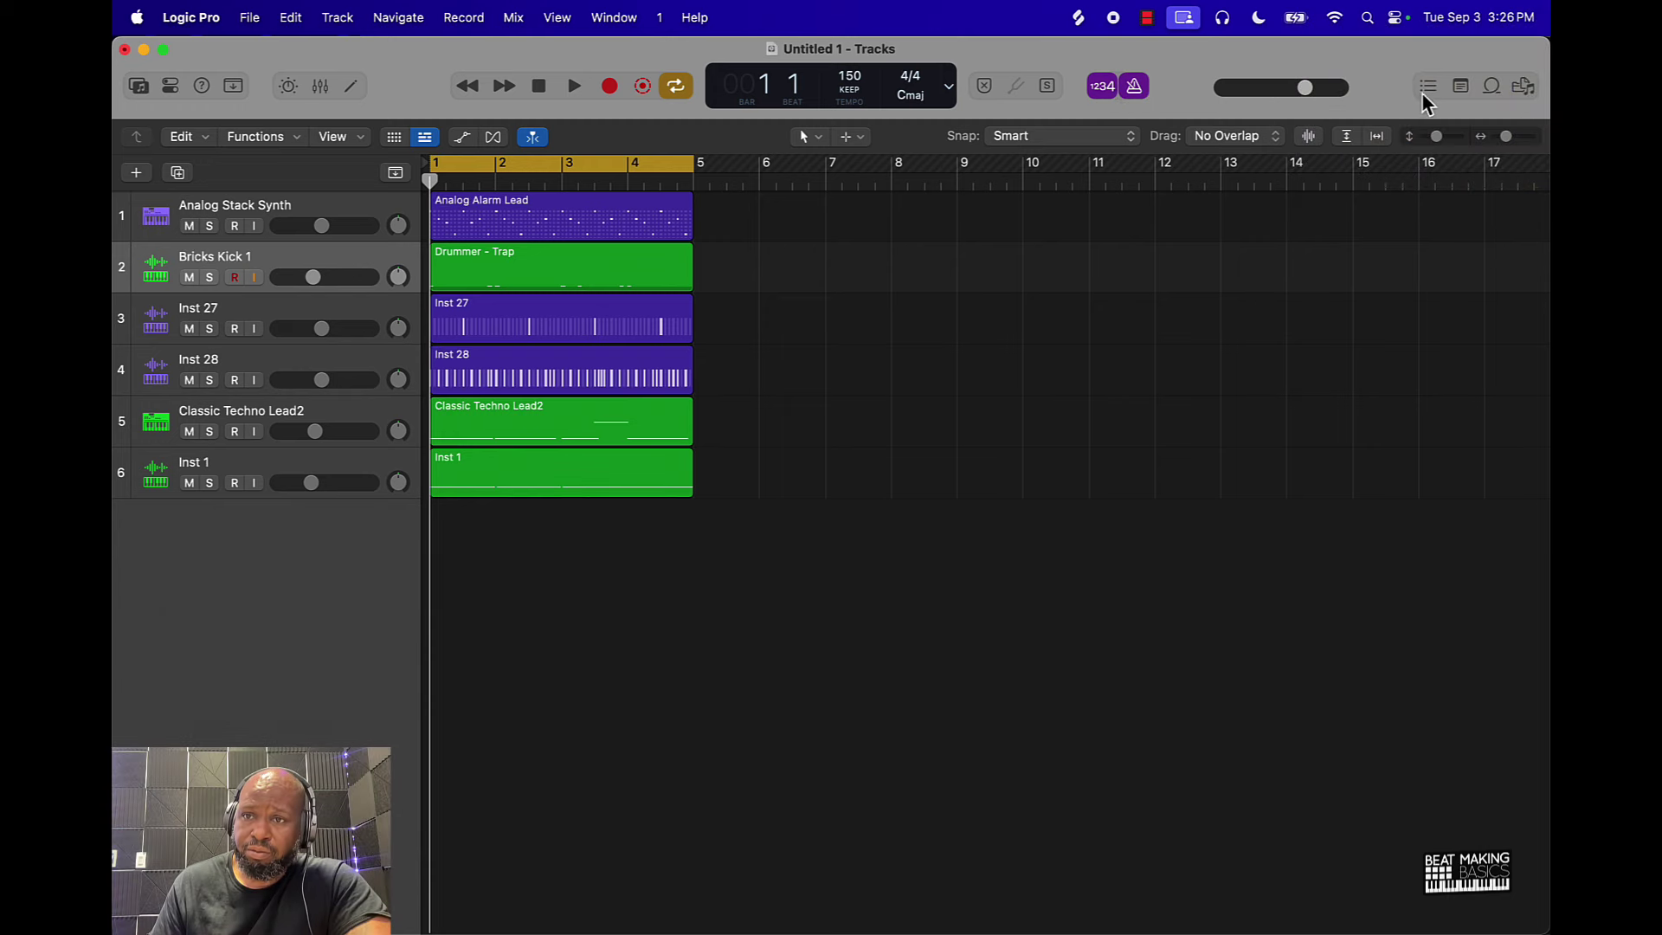
# Look through the event, marker and signature lists and the project notes.
pyautogui.click(1426, 88)
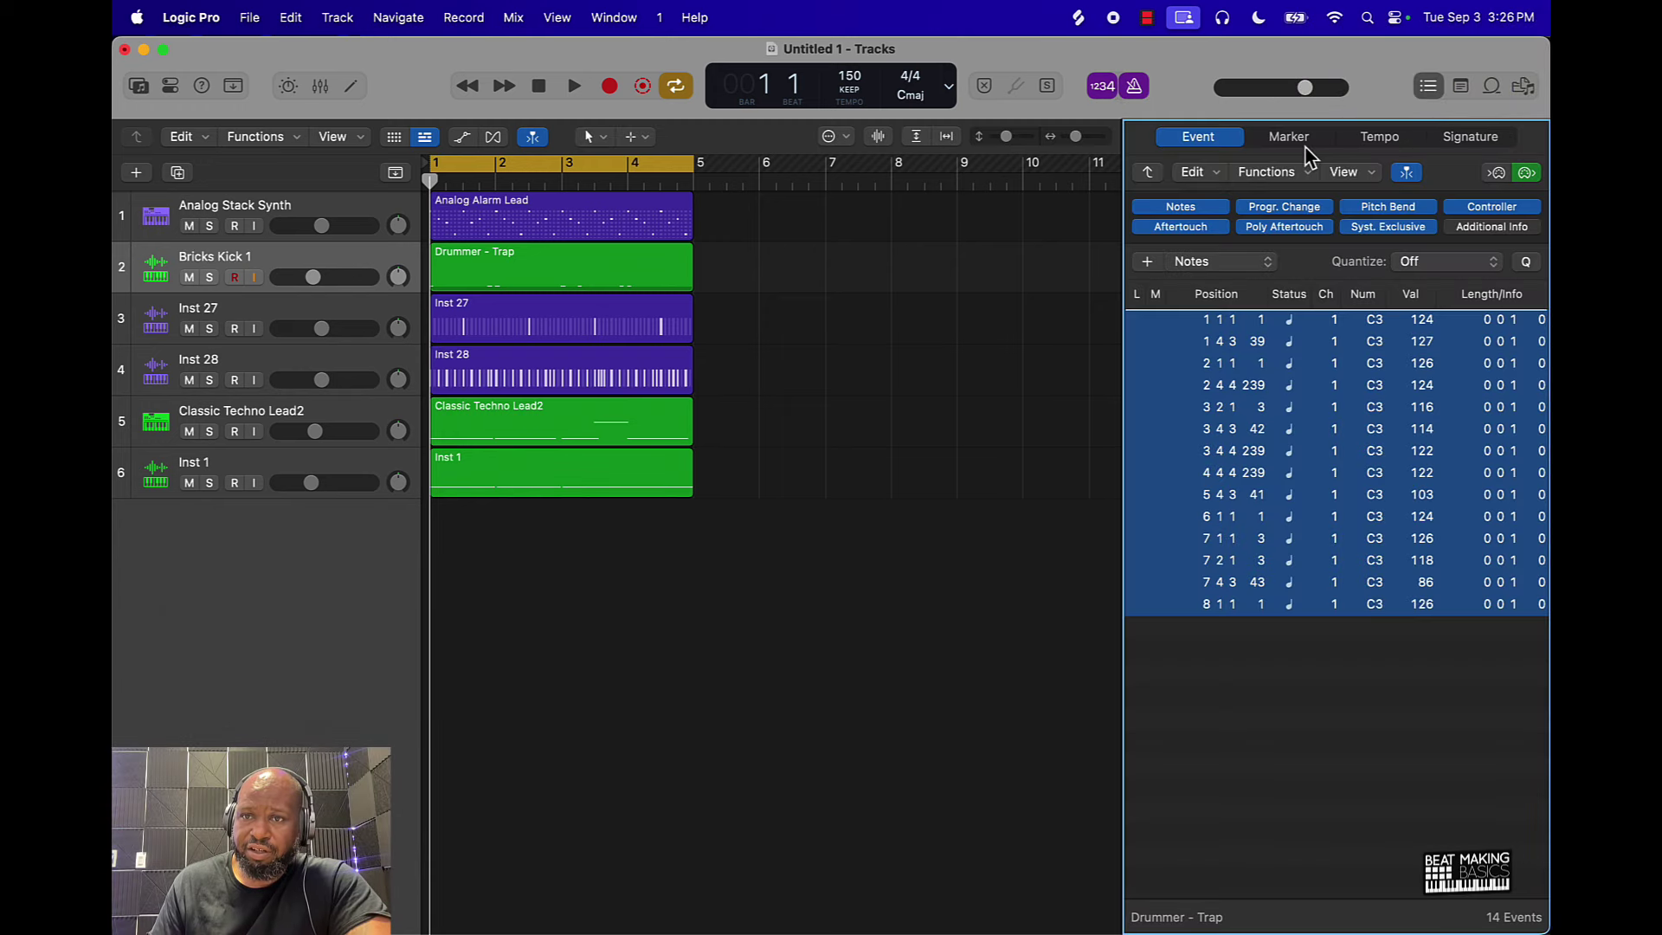
pyautogui.click(1298, 140)
pyautogui.click(1471, 139)
pyautogui.click(1460, 87)
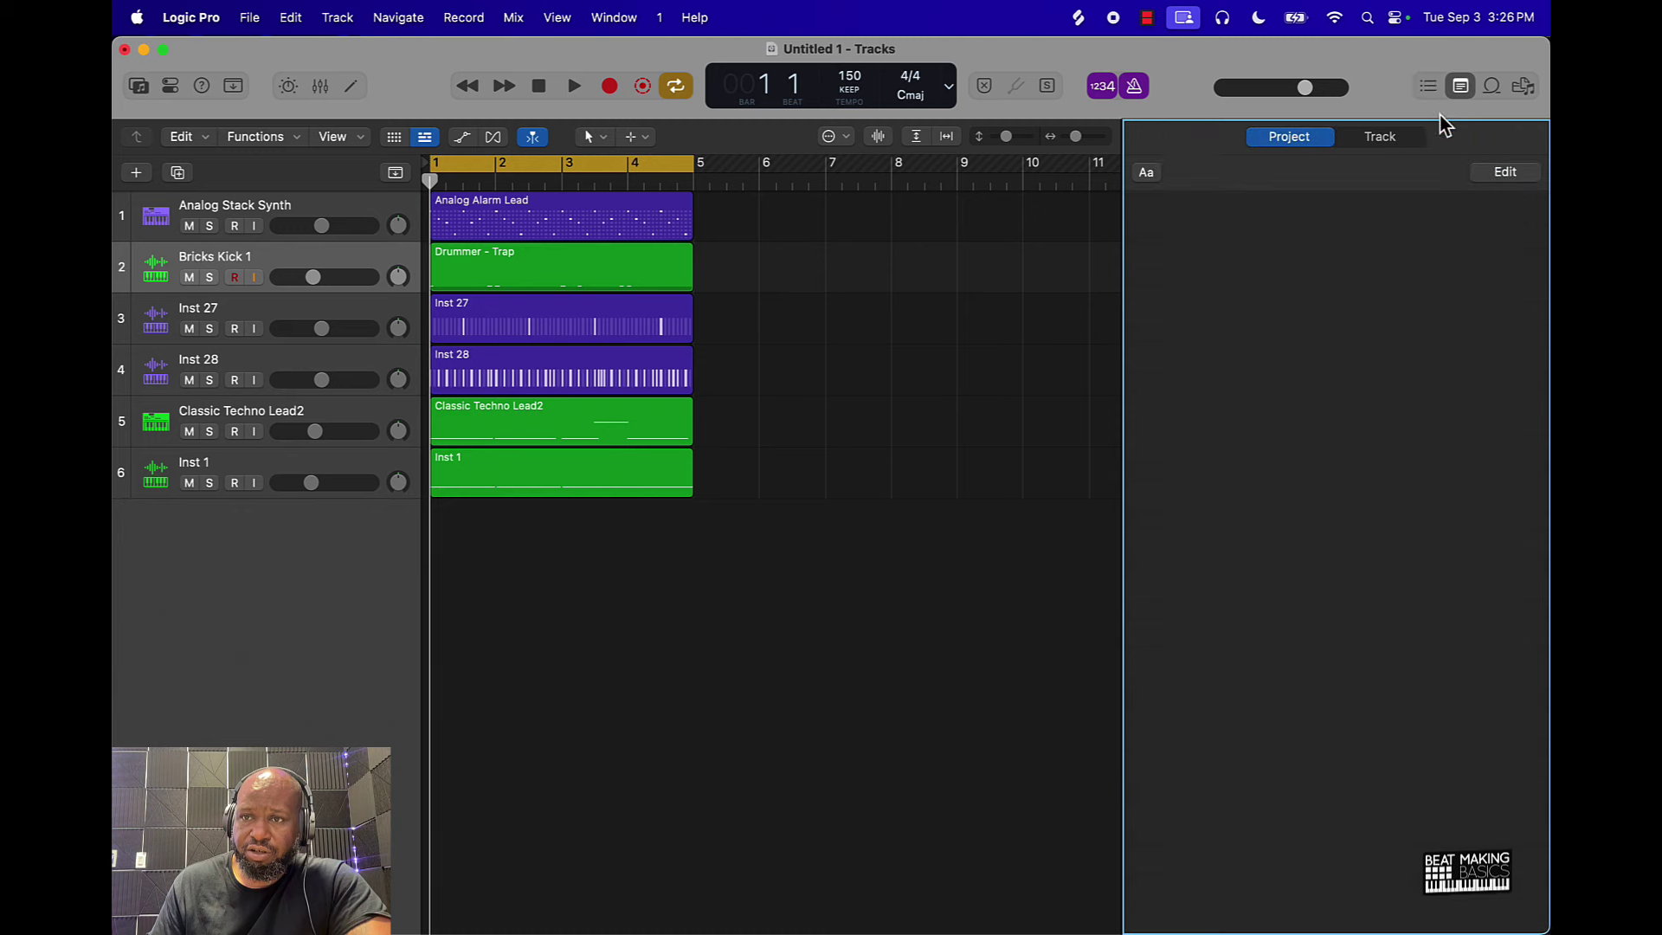
# Browse the Apple Loops and clear the All Drums and Hip Hop filters.
pyautogui.click(1490, 88)
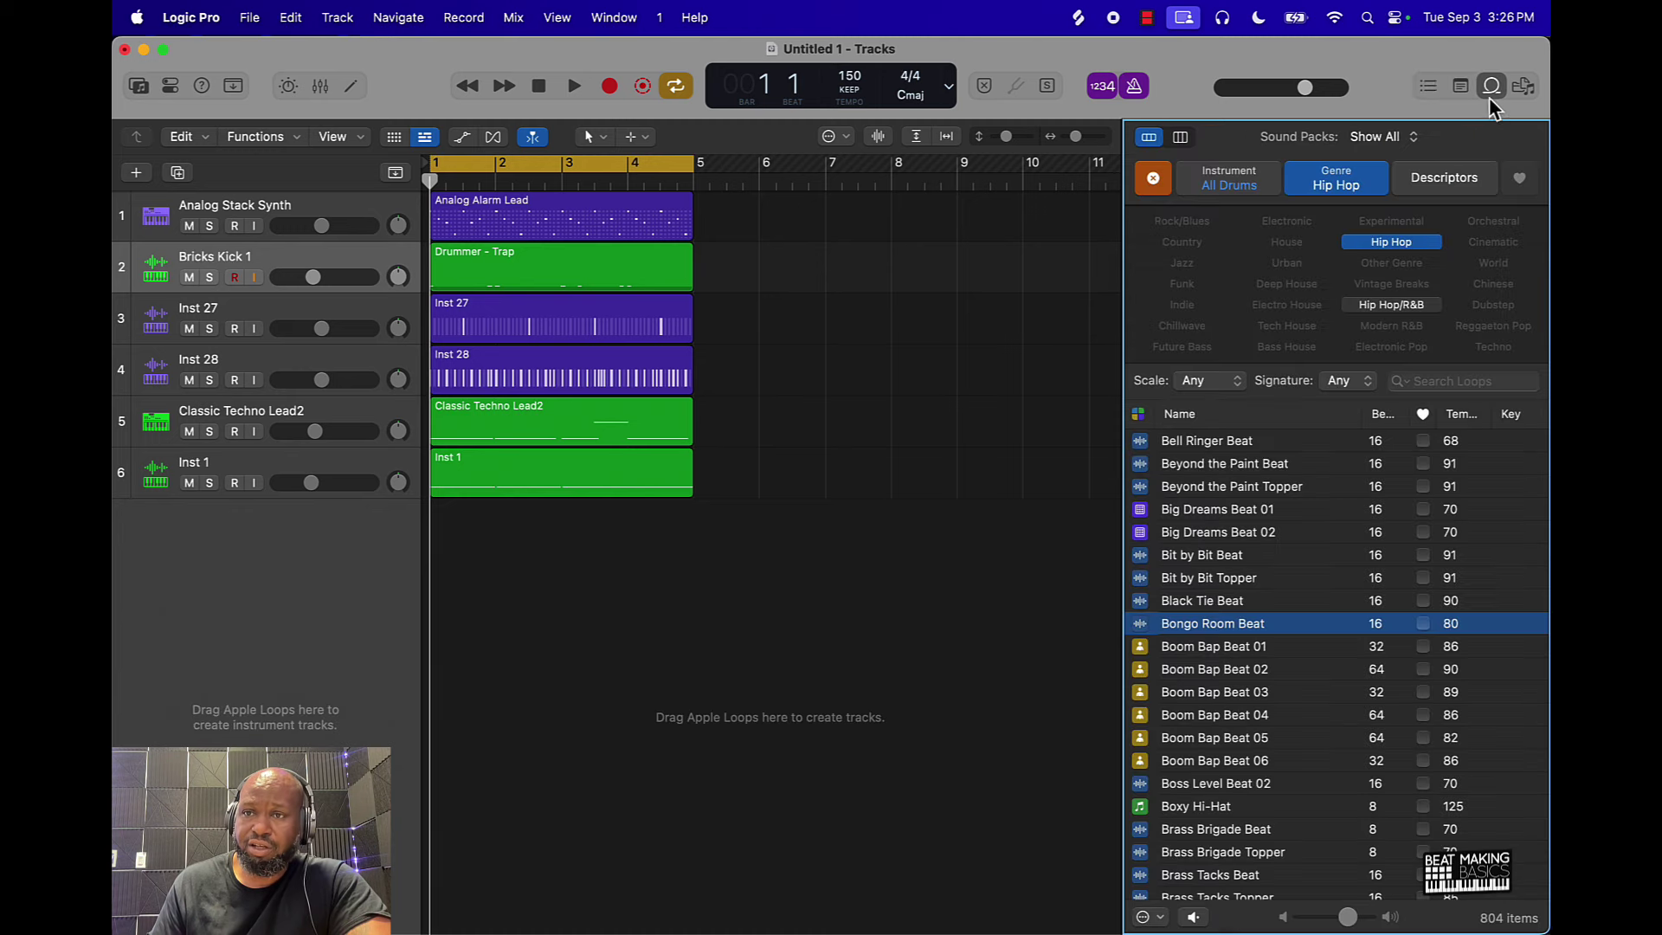
pyautogui.scroll(-3, 1283, 579)
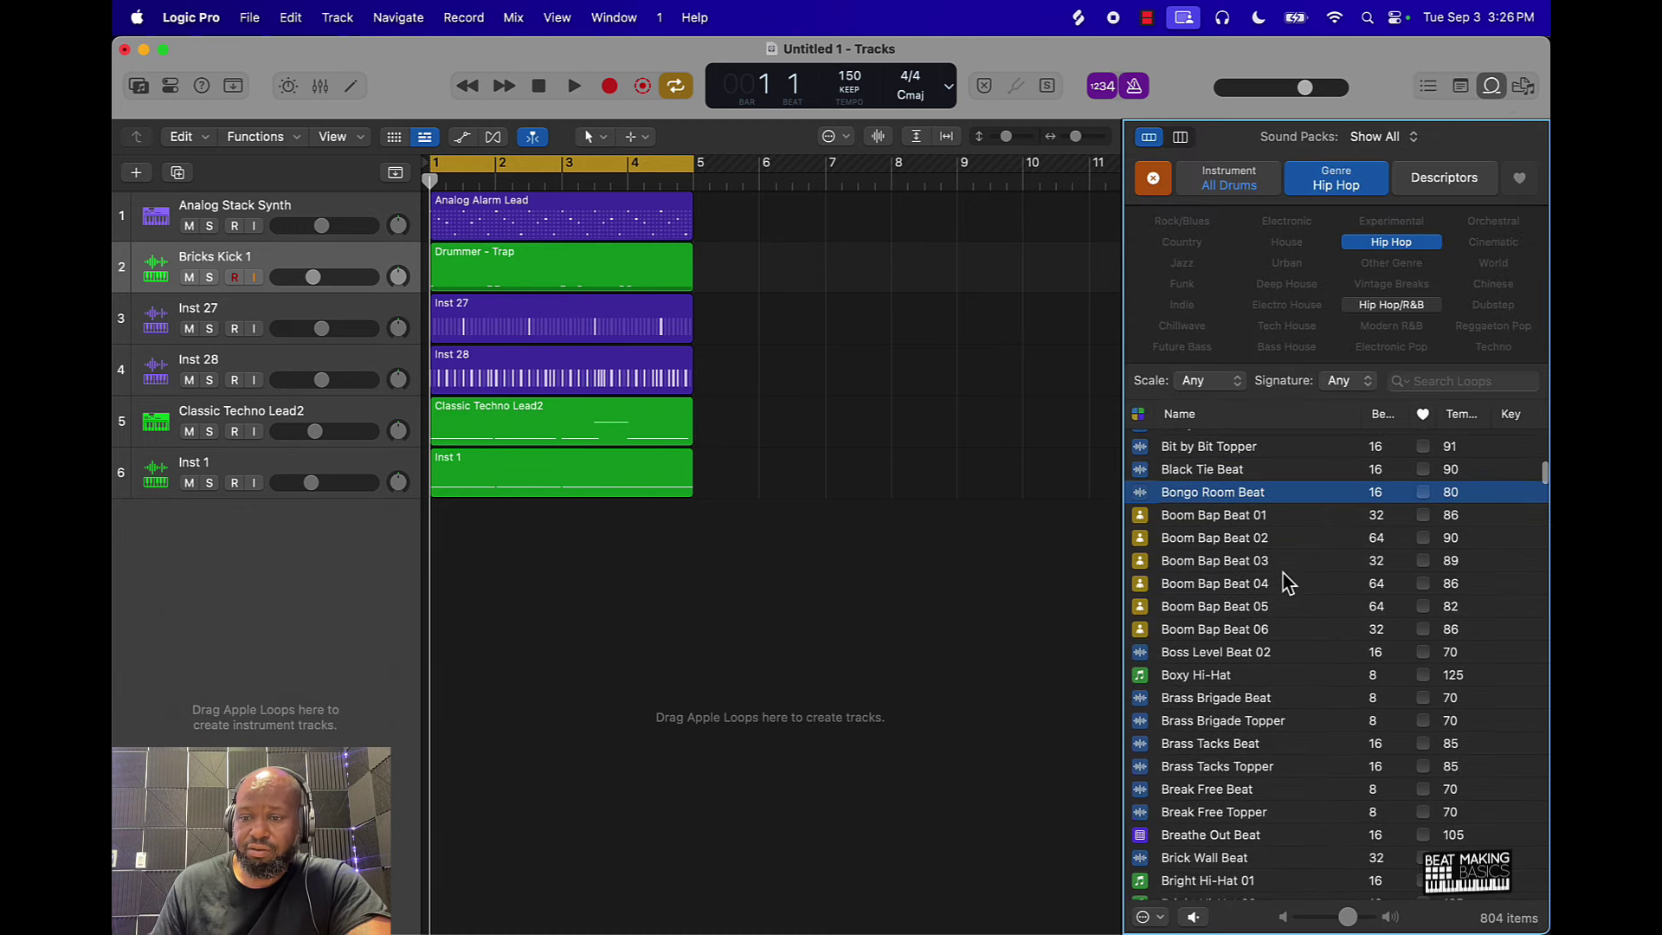
pyautogui.click(1153, 177)
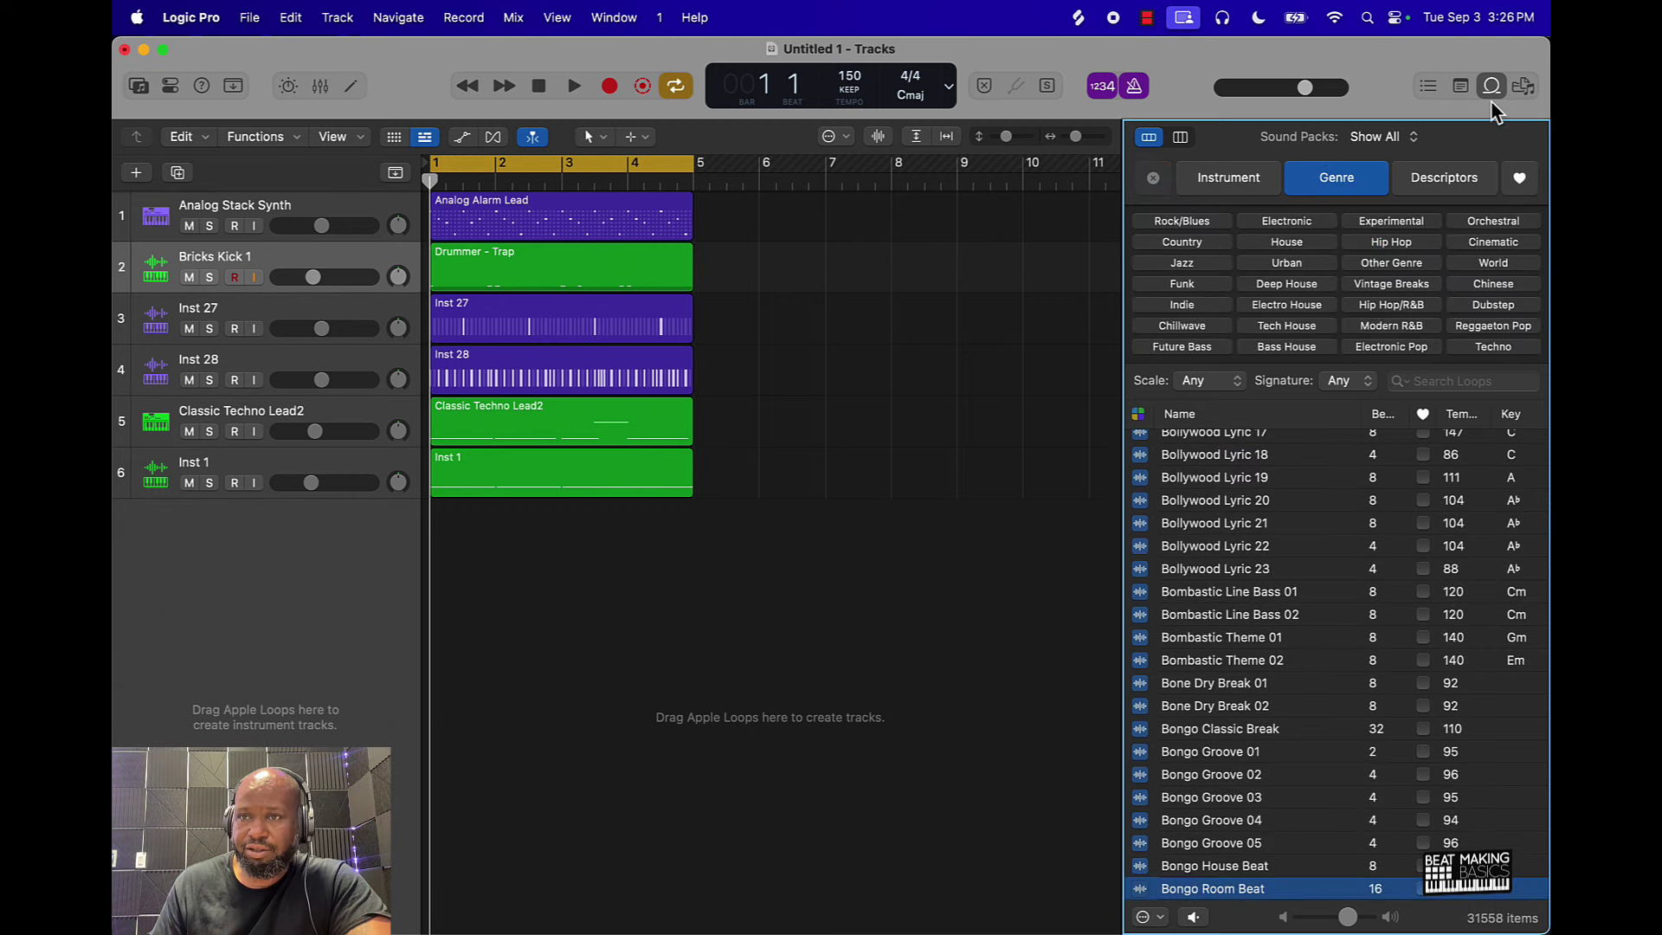
# View the project's audio files and the All Files browser, and close the browser.
pyautogui.click(1524, 85)
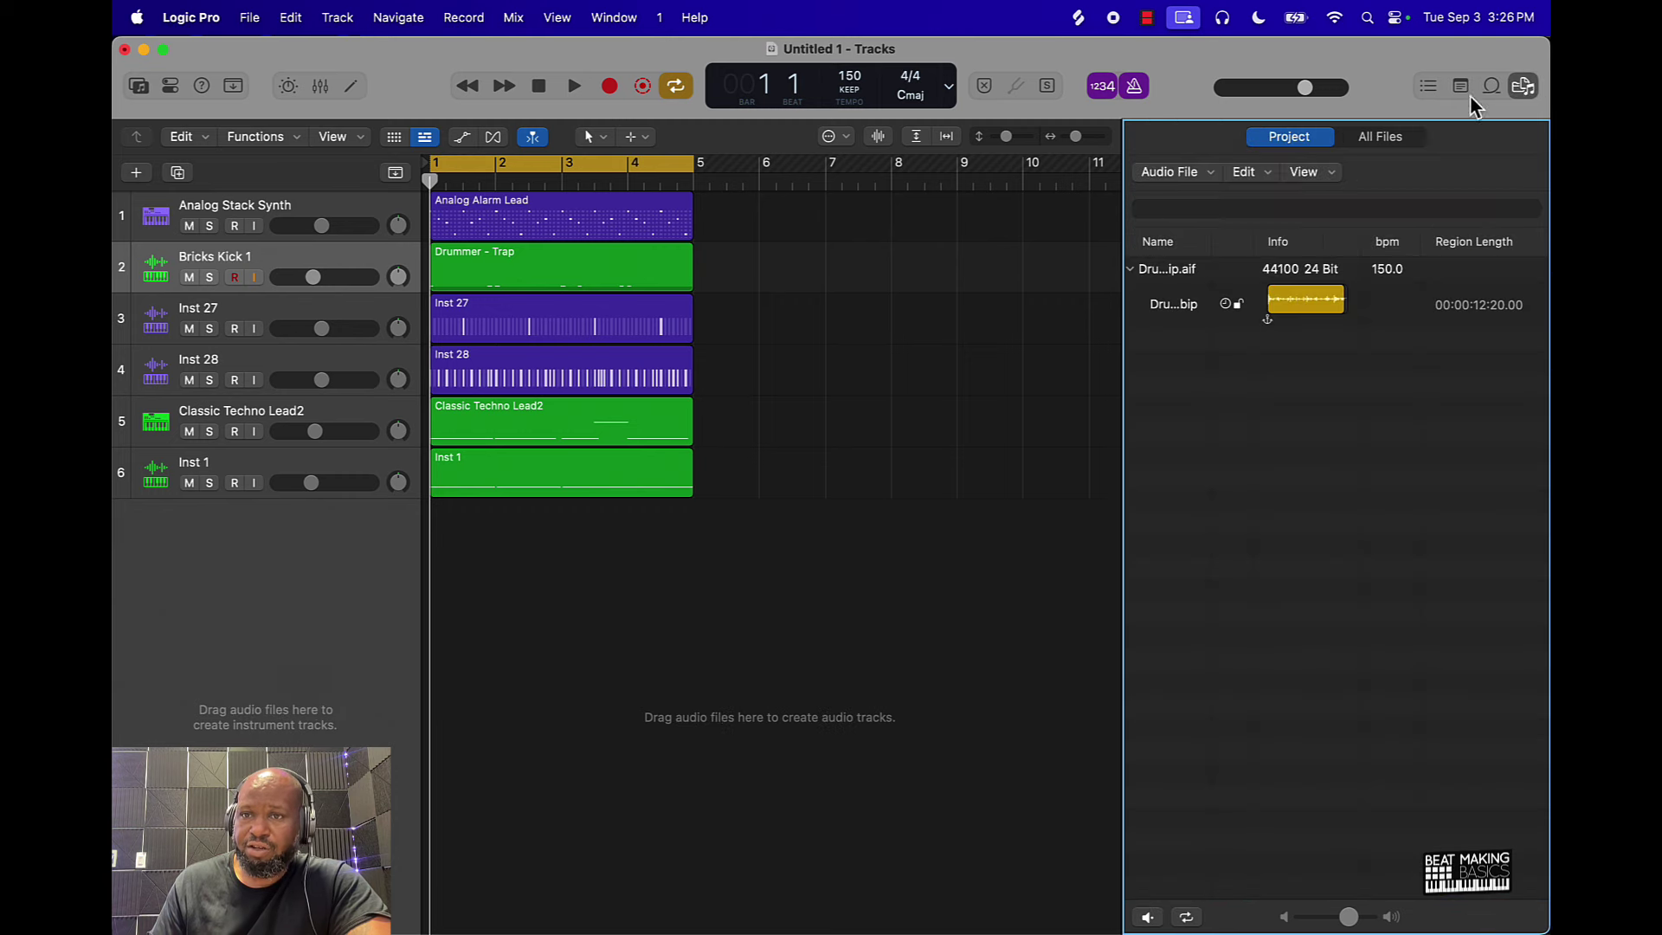
pyautogui.click(1385, 140)
pyautogui.click(1535, 87)
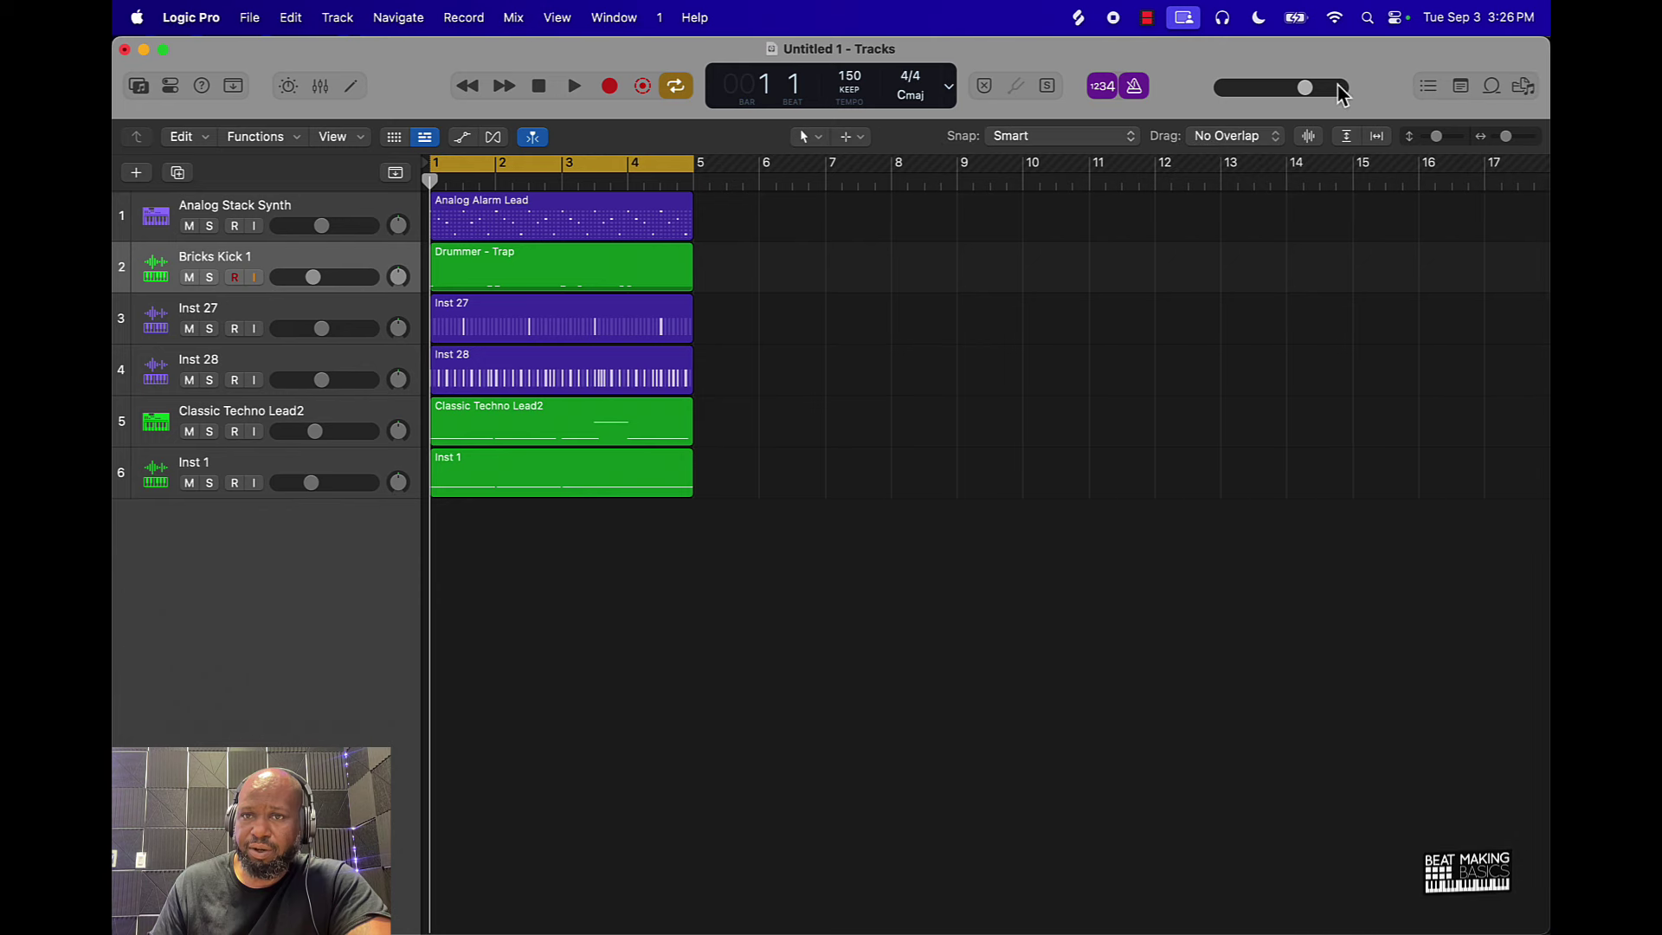